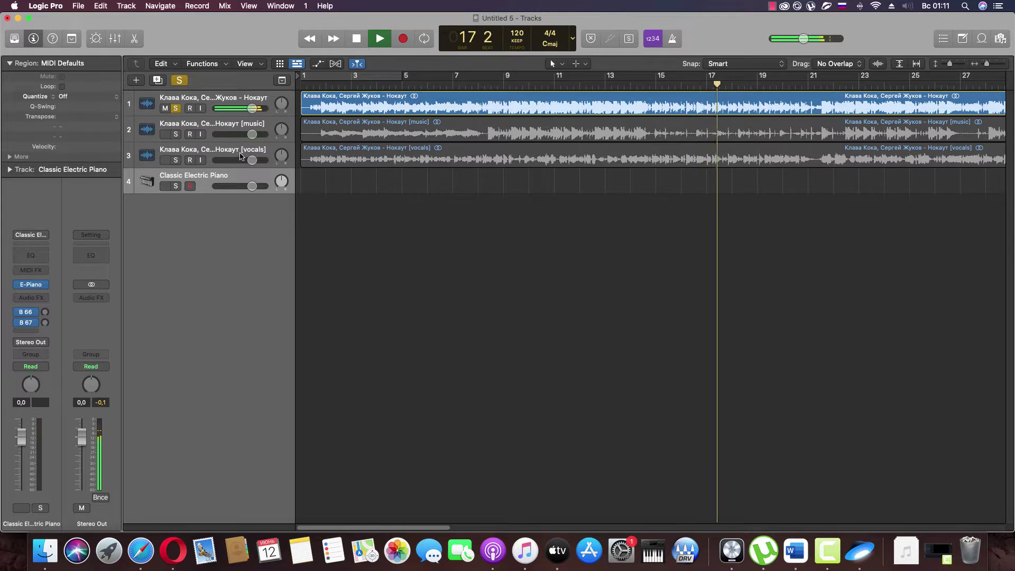
Step: Listen to the [music] stem track on its own, stop playback and select the [vocals] track
click(222, 130)
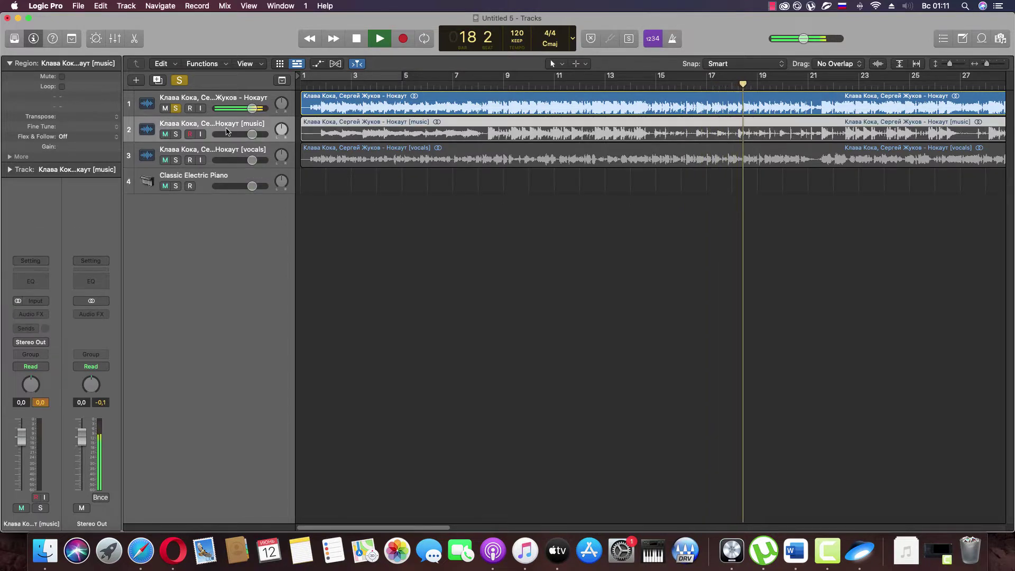
click(176, 135)
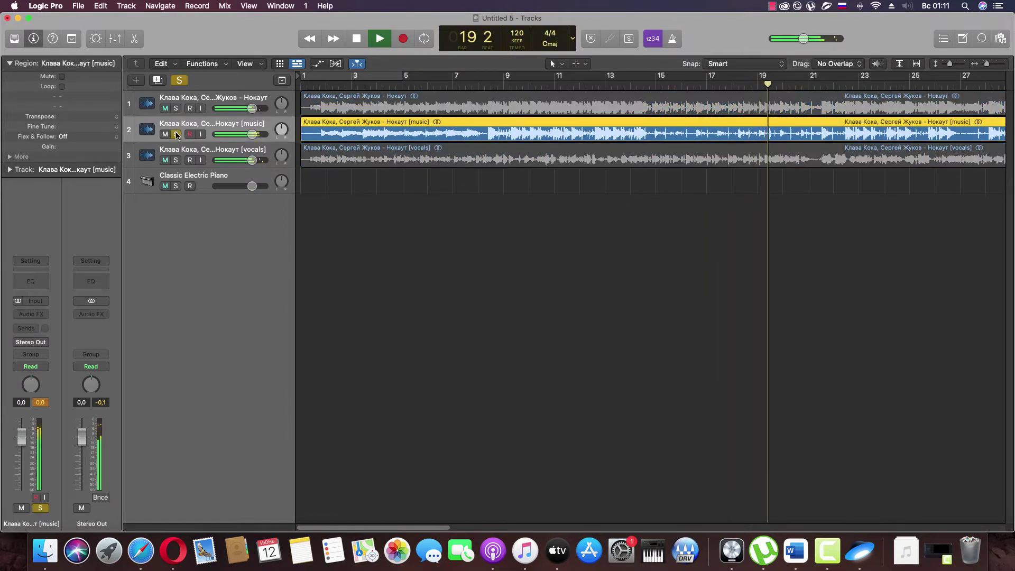
key(space)
click(176, 135)
click(178, 153)
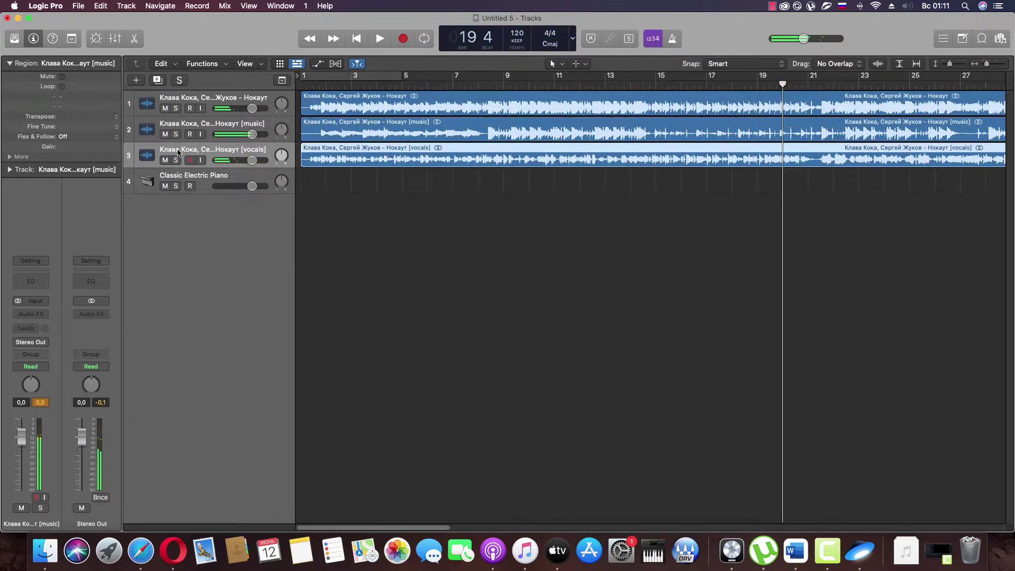
Step: Compare the full song on track 1 with the [music] stem by soloing each during playback
click(176, 108)
key(space)
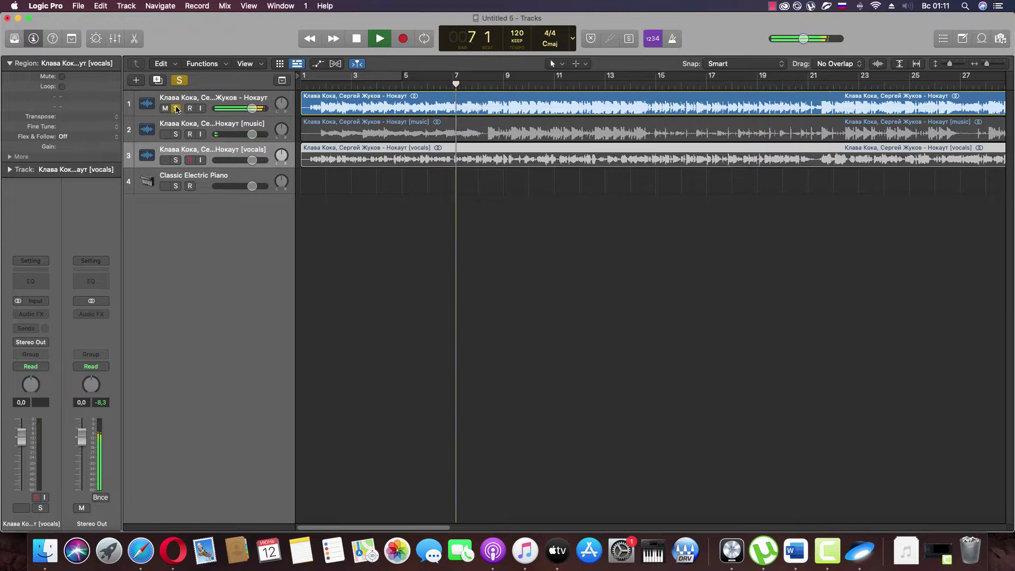
click(176, 109)
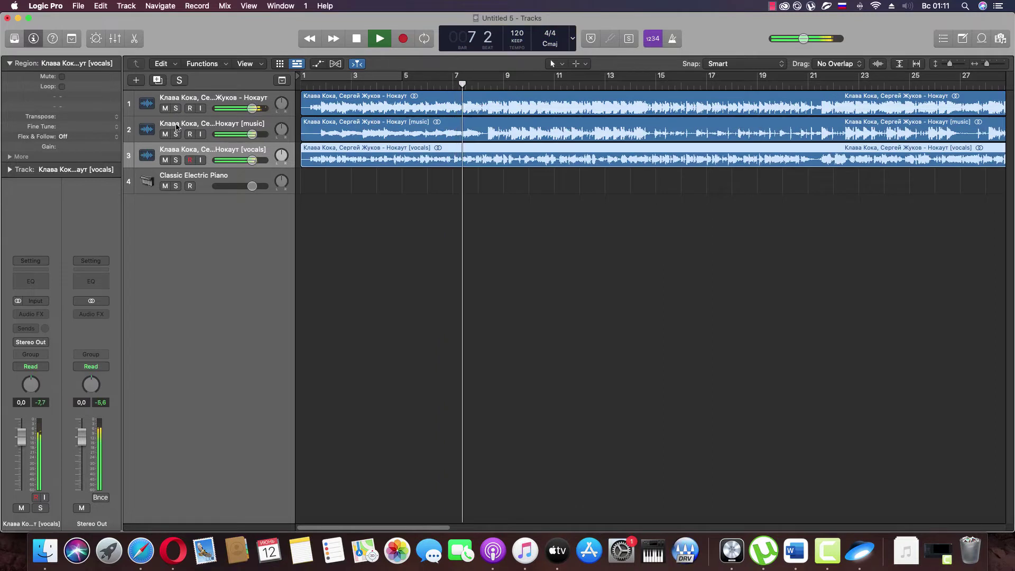
click(222, 129)
click(176, 135)
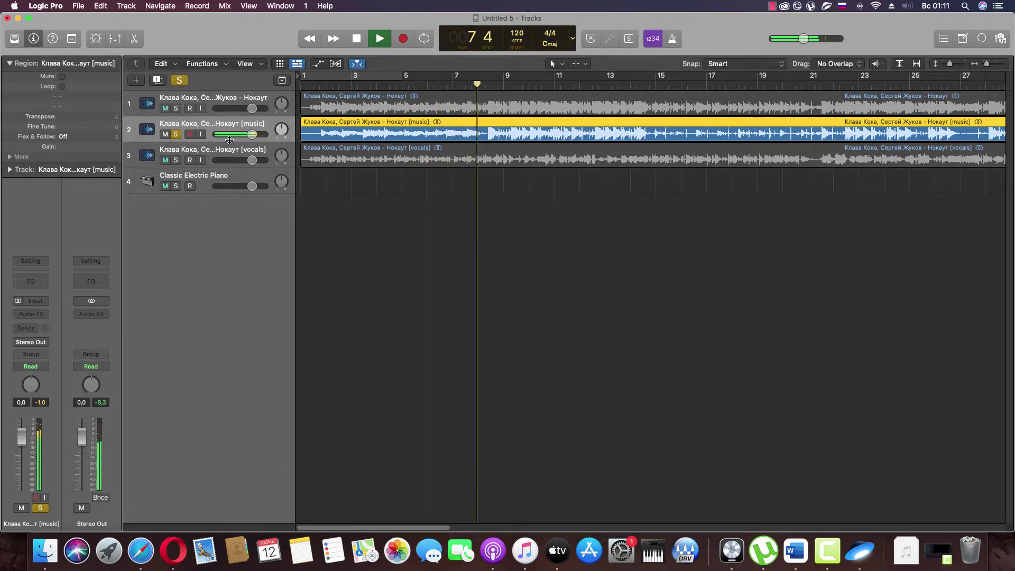
key(space)
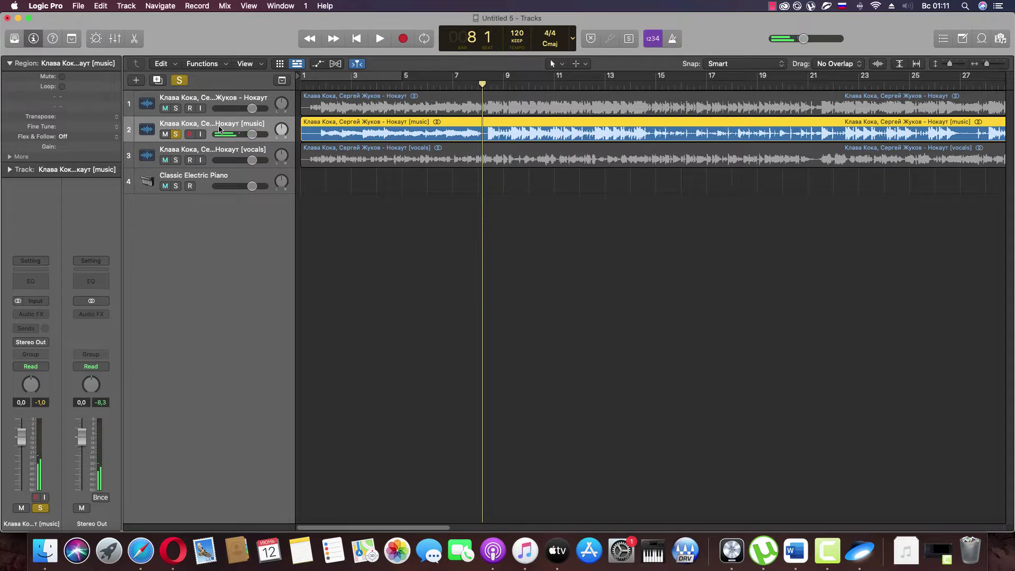
Step: Create a new audio track below Classic Electric Piano and copy the [music] stem region onto it
double_click(209, 216)
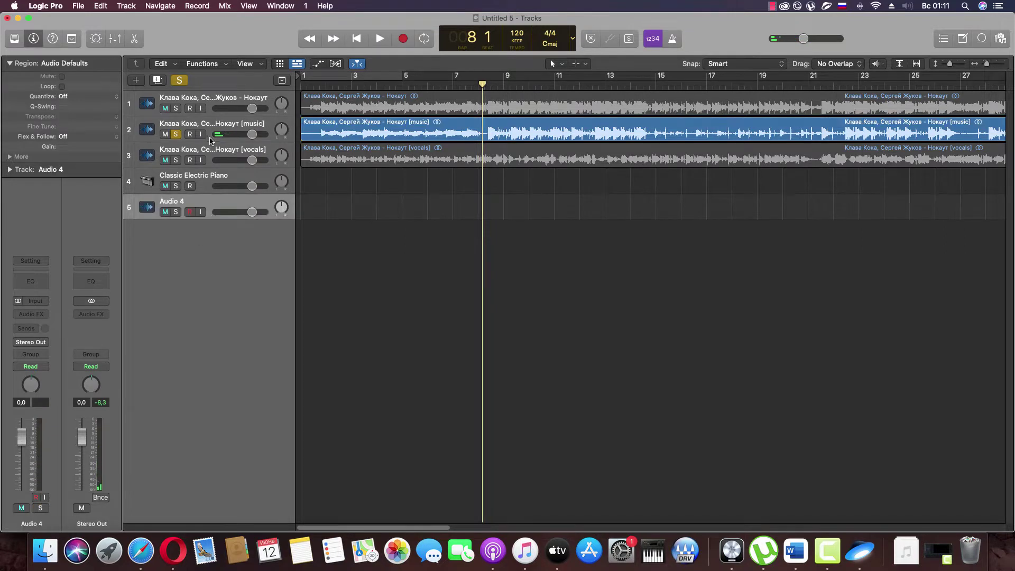
click(354, 136)
drag(354, 136, 354, 213)
Step: Move the solo from the [music] stem to the Audio 4 track and play a passage near bar 69
click(176, 134)
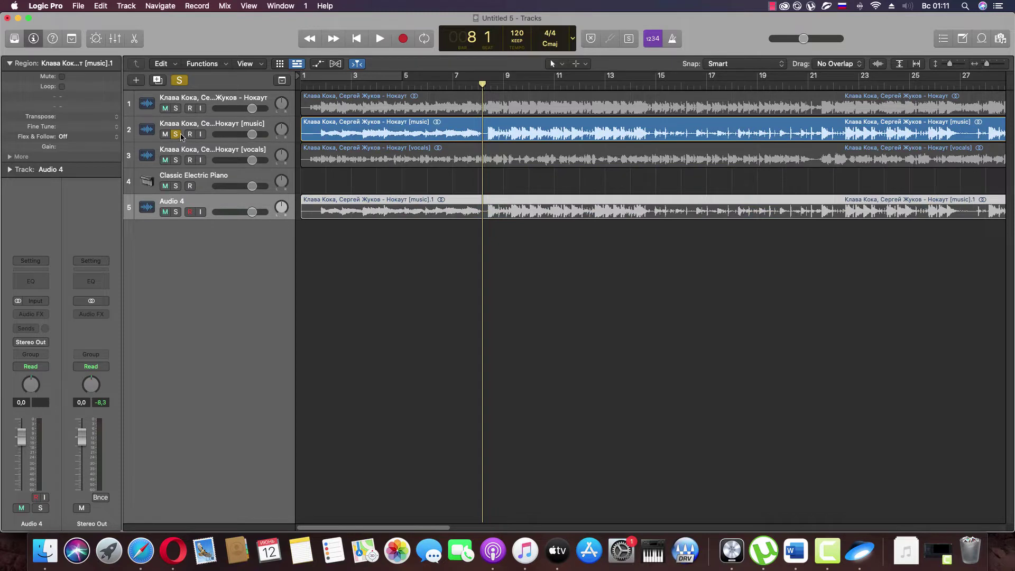
click(176, 212)
drag(987, 65, 981, 67)
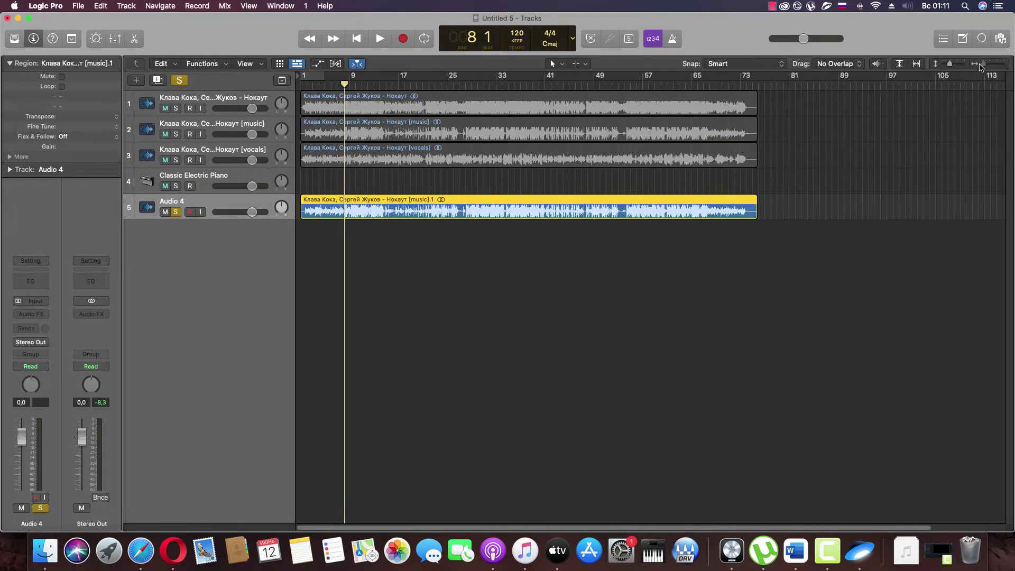
key(space)
click(710, 83)
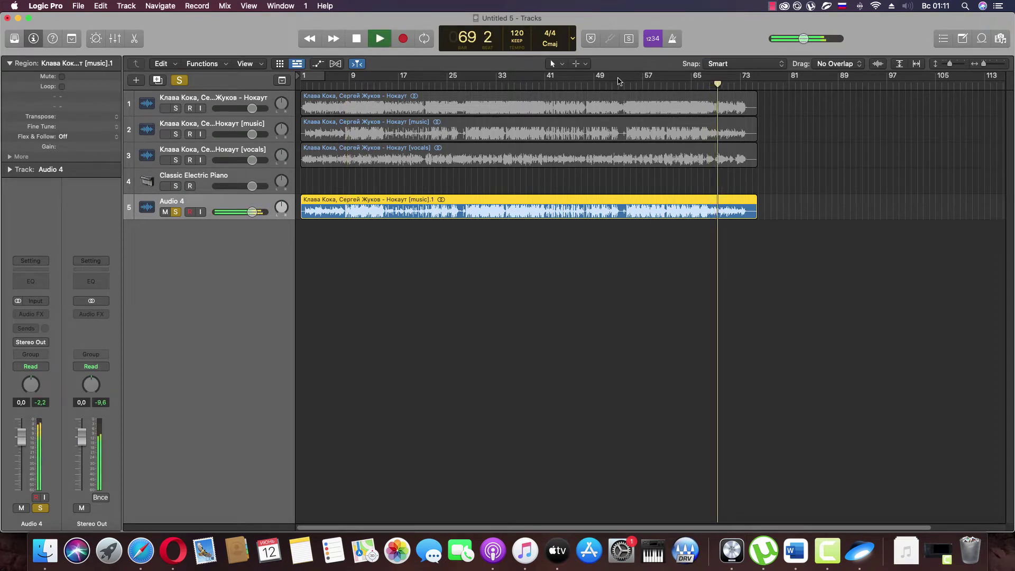
key(space)
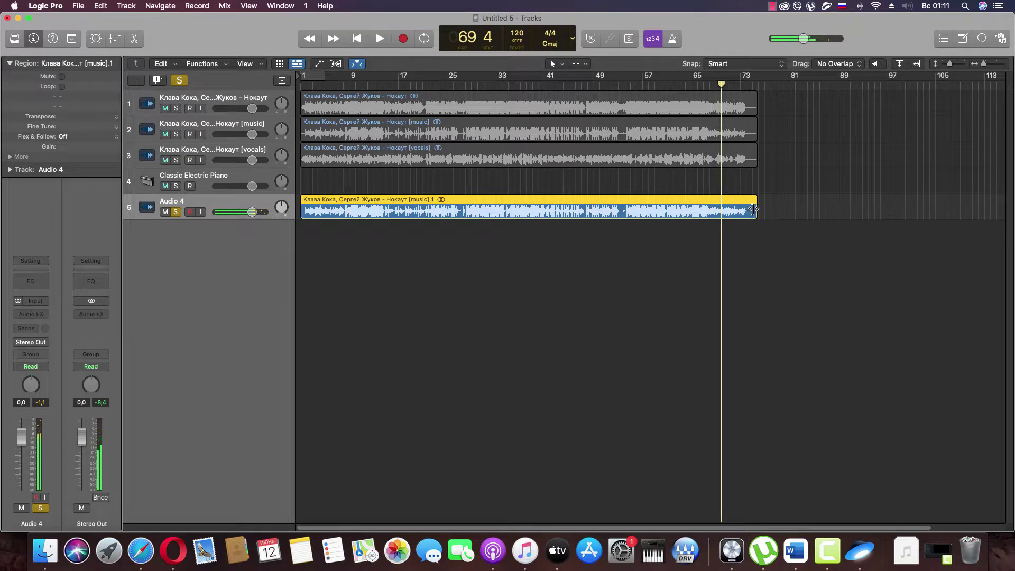
Step: Shorten the copied region on Audio 4 to end just past bar 8 and play it from bar 1
drag(753, 209, 348, 209)
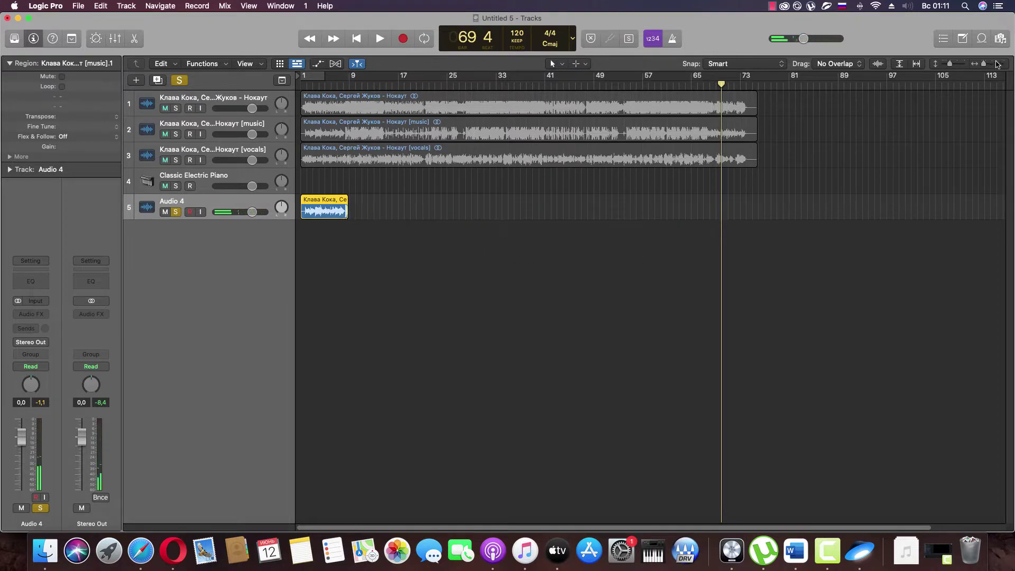
click(986, 64)
click(309, 85)
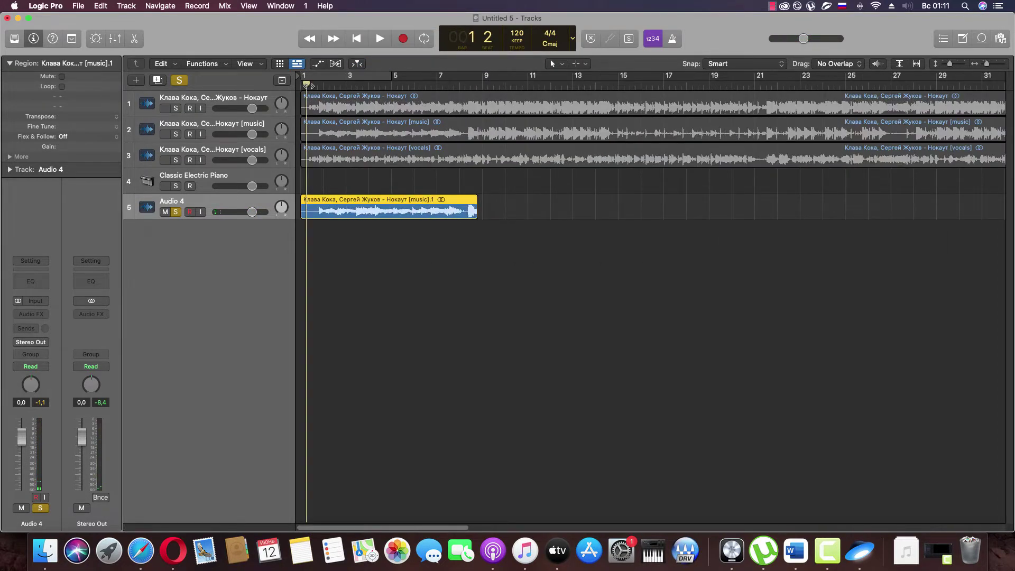
key(space)
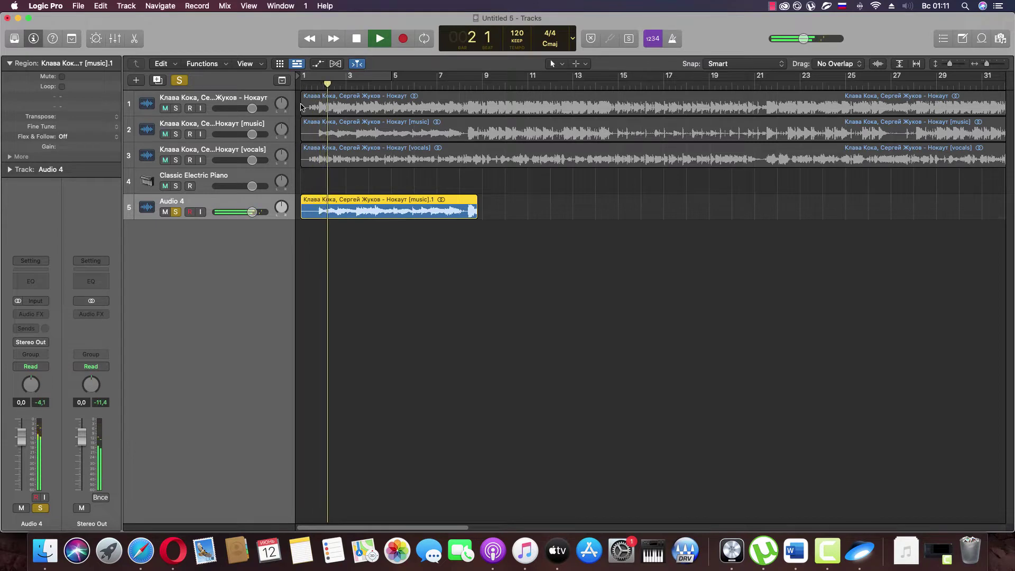
Step: Add a Channel EQ to Audio 4 and roll off the mids and highs with the 24 dB/Oct high-cut band
click(31, 281)
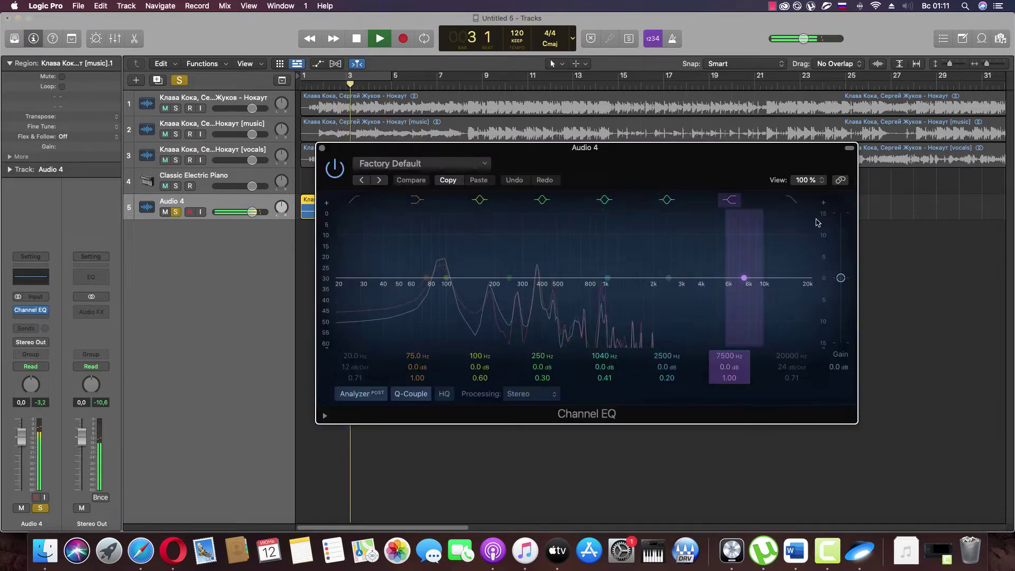
drag(807, 288, 515, 292)
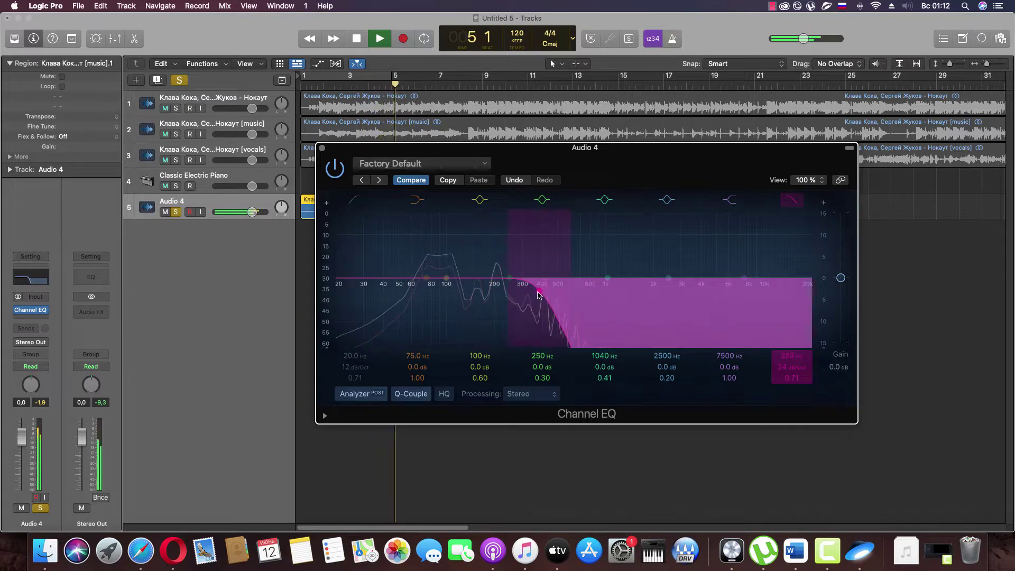
click(321, 148)
Step: Trim the Audio 4 region to start at bar 1 beat 3 and end at about bar 8
mouse_move(473, 212)
mouse_down()
mouse_move(441, 212)
mouse_move(465, 211)
mouse_up()
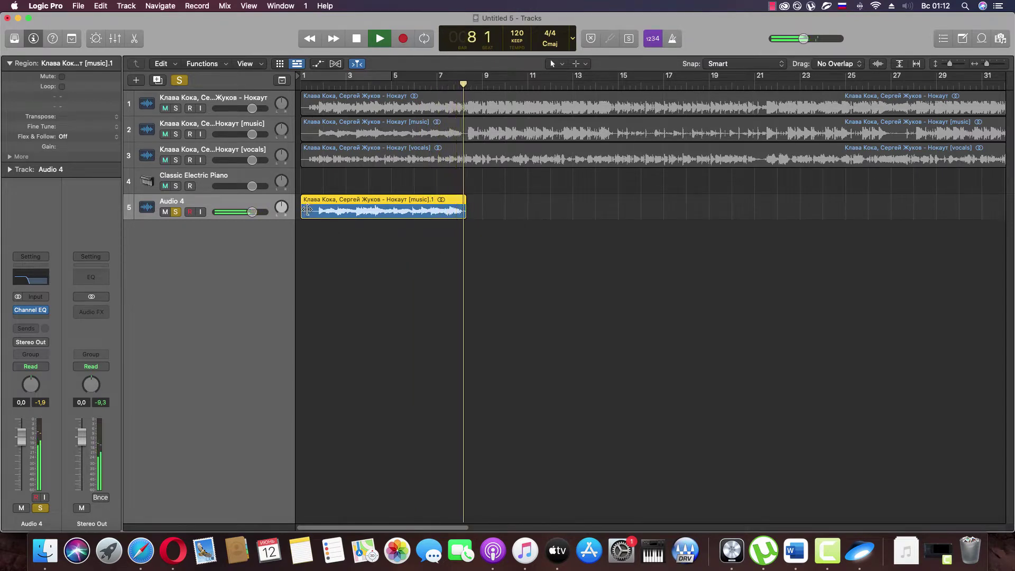
key(space)
drag(305, 212, 313, 212)
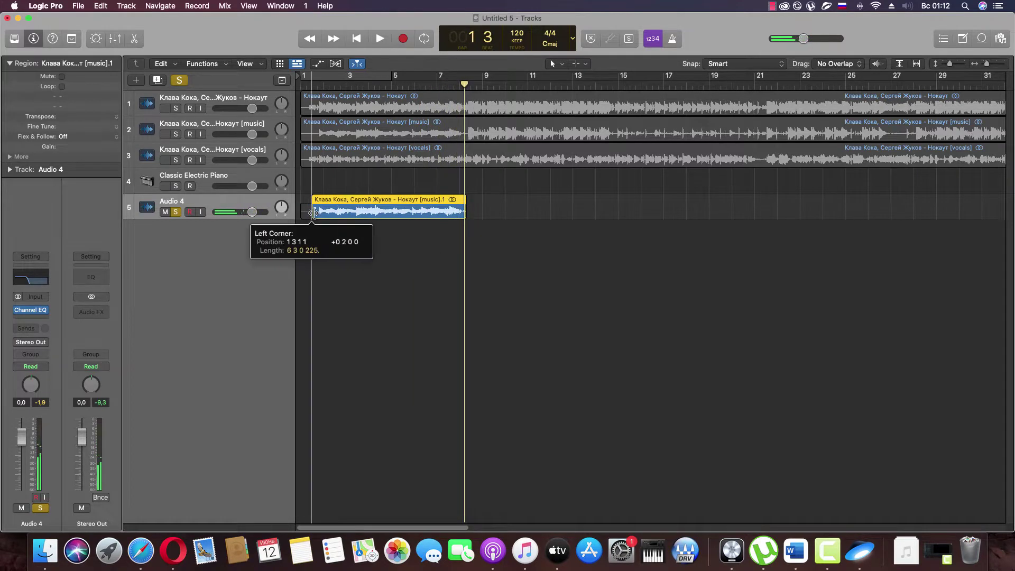
Step: Open the trimmed region in the audio track editor, turn on Flex and set the mode to Flex Pitch
double_click(357, 211)
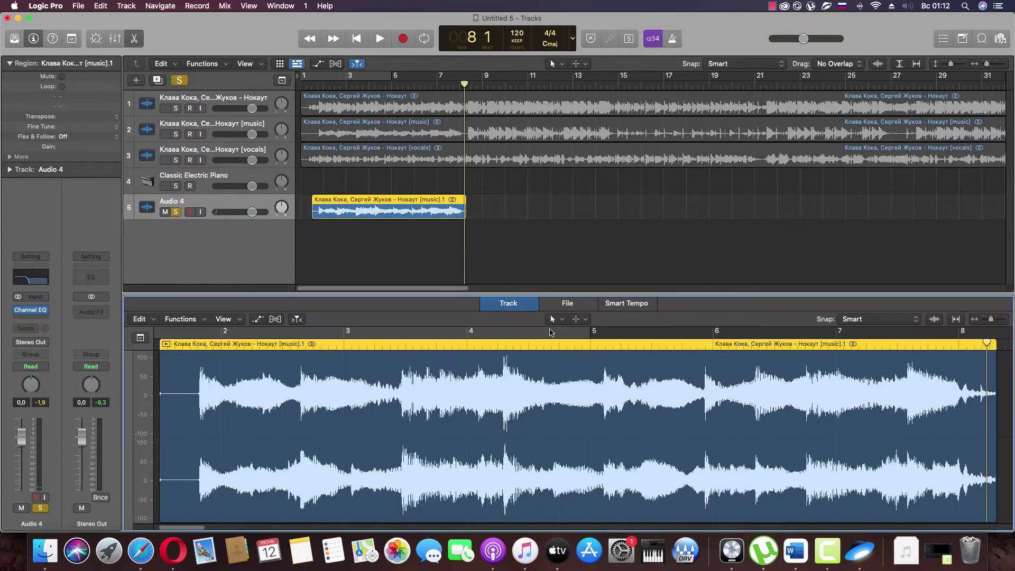
click(275, 319)
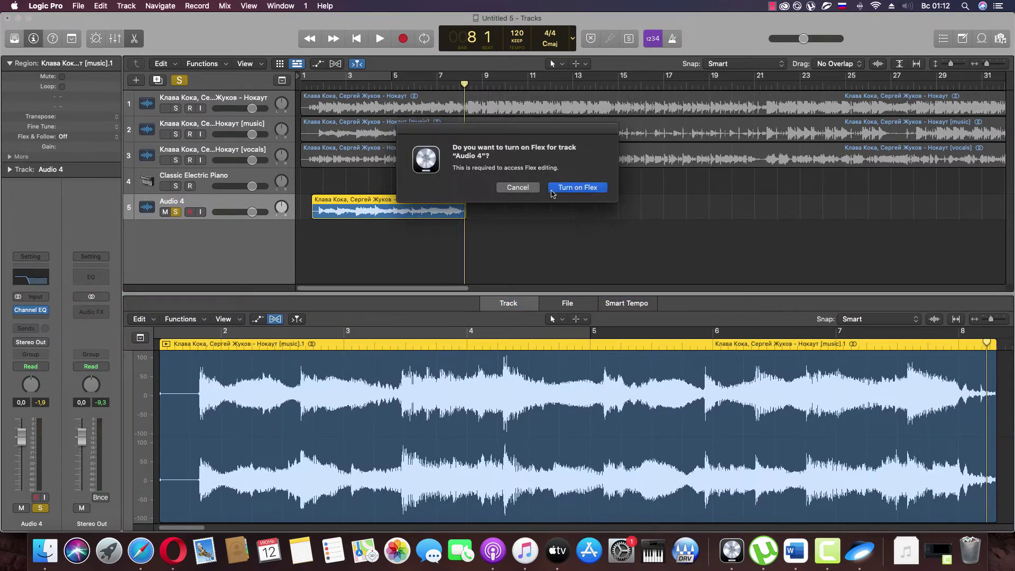
click(562, 191)
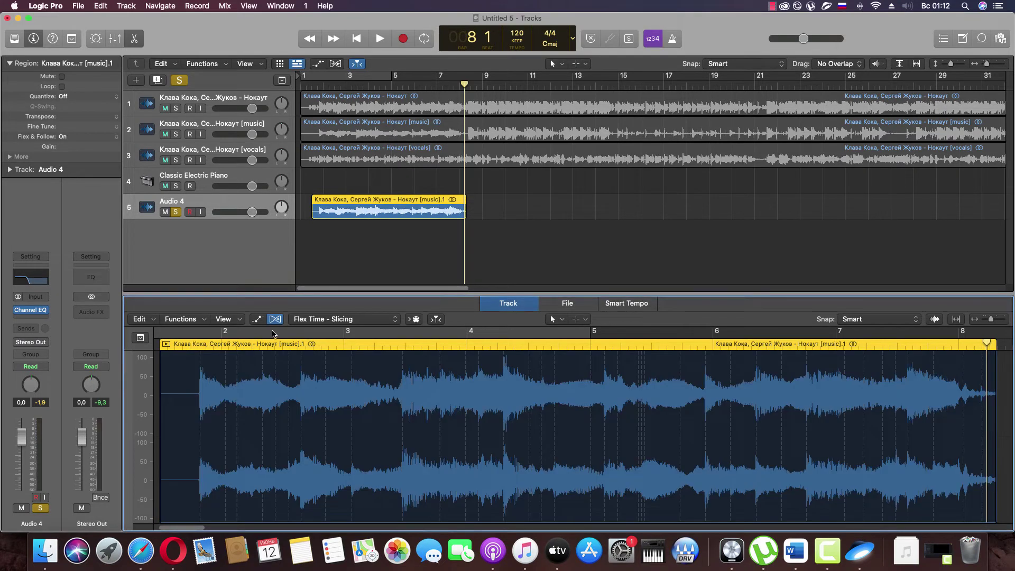
click(346, 319)
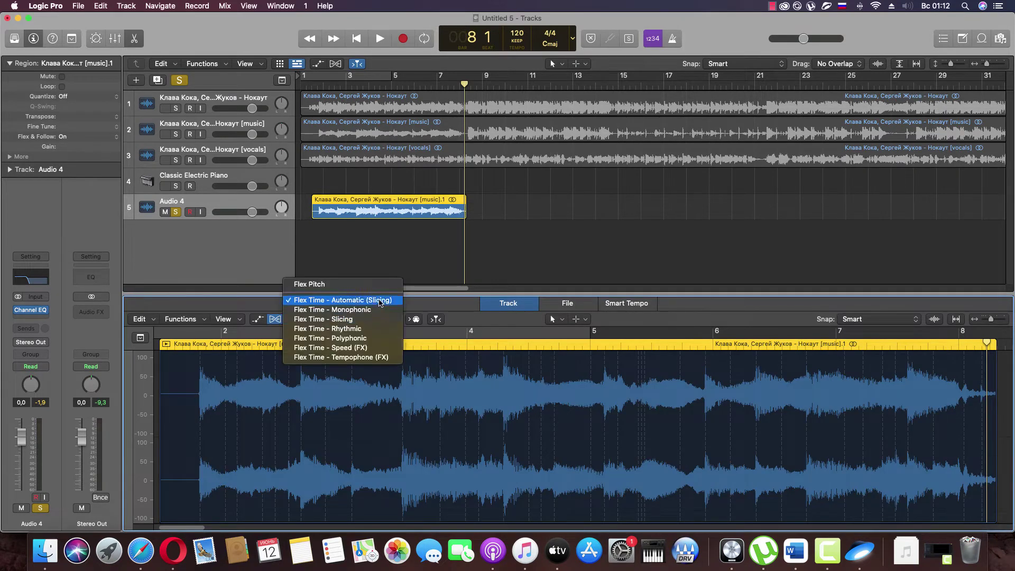
click(432, 307)
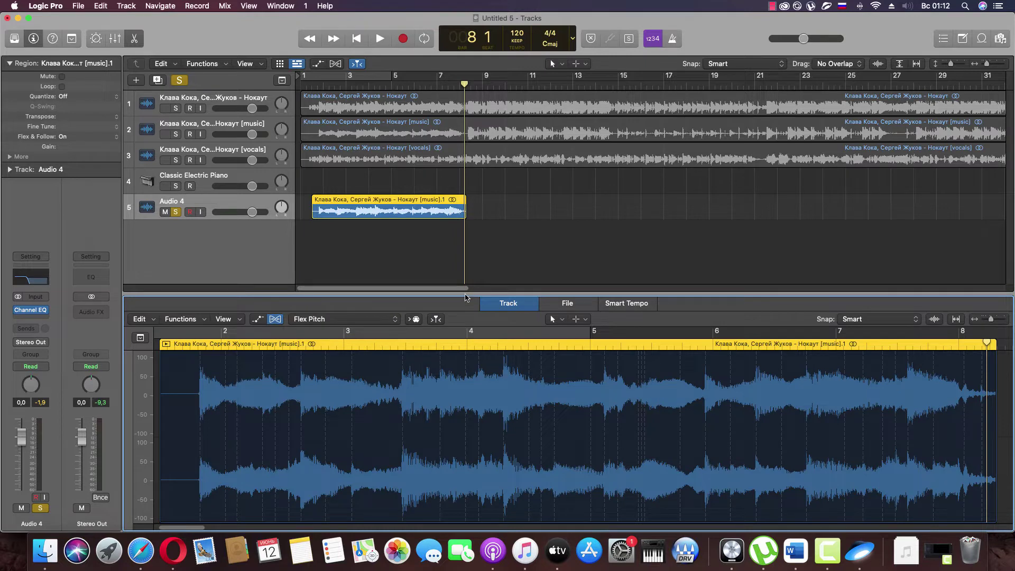
Step: Move the Classic Electric Piano track below Audio 4 and reselect Audio 4 to display its pitch notes
click(206, 177)
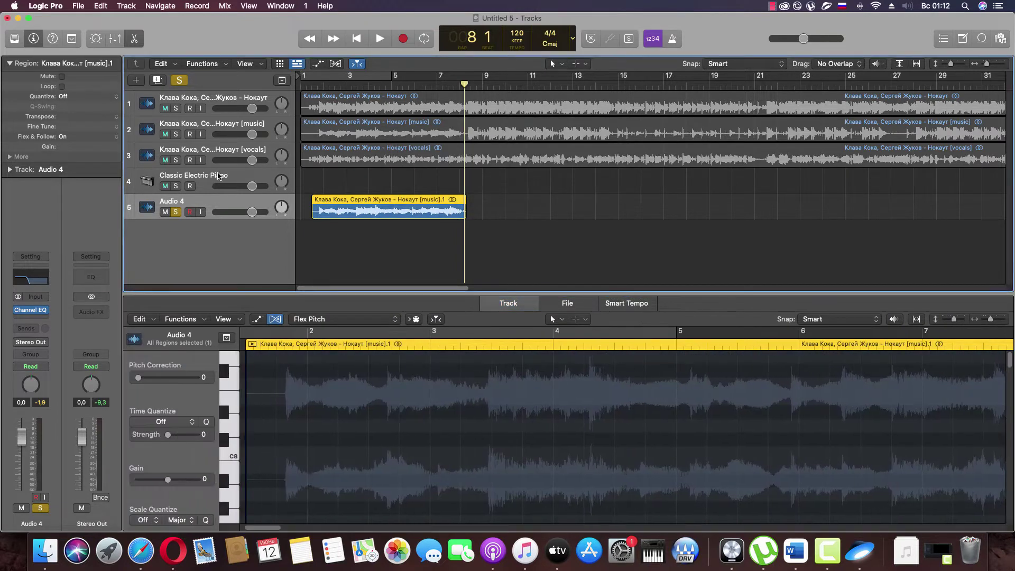
drag(206, 177, 288, 241)
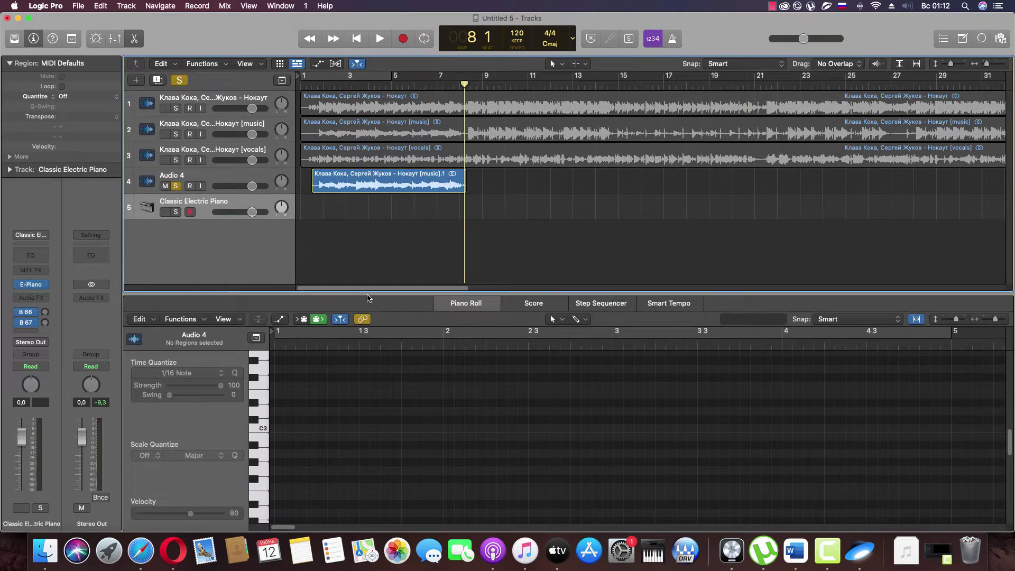
click(237, 177)
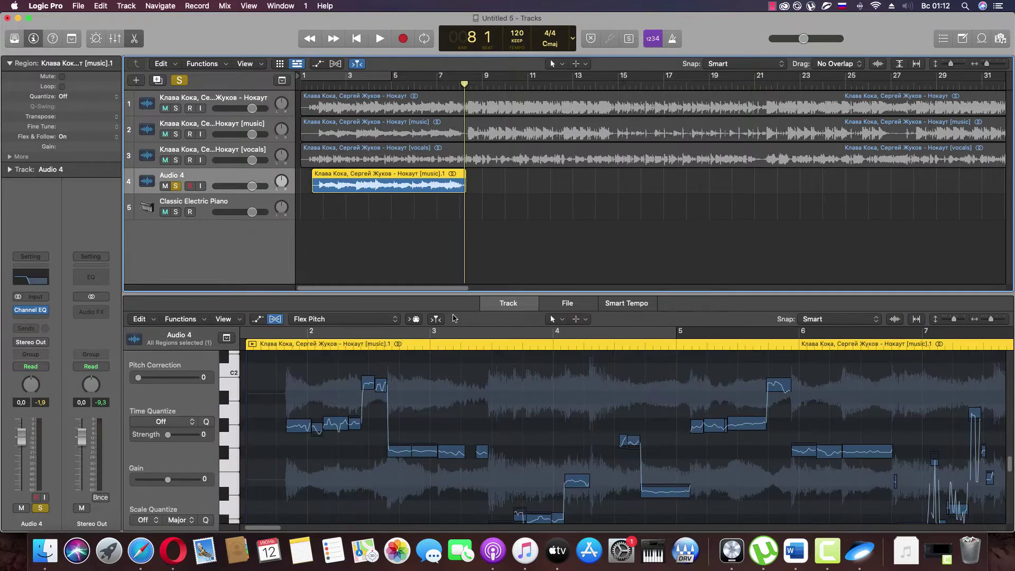
Step: Set a cycle range over the Audio 4 region, from about bar 1 beat 3 to bar 8, and play it
key(space)
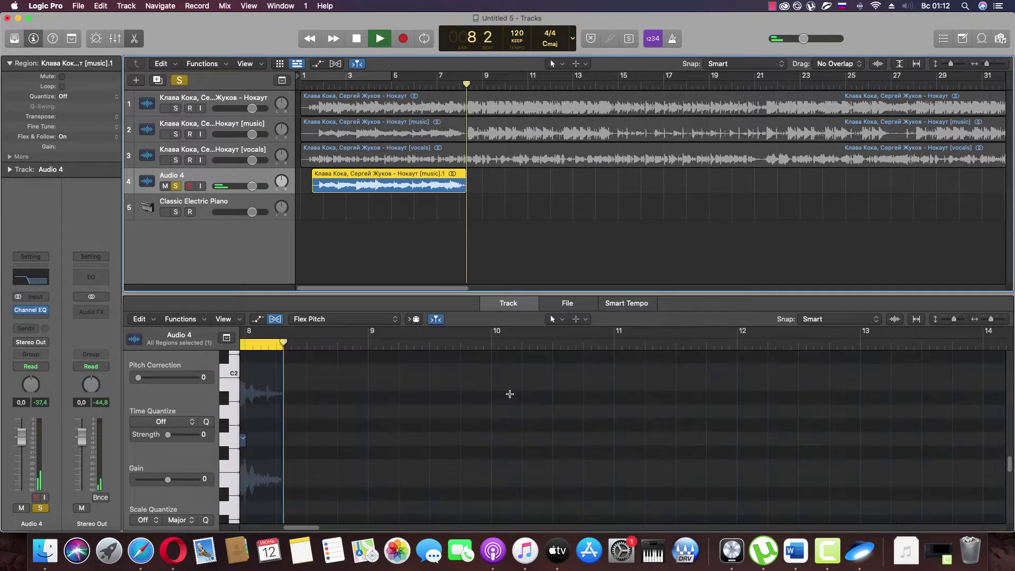
key(space)
drag(316, 82, 469, 78)
key(space)
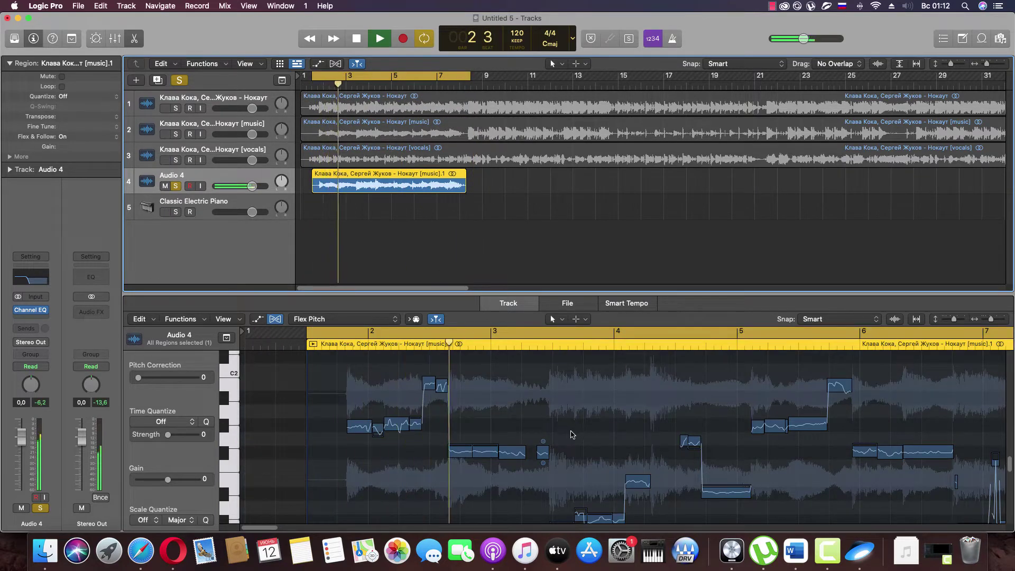
Step: Examine the detected Flex Pitch notes of the Audio 4 region during playback, then stop it
scroll(642, 442, down, 3)
scroll(642, 442, up, 2)
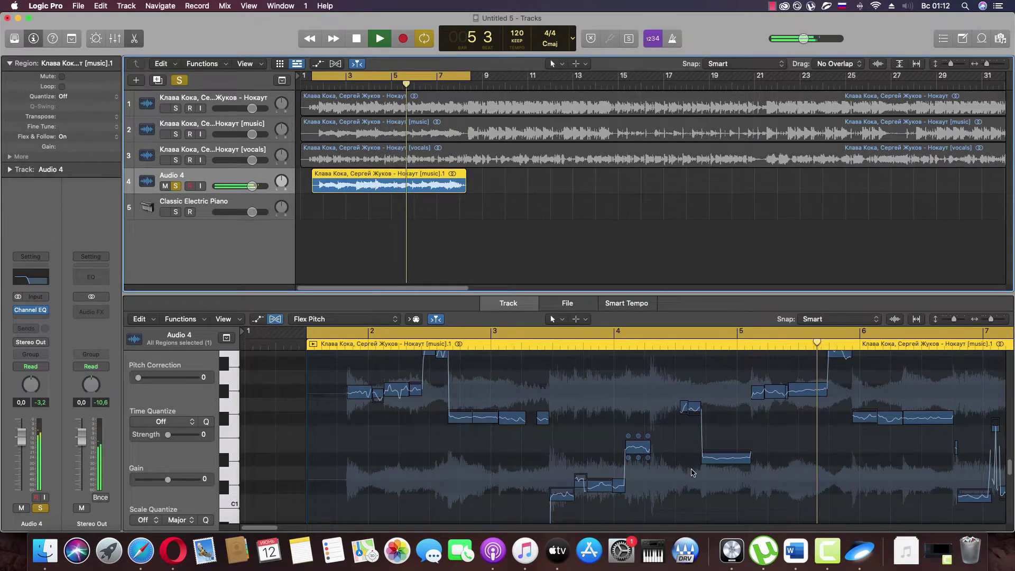
scroll(706, 476, up, 2)
scroll(709, 476, down, 2)
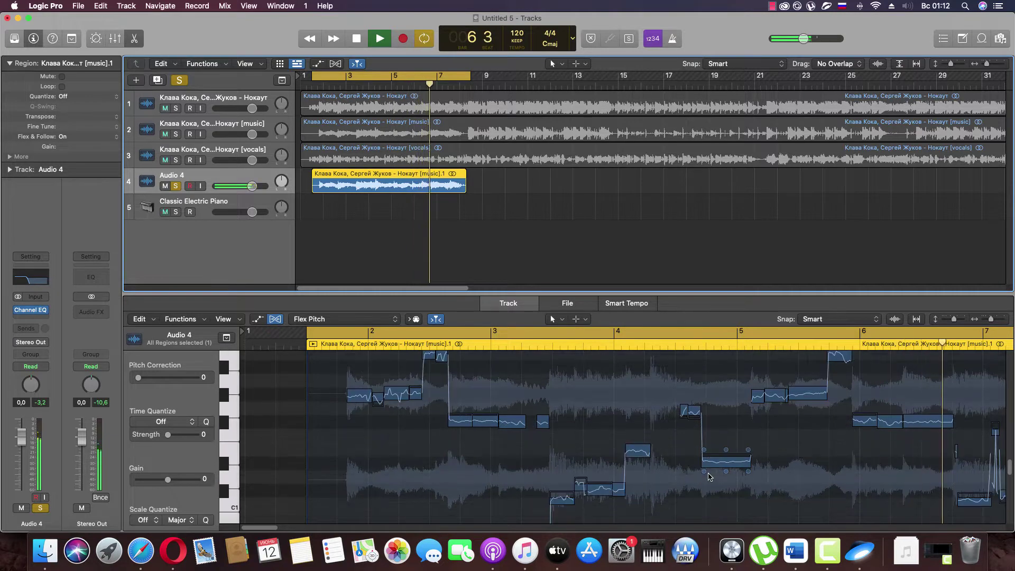
key(space)
Step: Replace the instrument on the Classic Electric Piano track with Arturia's Analog Lab 4
click(230, 213)
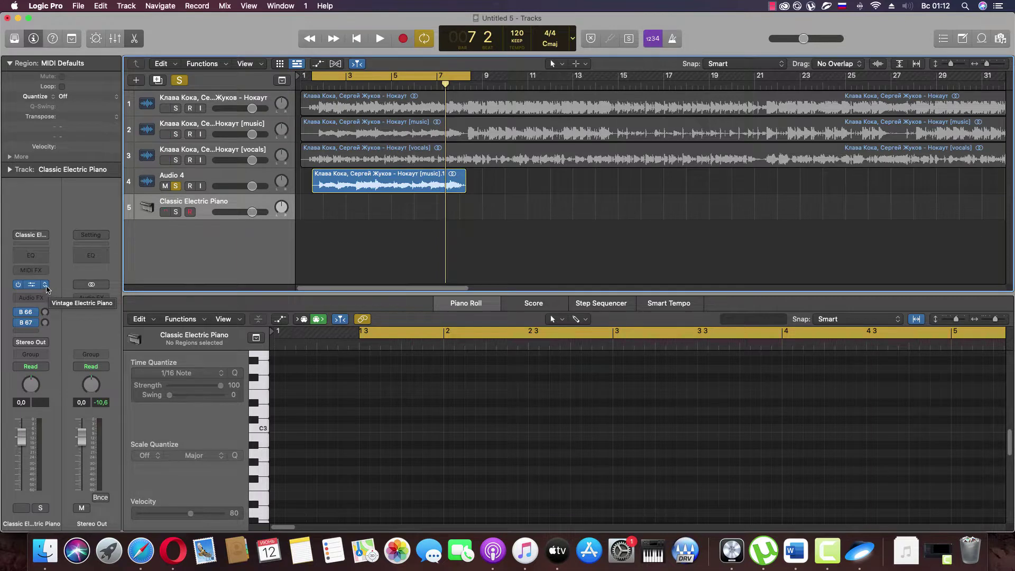
click(46, 285)
mouse_move(105, 514)
mouse_move(221, 497)
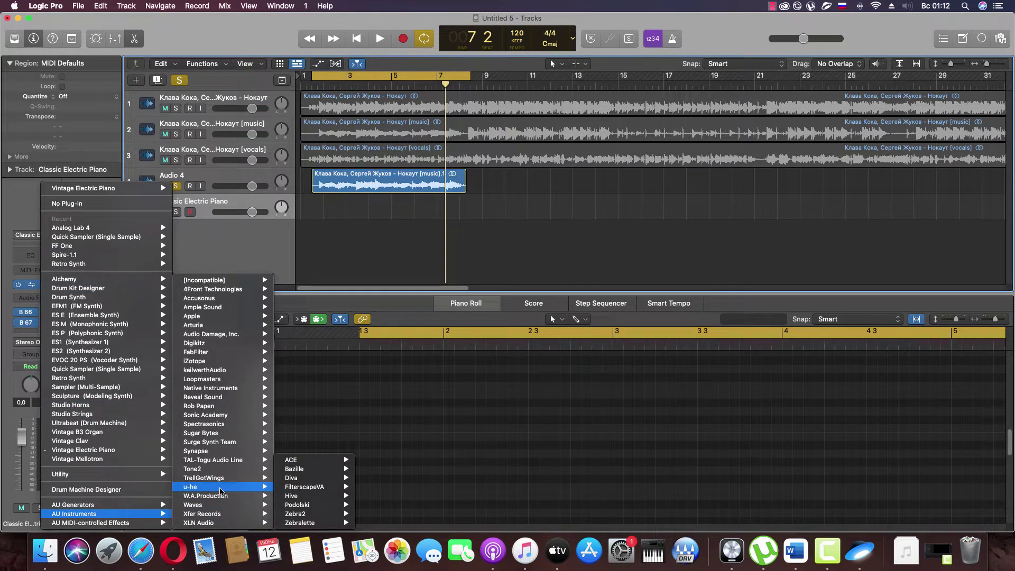
mouse_move(241, 294)
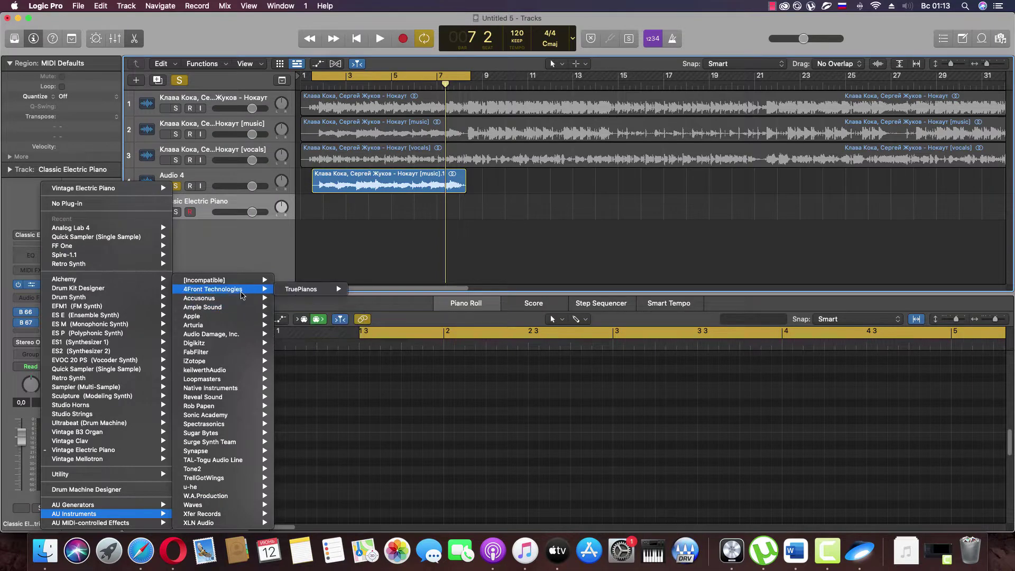
mouse_move(251, 319)
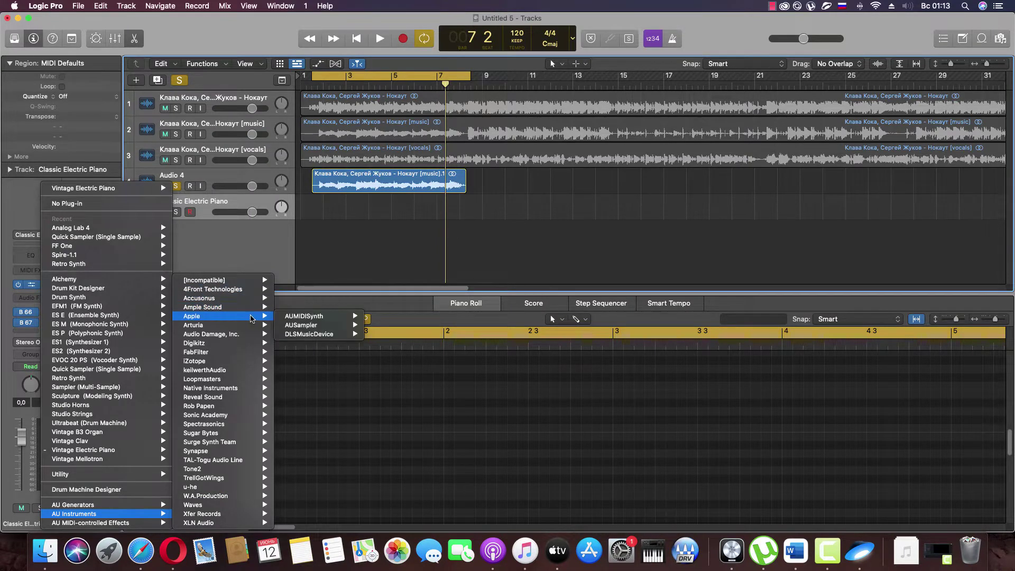
click(376, 326)
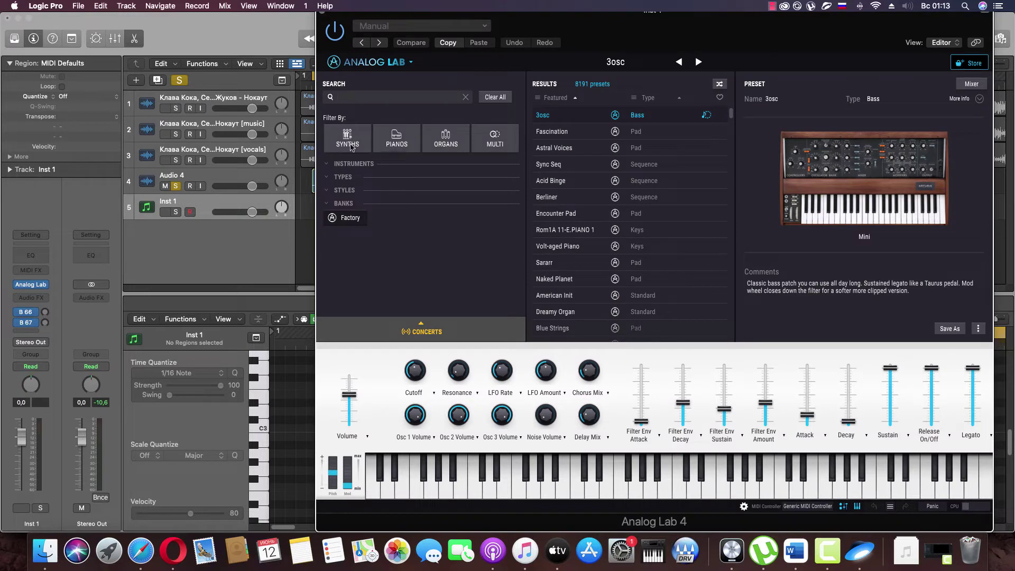
Step: Filter the Analog Lab presets by the SEM instrument and the Bass type, and load Thunder Bass
click(346, 165)
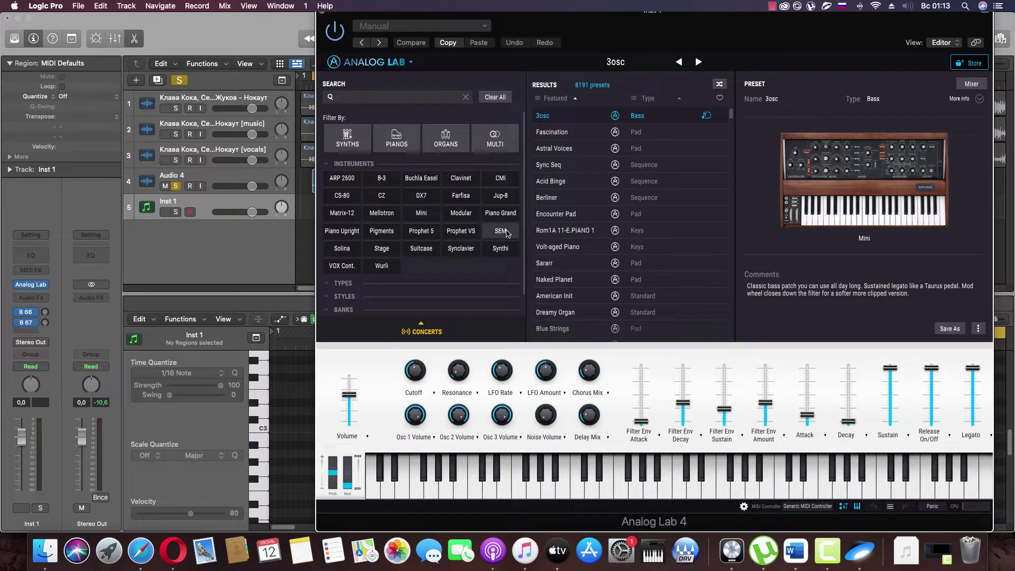
click(500, 231)
click(341, 283)
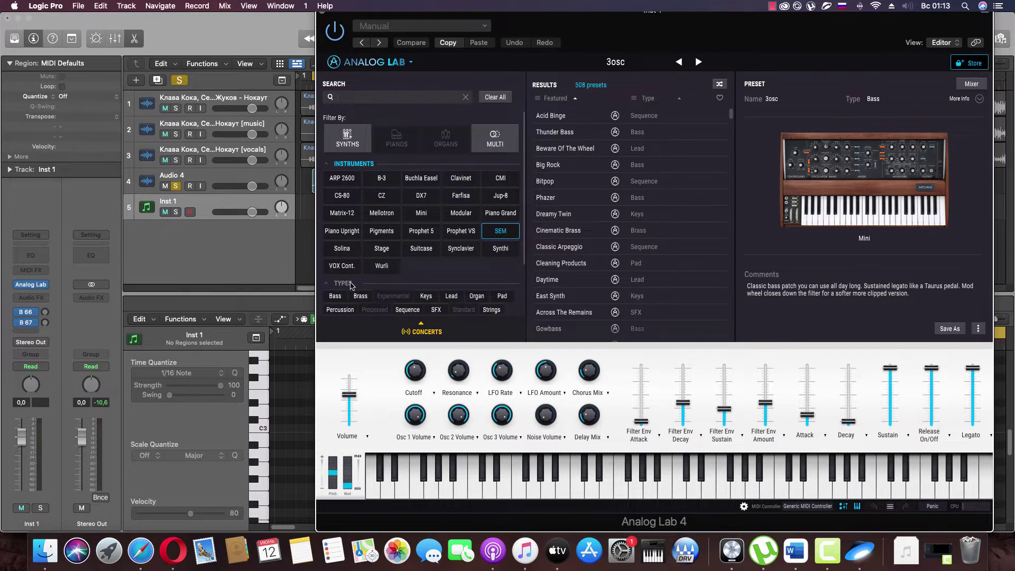
scroll(372, 286, down, 1)
click(335, 288)
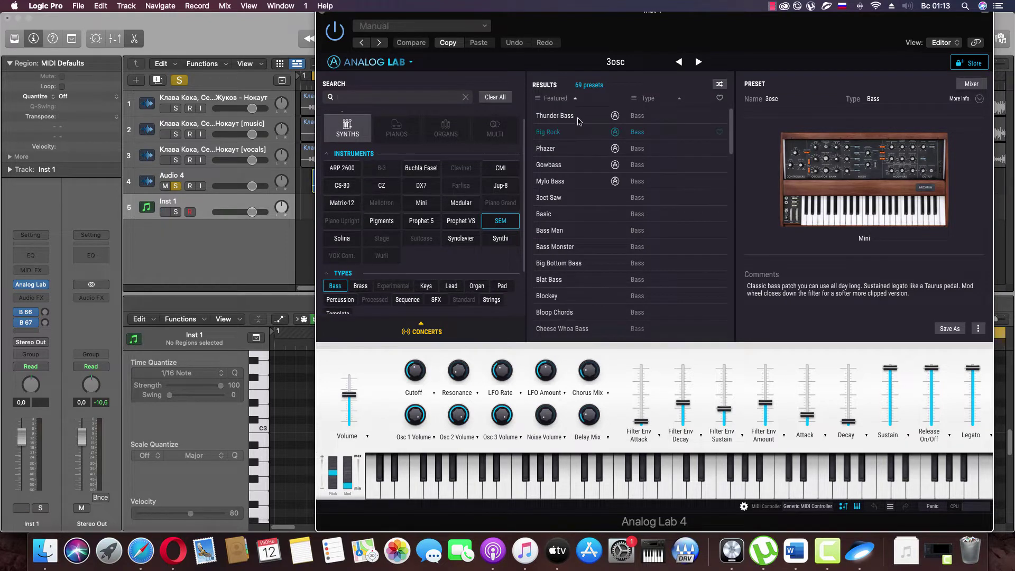
click(572, 117)
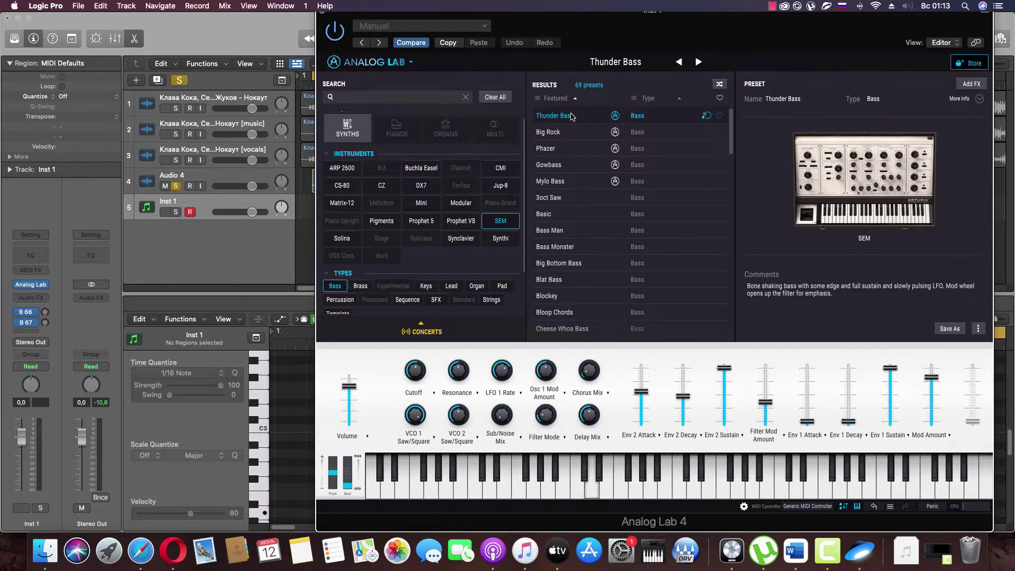
Step: Turn off Audio 4's solo, audition the SEM bass presets from Big Rock onward, load Dark Bass and close the plug-in window
click(175, 186)
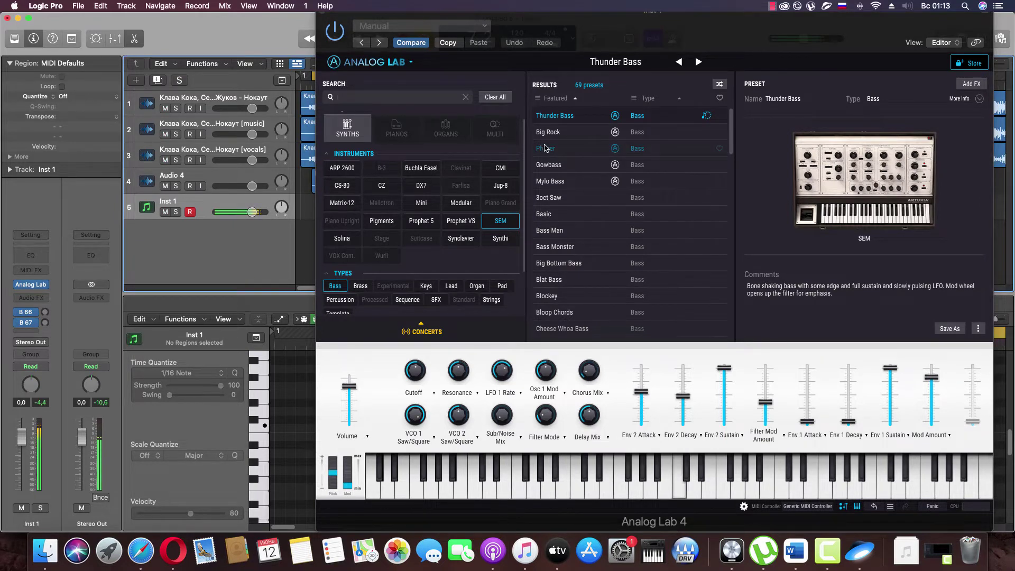
click(554, 132)
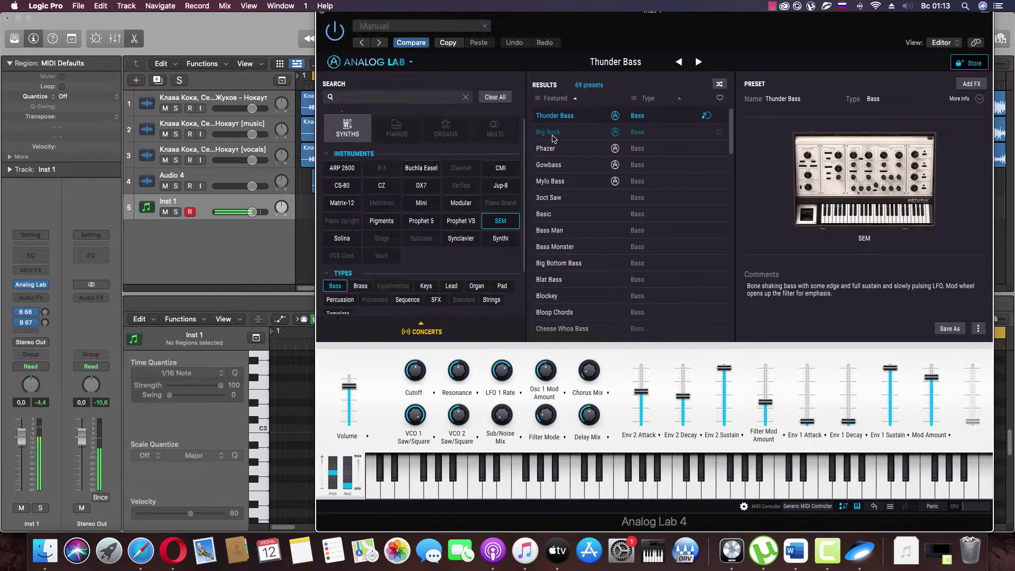
click(553, 150)
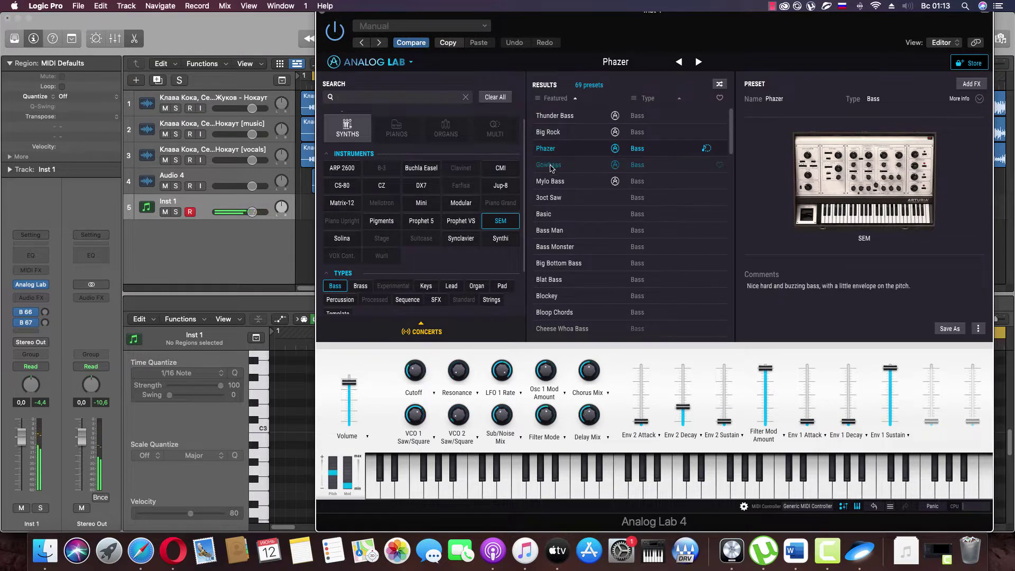
click(551, 168)
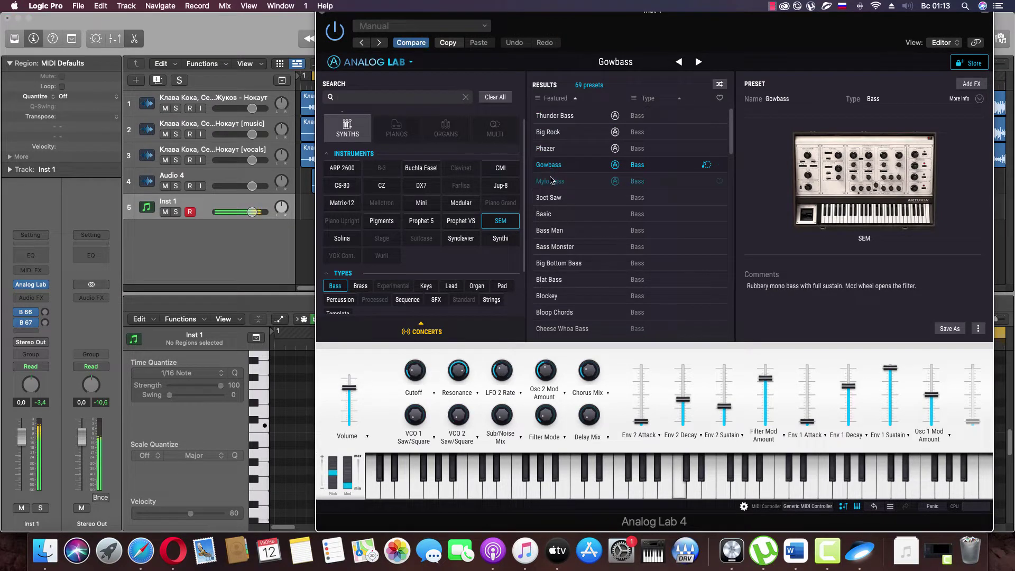
click(550, 181)
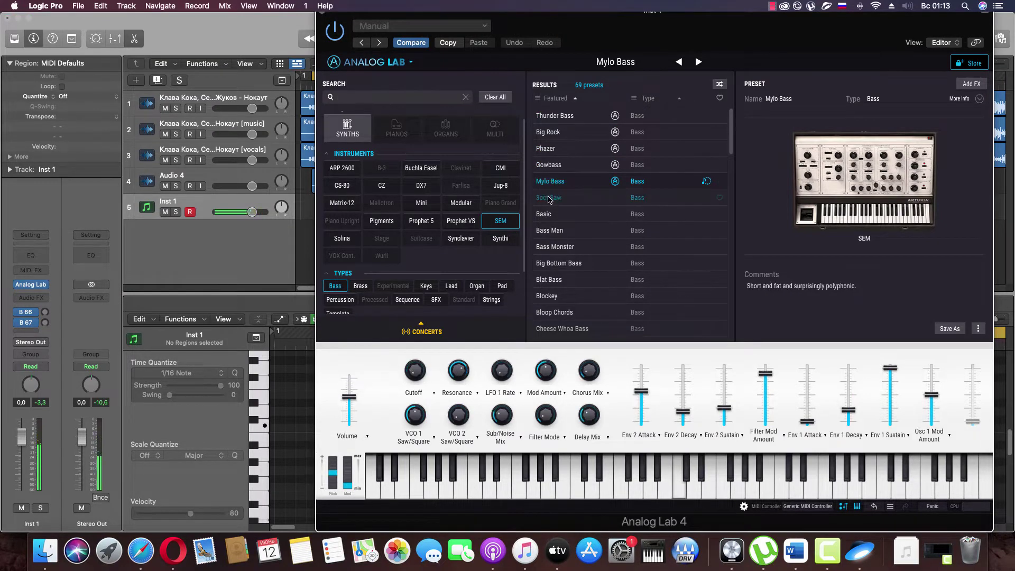
click(545, 200)
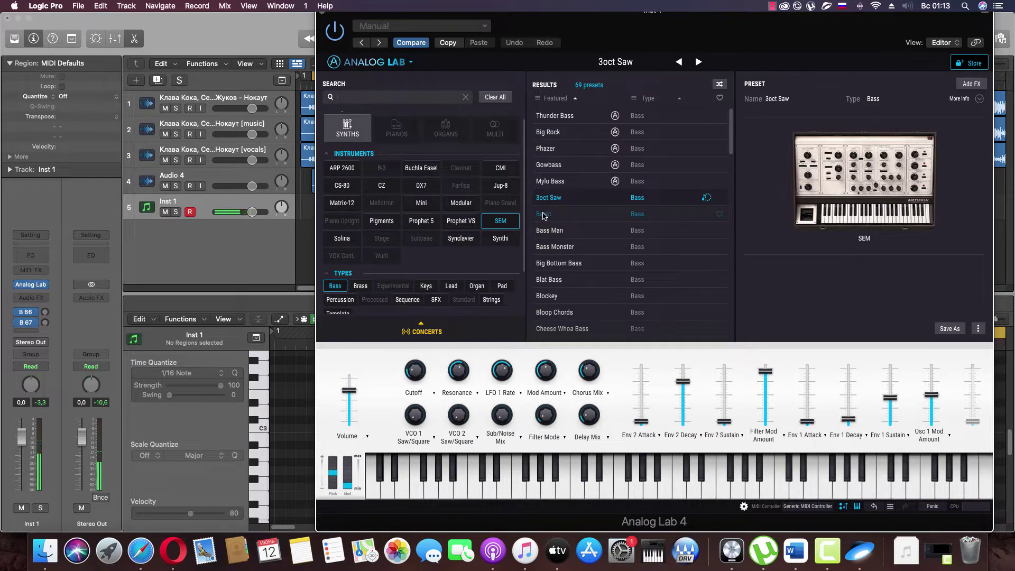
click(545, 215)
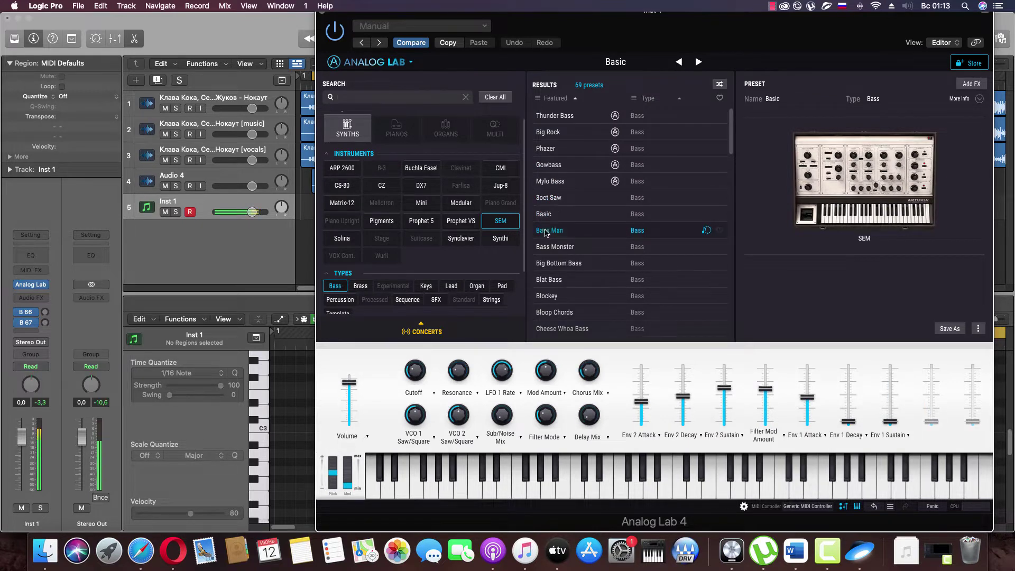
click(555, 247)
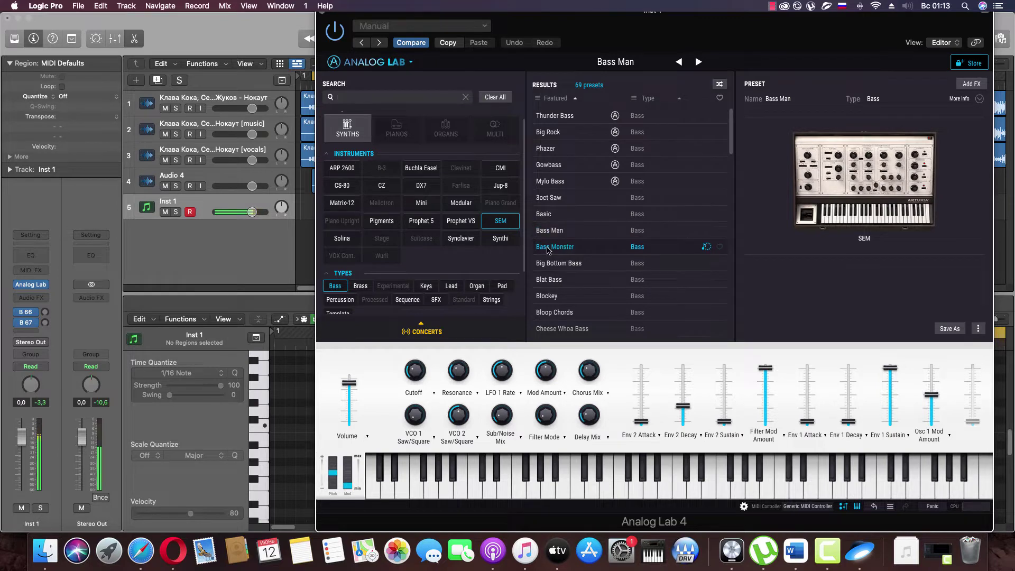
click(557, 266)
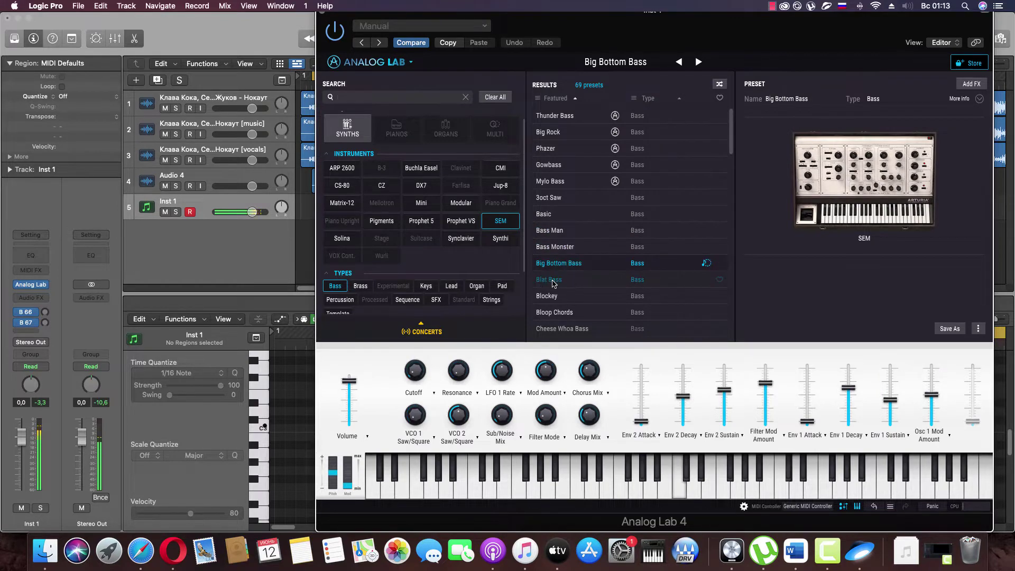
click(554, 281)
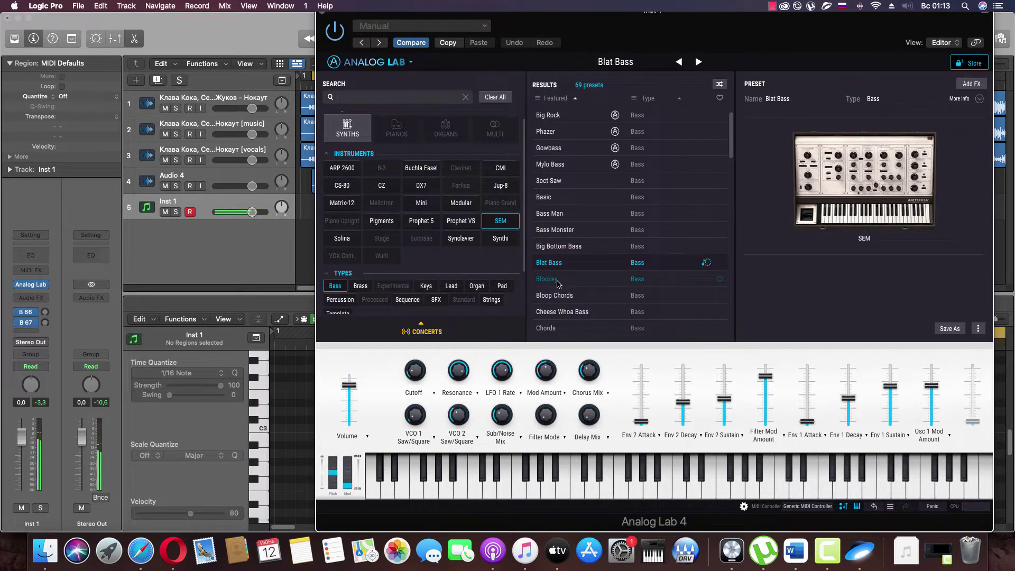
click(558, 282)
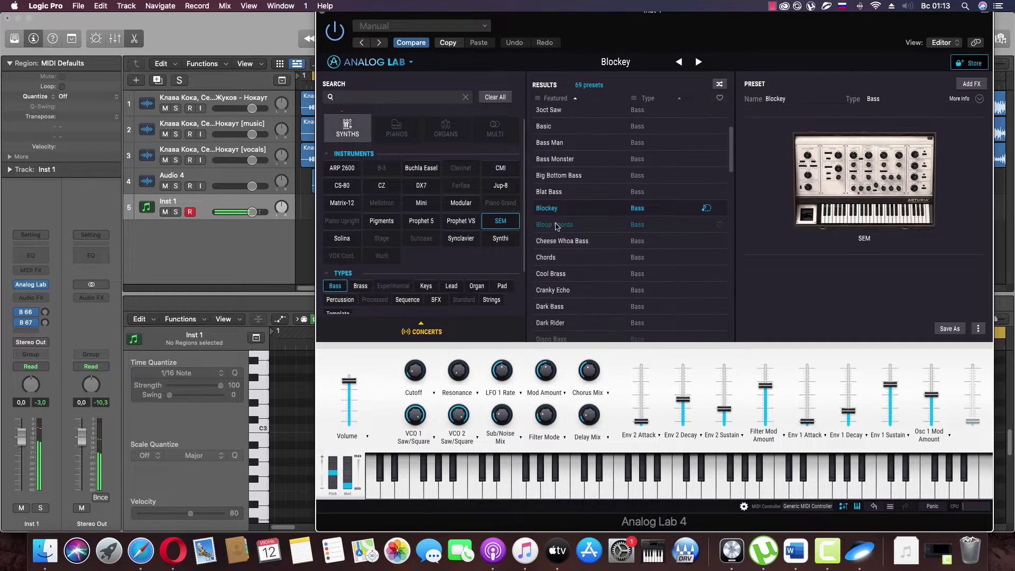
click(560, 242)
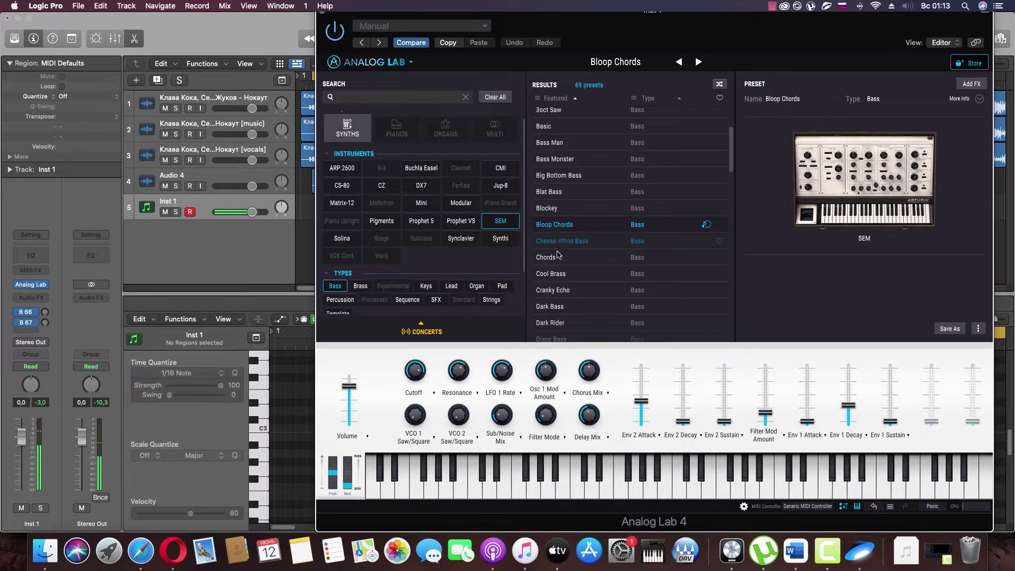
click(556, 258)
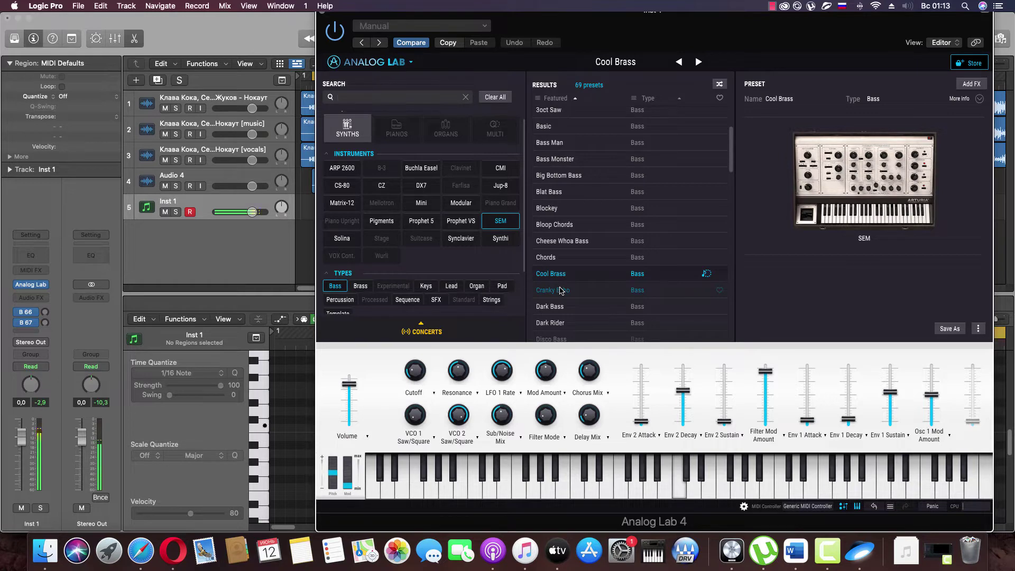
scroll(563, 264, down, 2)
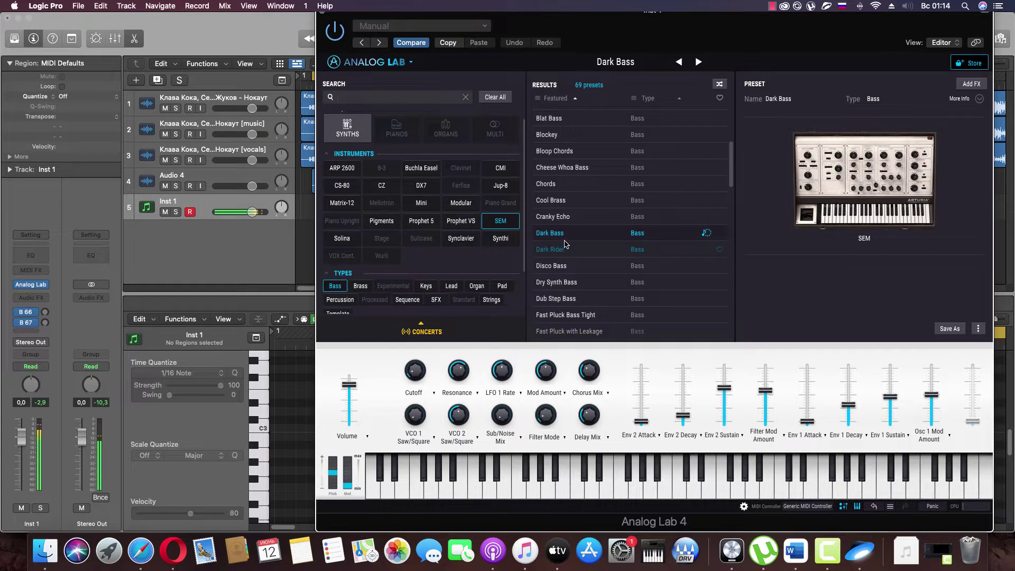
click(323, 16)
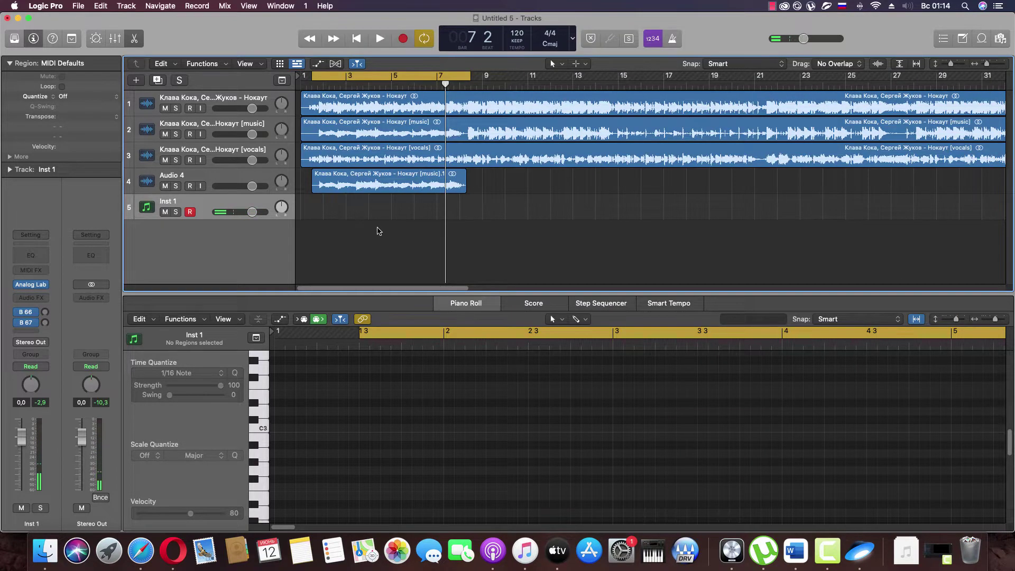
Step: Select the Audio 4 region and solo both the Audio 4 and Inst 1 tracks
click(389, 192)
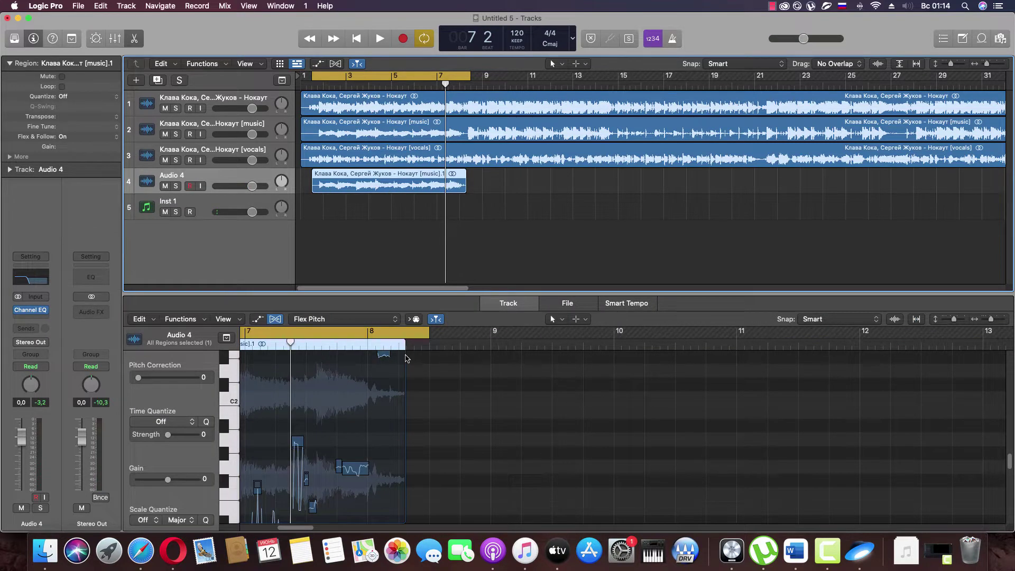
key(space)
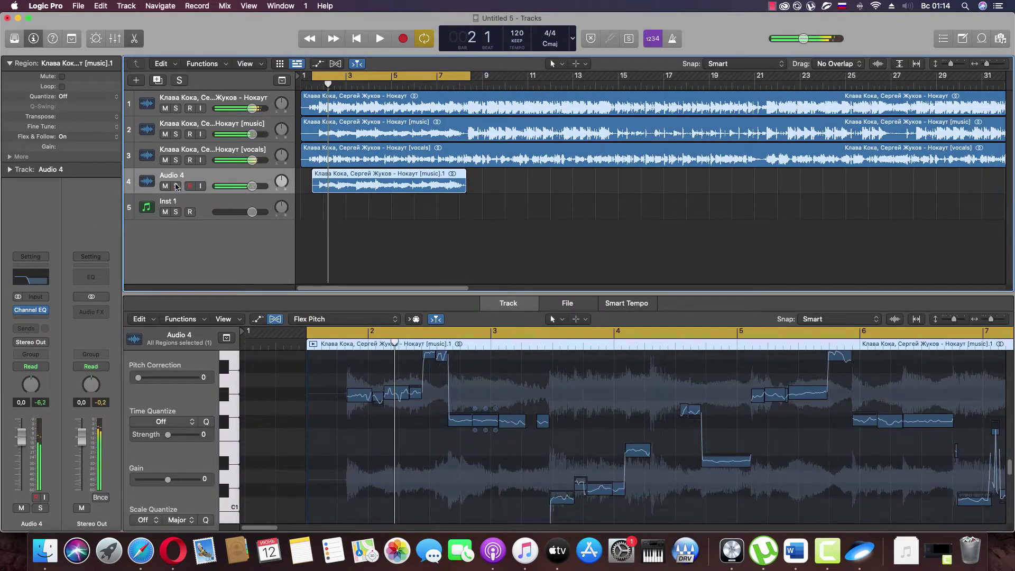
click(177, 186)
click(178, 212)
click(224, 176)
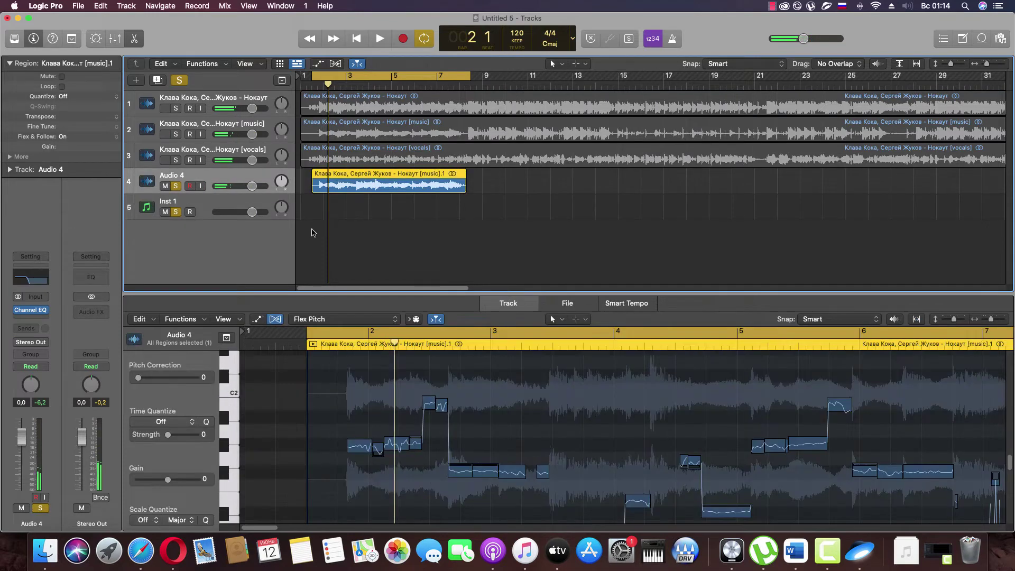
Step: Play the soloed cycle briefly and enlarge the editor area to show more of the Flex Pitch notes
key(space)
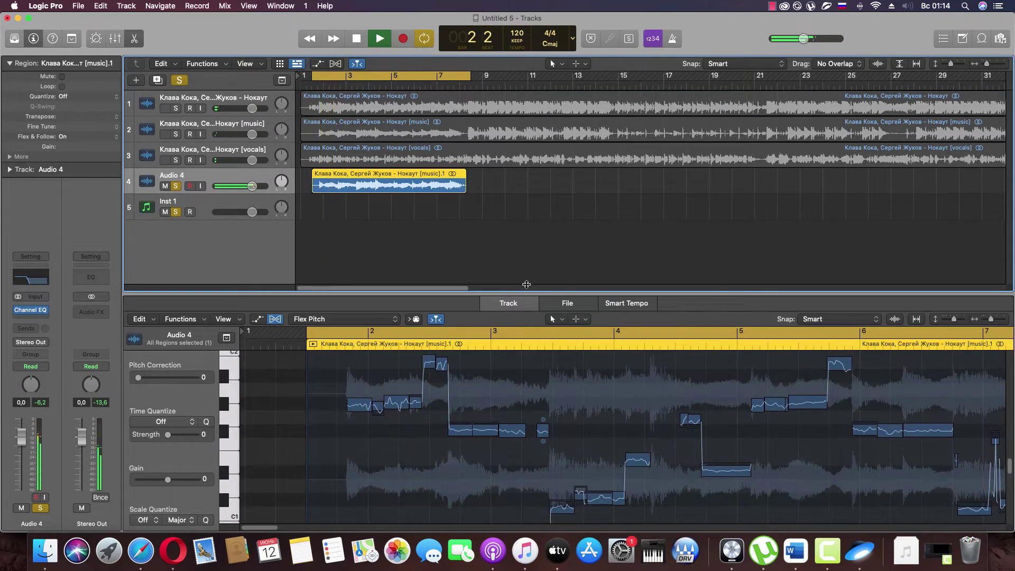
drag(523, 295, 523, 219)
key(space)
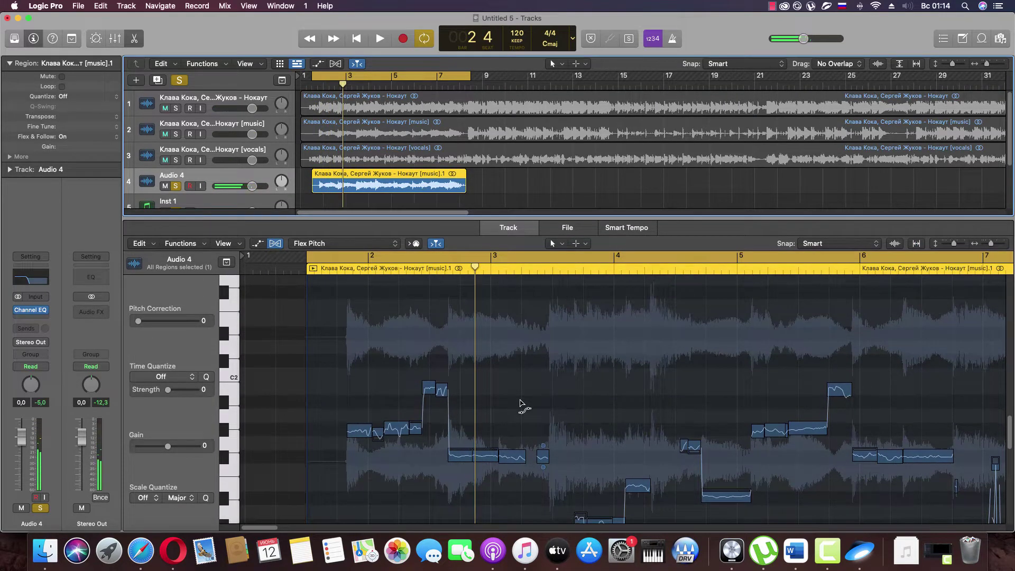
scroll(521, 404, down, 1)
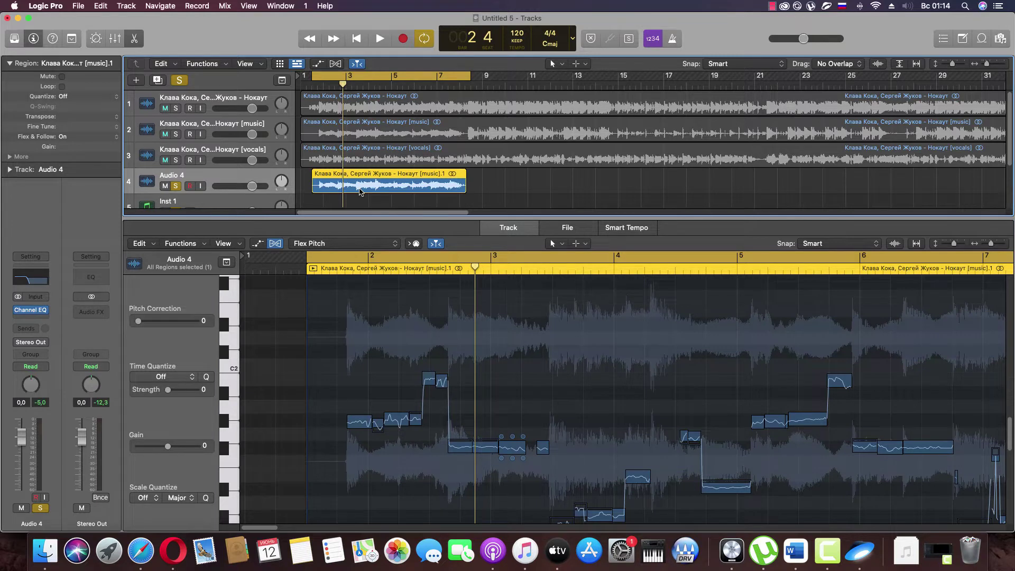
Step: Select the Inst 1 track with its piano roll, play the cycle briefly and stop it
click(230, 206)
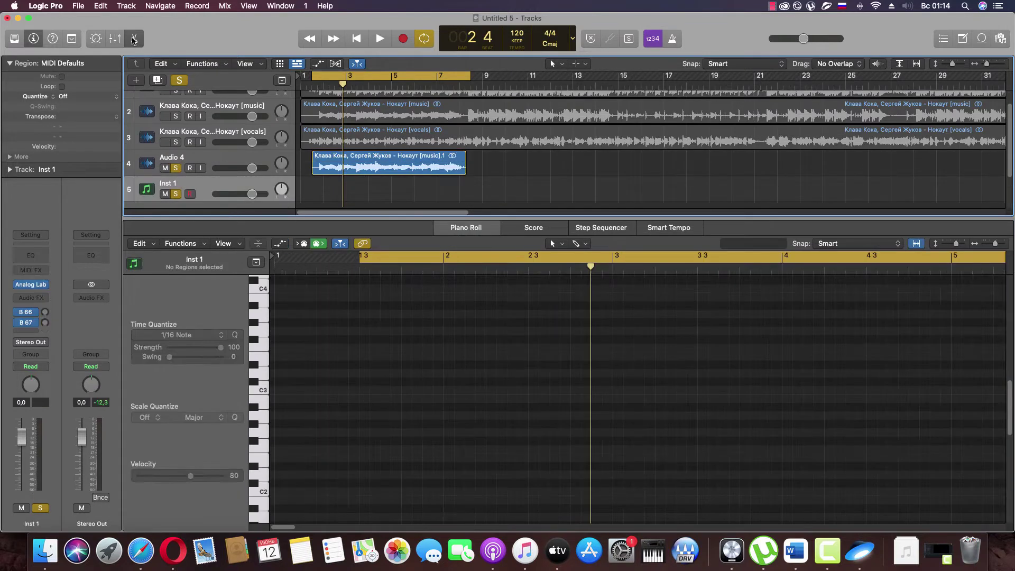
key(space)
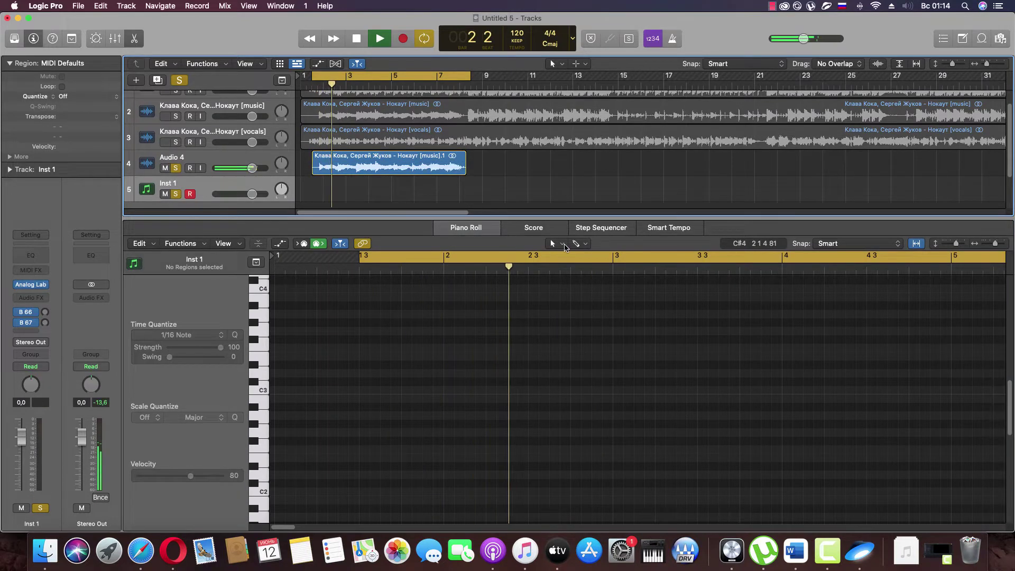
key(space)
scroll(391, 180, down, 2)
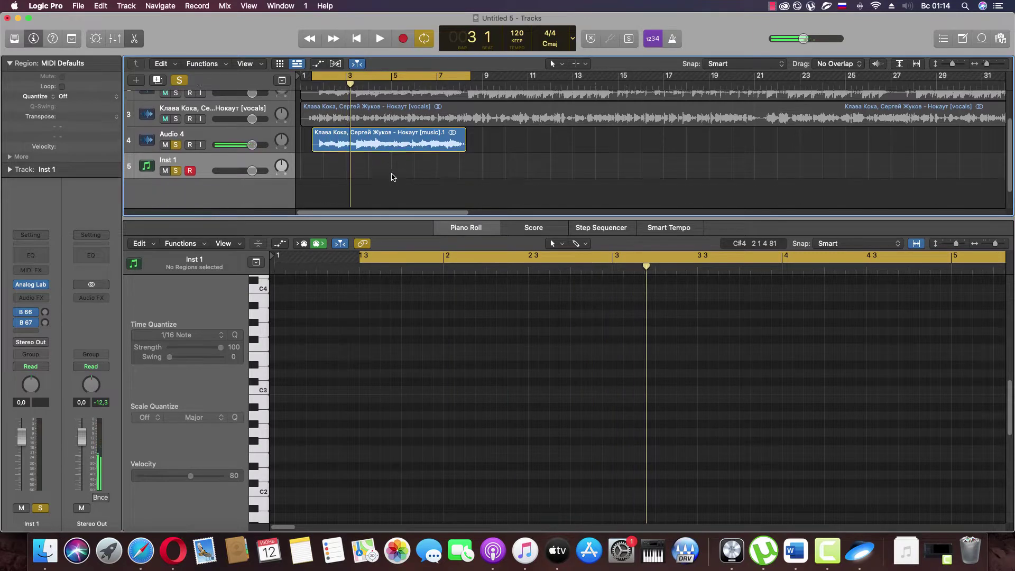
Step: Restart cycle playback and shift the Audio 4 region about one beat later on its track
scroll(392, 177, up, 1)
key(space)
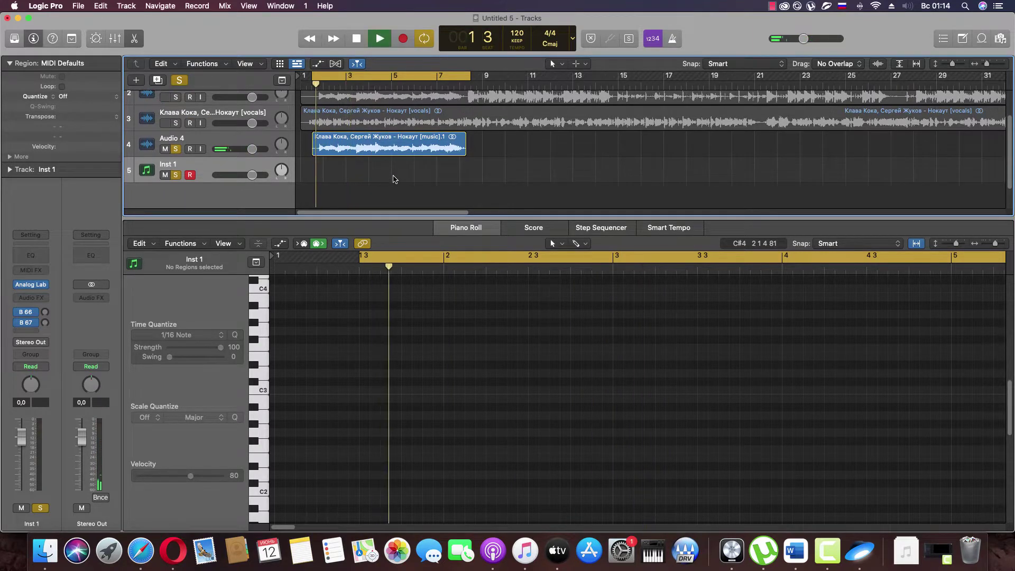
drag(370, 153, 375, 153)
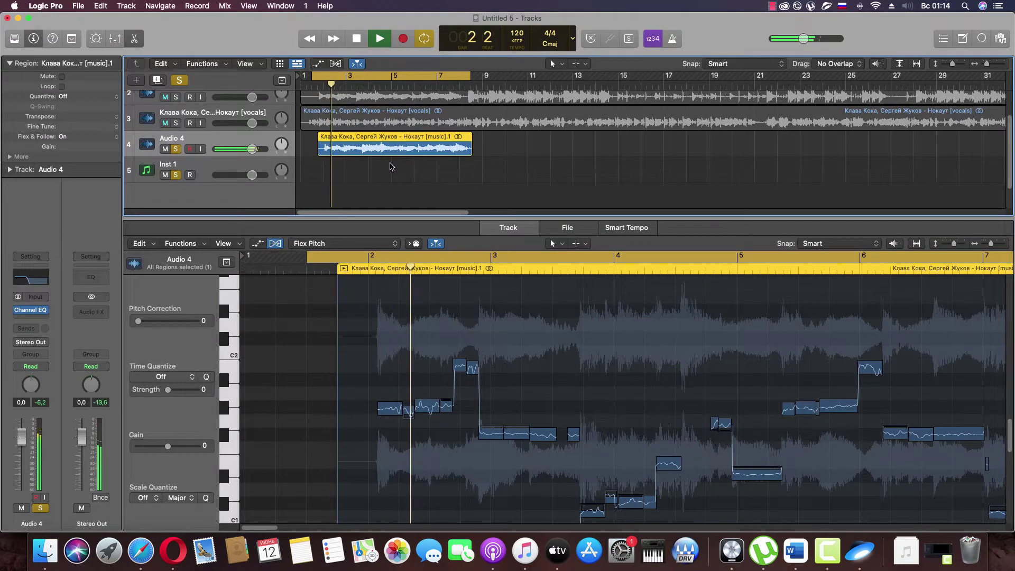
Step: Select the Inst 1 track, audition the cycle, and draw a one-beat G#2 note at bar 2 with the Pencil tool
click(206, 168)
key(space)
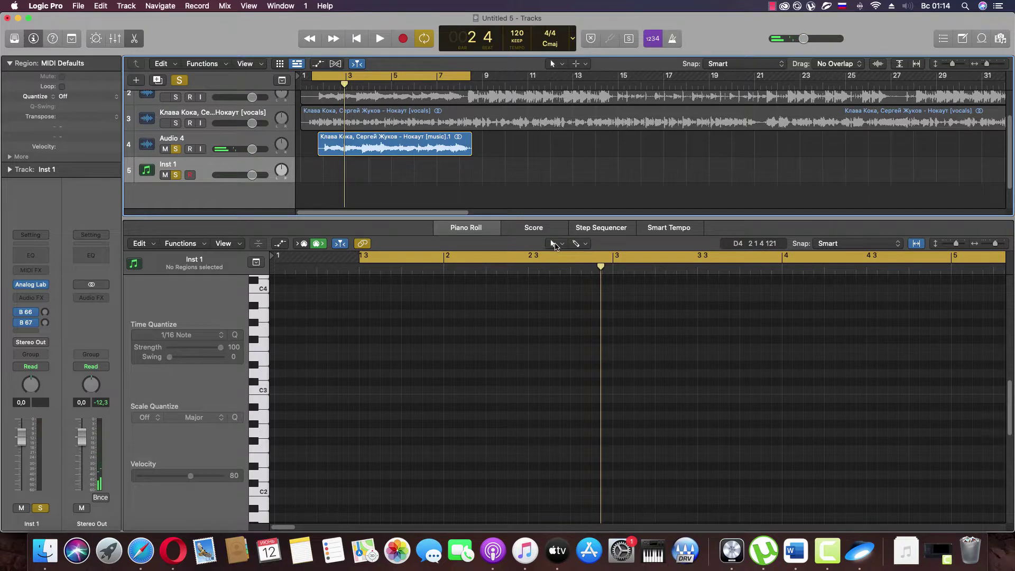
key(space)
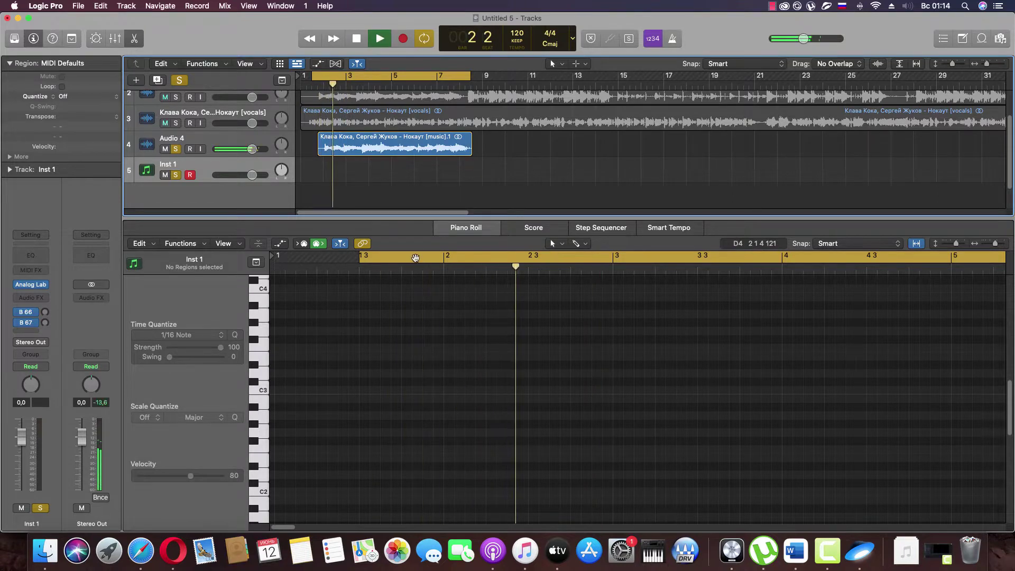
key(space)
click(553, 244)
click(586, 271)
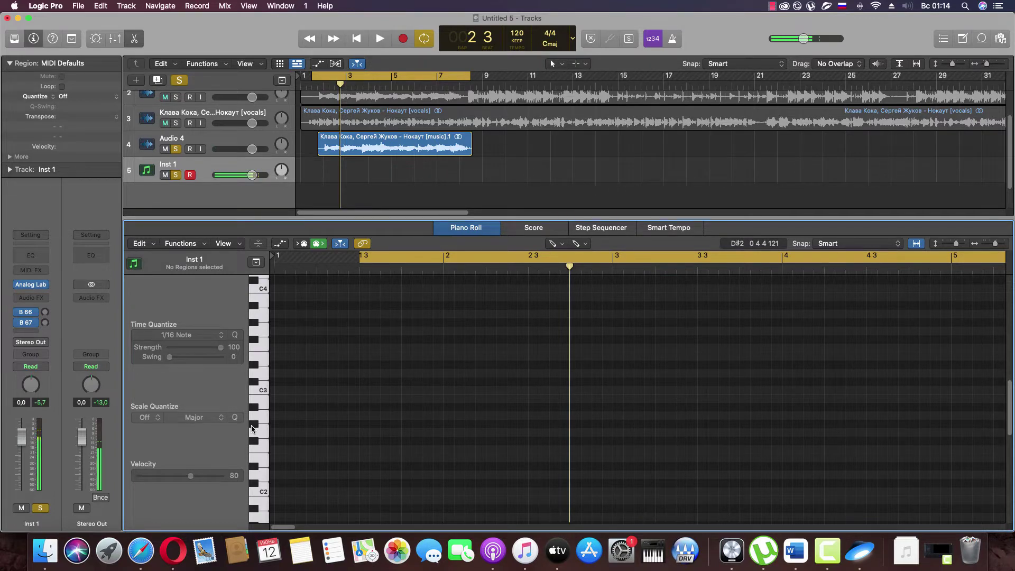
click(445, 427)
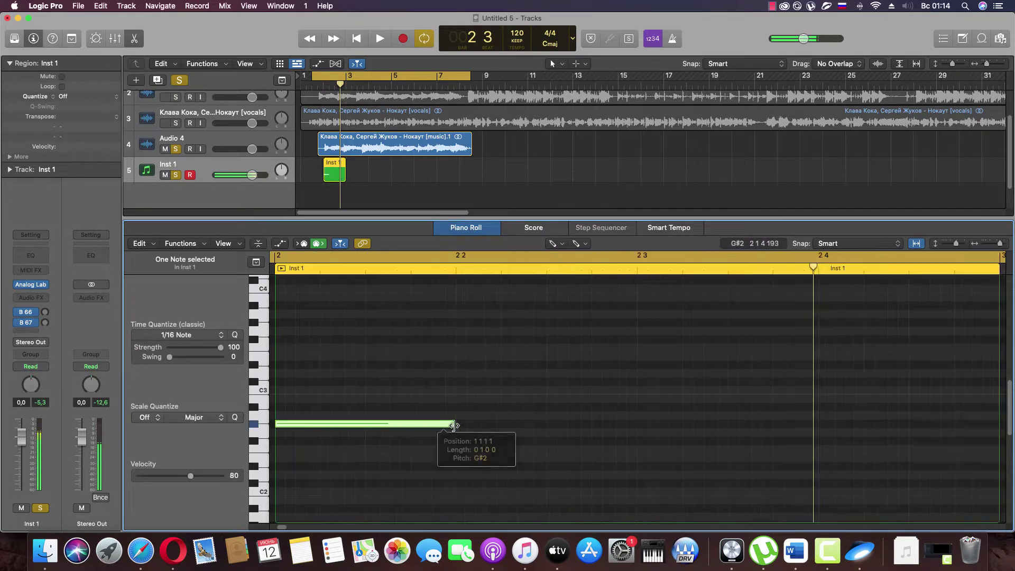
Step: Extend the Inst 1 region's end to bar 5 and play the cycle briefly
drag(999, 245, 991, 249)
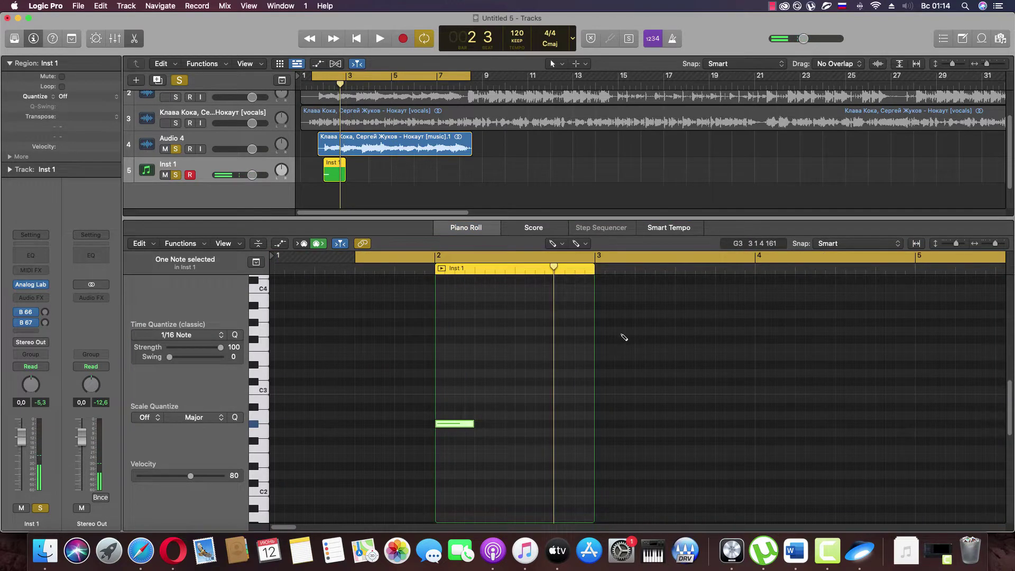
drag(596, 341, 914, 347)
key(space)
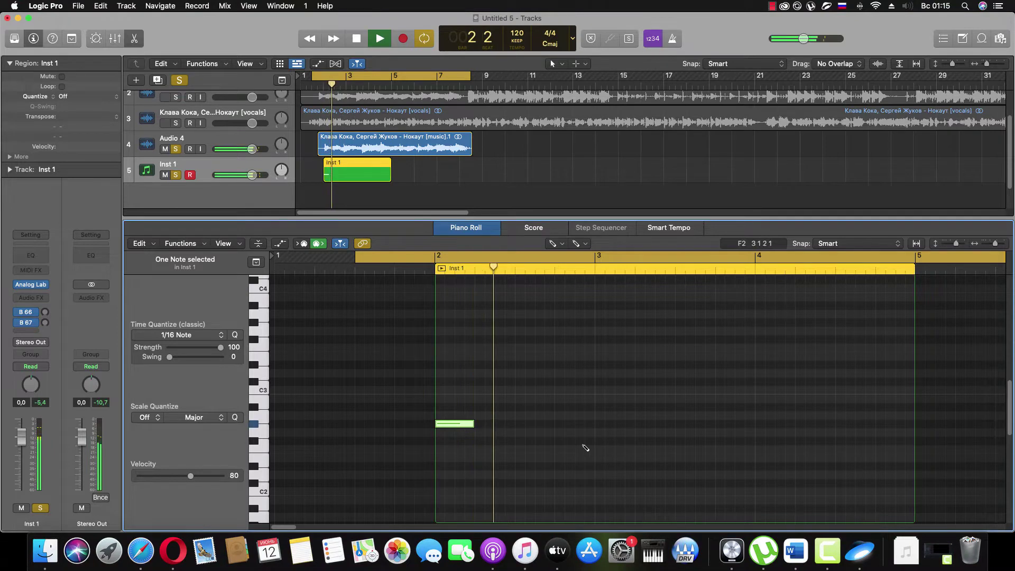
key(space)
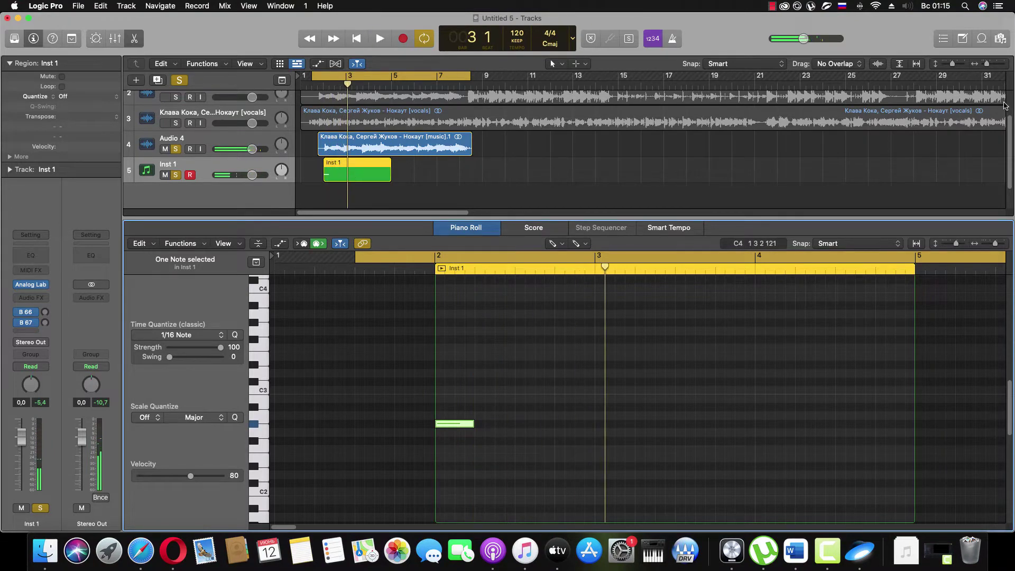
Step: Nudge the Audio 4 region slightly earlier during cycle playback so its first attack lines up with bar 2
drag(988, 67, 990, 64)
key(space)
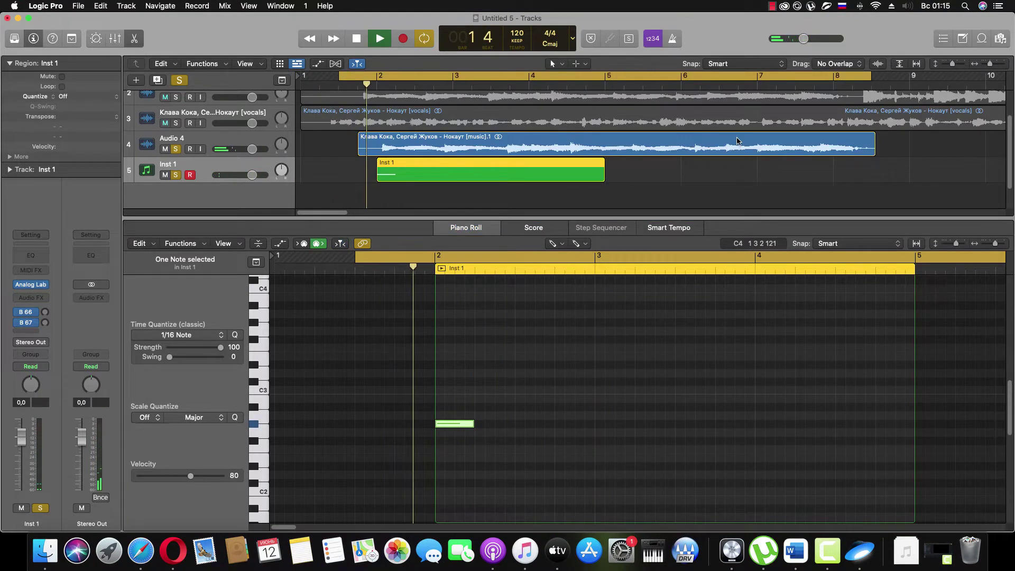
drag(687, 141, 683, 142)
click(455, 167)
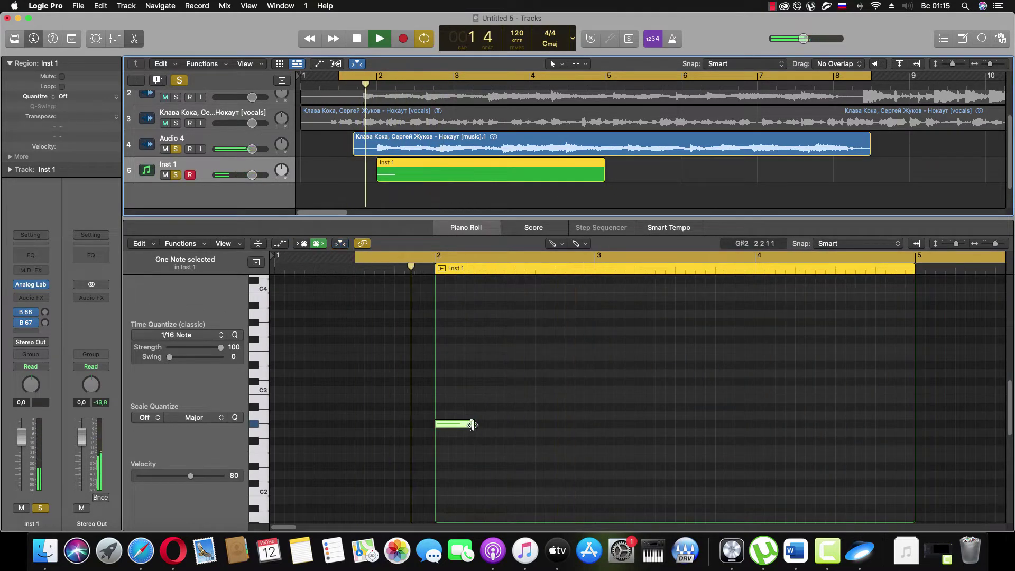
Step: Lengthen the G#2 note to two beats, add a half-beat A#2 and a one-beat F#2 after it in bar 2, and audition them
click(535, 406)
drag(477, 424, 513, 423)
key(space)
drag(571, 406, 554, 405)
drag(572, 440, 593, 440)
key(space)
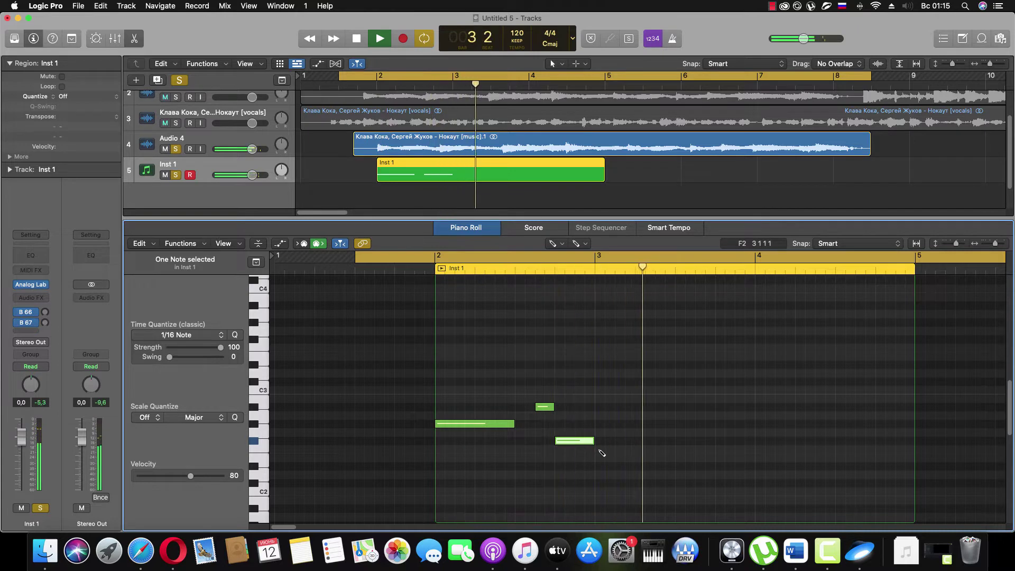
key(space)
Step: Close the editor, move the solo from Audio 4 and Inst 1 to the full-song track 1, and play it
click(138, 39)
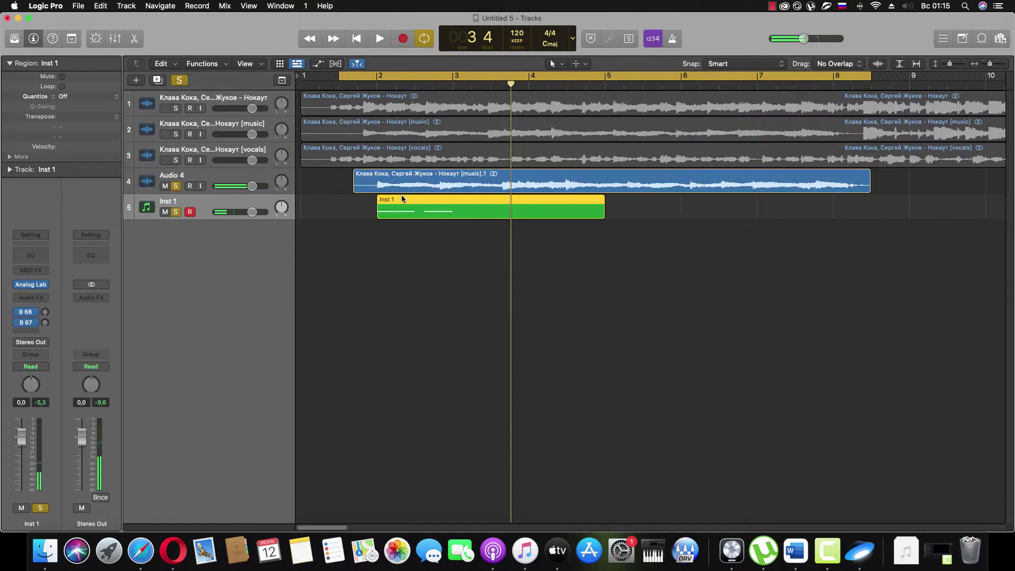
click(177, 186)
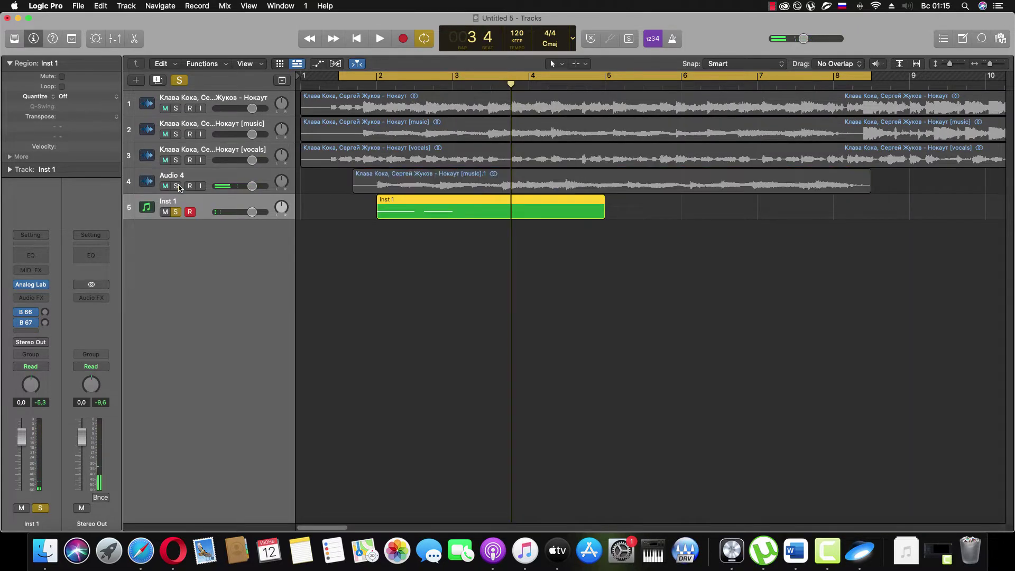
click(176, 212)
click(209, 100)
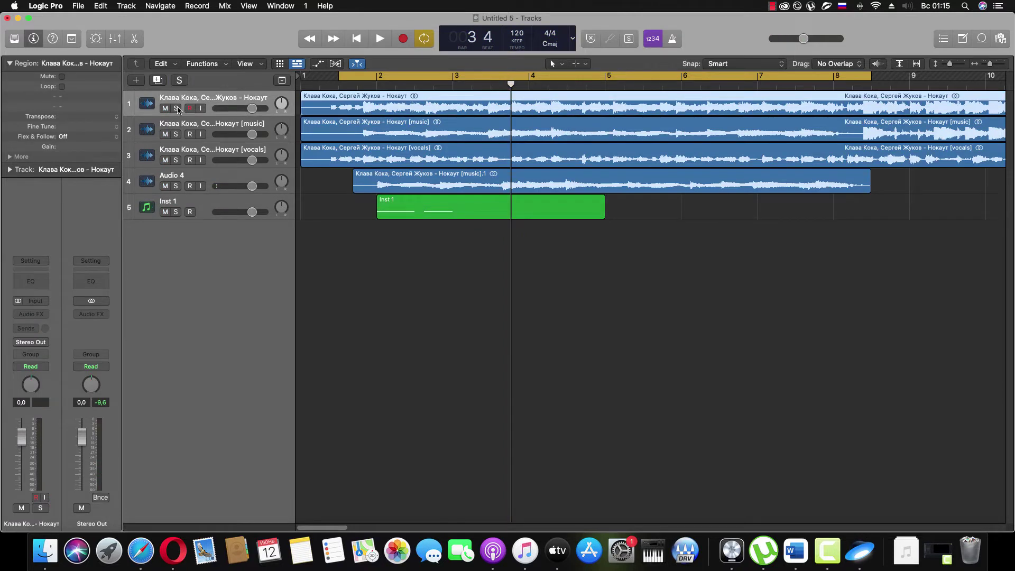
click(178, 108)
key(space)
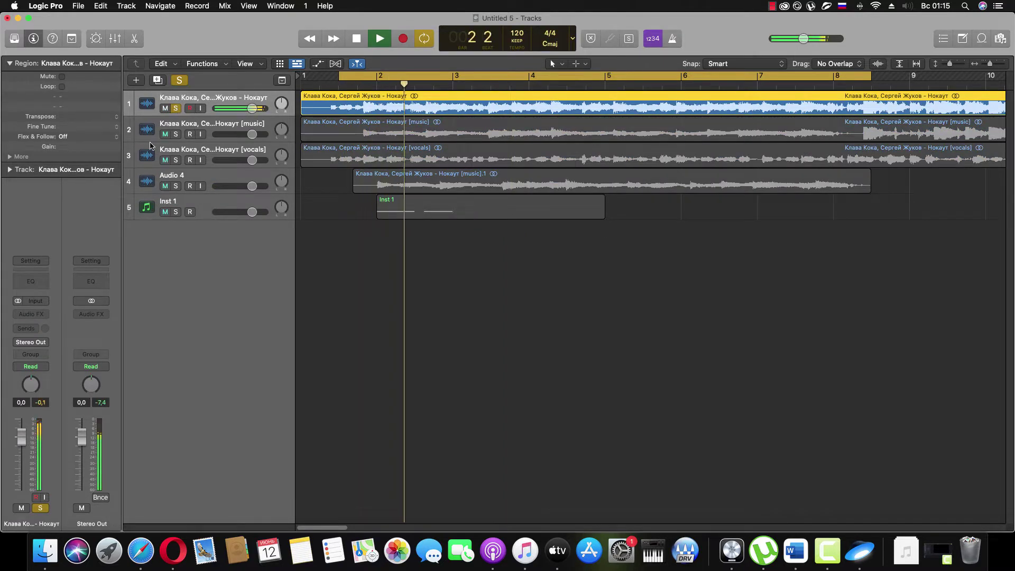
Step: Insert a stereo BPM Counter metering plug-in on the full-song track
click(31, 314)
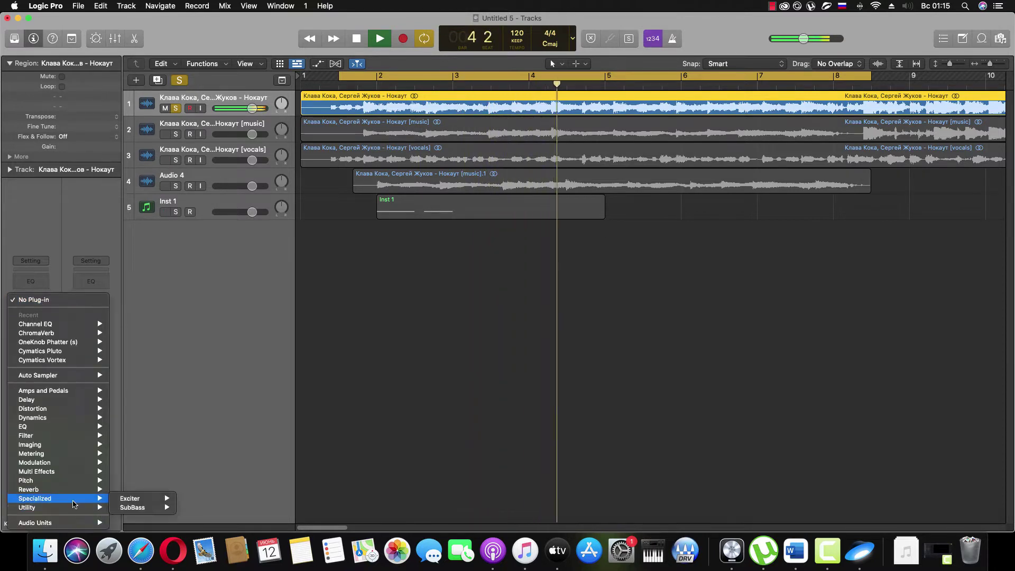
mouse_move(75, 490)
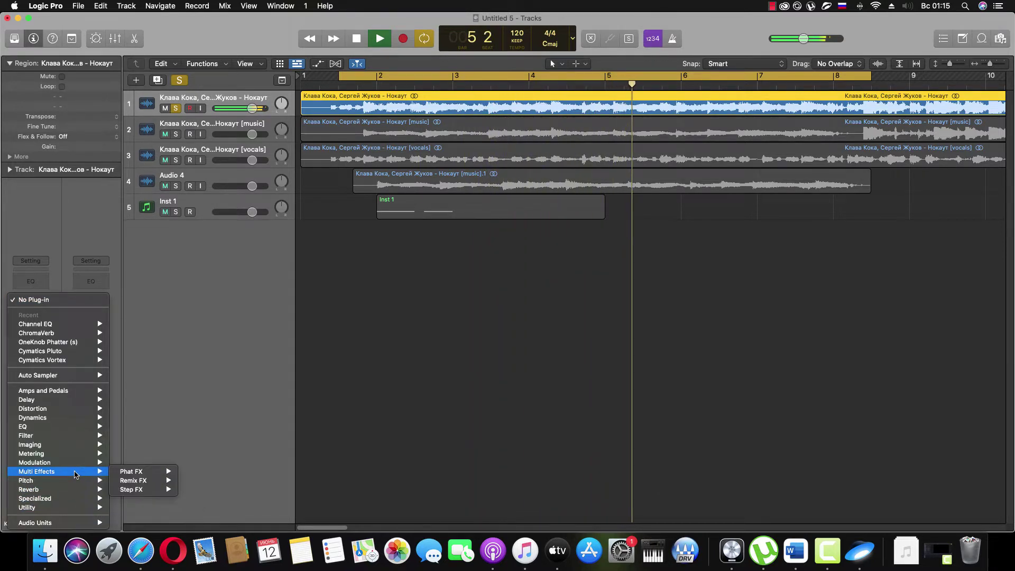
mouse_move(76, 464)
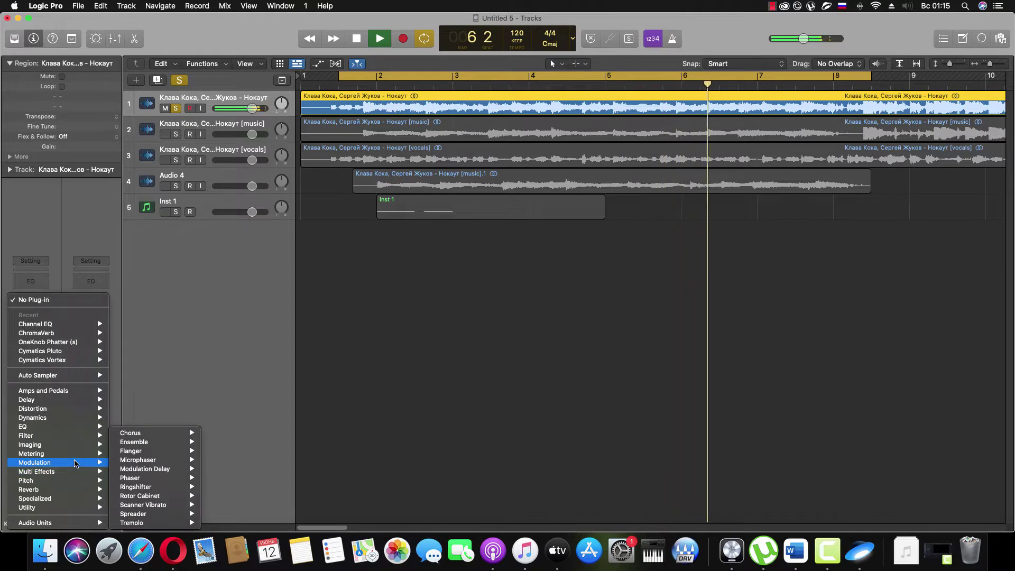
mouse_move(103, 454)
mouse_move(138, 453)
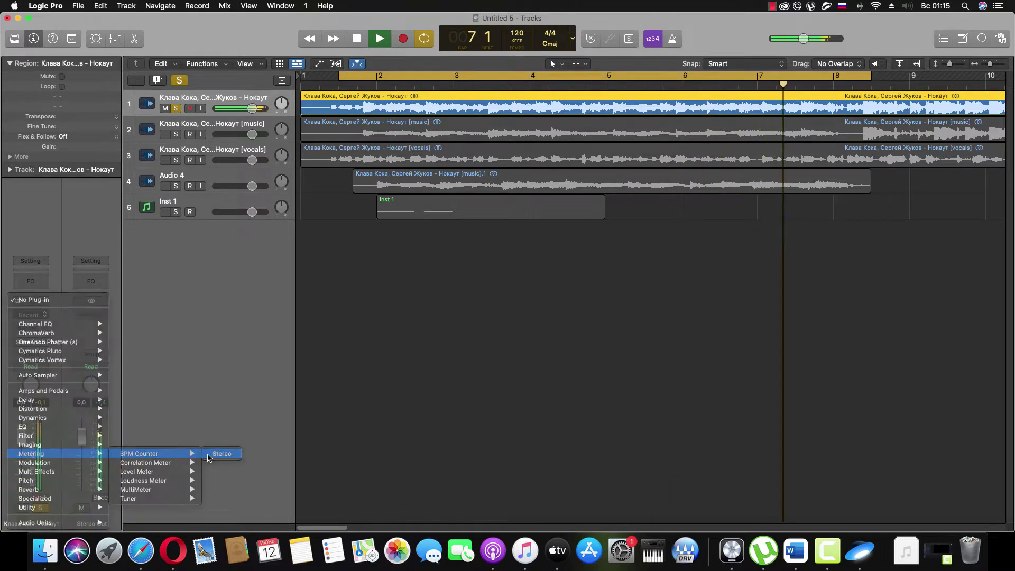
click(220, 454)
Step: Turn off the cycle, lower the master volume slightly and play different parts of the song to measure its tempo in the BPM Counter
click(765, 77)
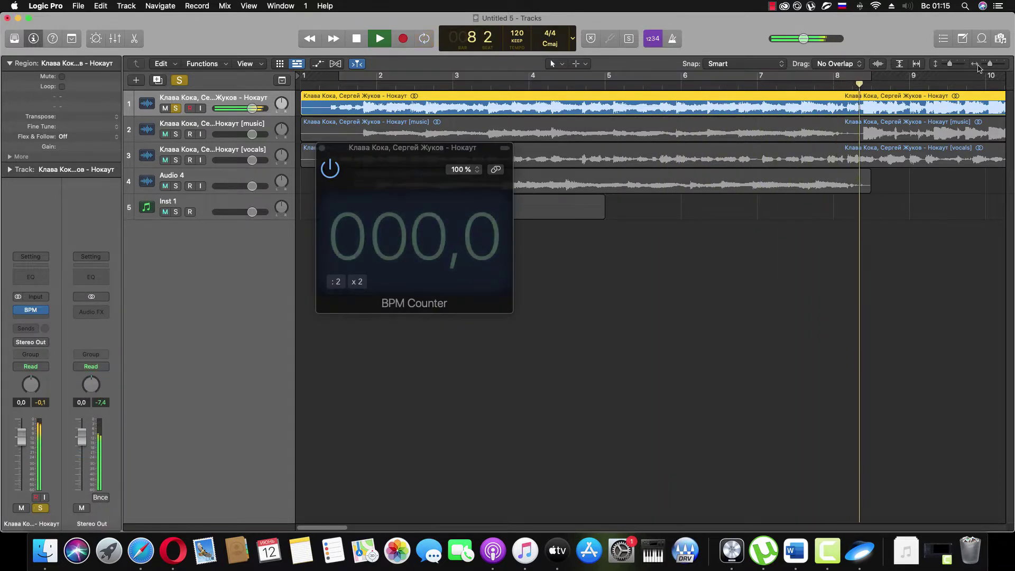
drag(804, 40, 799, 44)
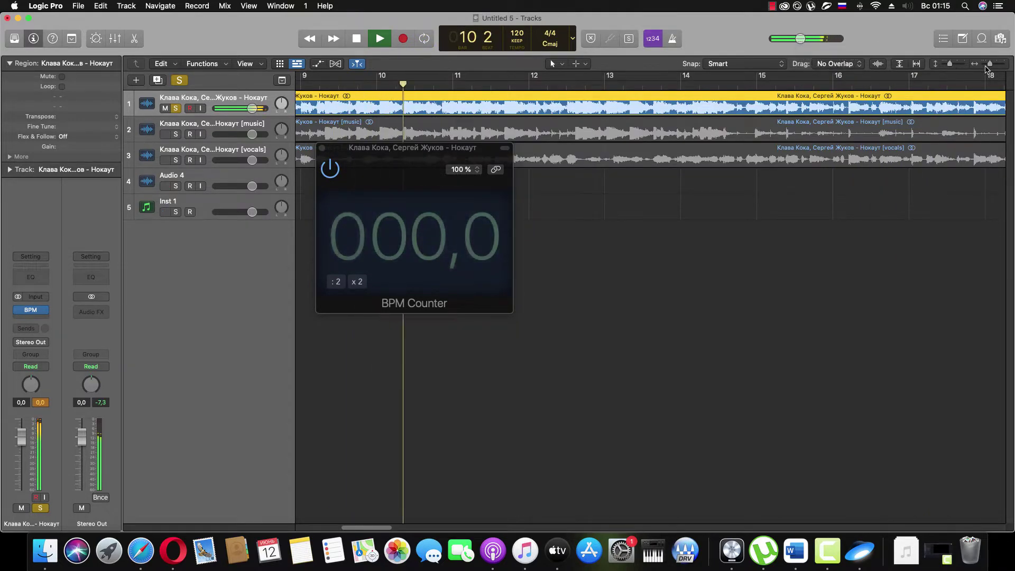
drag(990, 64, 978, 67)
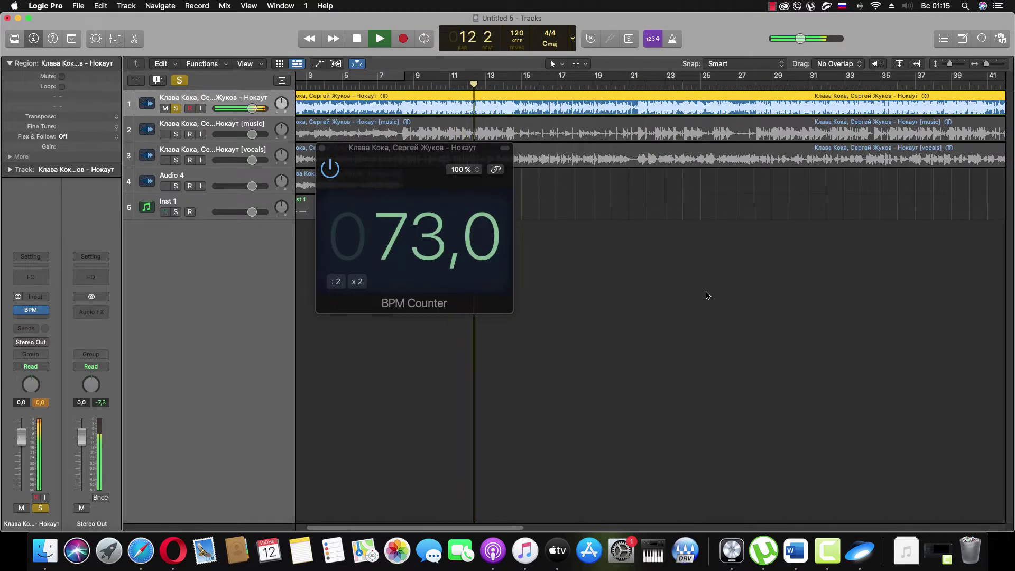
drag(318, 157, 507, 233)
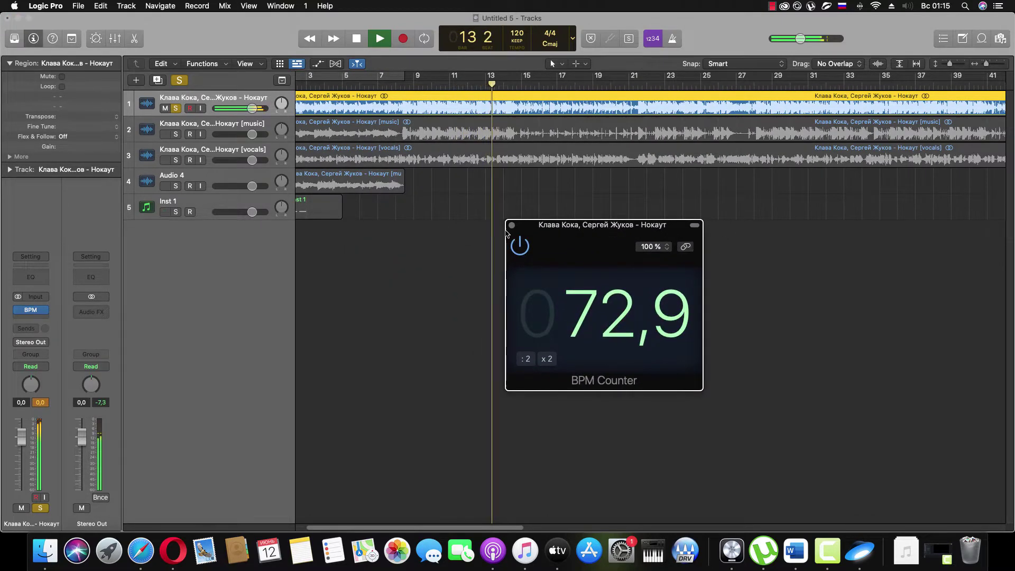
click(81, 420)
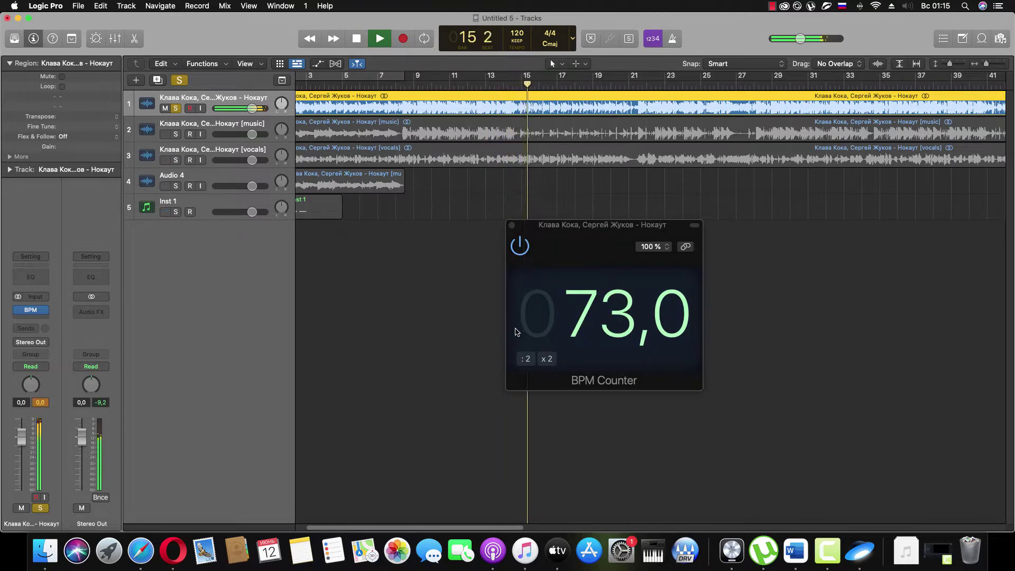
click(646, 87)
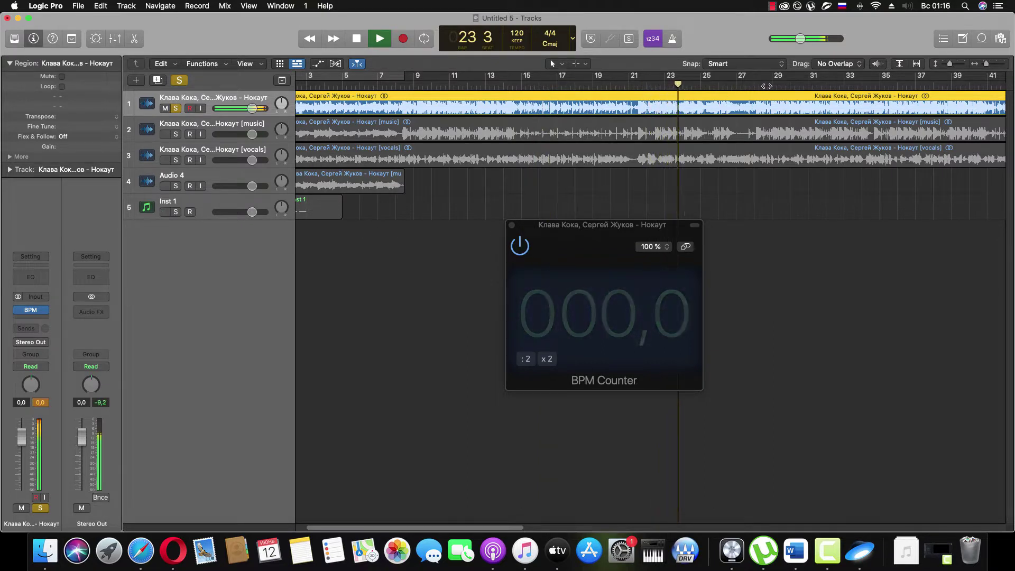
Step: Close the BPM Counter, set the project tempo to 73 BPM, and play the song with the cycle turned back on
click(511, 225)
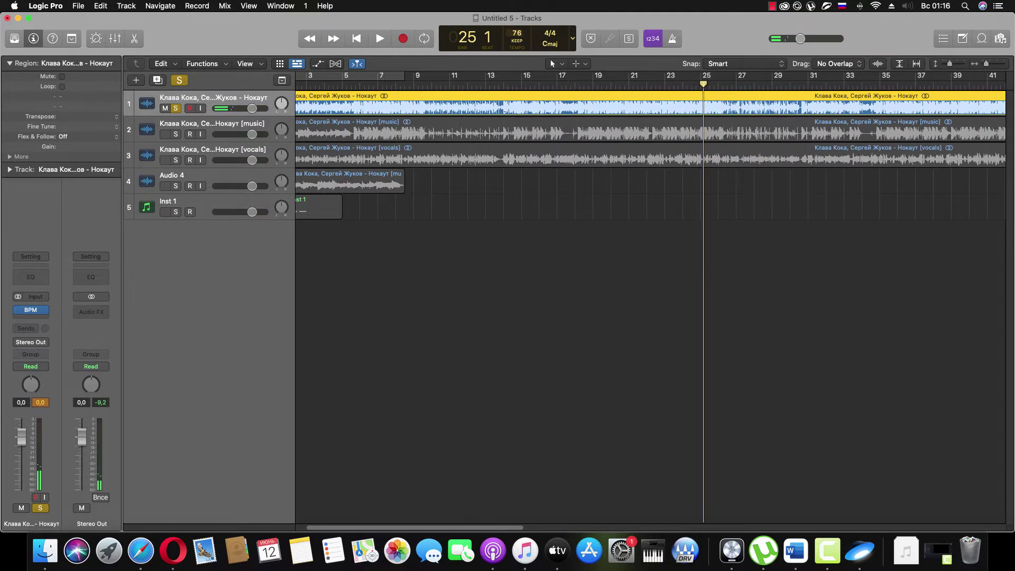
key(space)
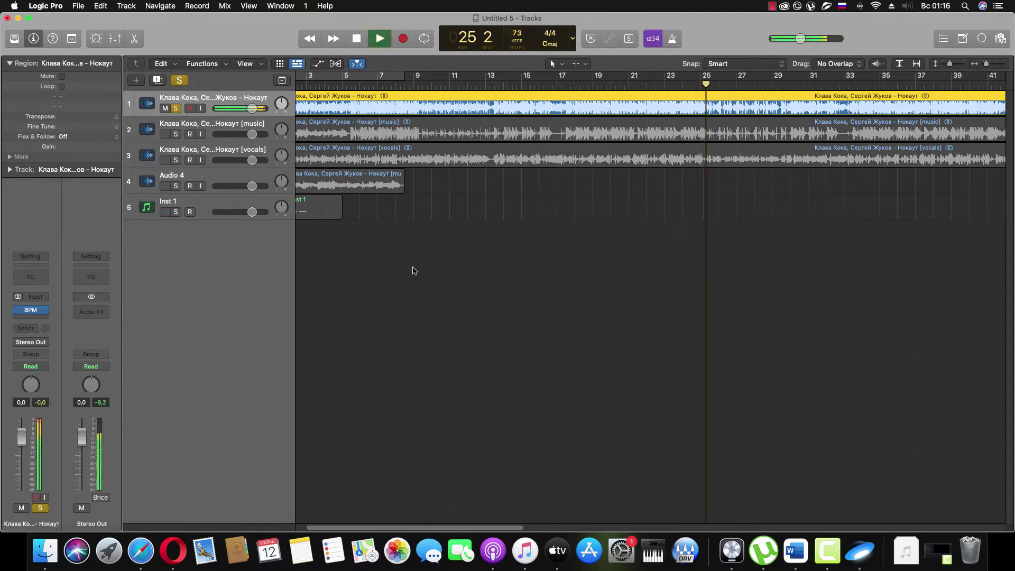
key(space)
drag(470, 527, 364, 528)
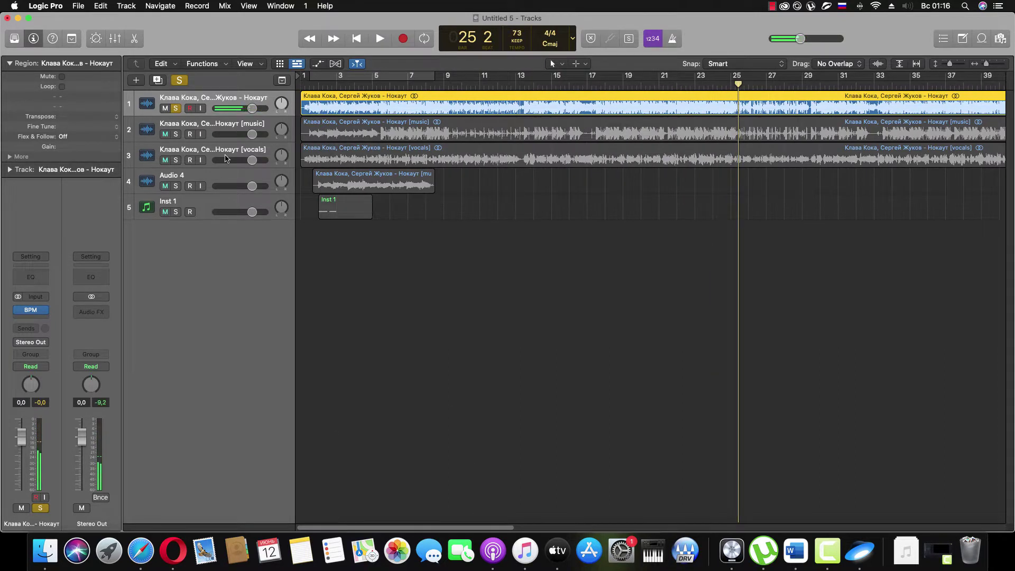
click(334, 78)
key(space)
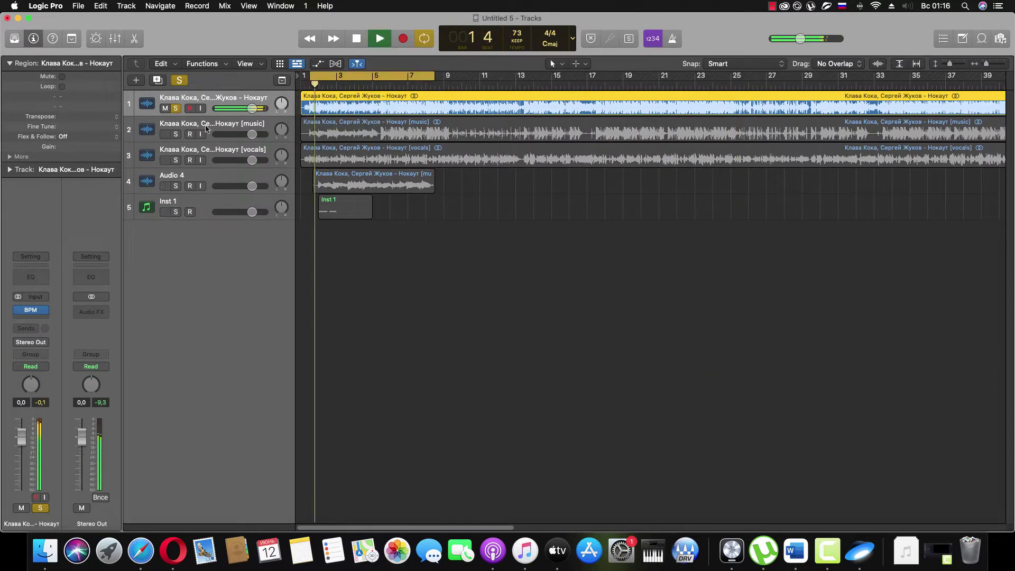
Step: Unsolo the full-song track, solo Audio 4 and Inst 1 instead, and play the cycle
click(175, 108)
click(179, 179)
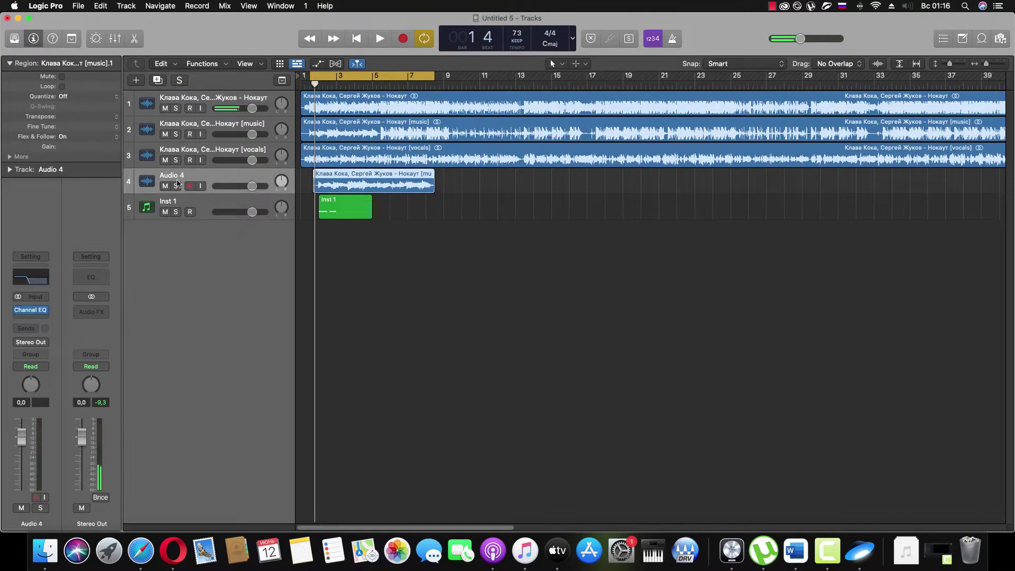
click(176, 186)
click(177, 213)
key(space)
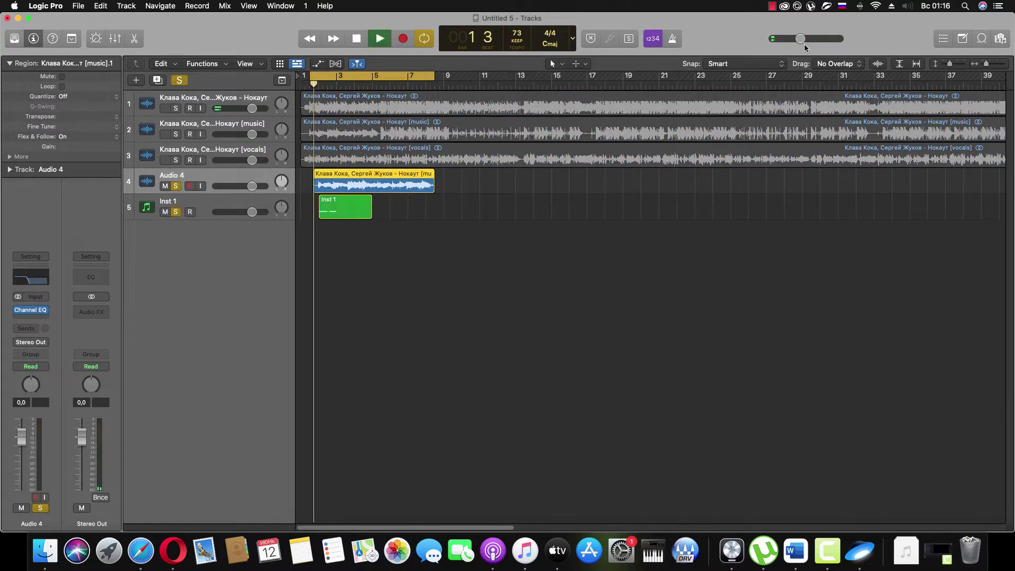
Step: Stop playback and nudge the Audio 4 region slightly earlier to align its first attack with bar 2 at the new tempo
scroll(979, 115, up, 5)
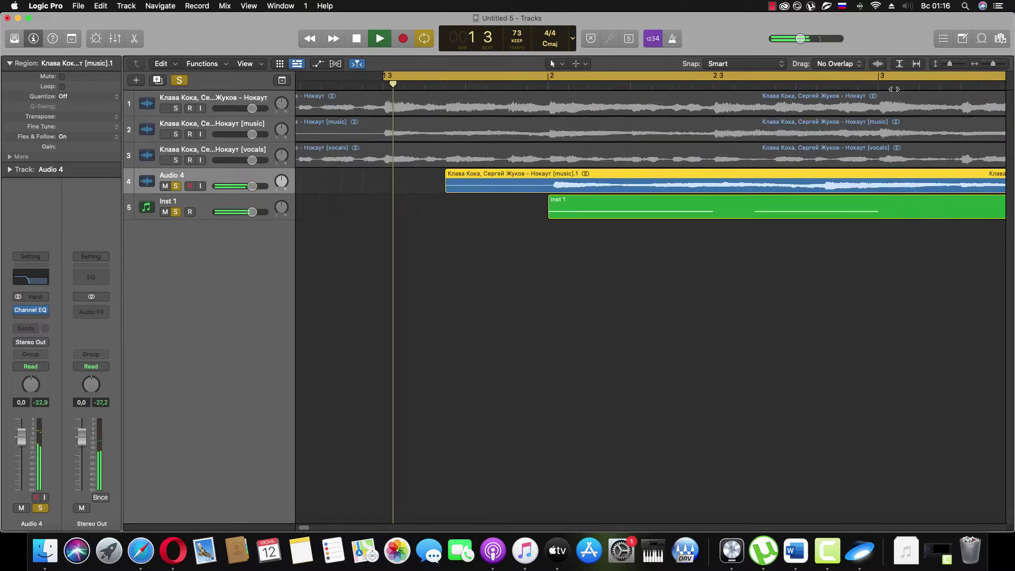
key(space)
drag(588, 182, 582, 182)
scroll(456, 82, down, 5)
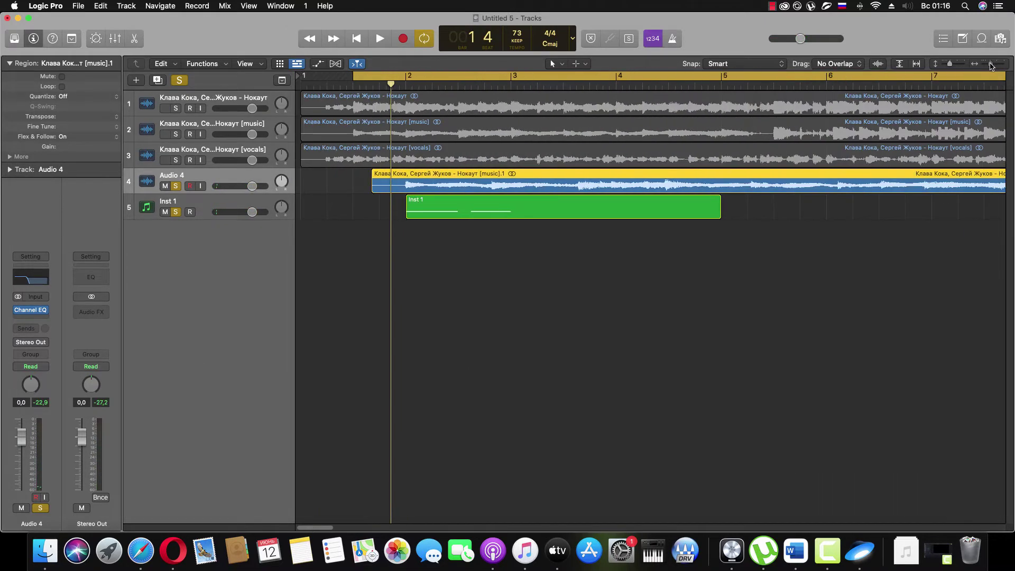
Step: Move the cycle range to start at 1 4 3 1, play it, and briefly view the Inst 1 notes in the piano roll
drag(408, 78, 453, 78)
key(space)
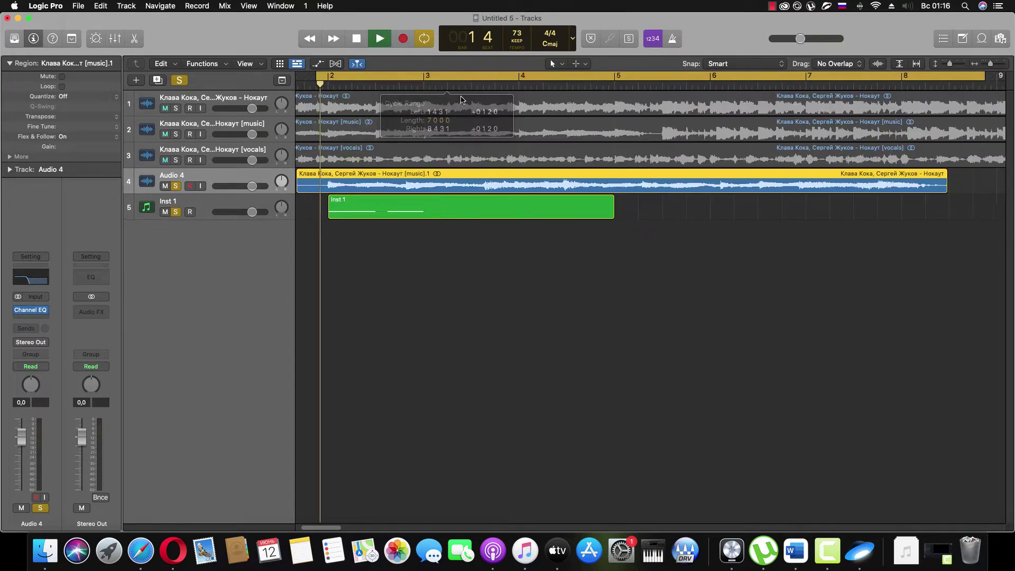
double_click(370, 211)
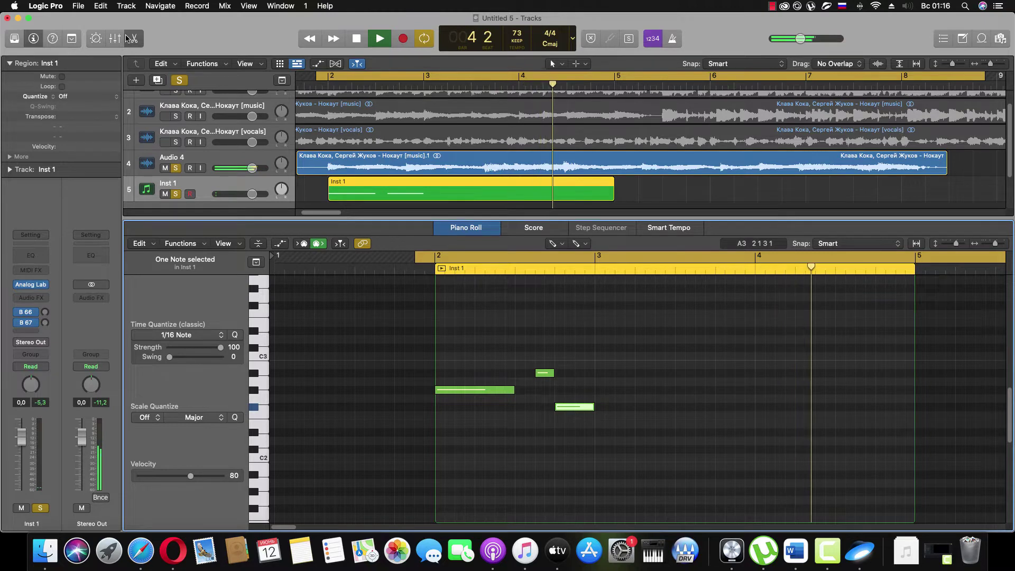
key(e)
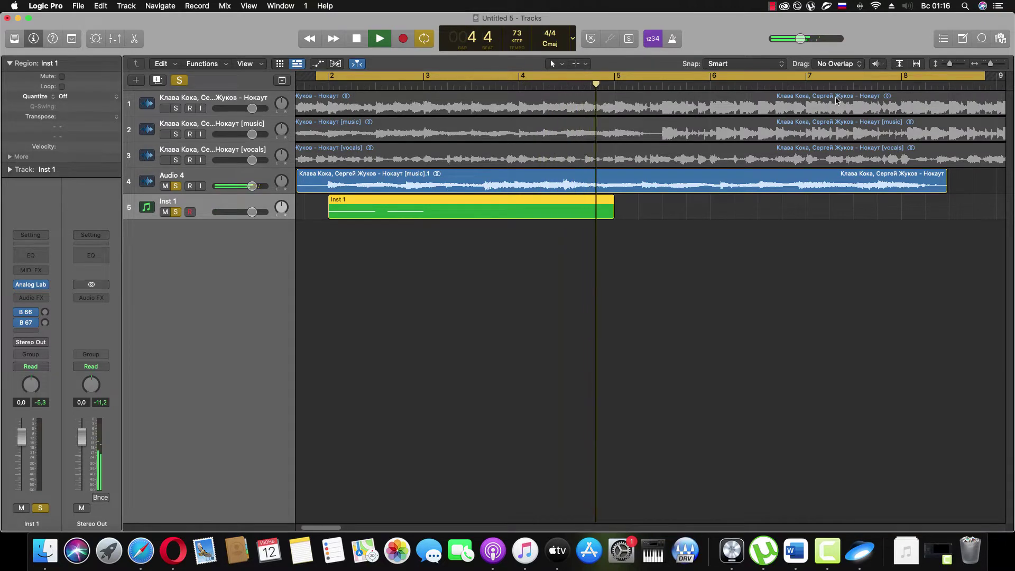
Step: Toggle the solo of the full-song track and of Audio 4 to compare them during playback, ending with playback stopped
click(986, 66)
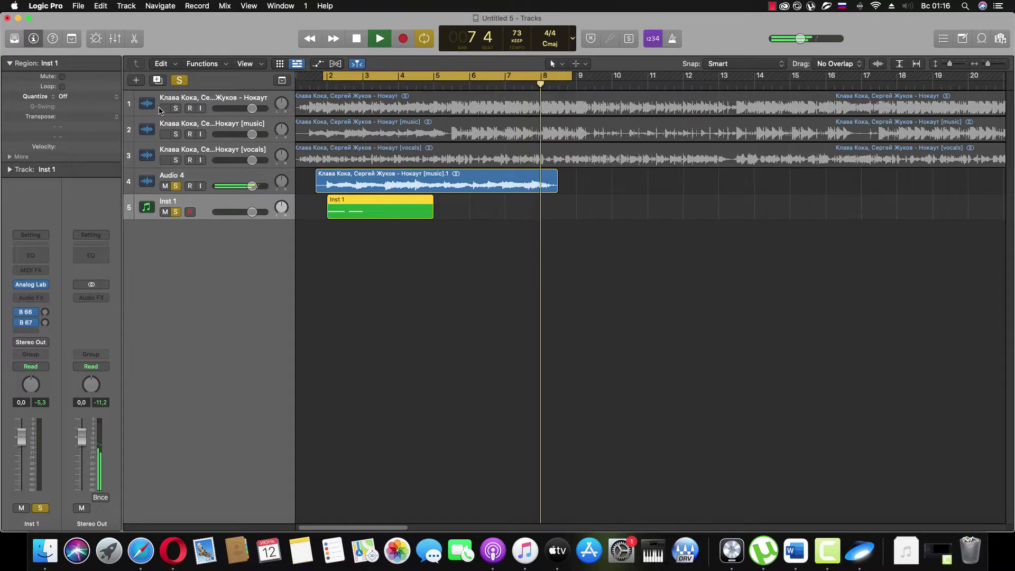
click(176, 108)
click(176, 108)
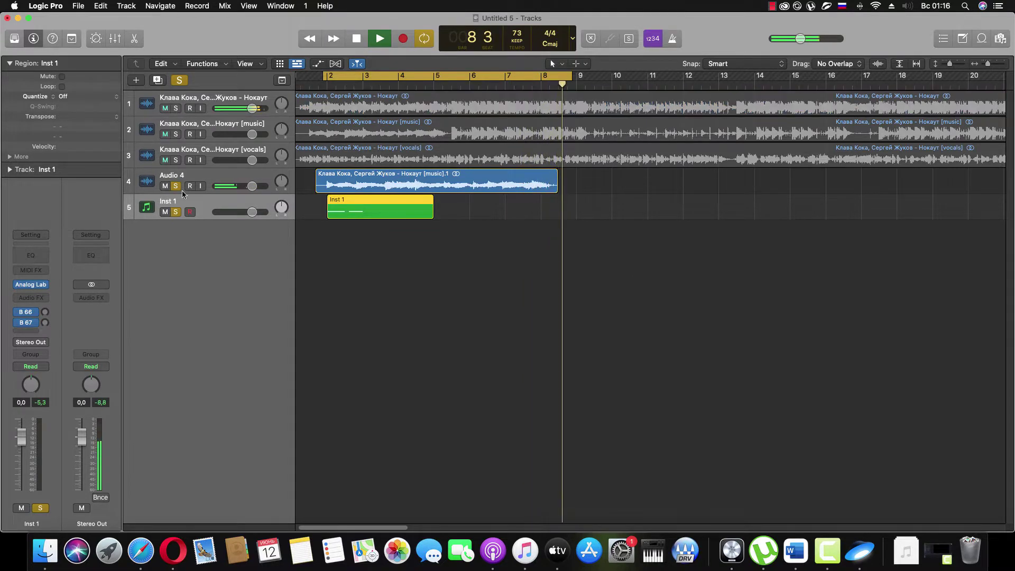
click(188, 171)
click(176, 186)
click(176, 186)
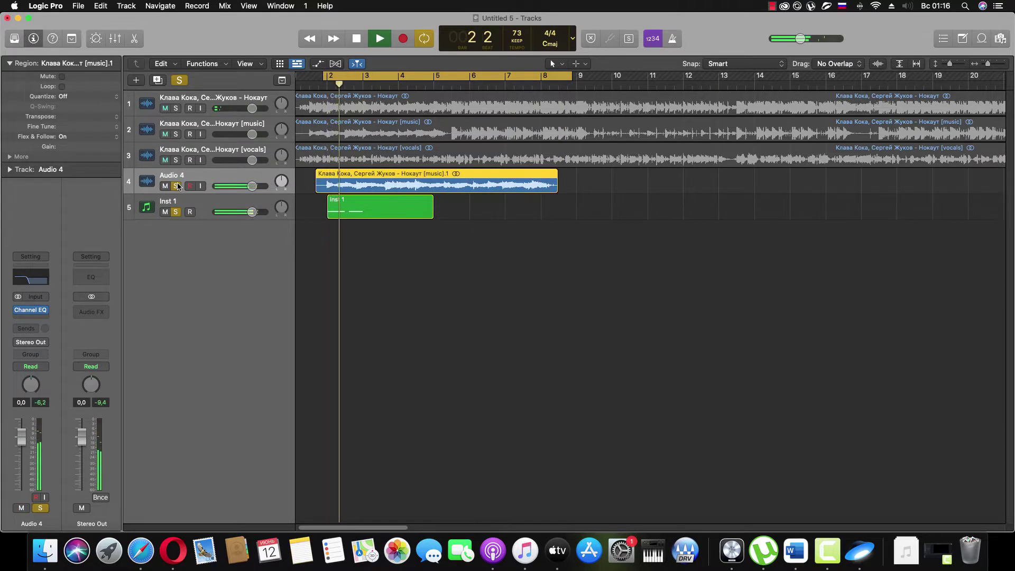
key(space)
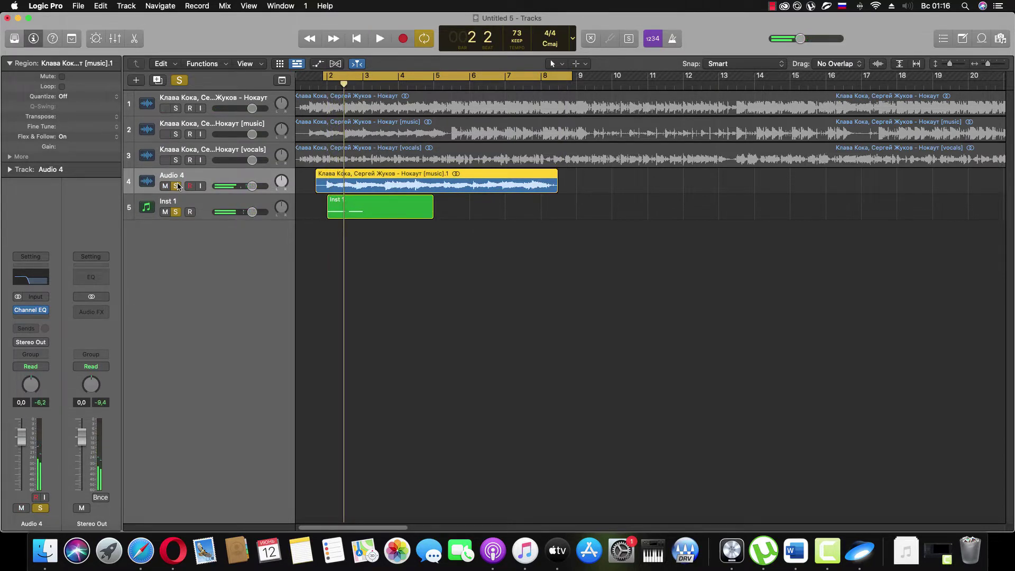
Step: Undo back past the 73 BPM tempo change to 120 BPM and play the cycle with the Inst 1 notes open
key(super+z)
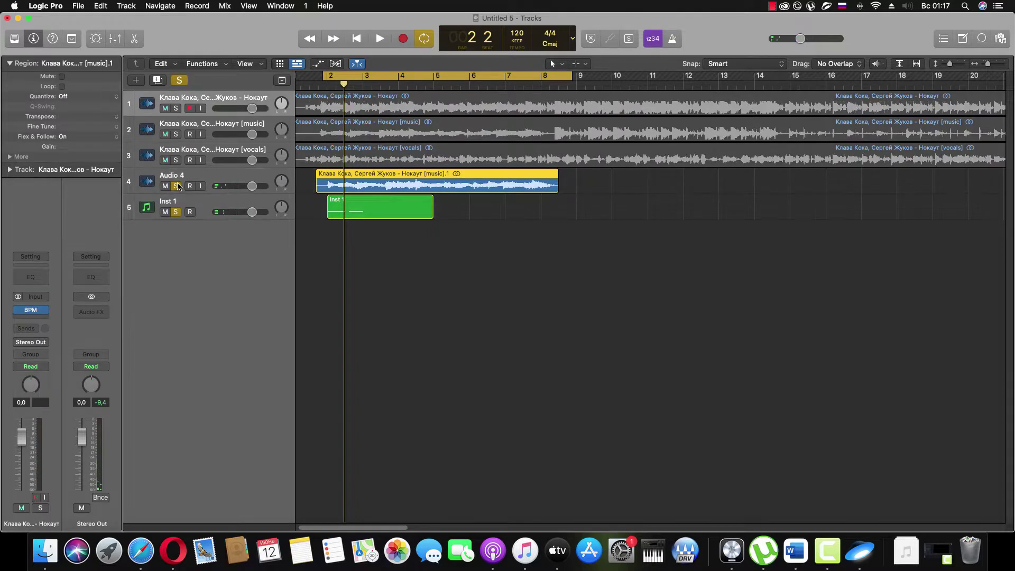
key(space)
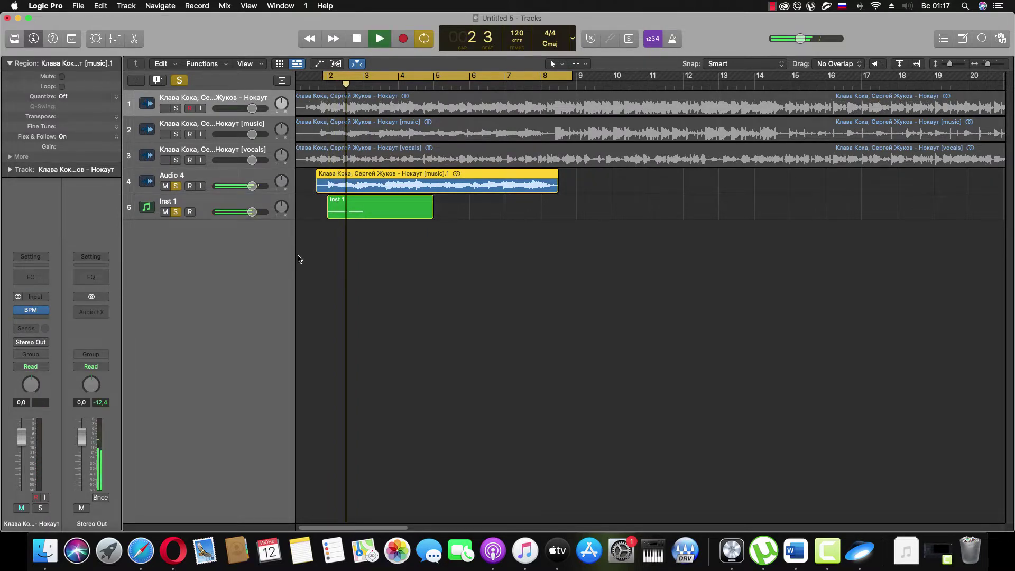
double_click(369, 207)
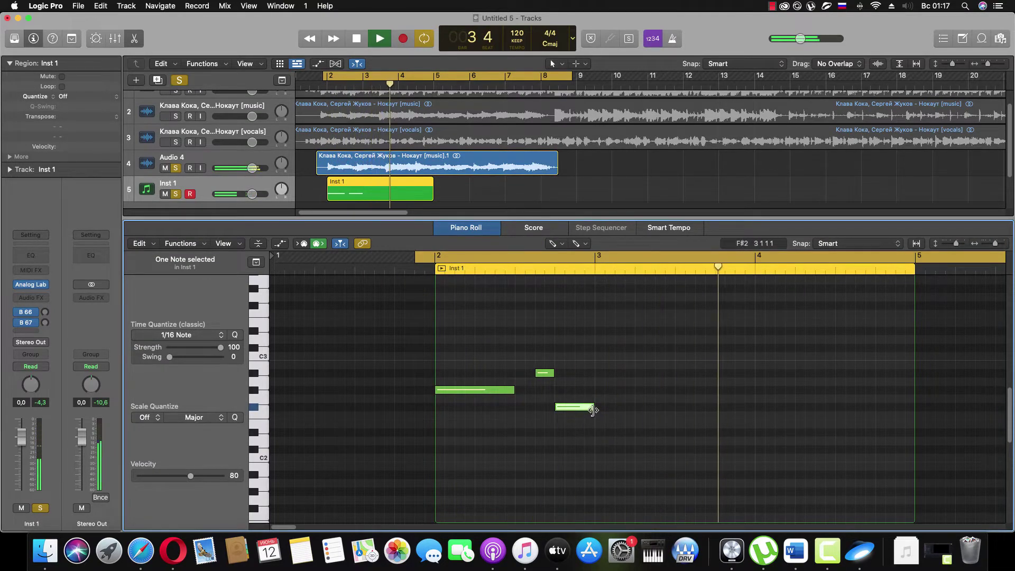
Step: Check Audio 4's Flex Pitch notes around bar 4 and add a C#2 note to Inst 1 at bar 3 beat 2
click(358, 167)
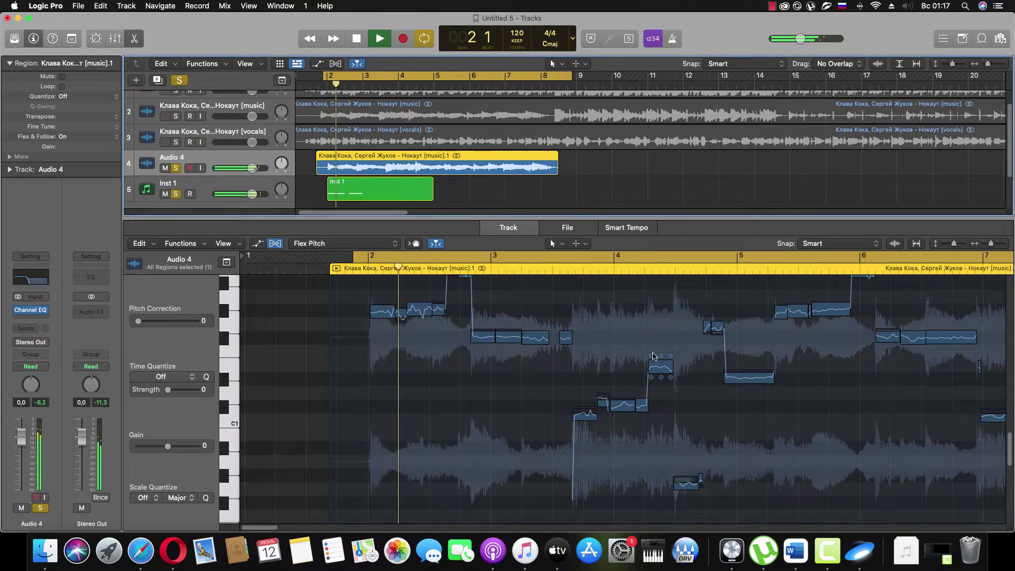
scroll(661, 392, down, 2)
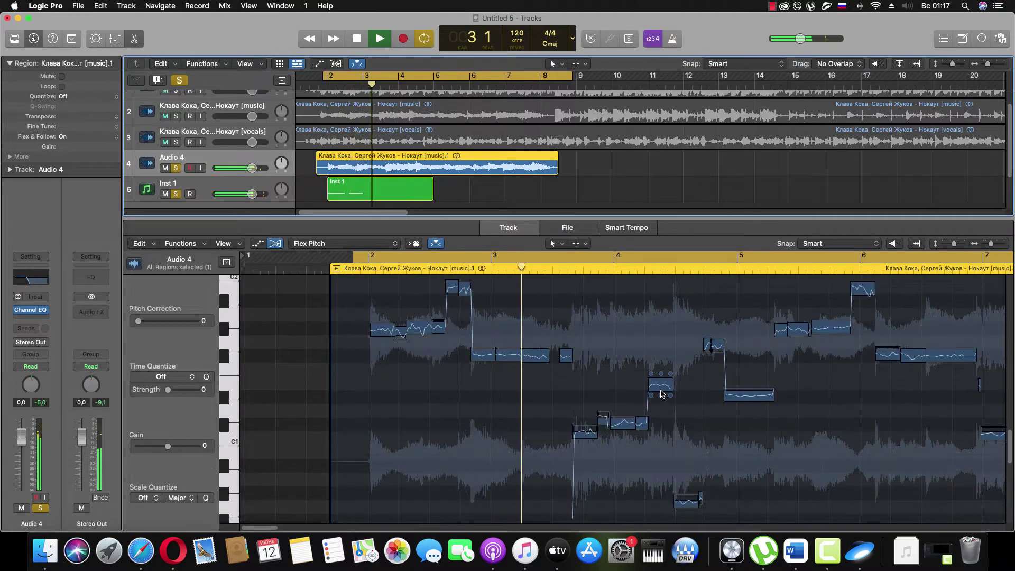
mouse_move(661, 405)
key(space)
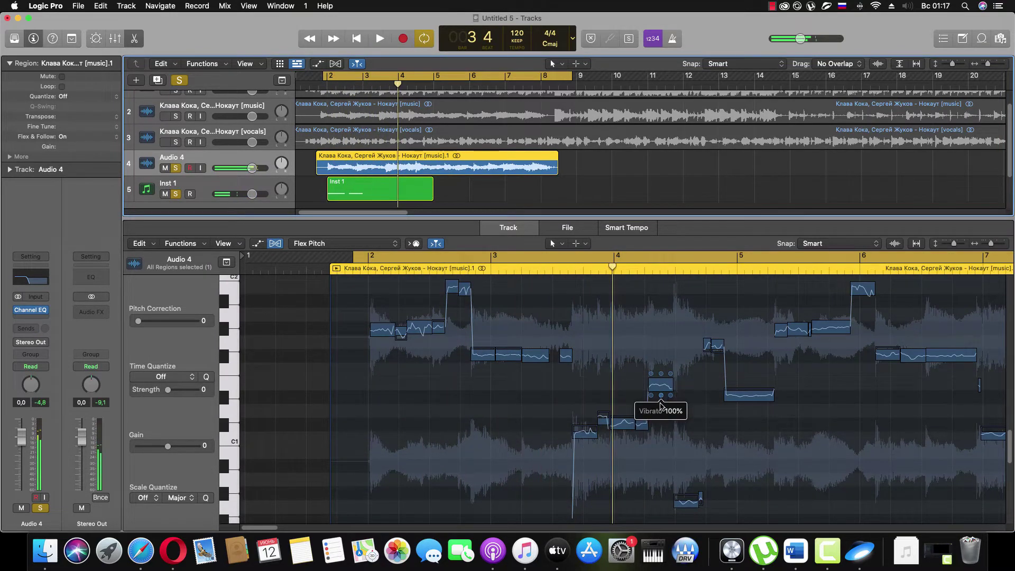
click(415, 192)
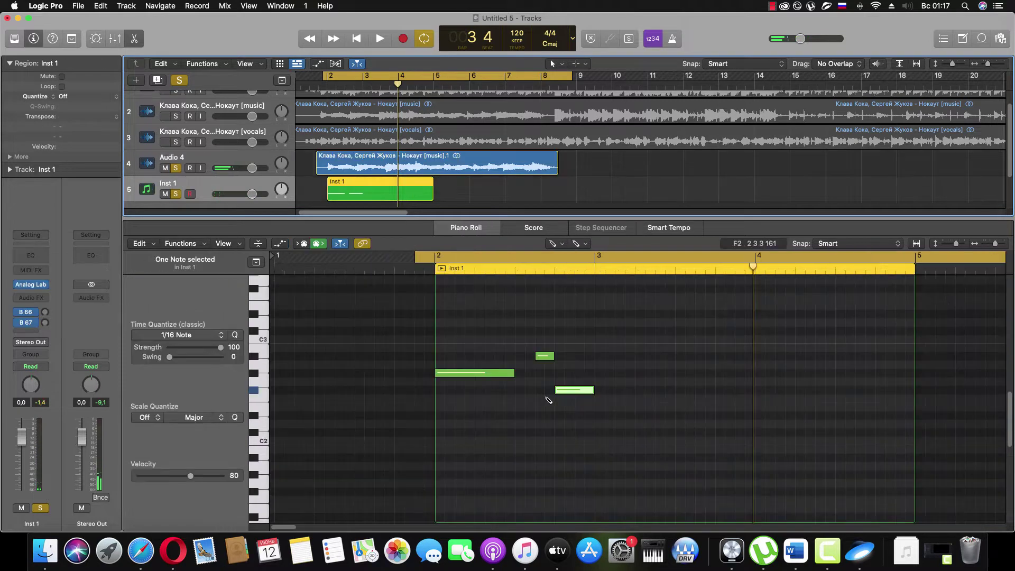
click(599, 432)
key(space)
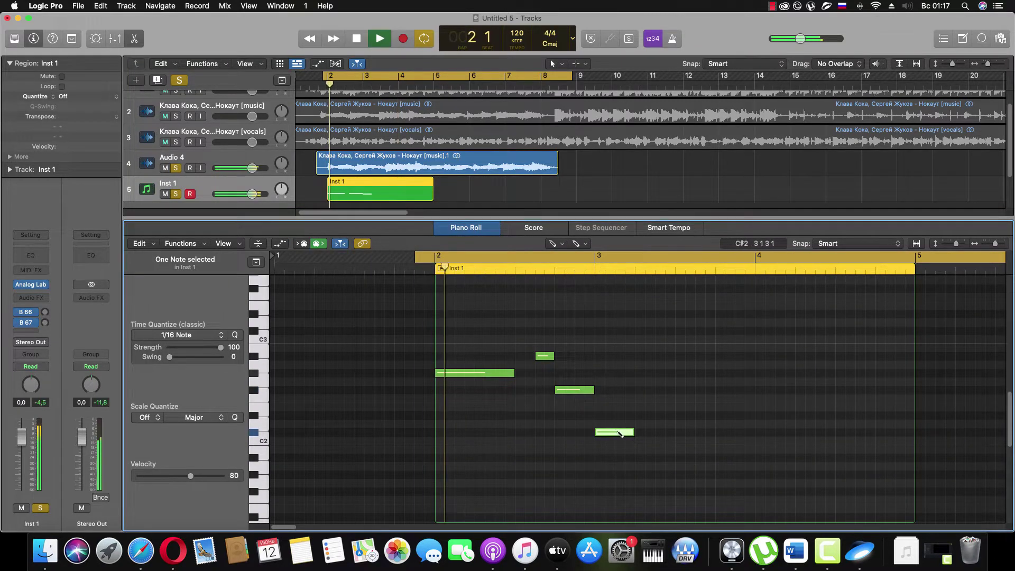
drag(602, 433, 657, 435)
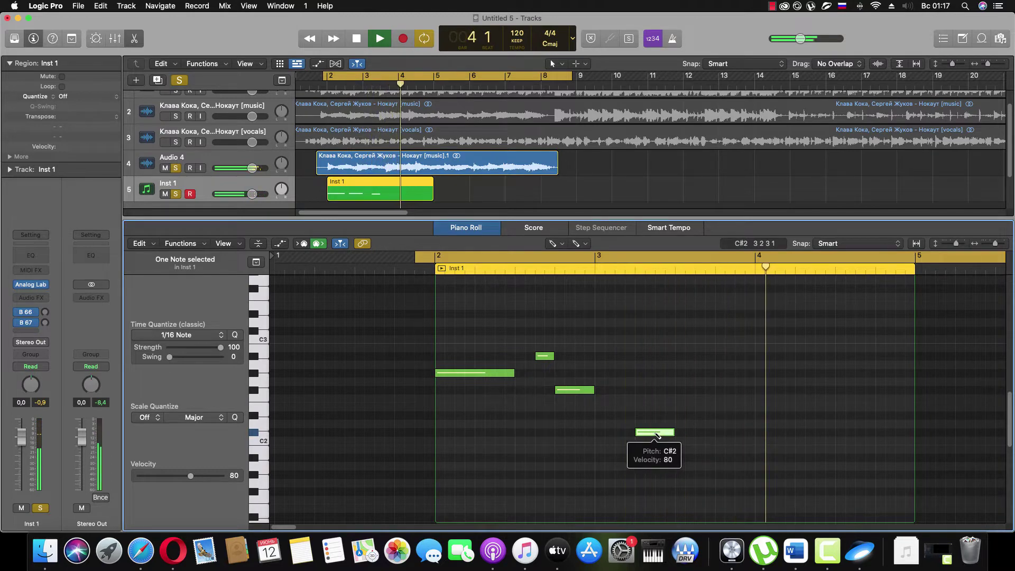
Step: Lengthen the F#2 note to bar 3 beat 2 and the C#2 note to two beats, playing the cycle in between
key(space)
key(Delete)
drag(592, 390, 634, 396)
key(space)
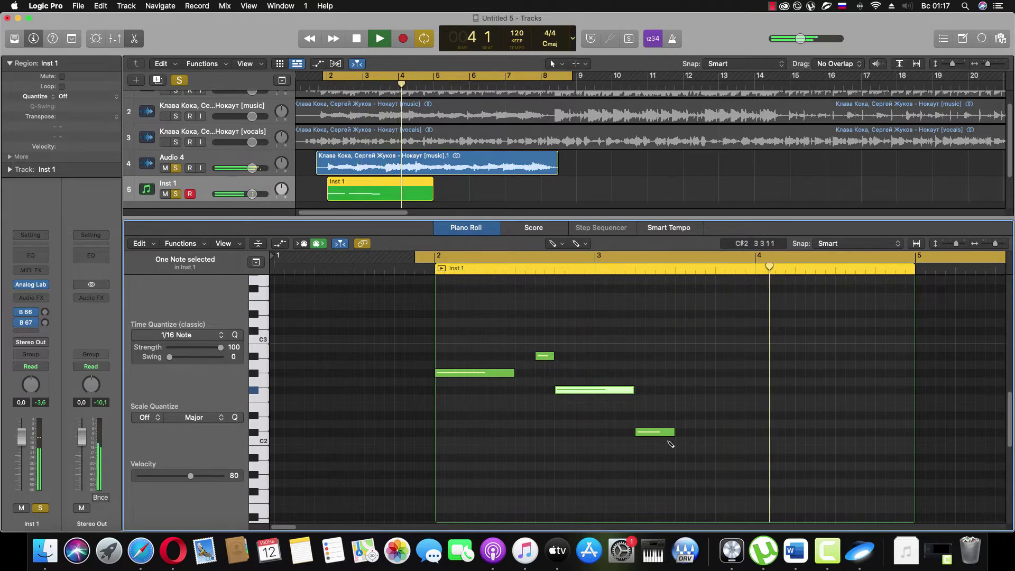
key(space)
drag(673, 432, 709, 442)
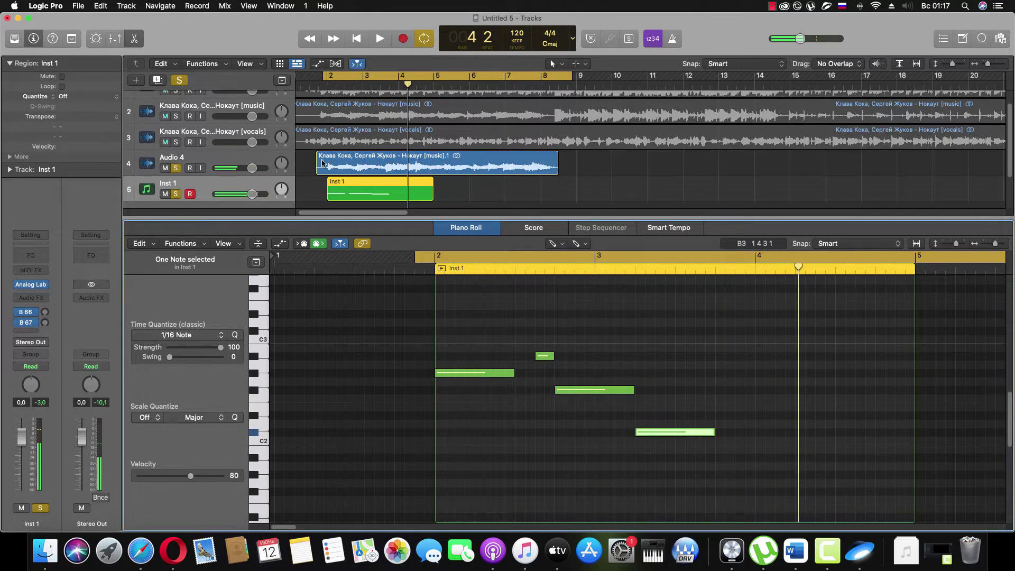
Step: Following Audio 4's Flex Pitch notes, move the C#2 note to bar 3 beat 4 and insert a two-beat F#2 at bar 3 beat 2
click(323, 163)
key(space)
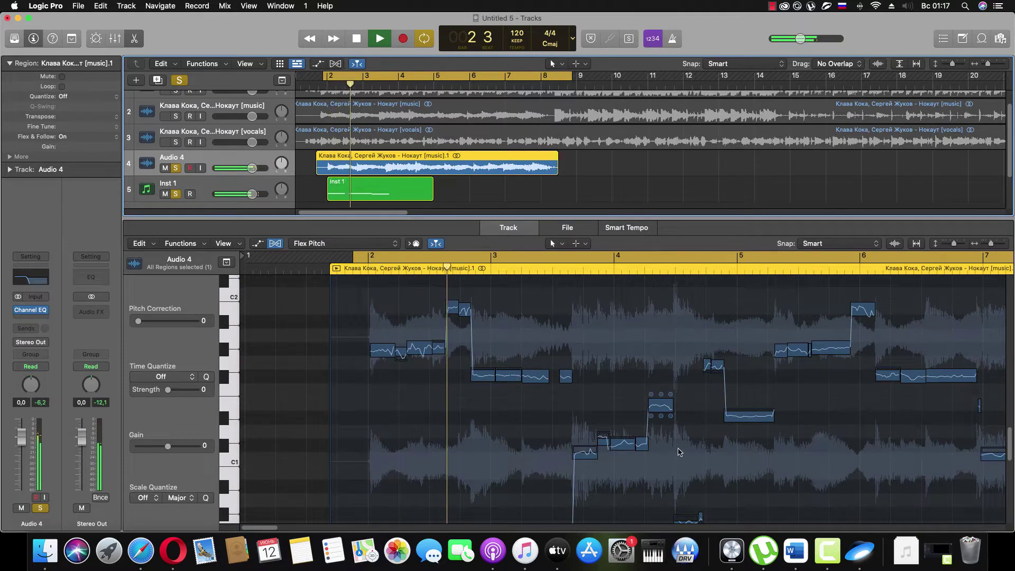
scroll(708, 474, down, 1)
scroll(708, 474, down, 5)
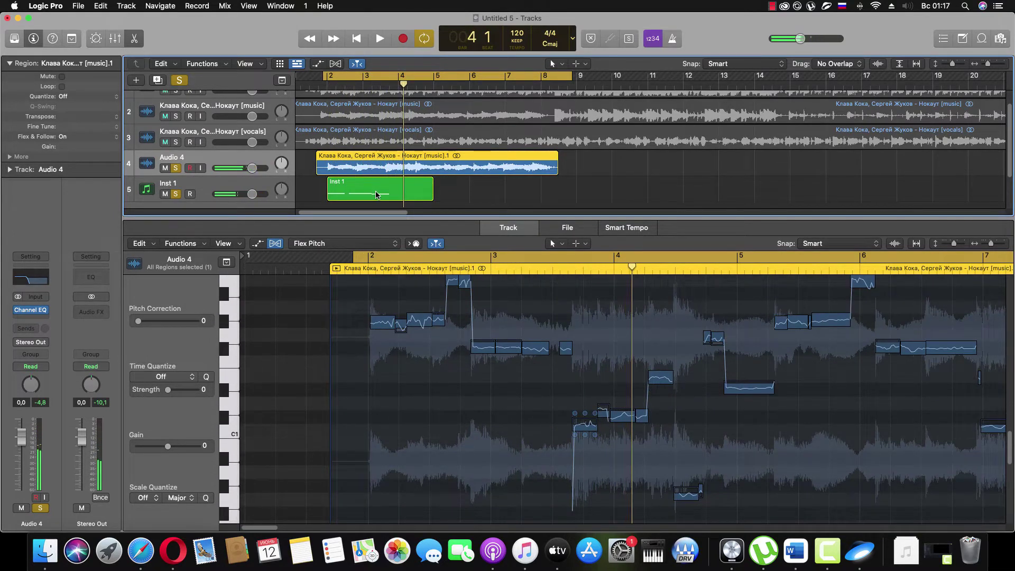
key(space)
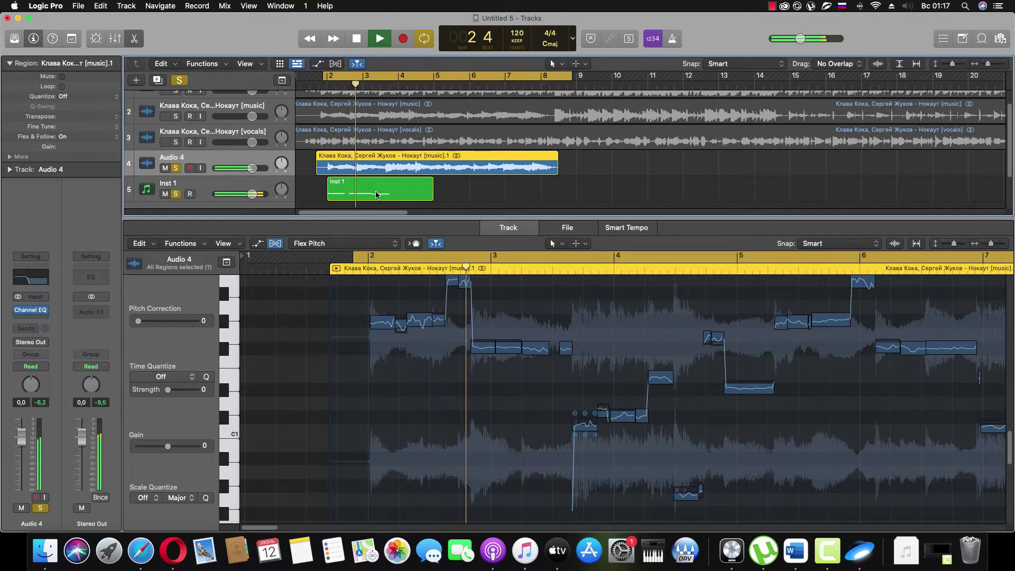
click(376, 195)
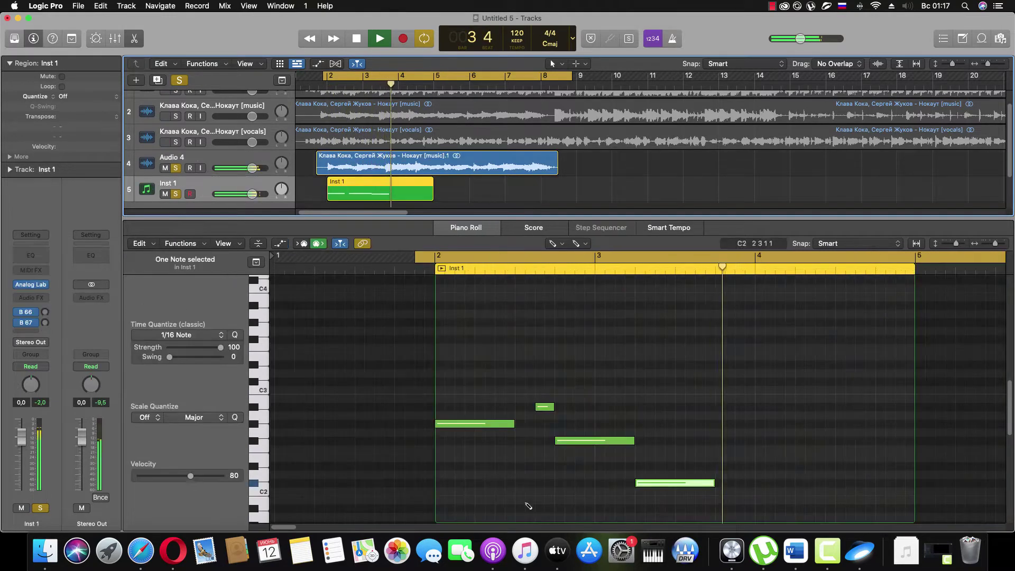
scroll(675, 472, down, 2)
drag(673, 449, 753, 449)
key(space)
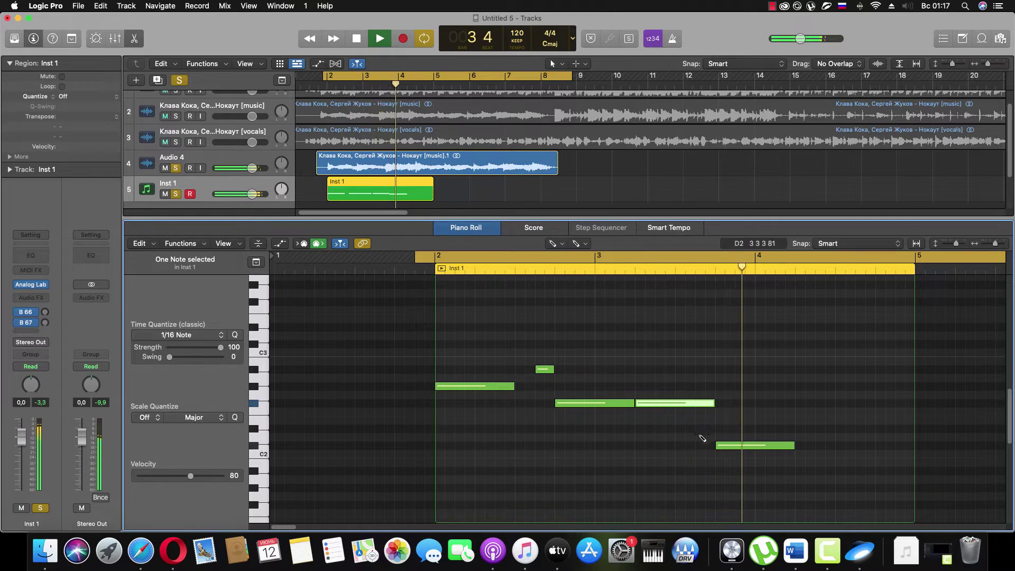
key(space)
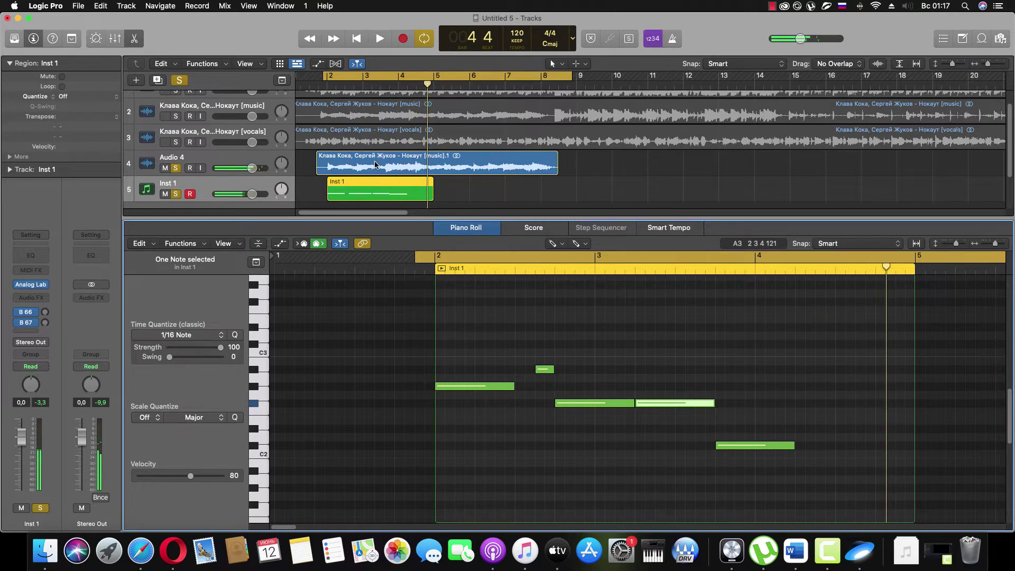
Step: Check Audio 4's Flex Pitch notes near bar 4 and add a three-sixteenth D#2 note to Inst 1 at bar 4 beat 2
click(388, 167)
key(space)
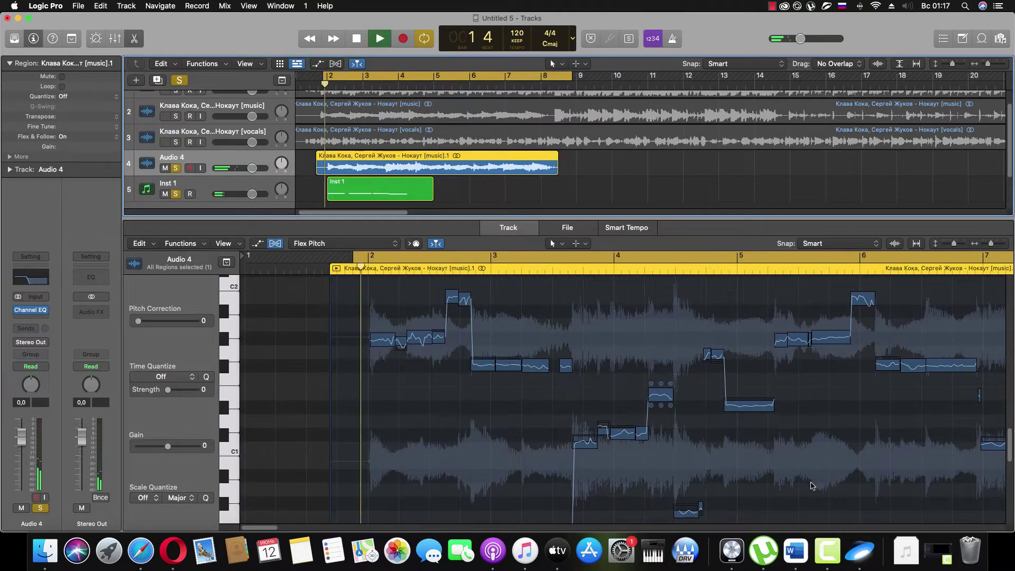
scroll(798, 478, down, 1)
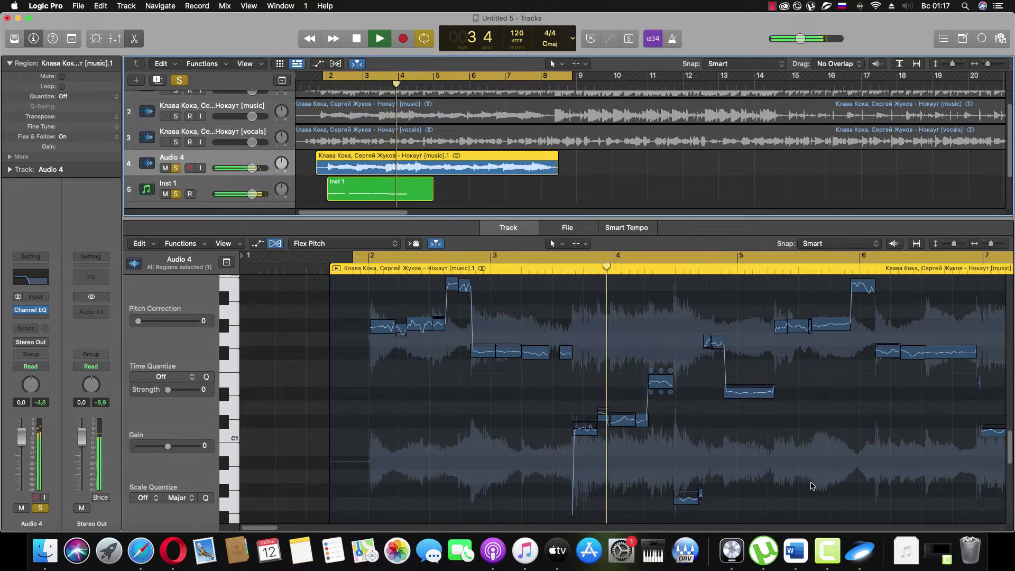
key(space)
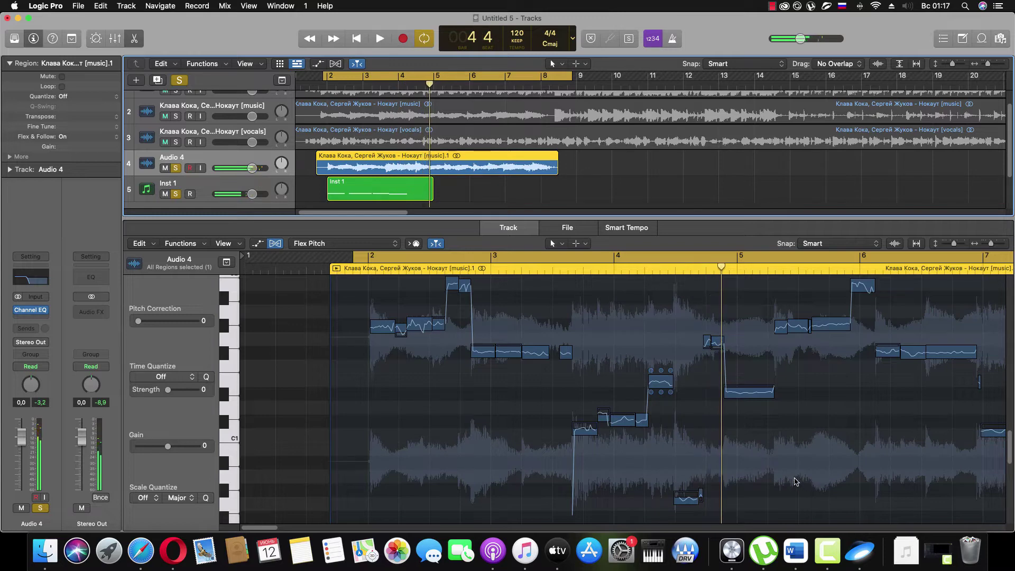
scroll(792, 481, down, 3)
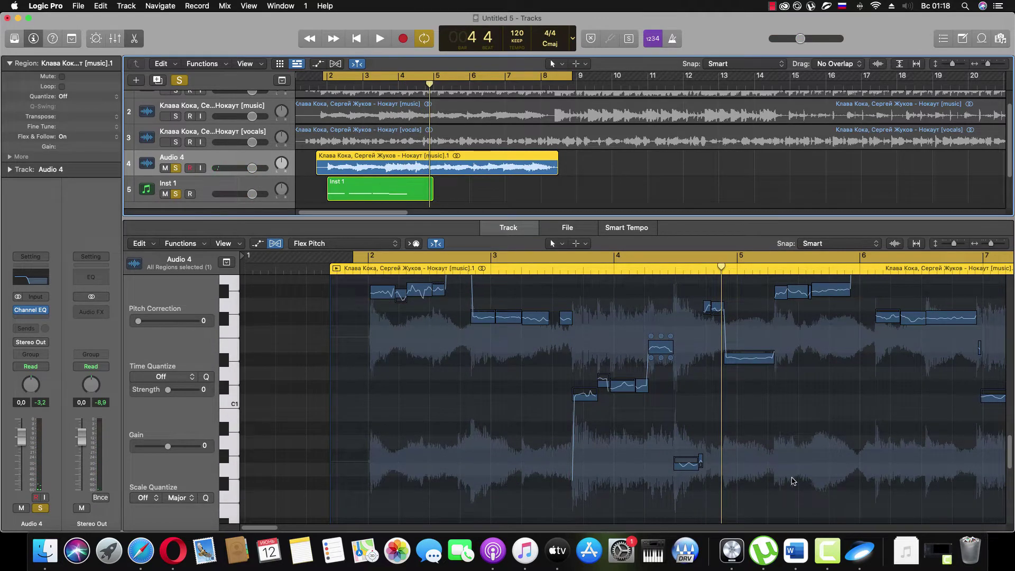
scroll(792, 481, up, 1)
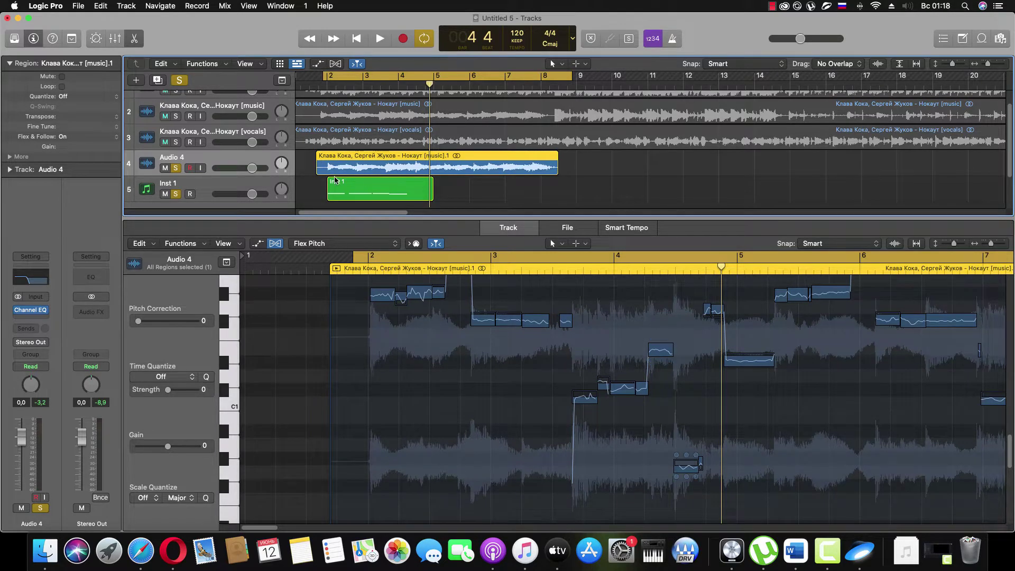
click(380, 191)
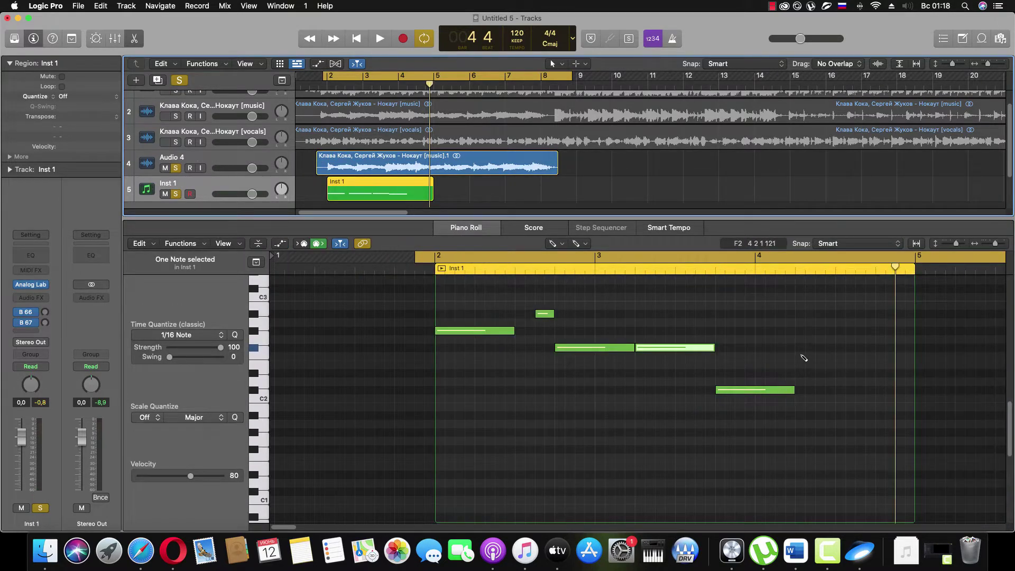
key(space)
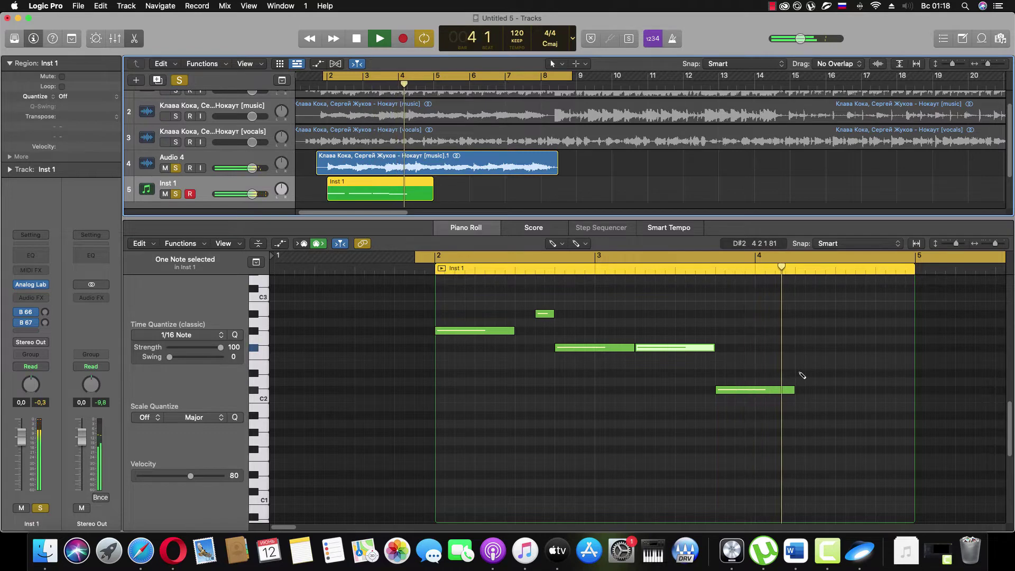
key(space)
mouse_move(798, 373)
mouse_down()
mouse_move(872, 372)
mouse_move(824, 373)
mouse_up()
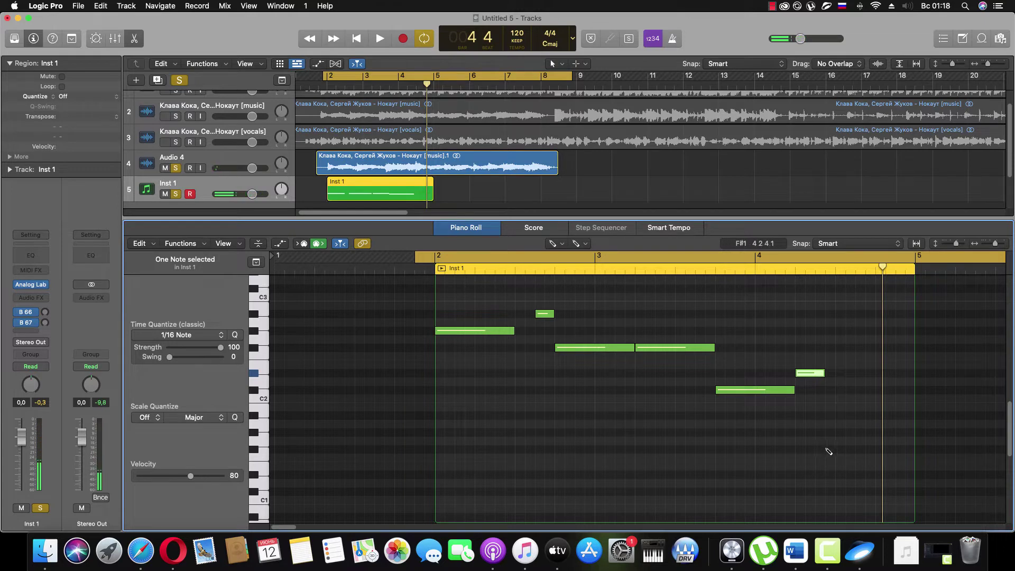
Step: Add an F#1 note to Inst 1 at bar 4 beat 3 and play the cycle to hear the bass line
click(836, 449)
key(space)
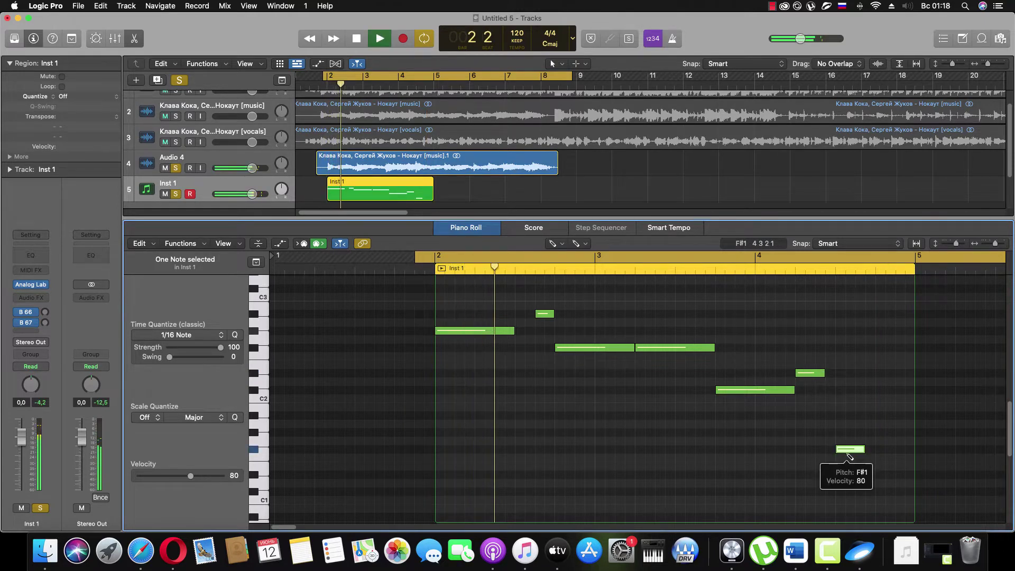
scroll(825, 448, up, 1)
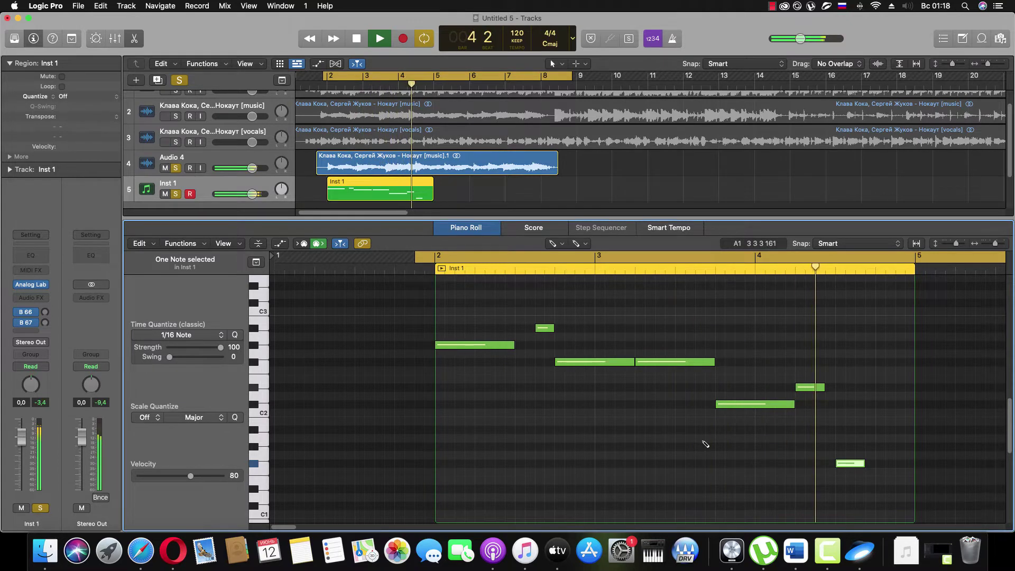
key(space)
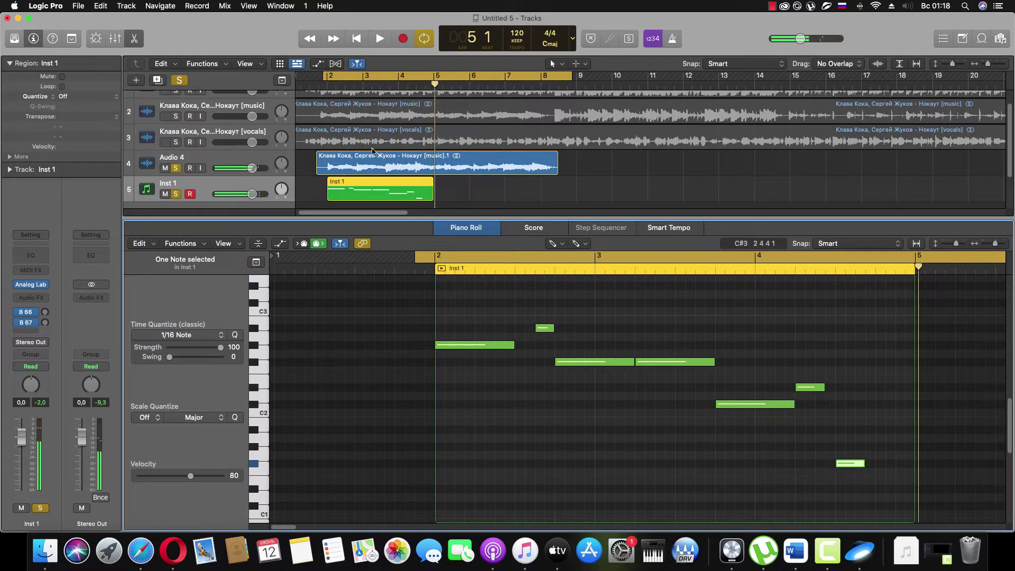
Step: Play the cycle and examine the low Flex Pitch notes of Audio 4 around bar 4
click(399, 172)
key(space)
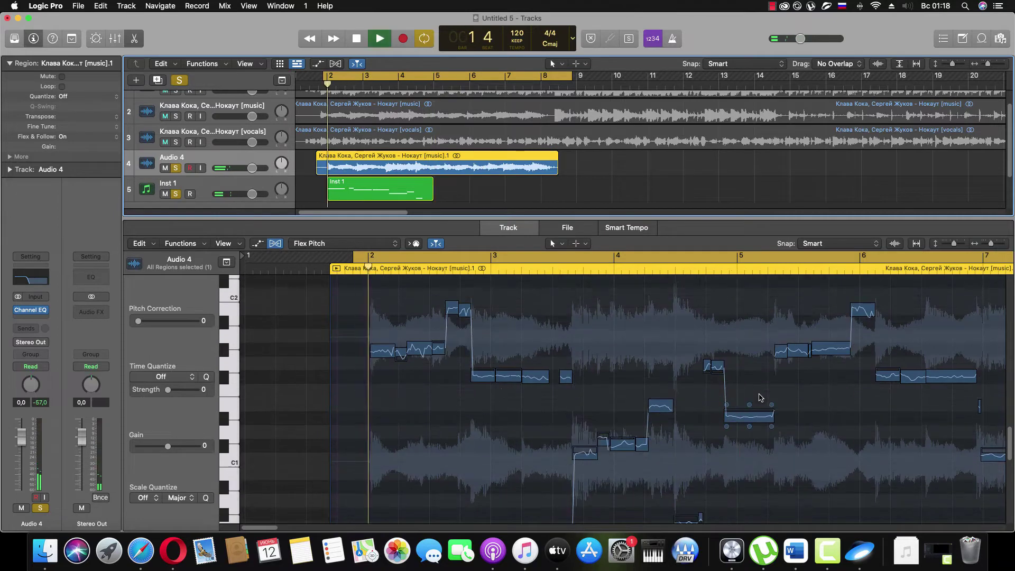
scroll(759, 398, down, 3)
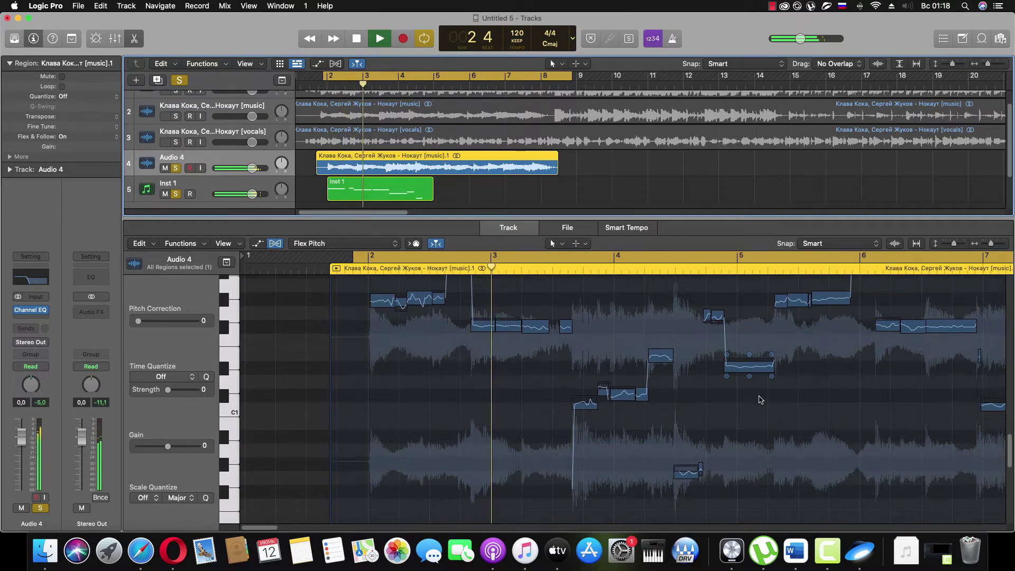
scroll(760, 399, down, 1)
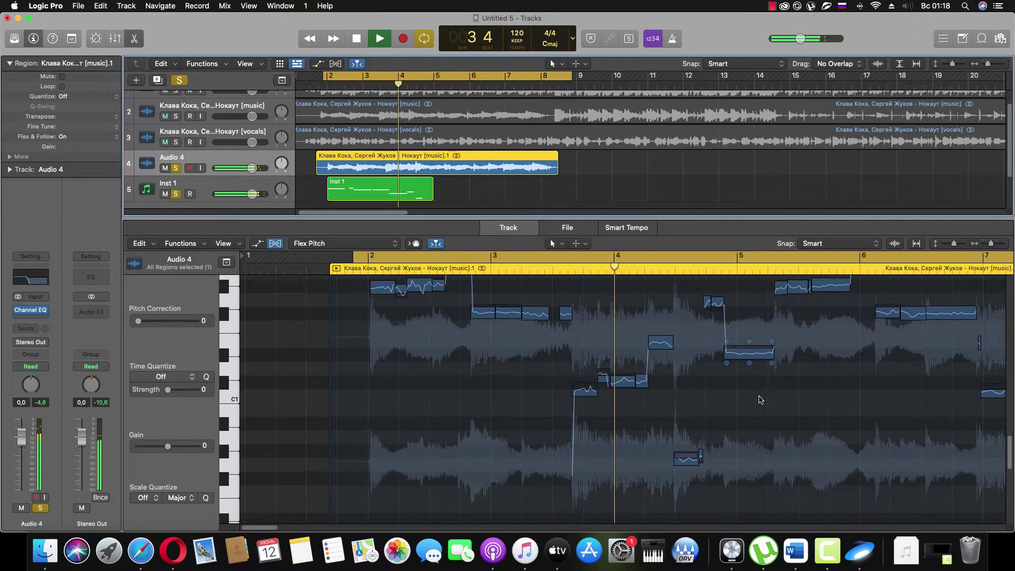
key(comma)
key(comma)
key(comma)
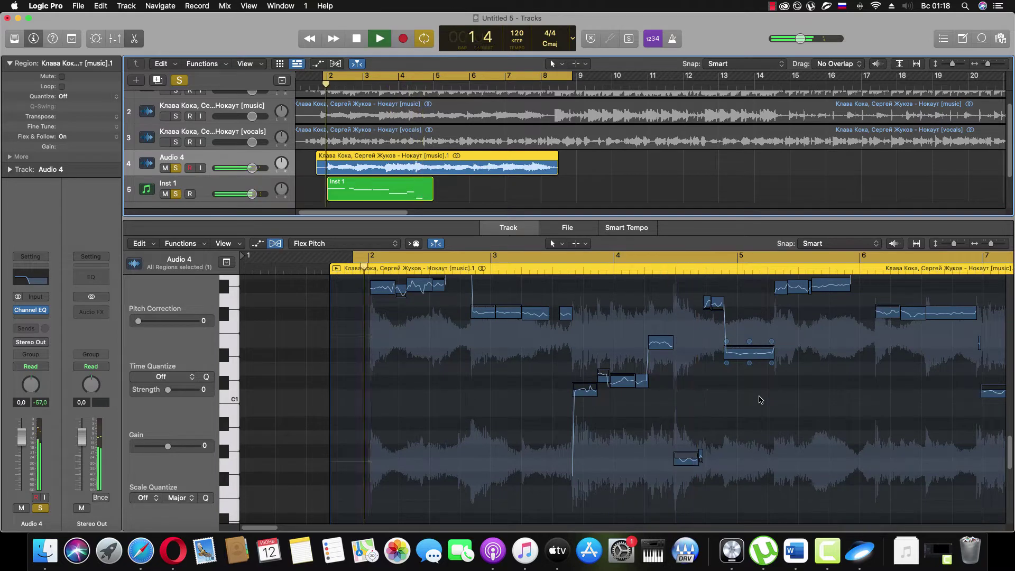
key(space)
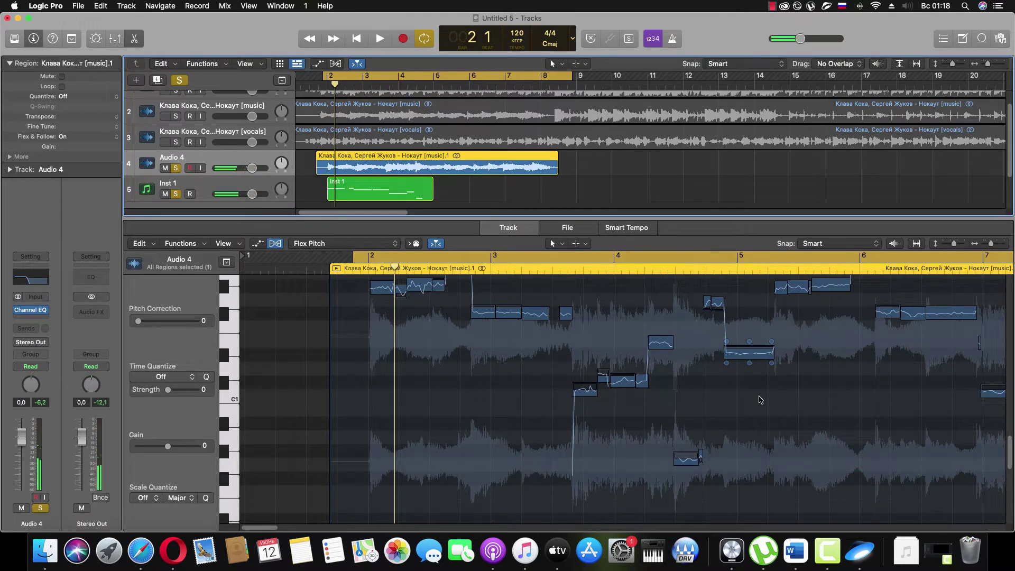
scroll(760, 399, up, 2)
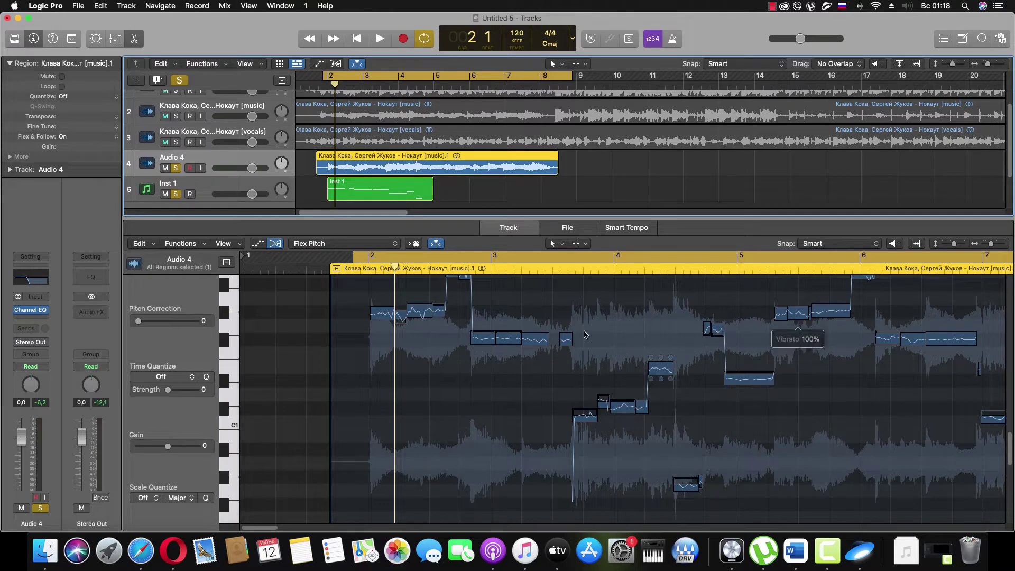
Step: Raise Inst 1's F#1 note at bar 4 beat 3 to G#1 and lengthen the preceding D#2 note to one beat
click(410, 192)
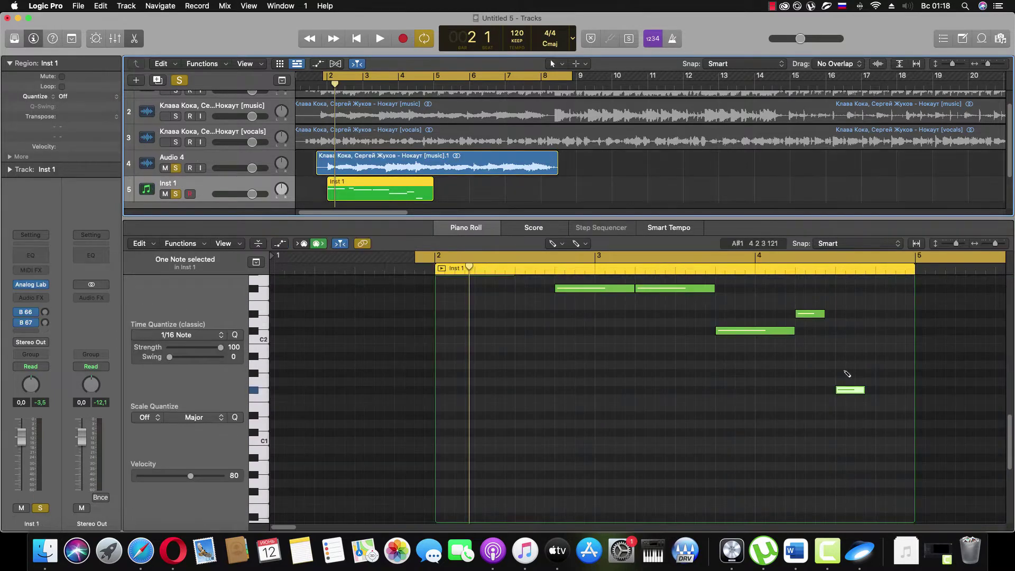
drag(862, 390, 860, 373)
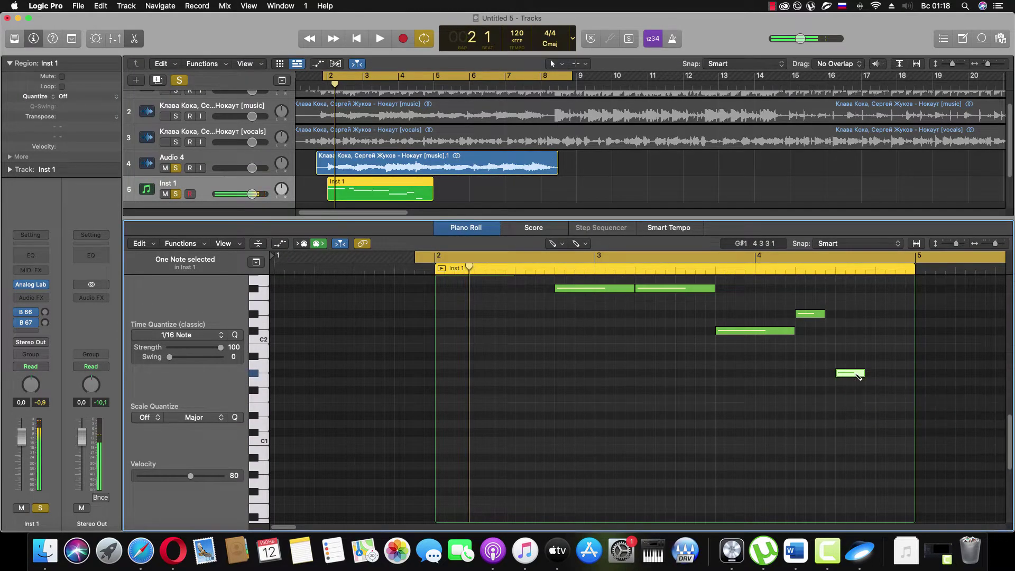
scroll(833, 375, up, 4)
key(space)
scroll(835, 378, up, 2)
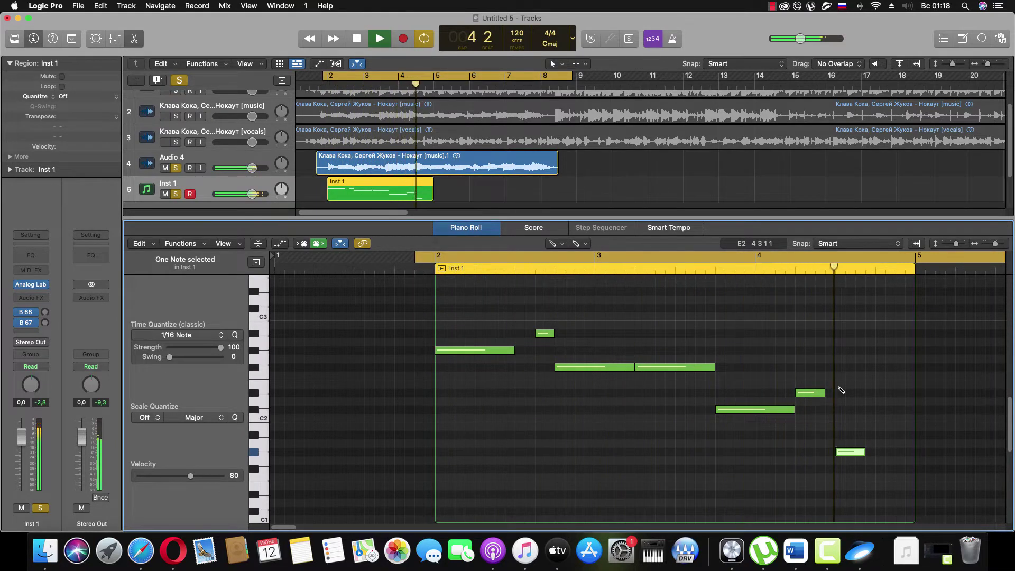
drag(824, 392, 831, 394)
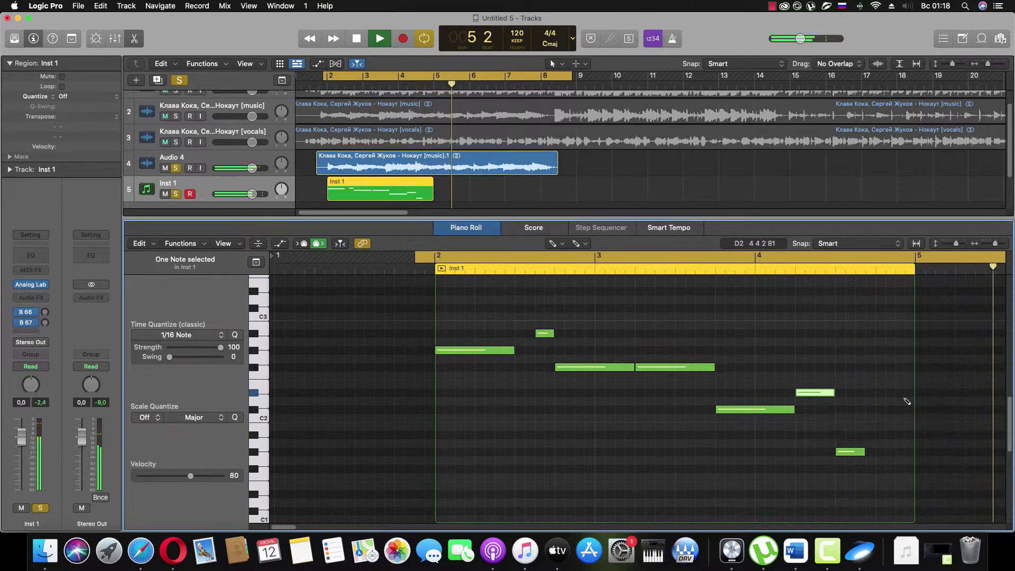
Step: Stop playback and extend both the Inst 1 region and the cycle range to bar 9
drag(995, 244, 989, 244)
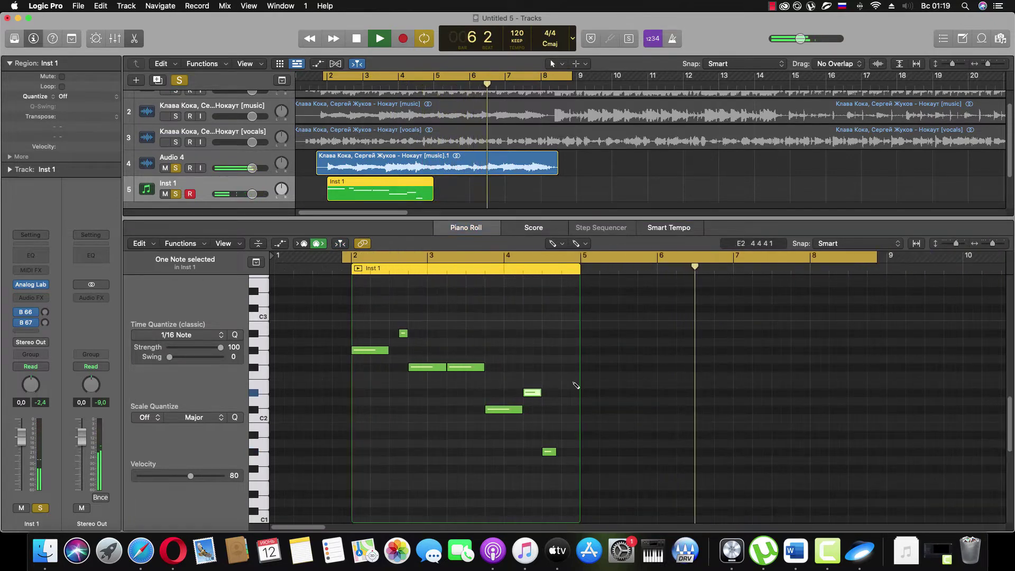
key(space)
drag(578, 371, 885, 369)
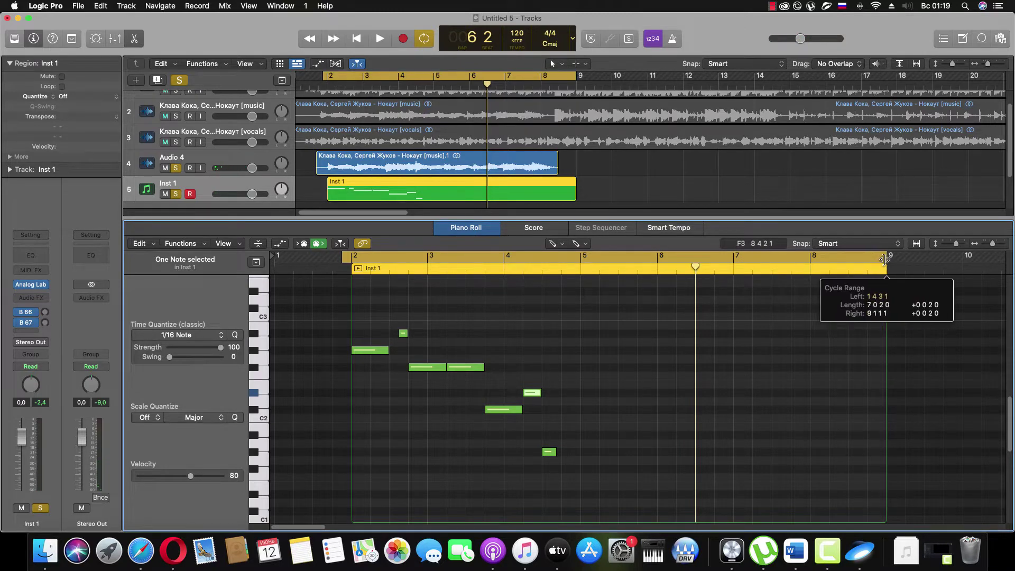
Step: Play the cycle and examine which Flex Pitch notes Audio 4 has around bar 5
key(space)
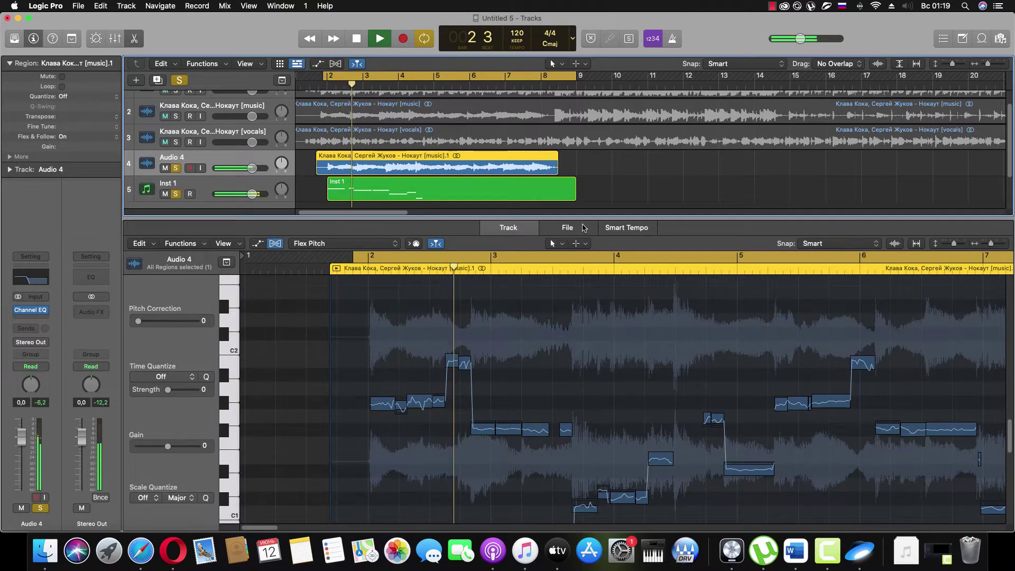
click(541, 227)
click(533, 223)
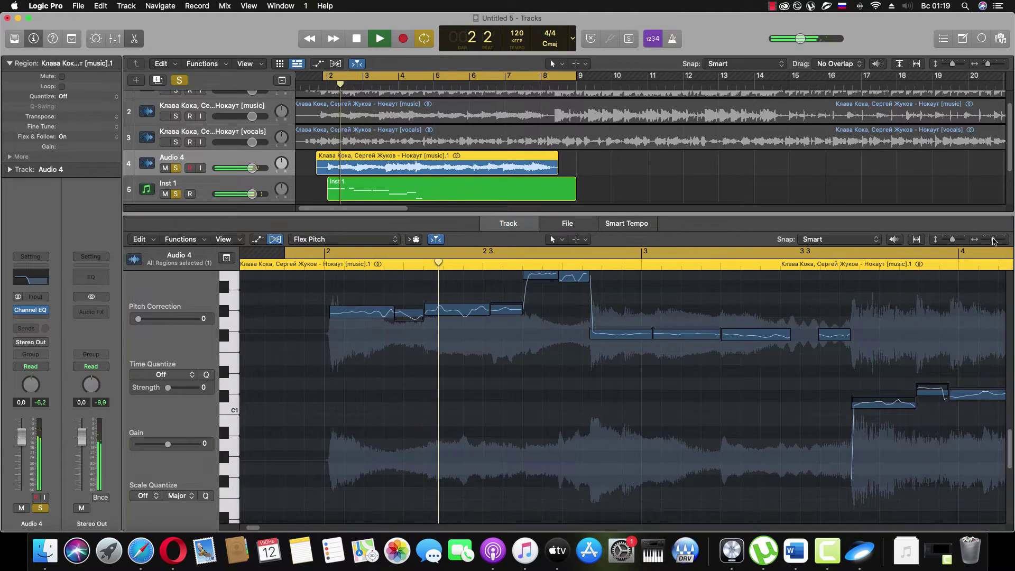
key(super+Left)
key(super+Left)
key(super+Left)
scroll(594, 378, up, 2)
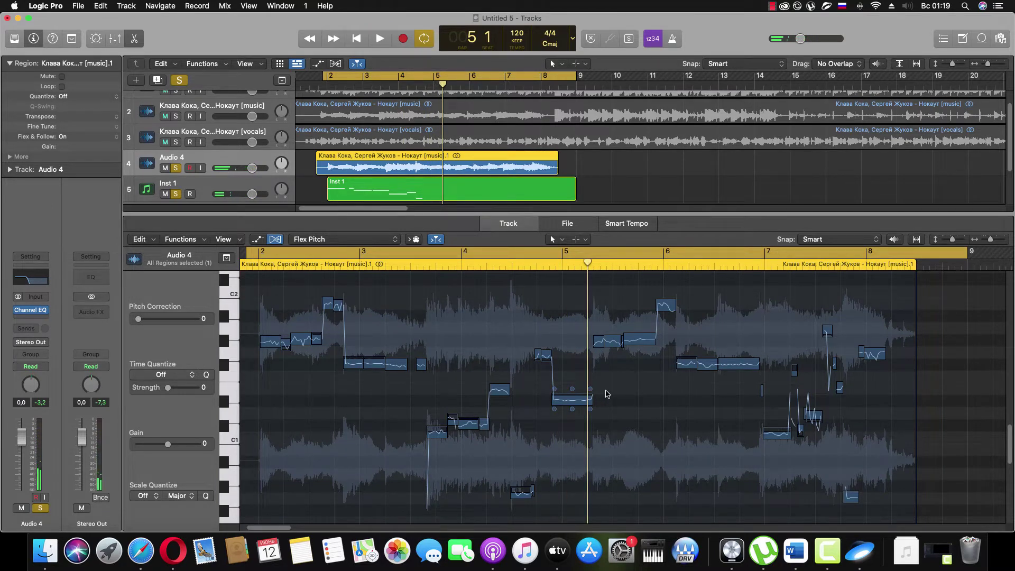
scroll(606, 394, down, 2)
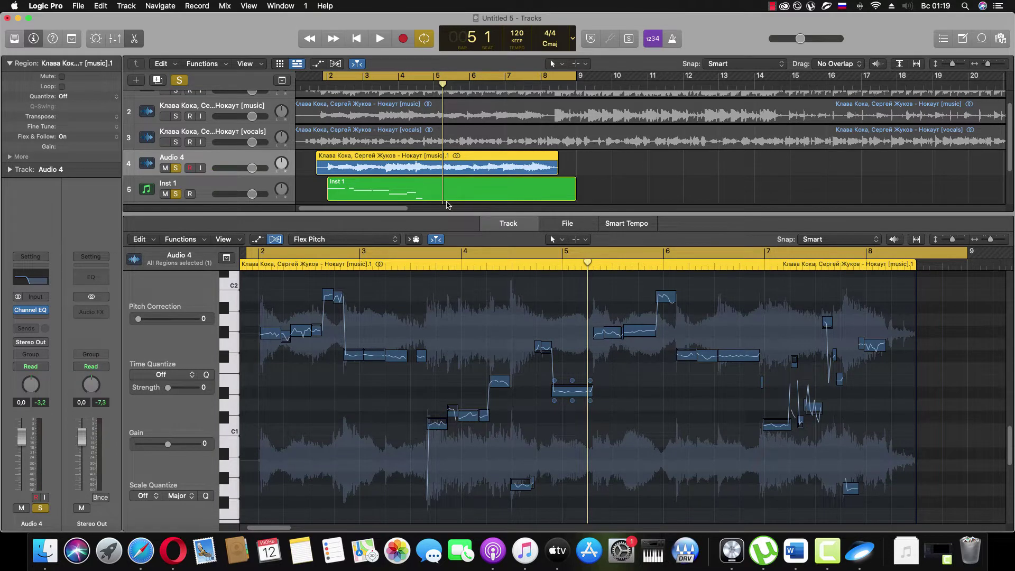
Step: Add a two-beat D#2 note to Inst 1 at bar 5 beat 1 during playback
click(426, 198)
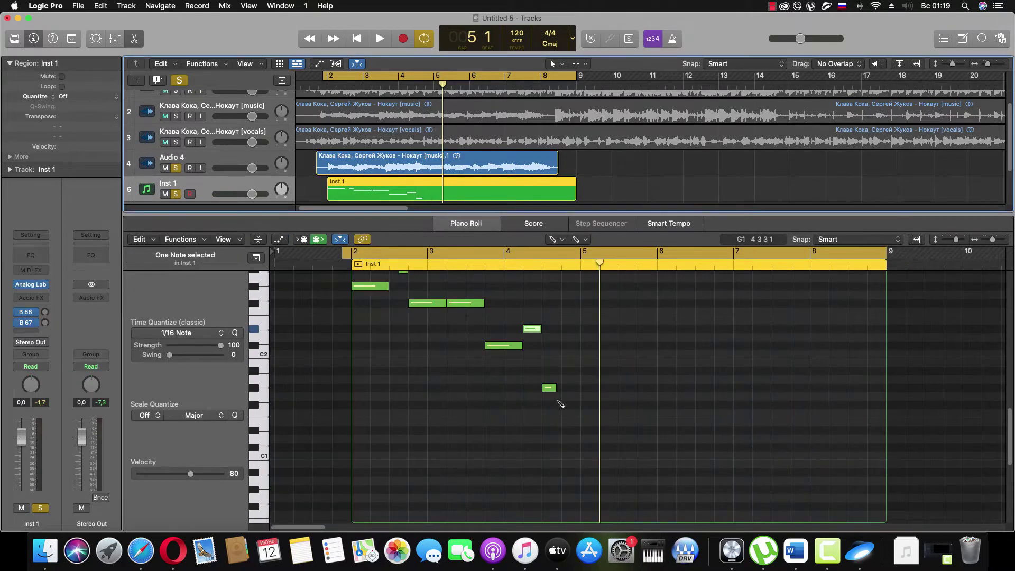
key(shift+space)
scroll(581, 407, up, 3)
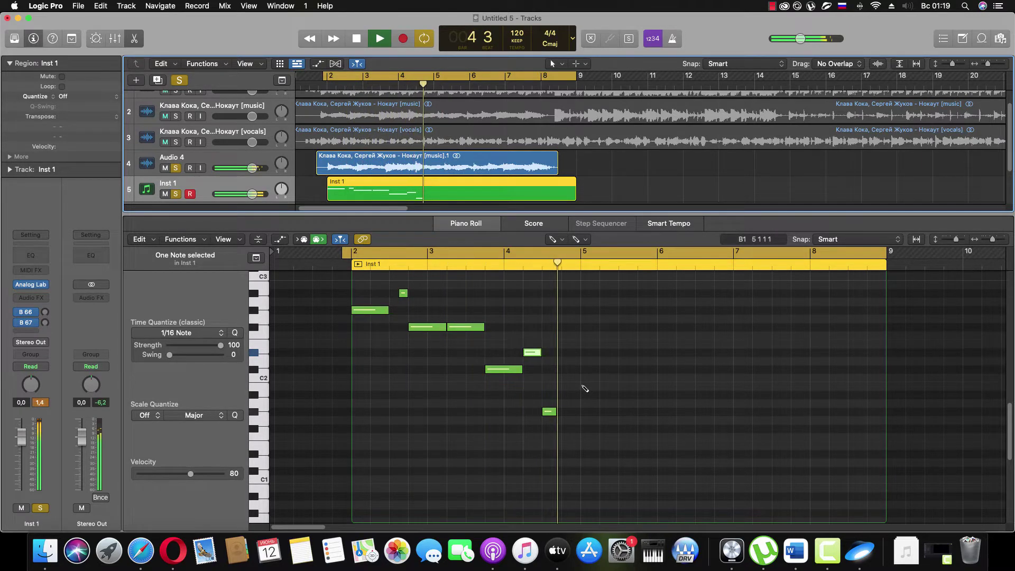
click(585, 352)
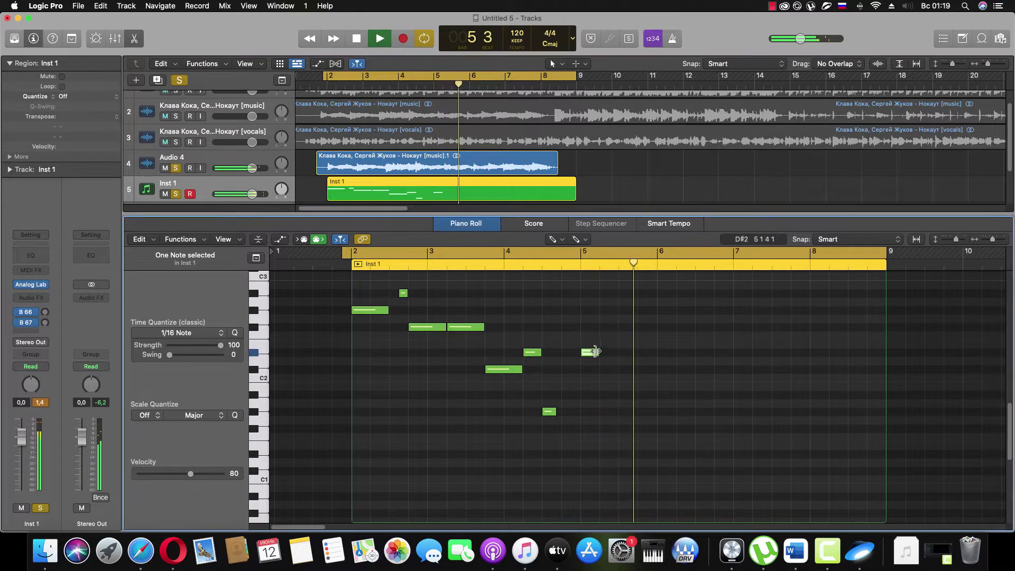
drag(598, 354, 617, 363)
scroll(628, 391, up, 2)
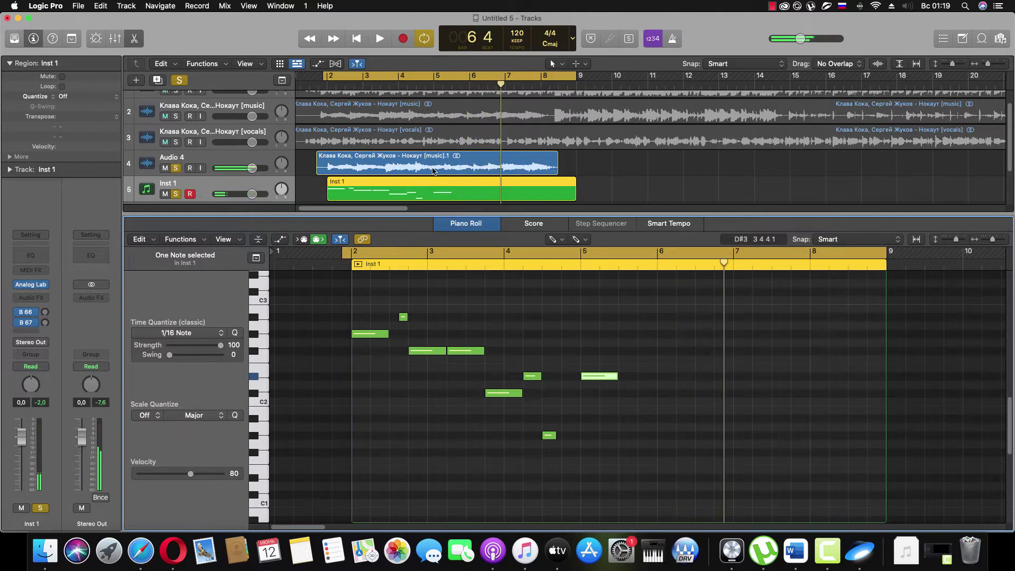
Step: Play the cycle and compare Audio 4's Flex Pitch notes from bar 5 to bar 8 with its opening phrase
click(422, 168)
key(Return)
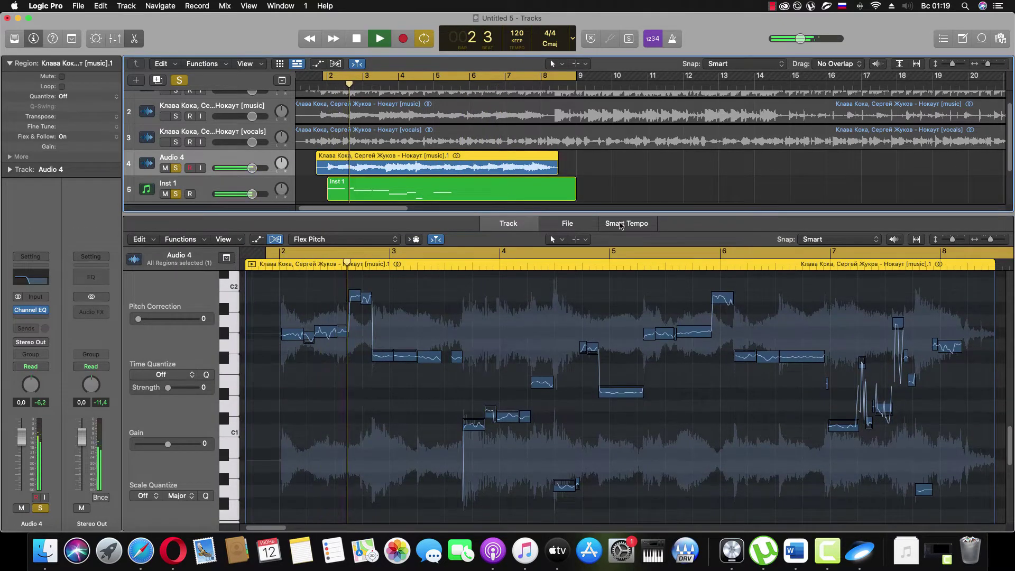
scroll(638, 369, down, 2)
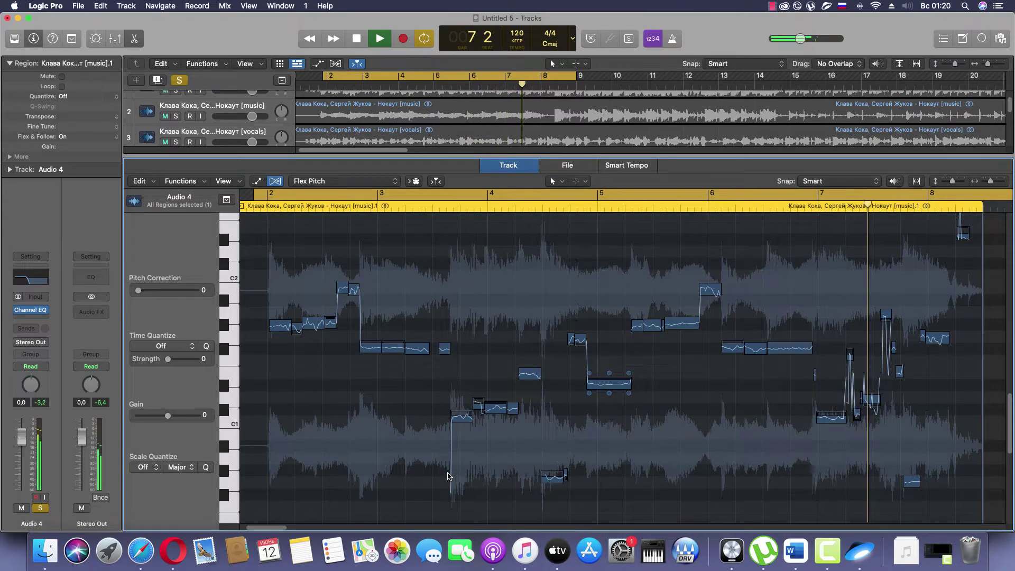
key(space)
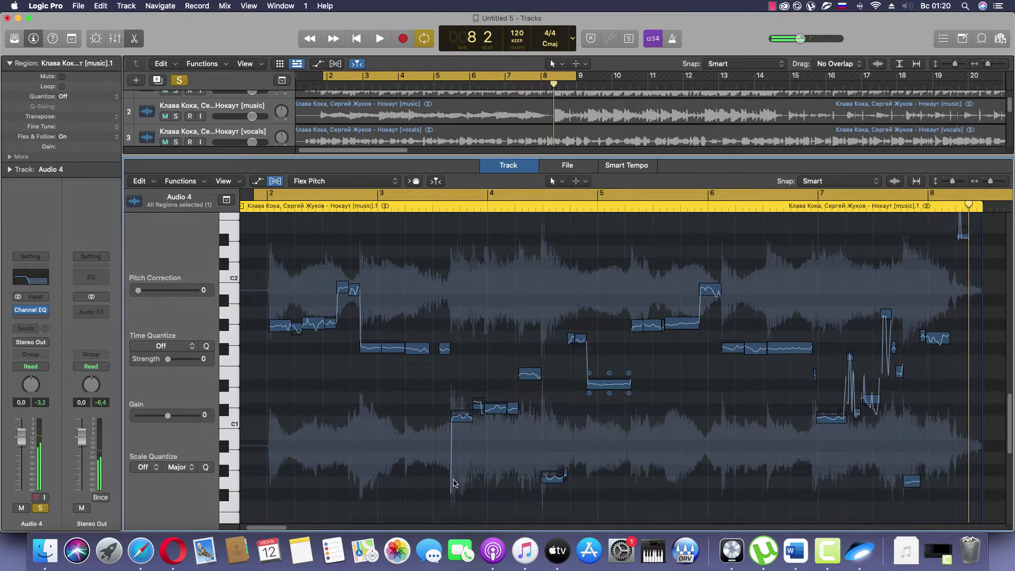
key(space)
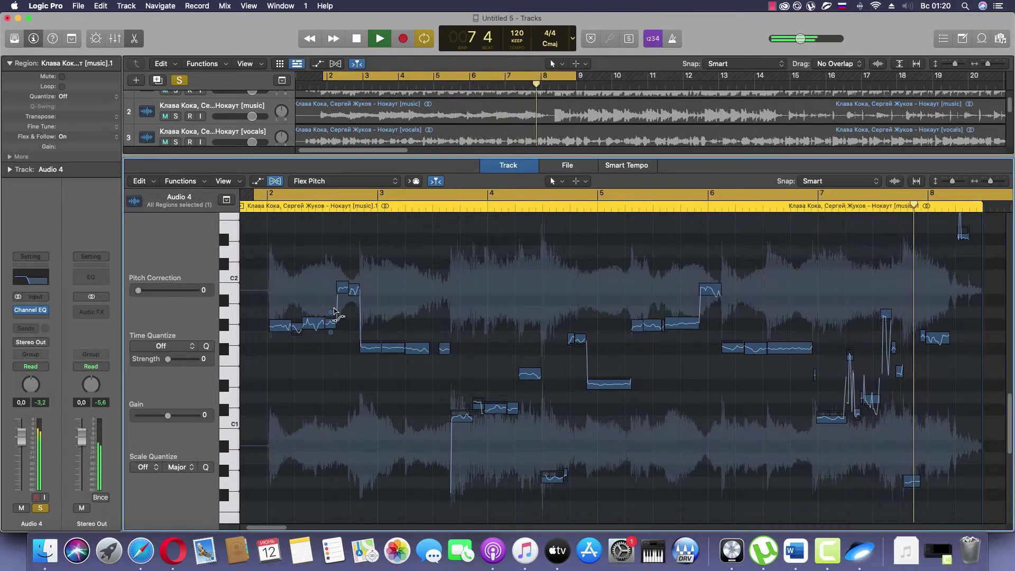
key(space)
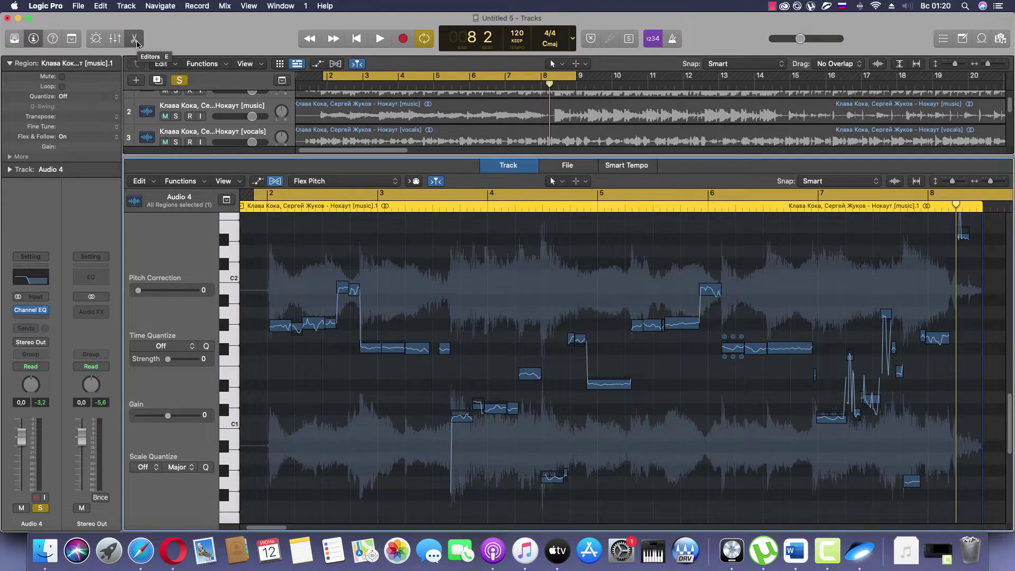
Step: Turn off solo on Inst 1 and listen to Audio 4 alone, following its Flex Pitch notes through bar 8
scroll(423, 116, down, 3)
key(space)
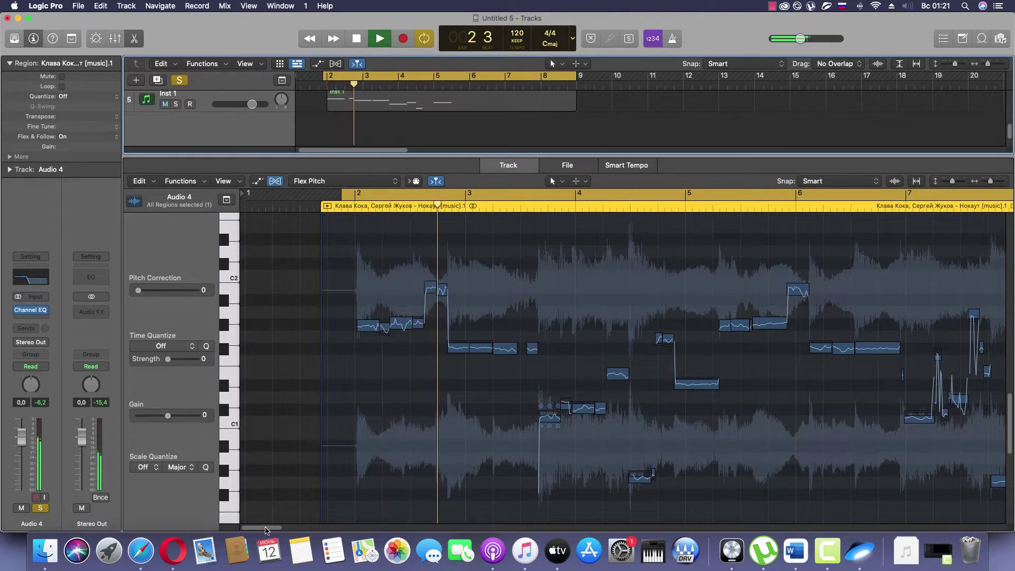
click(281, 527)
drag(276, 528, 274, 528)
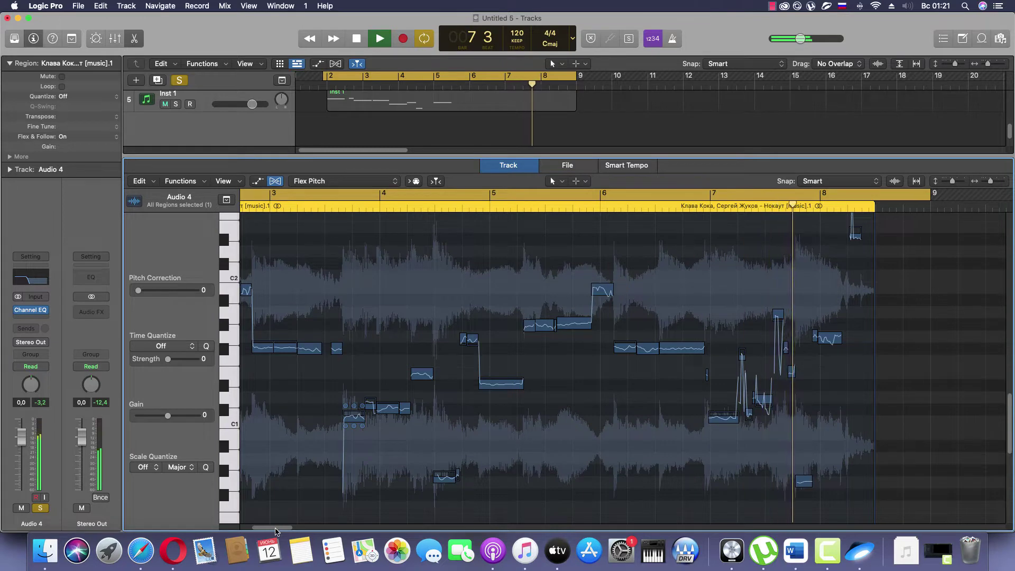
key(space)
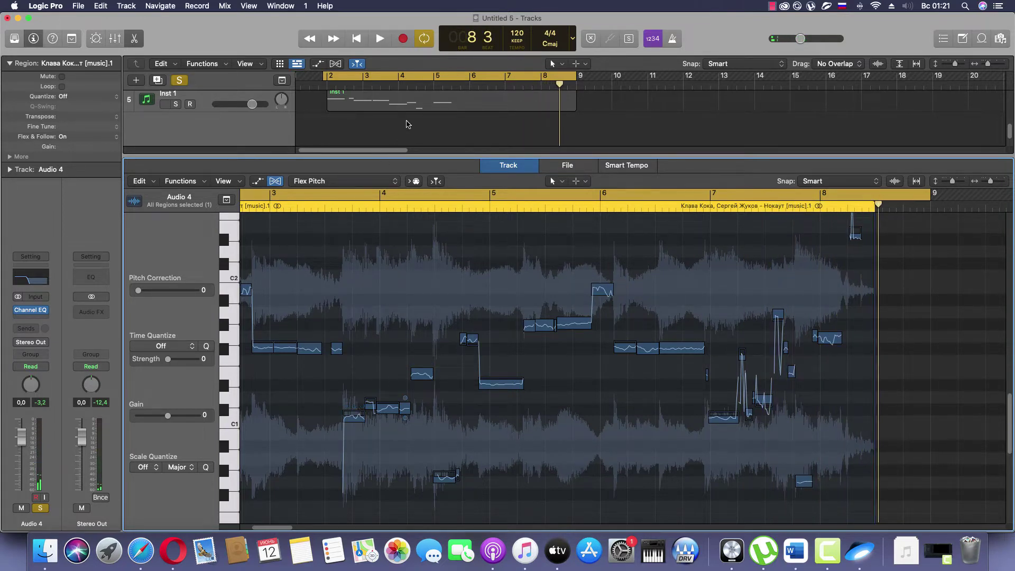
Step: Copy all eight Inst 1 notes so the repeated phrase starts at bar 6, and extend the region to a length of eight bars
scroll(379, 128, up, 1)
click(406, 113)
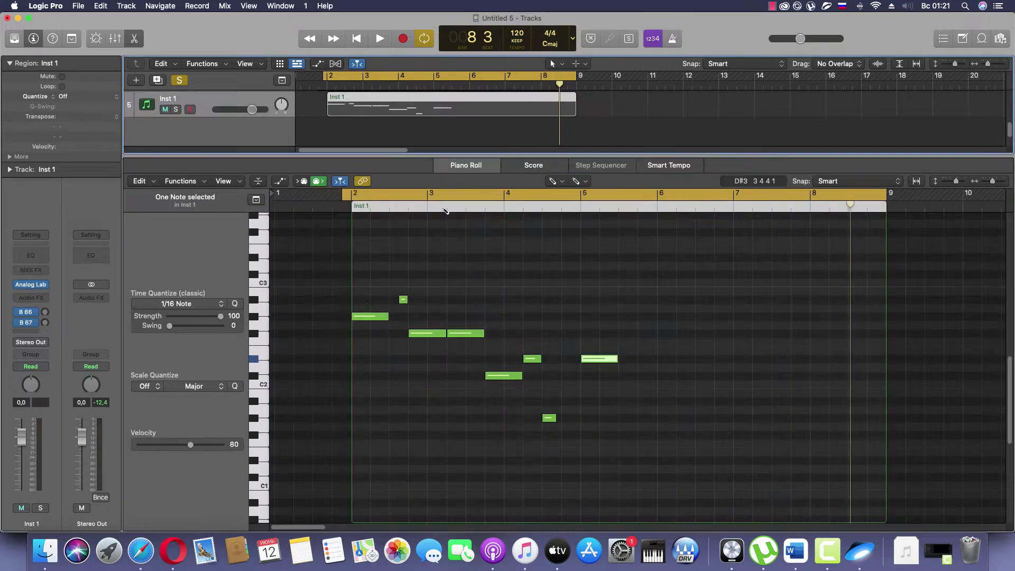
key(space)
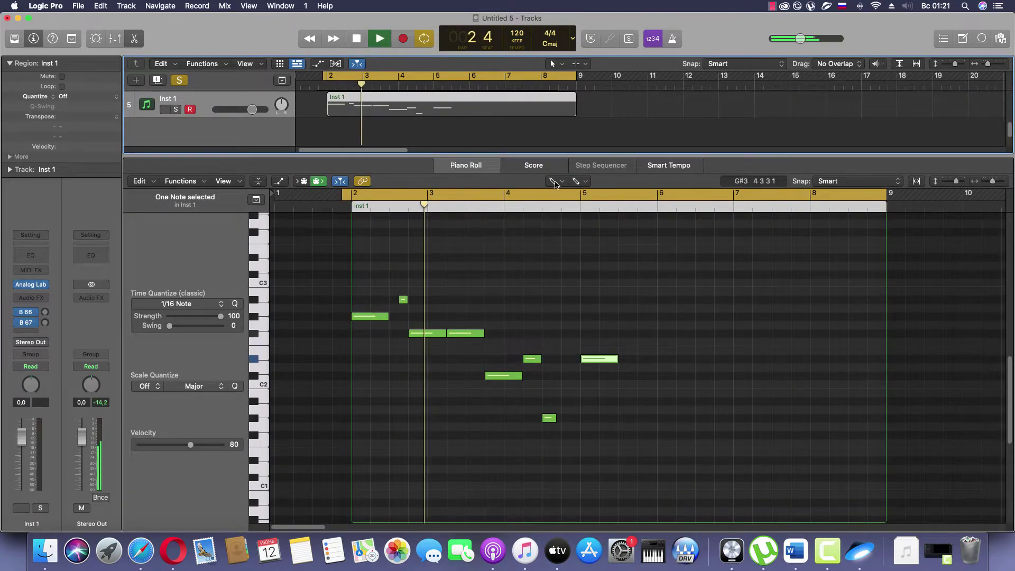
click(555, 181)
click(568, 195)
click(621, 418)
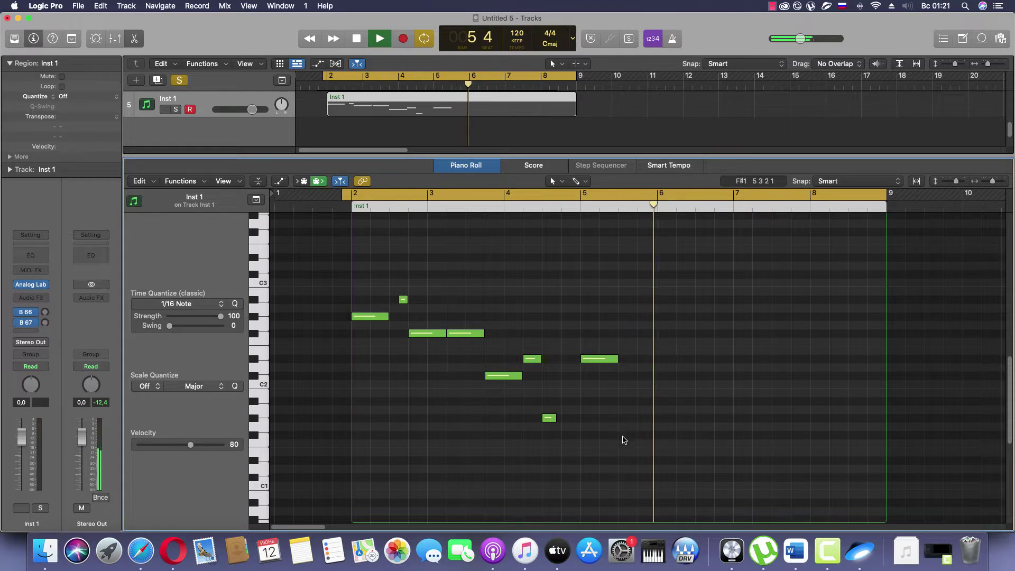
drag(623, 440, 676, 320)
drag(885, 309, 960, 311)
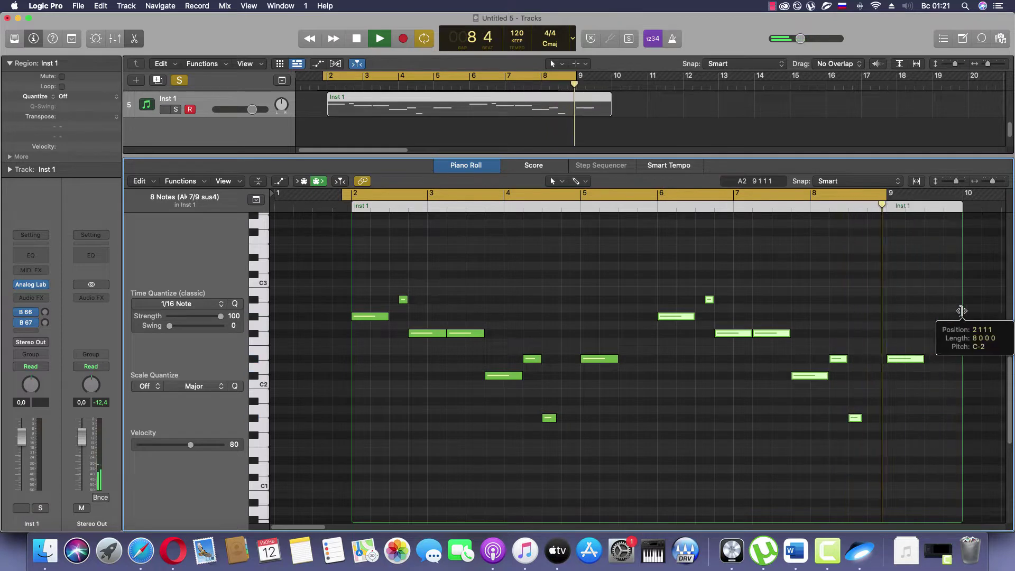
click(890, 256)
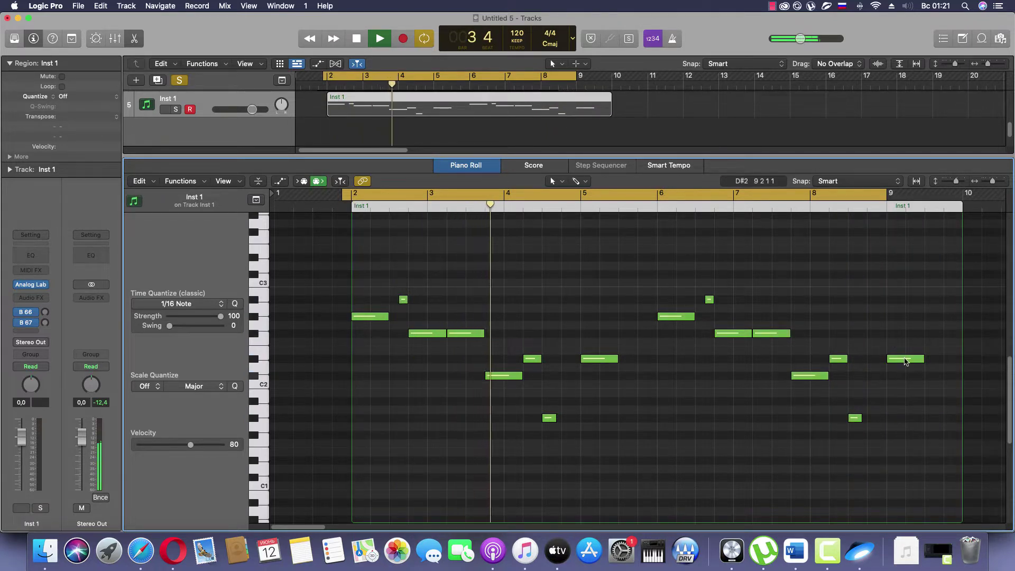
Step: Raise the last Inst 1 note at bar 9 to G2 and extend the cycle range to end at bar 10
mouse_move(904, 358)
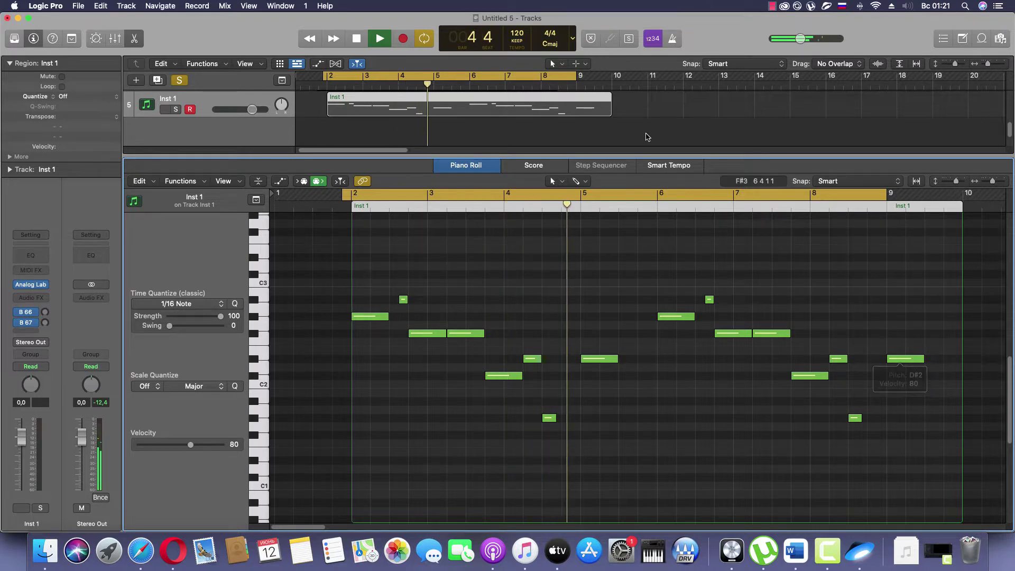
scroll(476, 116, up, 1)
click(482, 114)
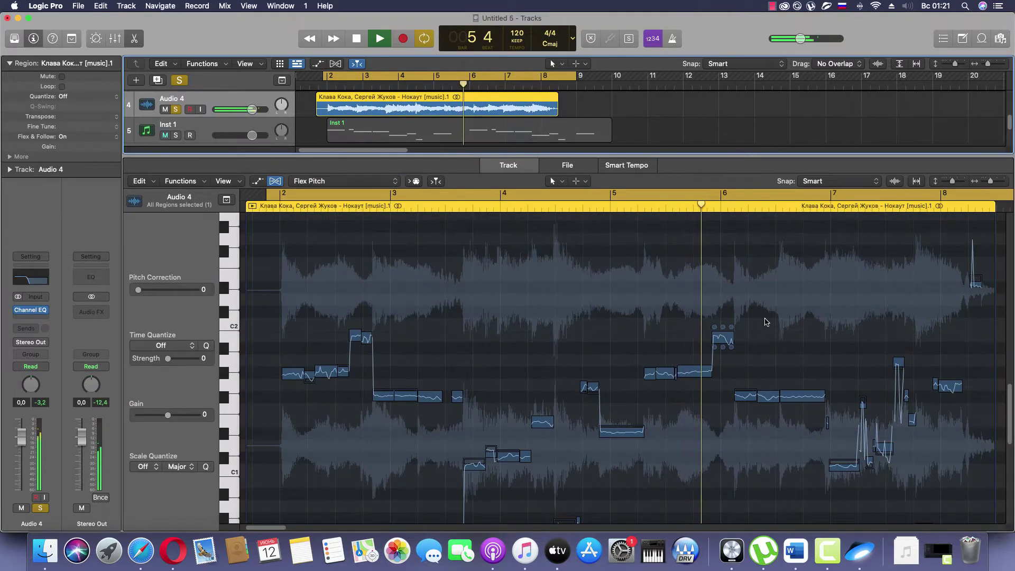
scroll(763, 319, down, 1)
click(463, 133)
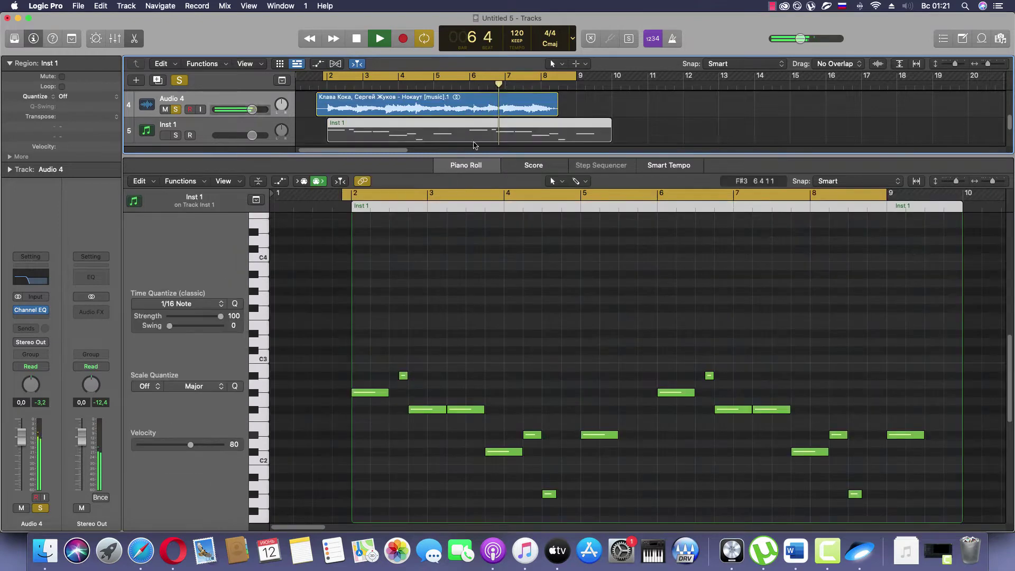
drag(907, 434, 909, 401)
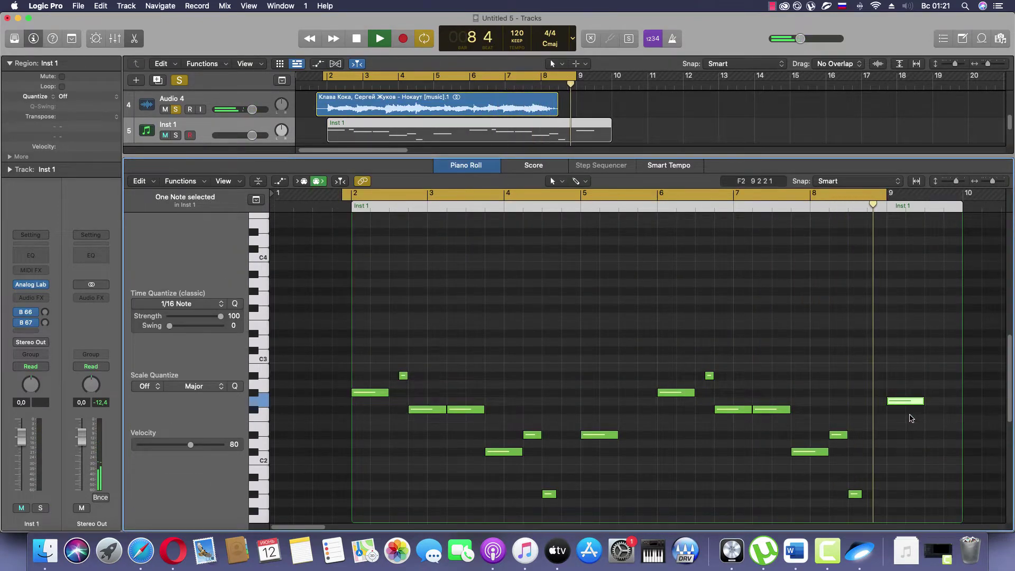
scroll(907, 413, down, 2)
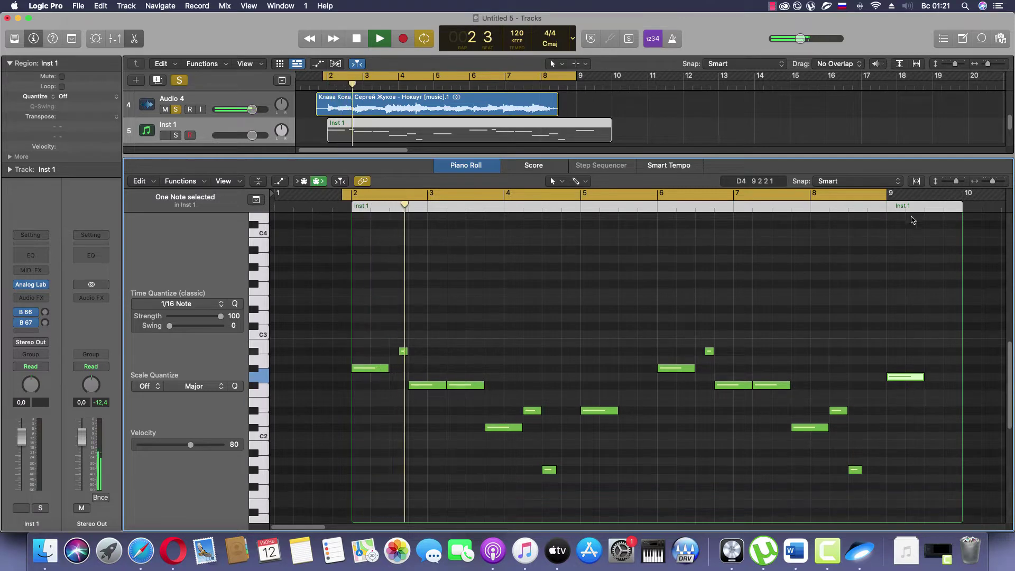
drag(883, 194, 962, 193)
click(922, 276)
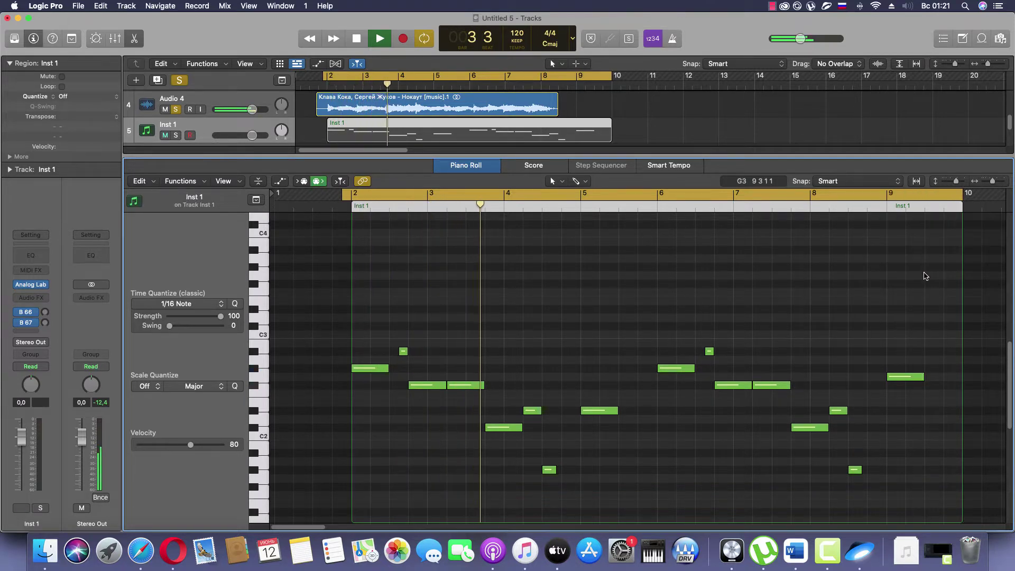
Step: Switch the solo from Audio 4 to Inst 1 and listen to the copied bass line over the whole cycle
click(176, 109)
click(176, 136)
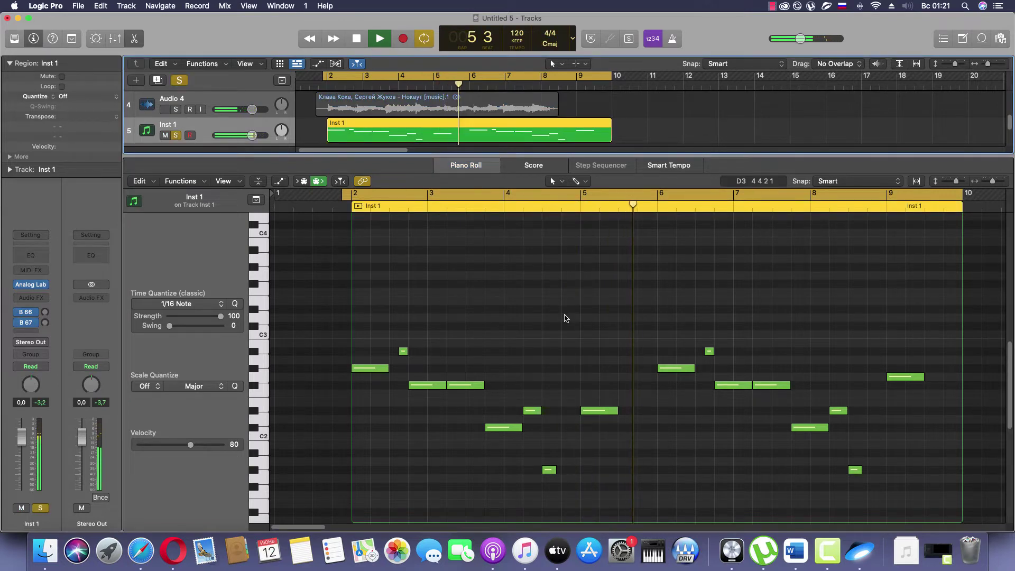
scroll(567, 334, down, 2)
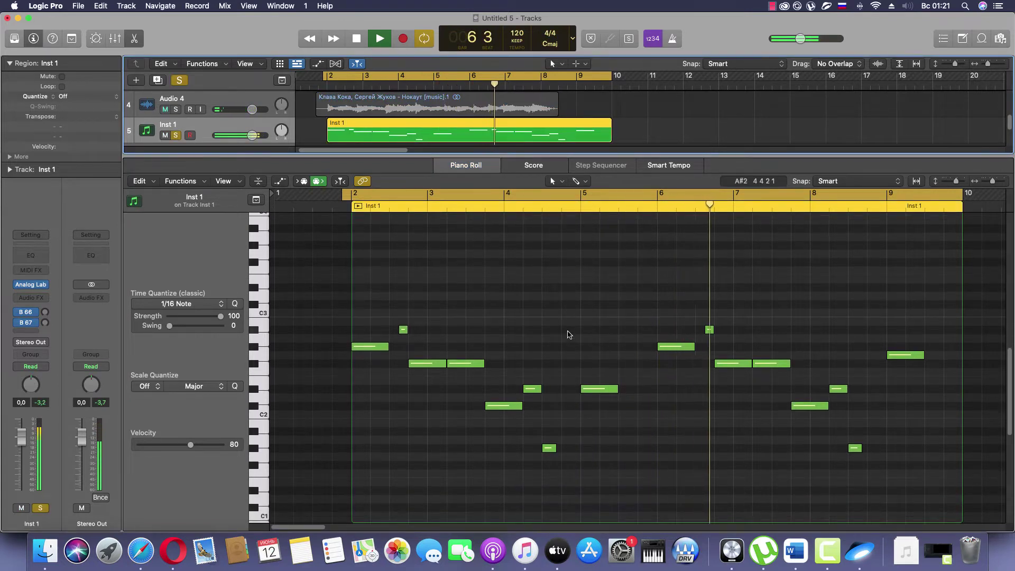
scroll(567, 334, down, 4)
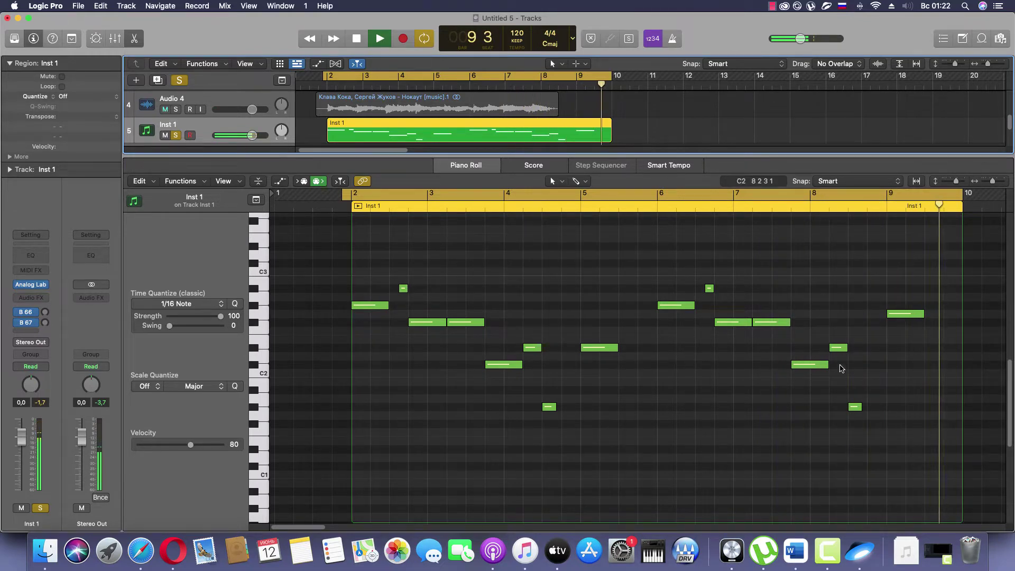
key(space)
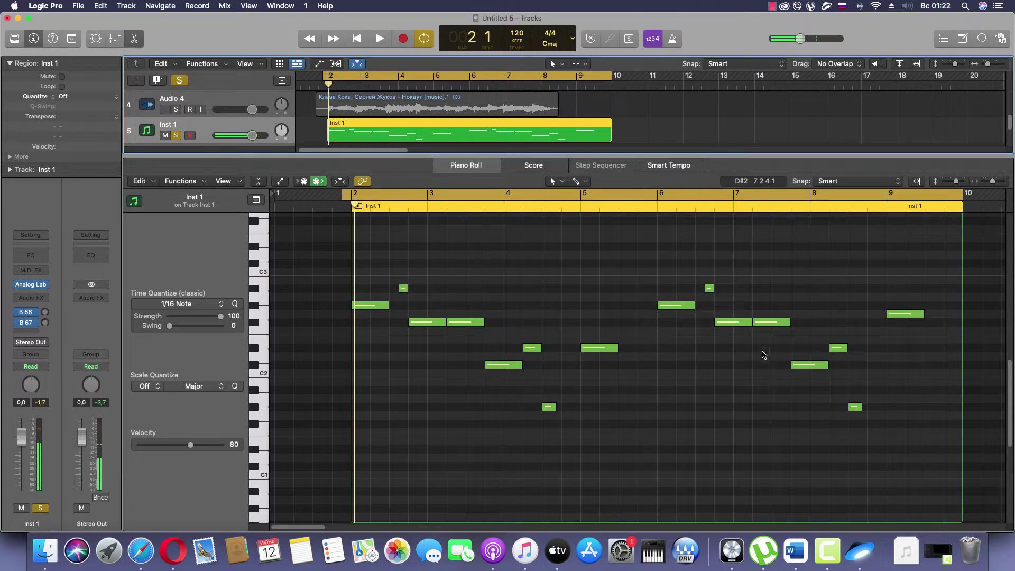
key(space)
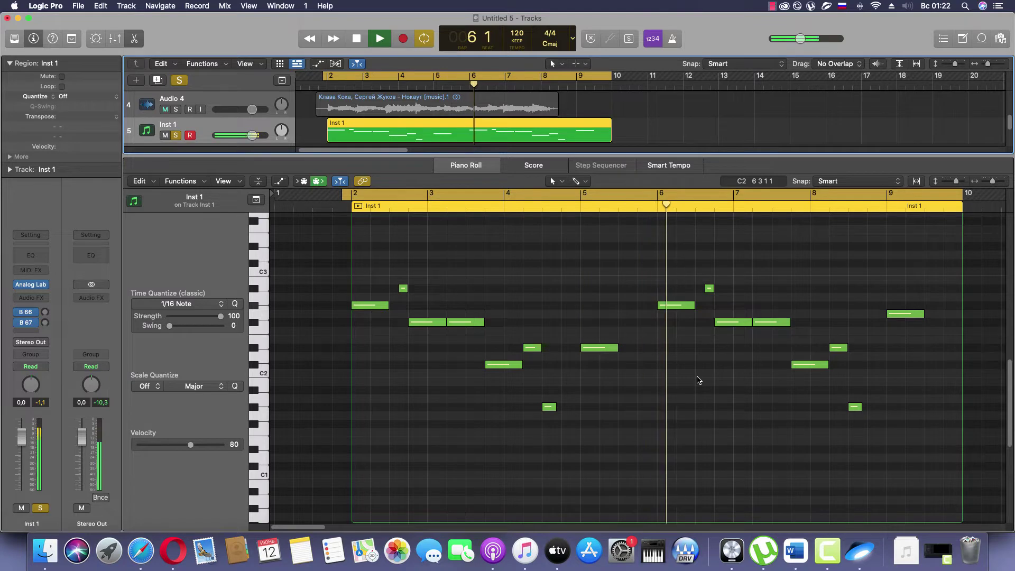
Step: Switch the solo back to Audio 4, raise the master volume slightly and listen to its Flex Pitch notes through bar 8
click(516, 107)
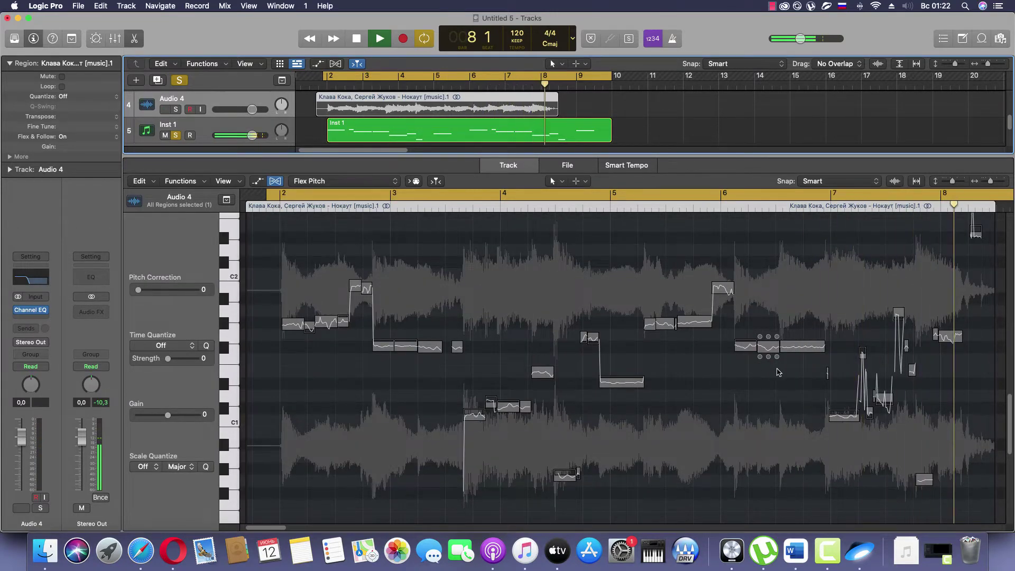
scroll(740, 359, up, 1)
click(180, 134)
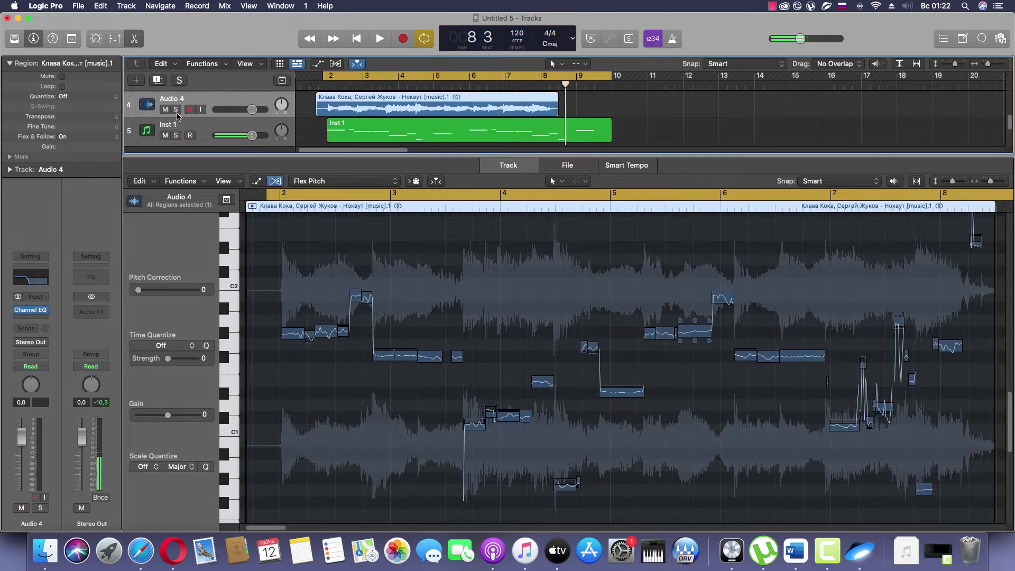
click(176, 109)
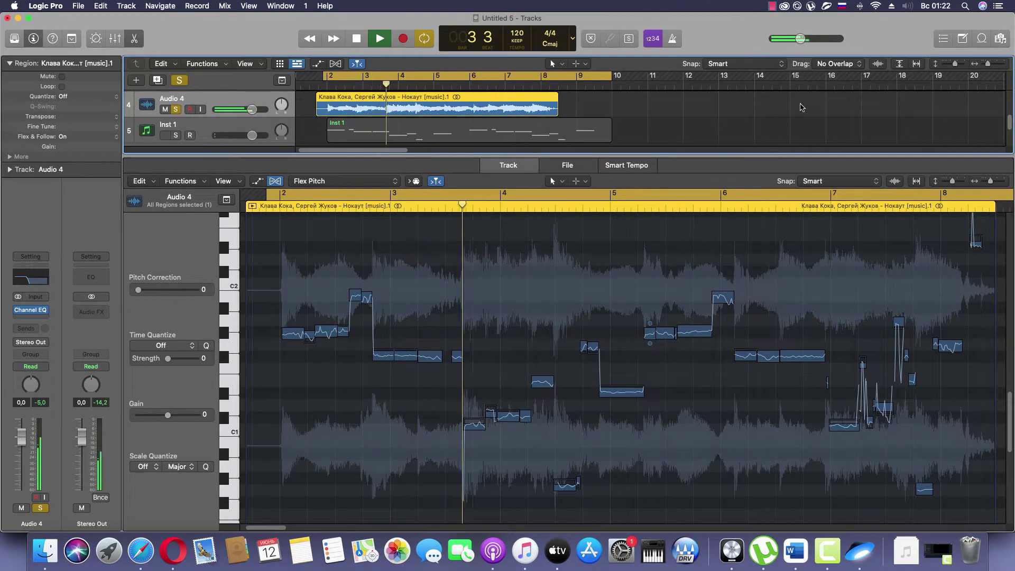
drag(801, 40, 807, 43)
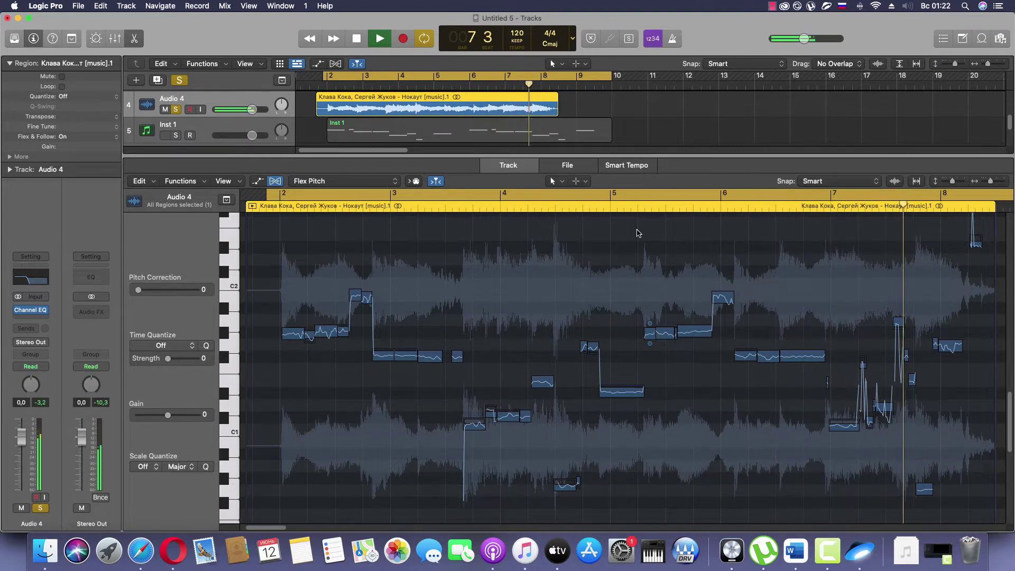
key(space)
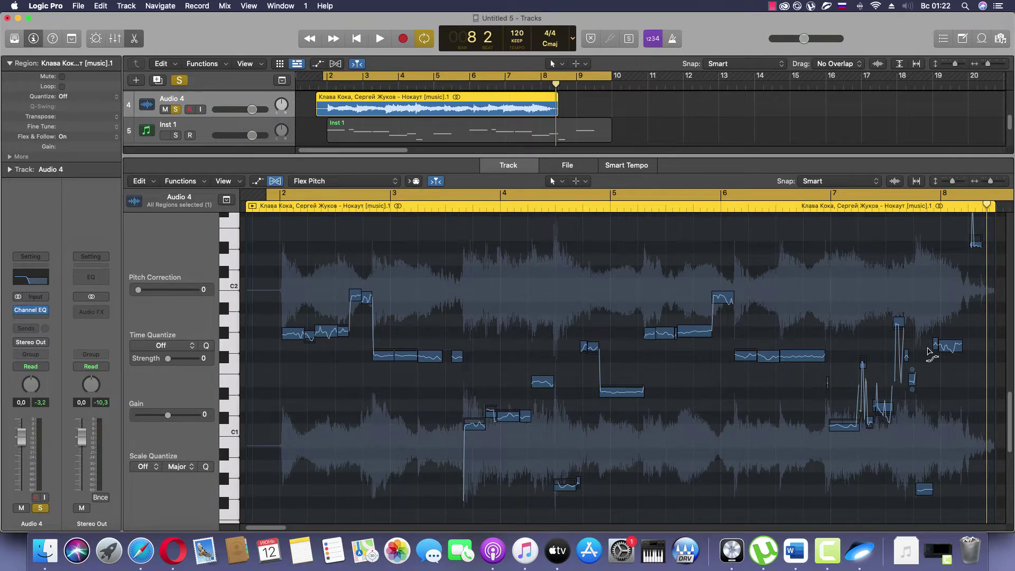
Step: Close the editor, delete the unsoloed Audio 4 track together with its region, and set the project tempo to 73
click(472, 129)
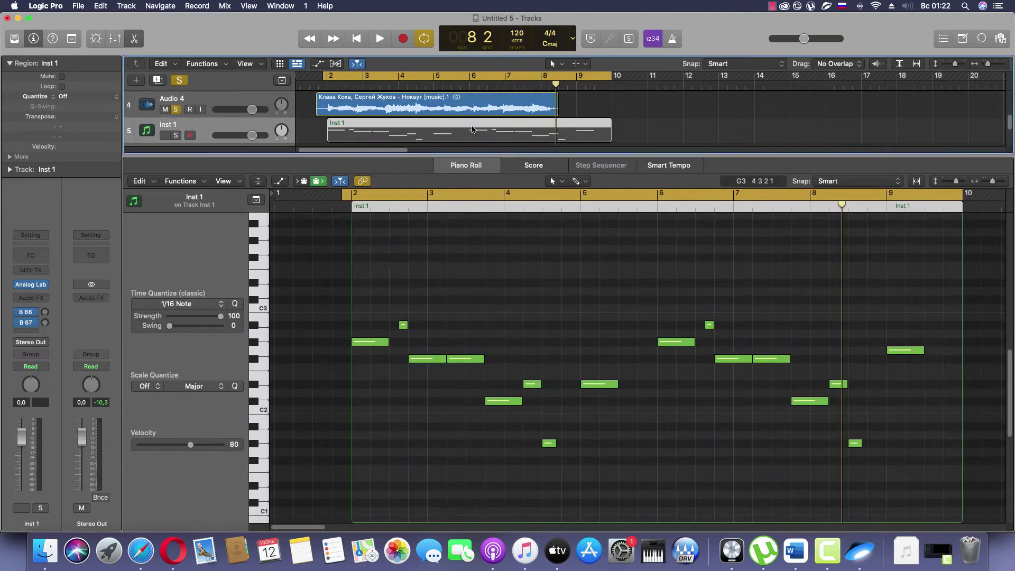
click(134, 39)
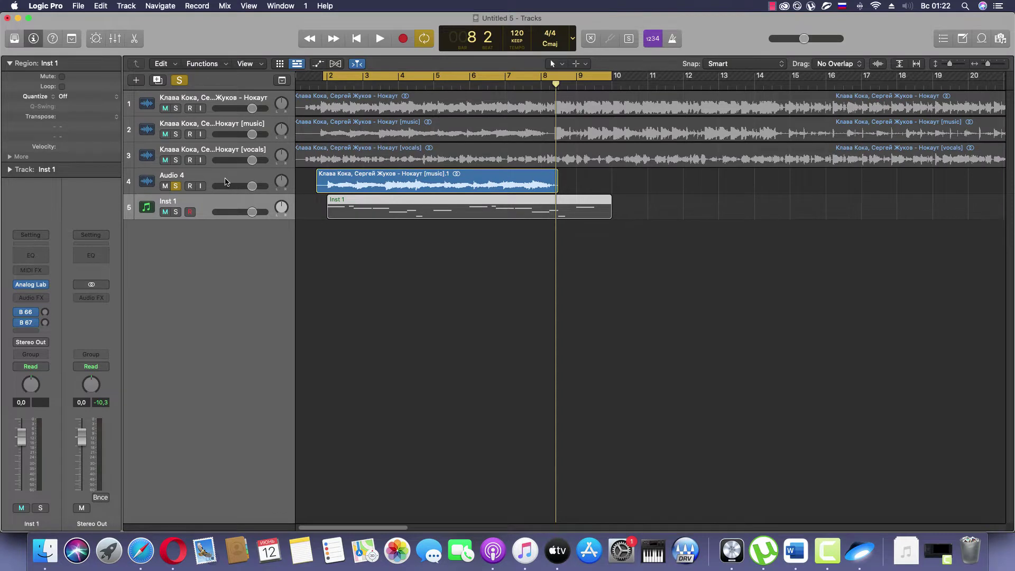
click(199, 187)
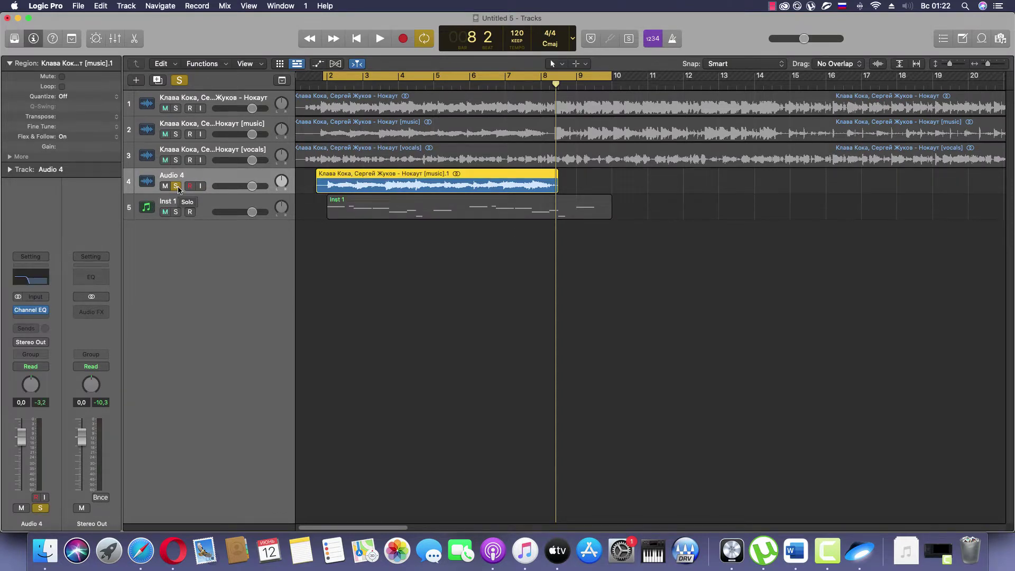
click(177, 187)
right_click(220, 178)
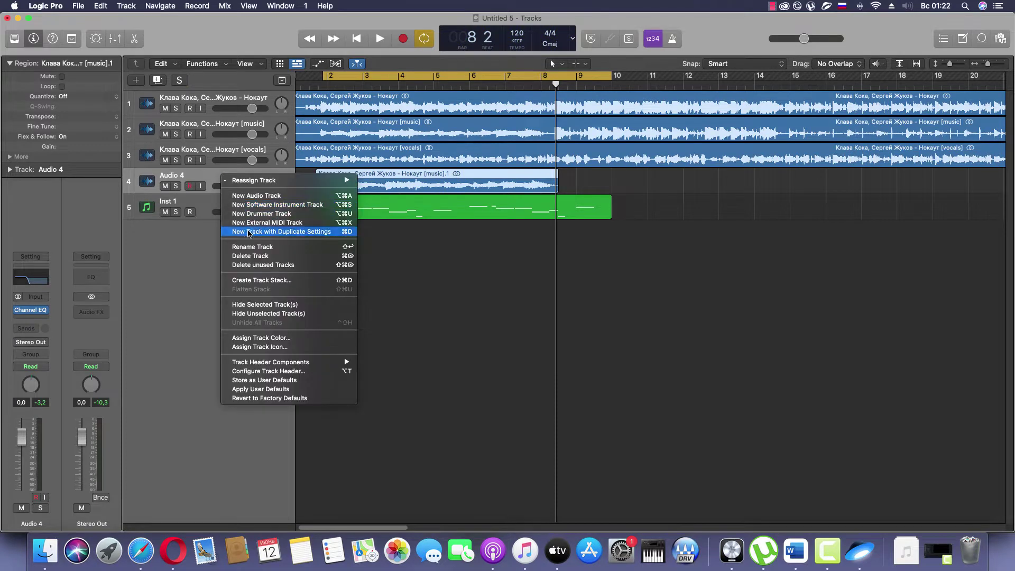
click(263, 256)
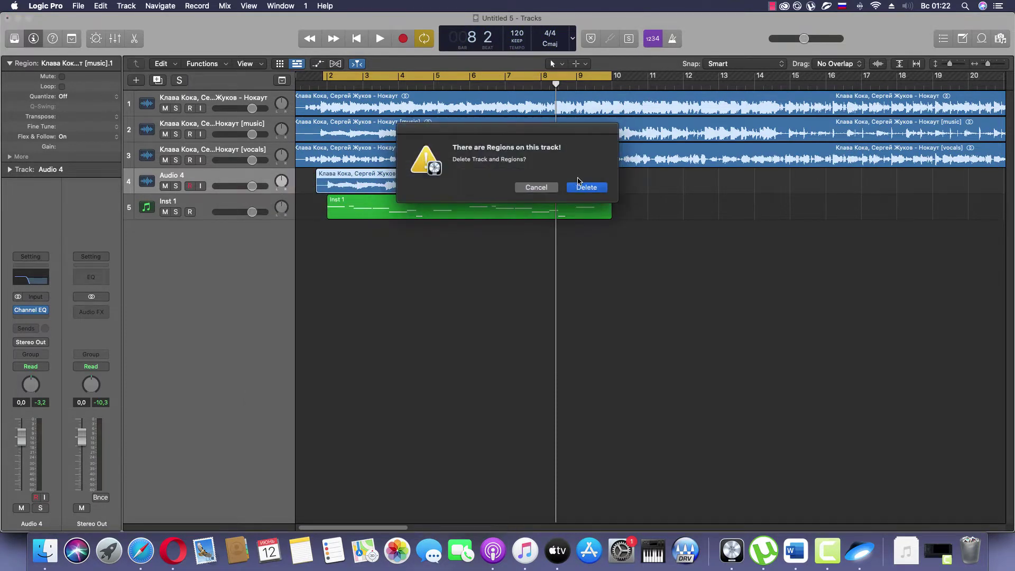
click(583, 190)
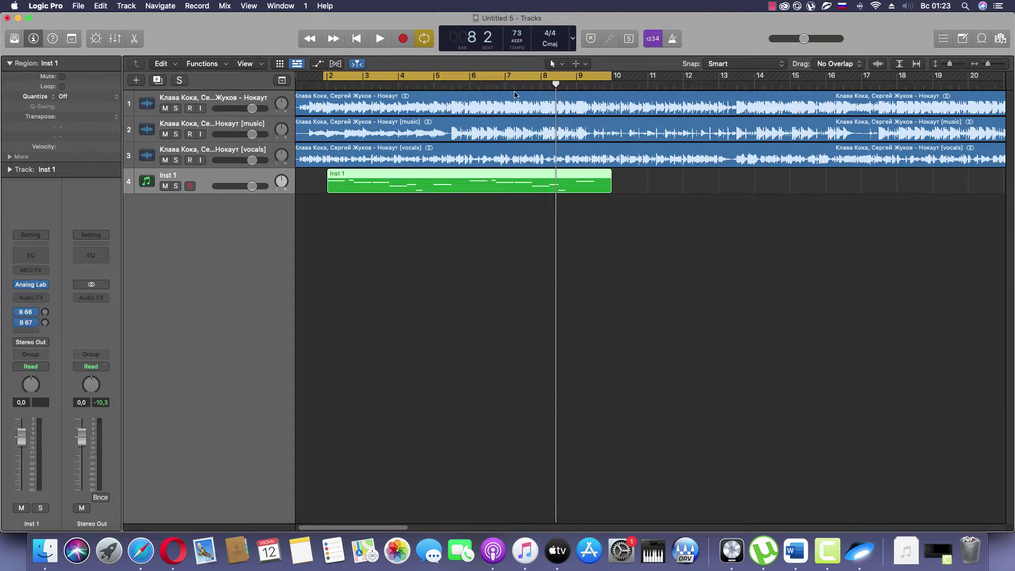
Step: Solo the full song on track 1 and shift the cycle range to bars 1 through 9 for playback
key(space)
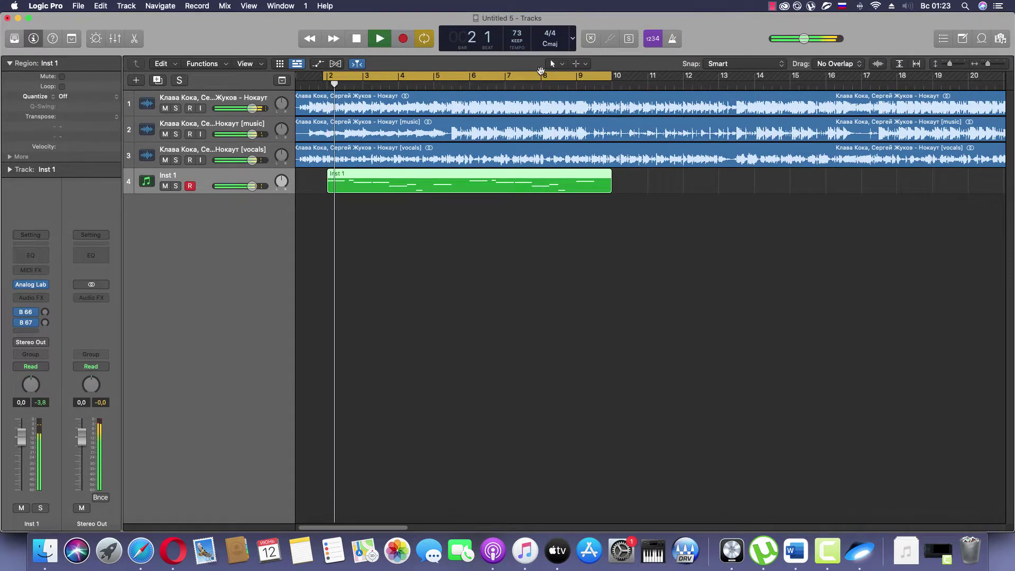
click(175, 108)
click(197, 103)
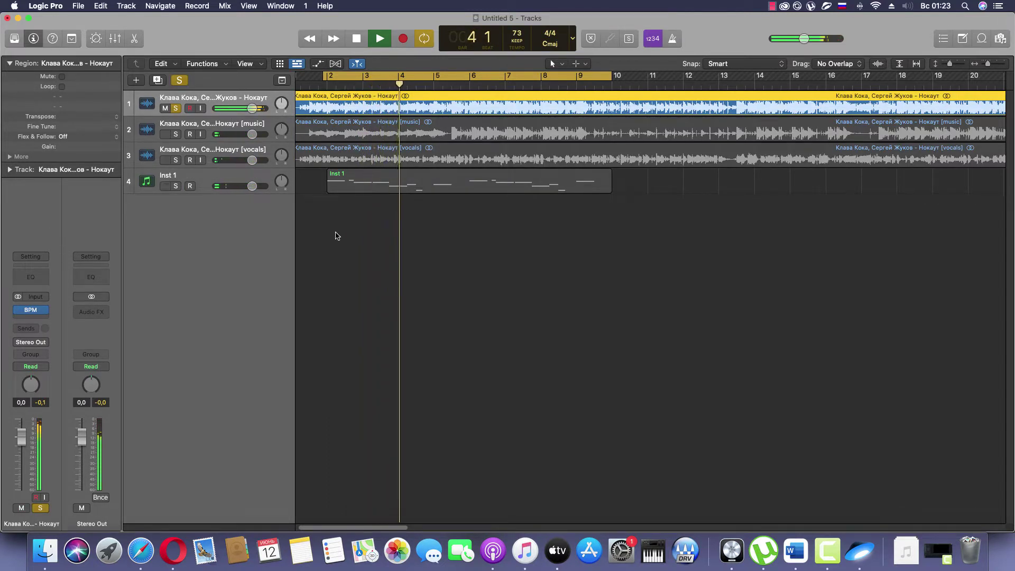
scroll(333, 531, left, 1)
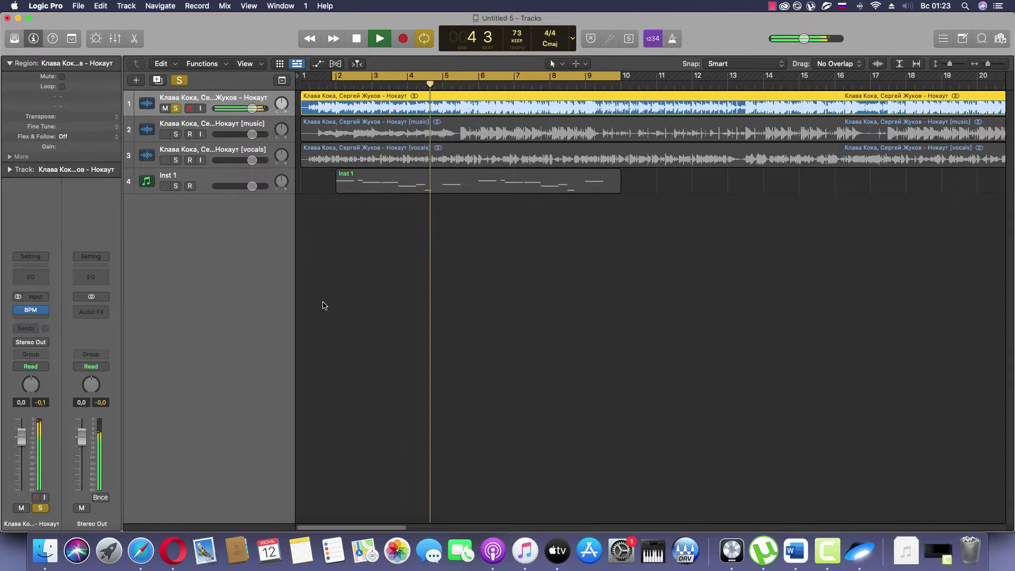
click(349, 85)
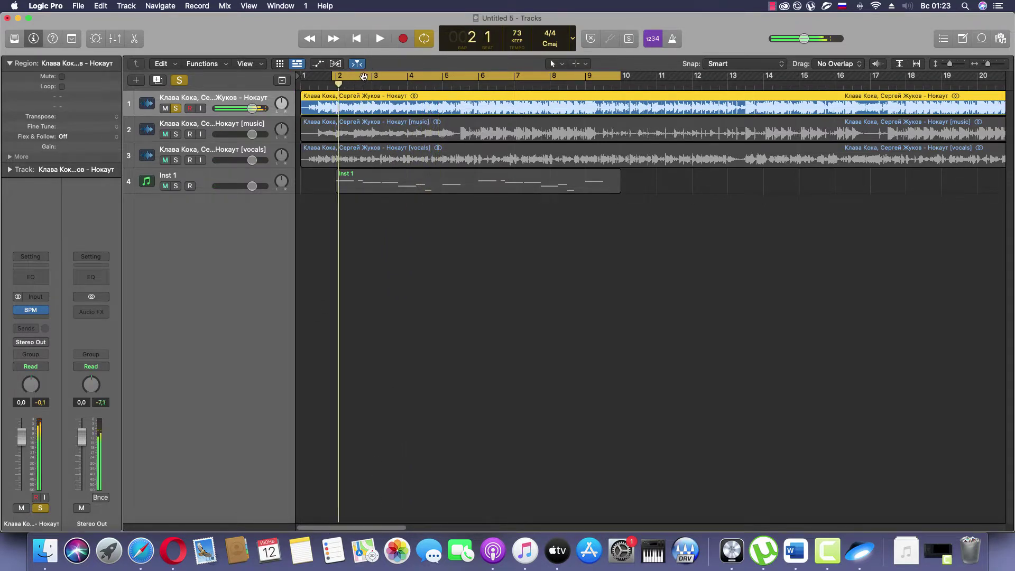
drag(362, 78, 338, 77)
key(space)
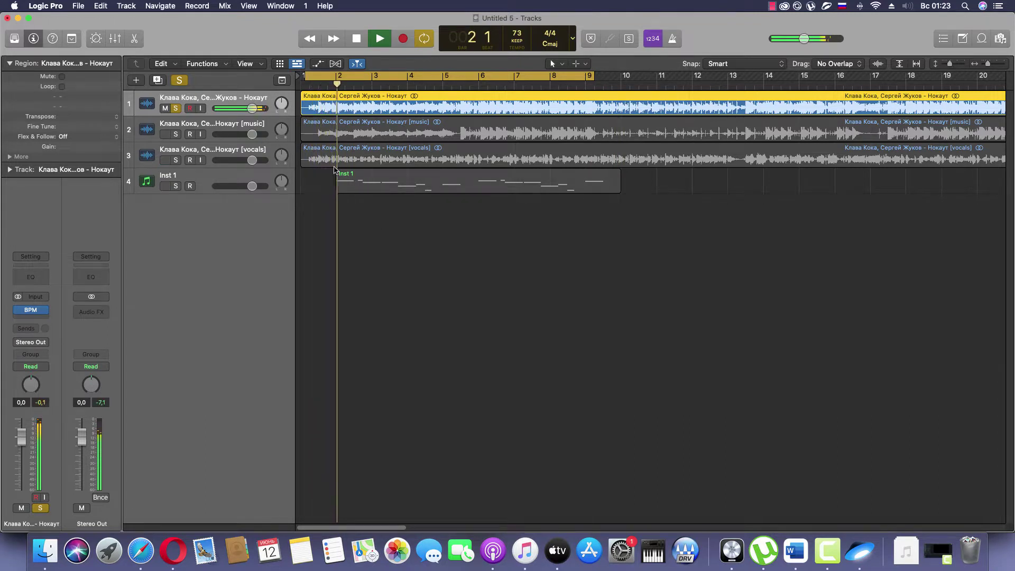
Step: Move all four regions two beats earlier in one-beat moves, and turn off the cycle during playback
scroll(300, 76, left, 2)
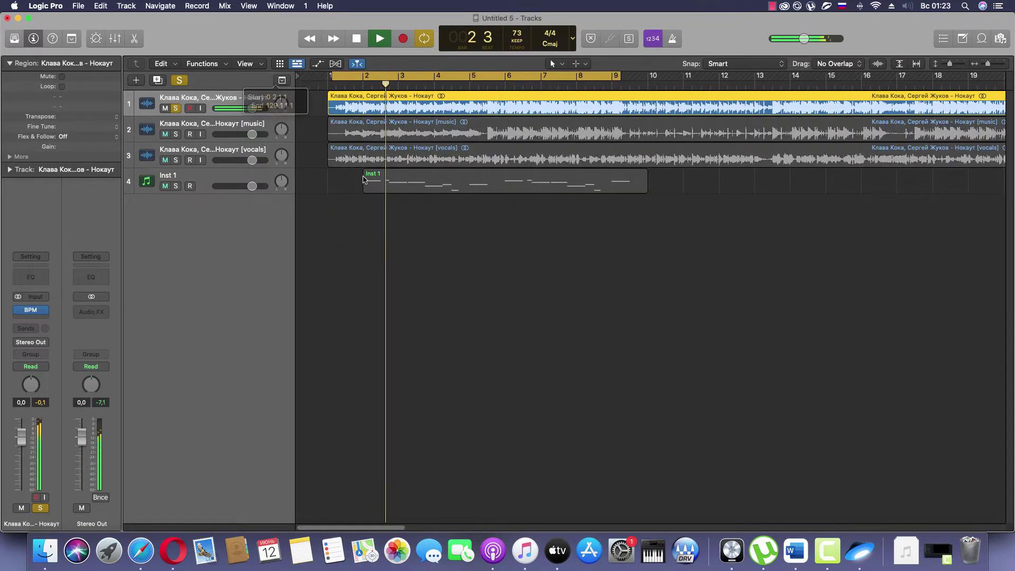
drag(435, 233, 378, 112)
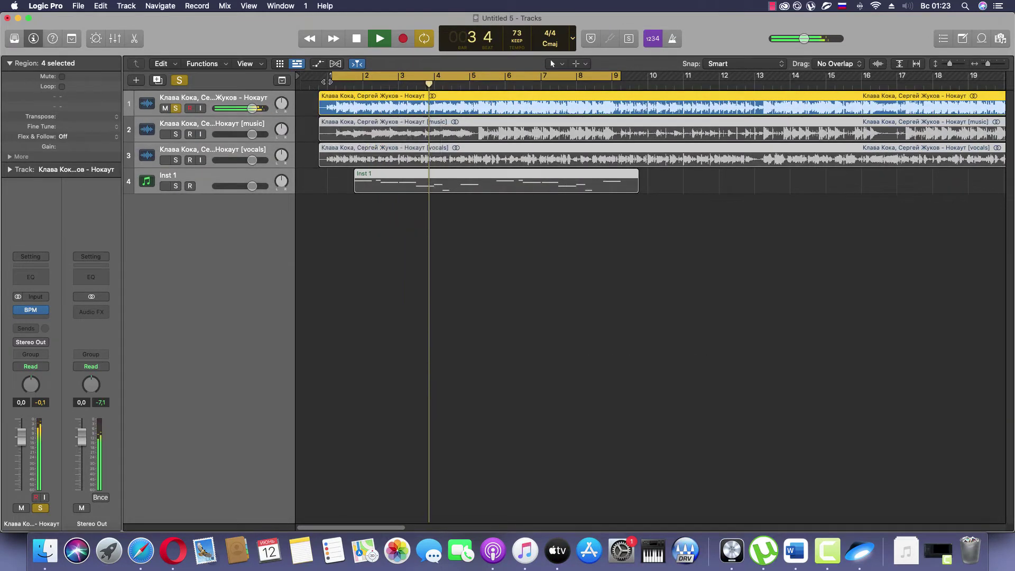
drag(333, 78, 328, 78)
click(323, 78)
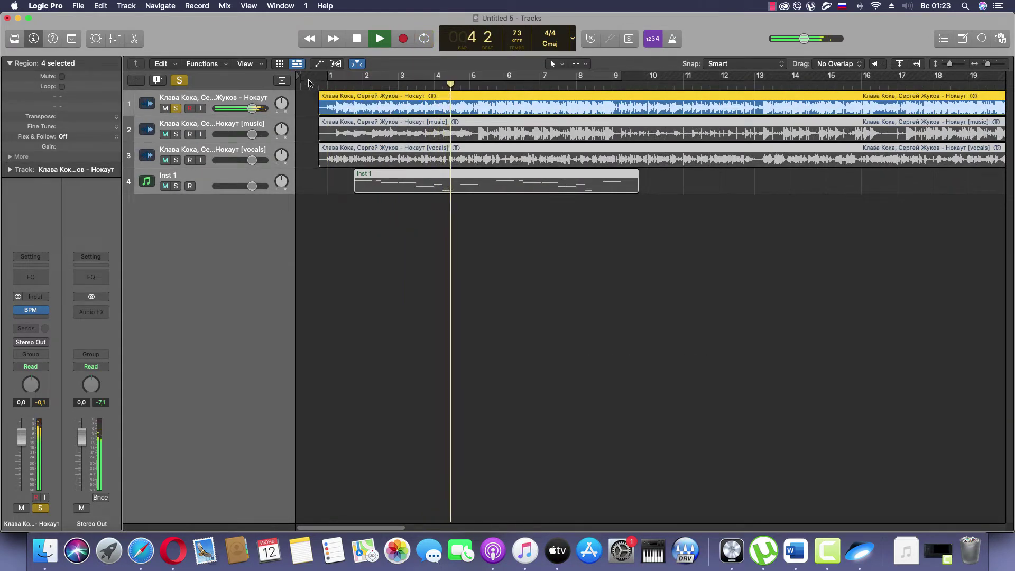
click(313, 82)
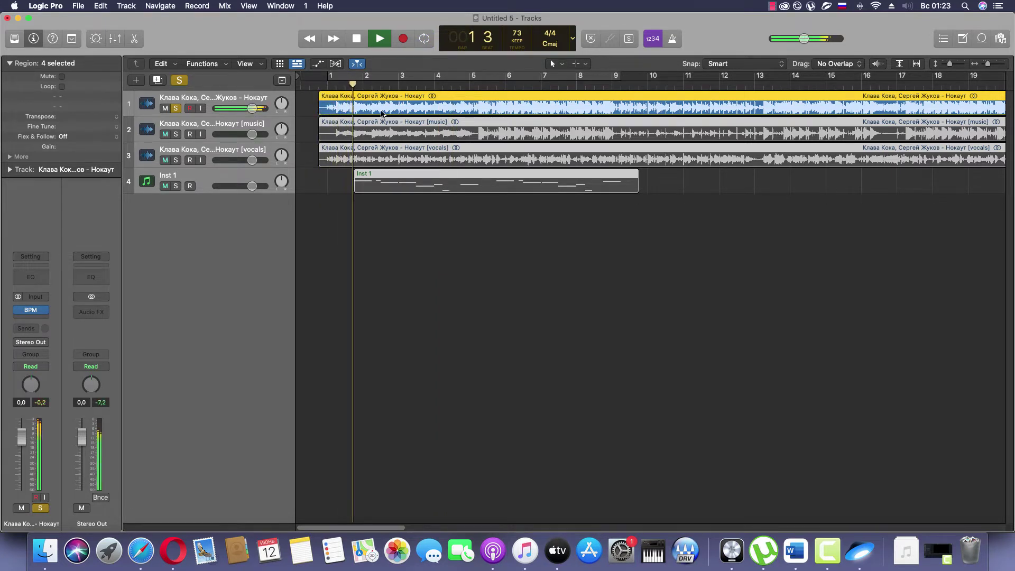
drag(381, 113, 373, 113)
click(393, 232)
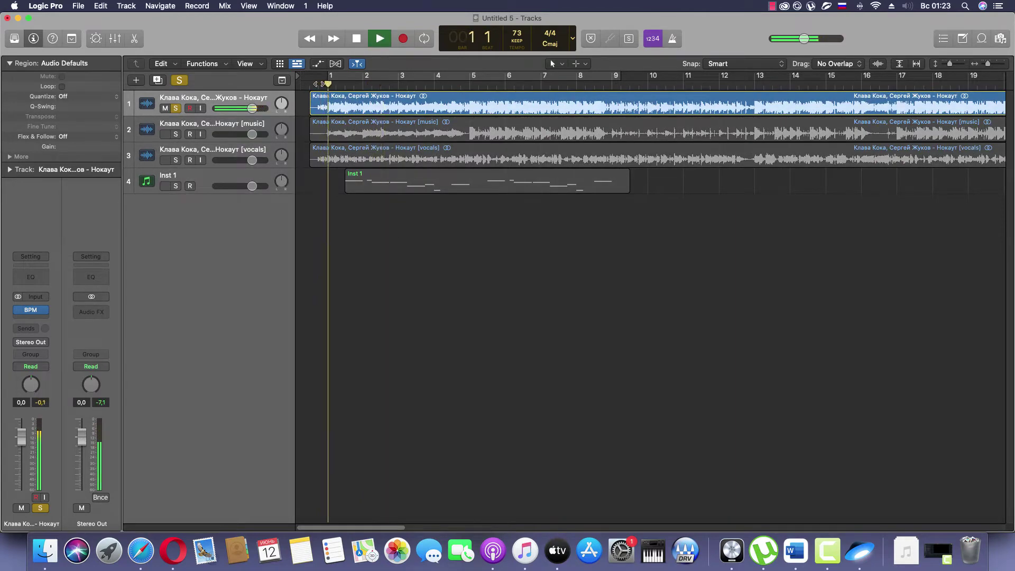
Step: Move the Inst 1 region to start at bar 1 and switch the solo from the full song to the [music] track
drag(382, 188, 365, 186)
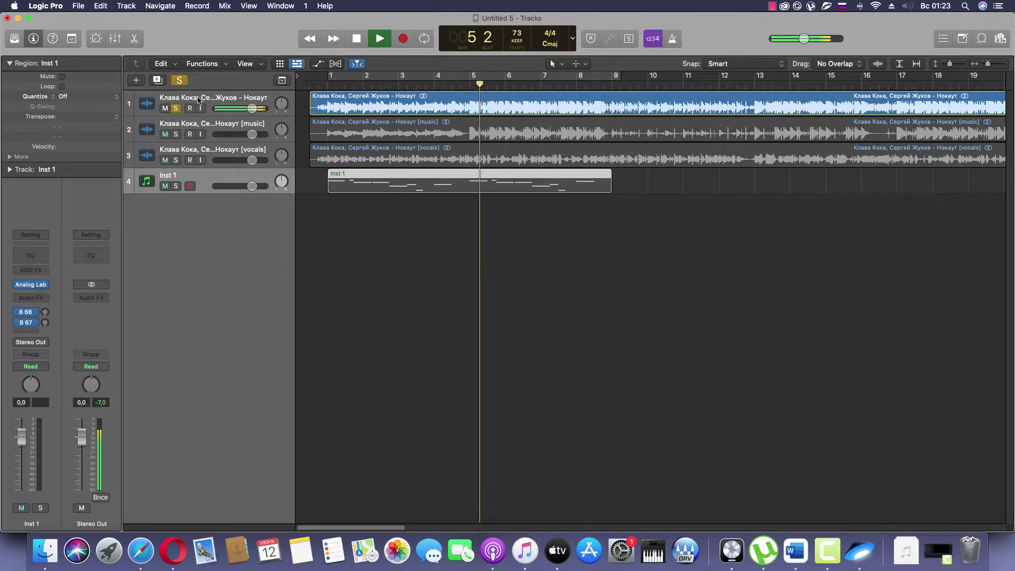
click(176, 108)
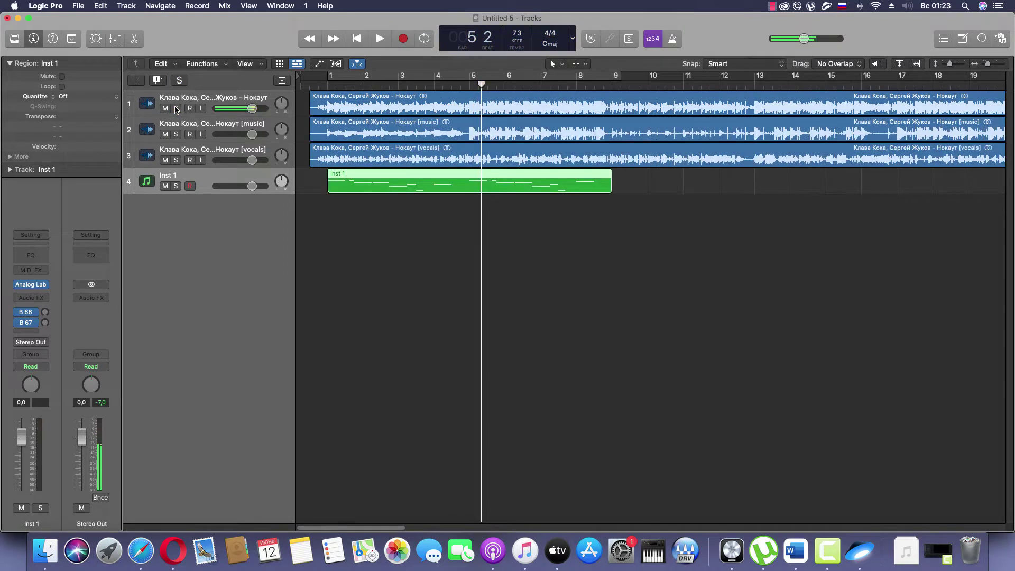
click(176, 135)
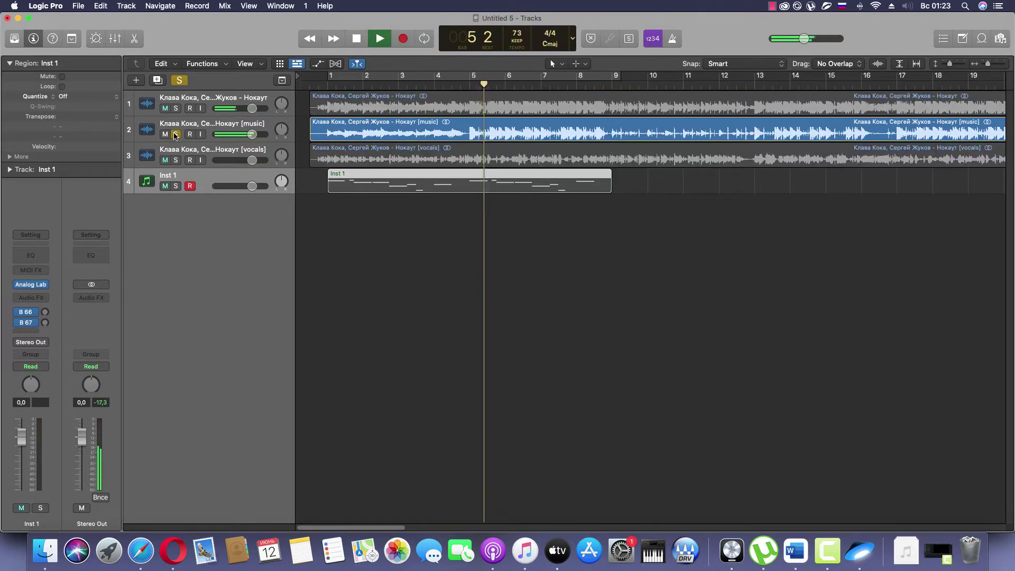
Step: Turn on the cycle for bars 1 through 9 and open the Inst 1 region in the Piano Roll
click(358, 74)
key(space)
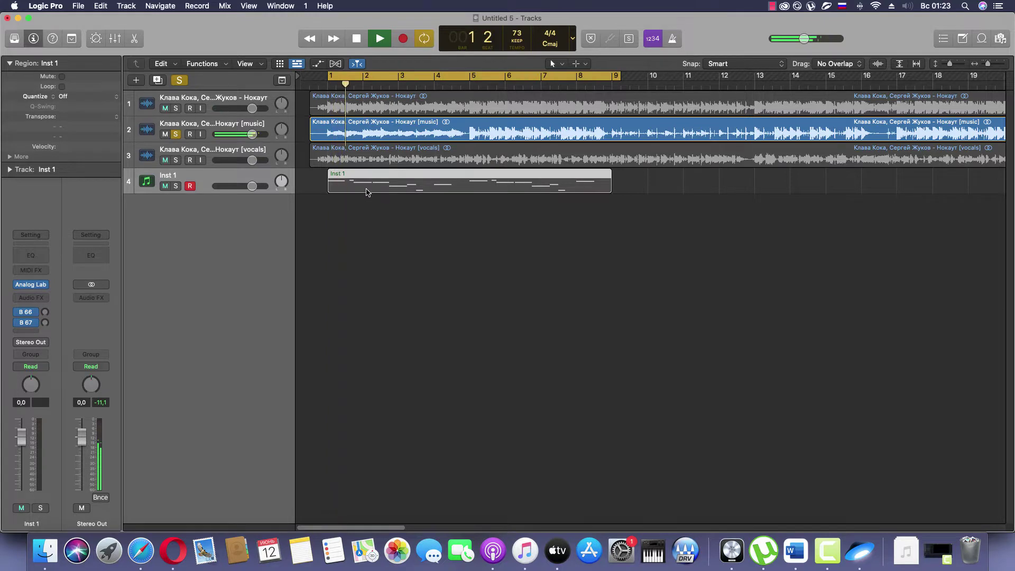
double_click(368, 192)
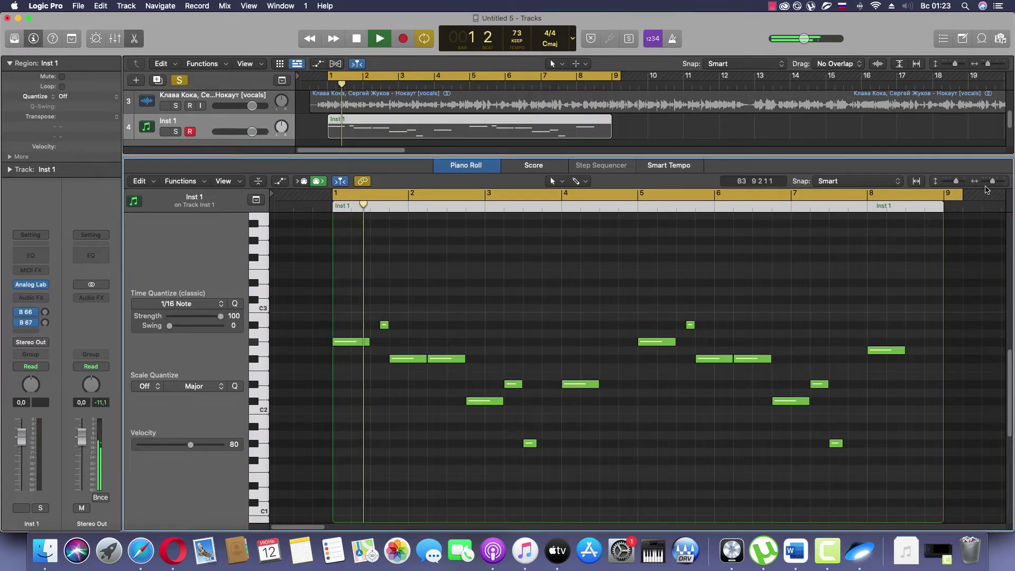
key(super+Right)
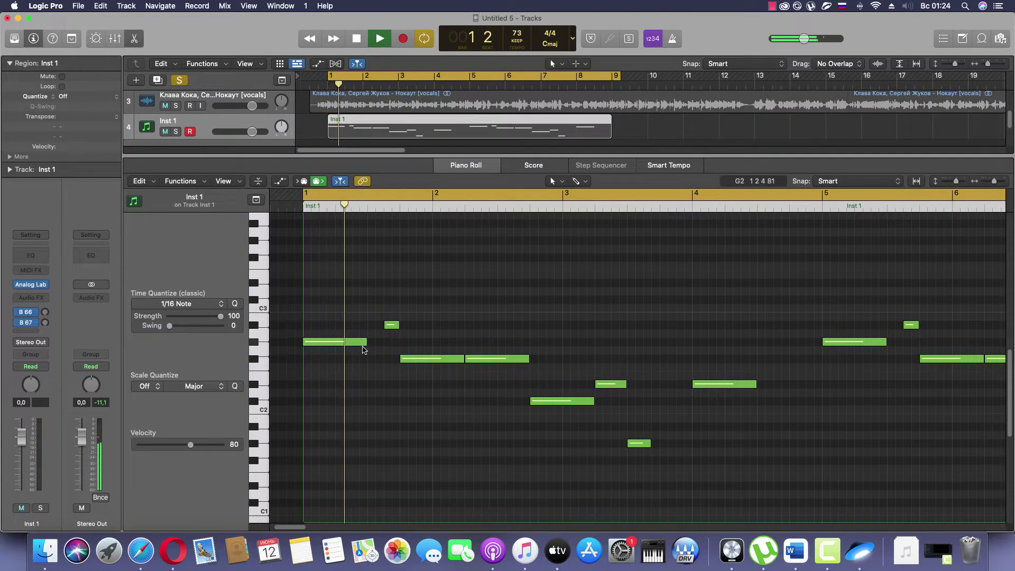
Step: Shorten the first G#2 note to one and a half beats and move the A#2 note directly behind it
key(space)
mouse_move(365, 342)
mouse_down()
mouse_move(350, 343)
mouse_move(378, 327)
mouse_move(355, 327)
mouse_up()
key(space)
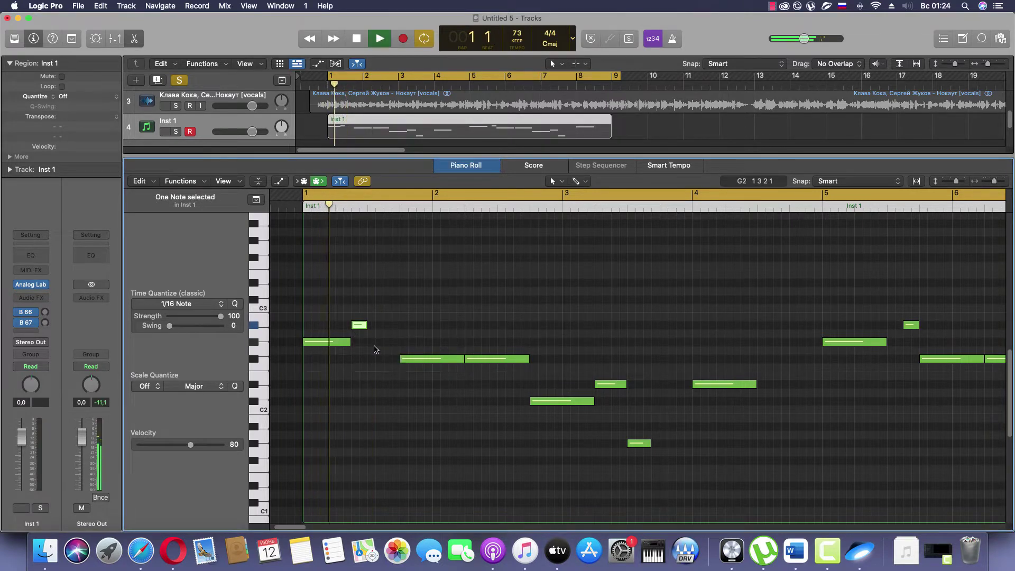
Step: Move the two F#2 notes directly behind the A#2 note and shorten each to one beat so they end at bar 2
drag(414, 377, 452, 365)
click(451, 377)
key(Return)
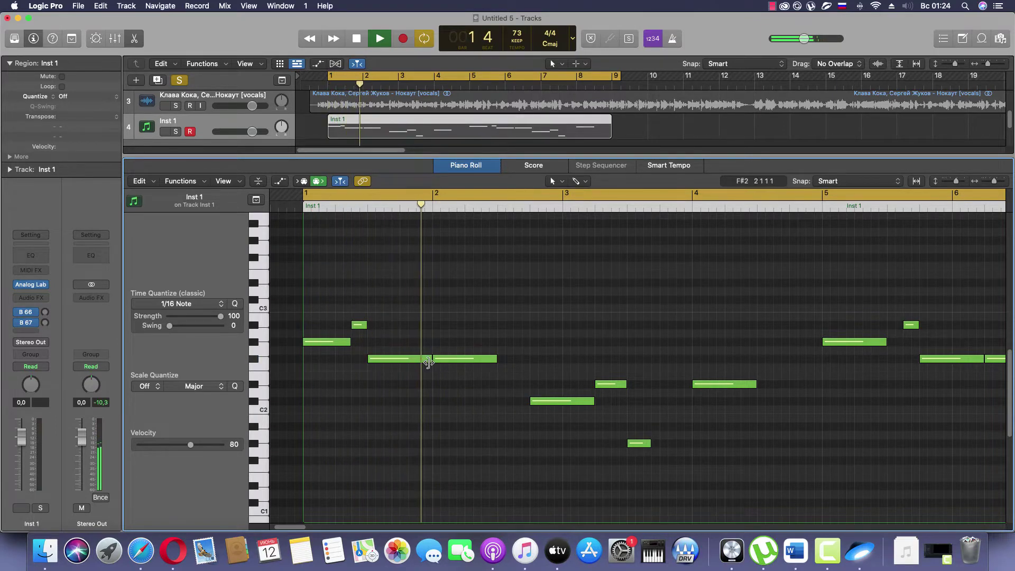
mouse_move(430, 359)
mouse_down()
mouse_move(422, 359)
mouse_move(461, 358)
mouse_move(432, 359)
mouse_up()
click(455, 359)
key(space)
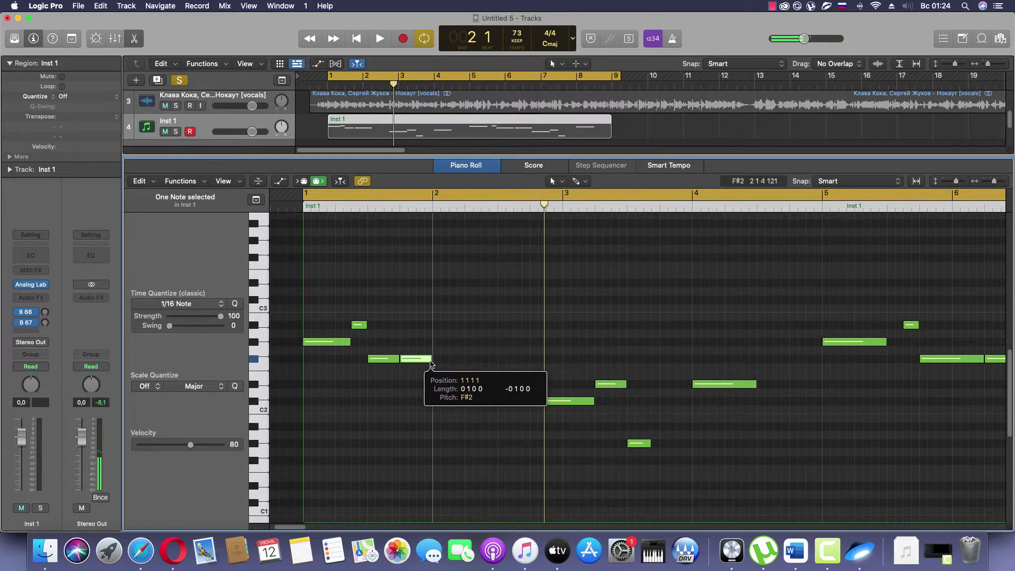
click(447, 385)
key(Return)
key(space)
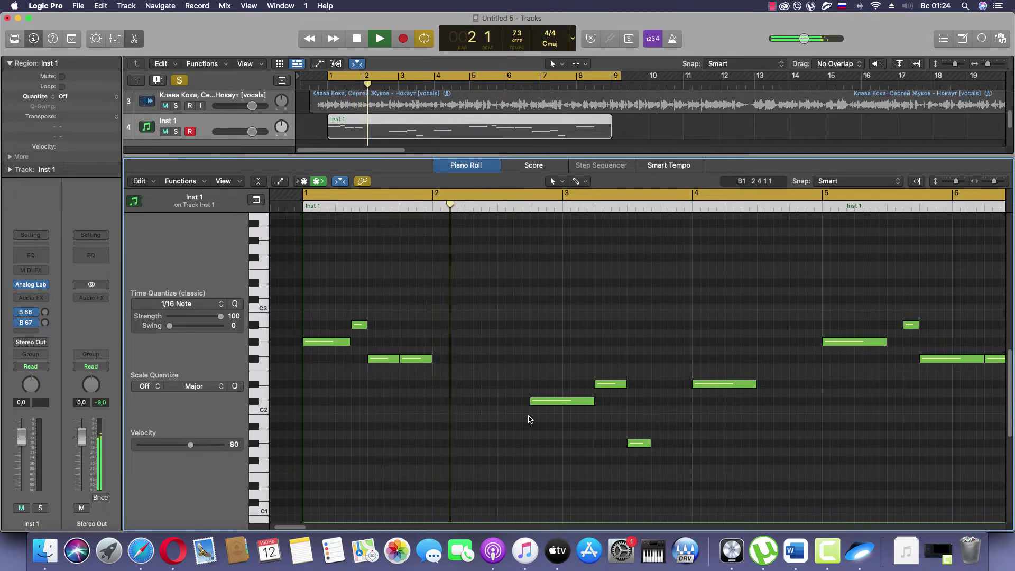
Step: Move the next four notes earlier so the C#2 note starts at bar 2, and shorten that note to one beat
drag(542, 418, 615, 385)
drag(730, 466, 541, 363)
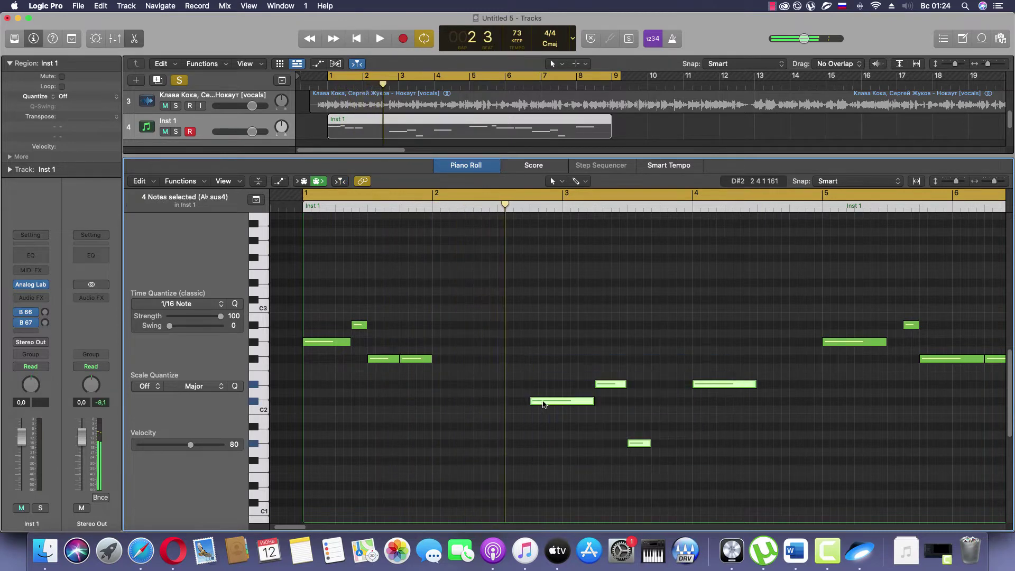
drag(539, 401, 451, 405)
mouse_move(450, 405)
mouse_down()
mouse_move(495, 402)
mouse_move(465, 402)
mouse_up()
click(496, 402)
key(space)
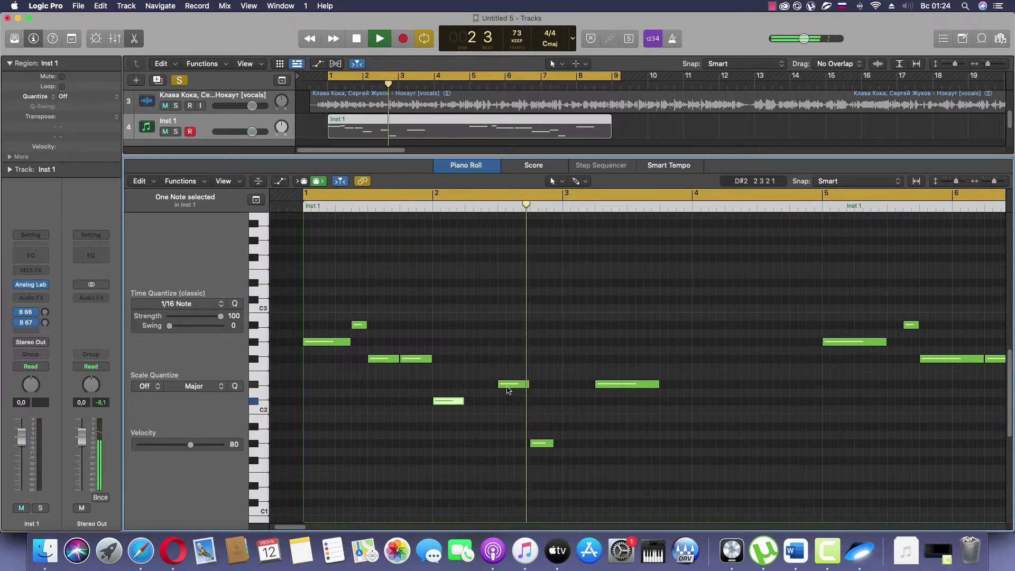
Step: Fit a half-beat D#2 note directly behind a lengthened C#2 note and move the G#1 note to position 2 3 1 1
key(space)
mouse_move(511, 384)
mouse_down()
mouse_move(476, 401)
mouse_move(497, 390)
mouse_up()
drag(539, 446, 508, 446)
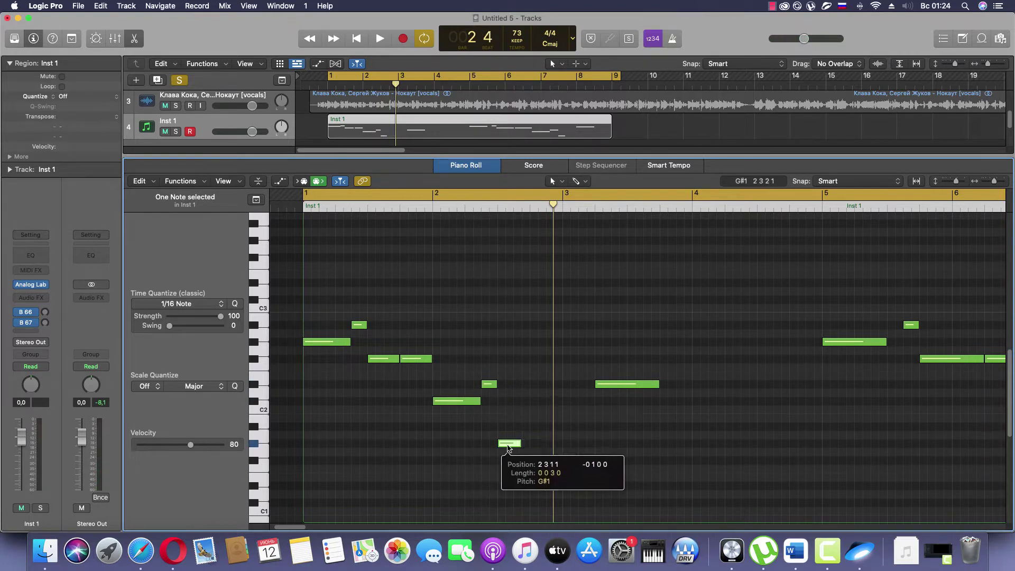
key(space)
click(528, 421)
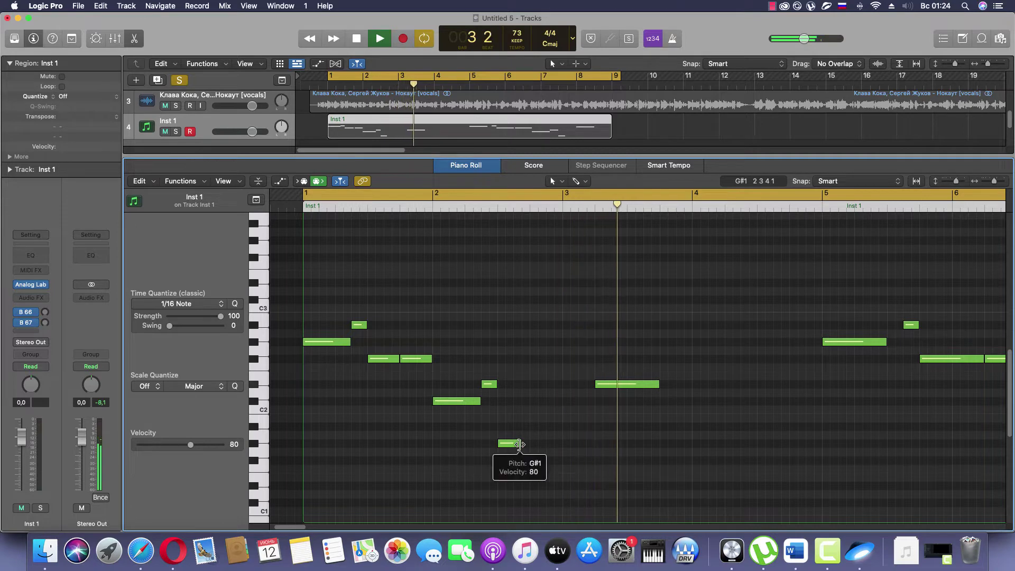
Step: Lengthen the G#1 note to one beat and place the following D#2 note on beat 4 of bar 2, one beat long
drag(519, 444, 526, 445)
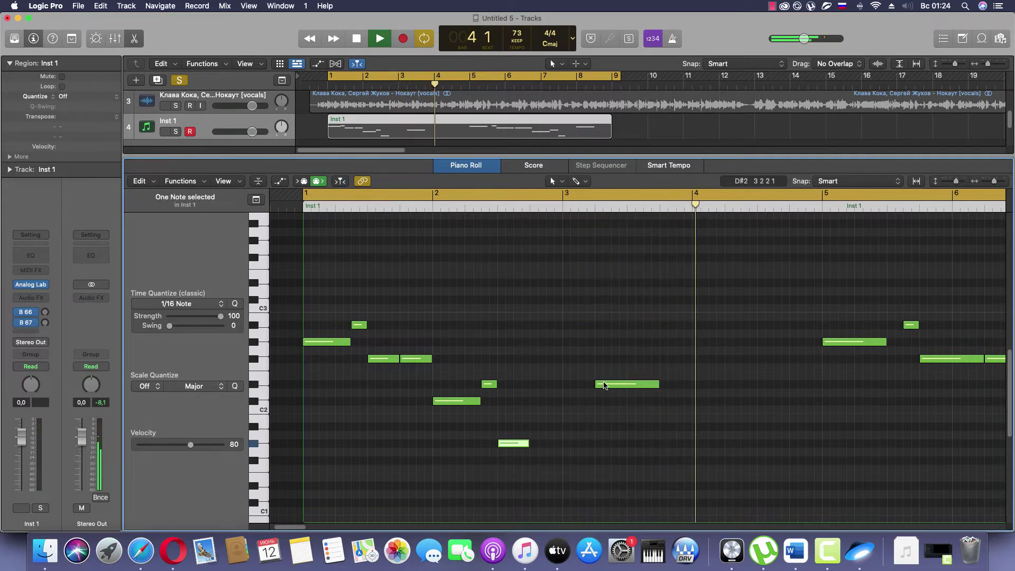
drag(652, 385, 561, 386)
click(601, 413)
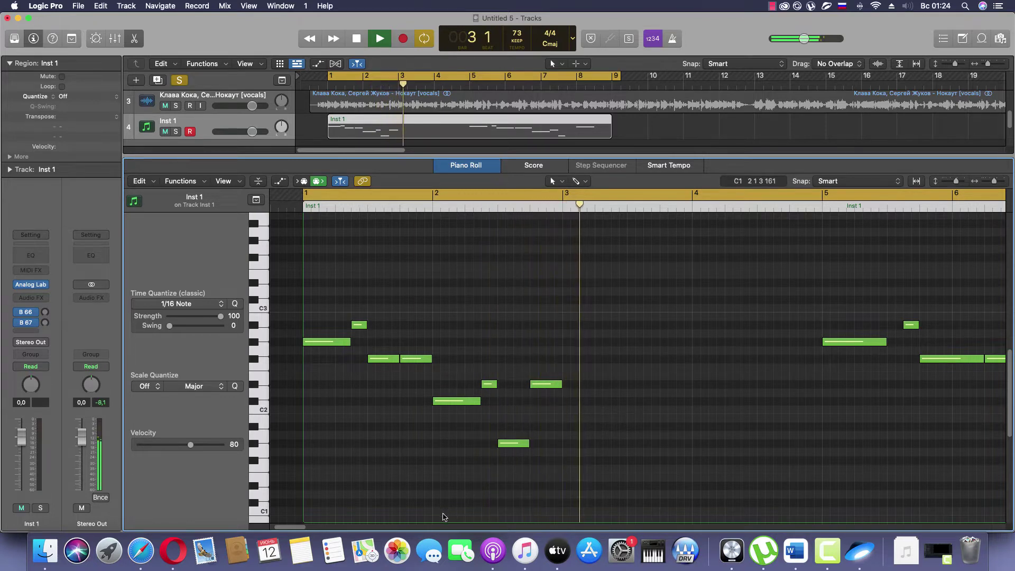
Step: Delete all notes from bar 5 onward and shorten the Inst 1 region to four bars
scroll(292, 527, right, 10)
scroll(294, 525, left, 9)
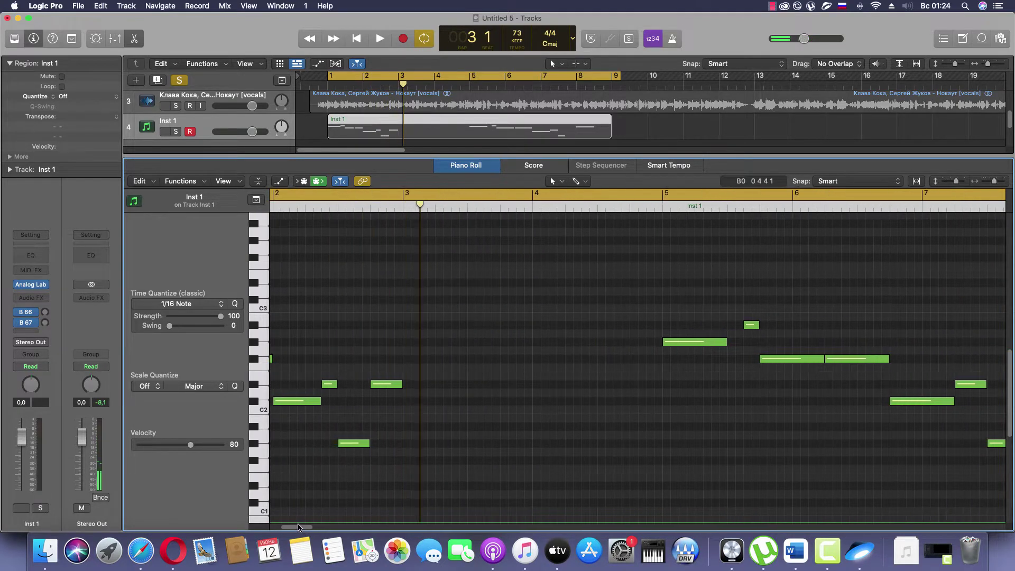
mouse_move(294, 525)
mouse_down()
mouse_move(325, 525)
mouse_move(304, 524)
mouse_move(312, 524)
mouse_up()
drag(426, 290, 882, 506)
click(869, 497)
key(Return)
key(space)
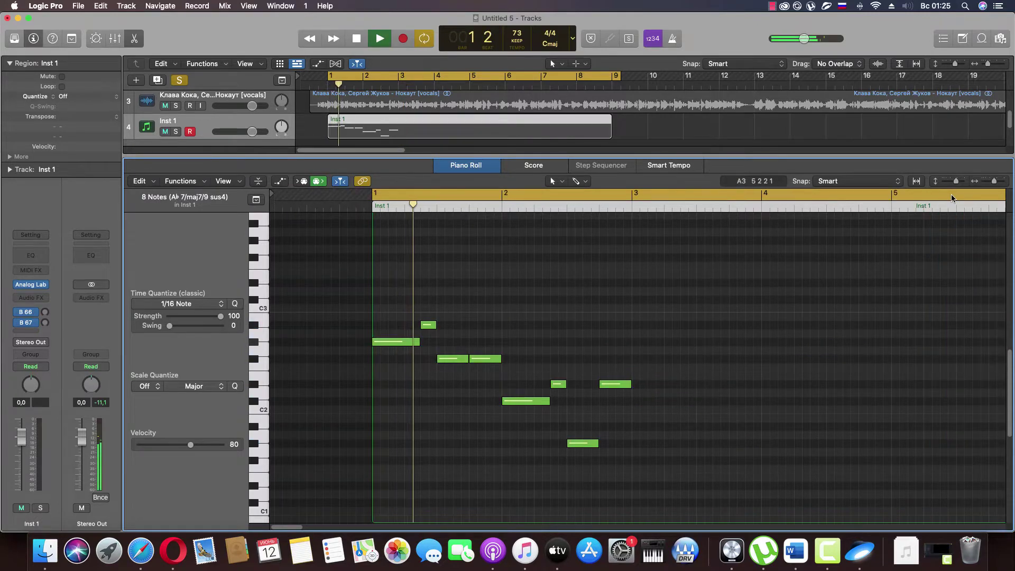
drag(990, 182, 986, 182)
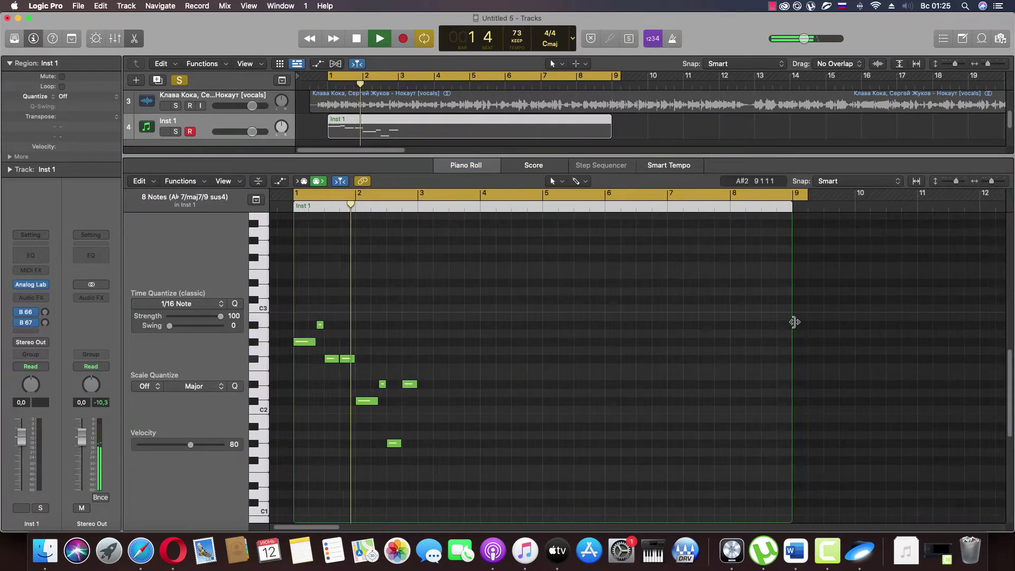
drag(794, 319, 542, 321)
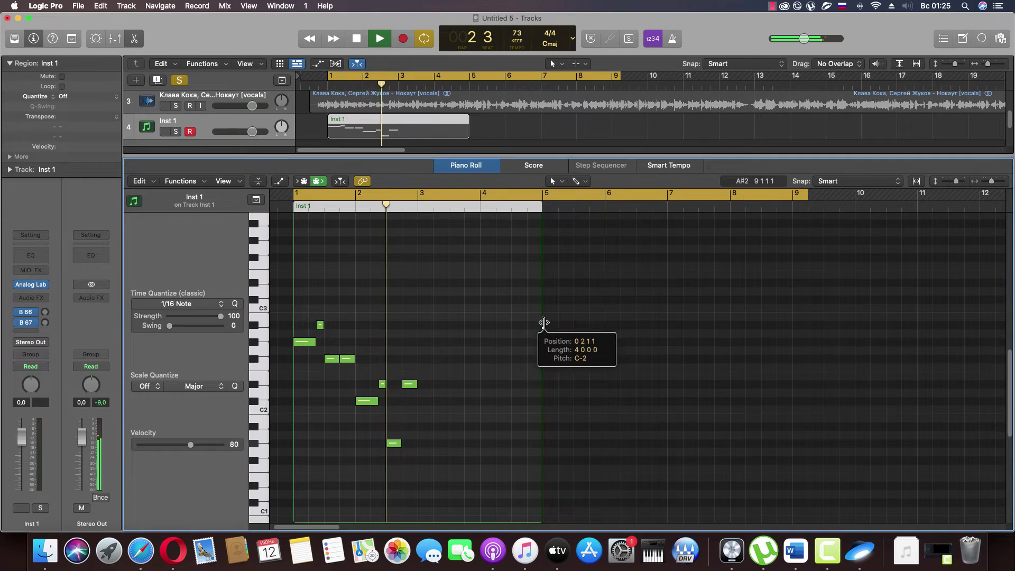
Step: Copy the eight-note phrase to start at bar 3 and raise the last note of the copy to G2
key(super+Right)
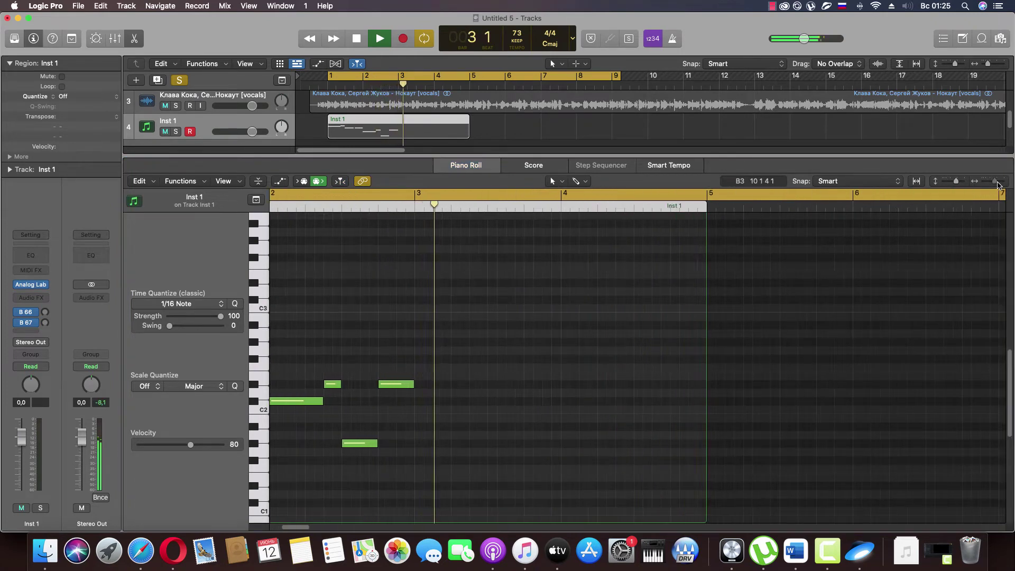
key(Return)
key(space)
drag(575, 468, 297, 319)
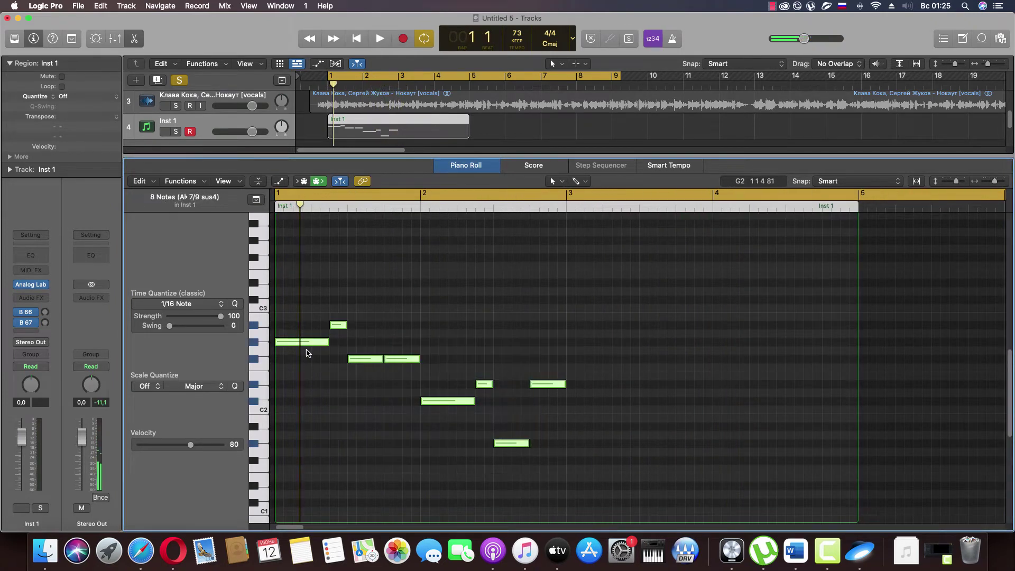
drag(418, 344, 709, 345)
click(632, 410)
key(space)
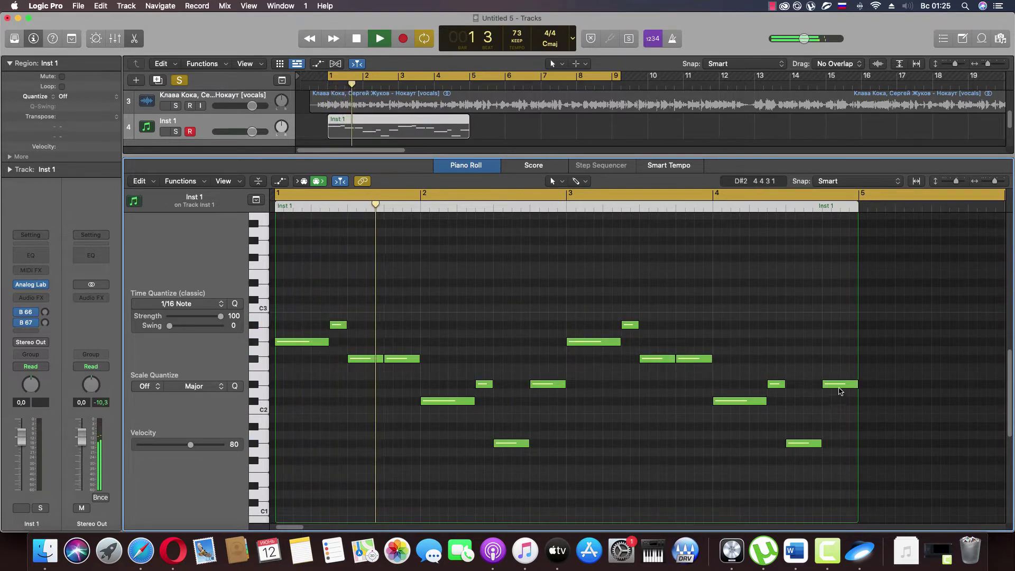
drag(840, 386, 840, 352)
key(space)
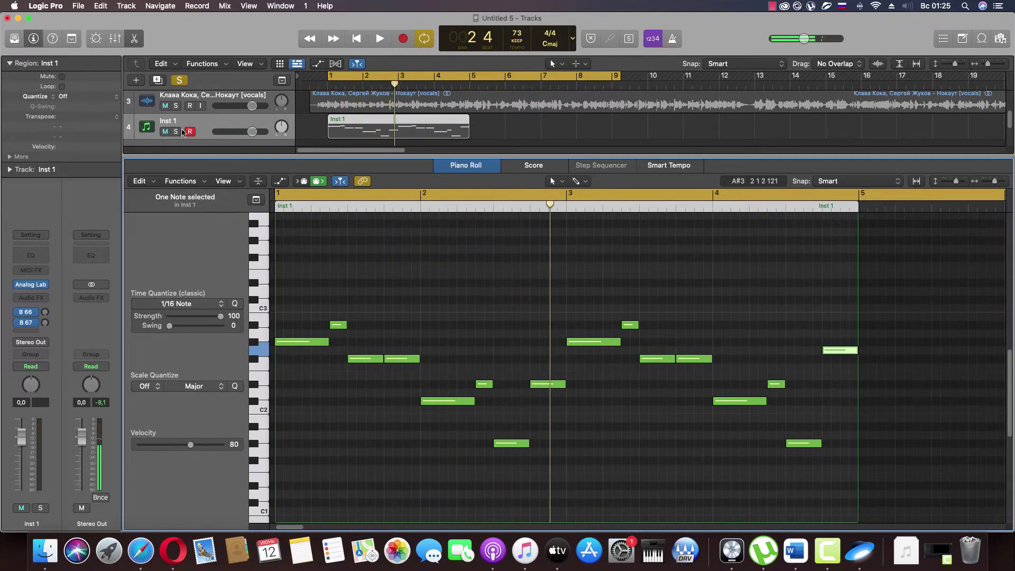
Step: Close the Piano Roll, switch the solo from the [music] track to Inst 1, and start playback
scroll(178, 118, up, 1)
click(134, 38)
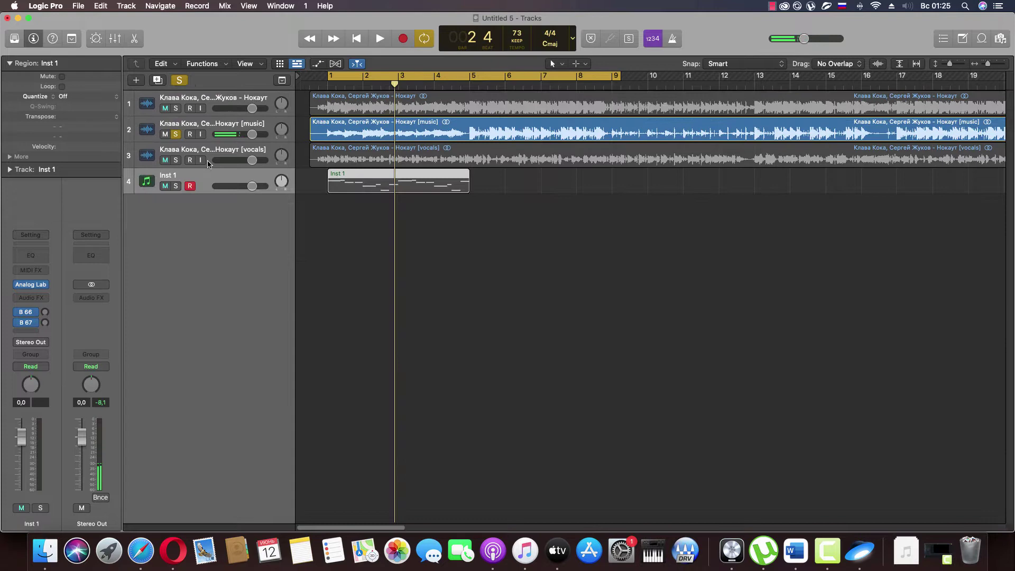
click(175, 135)
click(175, 186)
key(space)
Step: Reopen the Inst 1 region in the Piano Roll and raise both G#1 notes to A1 during playback
double_click(372, 182)
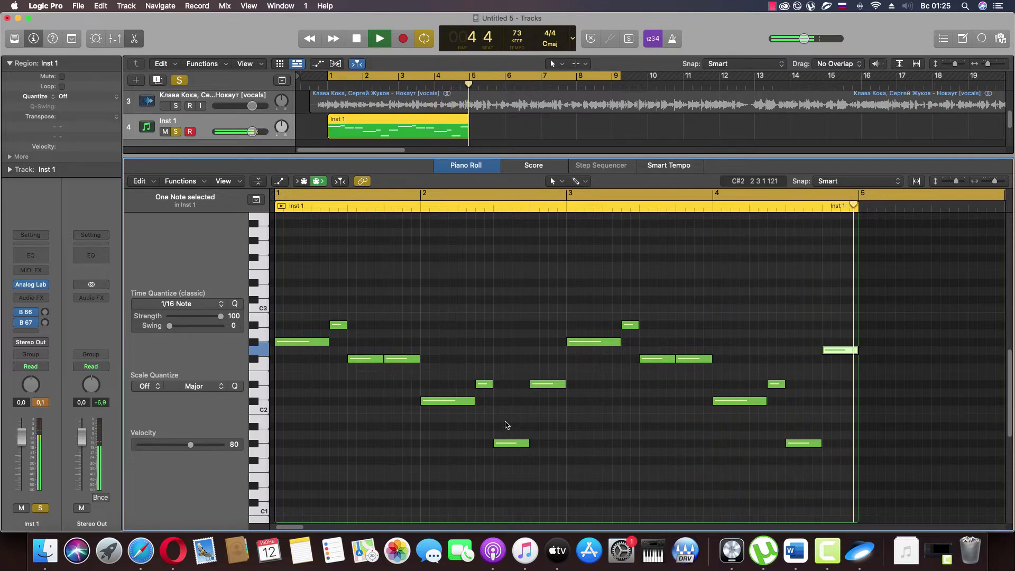
click(573, 440)
key(Return)
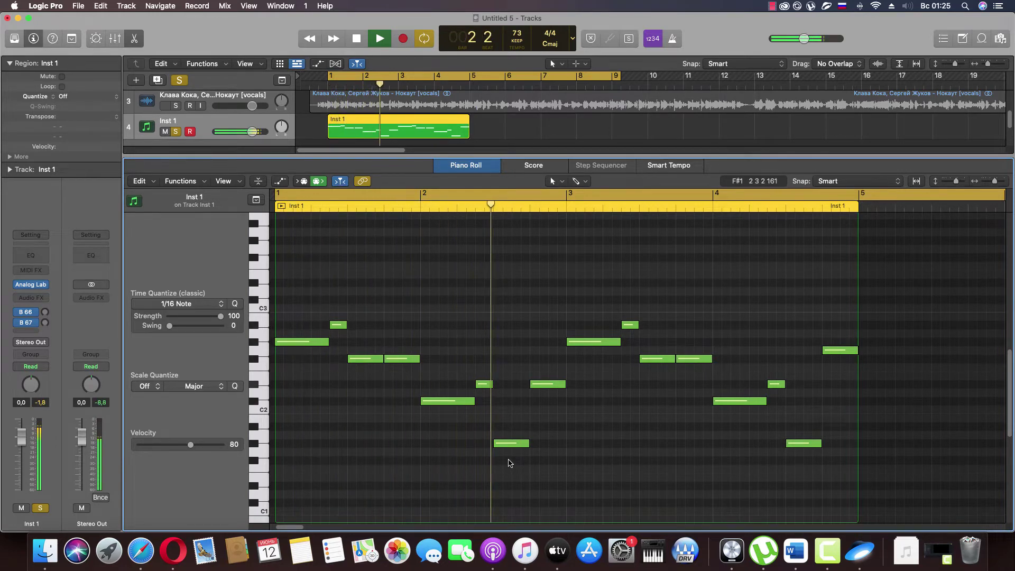
drag(507, 460, 804, 435)
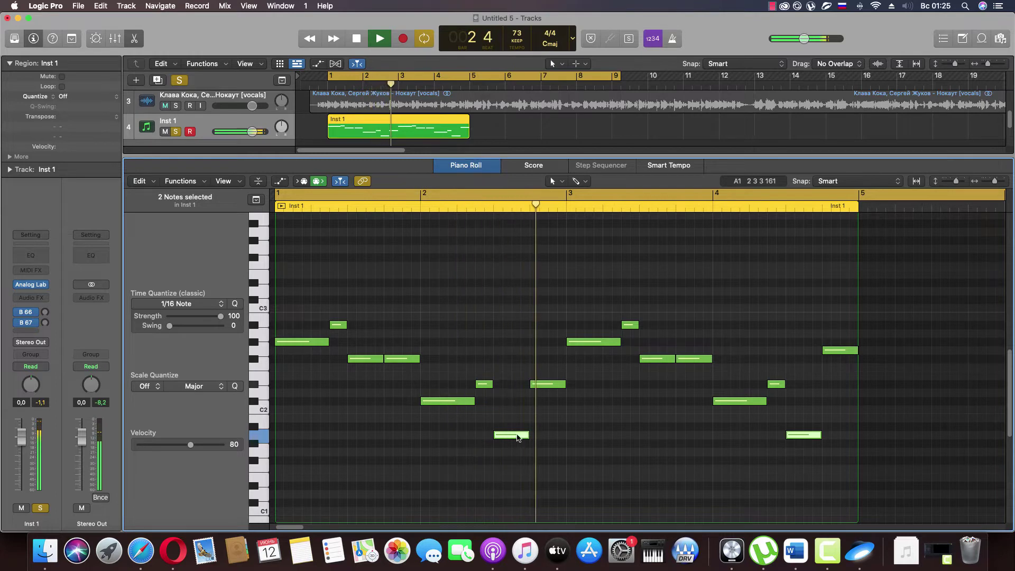
Step: Try the two low A1 notes at B1 and C2, and set them back to A1
drag(515, 434, 517, 422)
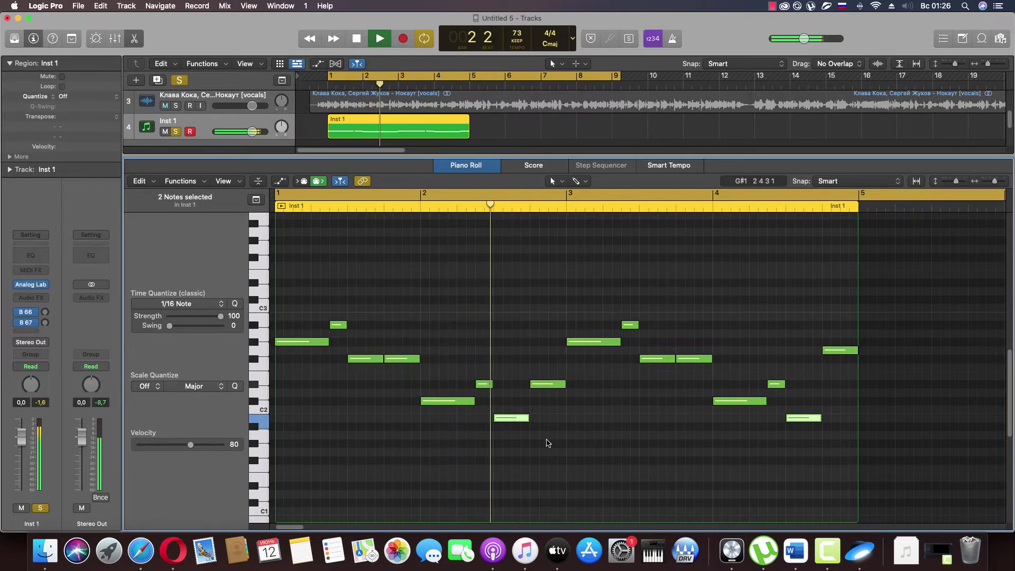
drag(516, 419, 515, 414)
mouse_move(510, 413)
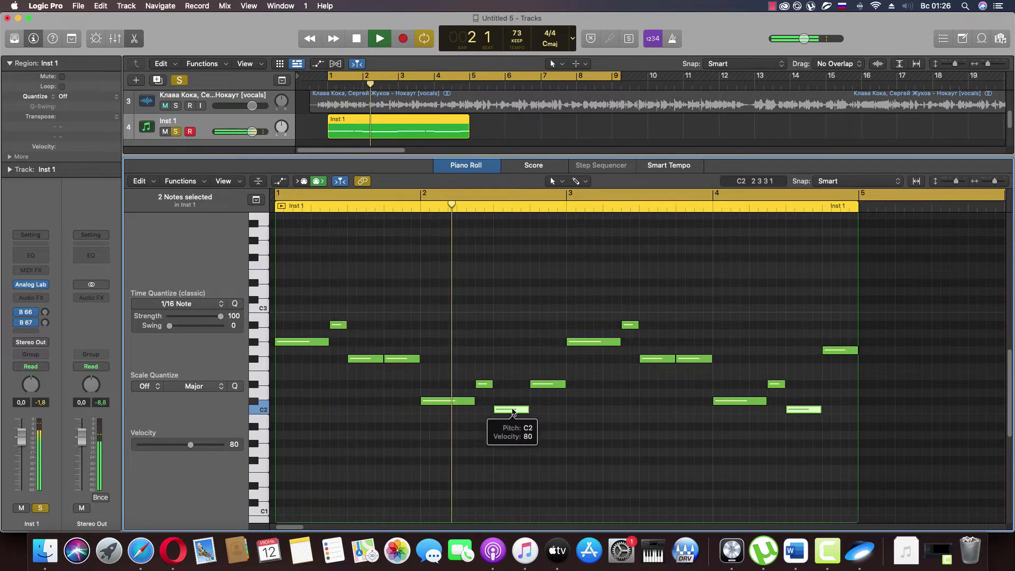
drag(512, 412, 511, 442)
key(Return)
Step: Close the Piano Roll, switch the solo from Inst 1 to the [music] track, and play from bar 1
click(134, 38)
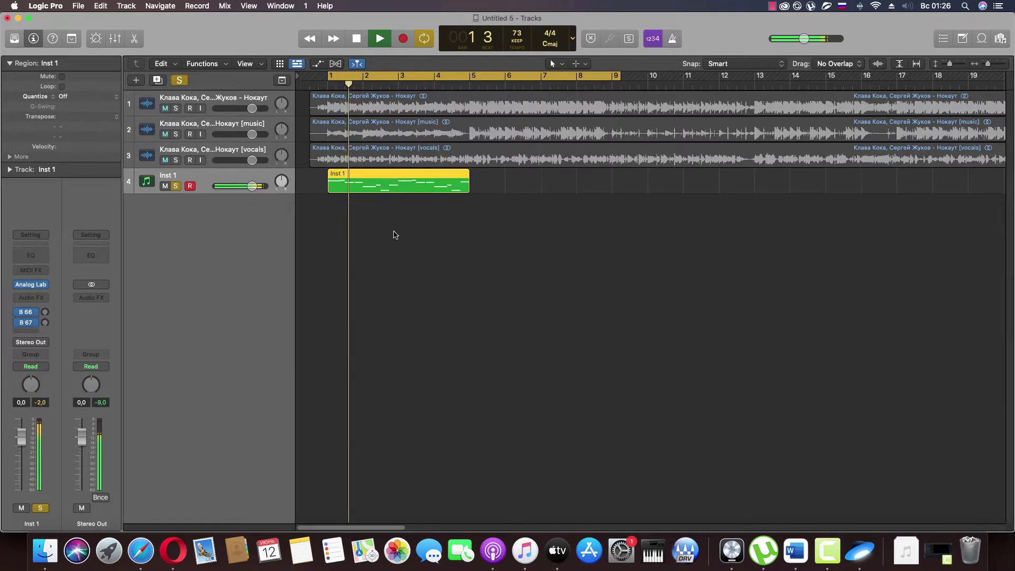
click(193, 130)
key(space)
click(176, 186)
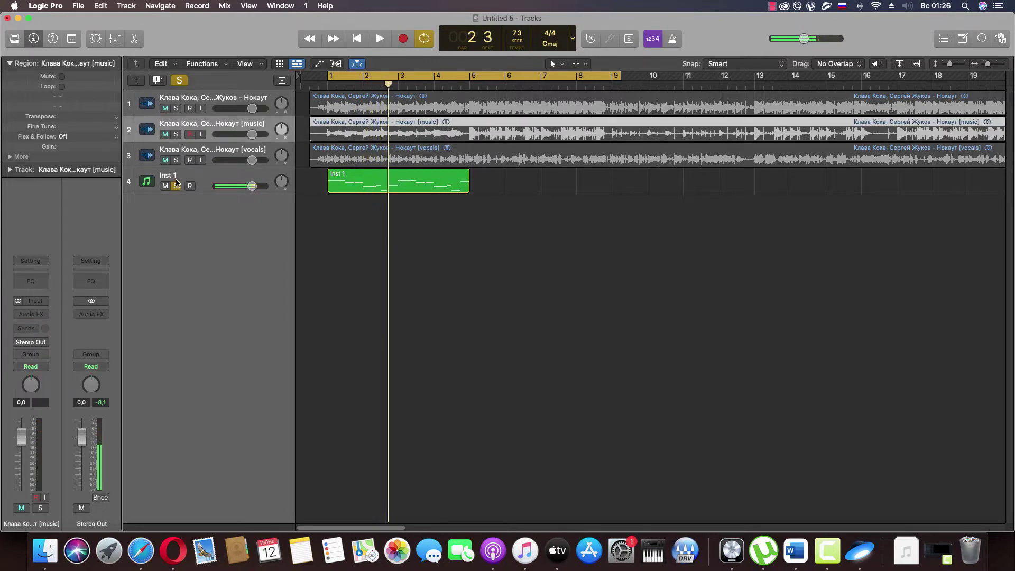
click(176, 133)
key(space)
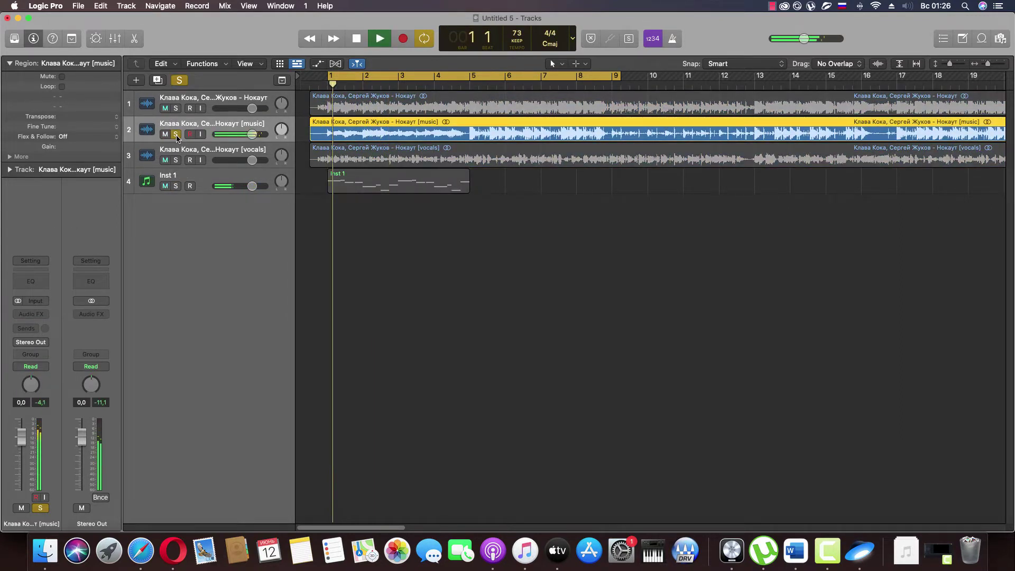
Step: Follow the Inst 1 notes in the Piano Roll while the [music] track plays, and close the editor
double_click(423, 182)
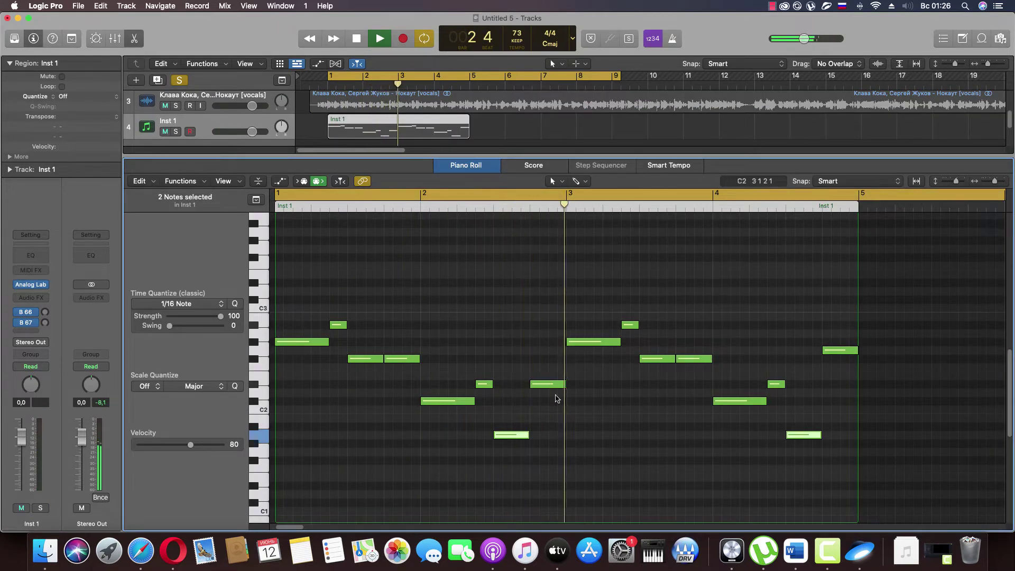
key(space)
click(134, 40)
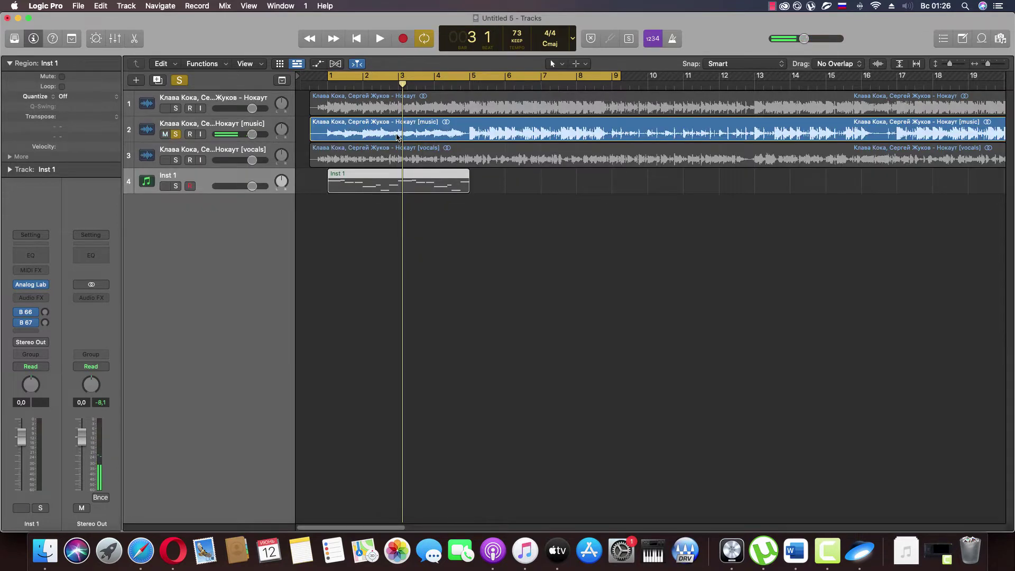
Step: Copy the [music] region onto a new audio track starting at bar 1 and trim the copy to end at bar 5
key(alt+super+a)
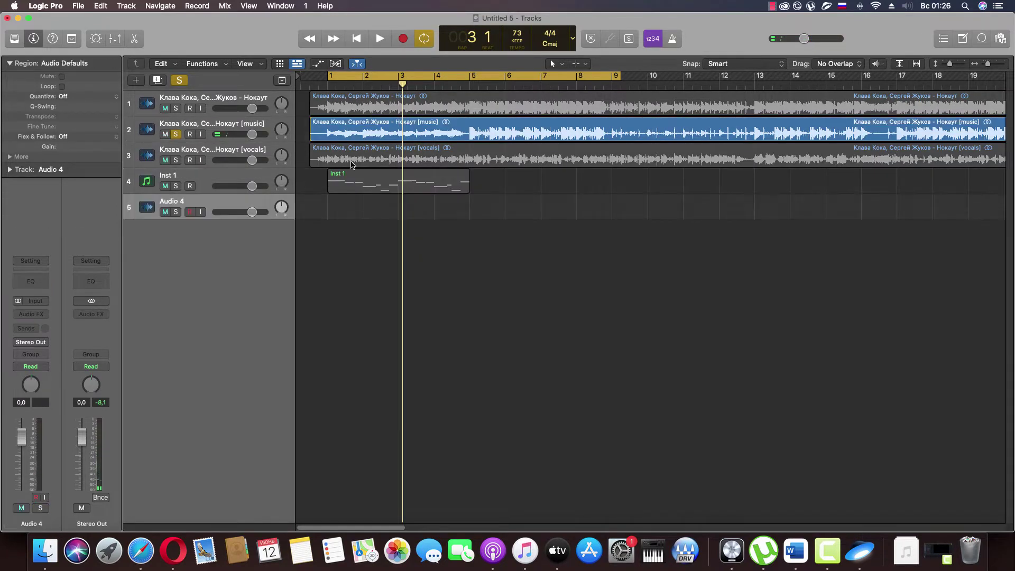
drag(421, 138, 328, 211)
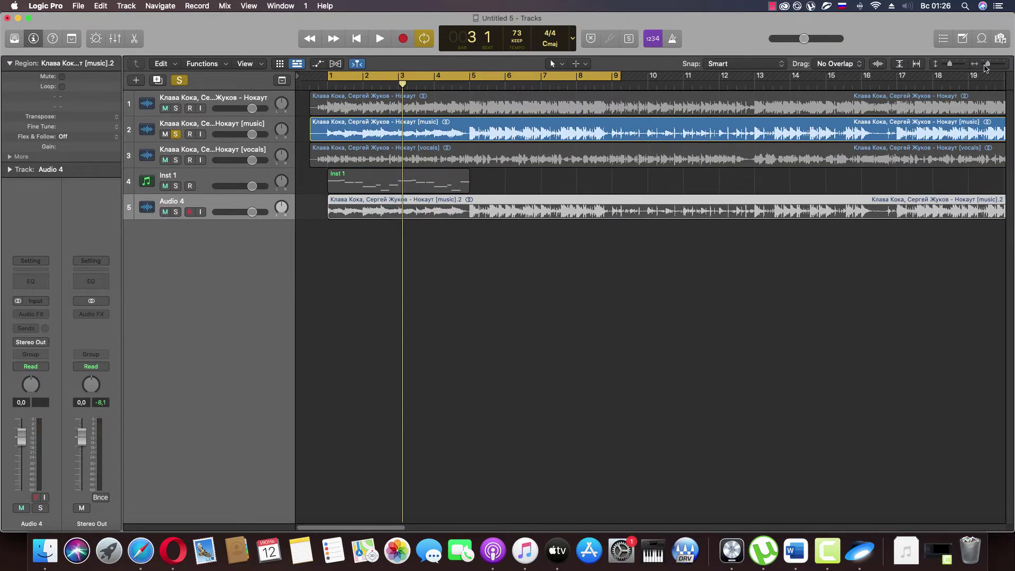
drag(986, 64, 983, 65)
drag(760, 210, 347, 211)
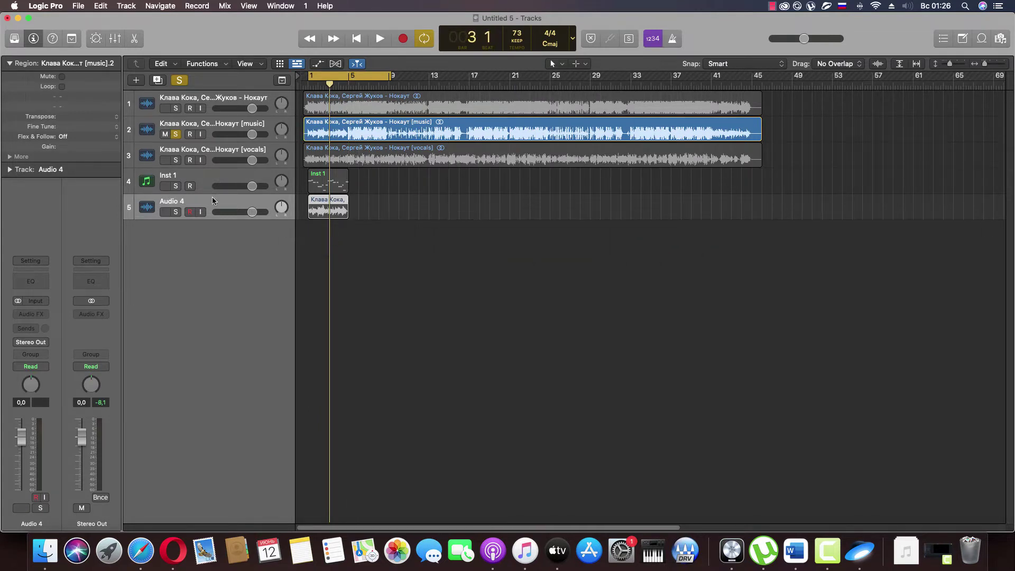
Step: Switch the solo from the [music] track to Audio 4, play it, and briefly open its region in the audio editor
click(176, 134)
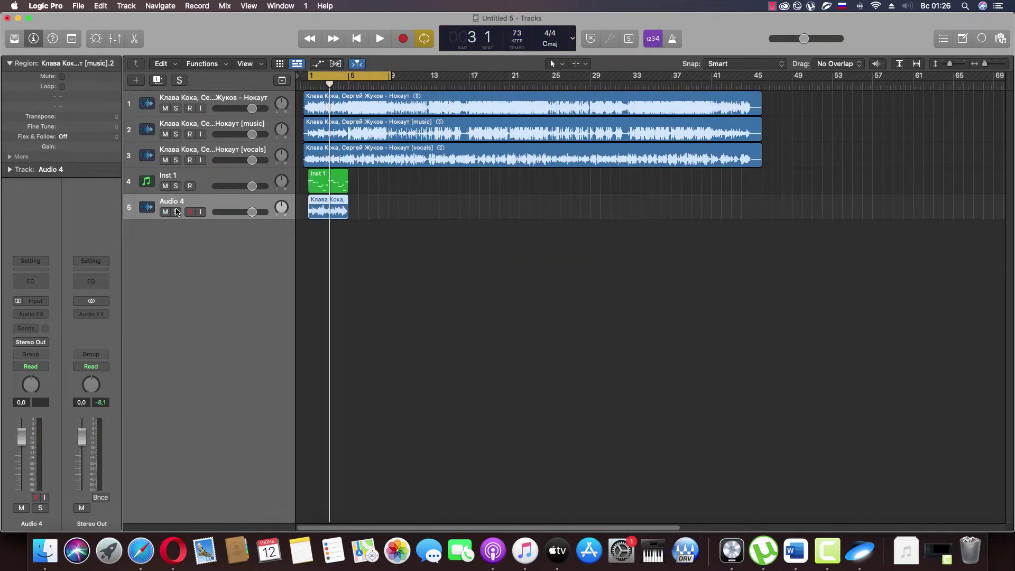
click(176, 212)
key(space)
double_click(332, 212)
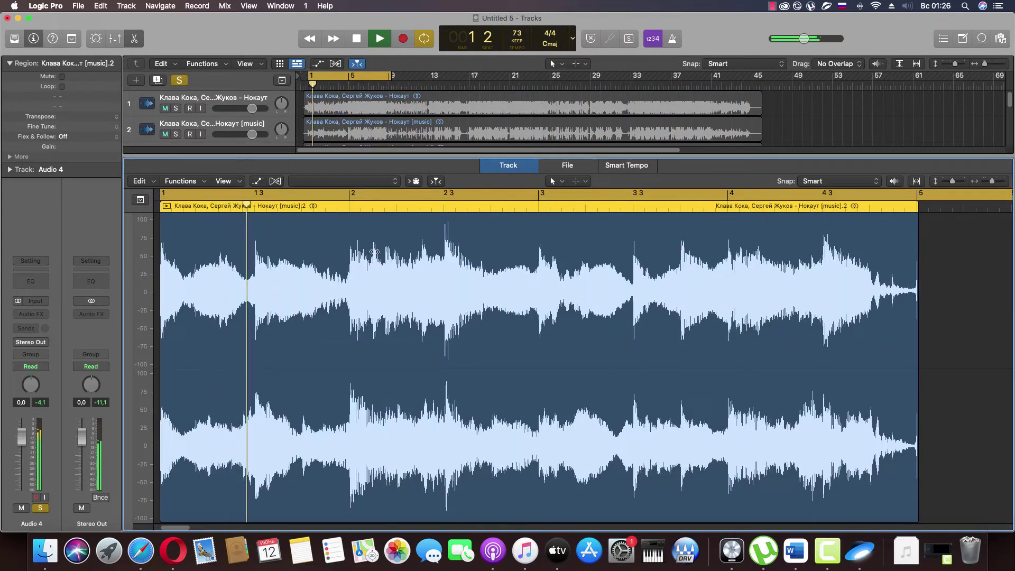
key(e)
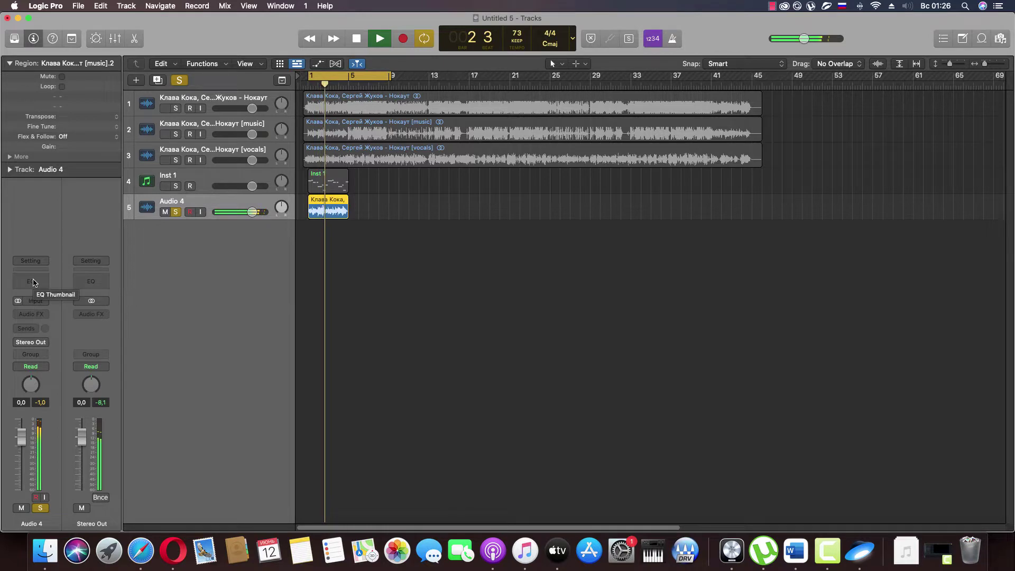
Step: Add a Channel EQ to Audio 4 with the high cut at 240 Hz, 24 dB/Oct, and close the plug-in
click(51, 289)
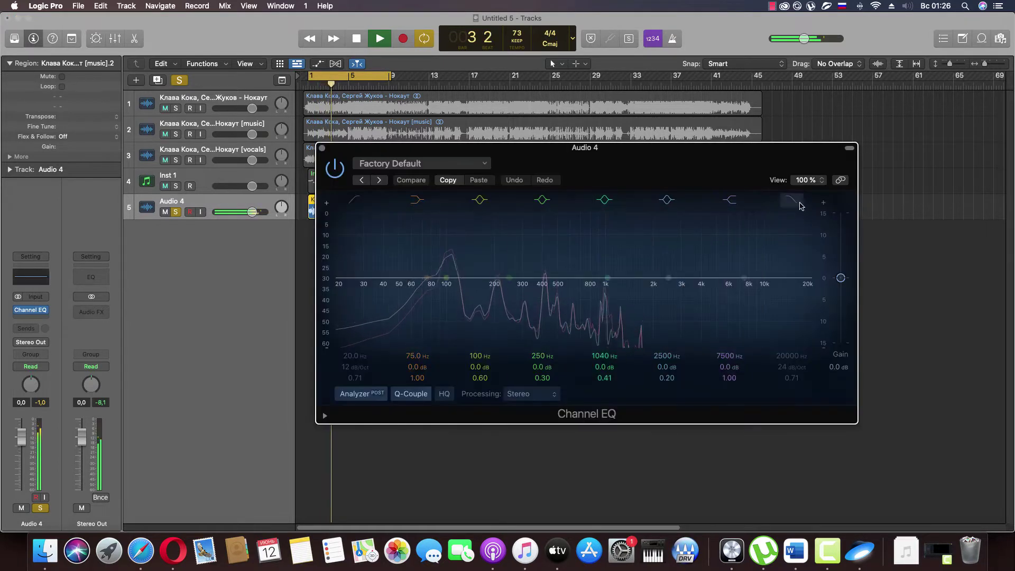
drag(811, 290, 509, 288)
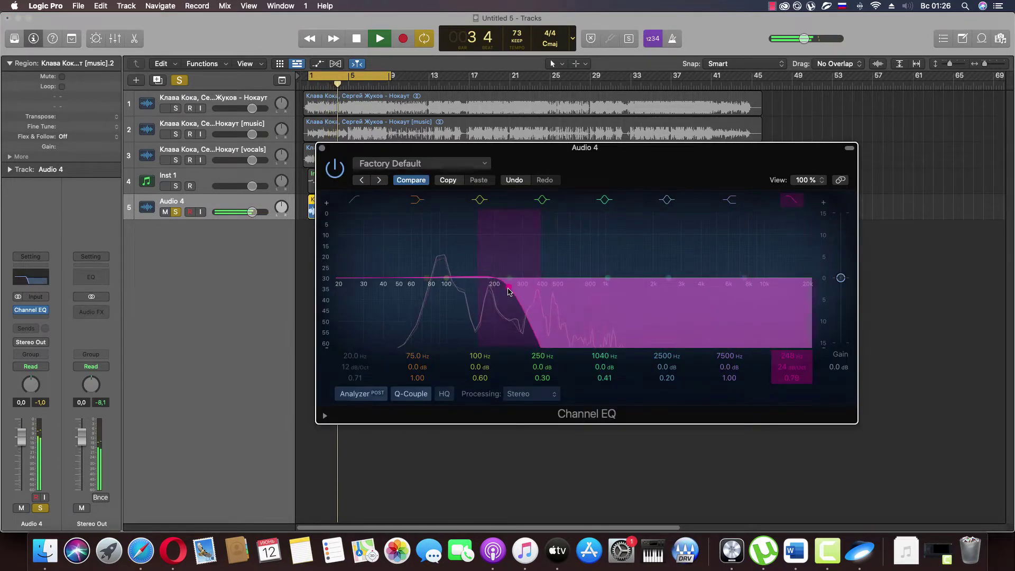
click(322, 148)
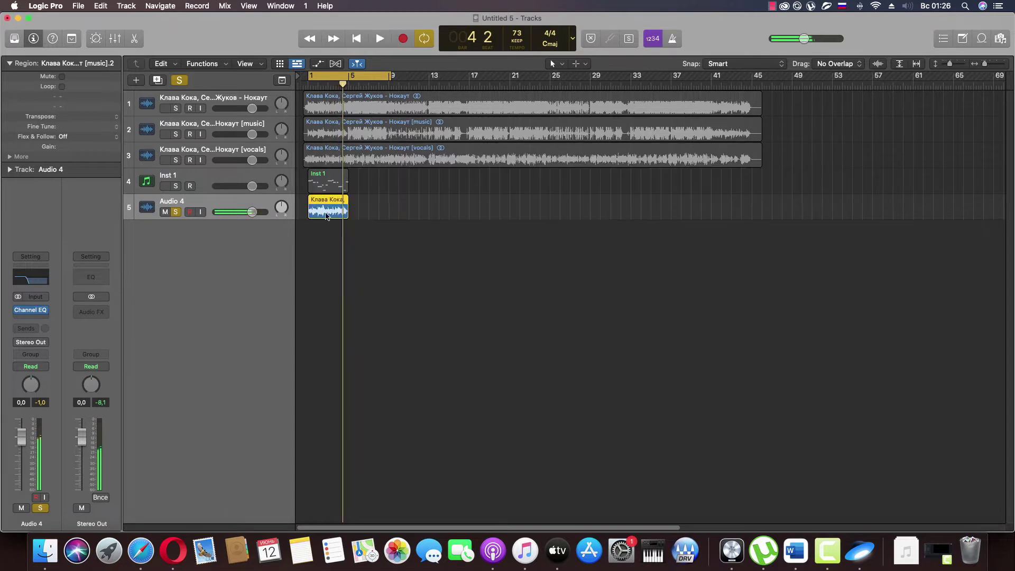
Step: Open the Audio 4 region in the audio editor, turn on Flex for the track, and set the mode to Flex Pitch
double_click(326, 211)
click(273, 181)
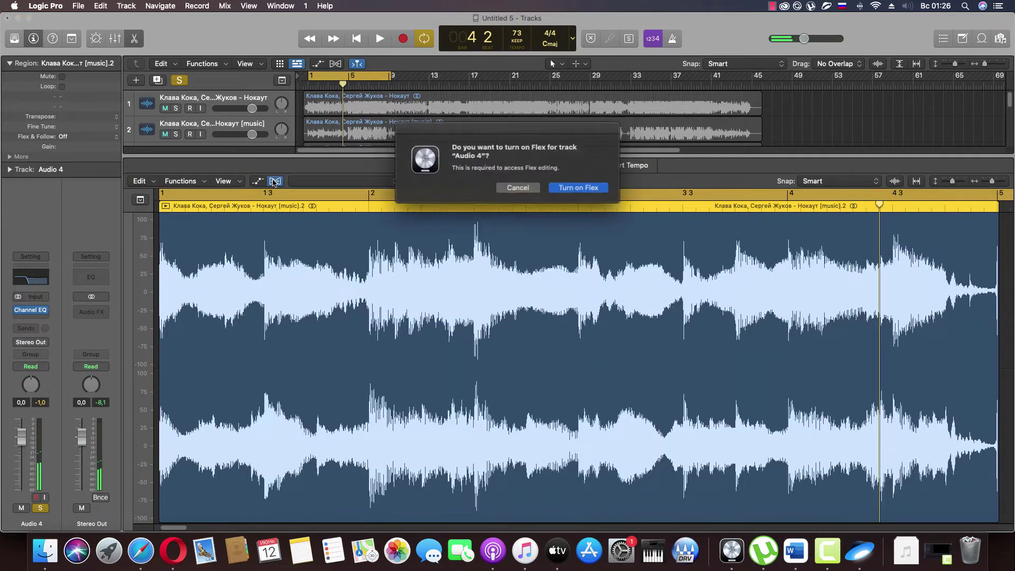
click(592, 185)
click(393, 181)
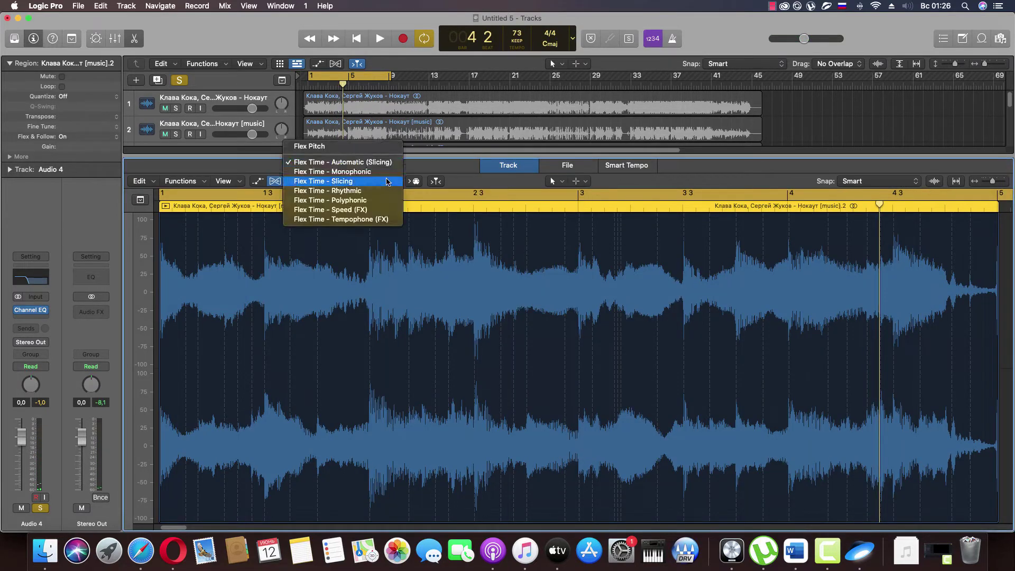
click(377, 150)
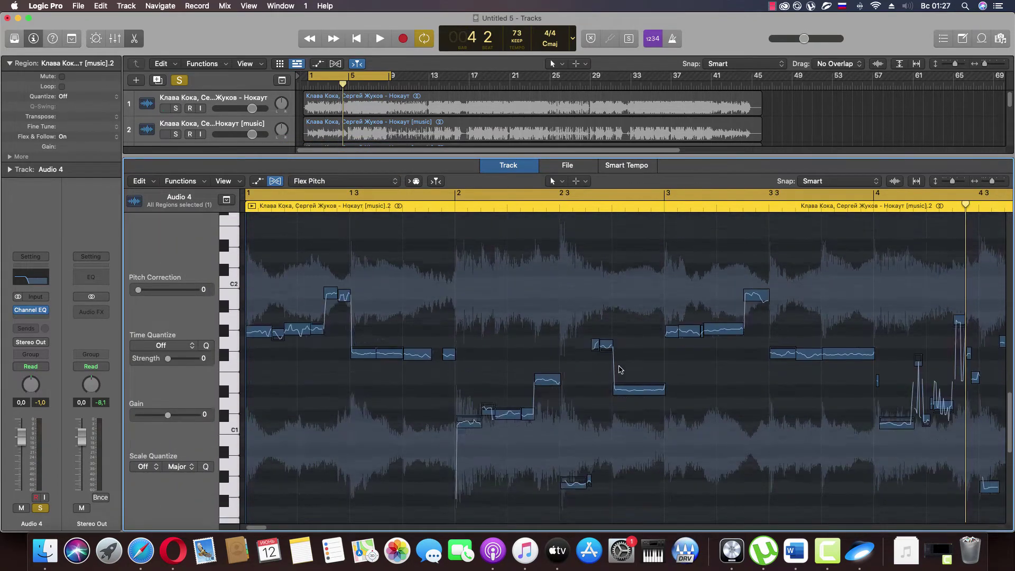
Step: Play the Audio 4 region and examine its Flex Pitch notes between C1 and C2
key(space)
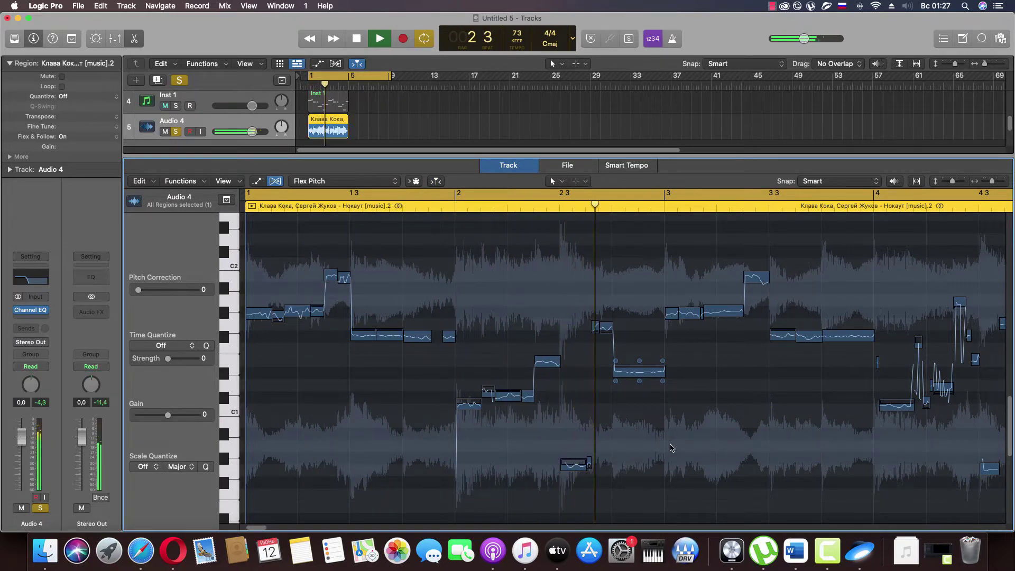
key(Return)
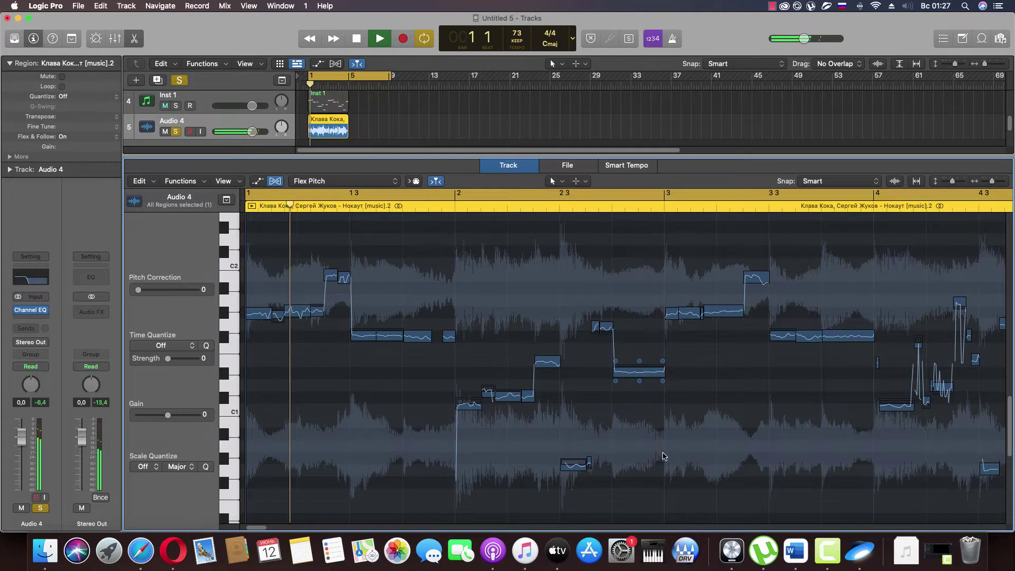
scroll(664, 455, down, 2)
scroll(664, 455, down, 2)
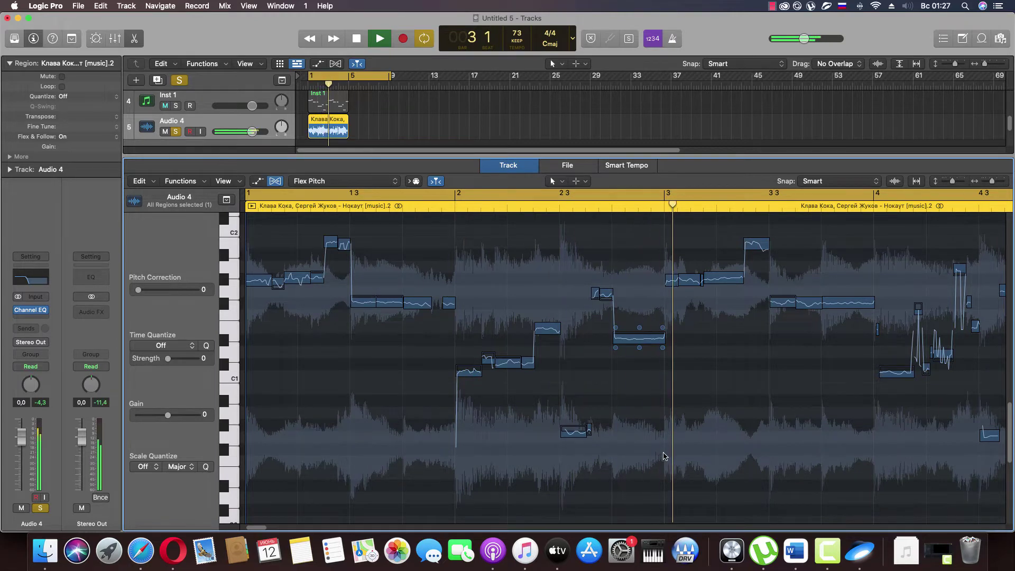
scroll(661, 458, up, 5)
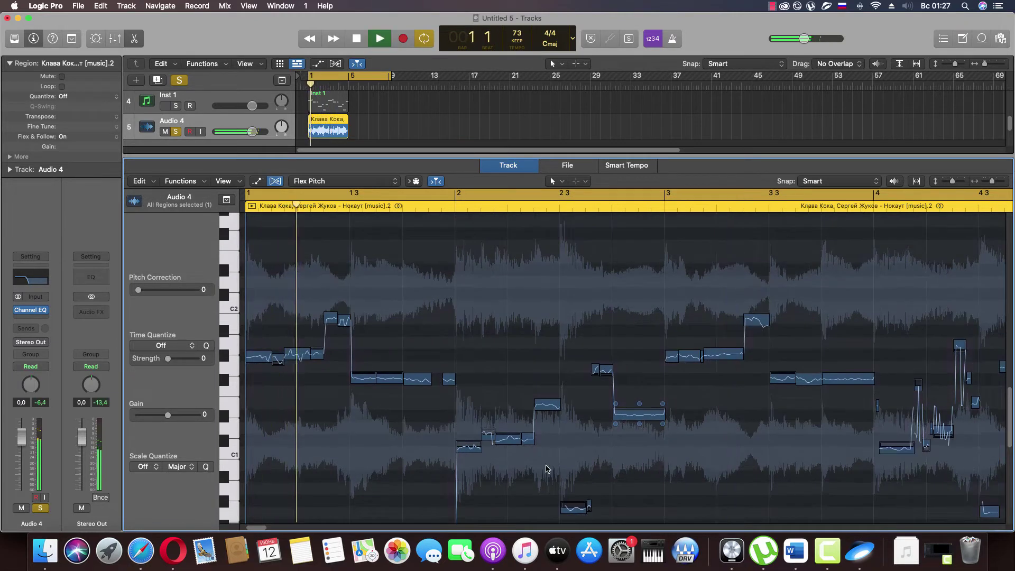
scroll(550, 473, down, 3)
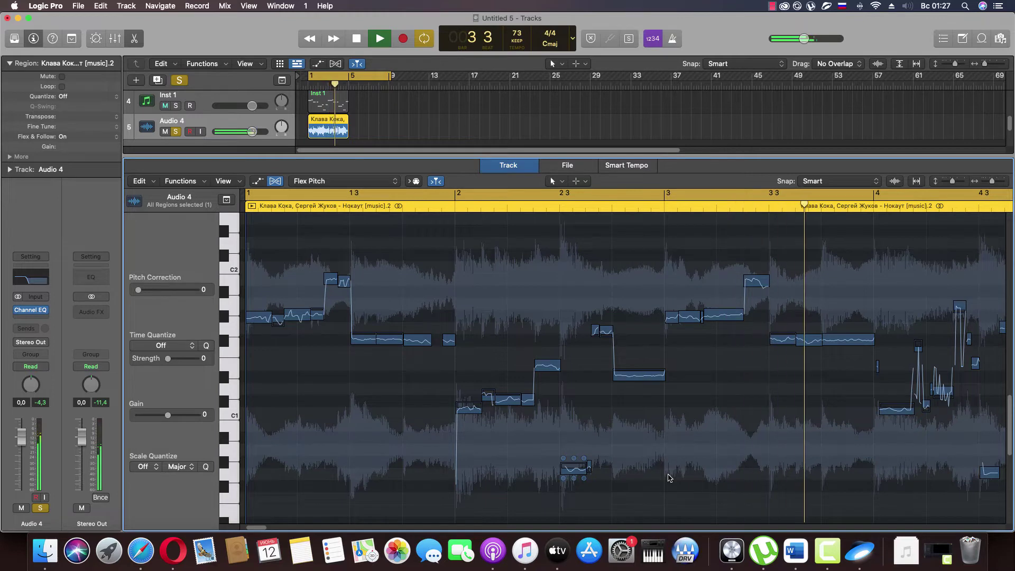
key(space)
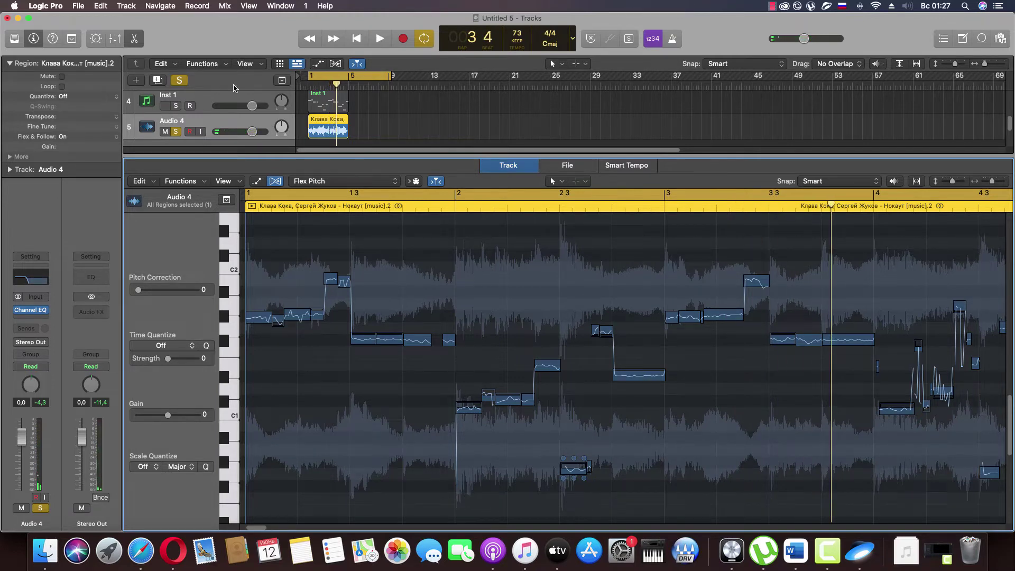
Step: Open the Inst 1 region in the Piano Roll in place of the audio editor and switch the solo from Audio 4 to Inst 1
click(133, 39)
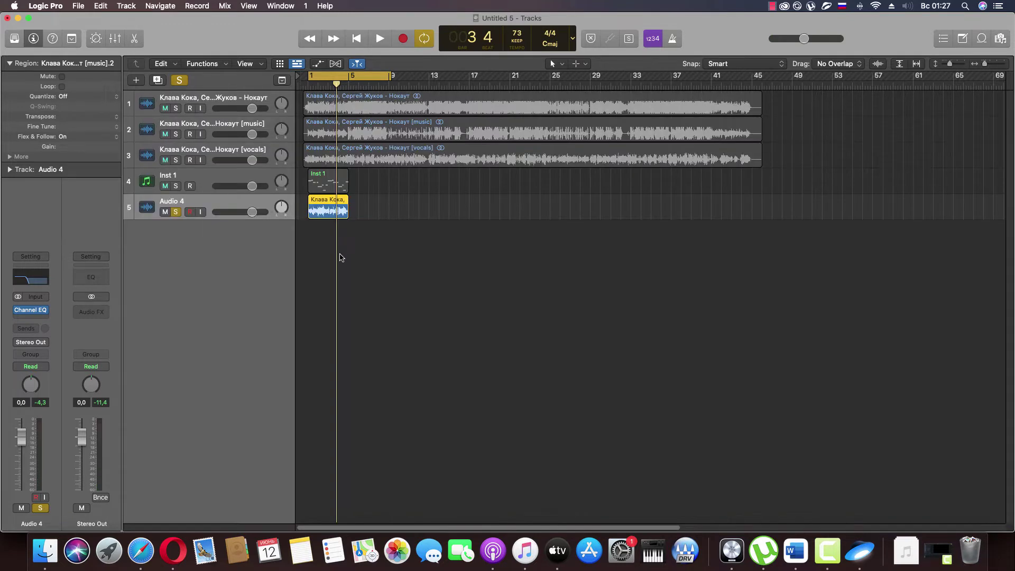
double_click(328, 184)
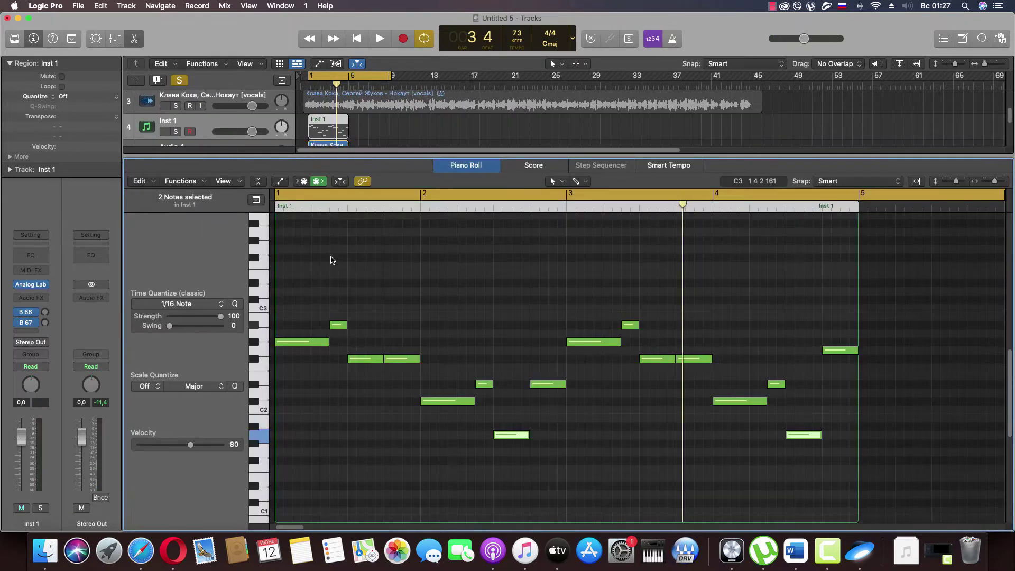
scroll(174, 130, down, 2)
click(176, 134)
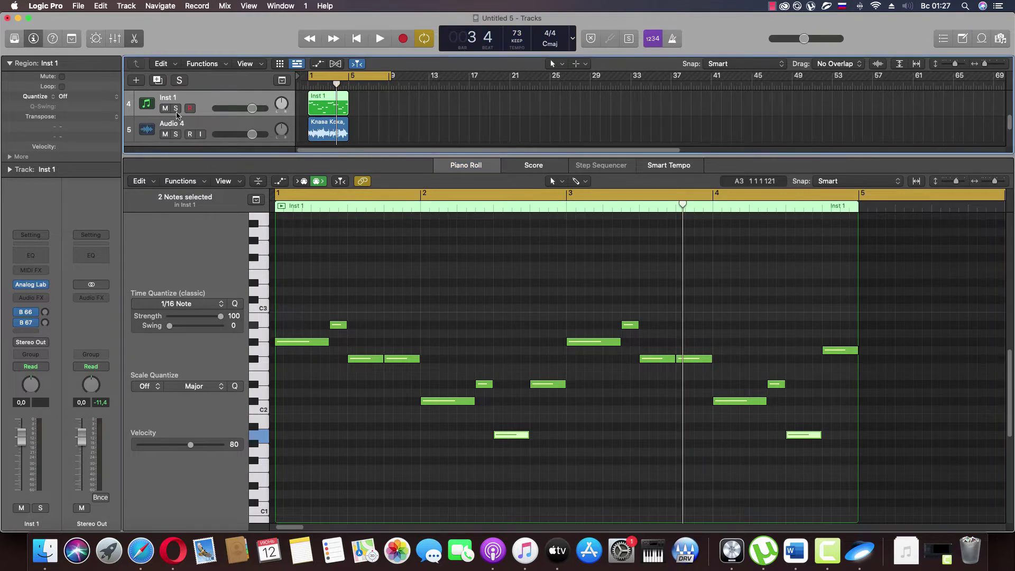
click(176, 109)
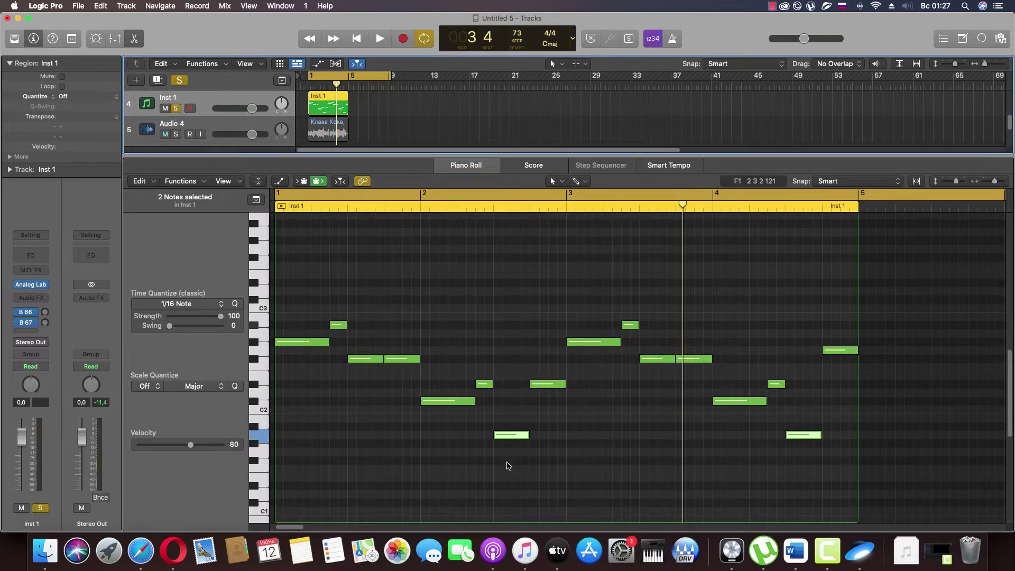
Step: Move the two low A1 notes to G2, comparing them with G1 while the part plays
drag(506, 441, 508, 351)
key(space)
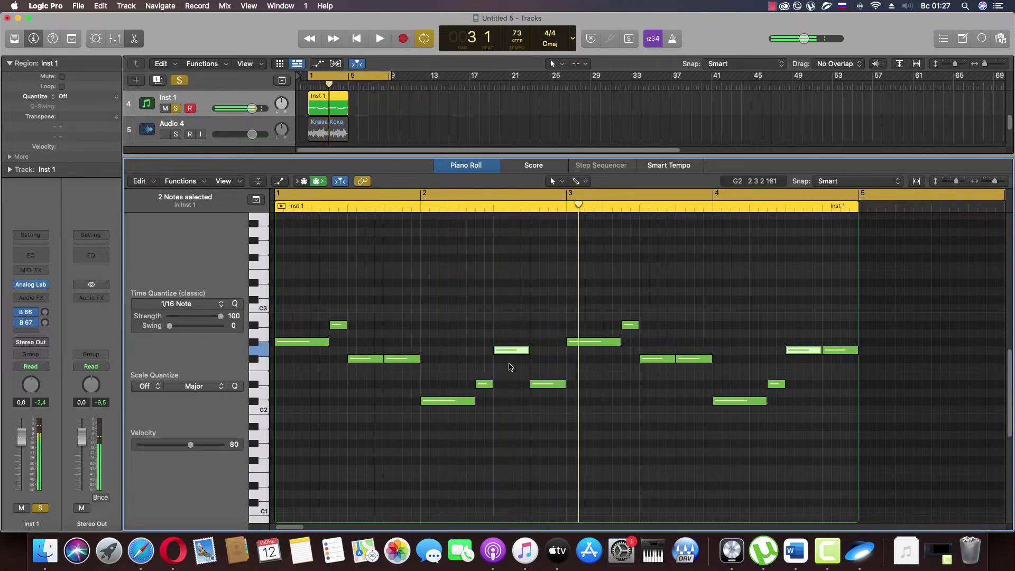
drag(507, 357, 509, 452)
scroll(539, 452, down, 2)
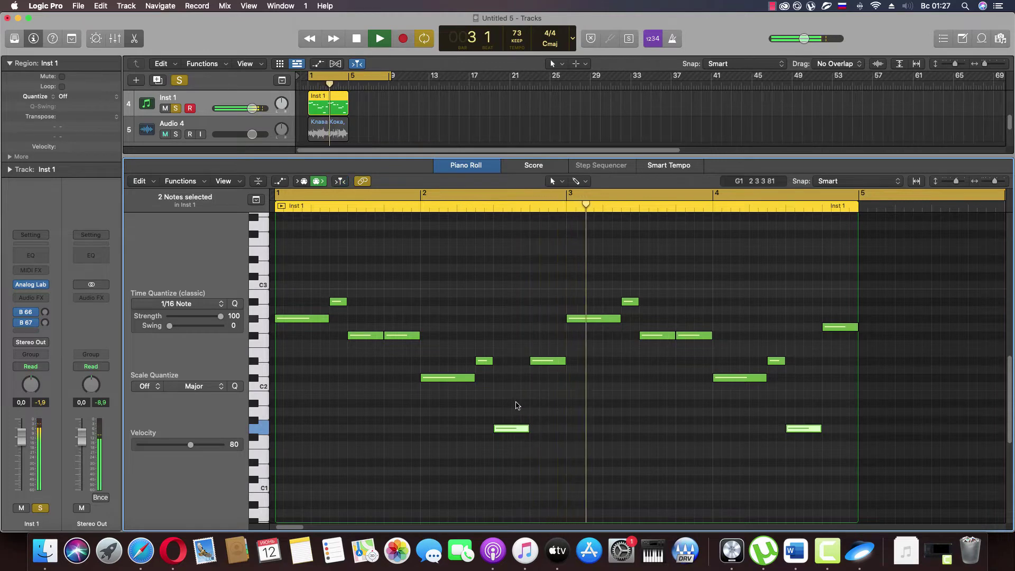
drag(516, 431, 515, 332)
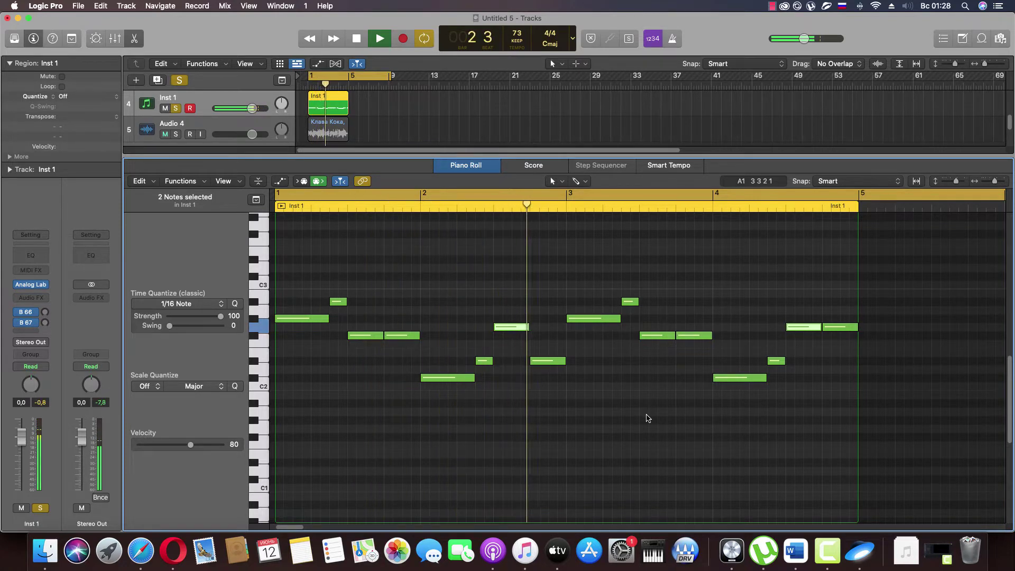
Step: Delete the last G2 note at the end of bar 4 and play the part again
click(664, 415)
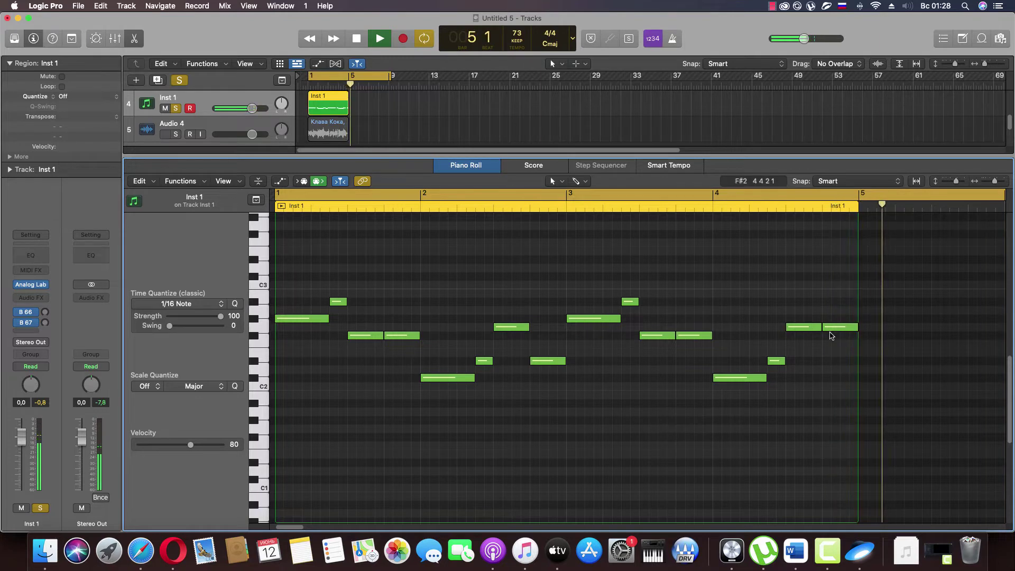
key(space)
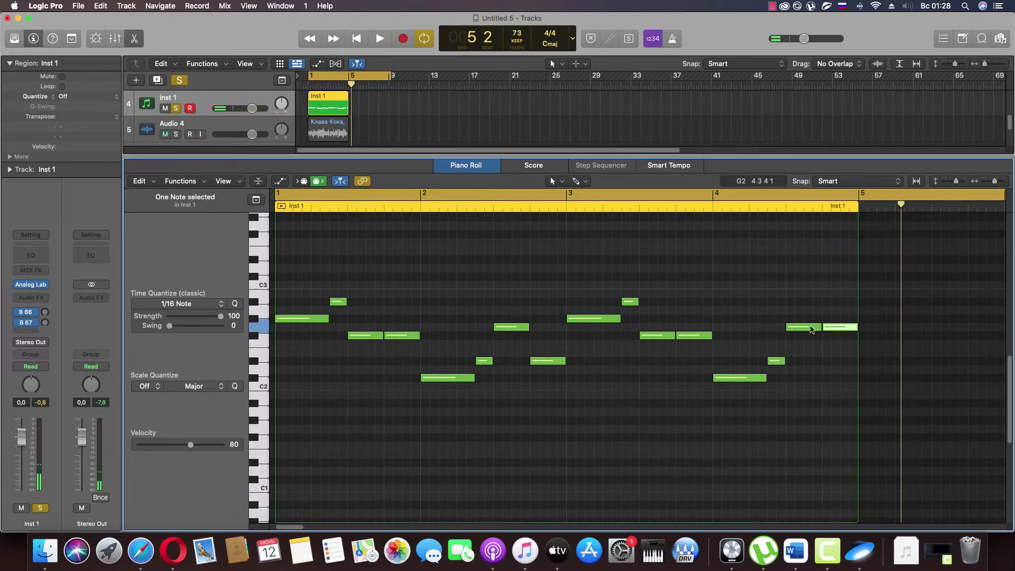
key(space)
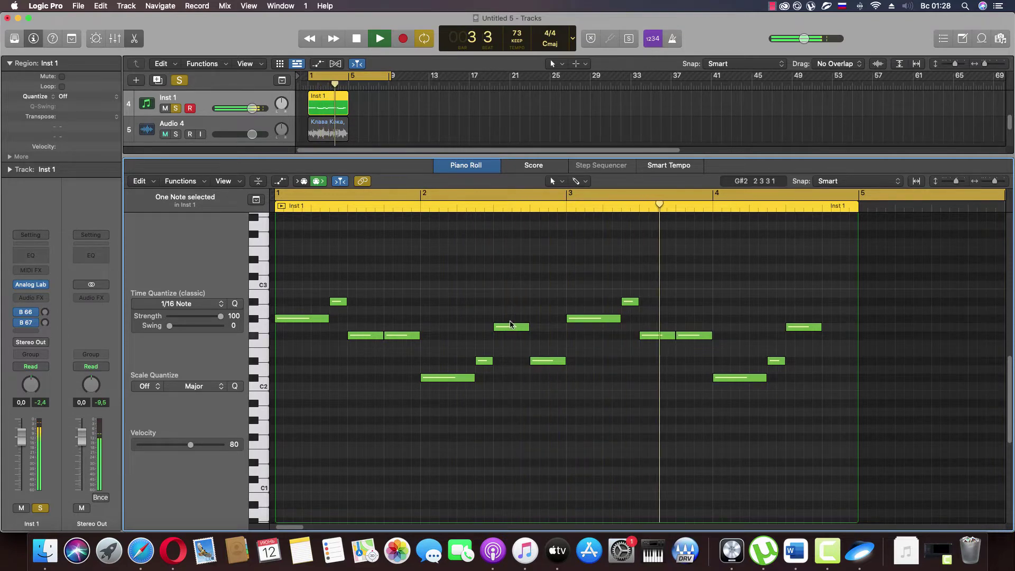
Step: Try the G2 note in bar 2 at F#2 during playback, and raise it to G#2
key(space)
mouse_move(512, 327)
mouse_down()
mouse_move(512, 438)
mouse_move(512, 336)
mouse_up()
key(space)
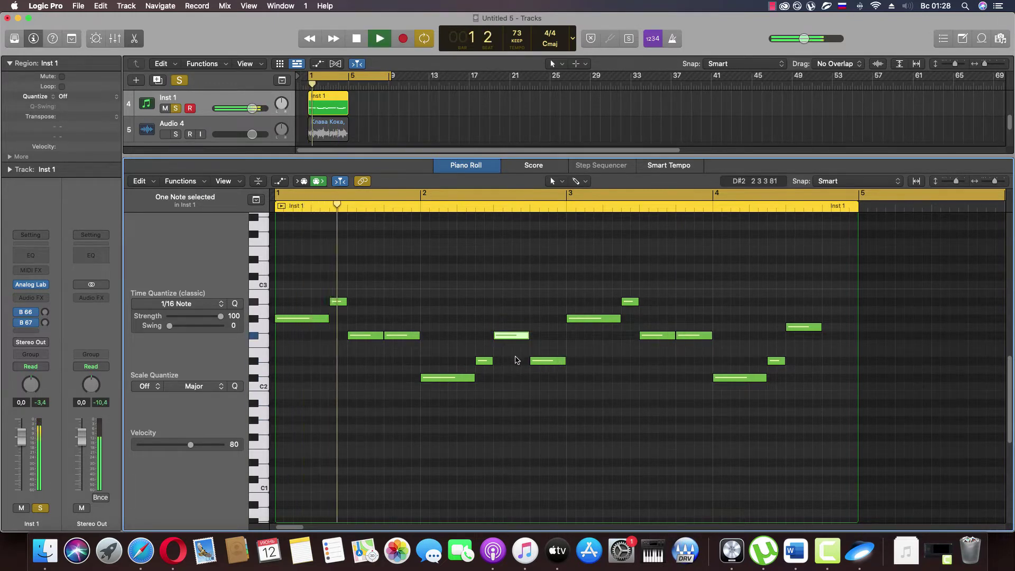
click(517, 359)
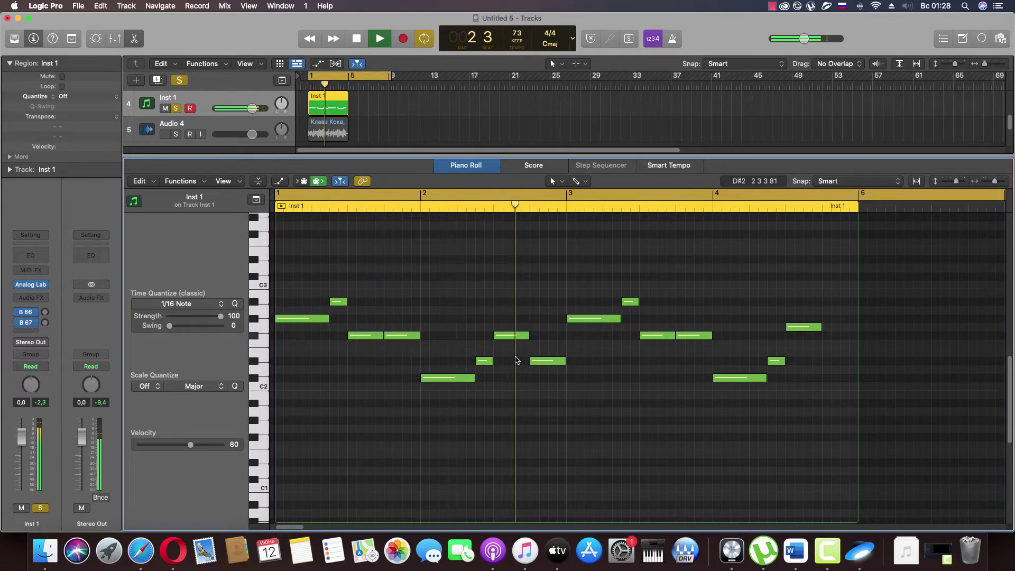
drag(511, 337, 512, 326)
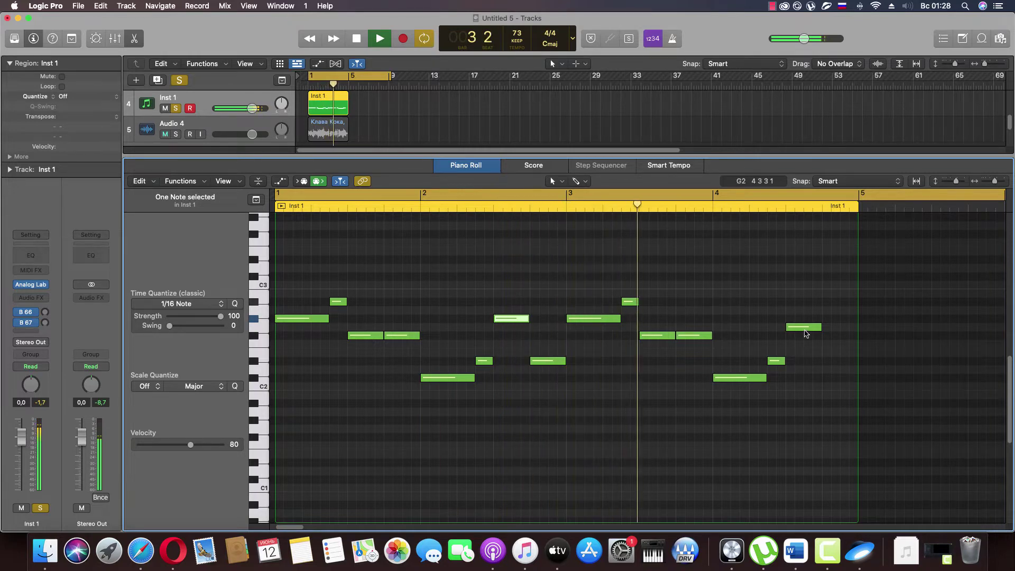
Step: Raise the G2 note in bar 4 to G#2, lengthen it nearly to the end of the bar, and listen to the part
mouse_move(805, 333)
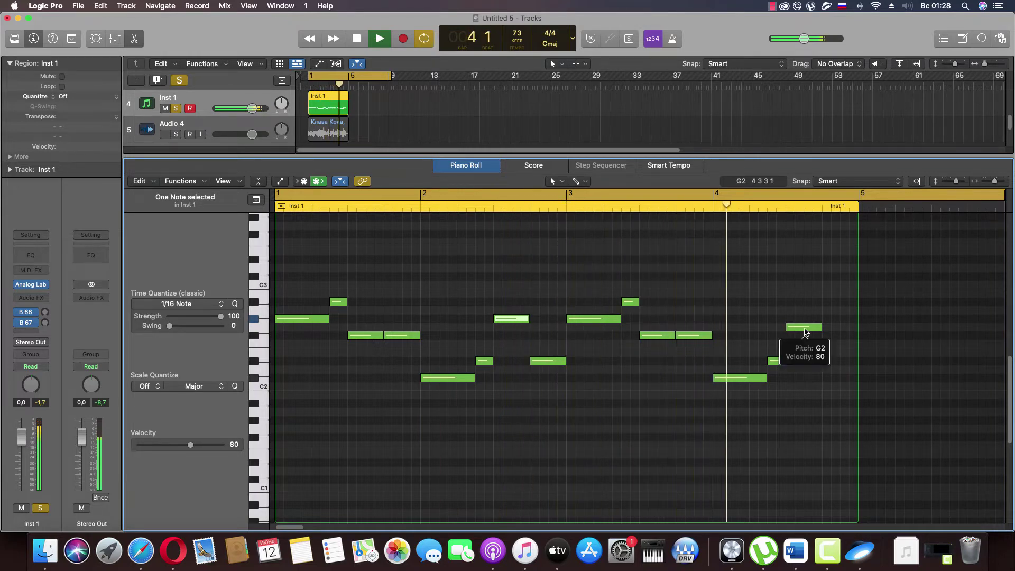
drag(804, 332, 848, 319)
click(799, 412)
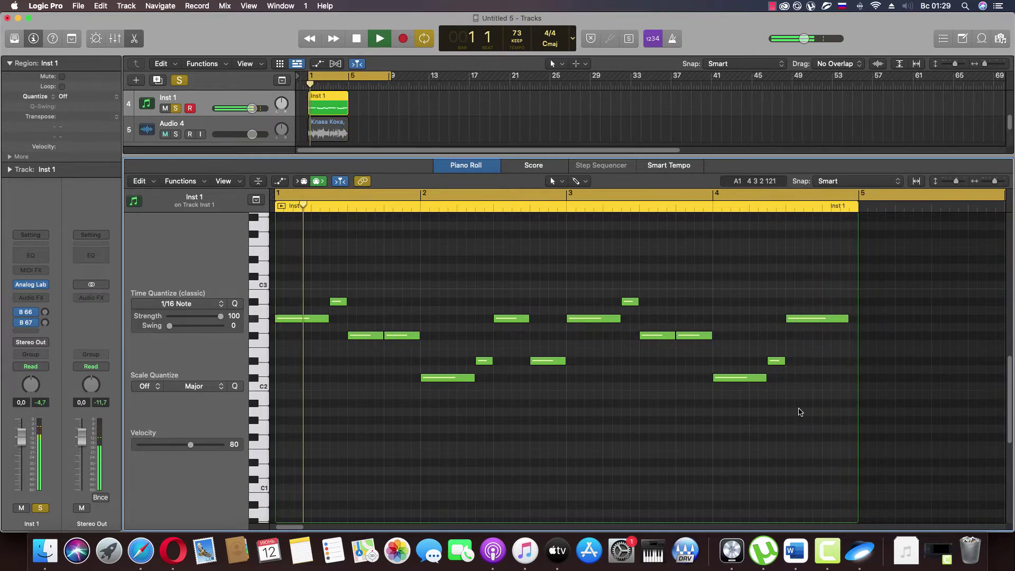
key(space)
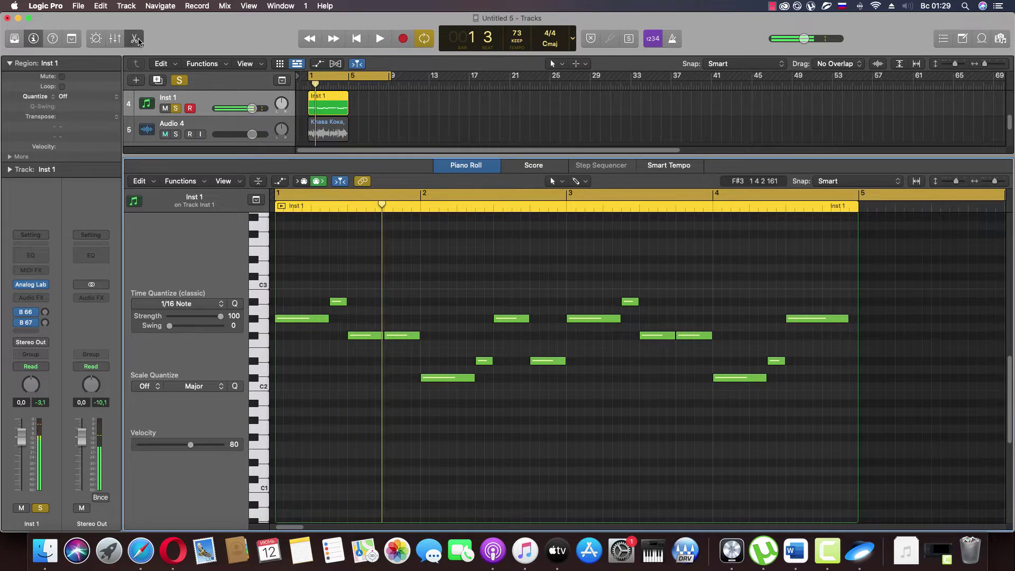
Step: Switch the solo to Audio 4, play it, and show its whole region in an enlarged Flex Pitch editor
click(136, 42)
click(235, 209)
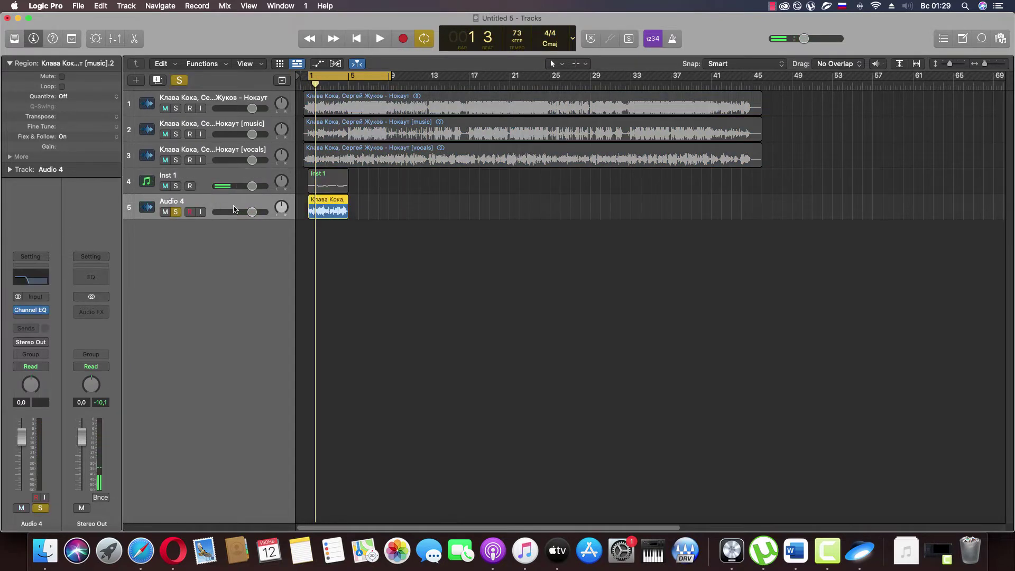
key(space)
key(e)
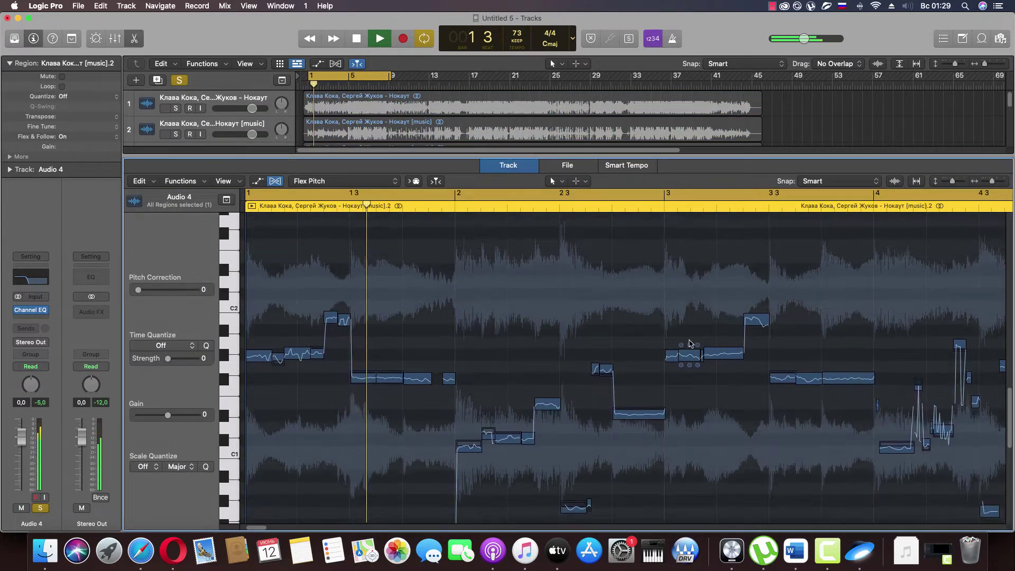
drag(696, 161, 697, 122)
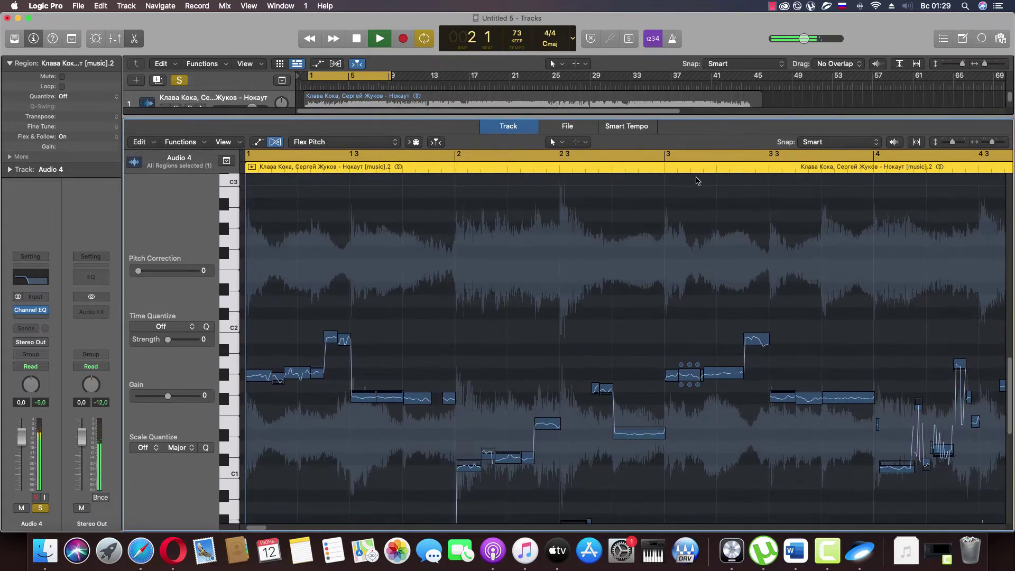
drag(991, 141, 988, 147)
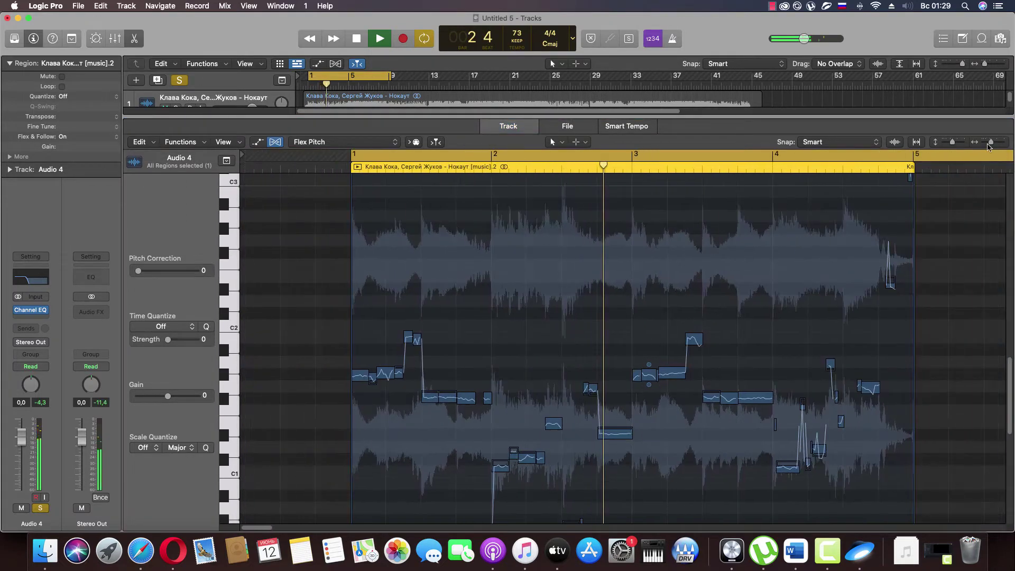
Step: Play the Audio 4 region again from the start and examine its lower Flex Pitch notes around C1 and C2
scroll(740, 477, down, 5)
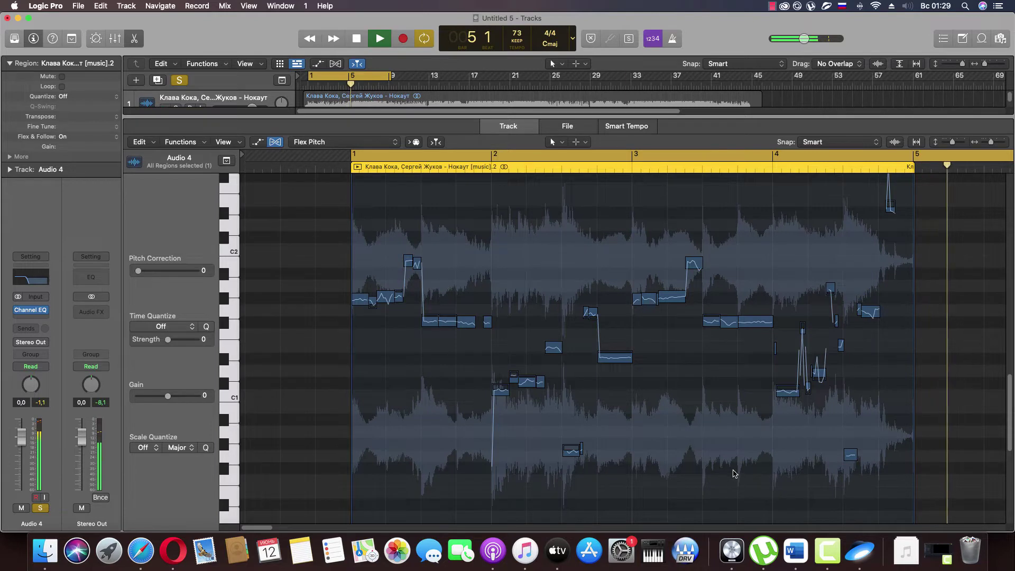
key(space)
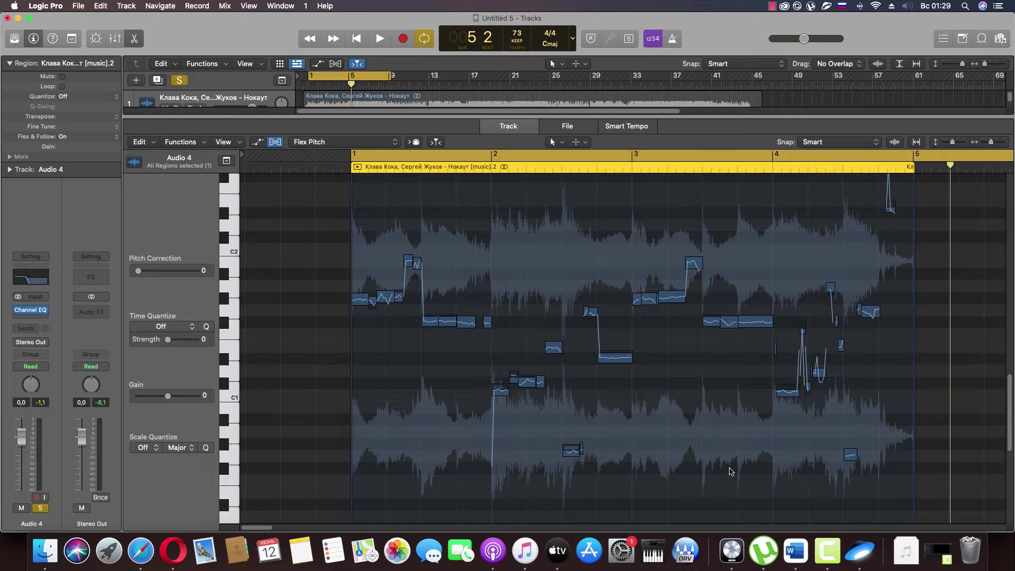
key(Return)
key(space)
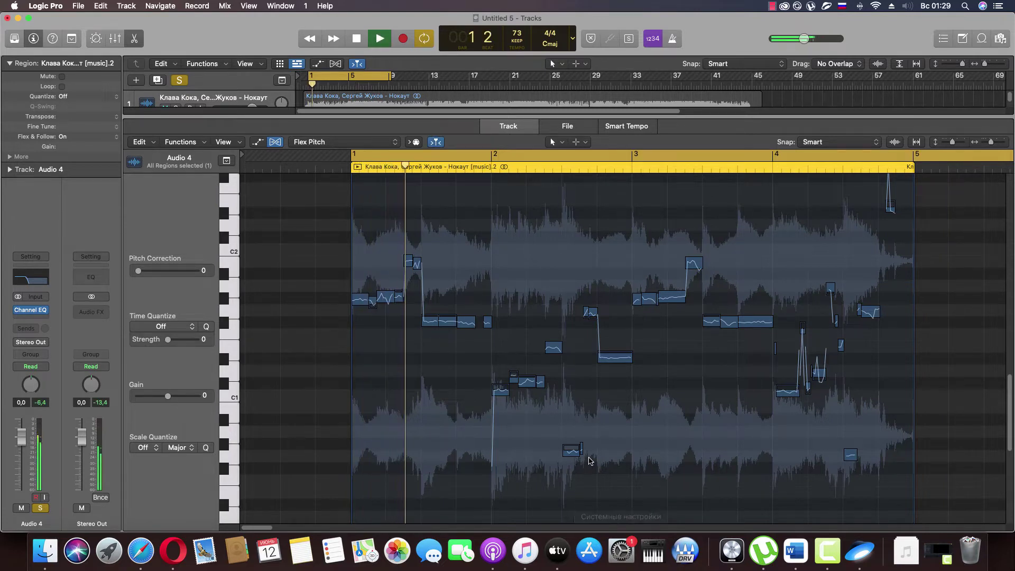
scroll(640, 473, down, 1)
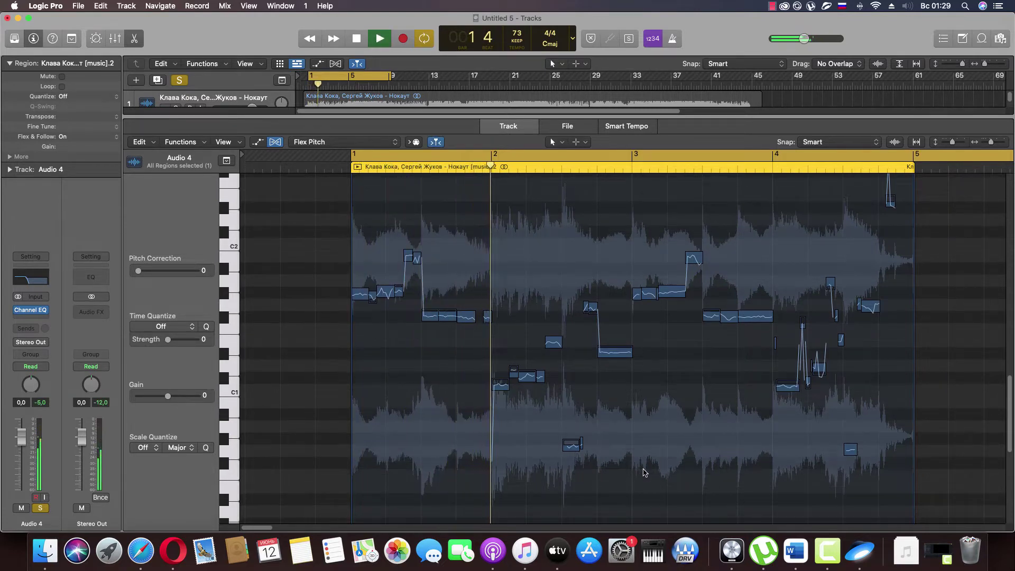
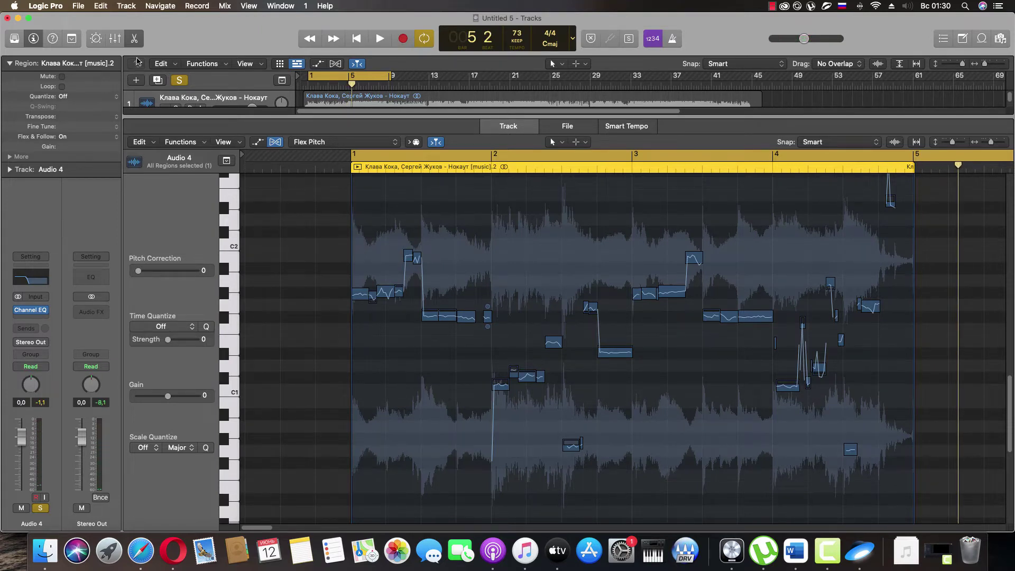
Step: Open the Inst 1 region in the Piano Roll and follow its notes against the soloed Audio 4 playback
click(136, 40)
double_click(328, 181)
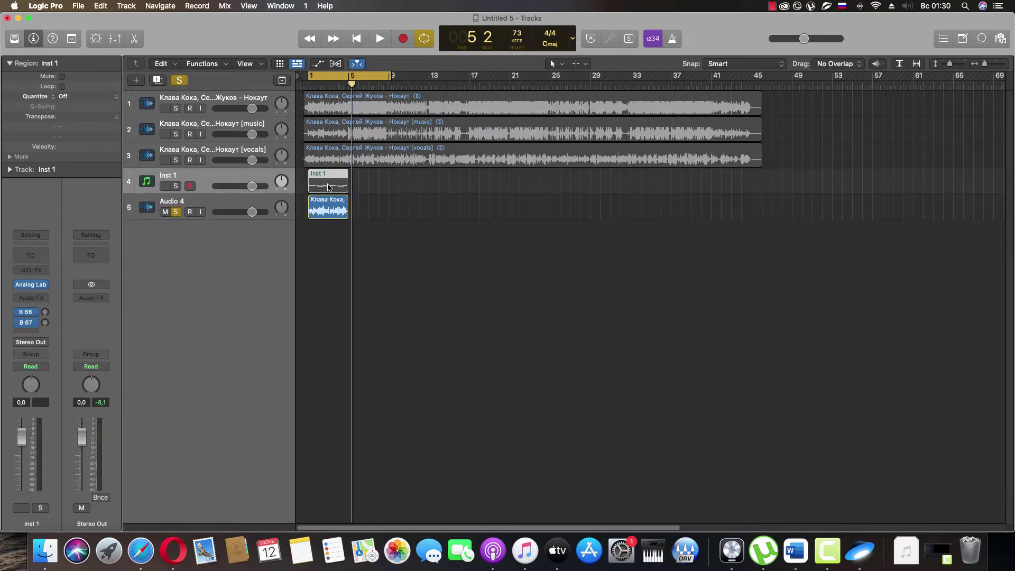
key(Return)
key(space)
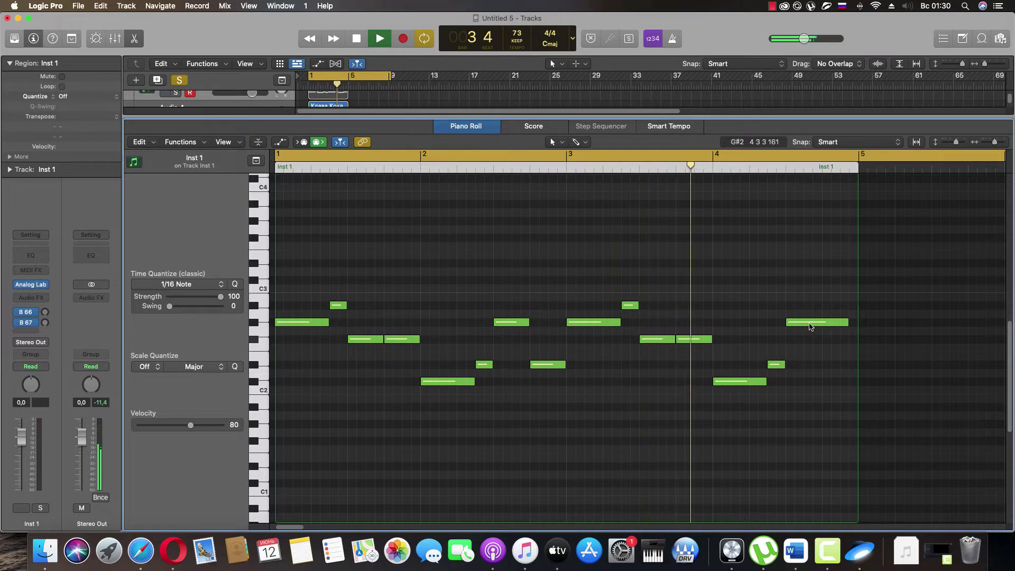
mouse_move(810, 326)
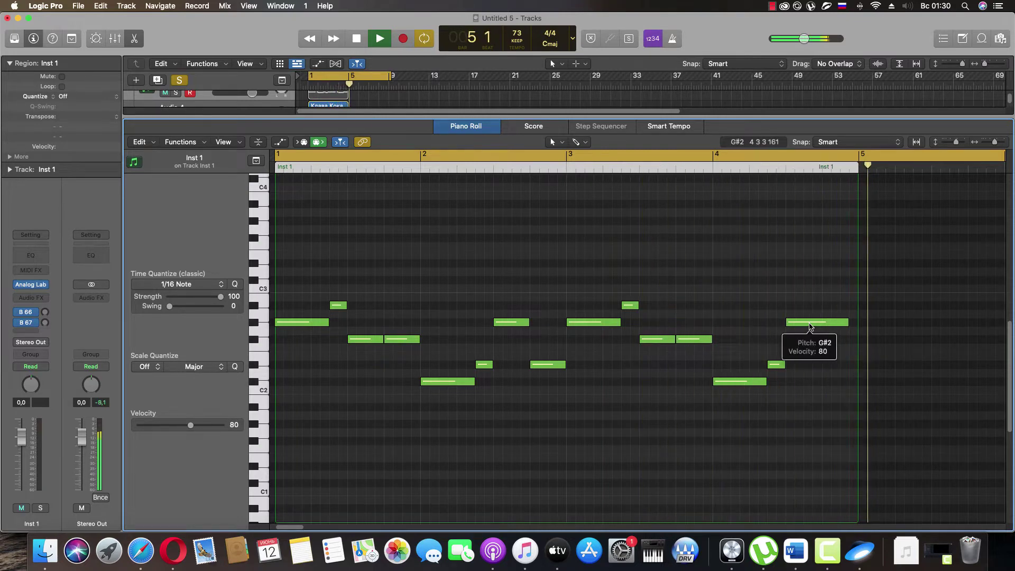
key(space)
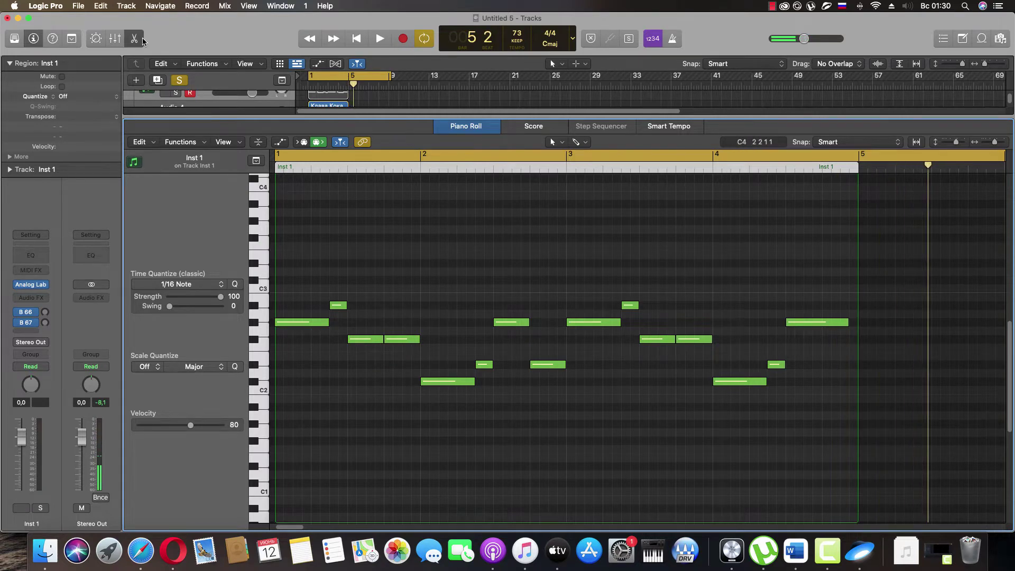
Step: Switch the solo from Audio 4 to Inst 1 and play the part from the start
click(142, 39)
click(175, 212)
click(175, 186)
key(Return)
key(space)
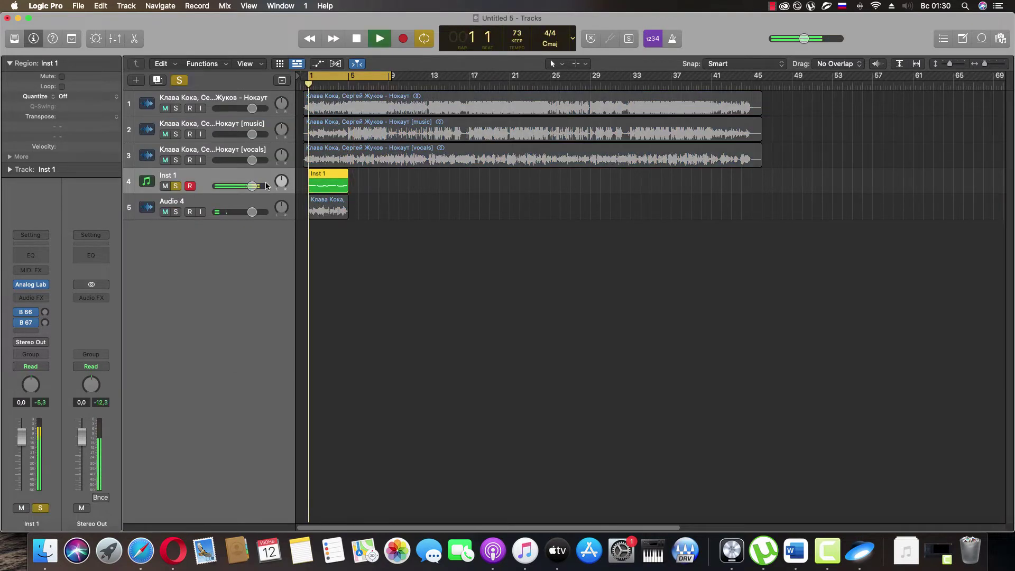
Step: Solo Inst 1 and Audio 4 together, and compare them during playback with the Inst 1 notes shown in the Piano Roll
click(175, 186)
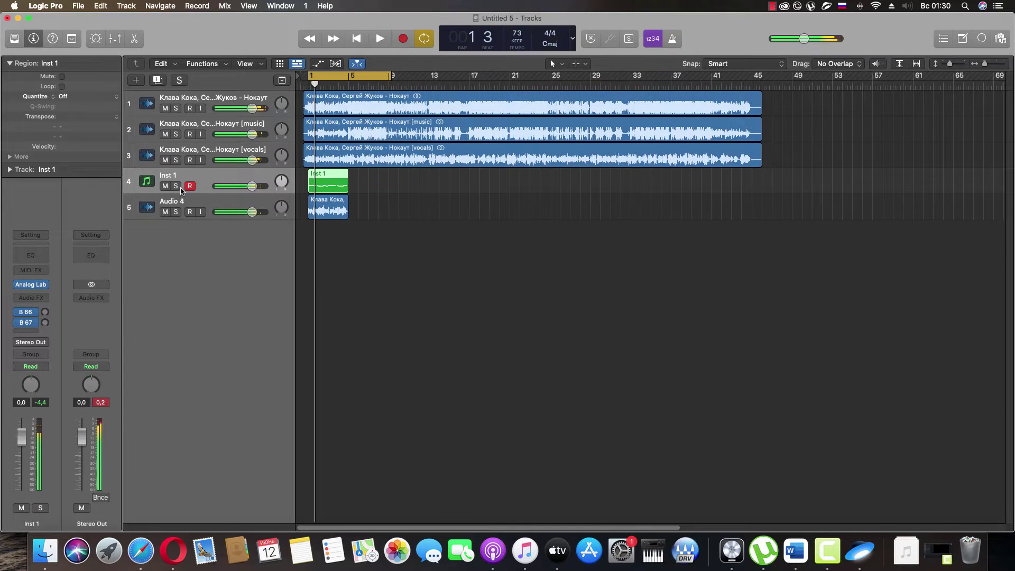
click(175, 186)
click(175, 212)
double_click(319, 184)
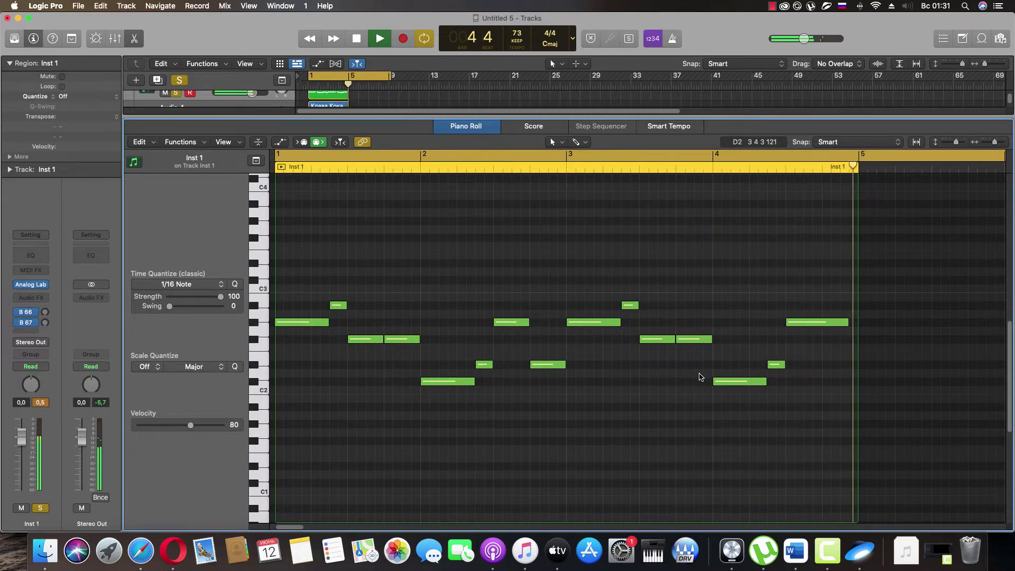
key(space)
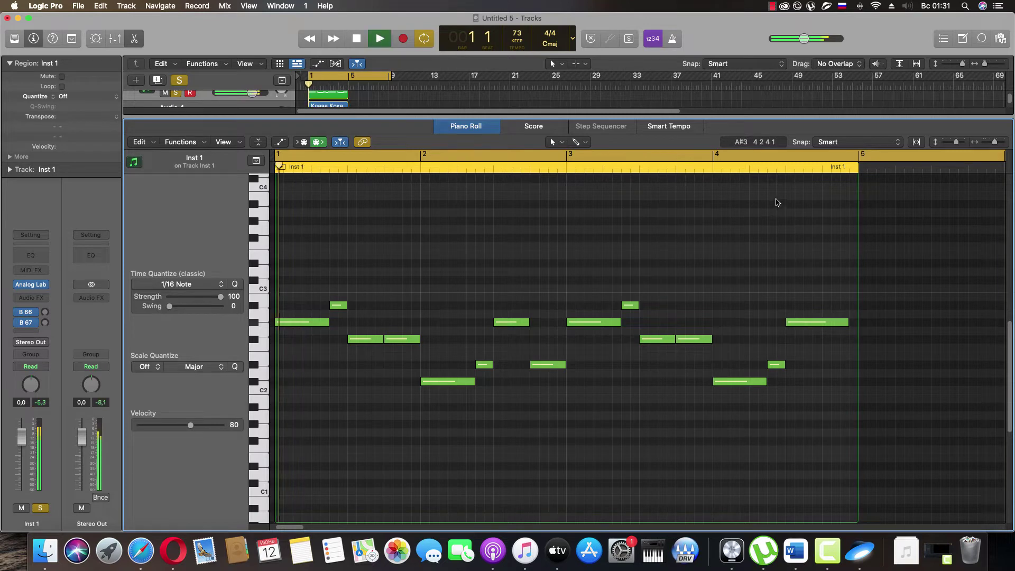
click(786, 168)
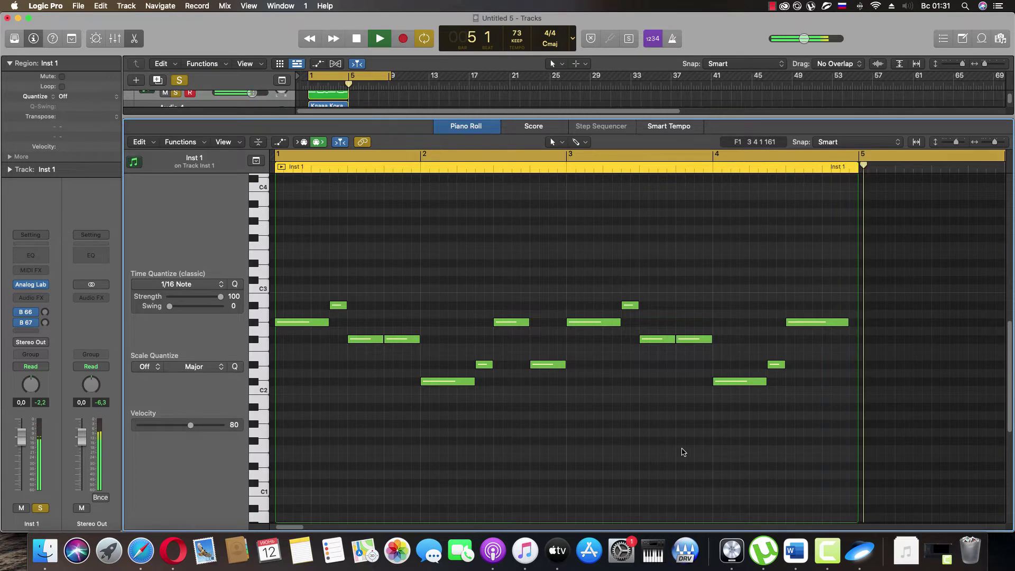
key(Return)
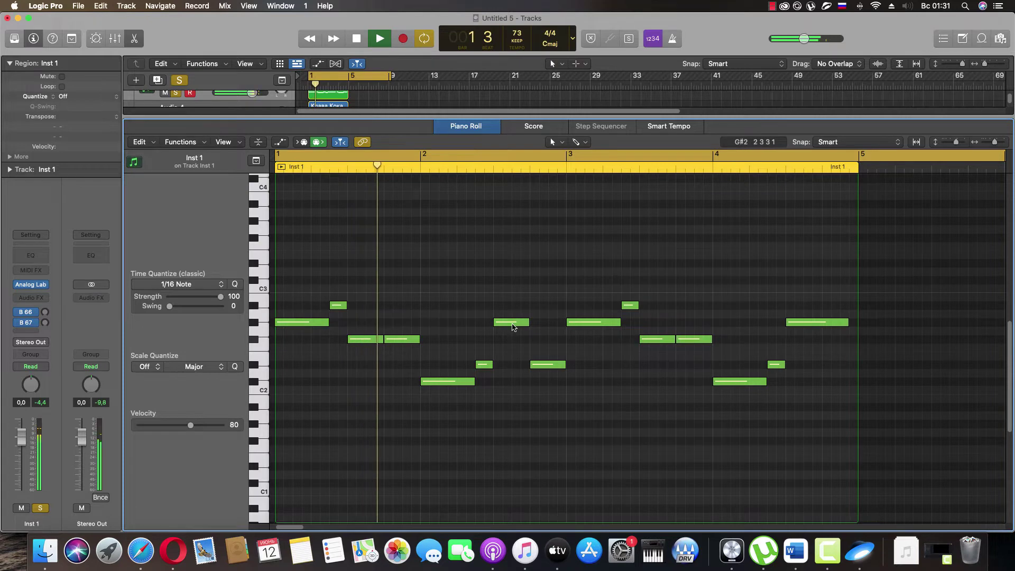
Step: Try the G#2 note in bar 2 at F#2 and play the part from the start
mouse_move(512, 327)
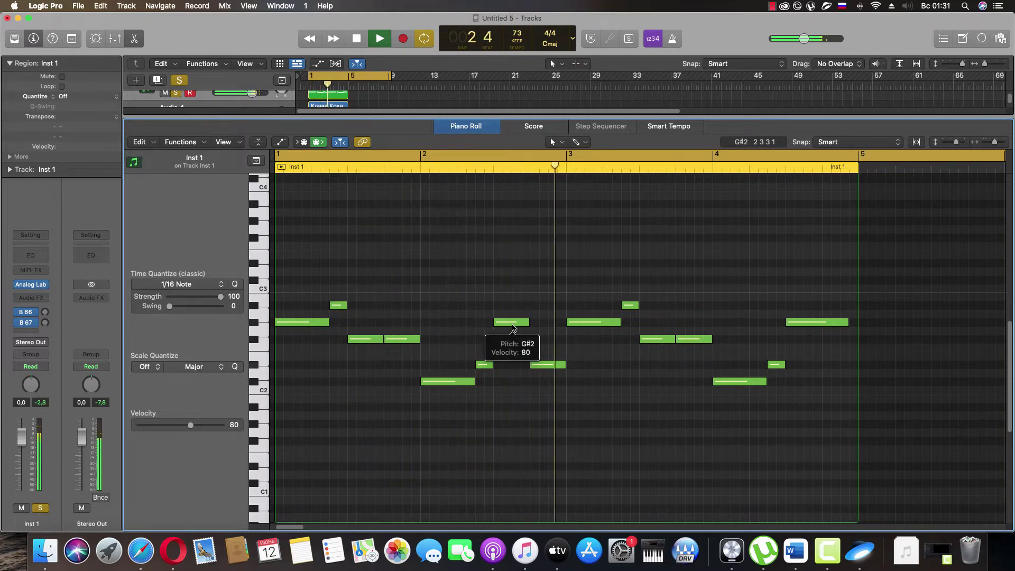
key(space)
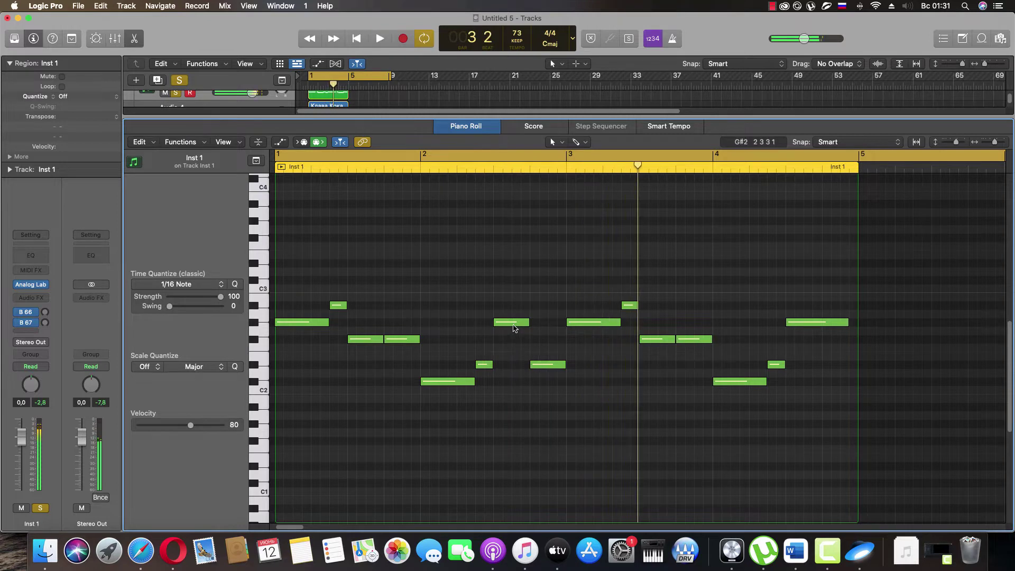
drag(512, 327, 512, 345)
key(space)
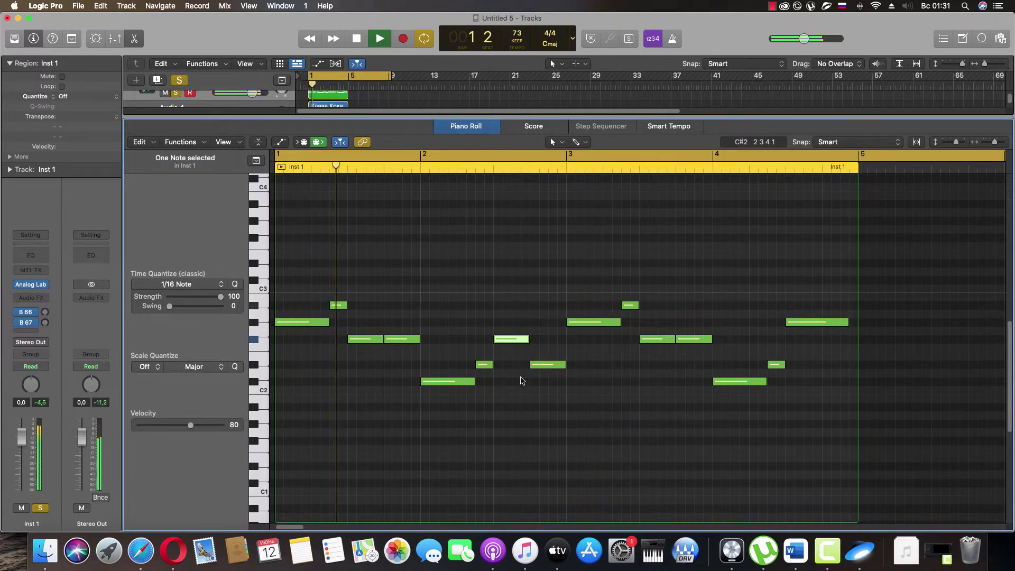
Step: Take Audio 4 out of solo and replay Inst 1 alone from the start, with its notes shown in the Piano Roll
click(130, 39)
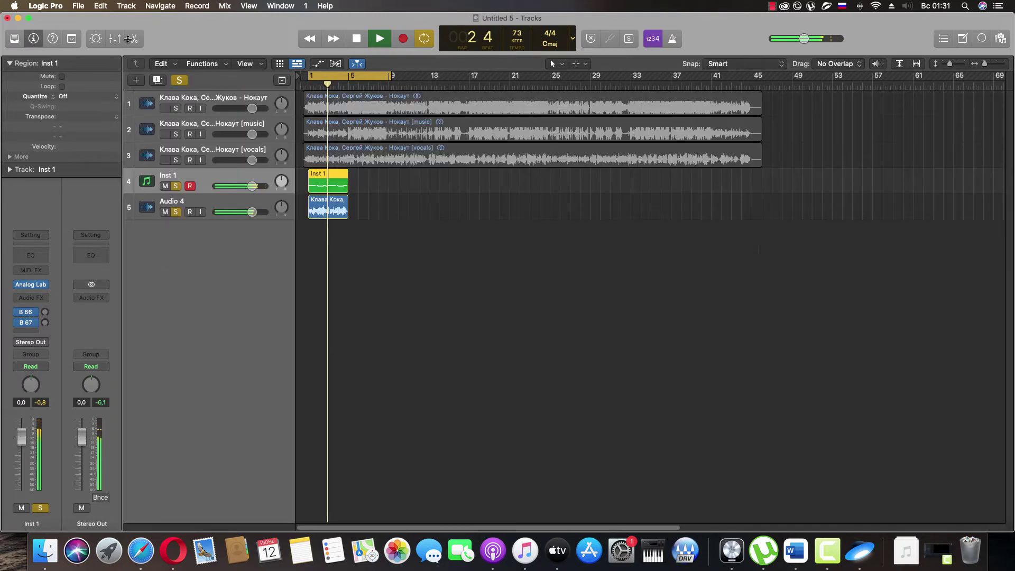
click(177, 212)
key(Return)
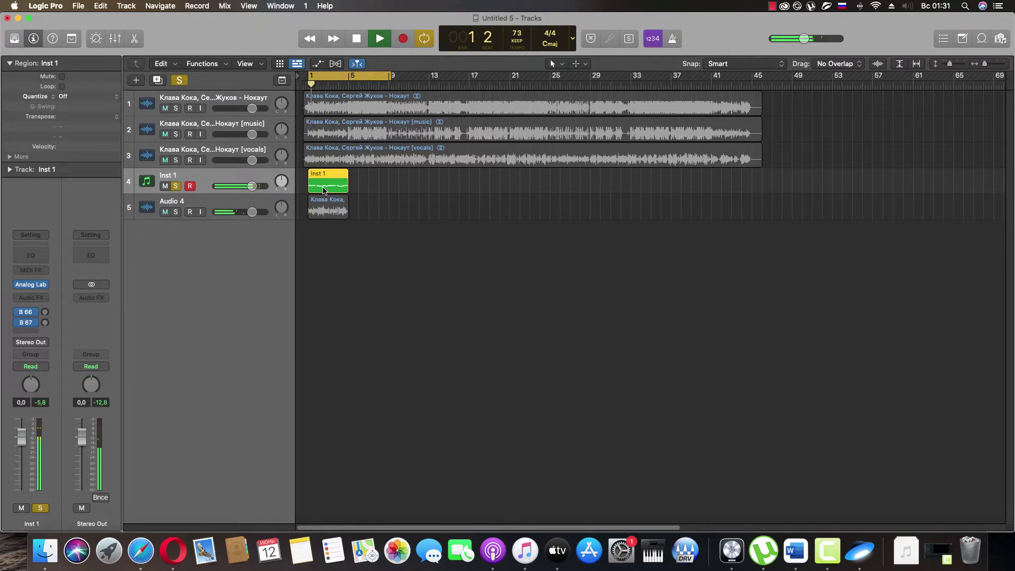
double_click(324, 186)
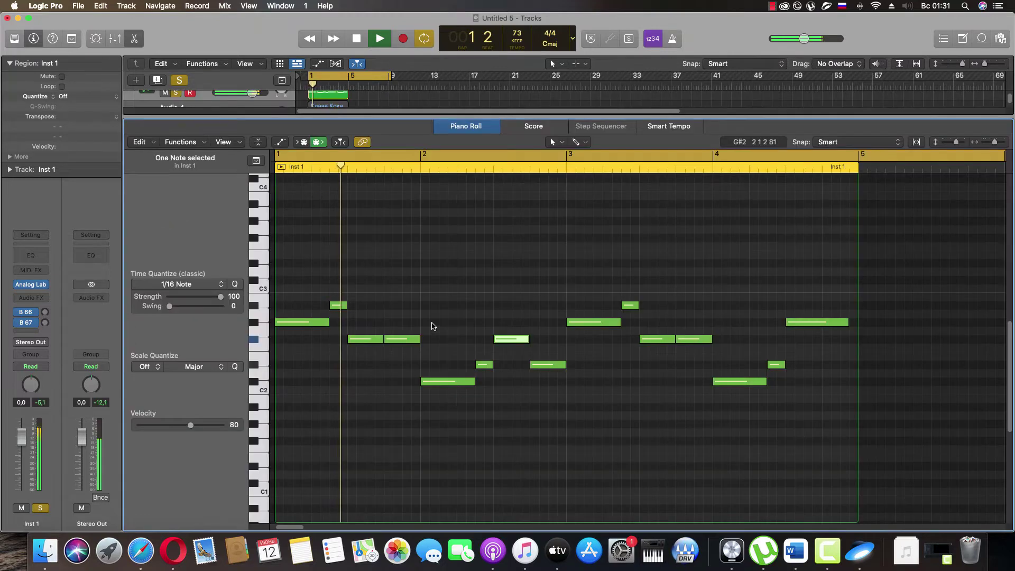
click(514, 404)
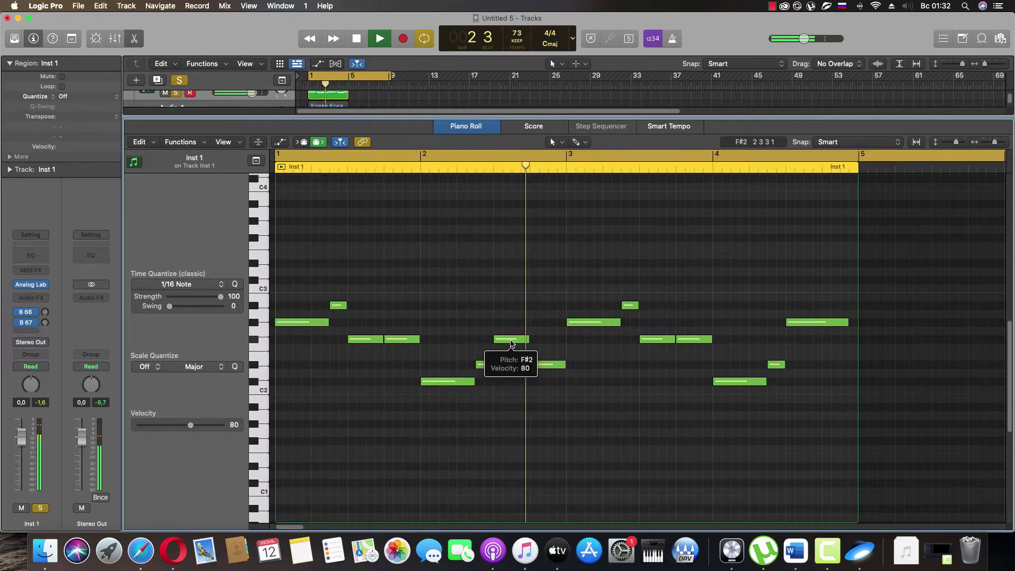
Step: Try the F#2 note in bar 2 and the long last note in bar 4 at G2 during playback
drag(512, 343, 514, 337)
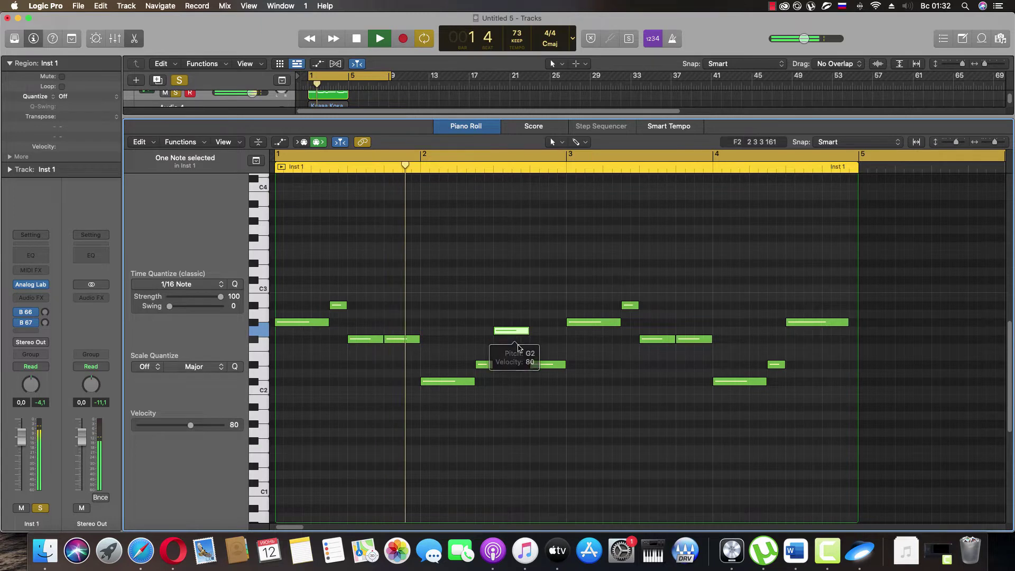
click(519, 347)
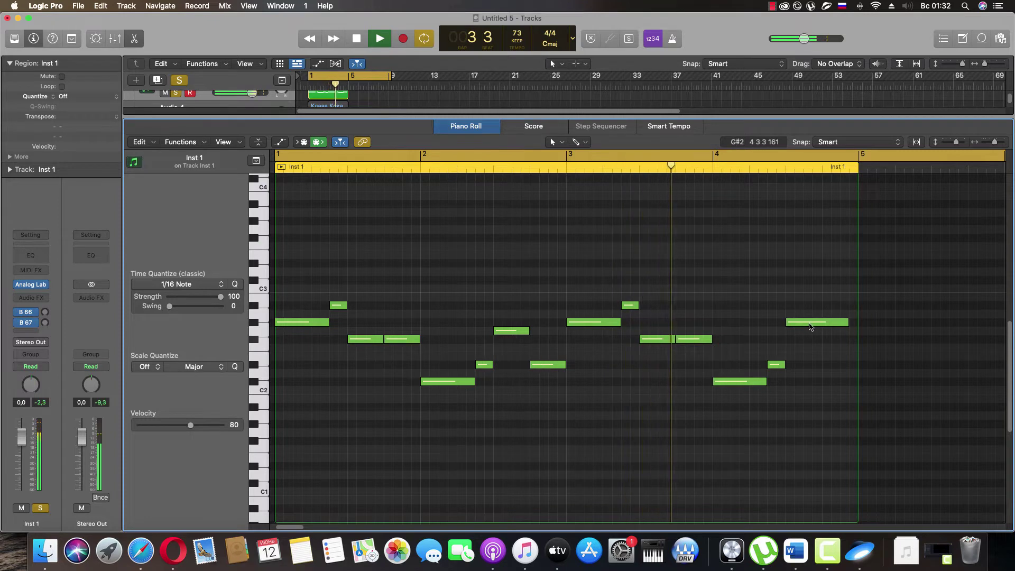
drag(812, 326, 808, 366)
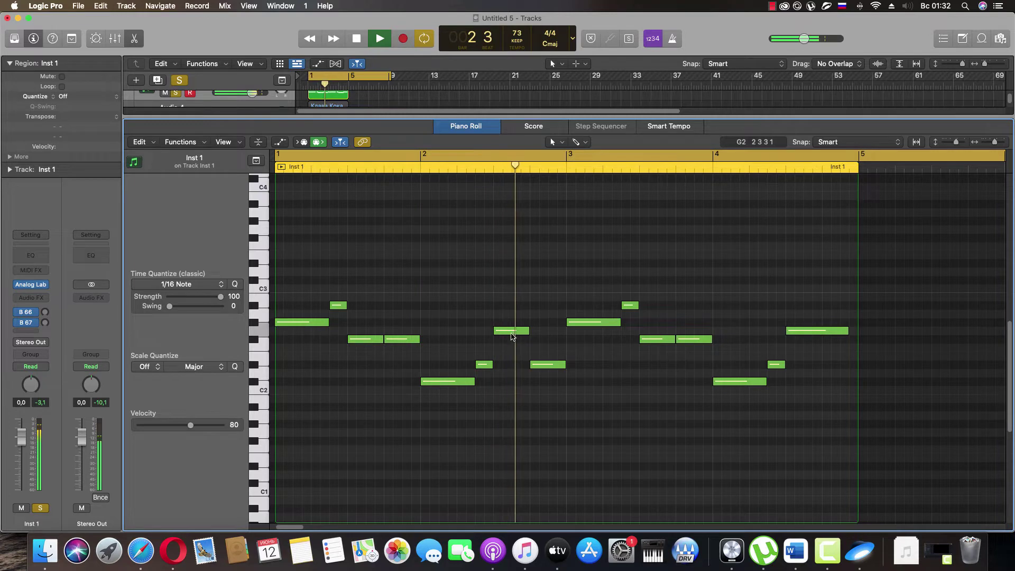
Step: Try the bar 2 note at F#2 again, and return both it and the long last note in bar 4 to G#2
drag(510, 332, 513, 346)
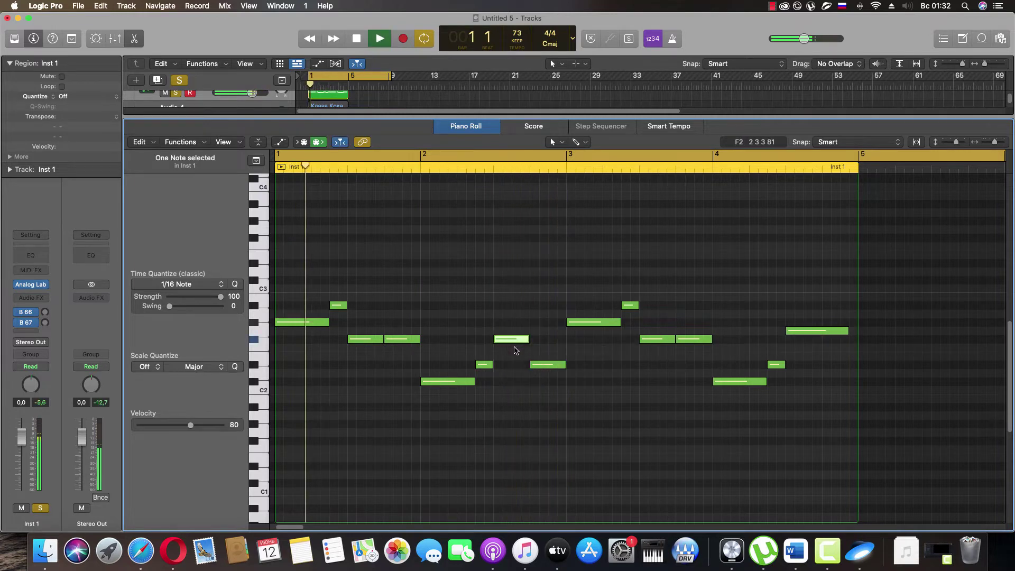
click(514, 349)
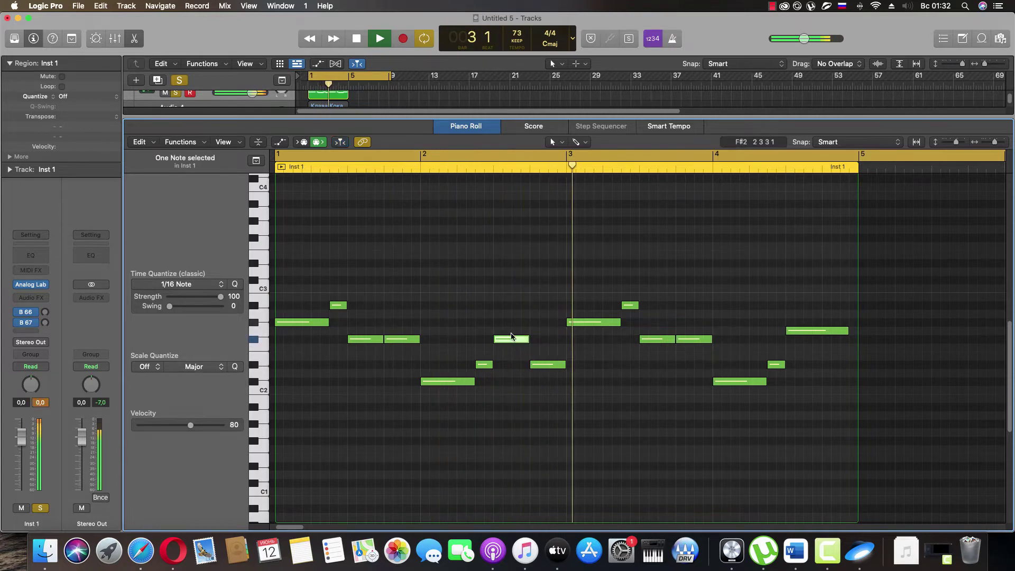
drag(512, 339, 513, 322)
click(512, 342)
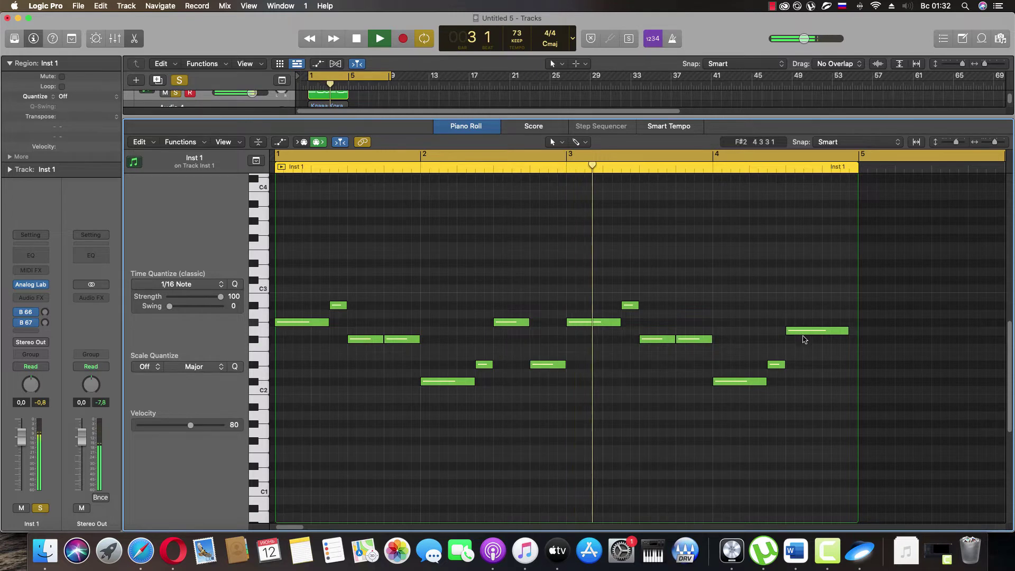
drag(796, 331, 796, 323)
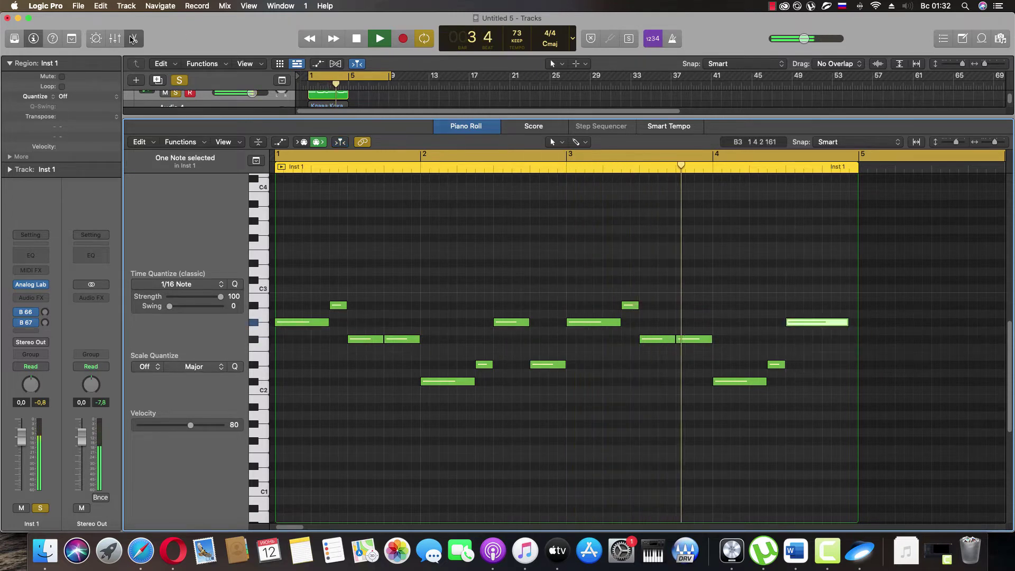
Step: Close the Piano Roll, stop playback and take Inst 1 out of solo
key(e)
key(space)
click(175, 187)
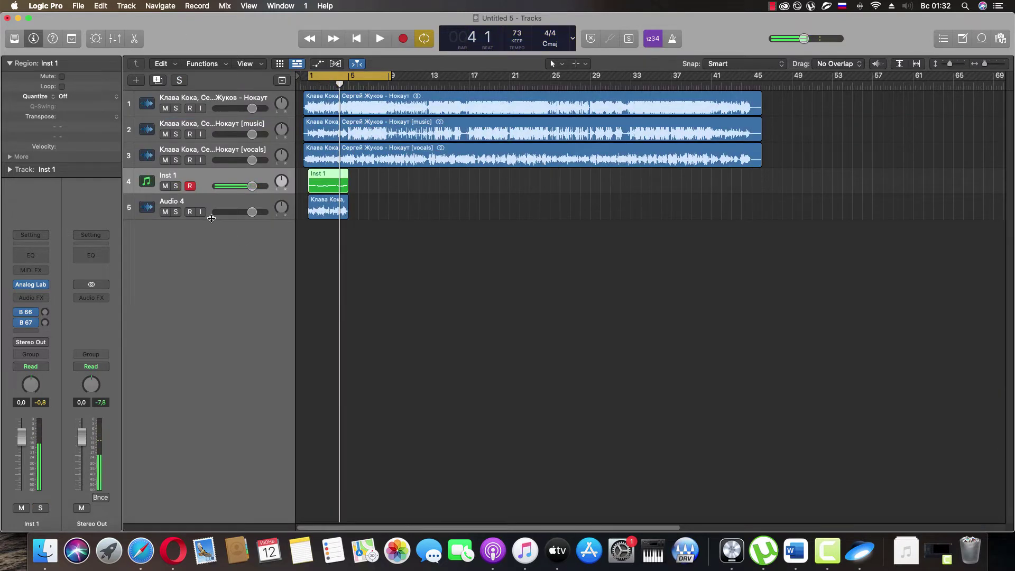
Step: Delete the Audio 4 track together with its region
click(231, 206)
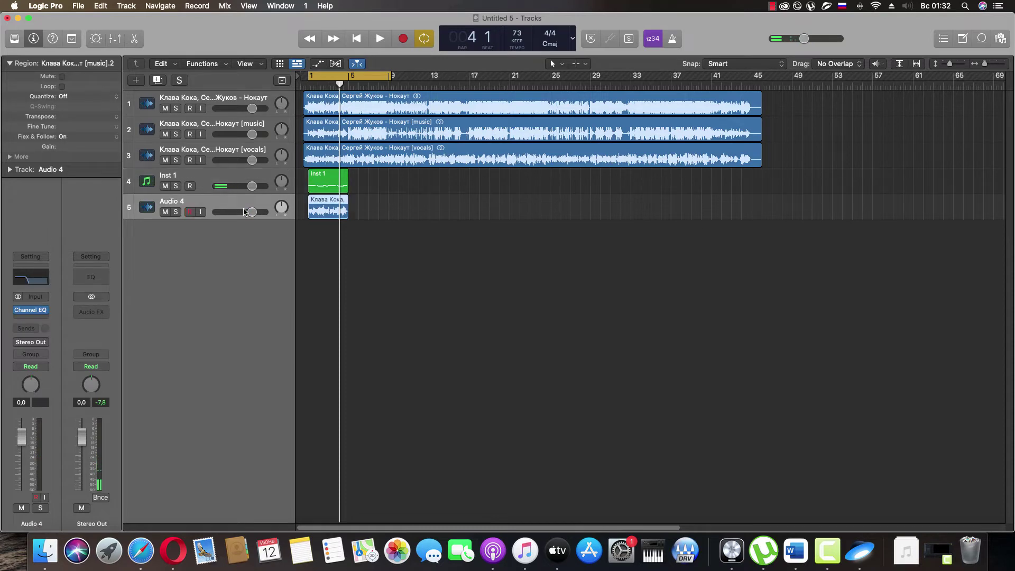
right_click(248, 204)
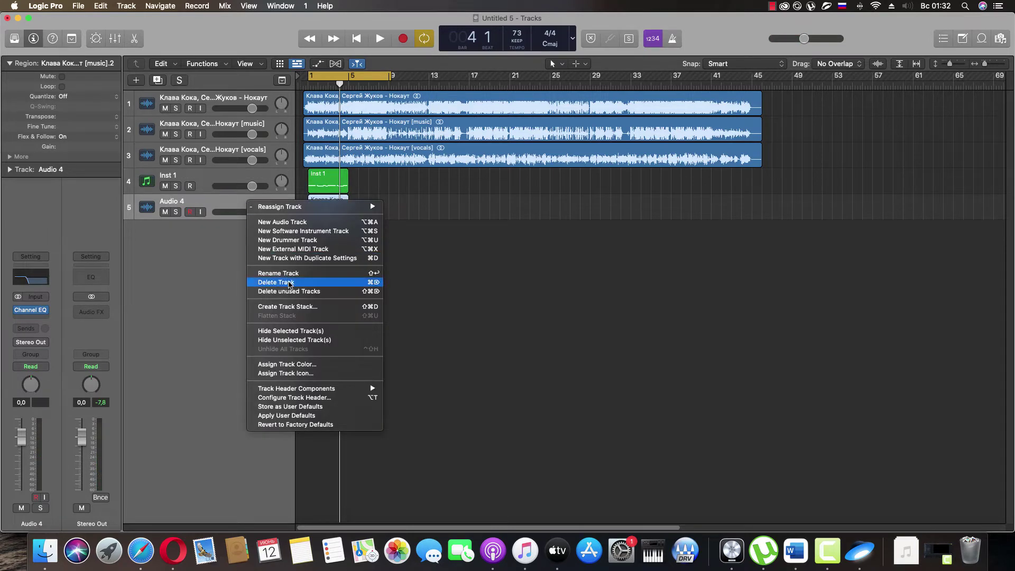
click(312, 283)
click(589, 189)
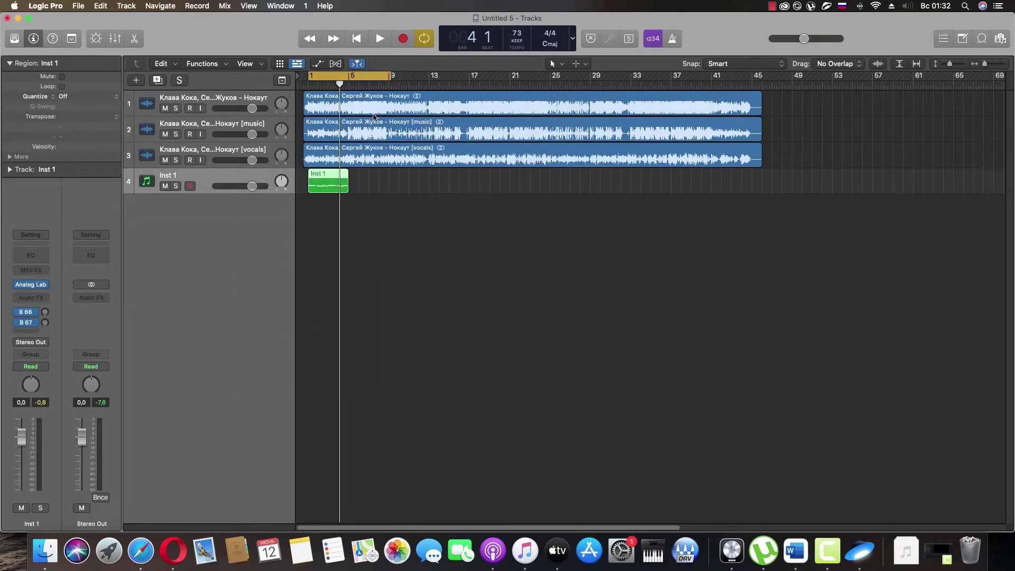
Step: Move the cycle range to bars 5 to 13 and play it with the full song soloed, switching the solo to the music stem
drag(339, 86, 380, 86)
click(192, 104)
click(175, 109)
key(space)
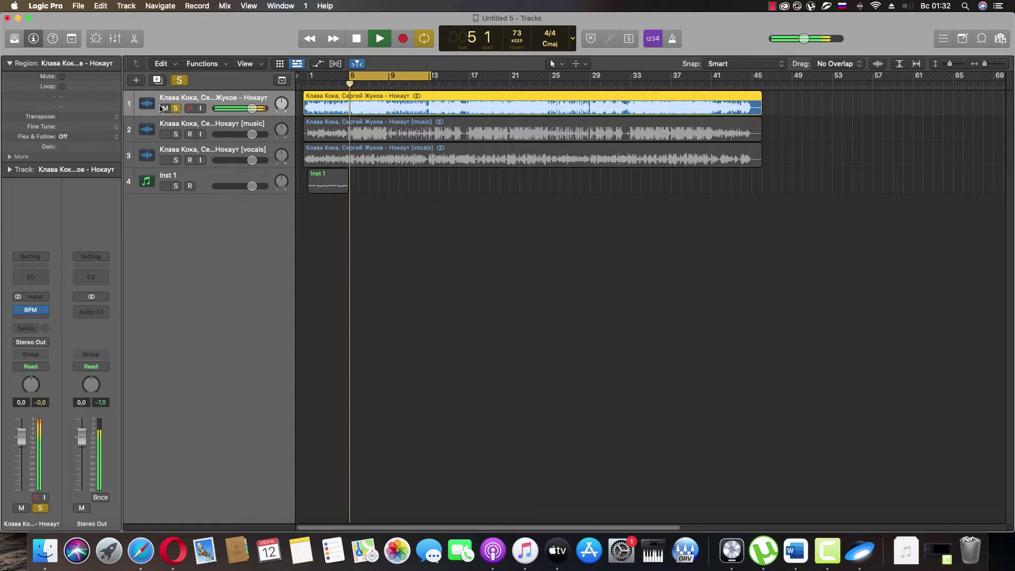
click(177, 109)
click(176, 135)
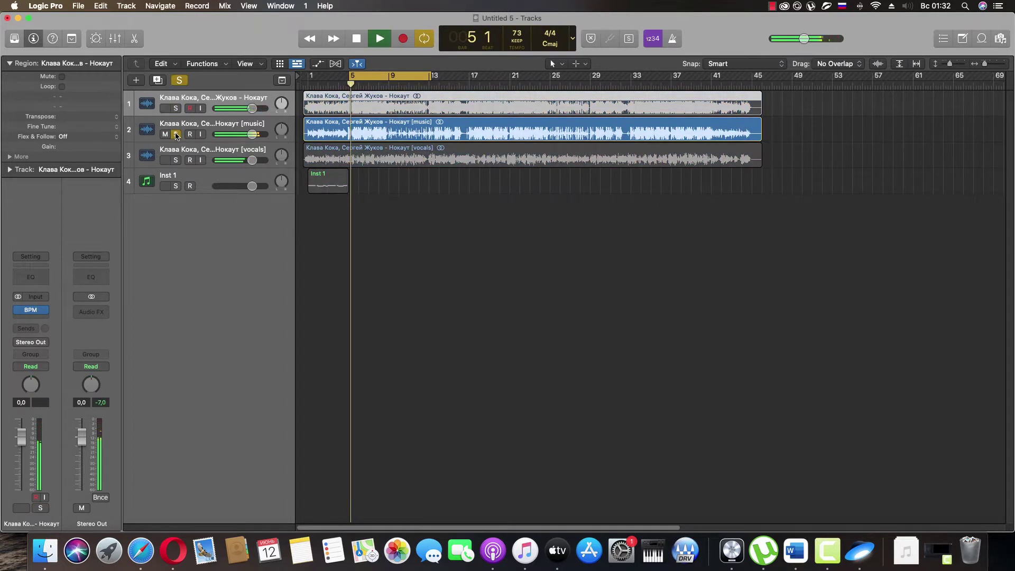
Step: Copy the music stem region onto a new audio track below Inst 1 and play that track soloed from bar 5
click(985, 65)
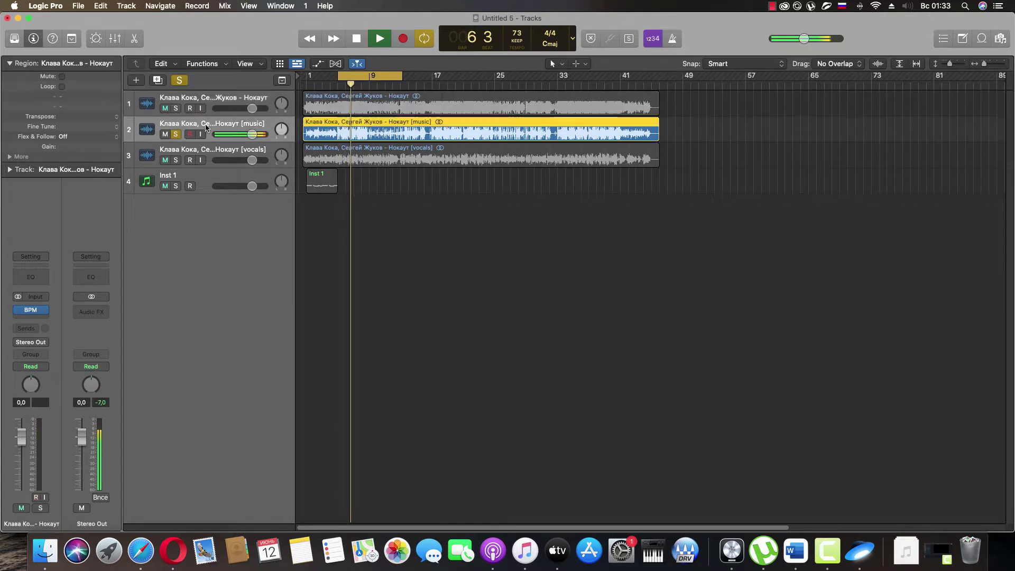
key(alt+super+a)
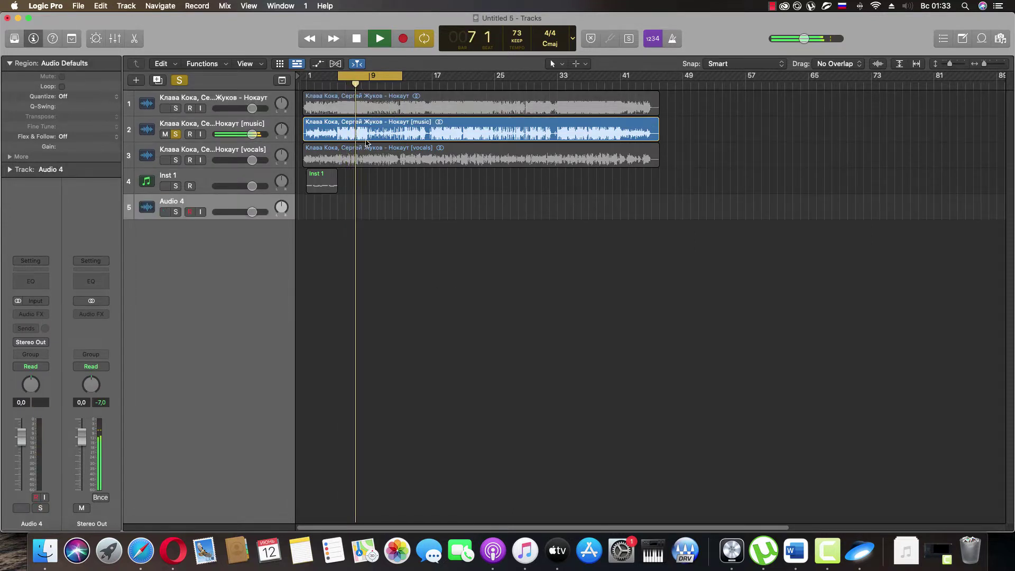
drag(366, 142, 367, 204)
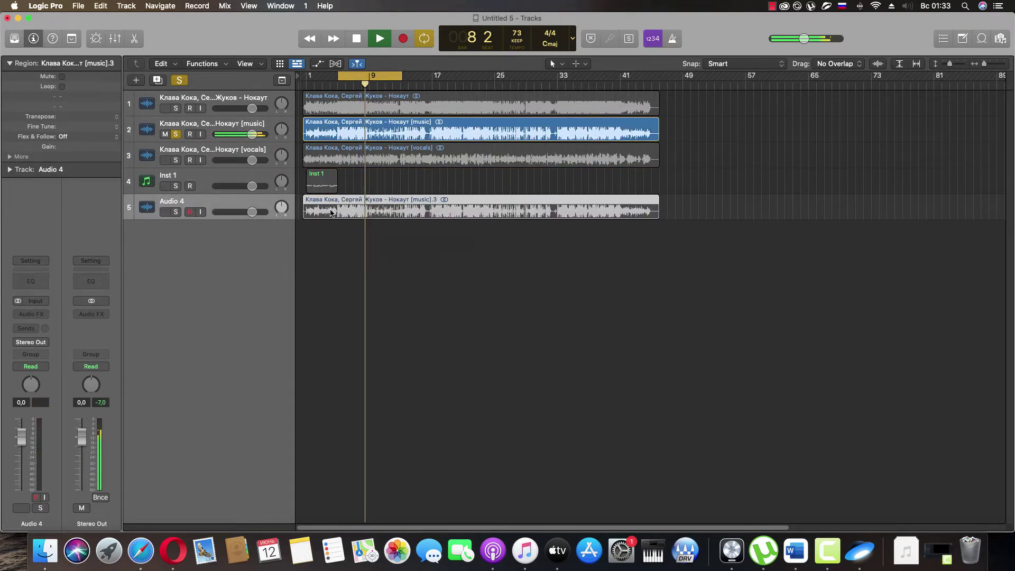
key(space)
click(176, 212)
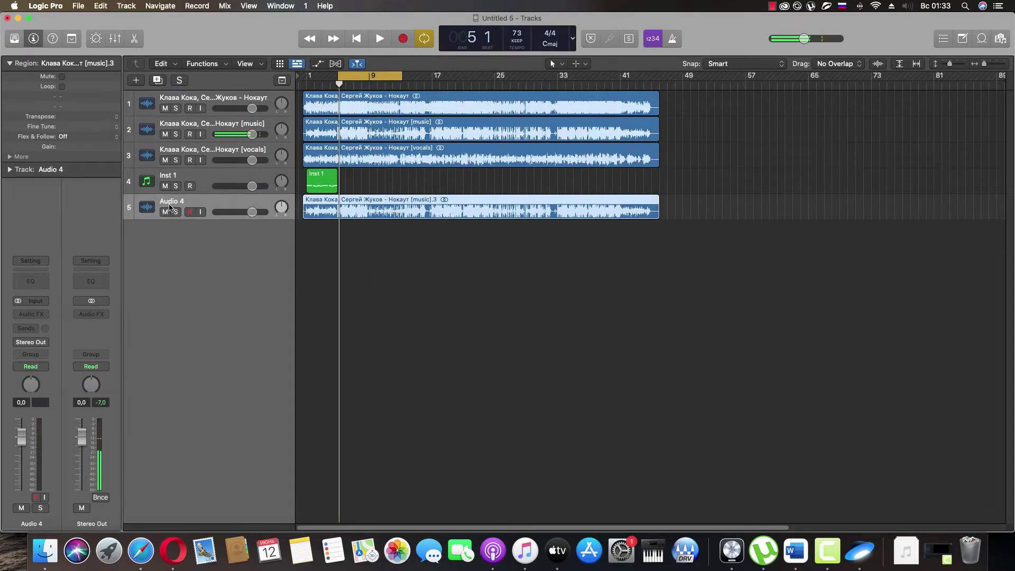
key(space)
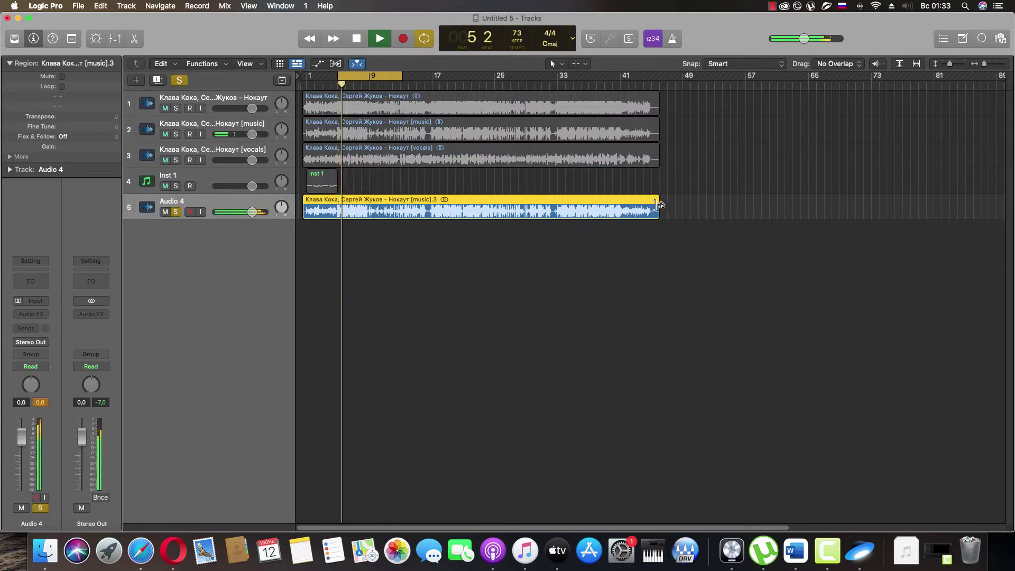
Step: Trim the copied music region on Audio 4 at both ends so it spans only bars 5 to 9
drag(658, 208, 368, 207)
drag(983, 64, 987, 64)
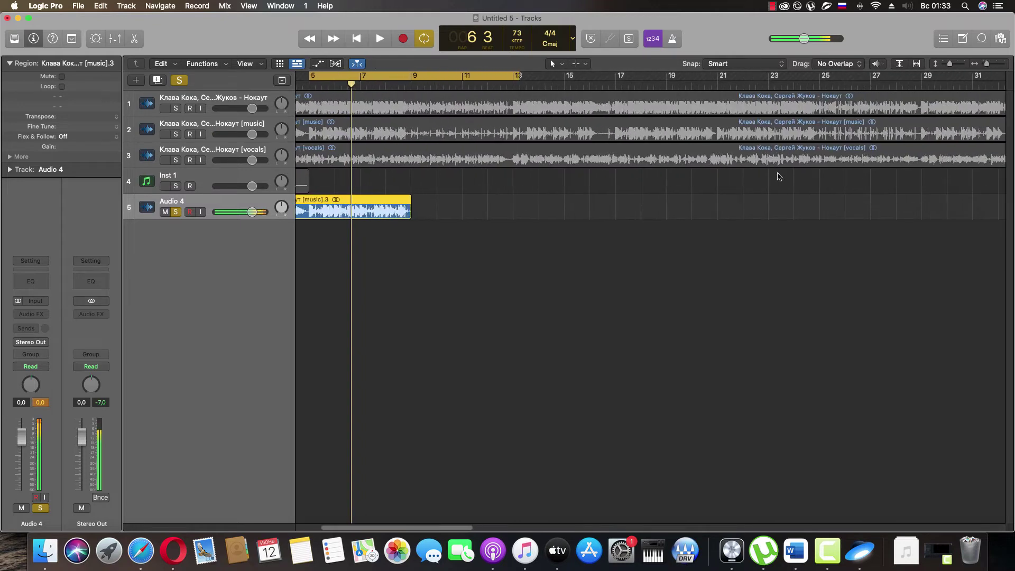
scroll(634, 317, left, 4)
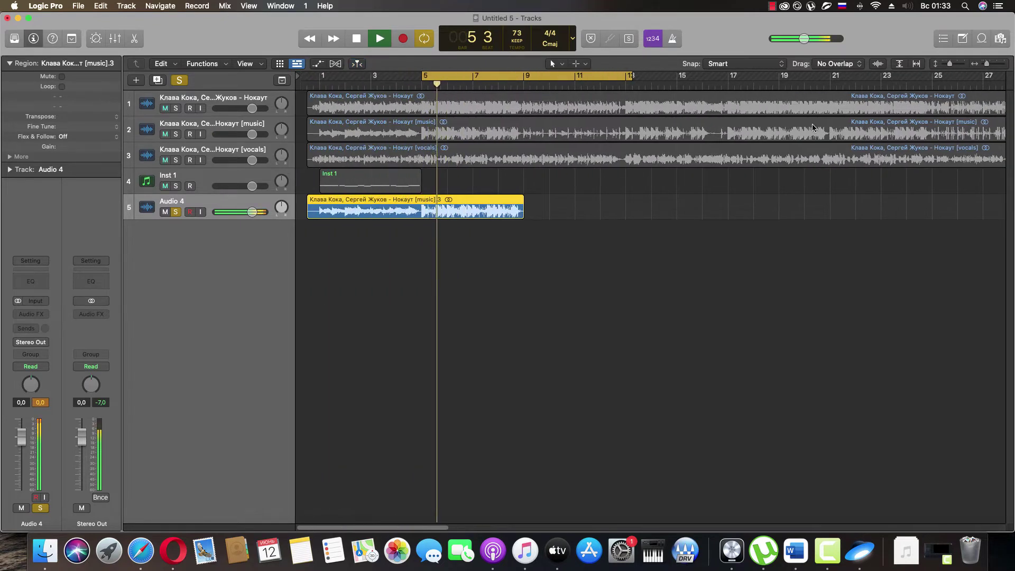
drag(949, 63, 953, 64)
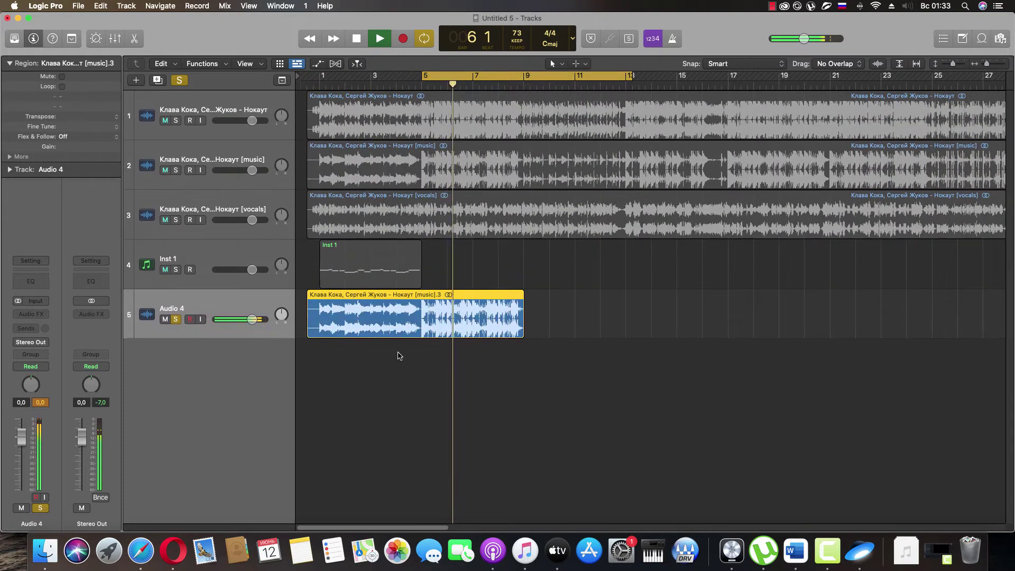
drag(309, 320, 424, 320)
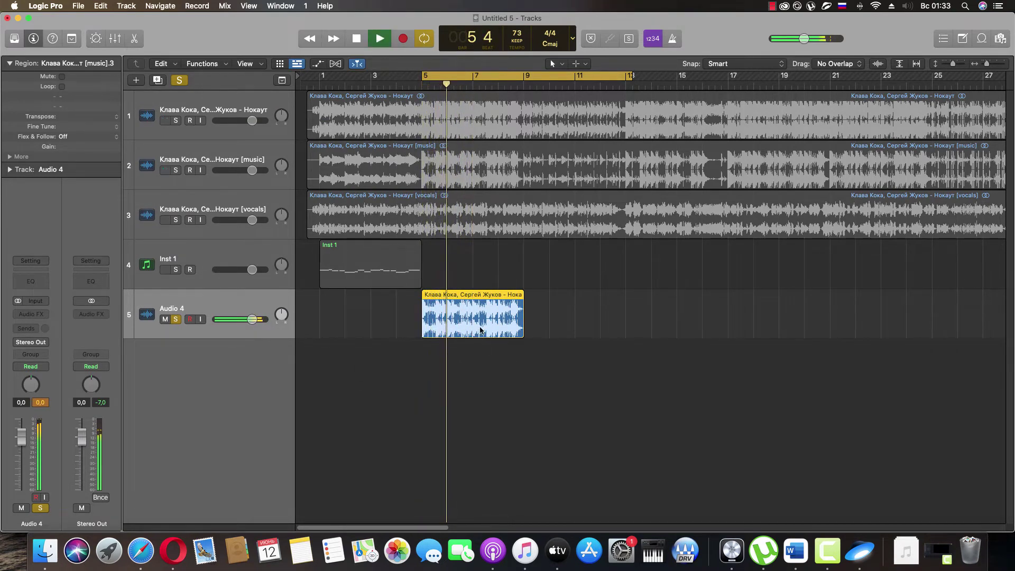
Step: Add a Channel EQ to Audio 4 with the high cut at about 246 Hz, leaving only the low frequencies
click(32, 281)
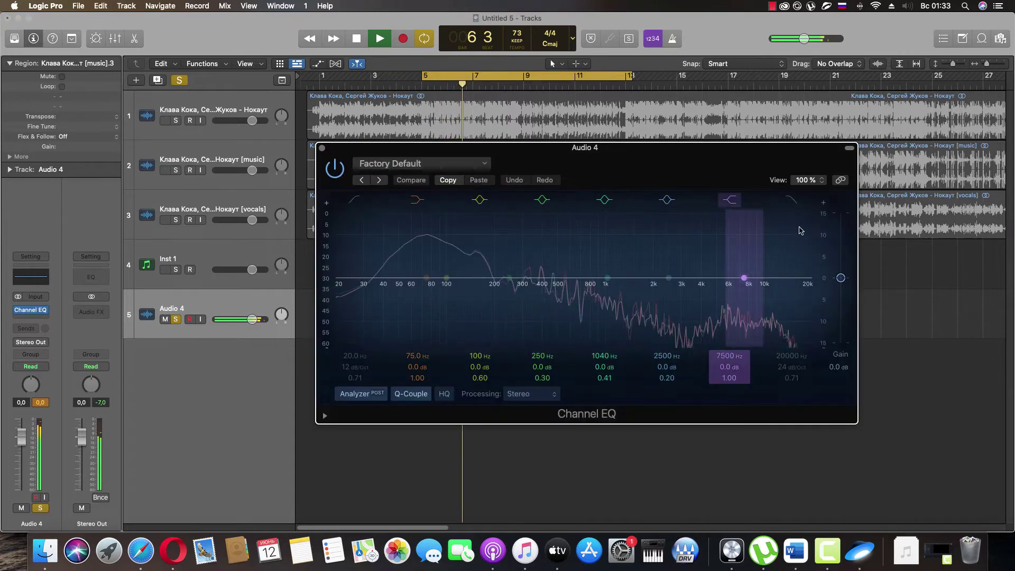
drag(810, 290, 506, 294)
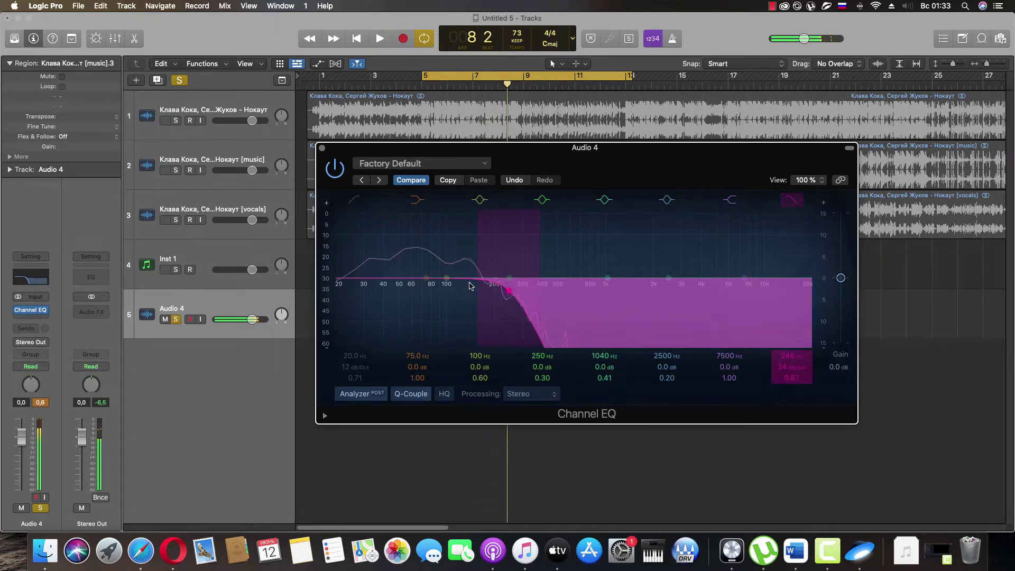
key(super+w)
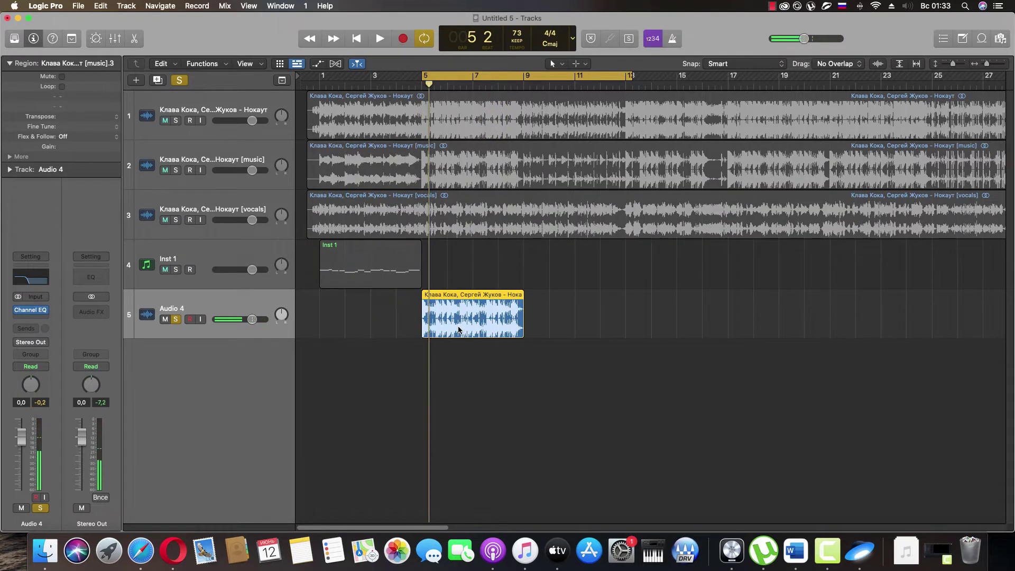
Step: Analyse the Audio 4 region with Flex Pitch, play it to check the detected bass notes, and close the editor
double_click(458, 330)
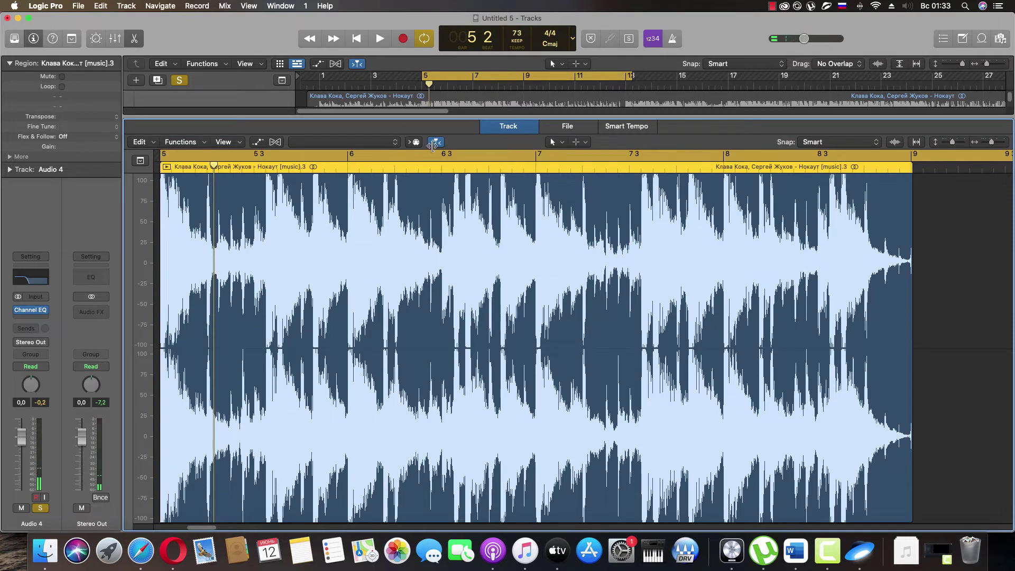
click(277, 142)
click(567, 190)
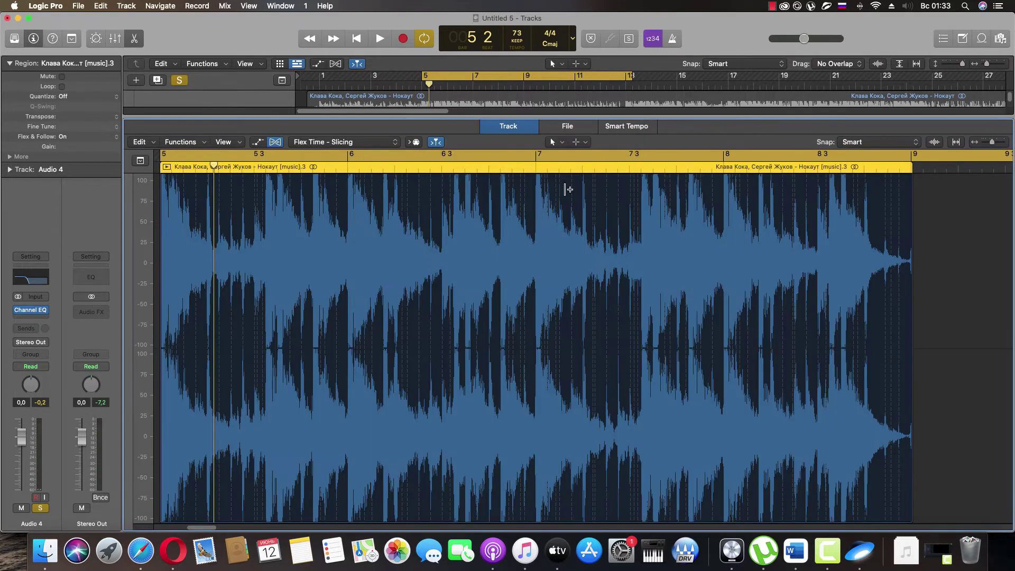
click(384, 143)
click(318, 109)
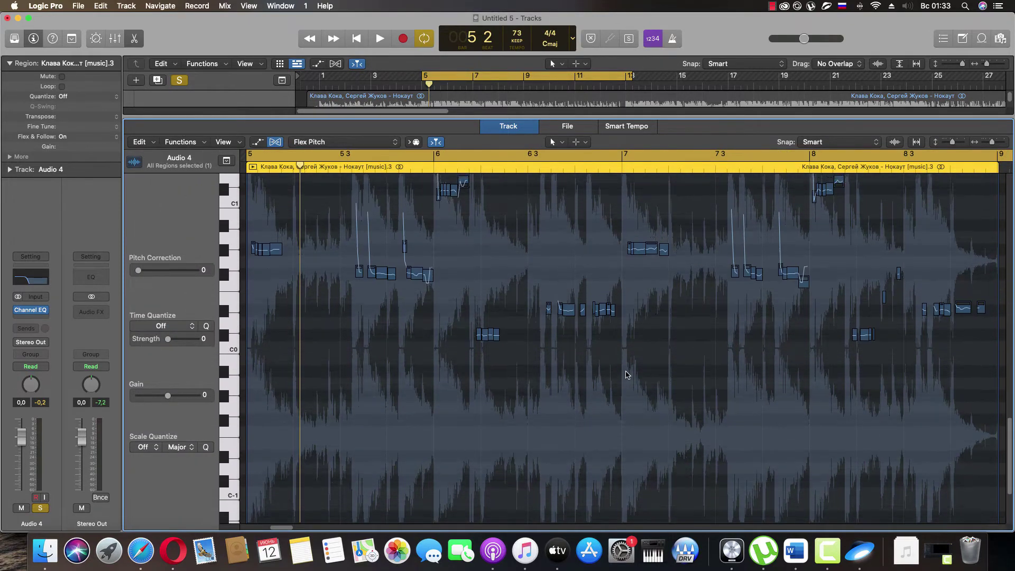
key(space)
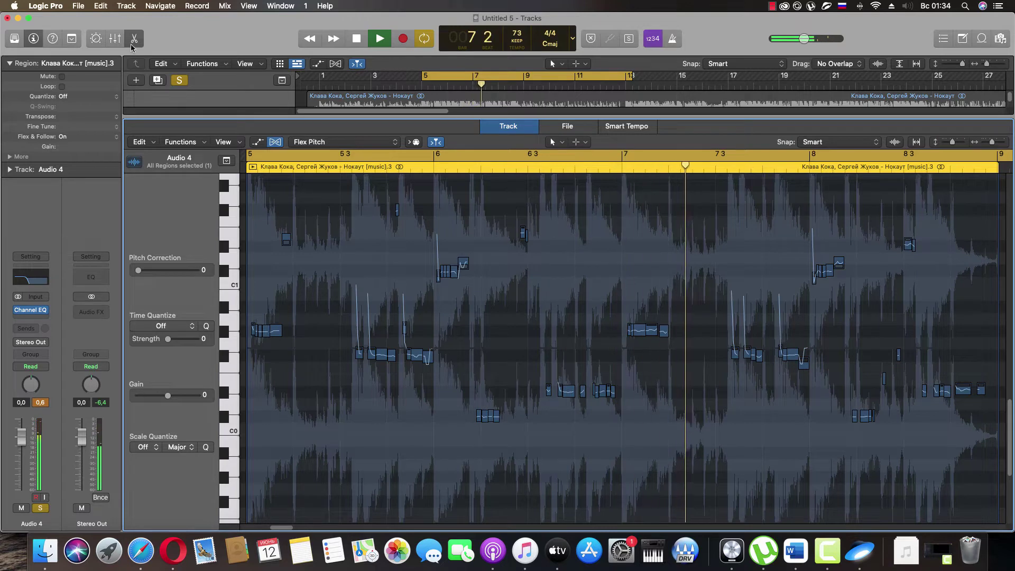
key(e)
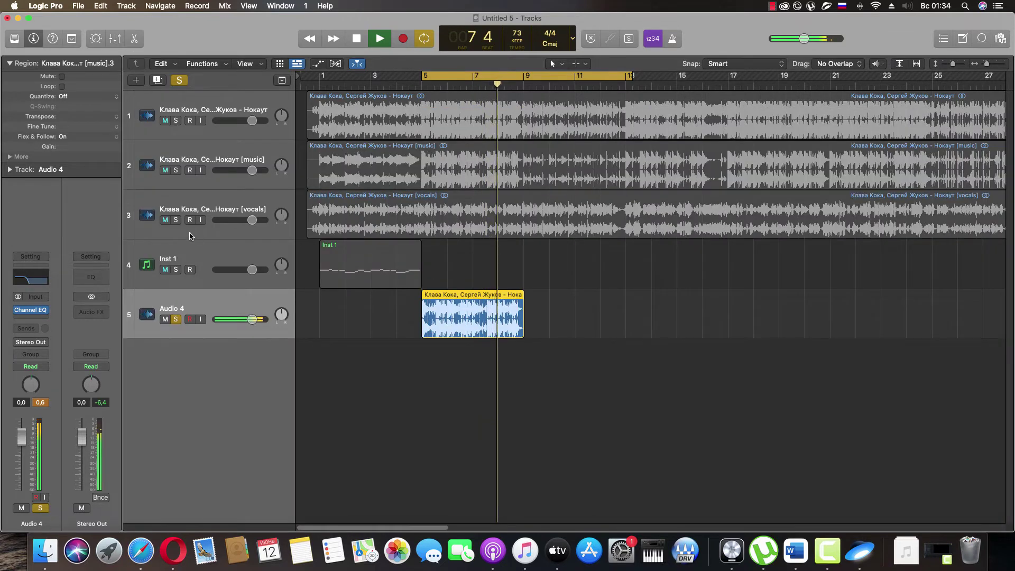
Step: Listen to the music stem soloed from bar 5 instead of Audio 4, and finish with playback stopped and no track soloed
key(space)
click(176, 319)
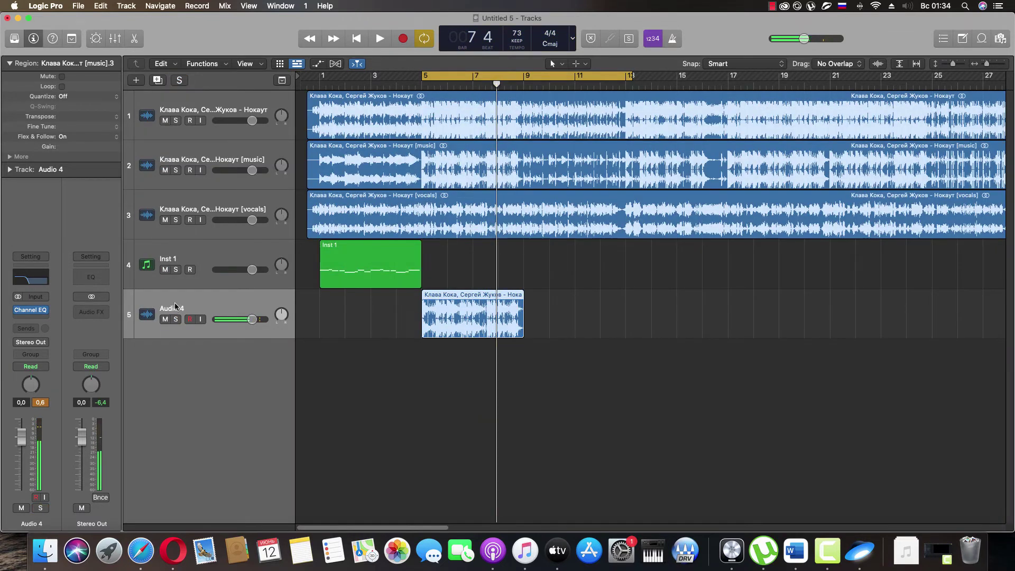
click(175, 170)
key(space)
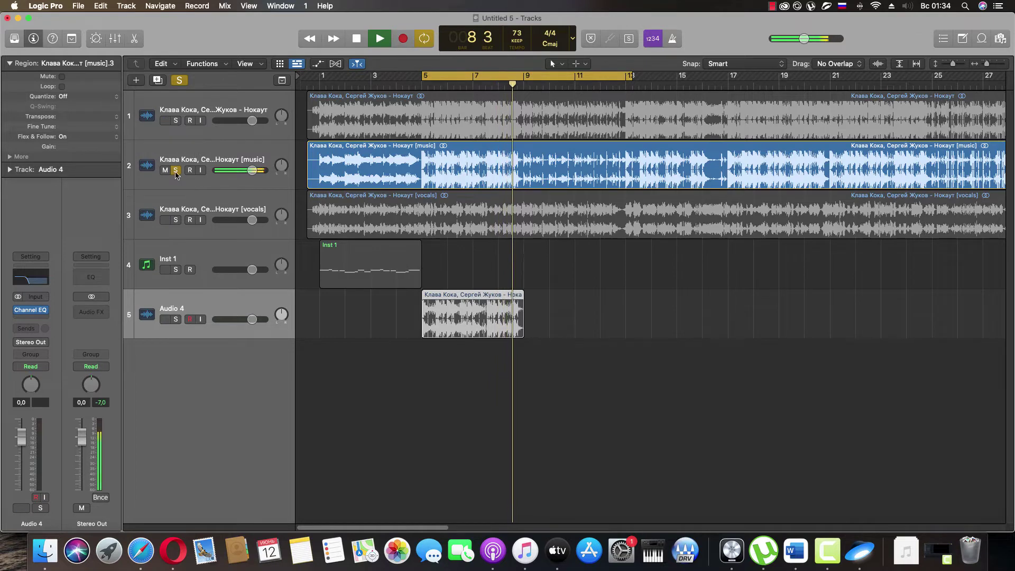
key(space)
key(space)
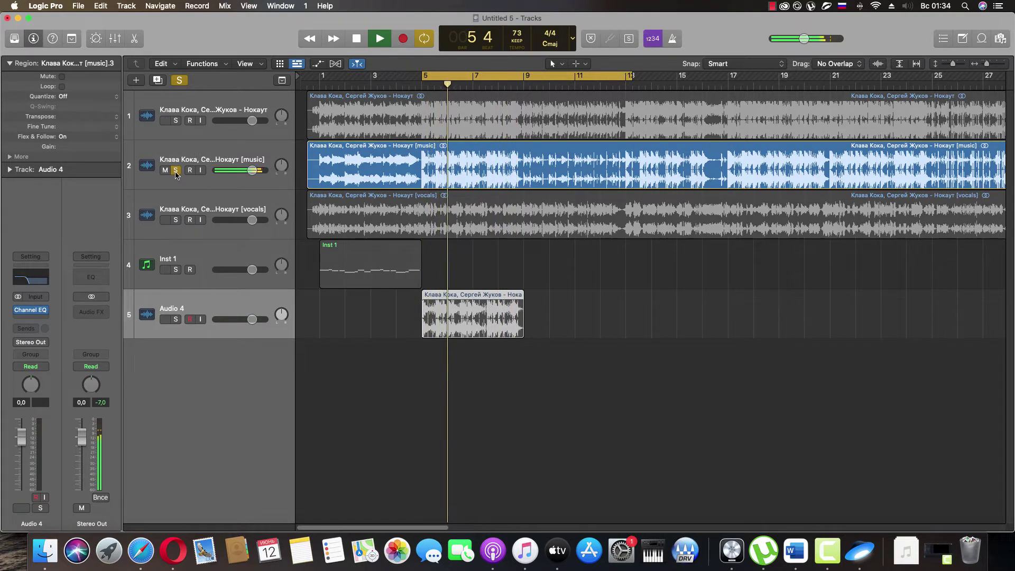
key(space)
key(super+a)
click(176, 170)
Step: Browse the external Macintosh HD's Sample 2022 folder to the Tonal 808 samples of the SD_CAICOS_Hip-Hop Sample Pack
click(999, 39)
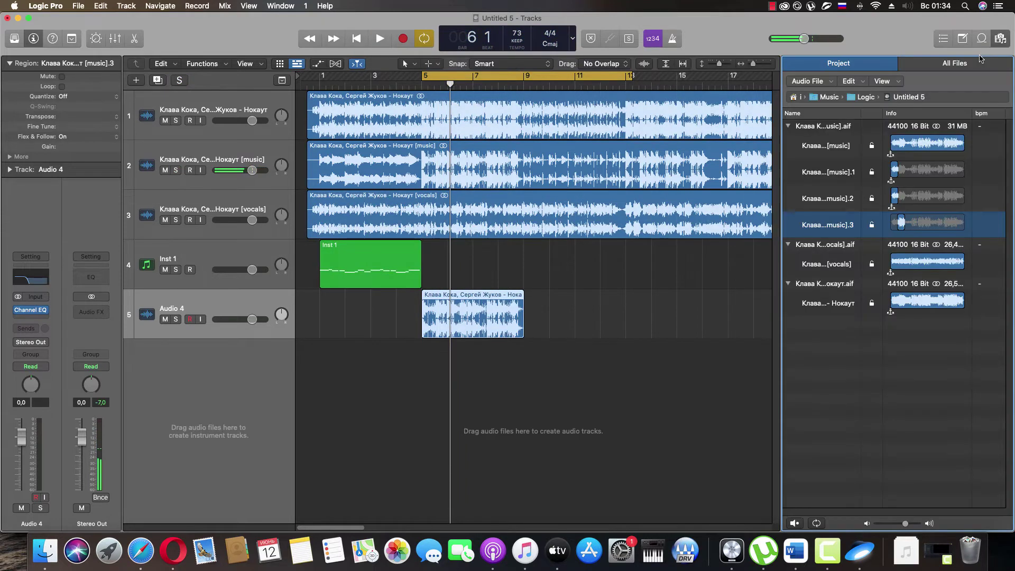
key(ctrl+Tab)
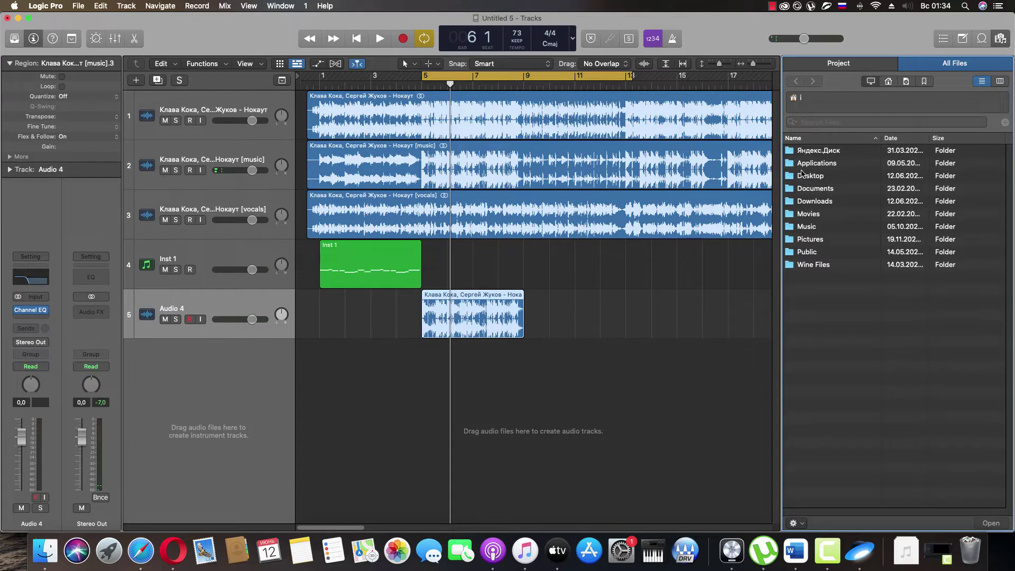
key(super+shift+c)
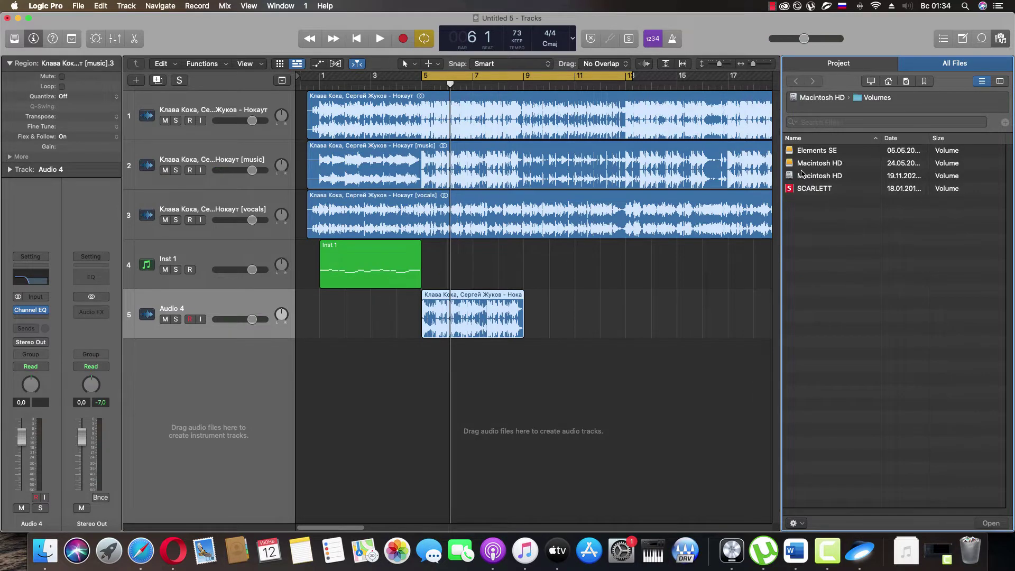
double_click(803, 164)
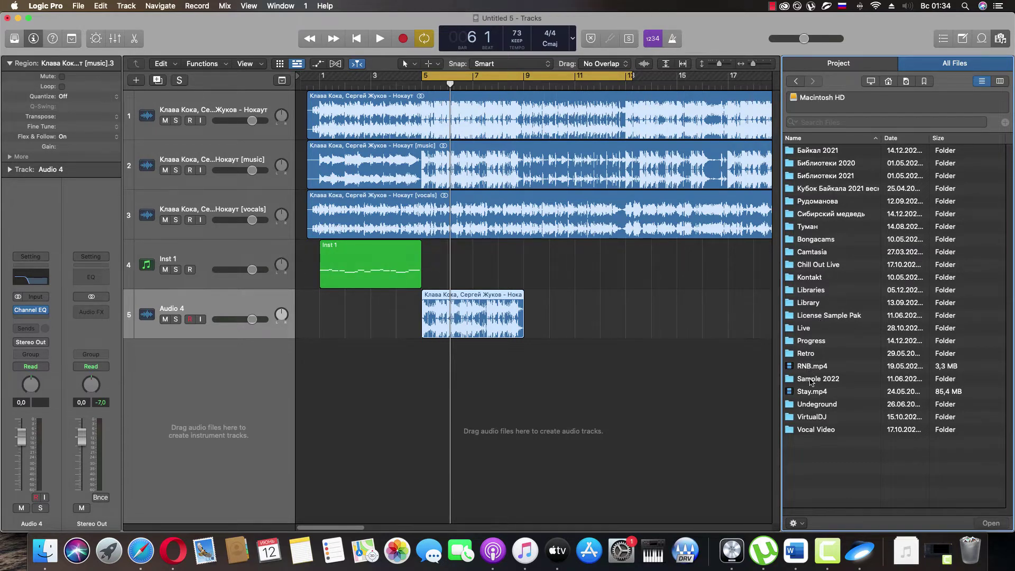
double_click(811, 379)
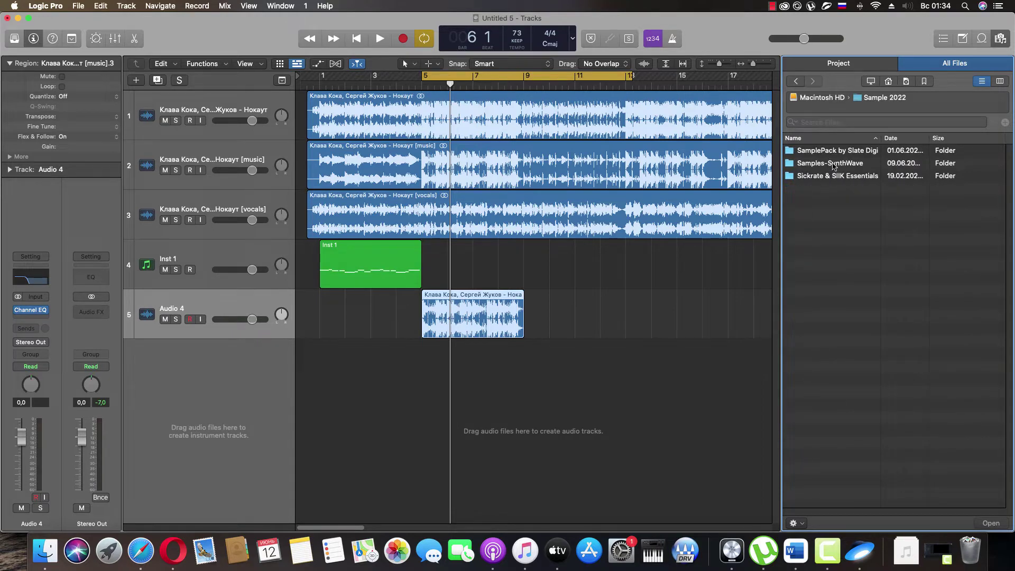
double_click(832, 151)
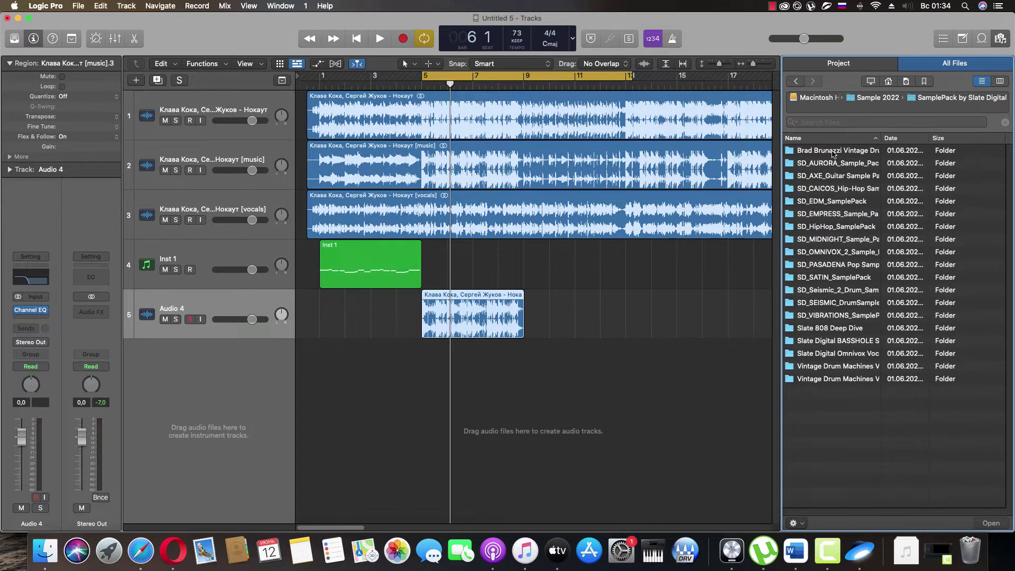
double_click(837, 189)
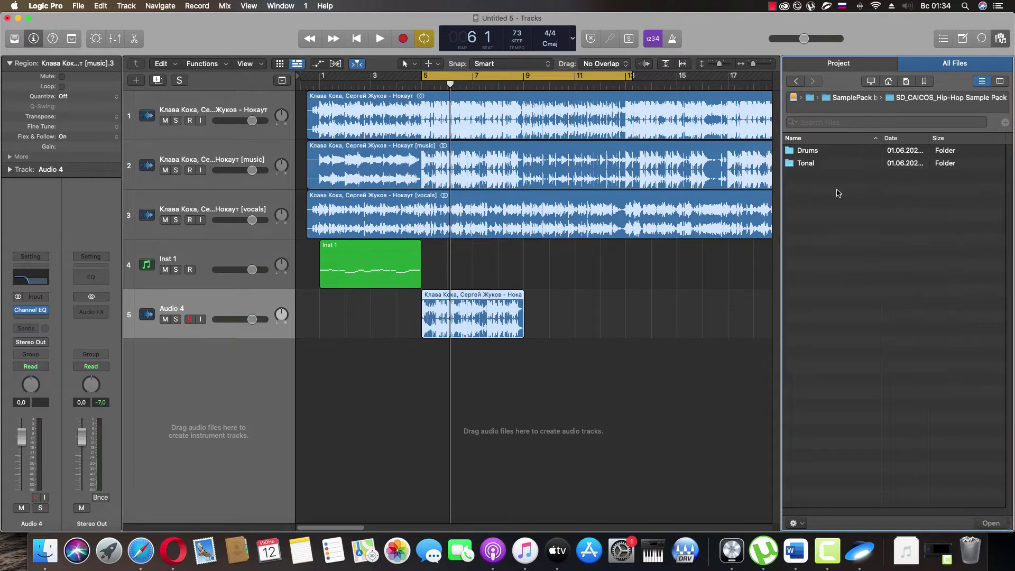
double_click(803, 152)
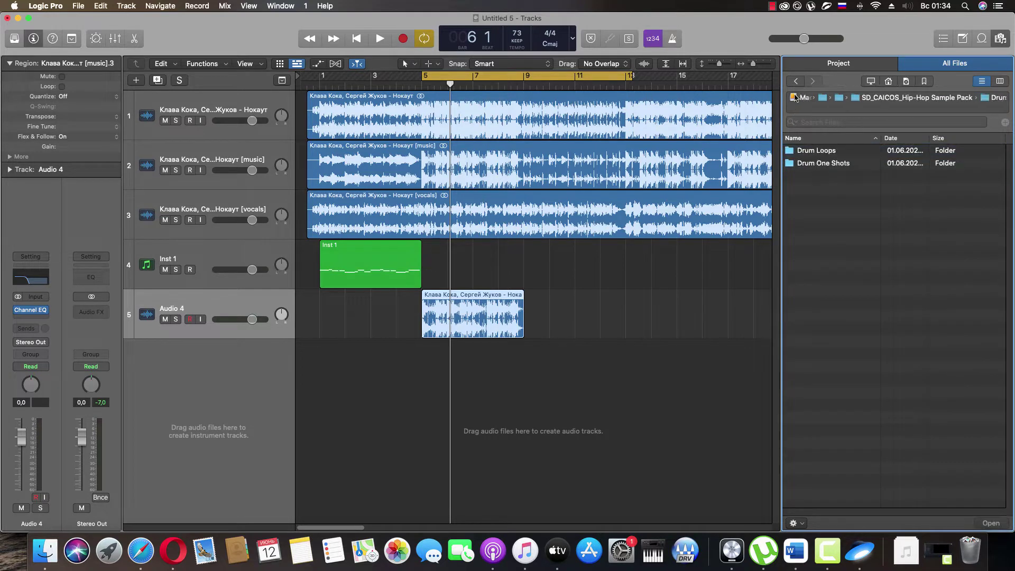
click(794, 82)
double_click(802, 163)
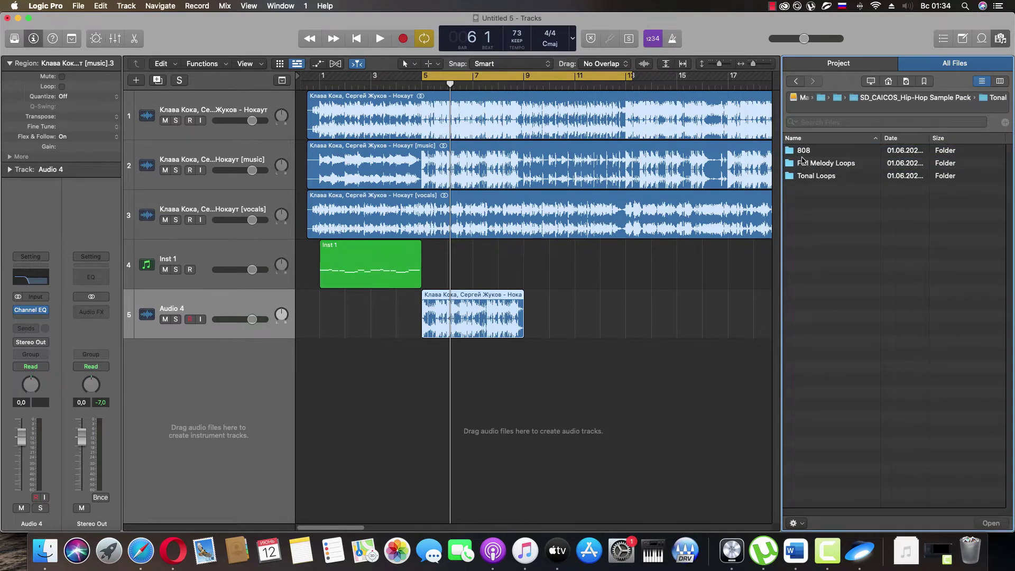
double_click(803, 150)
Step: Audition the first few 808 samples, comparing aero, aggro, ali and bottle
click(824, 151)
key(Down)
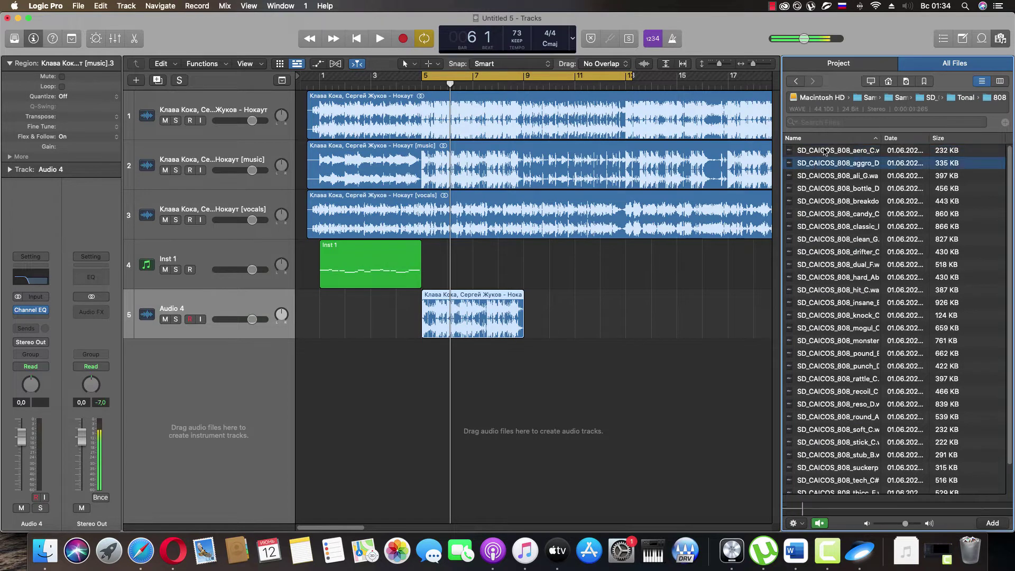
click(815, 153)
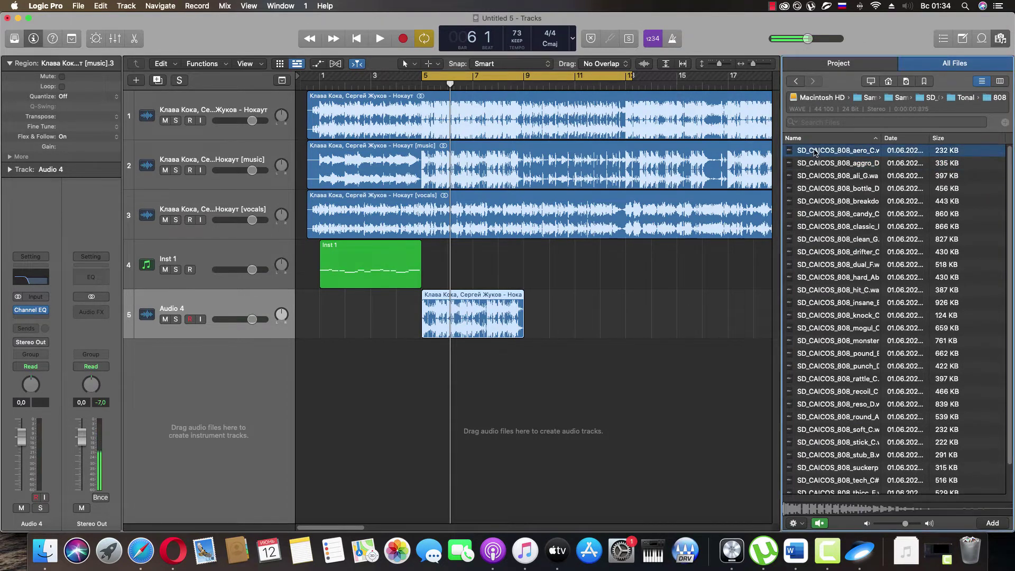
click(821, 162)
click(819, 179)
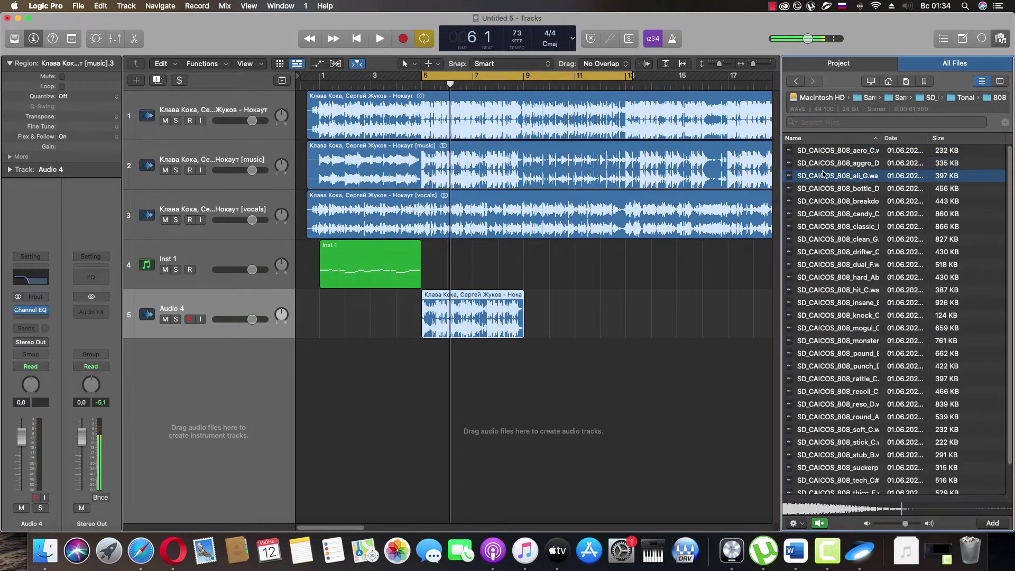
click(827, 187)
click(828, 176)
click(829, 166)
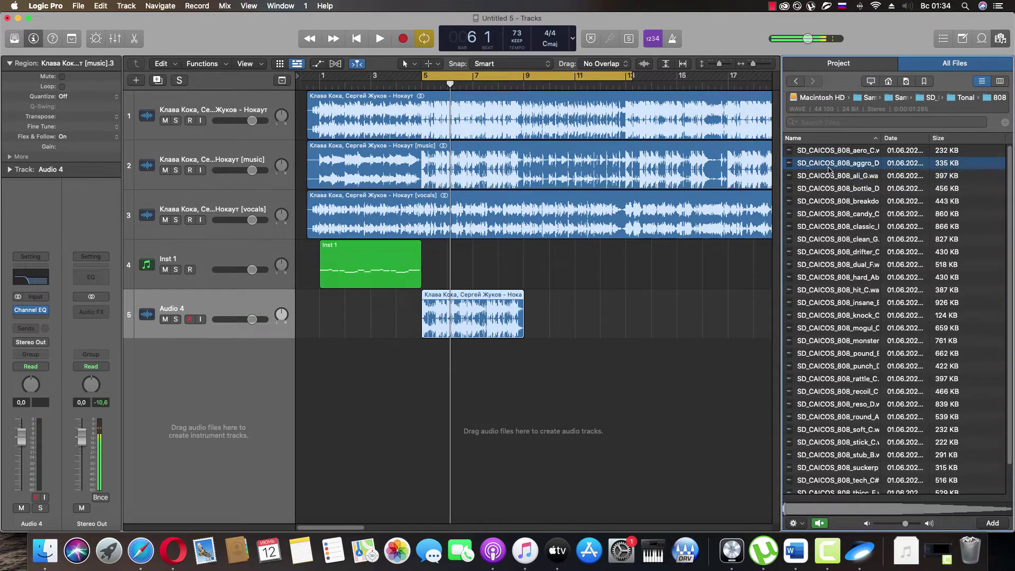
click(833, 177)
Step: Load the SD_CAICOS_808_ali_G sample into Quick Sampler on a new track and insert a Tuner on its channel strip
drag(844, 178, 143, 344)
click(200, 368)
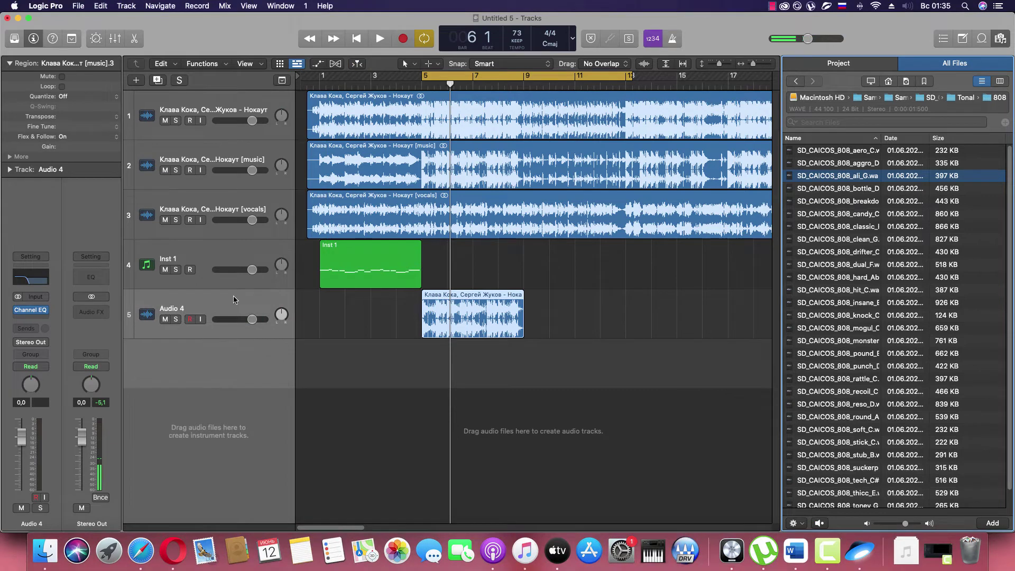
click(20, 315)
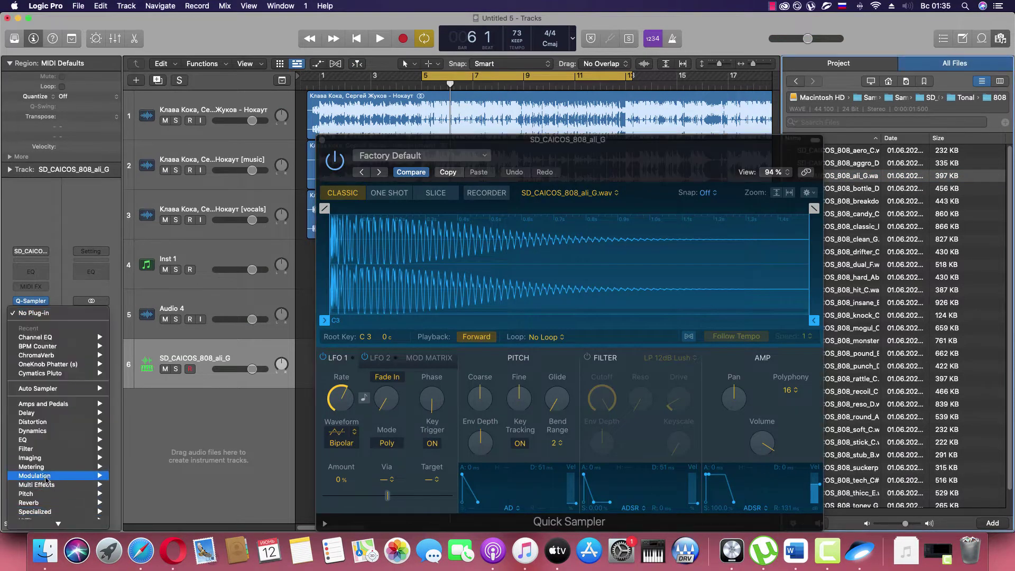
mouse_move(52, 475)
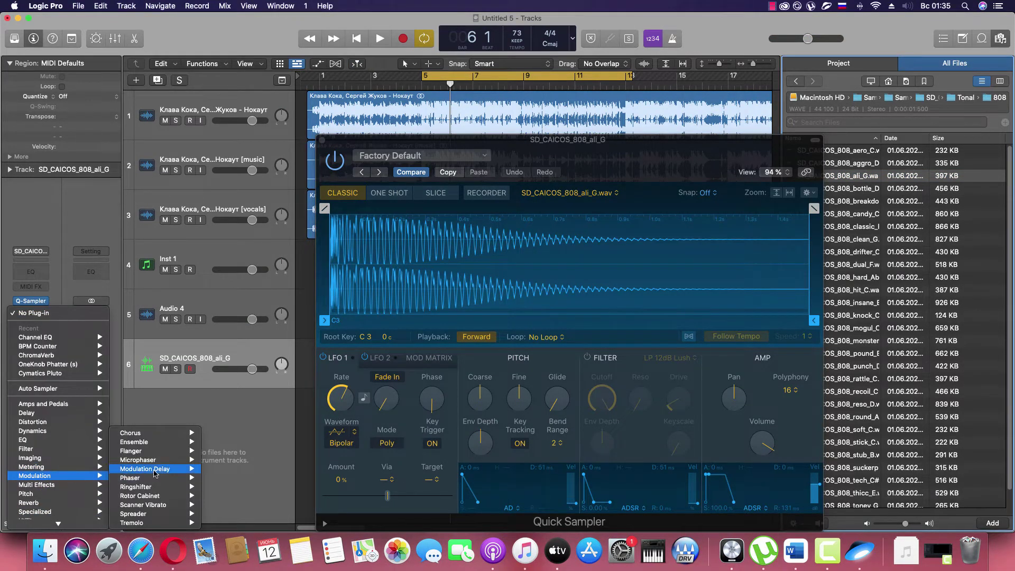
mouse_move(84, 467)
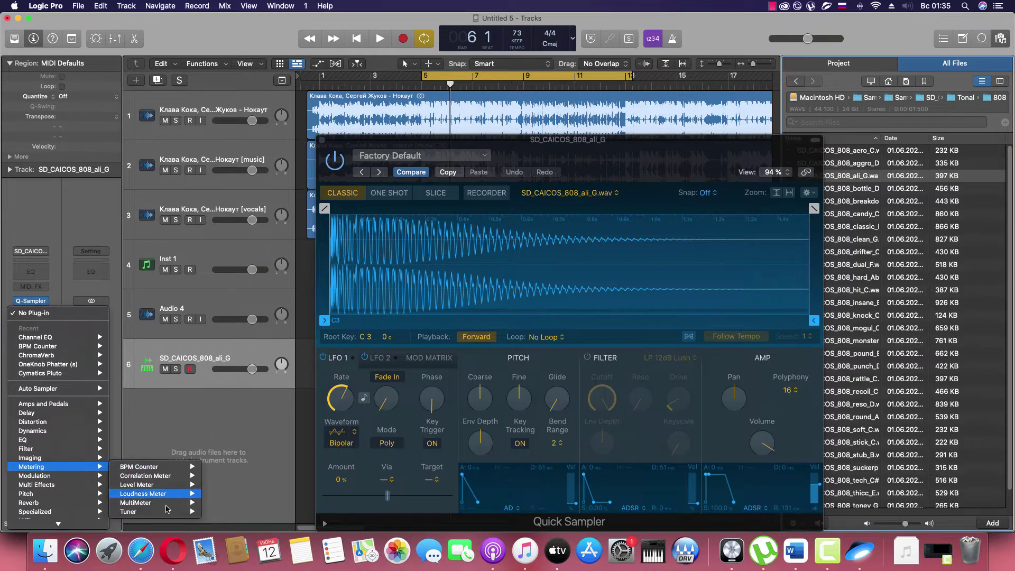
mouse_move(161, 512)
click(222, 511)
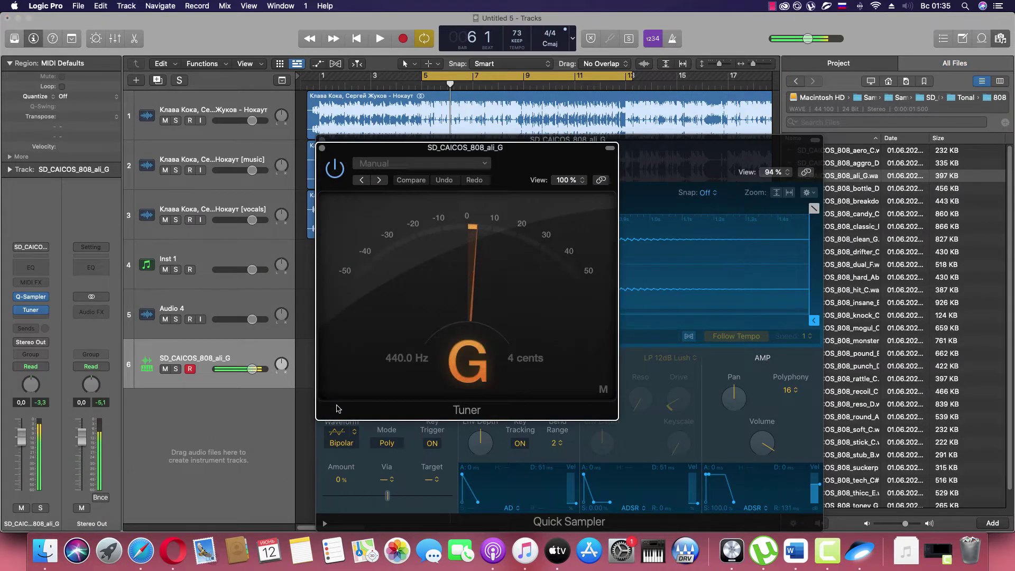
Step: Set the Quick Sampler root key to G3, check the sample's pitch in the Tuner, and close both plug-in windows
click(322, 150)
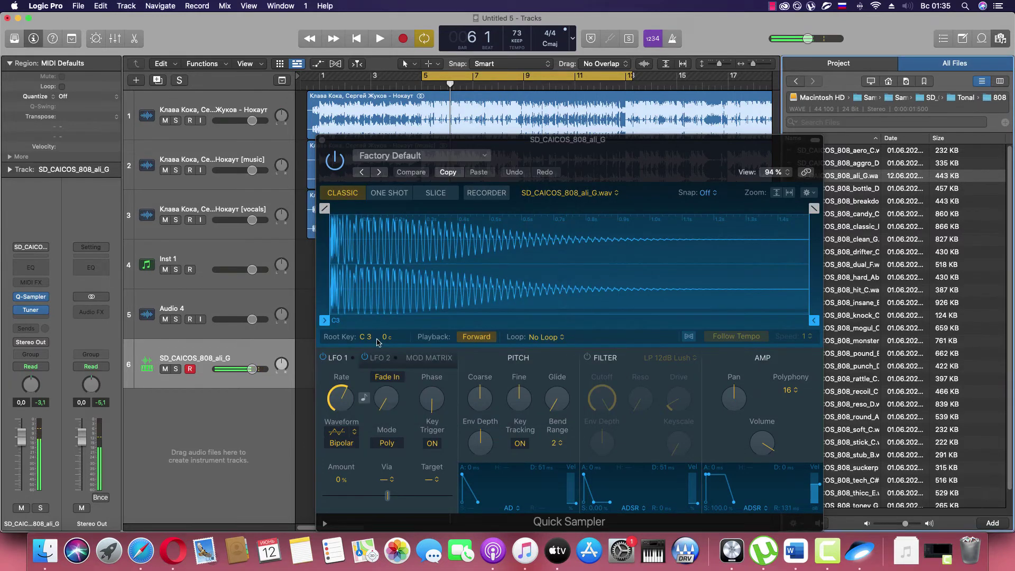
drag(362, 342, 362, 330)
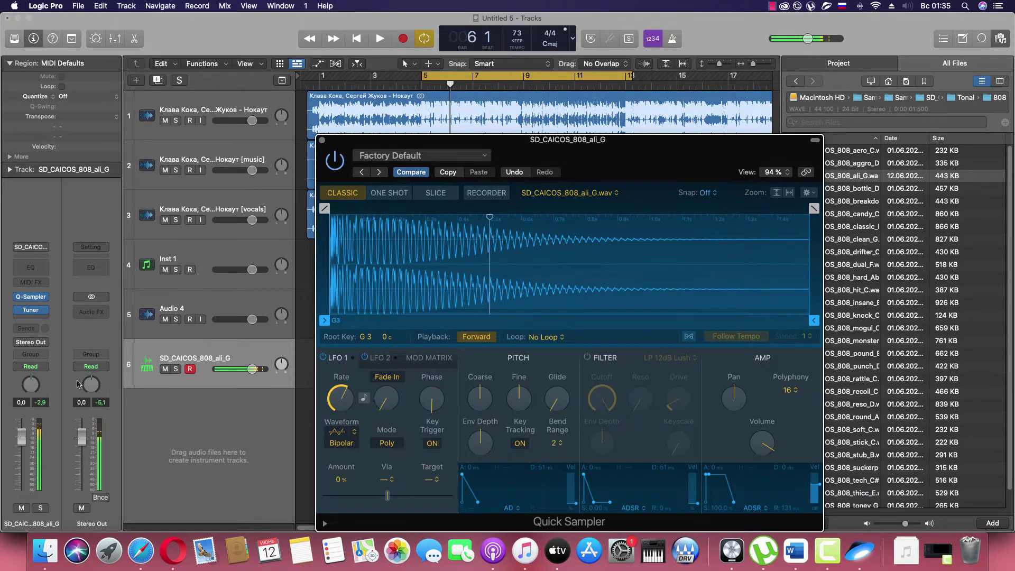
click(32, 311)
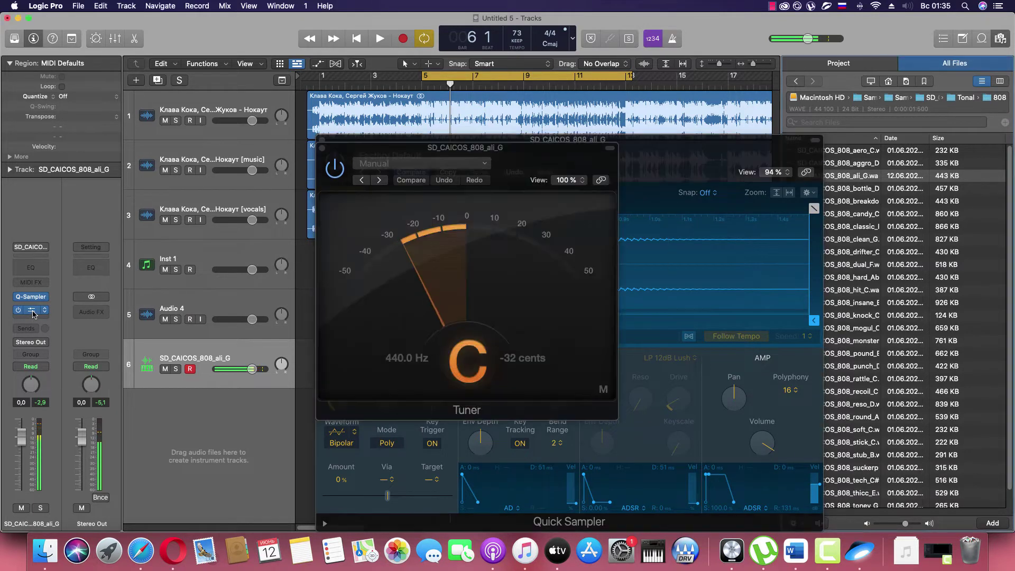
click(321, 148)
key(super+w)
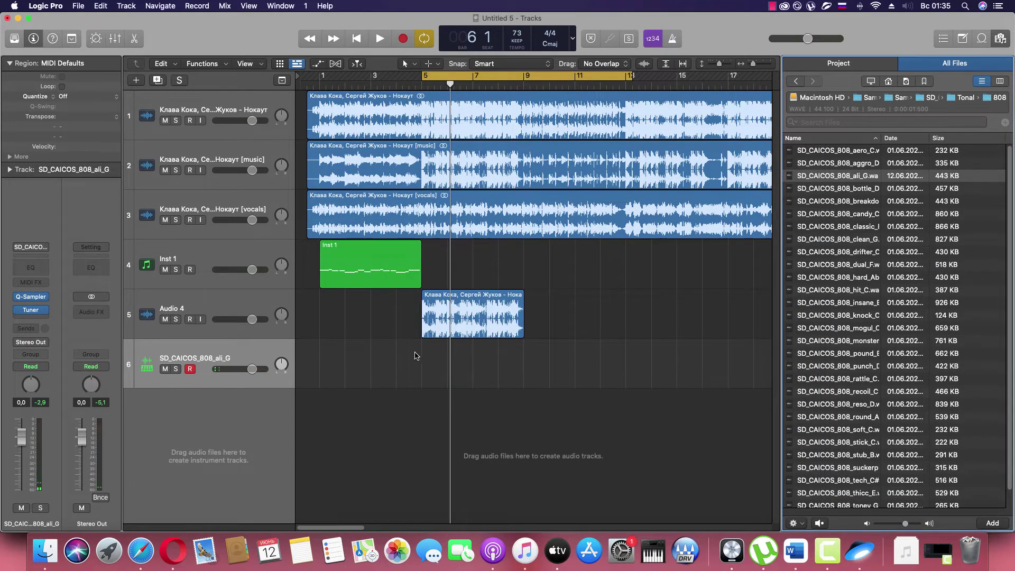
Step: Solo Audio 4, play it from bar 5 with its Flex Pitch notes shown, and hide the file browser
double_click(456, 326)
key(space)
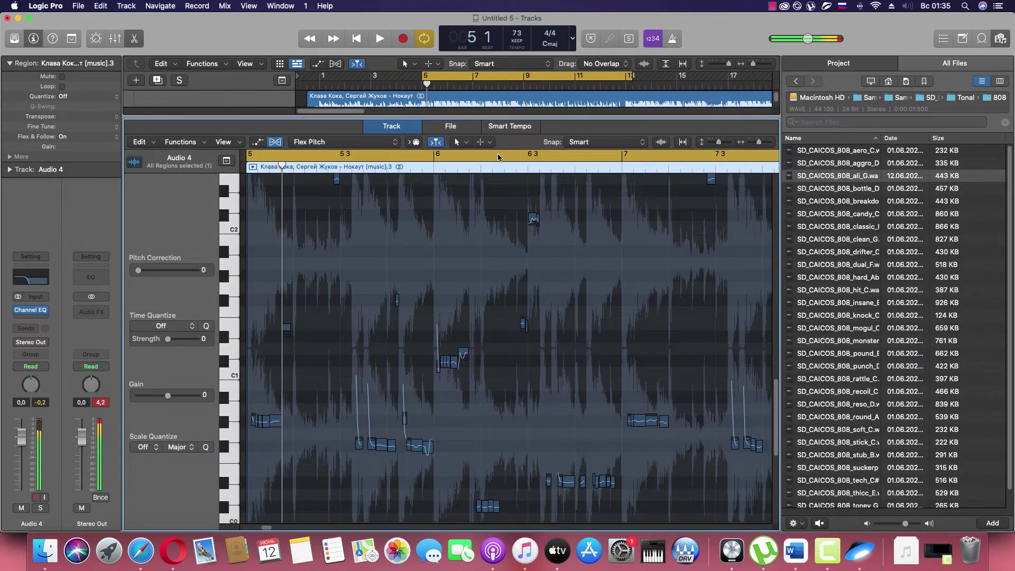
click(132, 34)
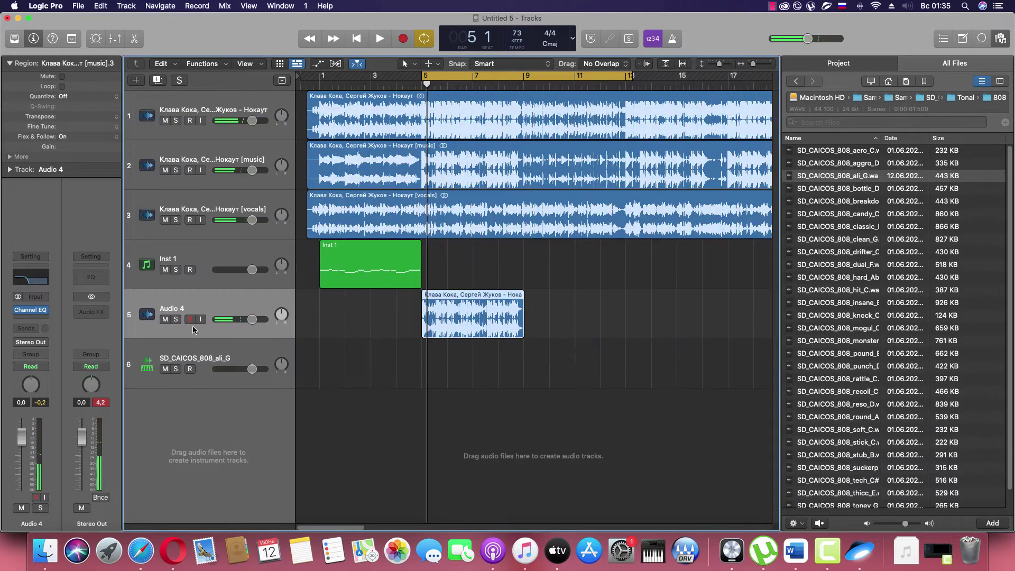
click(176, 320)
key(space)
key(e)
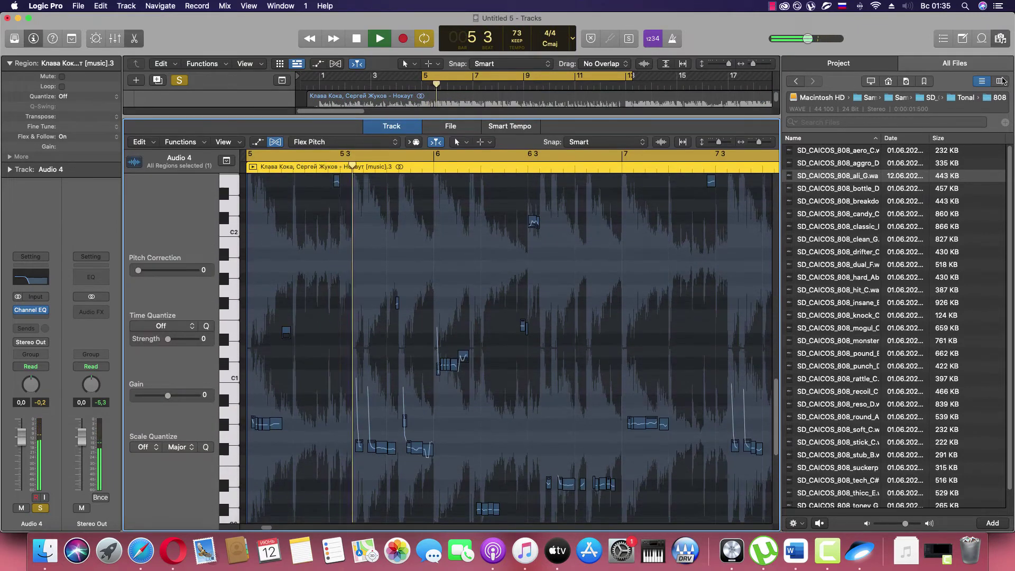
click(1000, 38)
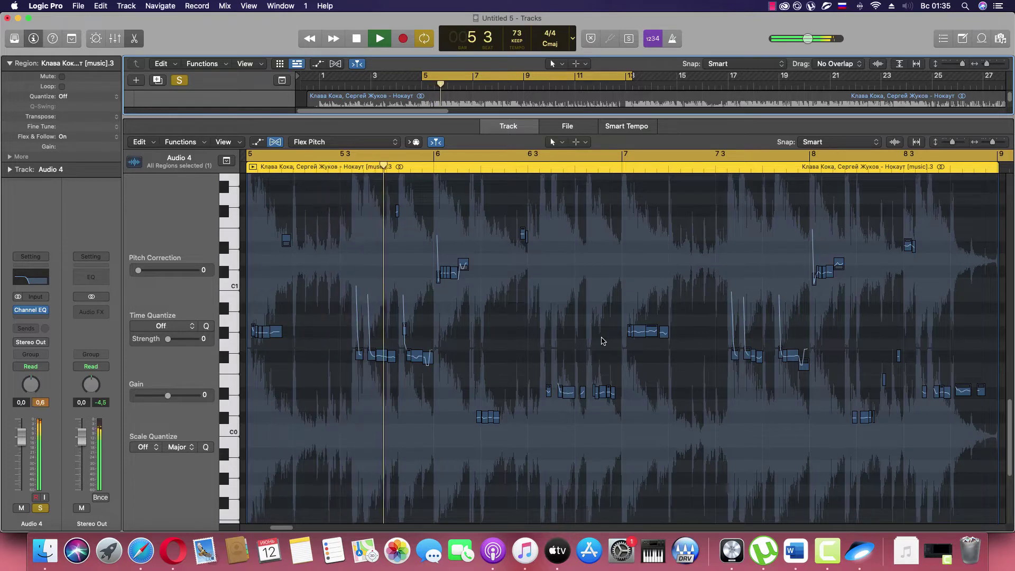
key(space)
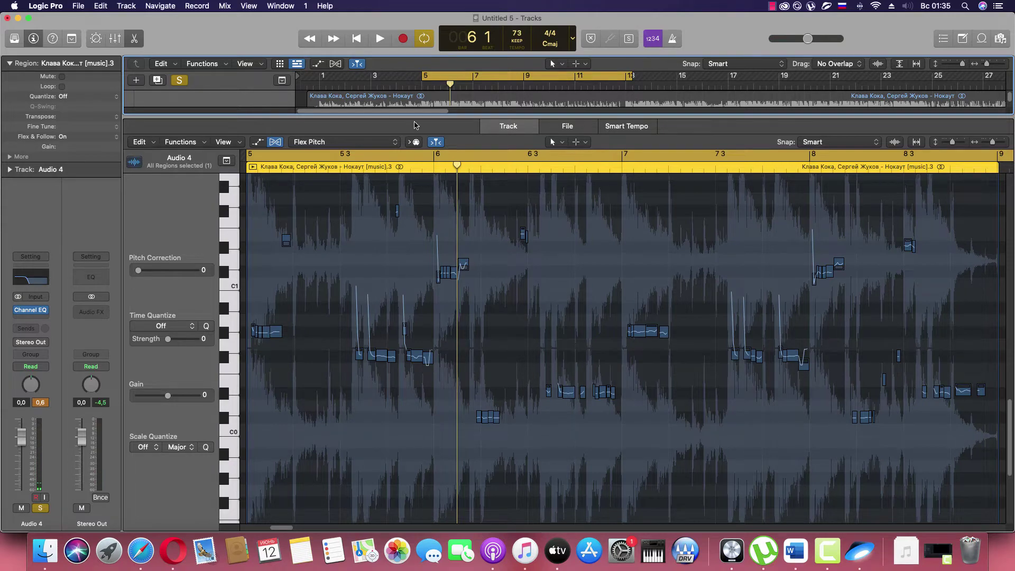
Step: Enlarge the tracks area above the editor and show the 808 track's Piano Roll at bar 5
drag(415, 125, 415, 168)
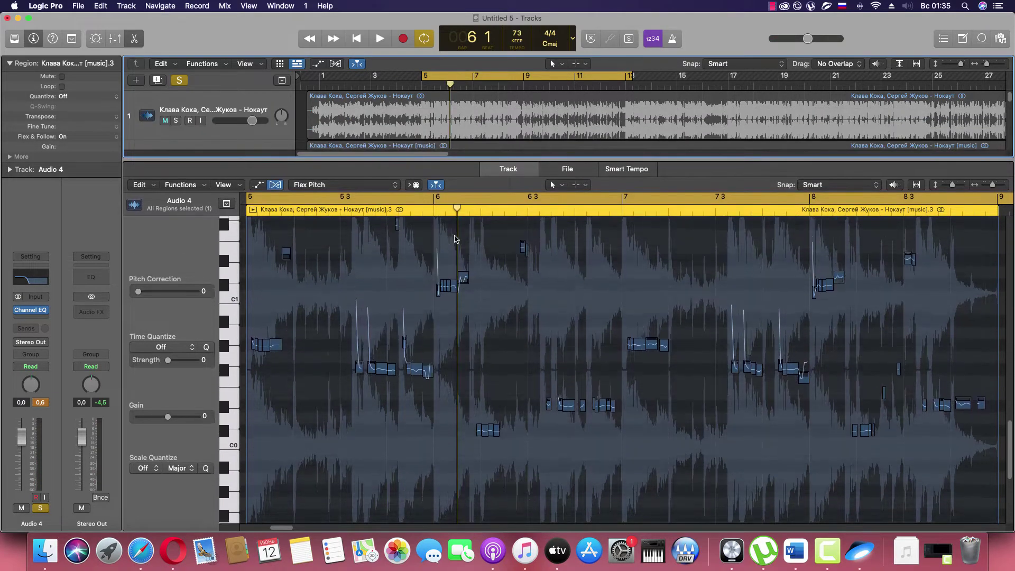
scroll(454, 238, up, 2)
scroll(468, 122, down, 5)
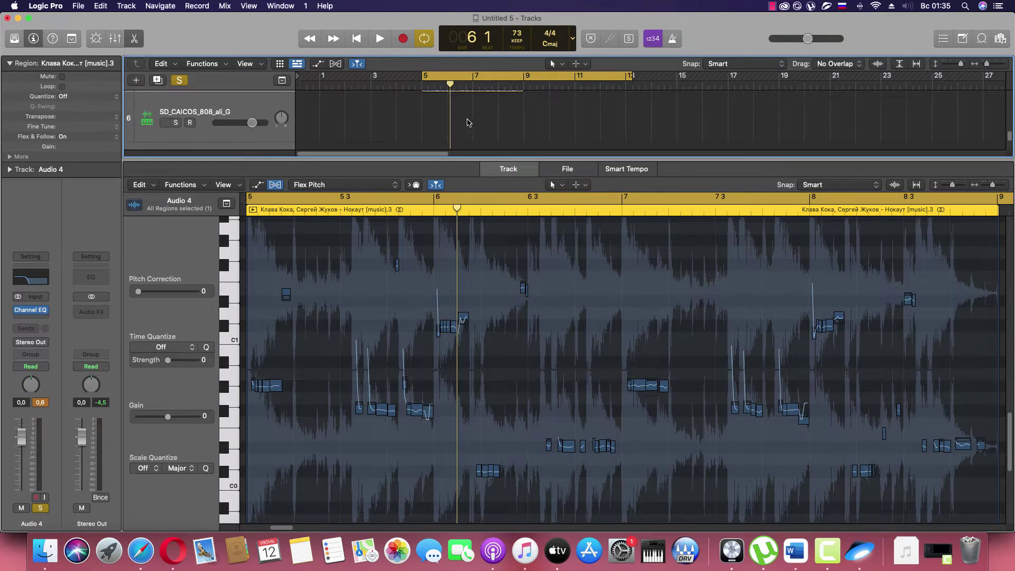
click(467, 123)
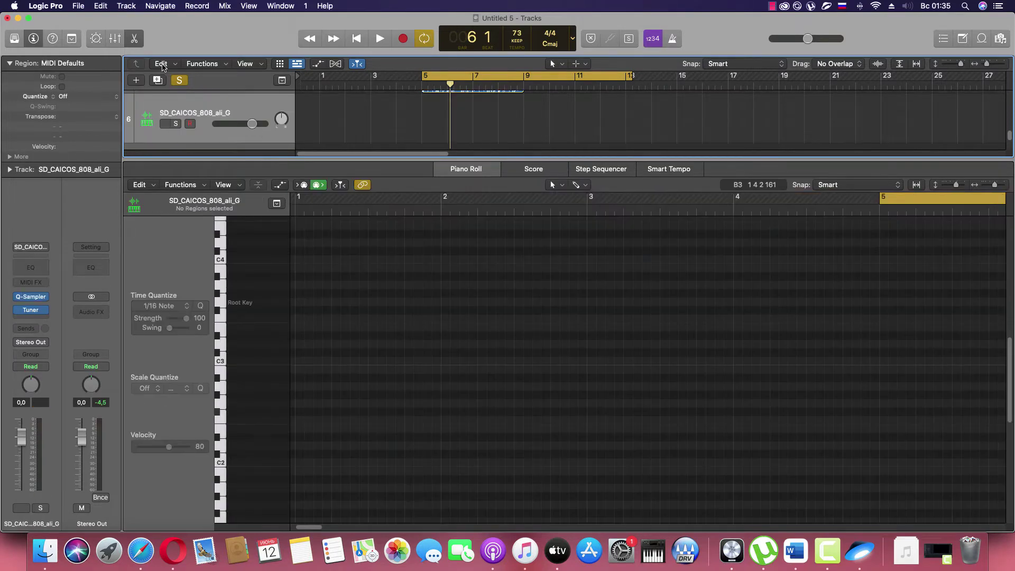
key(space)
key(space)
key(space)
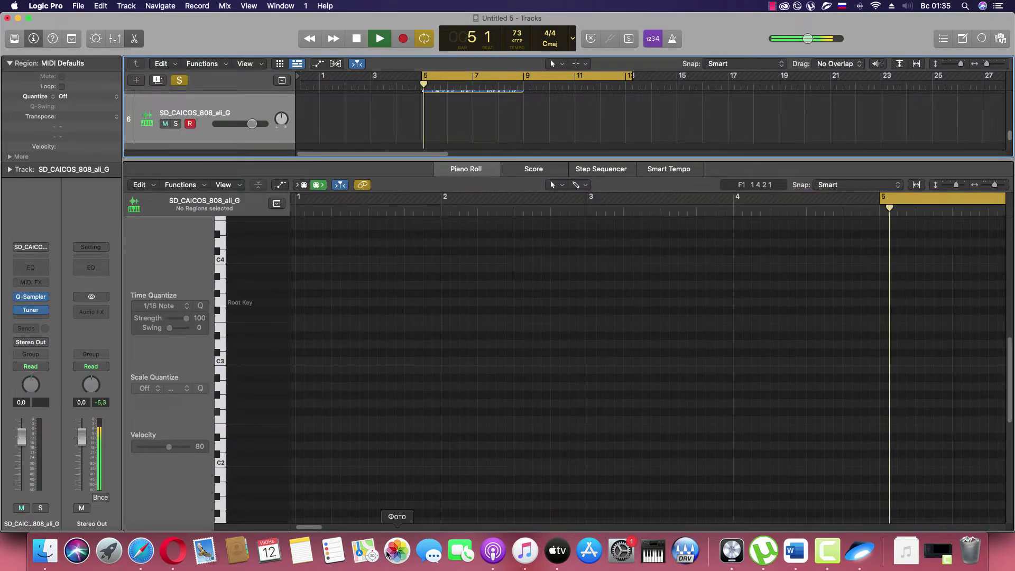
click(311, 509)
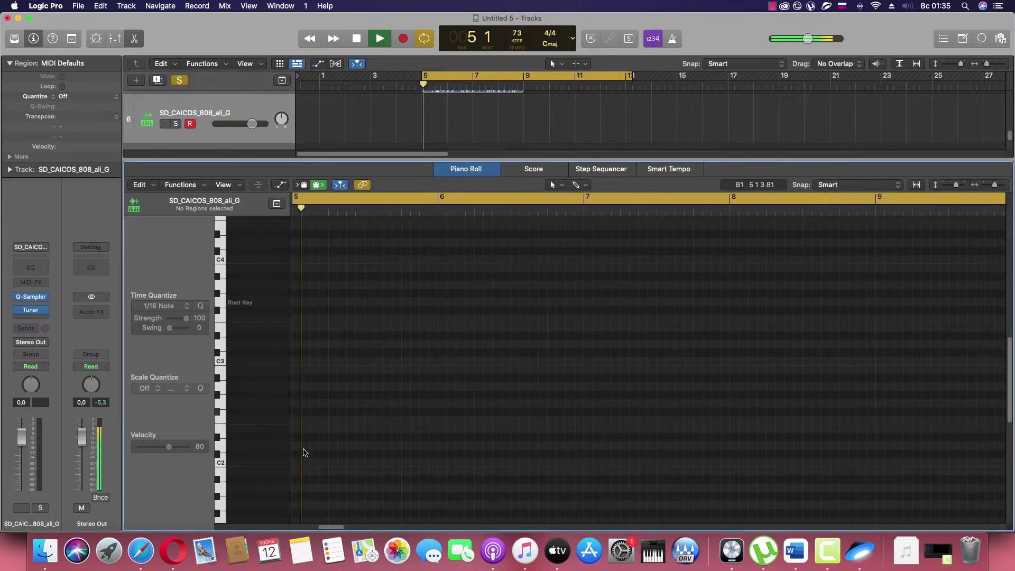
scroll(329, 336, left, 3)
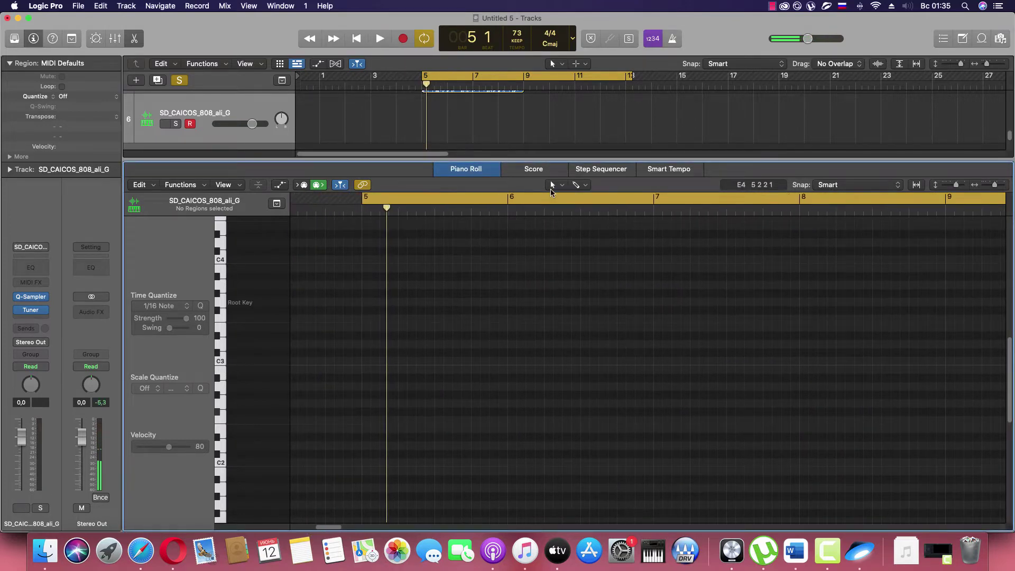
Step: Make the Pencil the primary Piano Roll tool, solo the 808 track, and test its sound against the soloed audio
click(550, 189)
click(565, 210)
key(space)
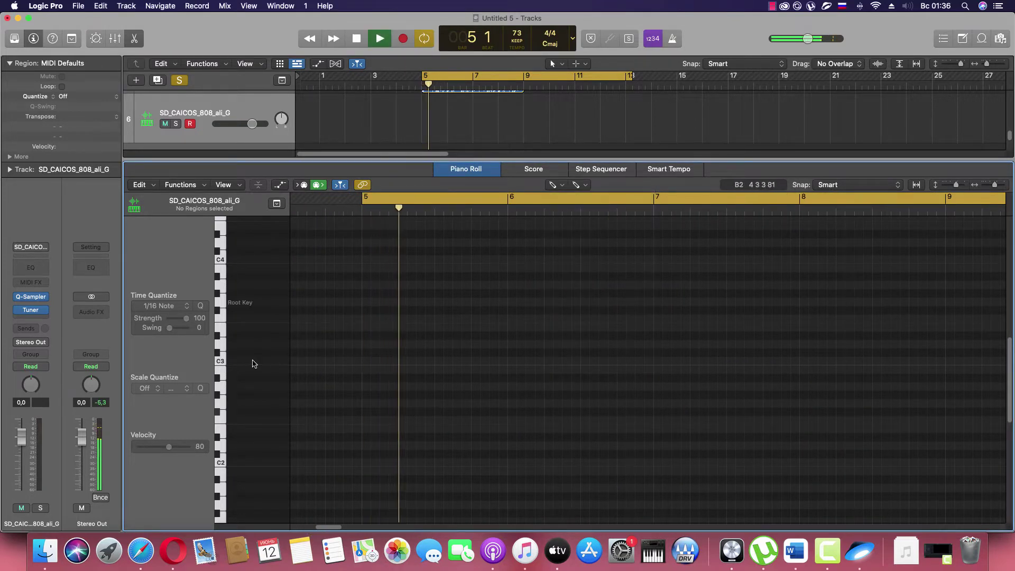
key(space)
click(220, 364)
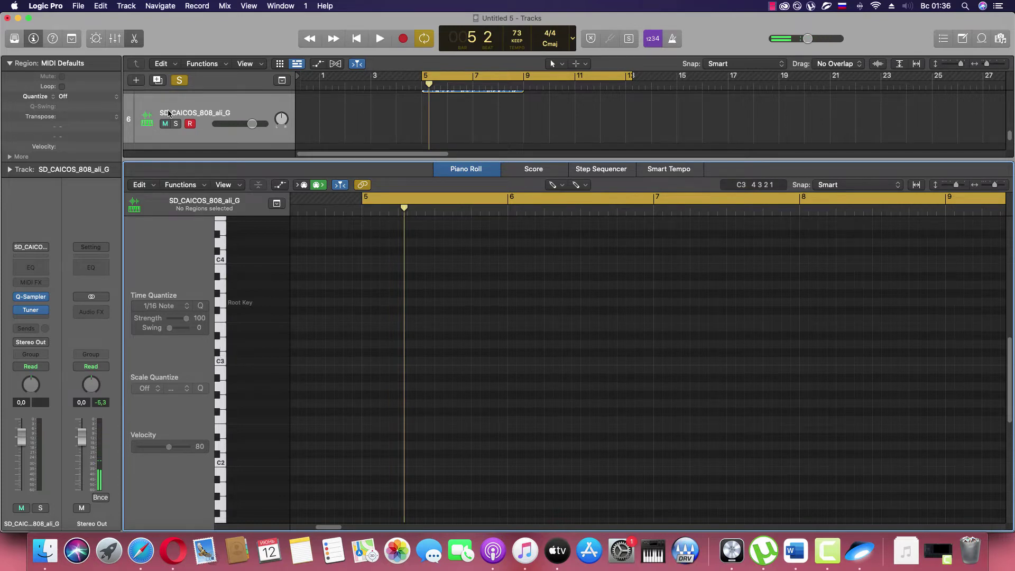
click(176, 123)
key(space)
key(space)
click(220, 374)
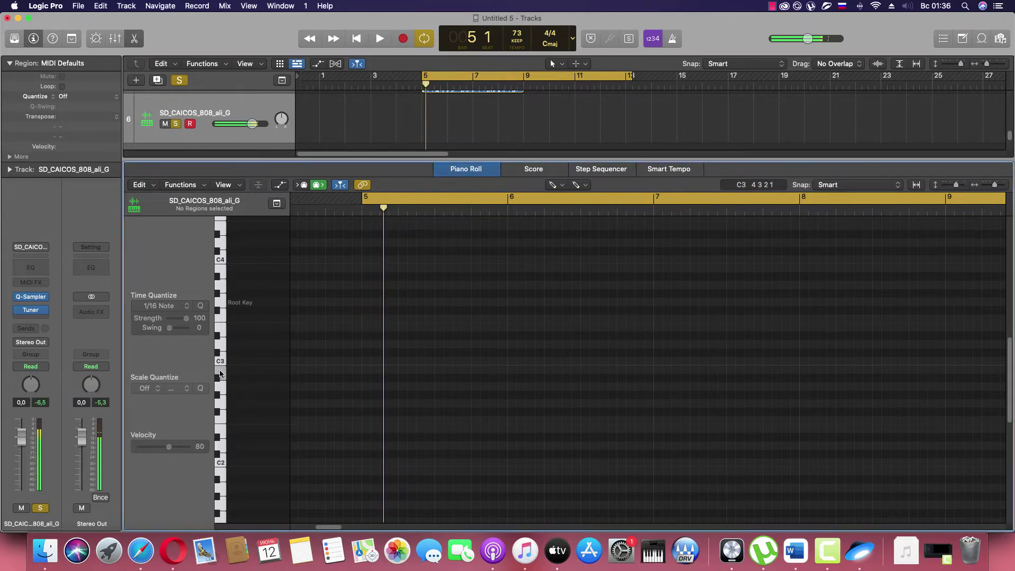
scroll(216, 294, up, 1)
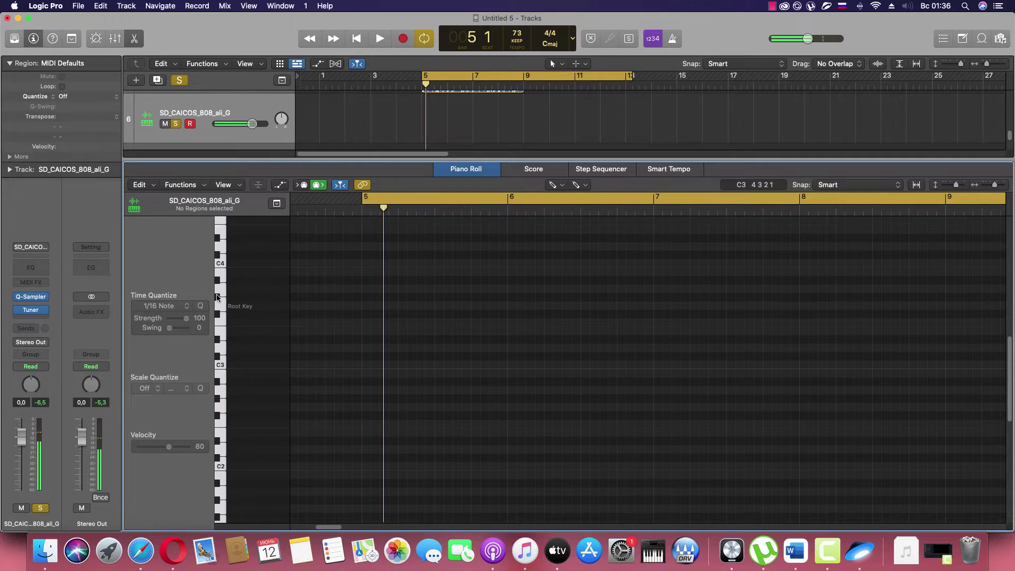
Step: Draw a G#3 note about one beat long at the start of bar 5 and extend its region to bar 9
click(364, 299)
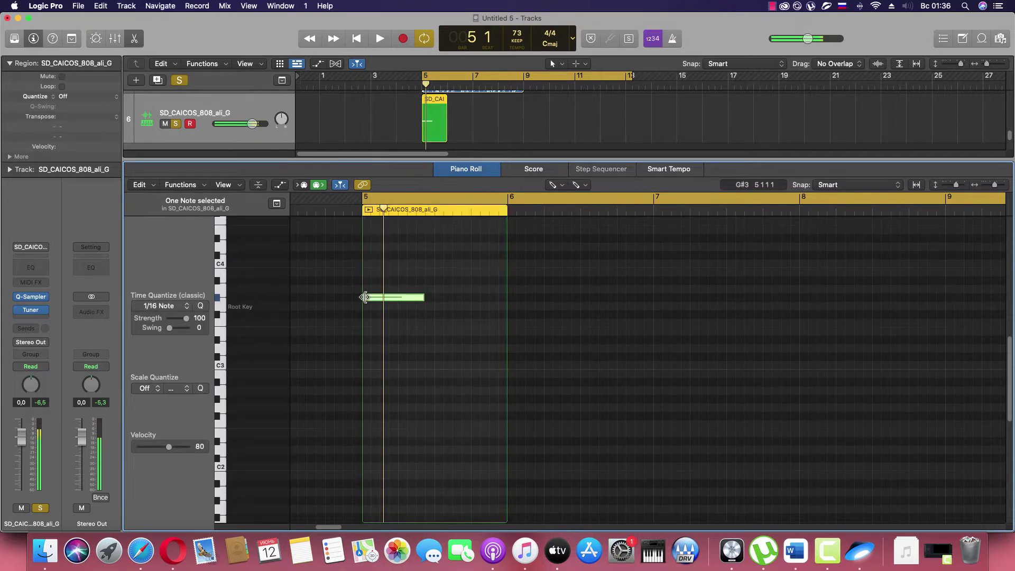
key(space)
drag(421, 300, 397, 300)
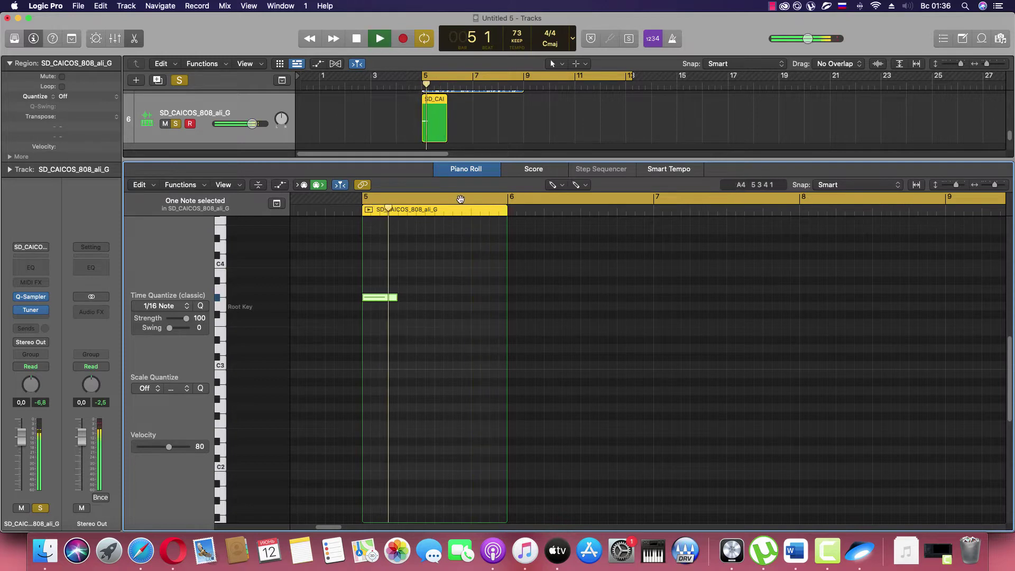
key(space)
drag(504, 281, 946, 313)
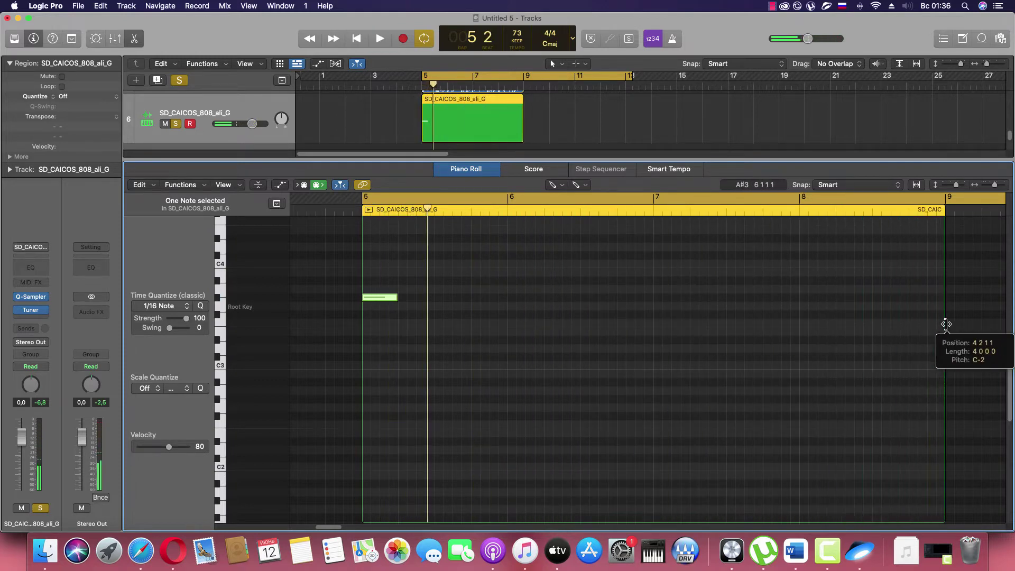
key(space)
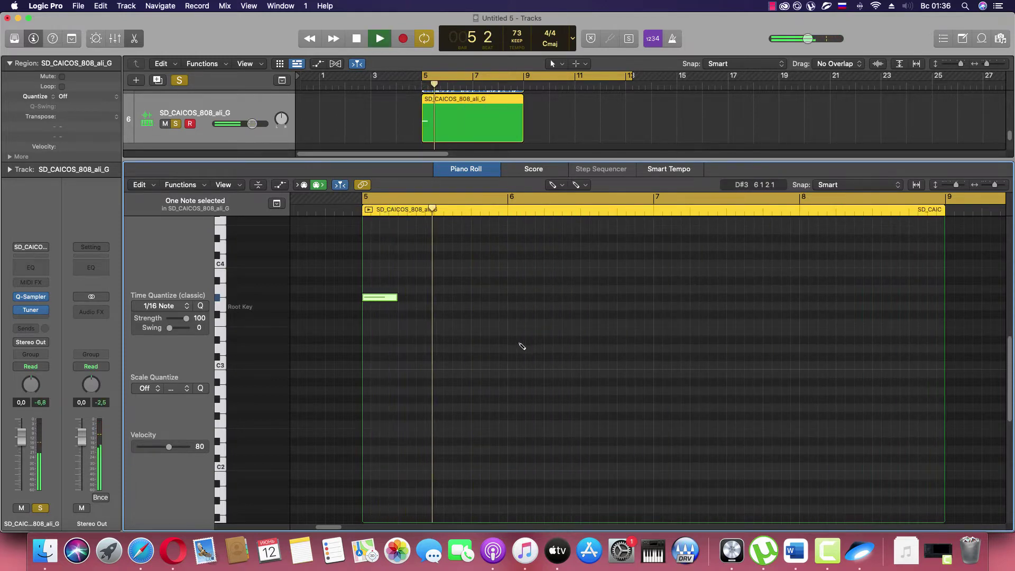
Step: Using Audio 4's Flex Pitch notes as reference, add an F#3 note halfway through beat 3 of bar 5, shortened to an eighth note
scroll(451, 127, up, 1)
click(455, 106)
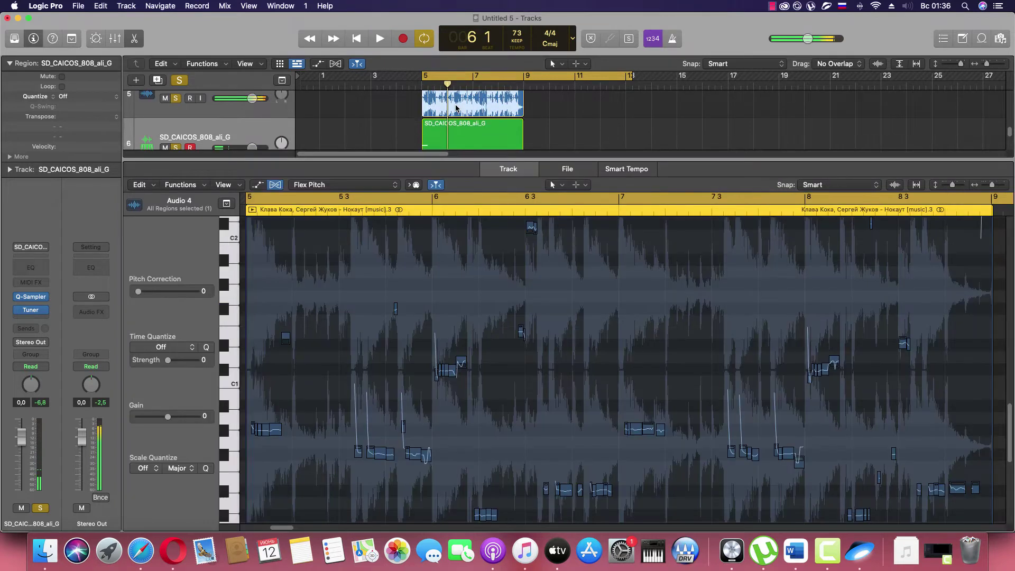
scroll(455, 105, up, 1)
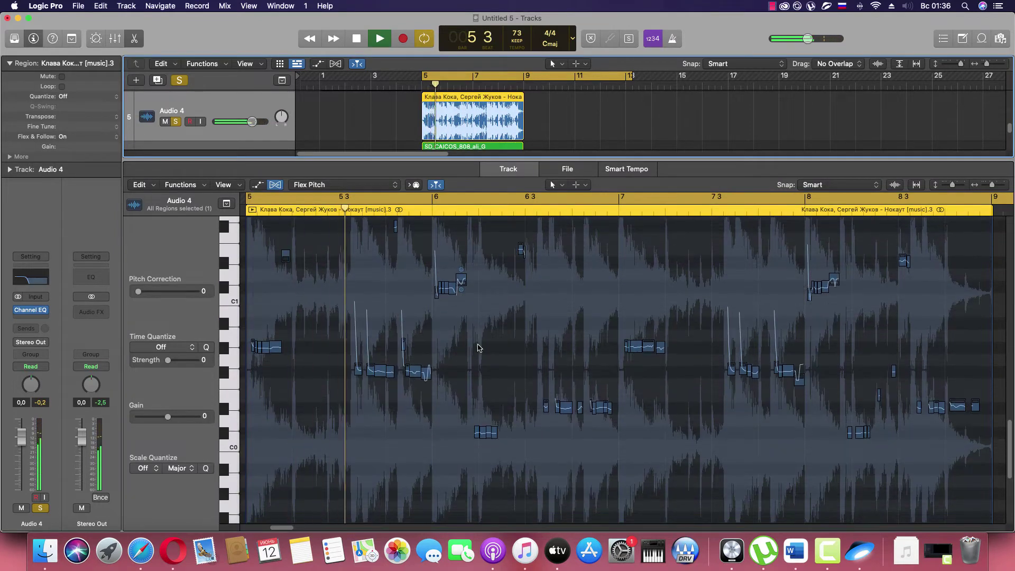
key(space)
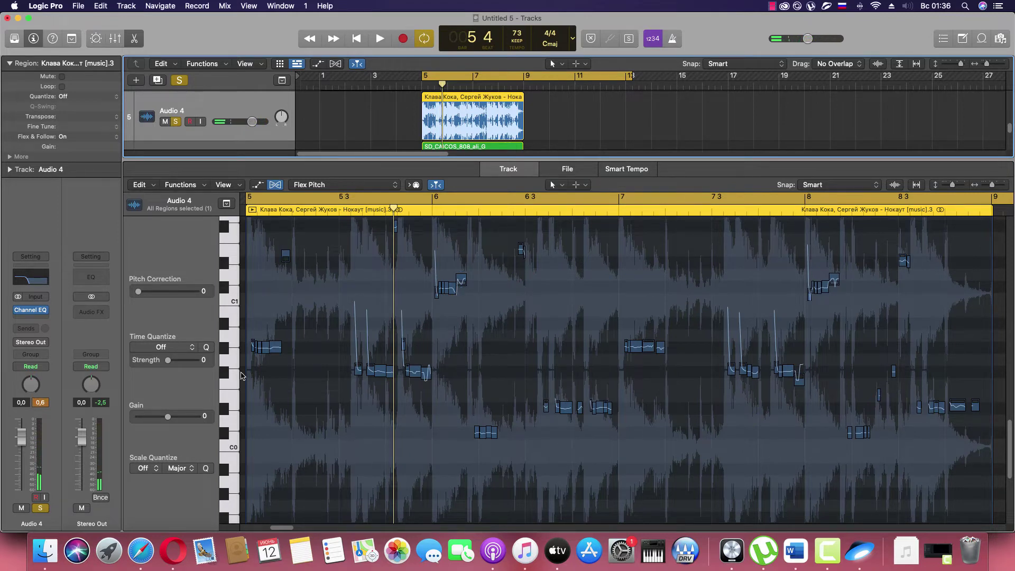
click(472, 147)
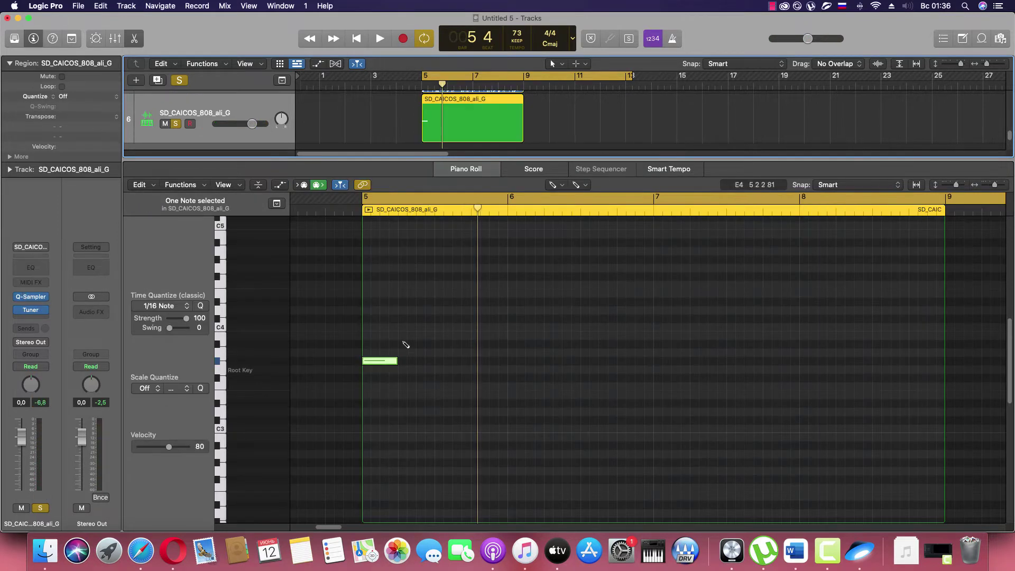
key(space)
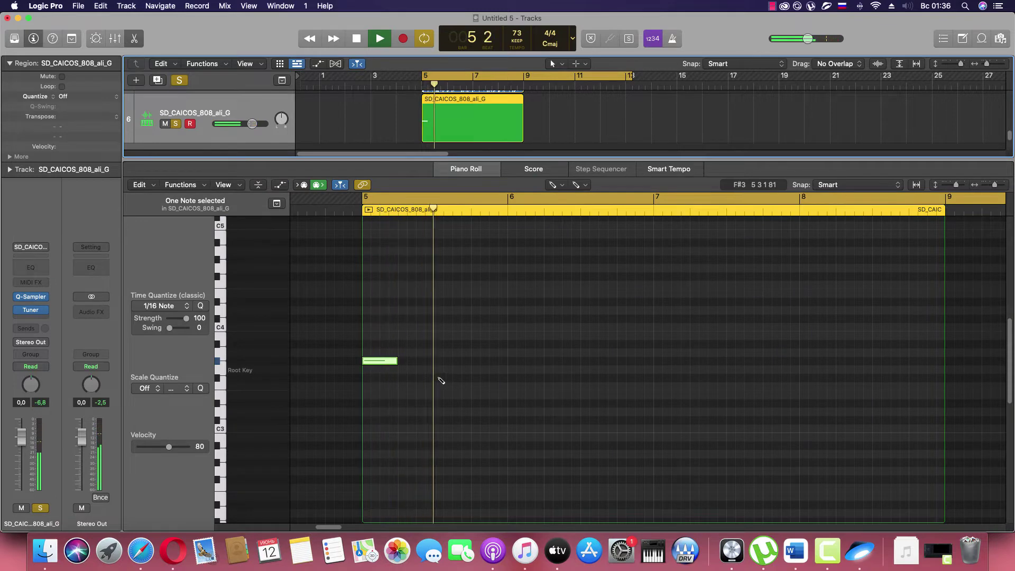
click(454, 378)
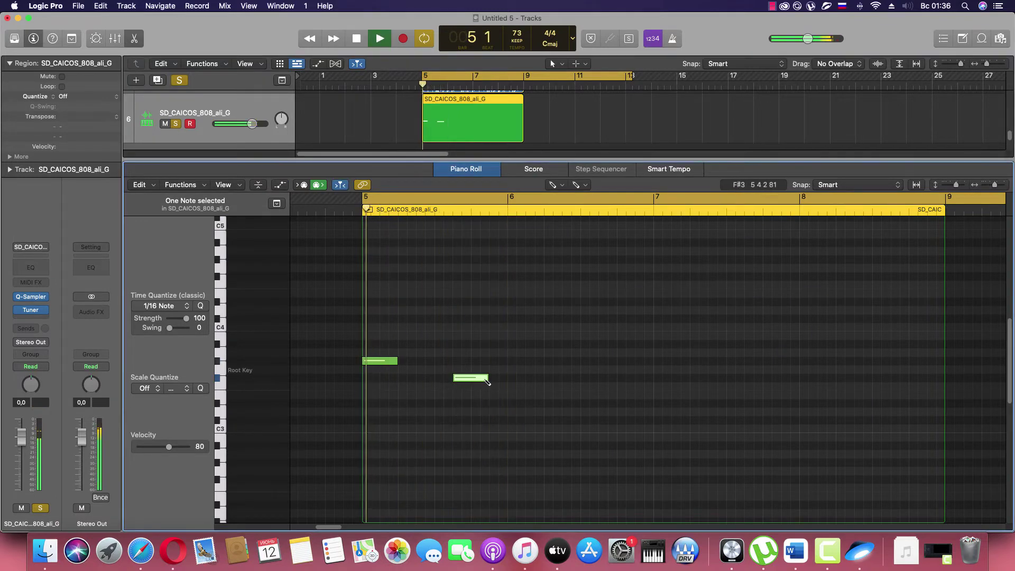
drag(487, 379, 473, 382)
key(space)
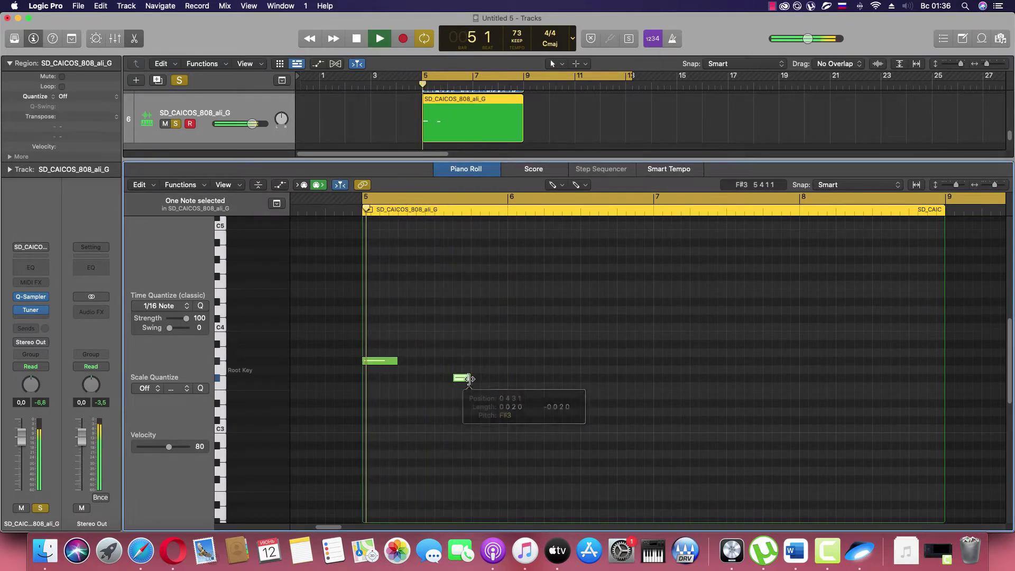
key(space)
Step: Add eighth notes to the 808 part: C#4 at the start of bar 6 and F#3 on beat 3 of bar 5
click(509, 319)
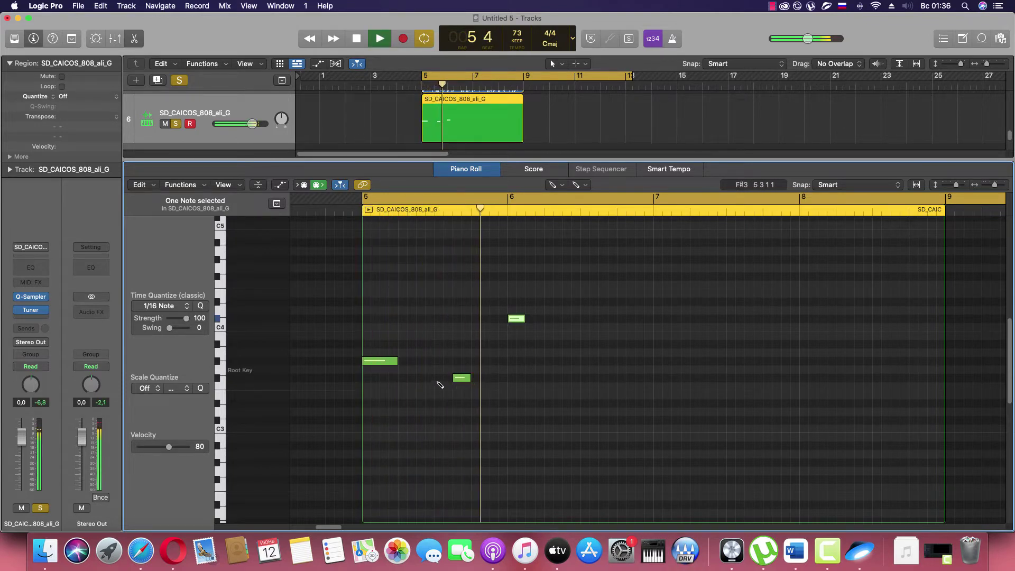
click(437, 378)
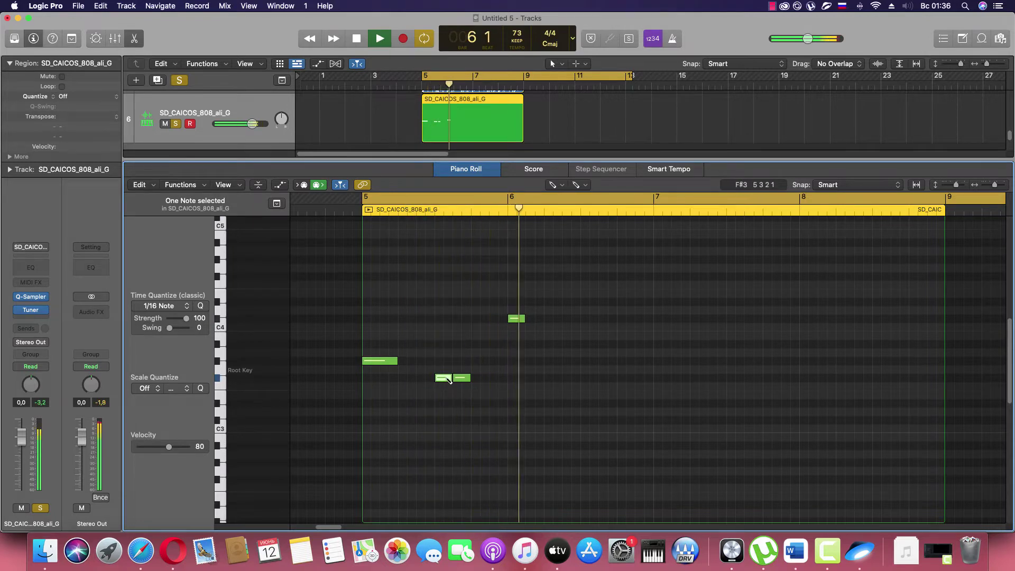
click(468, 380)
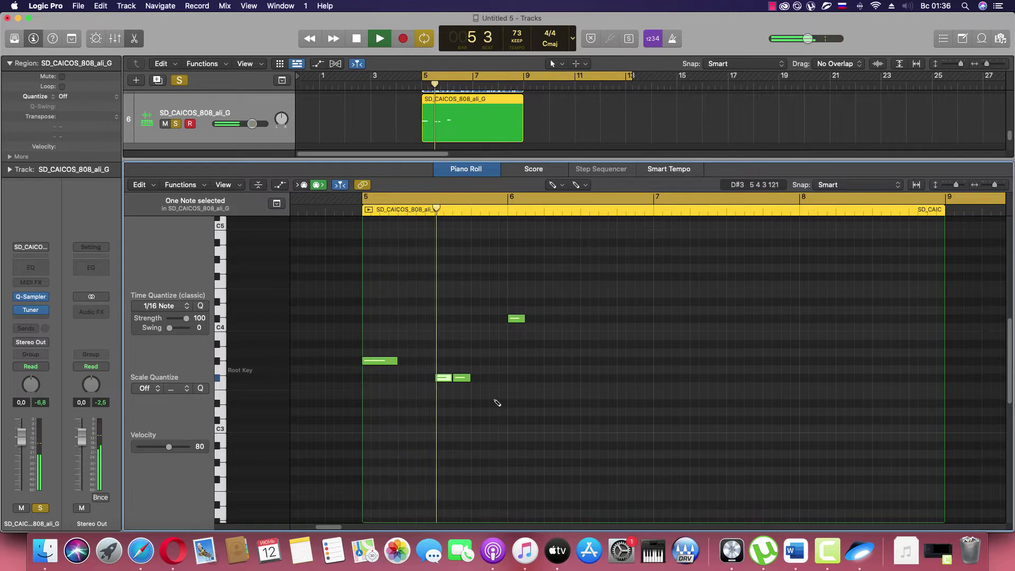
Step: Replace the first F#3 note in bar 5 with a shorter one placed directly before the remaining F#3 note, and play it back
drag(443, 378, 461, 378)
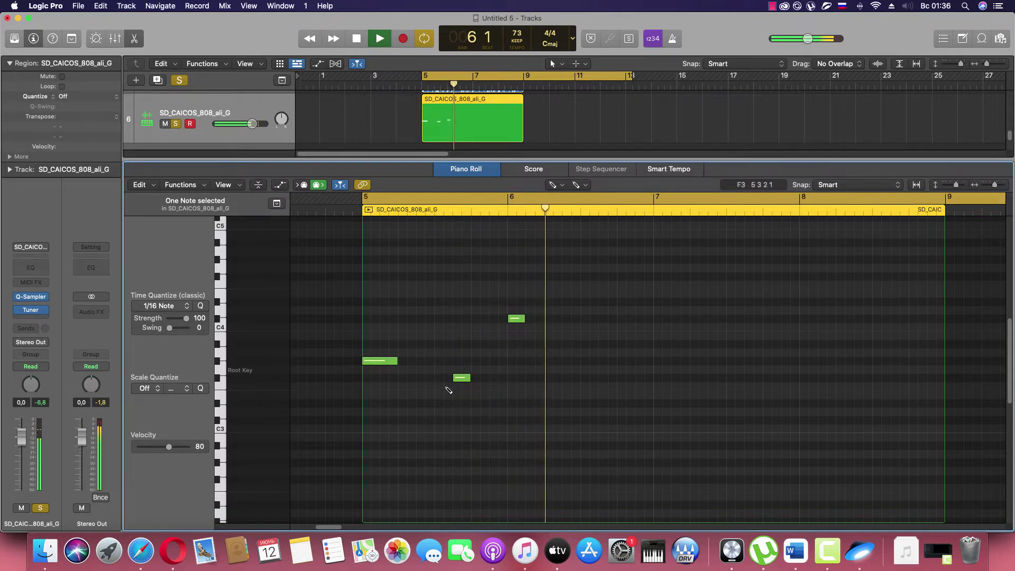
key(space)
click(438, 377)
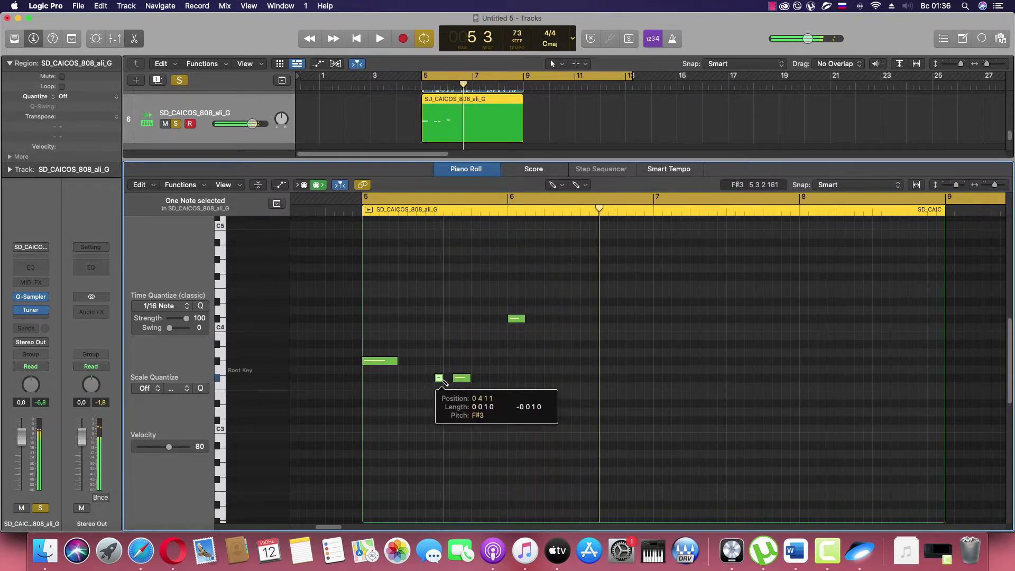
drag(439, 378, 448, 378)
key(space)
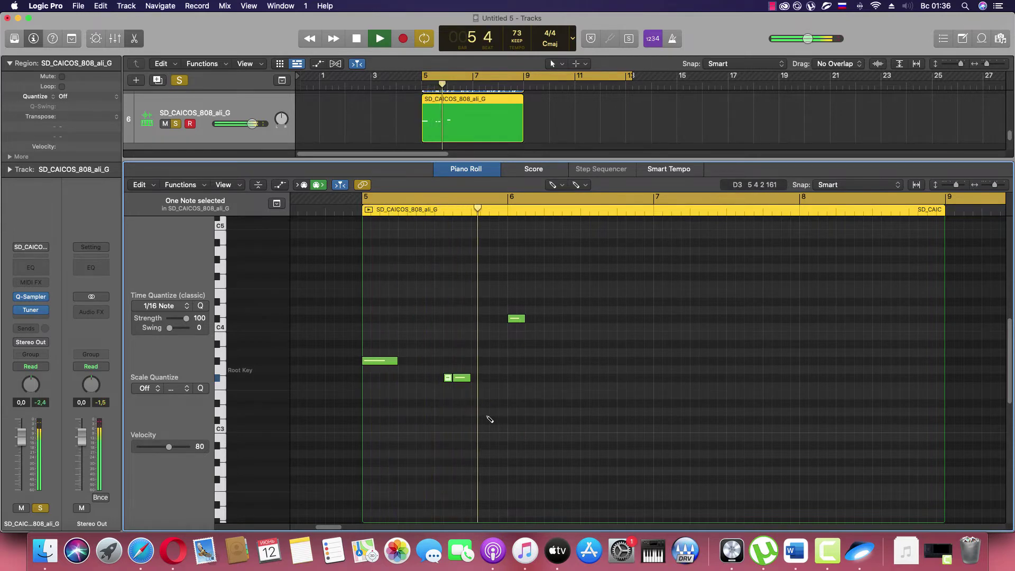
Step: Listen along with the Audio 4 Flex Pitch curve, and add a short F#3 note on beat 4 of bar 5 in the 808 region
scroll(468, 117, up, 1)
click(469, 109)
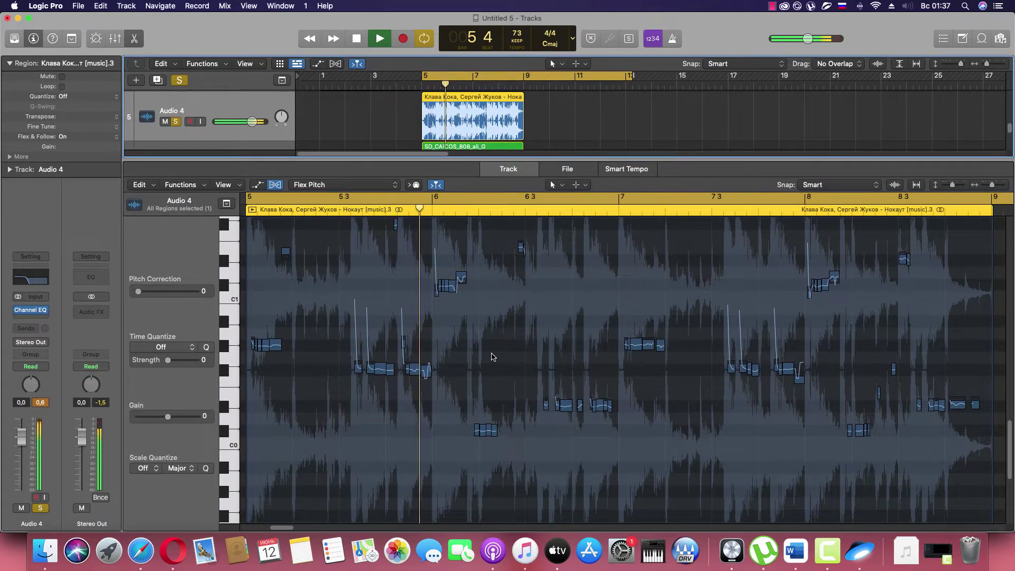
click(424, 146)
scroll(461, 134, down, 1)
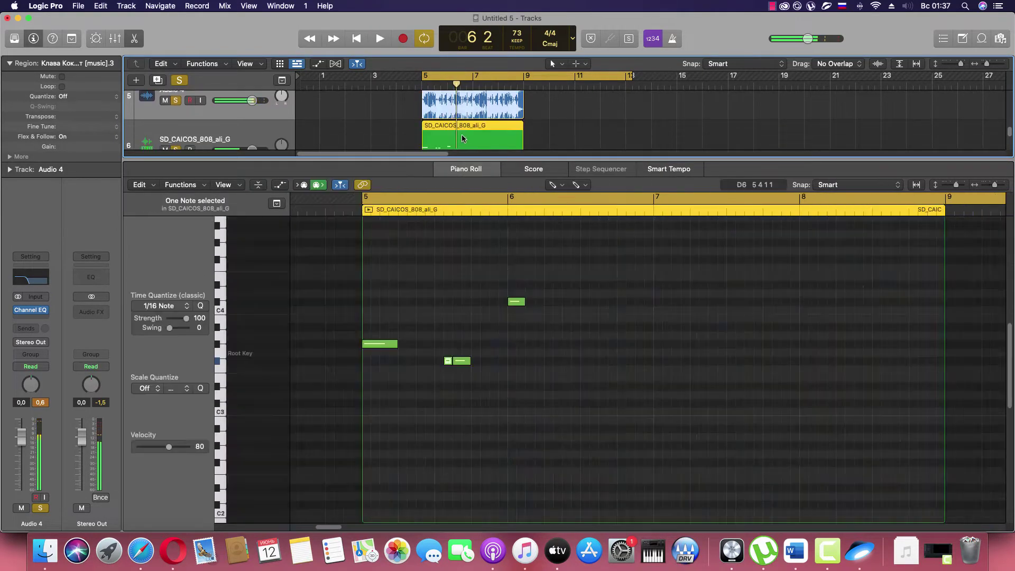
click(482, 361)
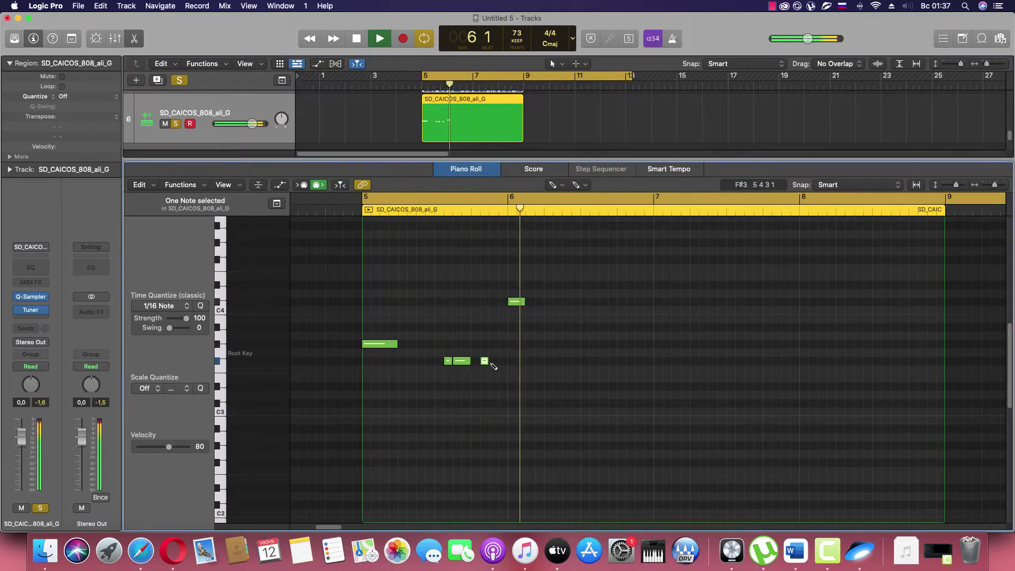
key(space)
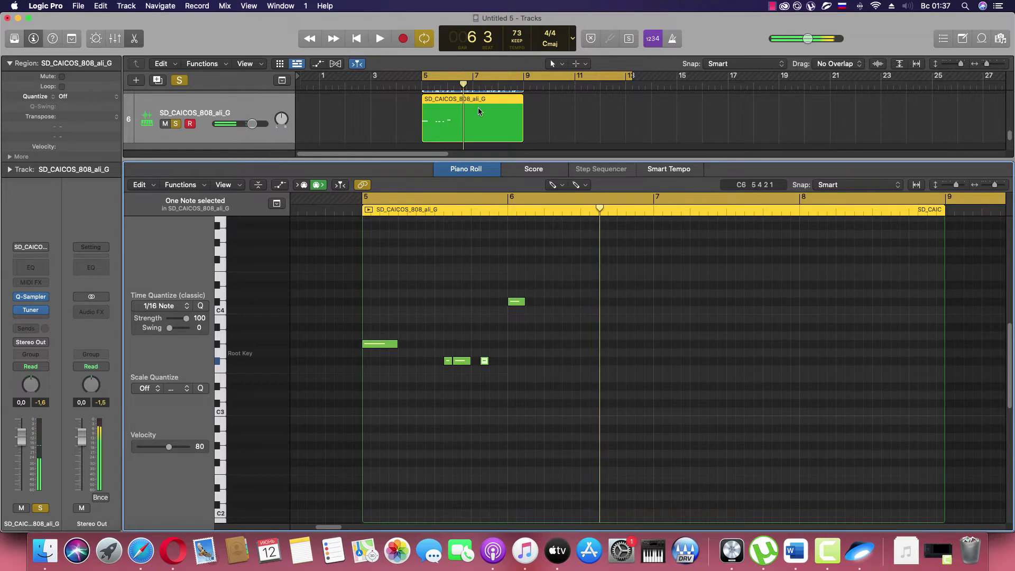
Step: Check the pitch of Audio 4 at the start of bar 6, and draw a C#3 note there in the 808 region
scroll(475, 109, up, 1)
click(474, 109)
key(space)
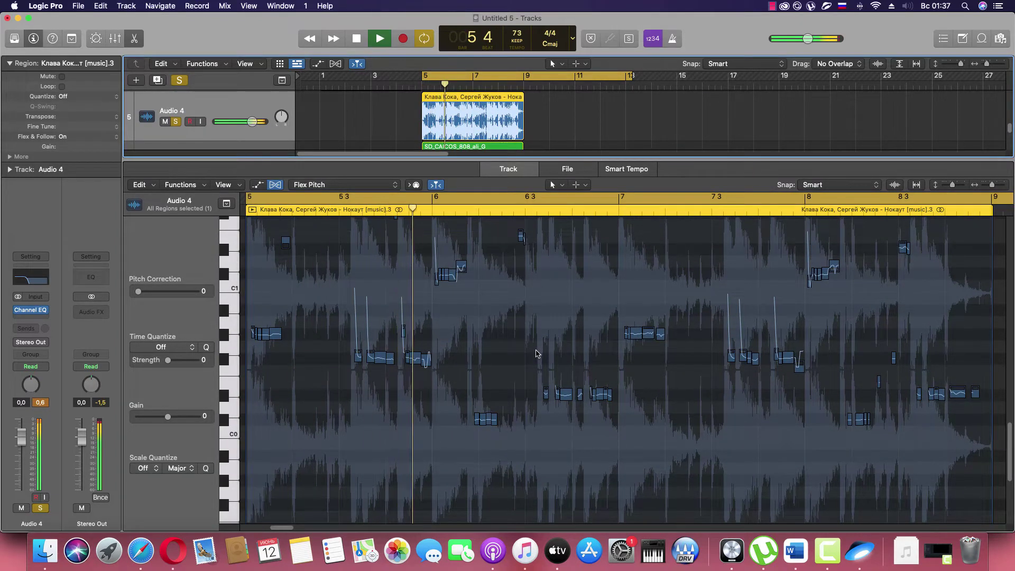
key(space)
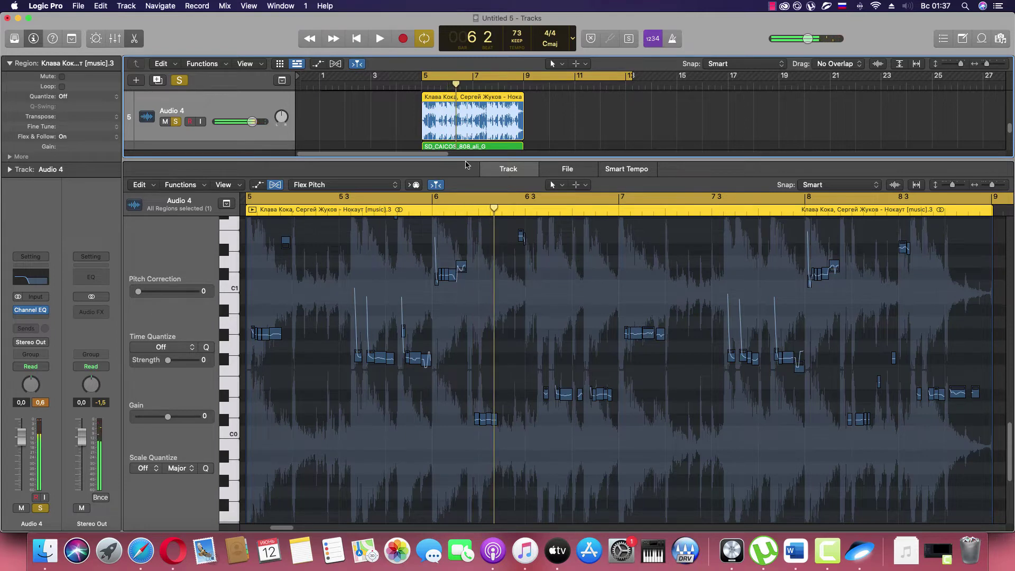
scroll(478, 146, down, 2)
click(476, 131)
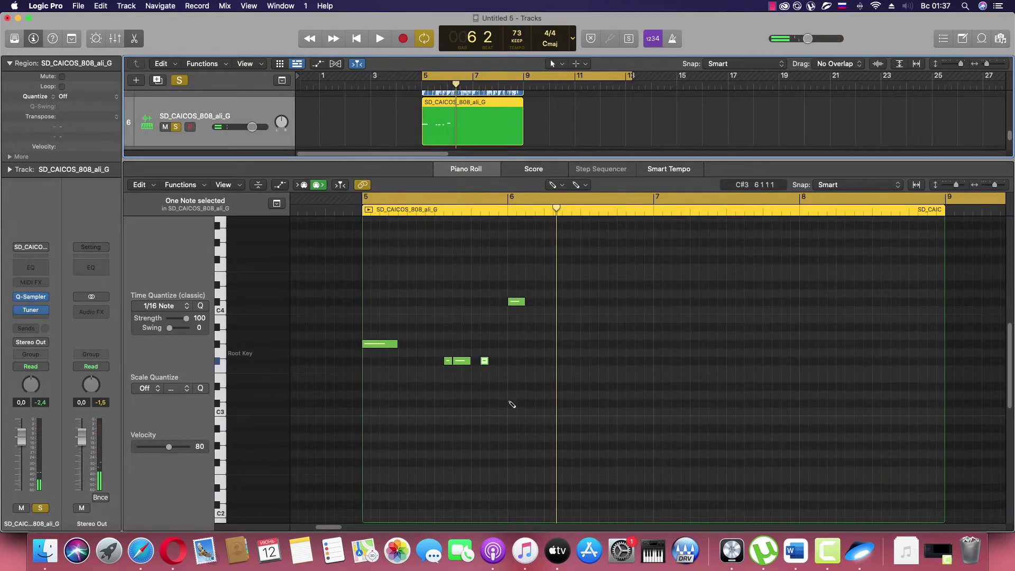
drag(529, 403, 543, 407)
key(space)
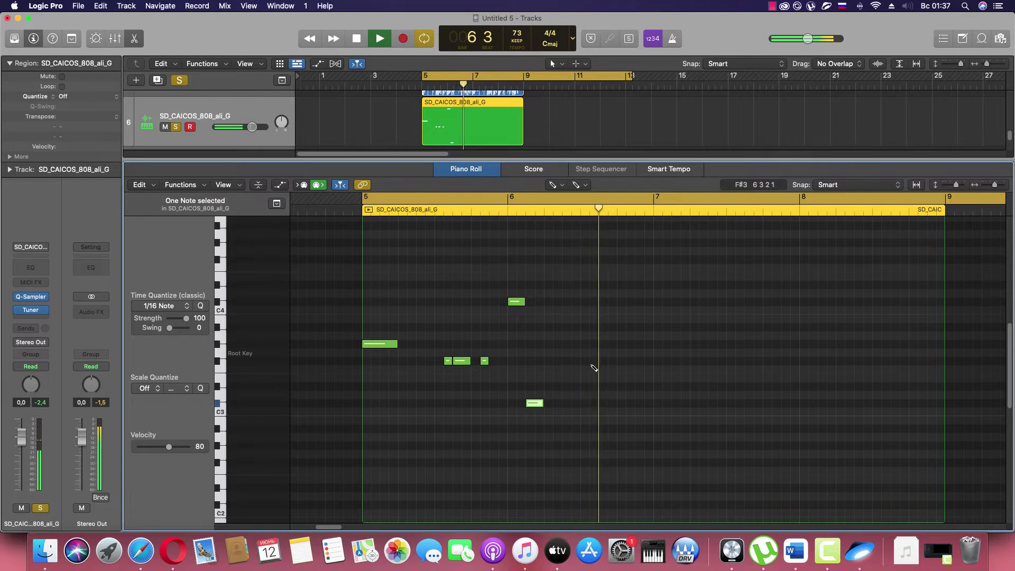
Step: Listen to the second half of bar 6 in Audio 4, and add two adjacent short D#3 notes on beat 3 in the 808 region
key(Up)
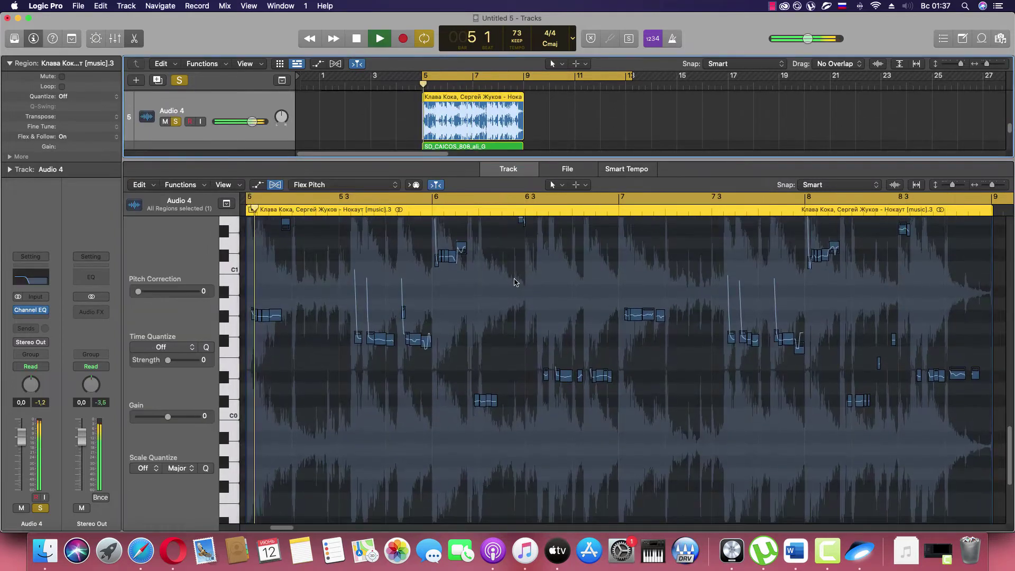
scroll(579, 326, up, 2)
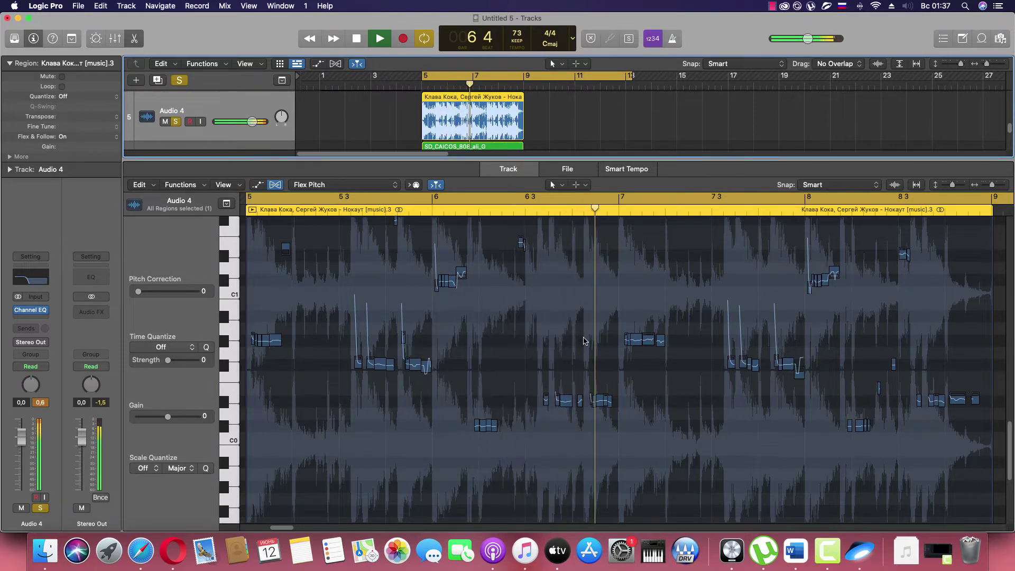
key(space)
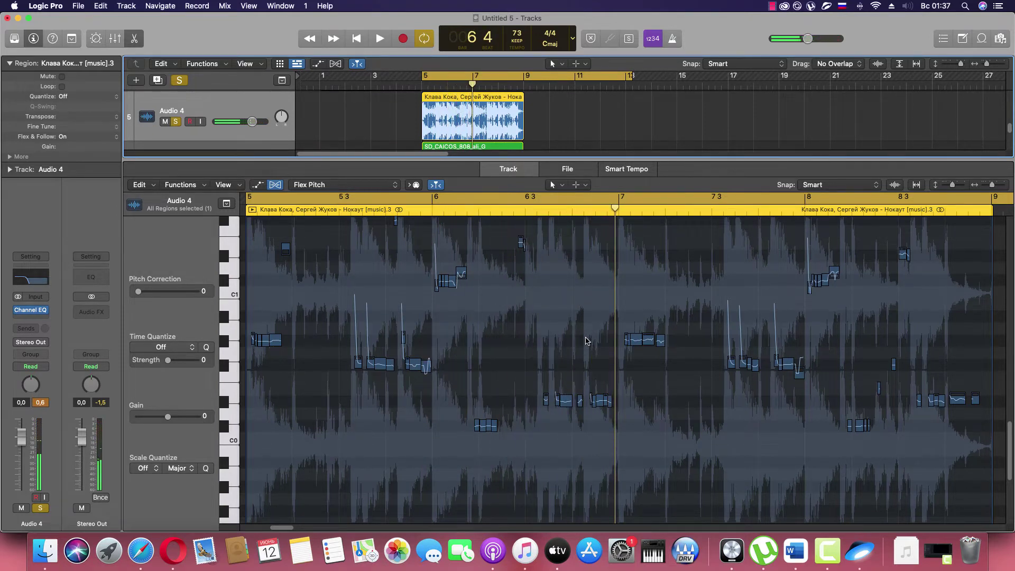
click(488, 144)
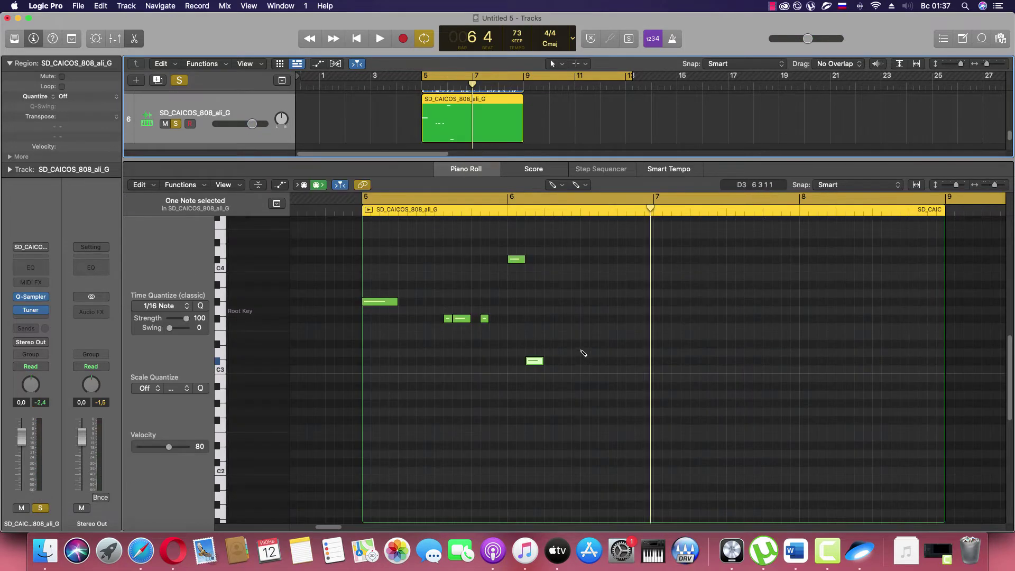
key(space)
click(584, 344)
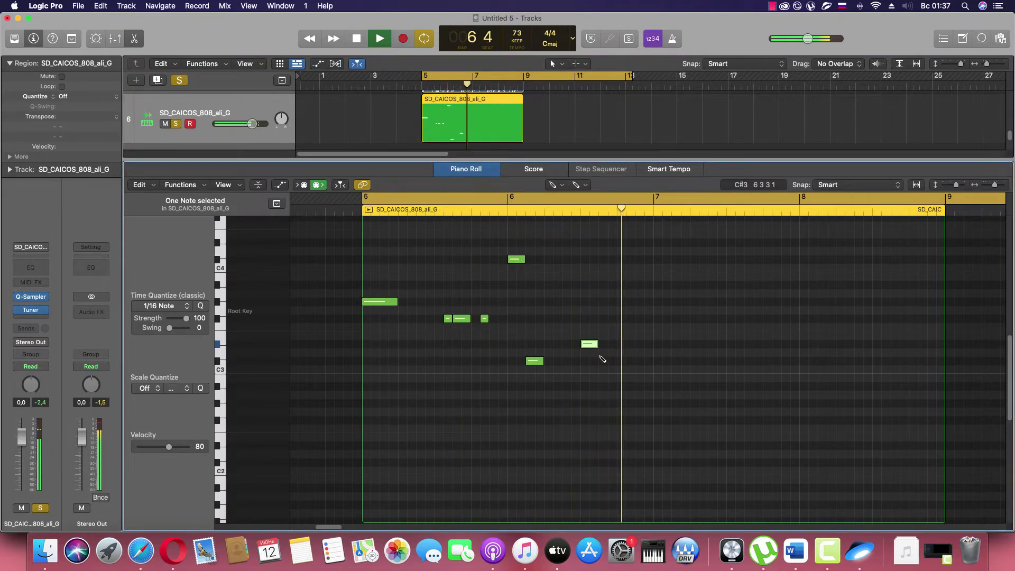
drag(597, 344, 588, 344)
click(593, 344)
key(space)
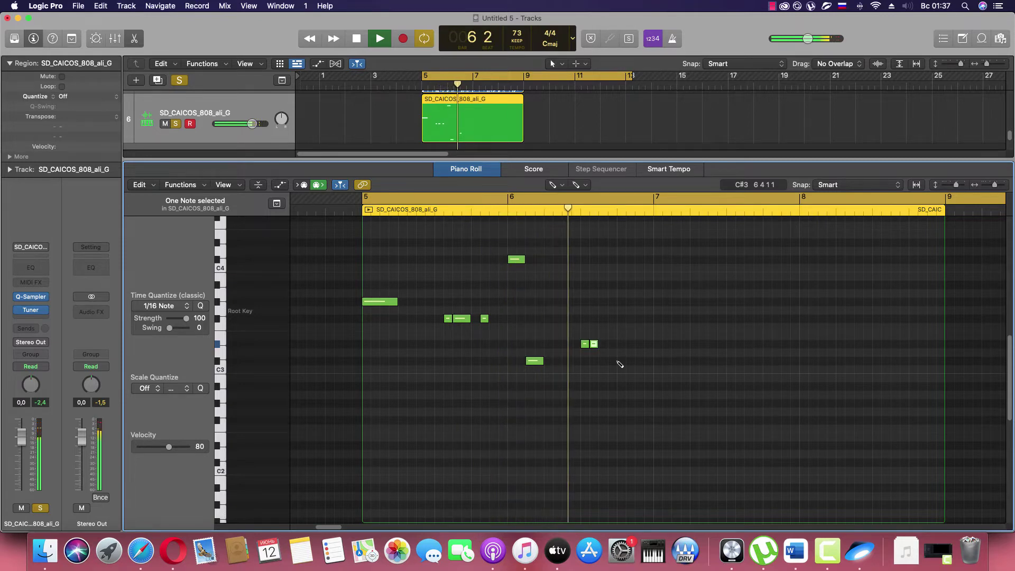
Step: Shift the C#3 note and the two short D#3 notes in bar 6 one sixteenth later
key(space)
drag(543, 363, 555, 365)
key(space)
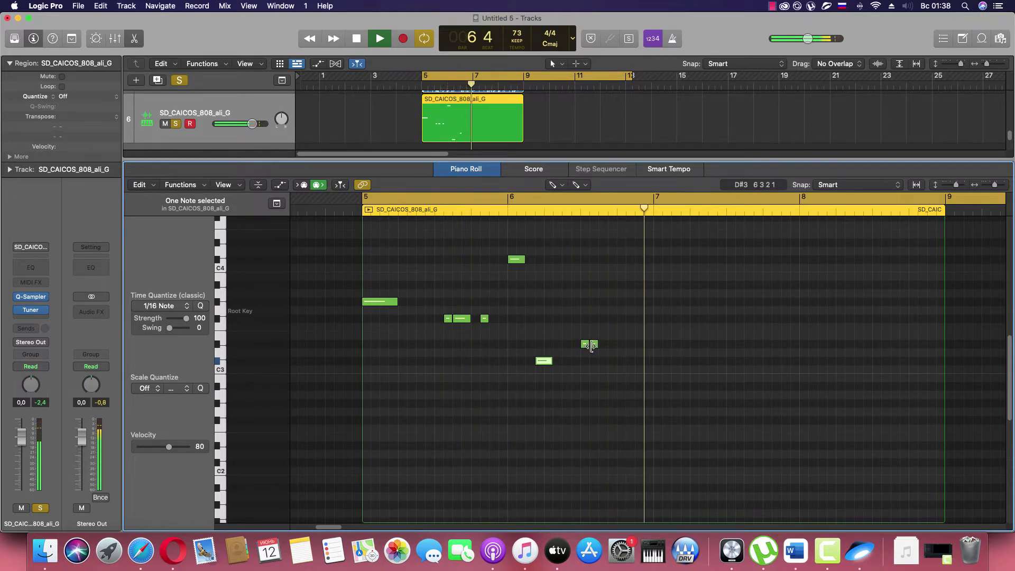
key(space)
drag(589, 345, 598, 344)
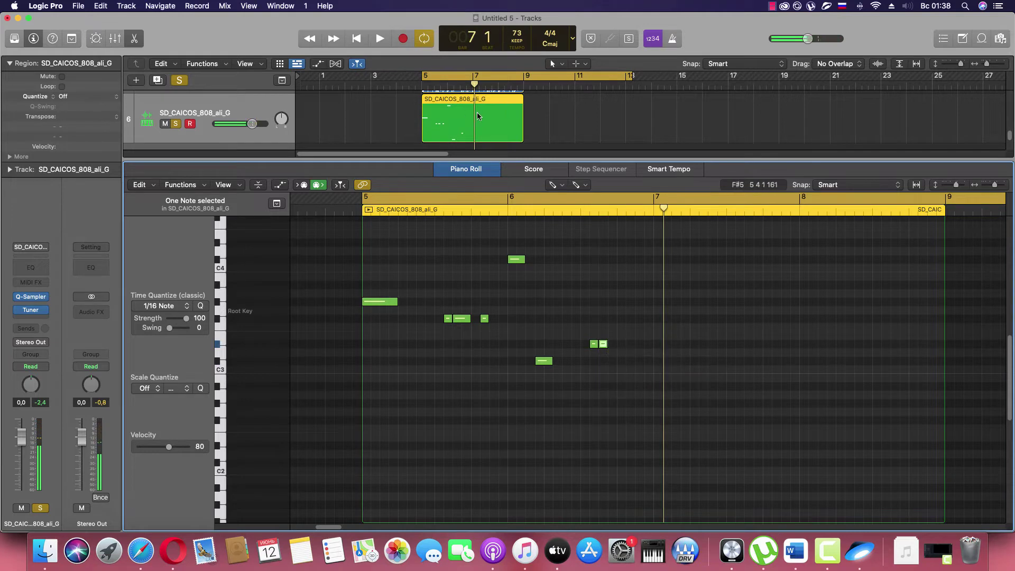
Step: Close the note editor, enlarge the arrangement horizontally around bars 5 to 9, and play the 808 region against Audio 4
scroll(477, 112, up, 1)
scroll(477, 121, up, 1)
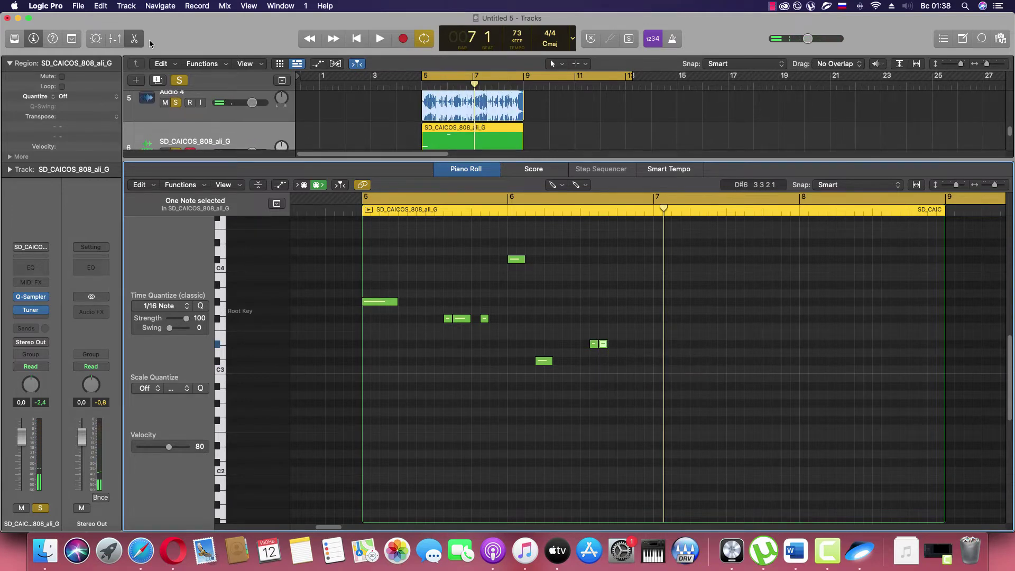
key(e)
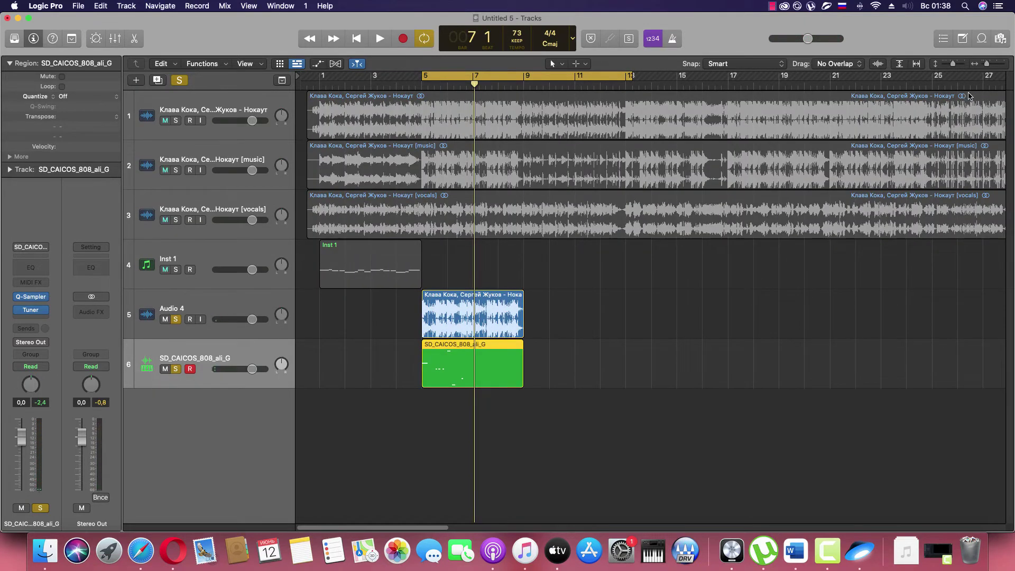
drag(986, 65, 991, 65)
key(space)
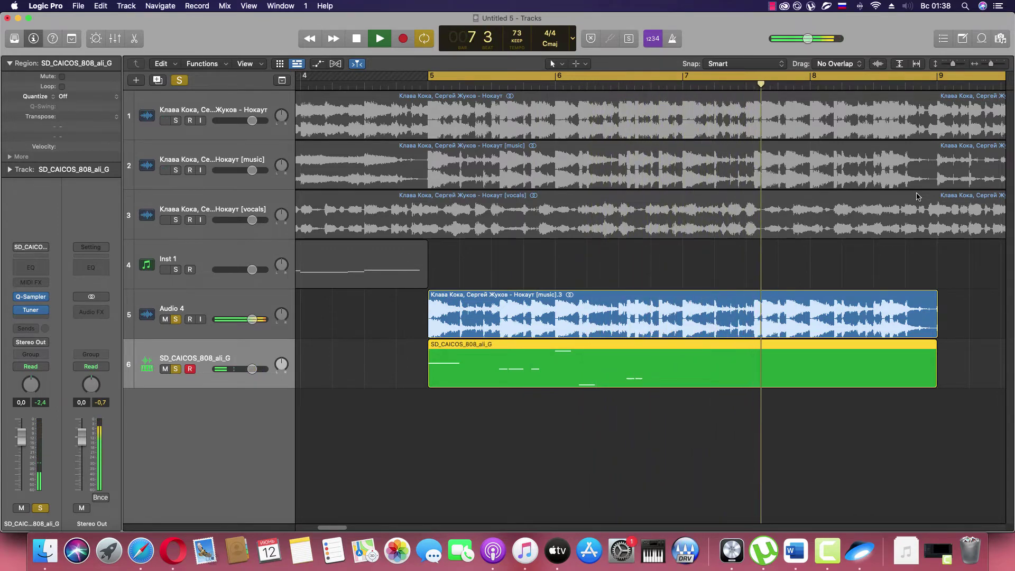
Step: Add a short D#3 note on beat 4 of bar 6 in the 808 region, and compare it with the Audio 4 pitches during playback
double_click(686, 372)
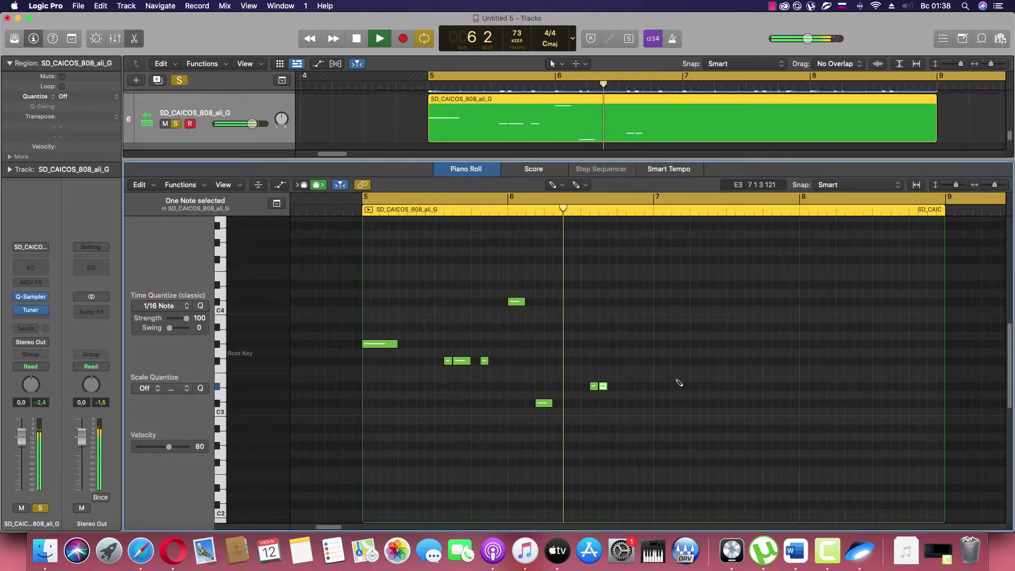
click(630, 386)
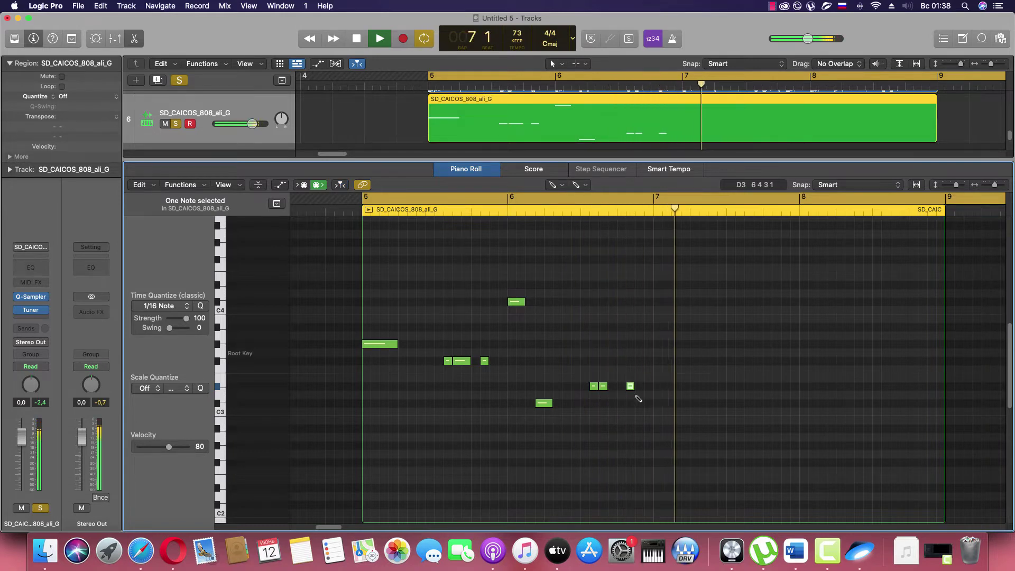
scroll(597, 135, up, 1)
click(598, 134)
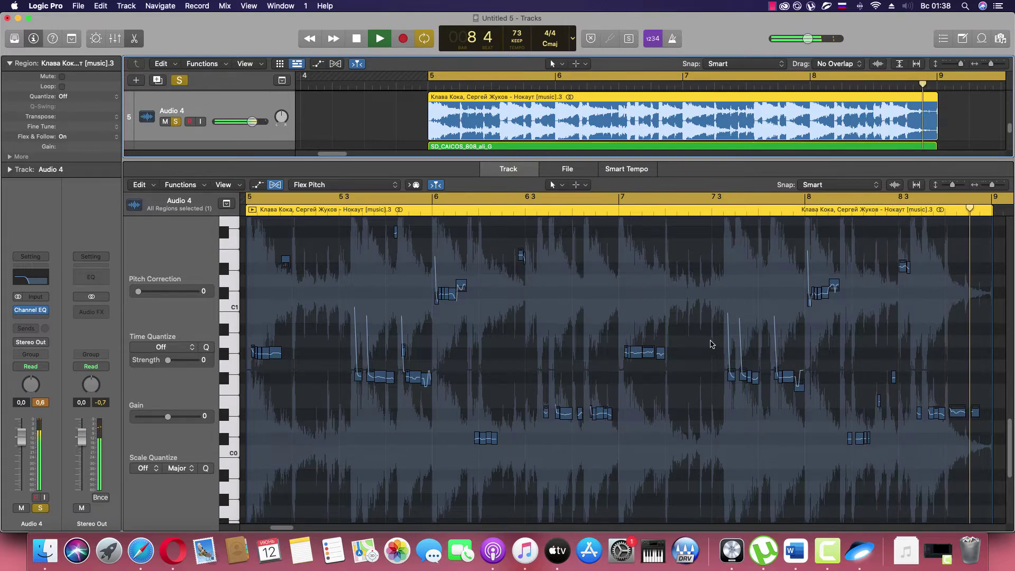
click(139, 38)
key(space)
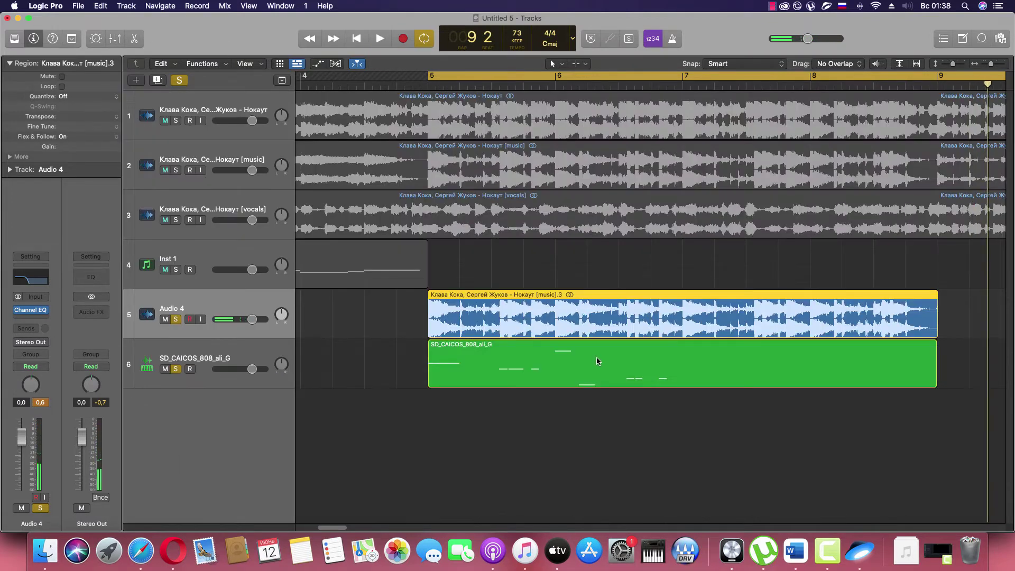
Step: Select all nine notes of the 808 region with the Pointer Tool, copy them to start at bar 7, and play the result
double_click(599, 359)
click(552, 185)
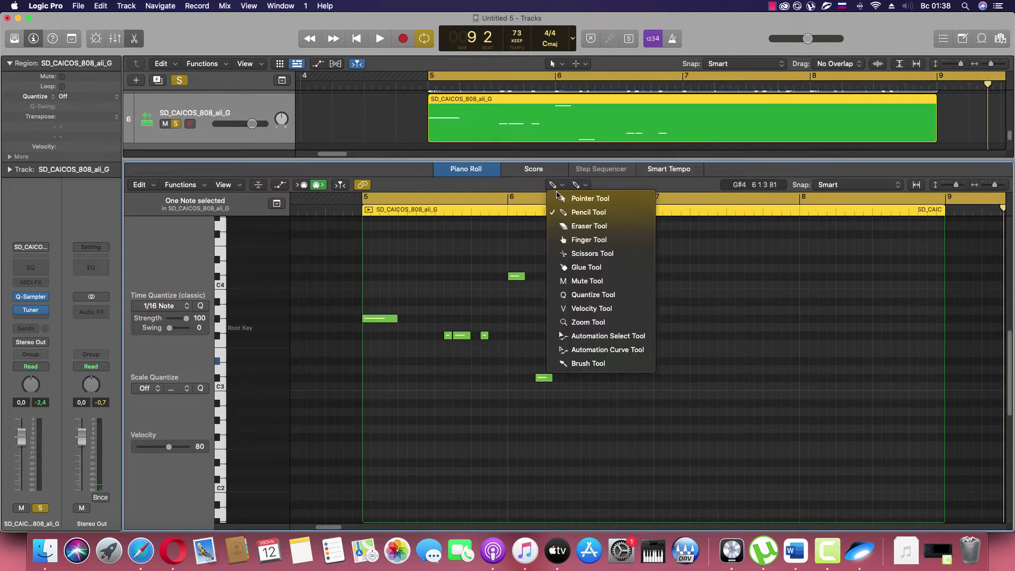
click(571, 200)
drag(651, 423, 385, 265)
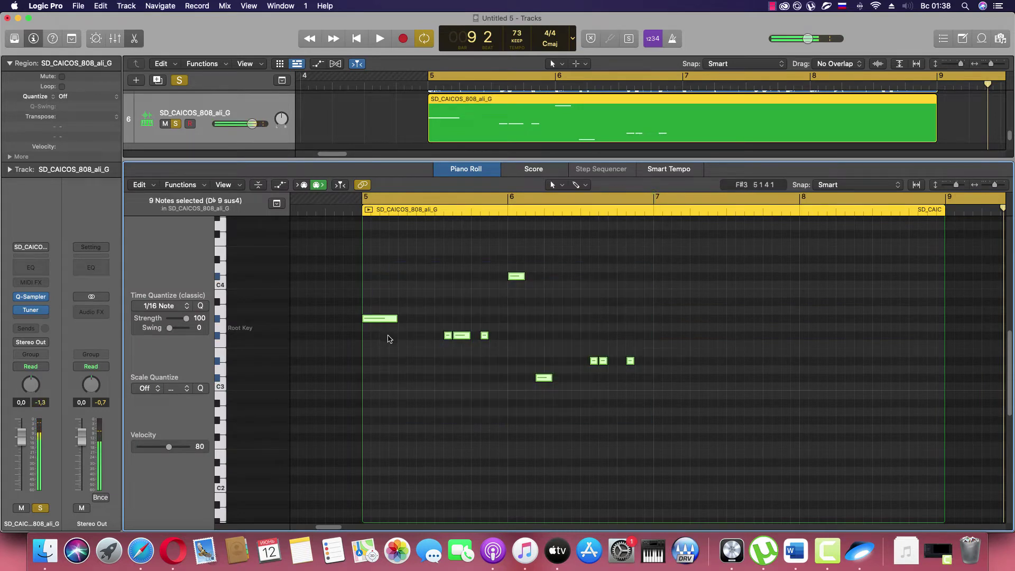
alt+drag(384, 321, 676, 321)
click(709, 366)
key(space)
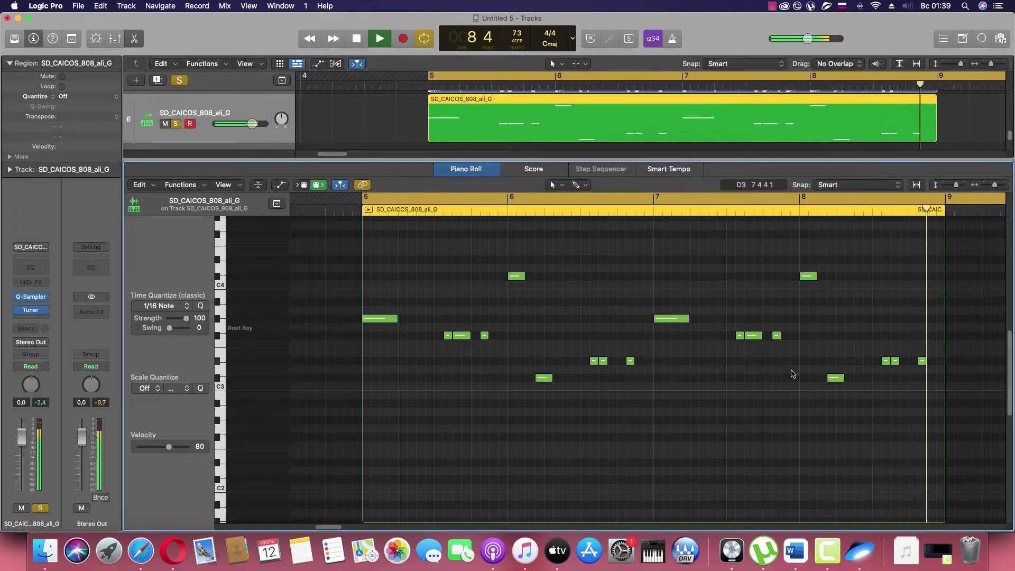
Step: Turn off solo on the SD_CAICOS_808_ali_G track and listen to Audio 4 without the 808
click(611, 72)
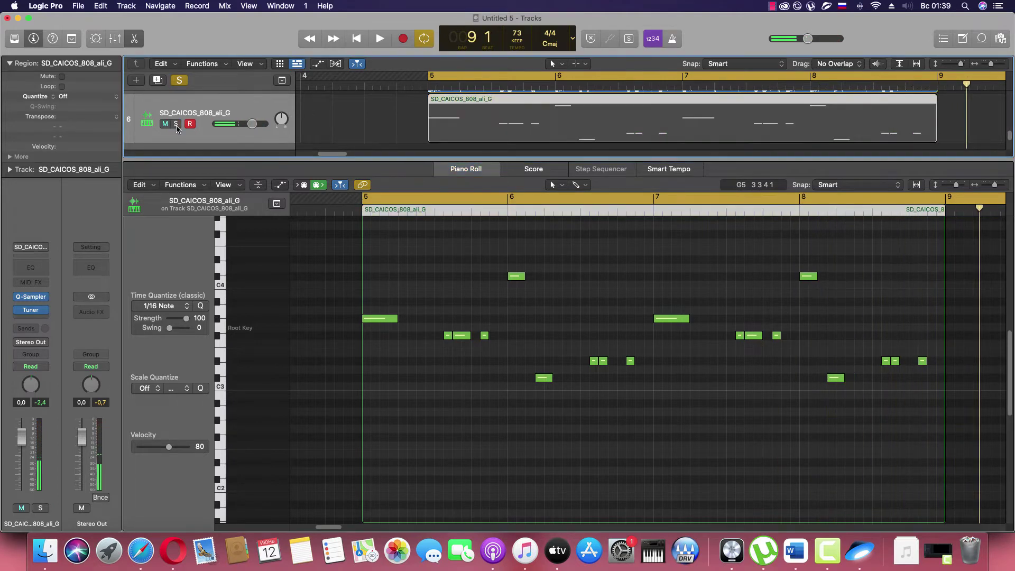
click(657, 211)
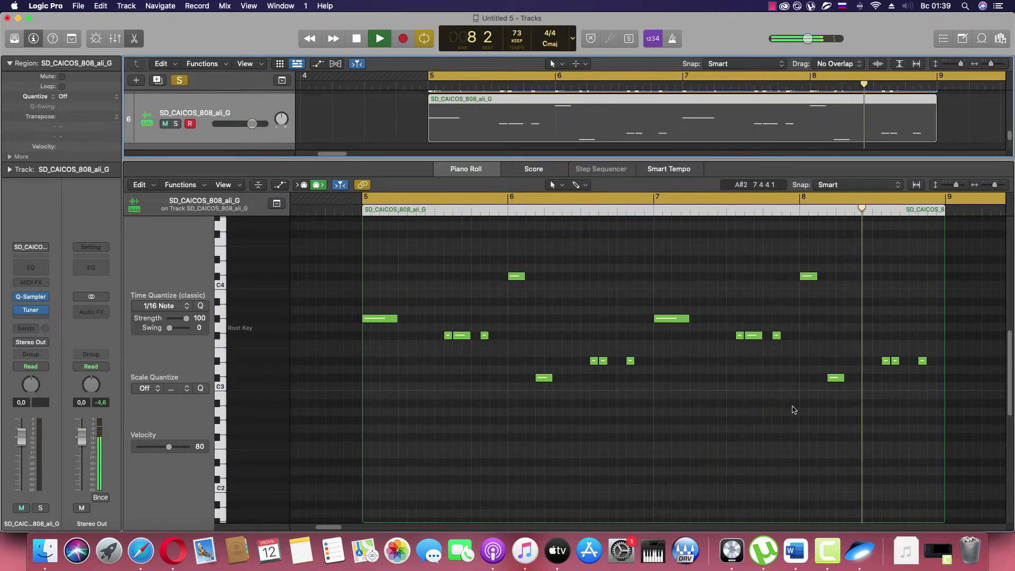
key(space)
Step: Delete the last D#3 note of bar 8, lengthen the D#3 note before it, and restart playback
click(921, 362)
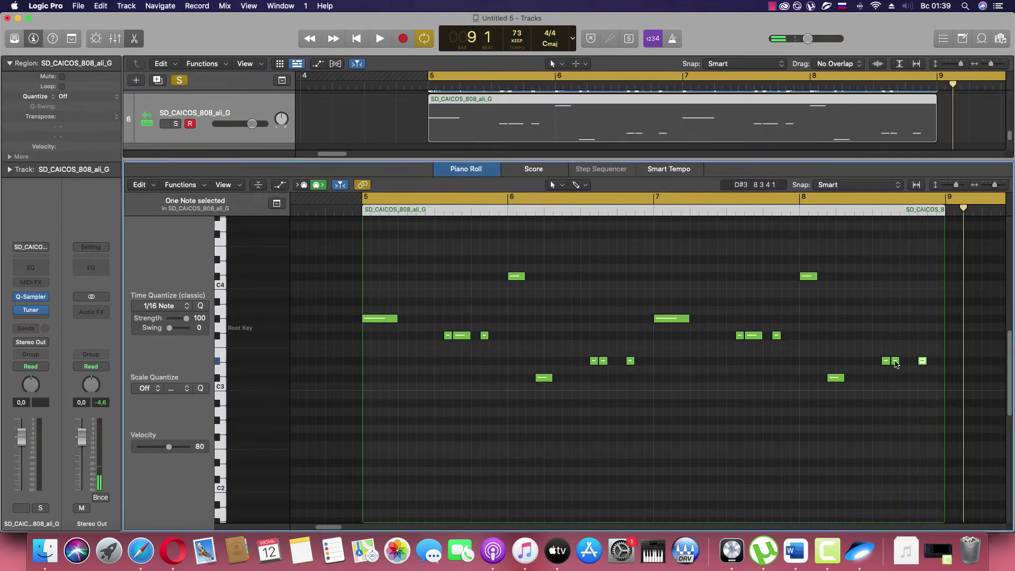
drag(899, 363, 916, 364)
key(space)
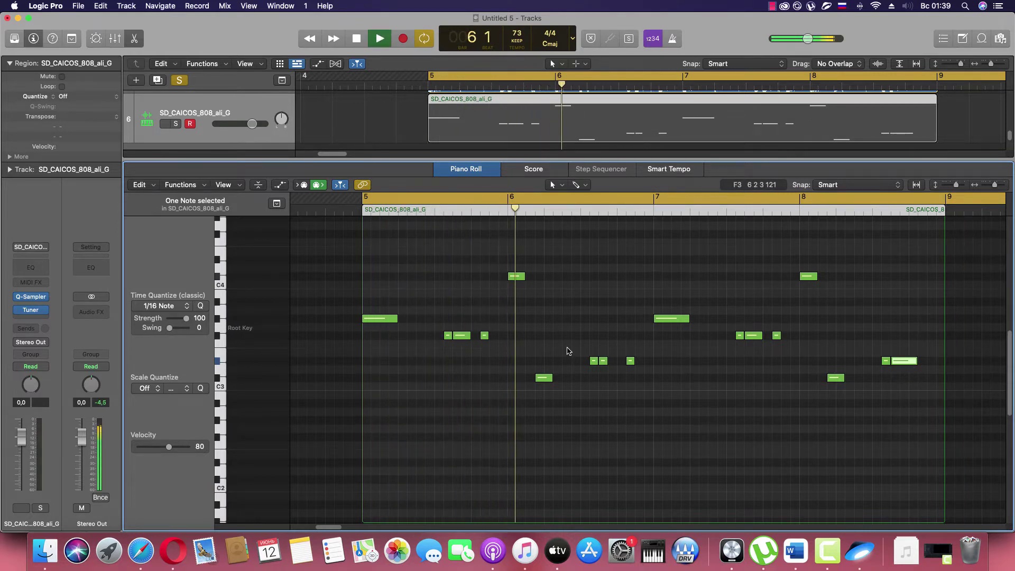
Step: Lengthen the C#3 note in bar 6 and the last F#3 note of bar 7 by one sixteenth each
drag(552, 377, 560, 381)
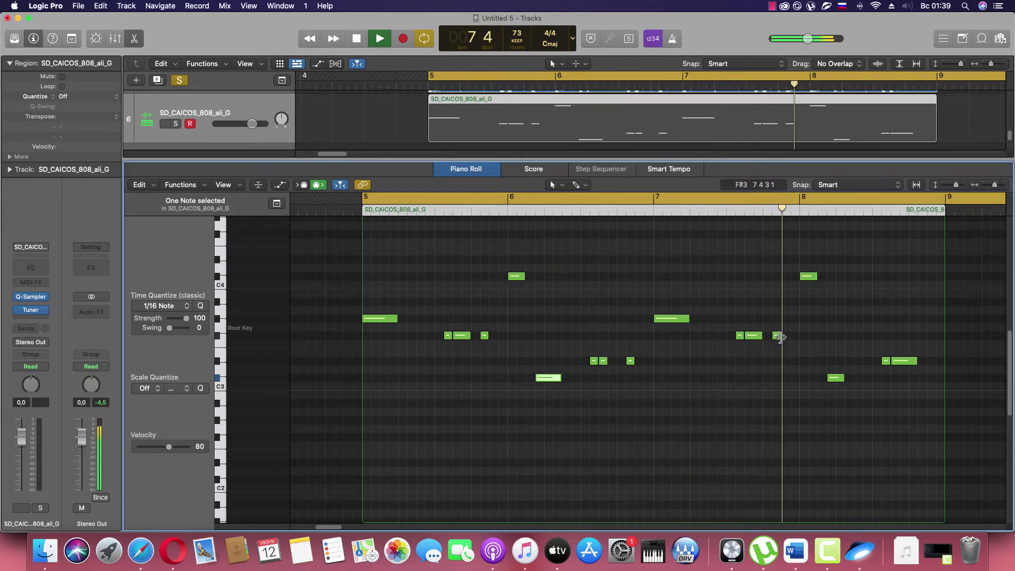
drag(779, 336, 788, 340)
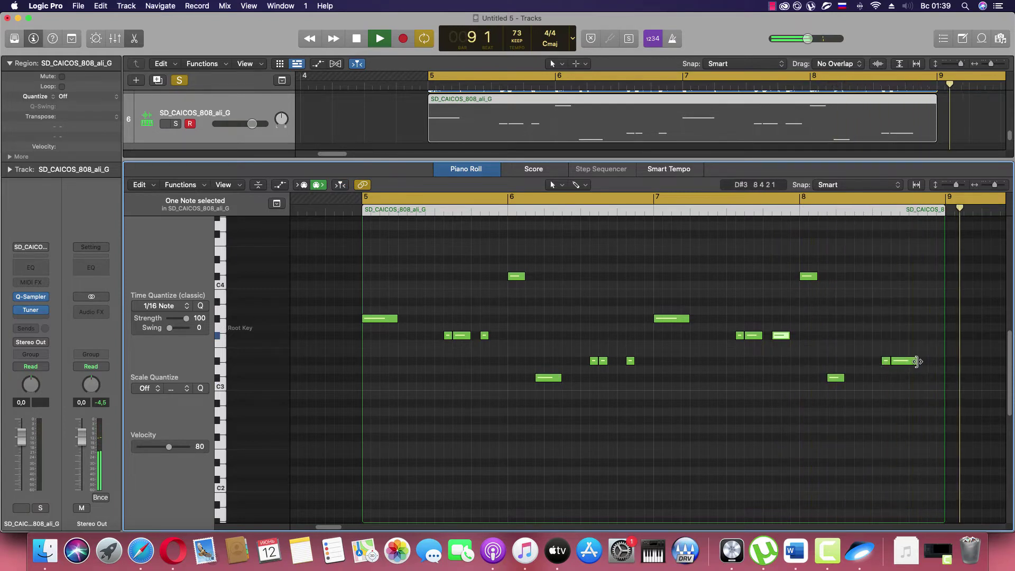
Step: Turn off solo on the Audio 4 track and move the SD_CAICOS_808_ali_G region to start at bar 1
click(132, 39)
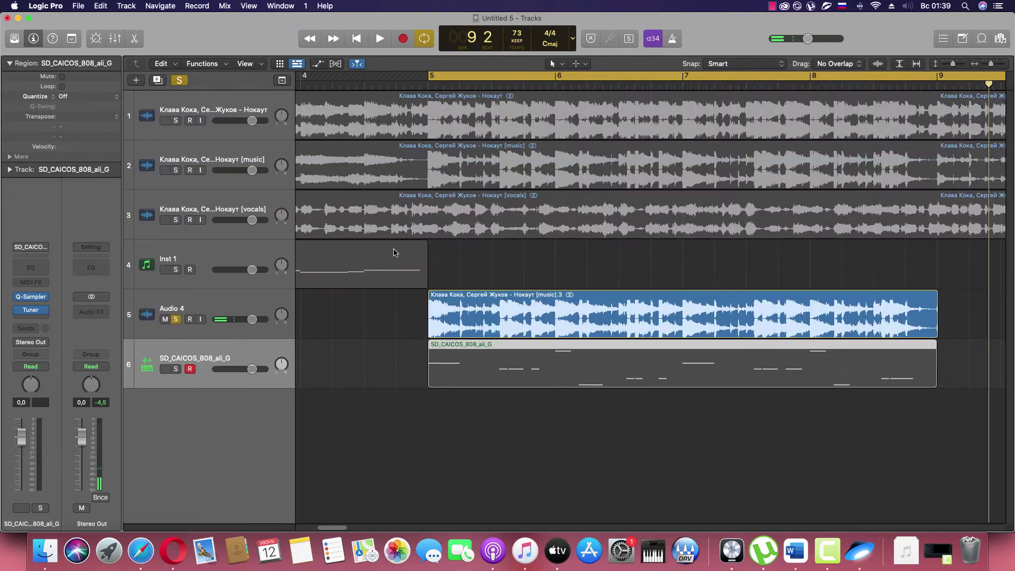
click(176, 320)
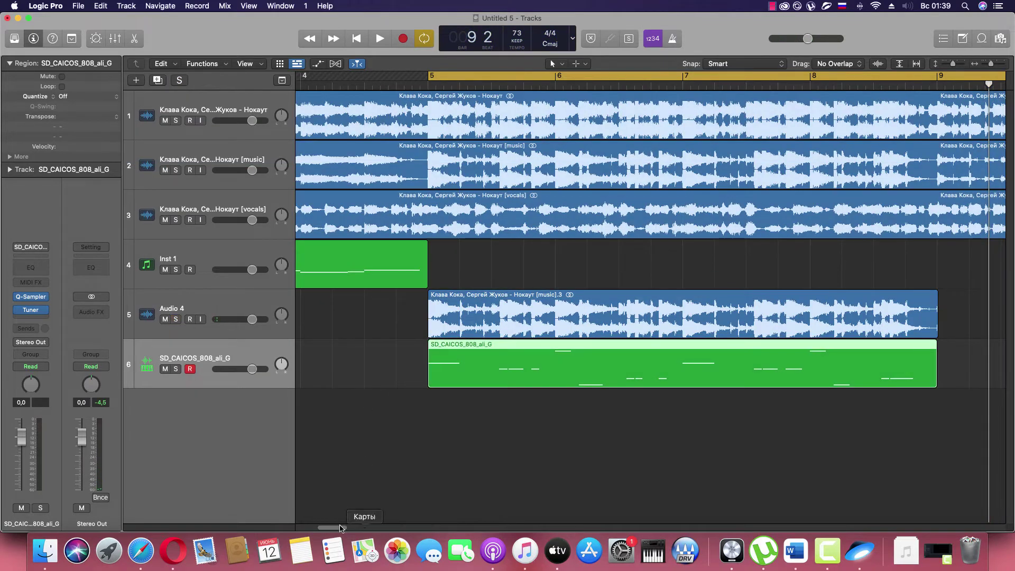
drag(333, 528, 320, 528)
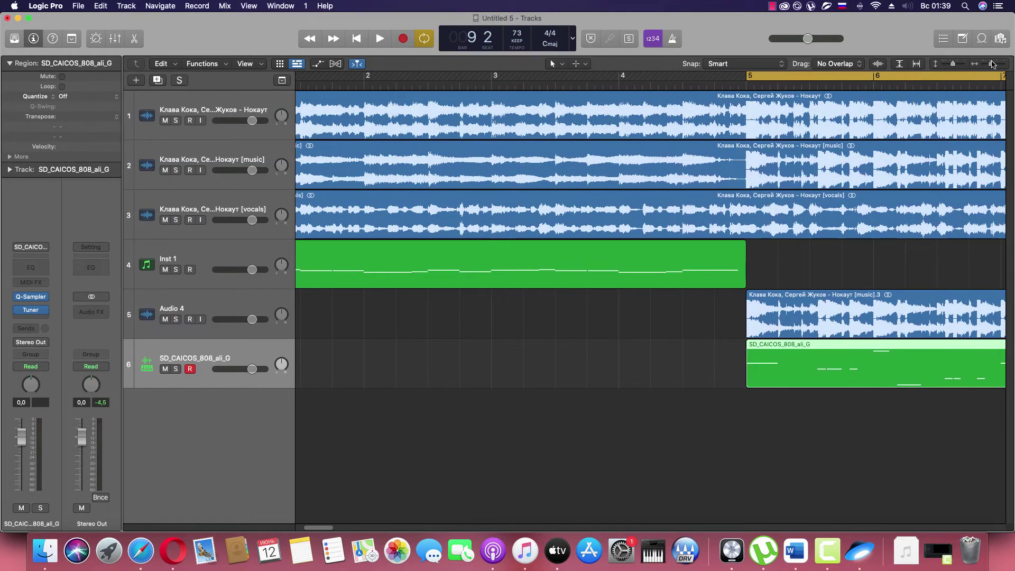
drag(992, 64, 988, 64)
drag(677, 374, 450, 374)
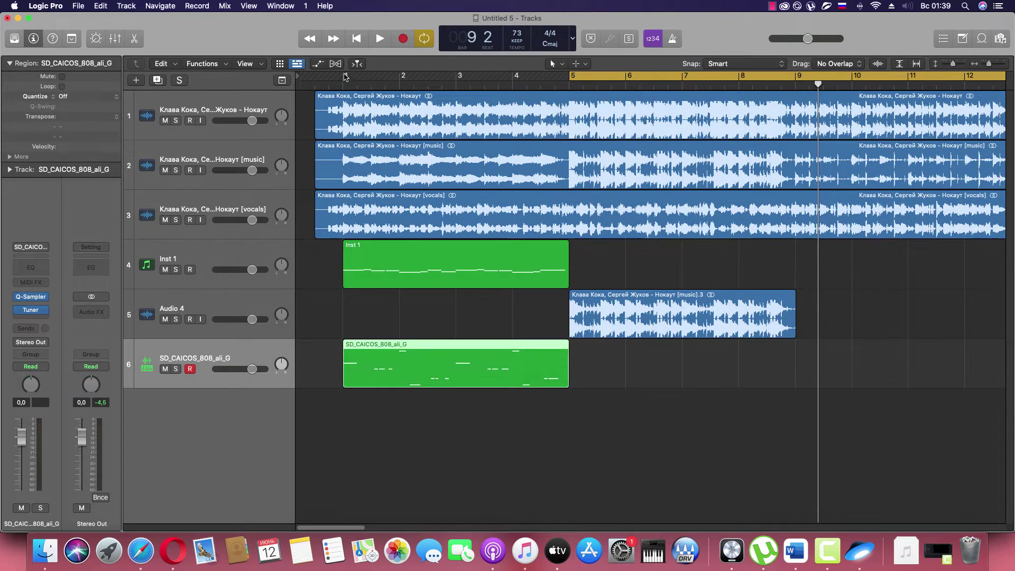
Step: Set the cycle range to cover bars 1 through 4 and play its start
drag(345, 77, 568, 78)
key(space)
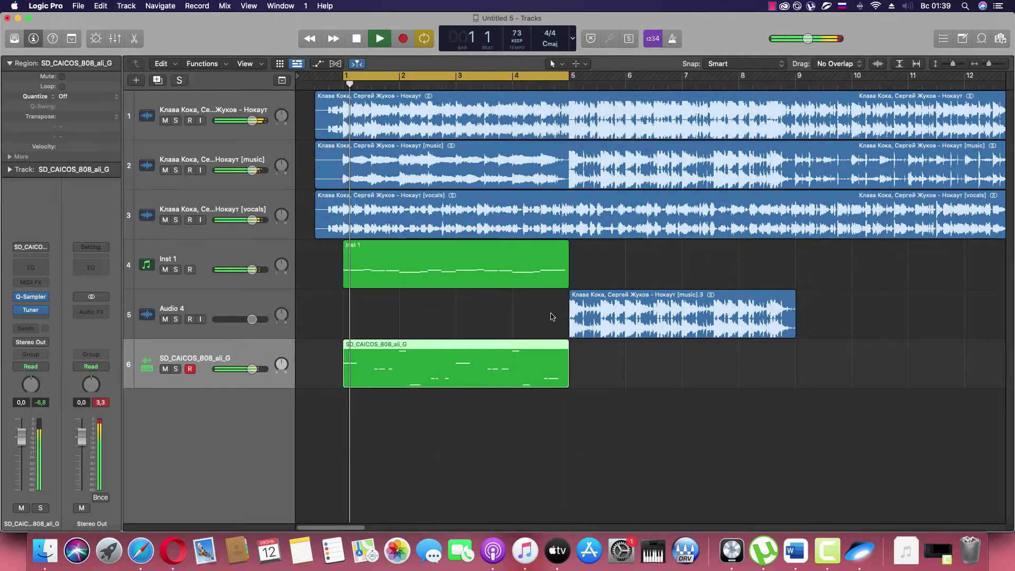
key(space)
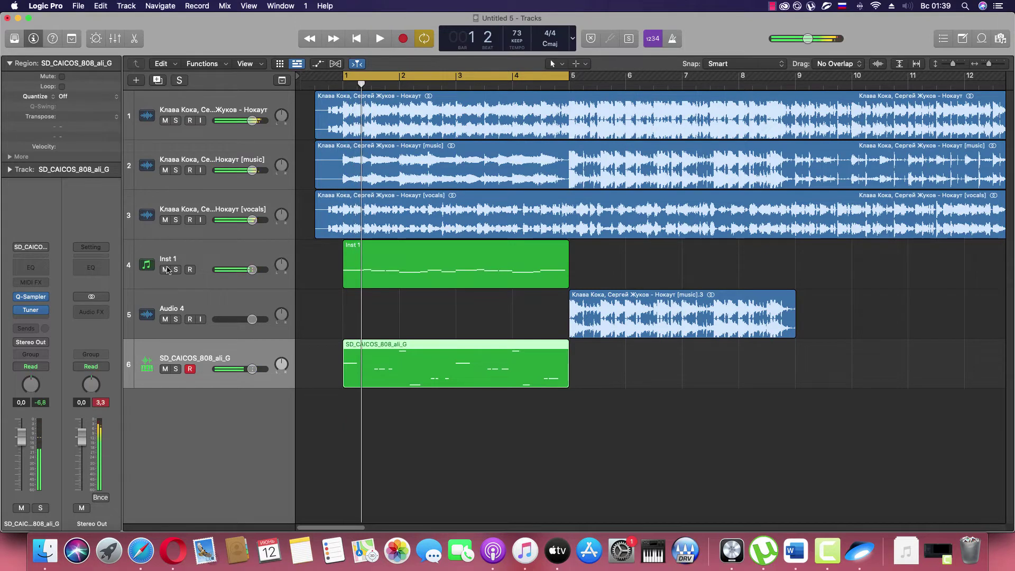
Step: Place the Inst 1 track directly above the 808 track, then solo and play both together
drag(196, 309, 212, 269)
click(191, 308)
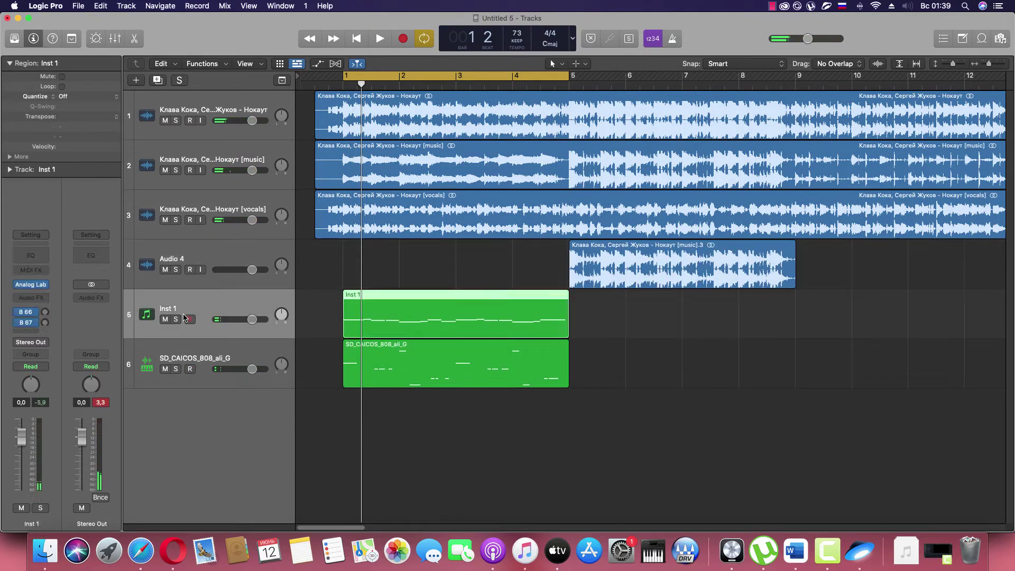
click(176, 319)
click(176, 369)
key(space)
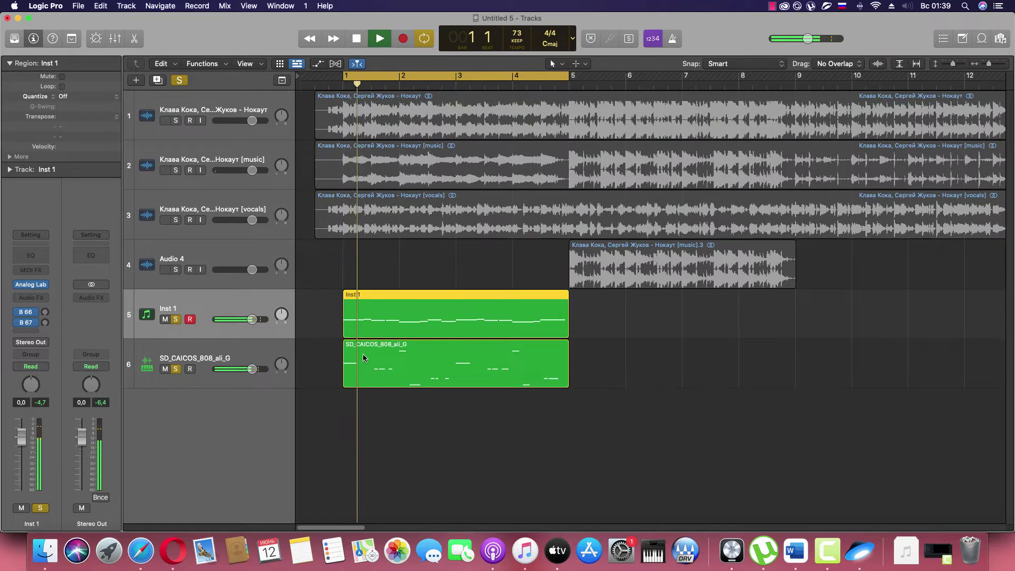
key(space)
Step: Open the Inst 1 region in the piano roll and compare its notes with the 808 region's notes during playback
double_click(365, 326)
key(space)
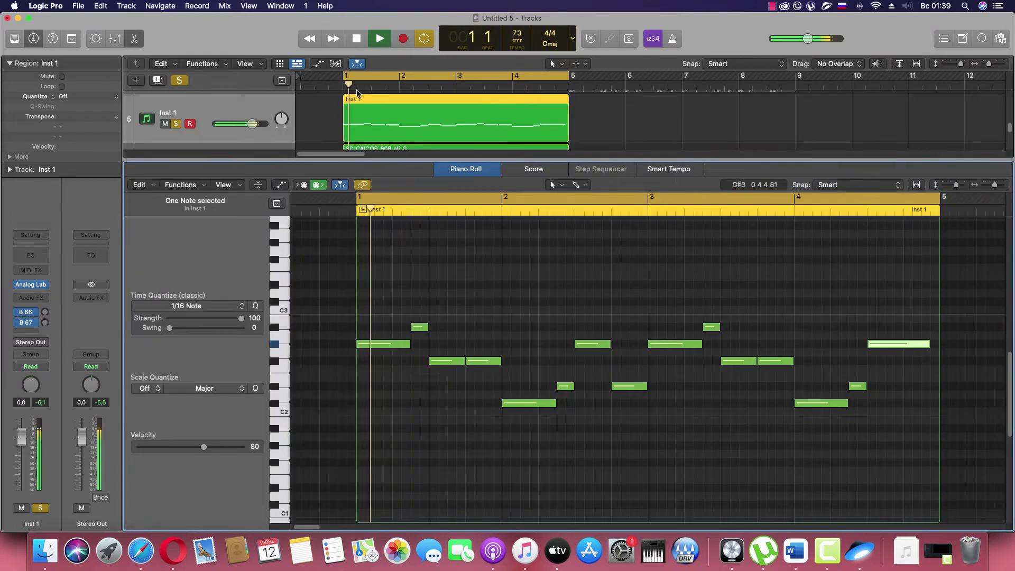
scroll(455, 122, down, 2)
key(space)
click(387, 142)
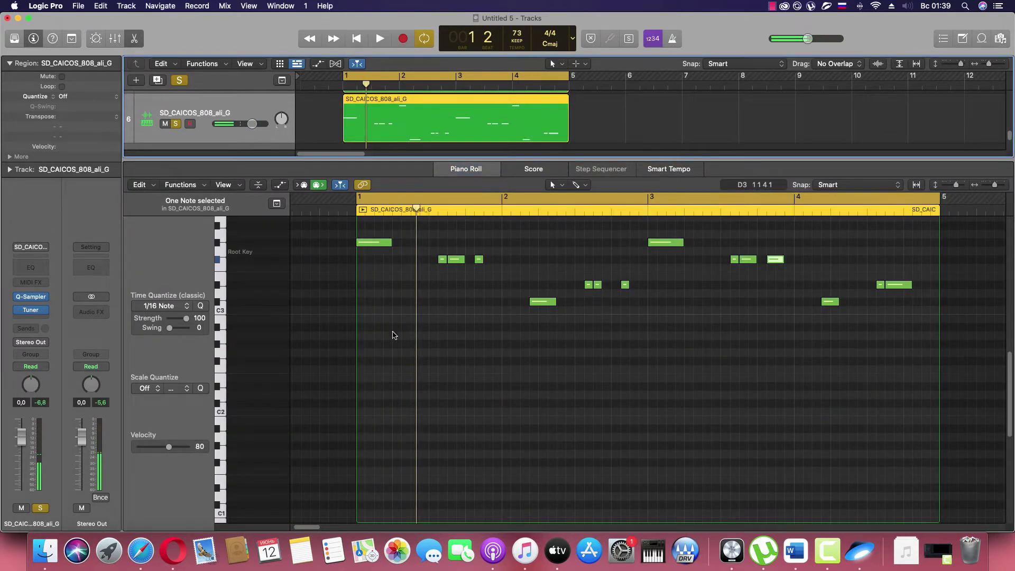
scroll(393, 335, up, 5)
key(space)
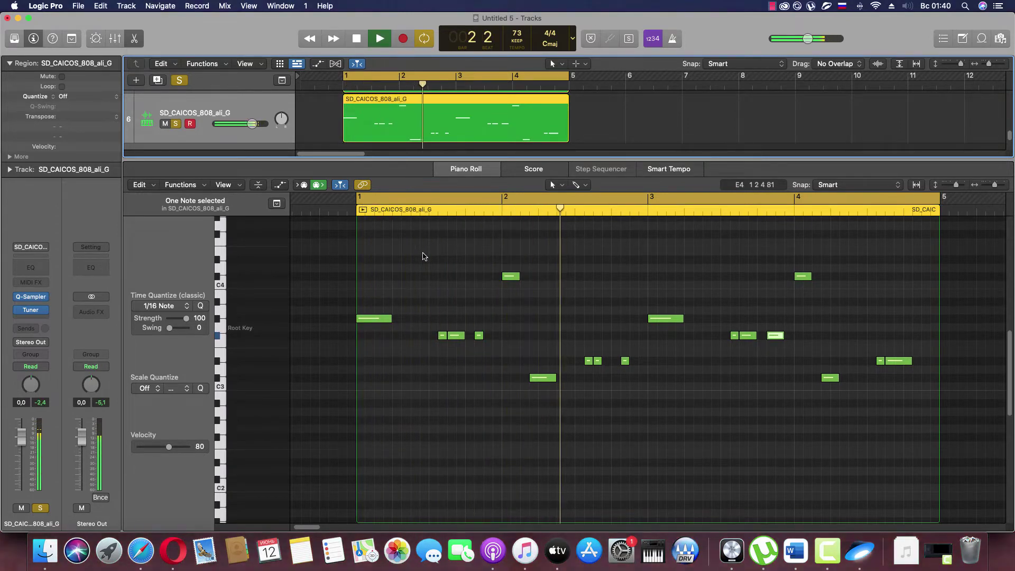
key(space)
Step: Show the Inst 1 notes again and listen to the melody together with the 808 over bars 1 to 4
scroll(429, 127, up, 2)
click(422, 115)
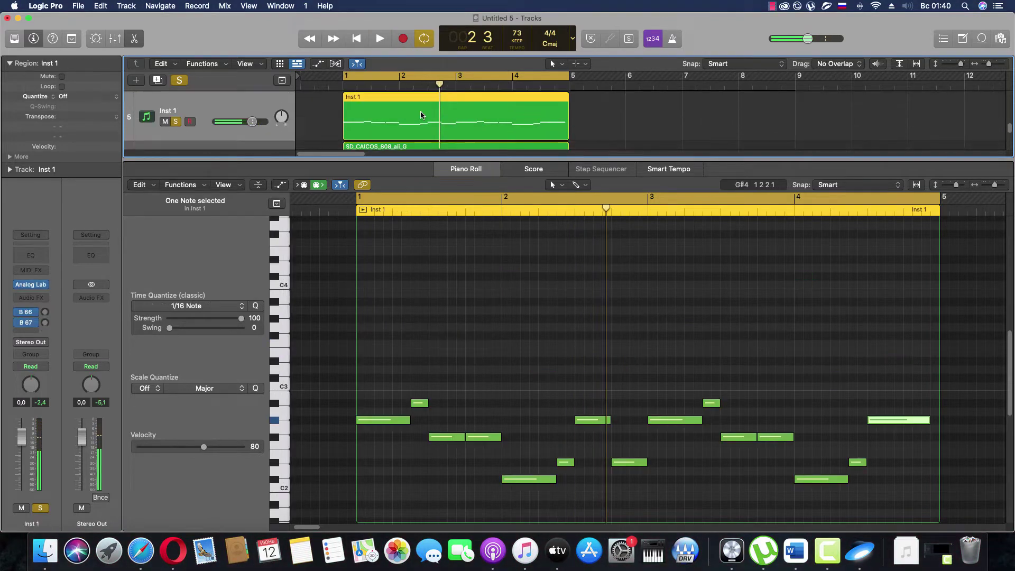
key(space)
scroll(528, 411, down, 3)
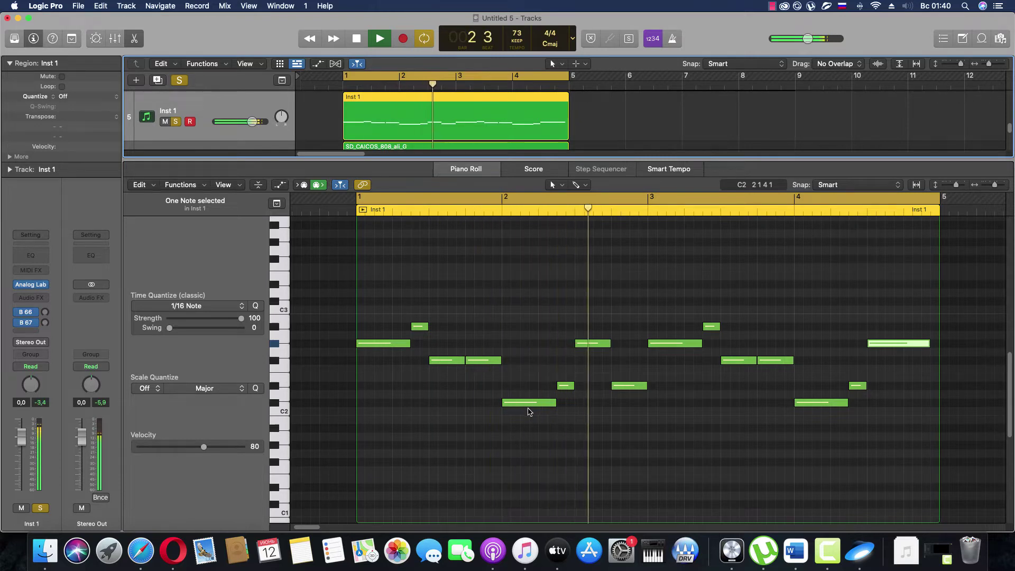
key(space)
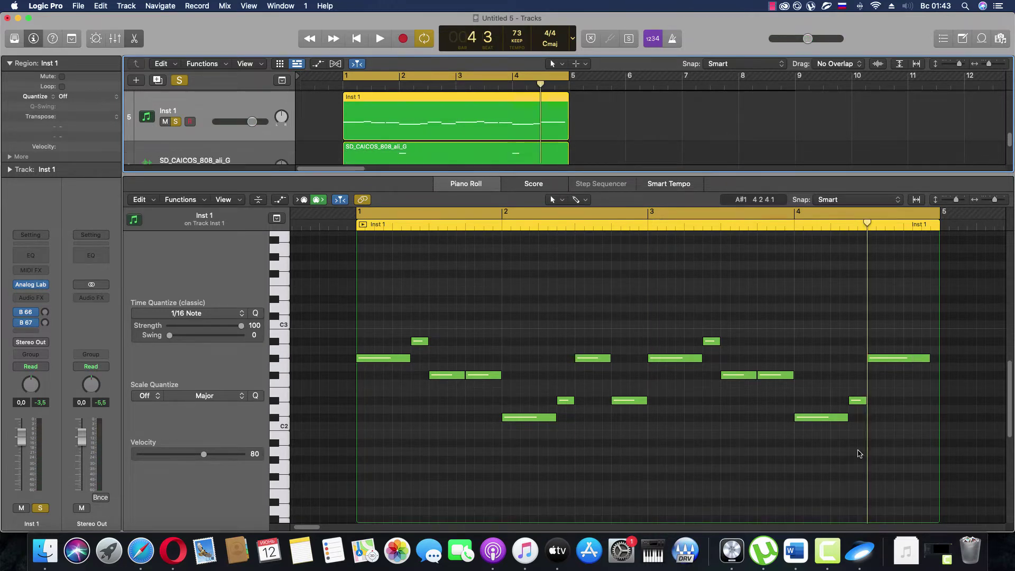
key(space)
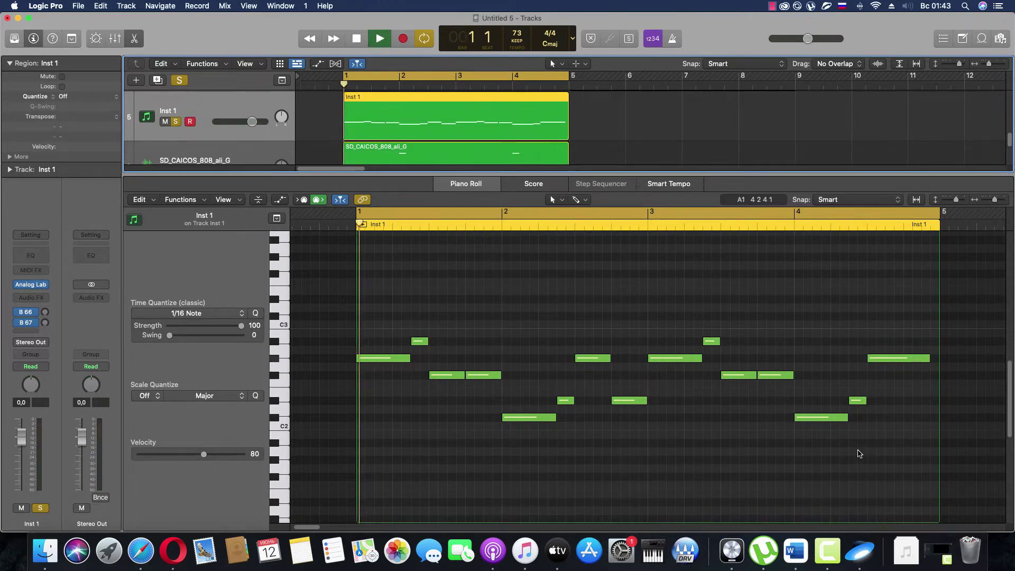
click(688, 443)
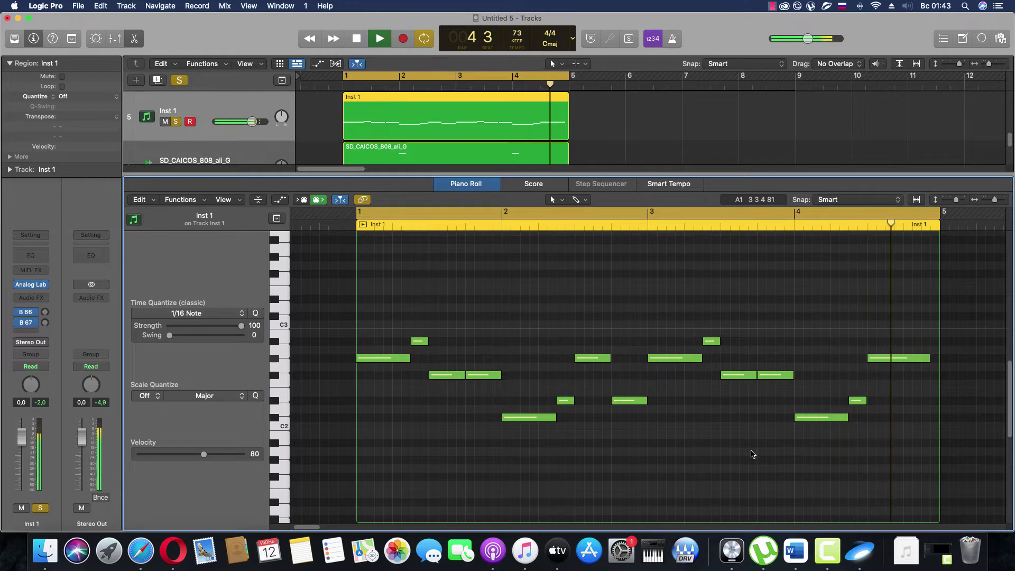
key(space)
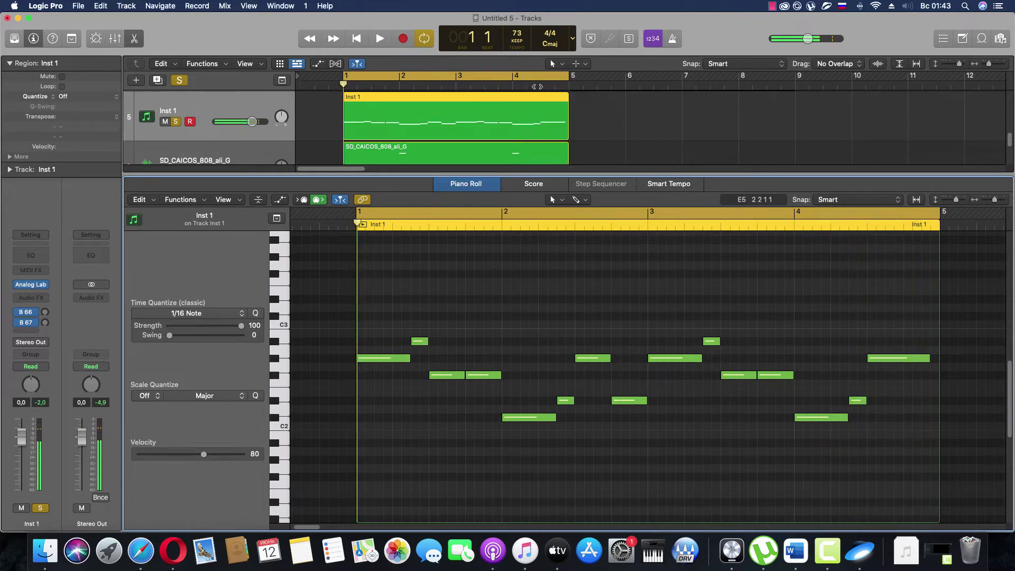
Step: Compare the Inst 1 and 808 notes with the playhead at beat 3 of bar 4 and at beat 3 of bar 2
click(539, 86)
click(528, 154)
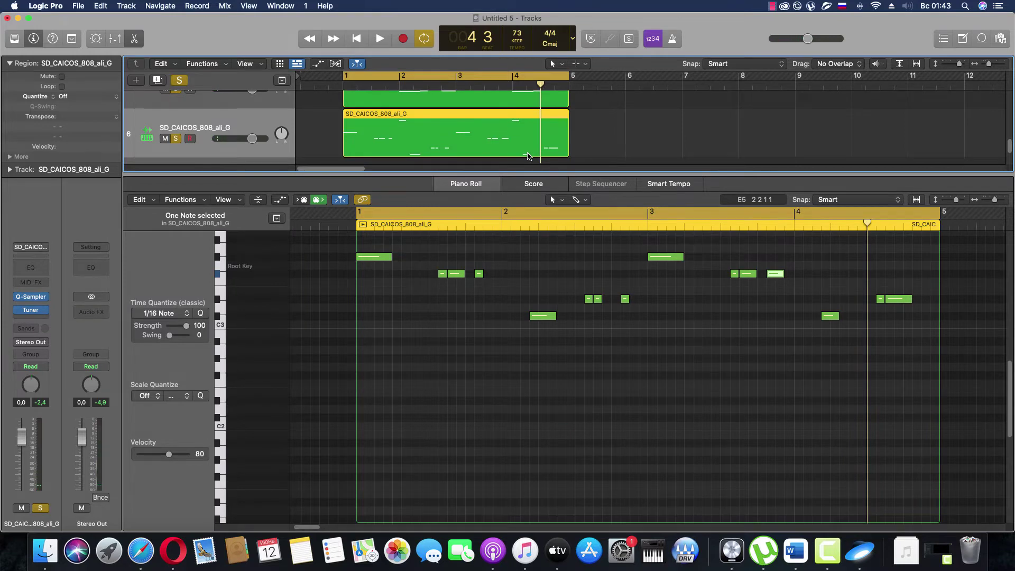
click(487, 103)
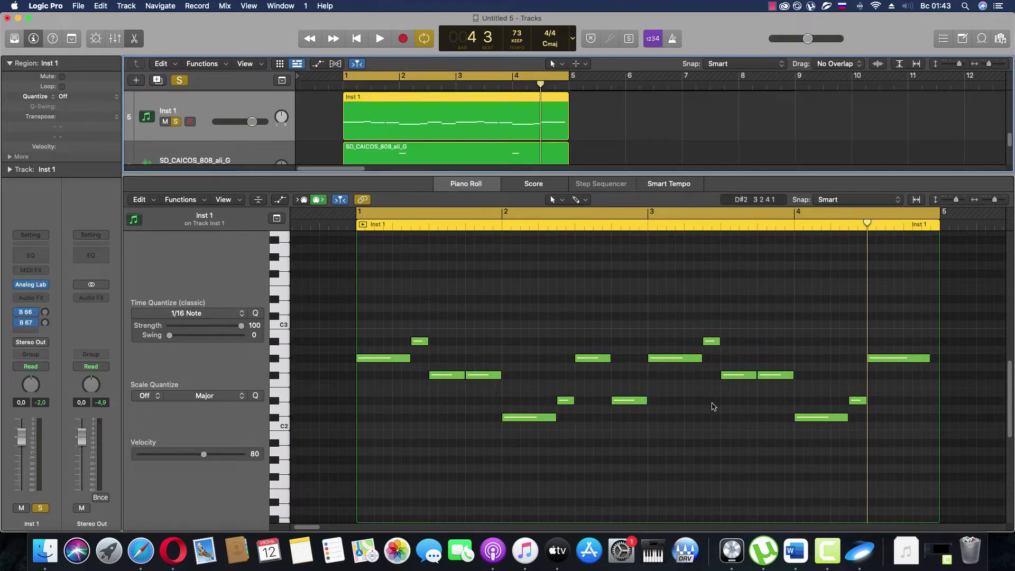
key(space)
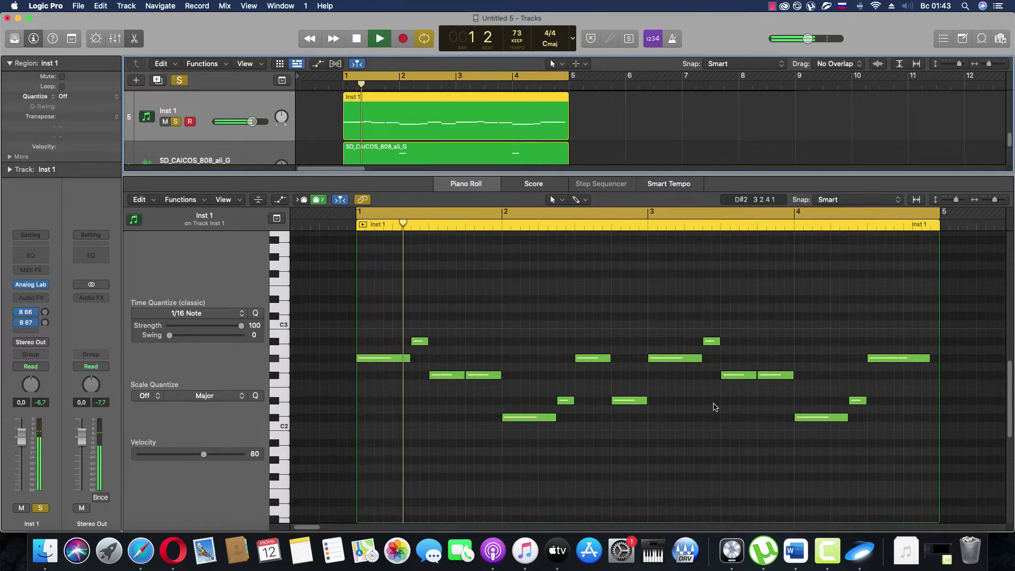
key(space)
click(402, 150)
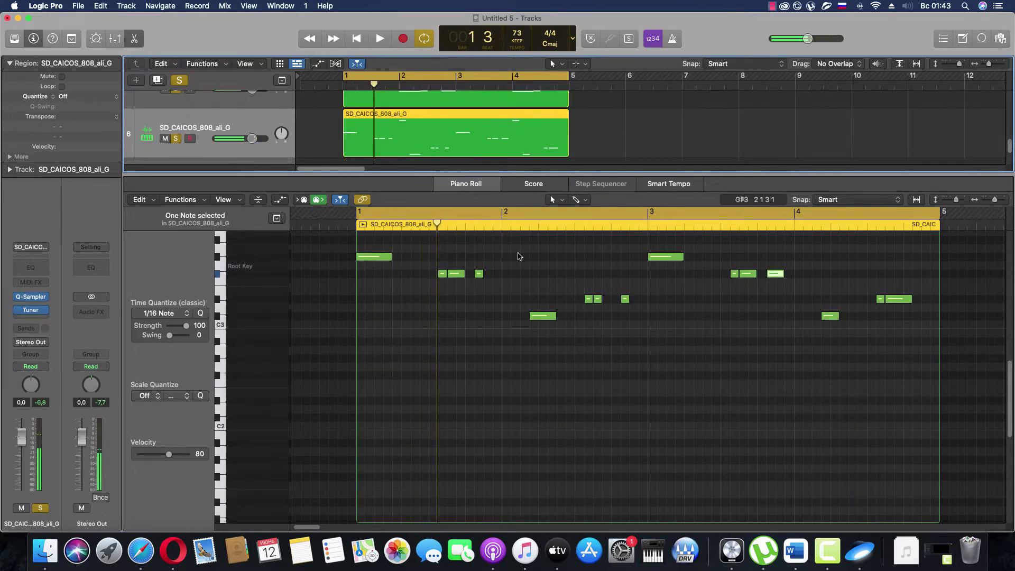
click(574, 229)
click(431, 103)
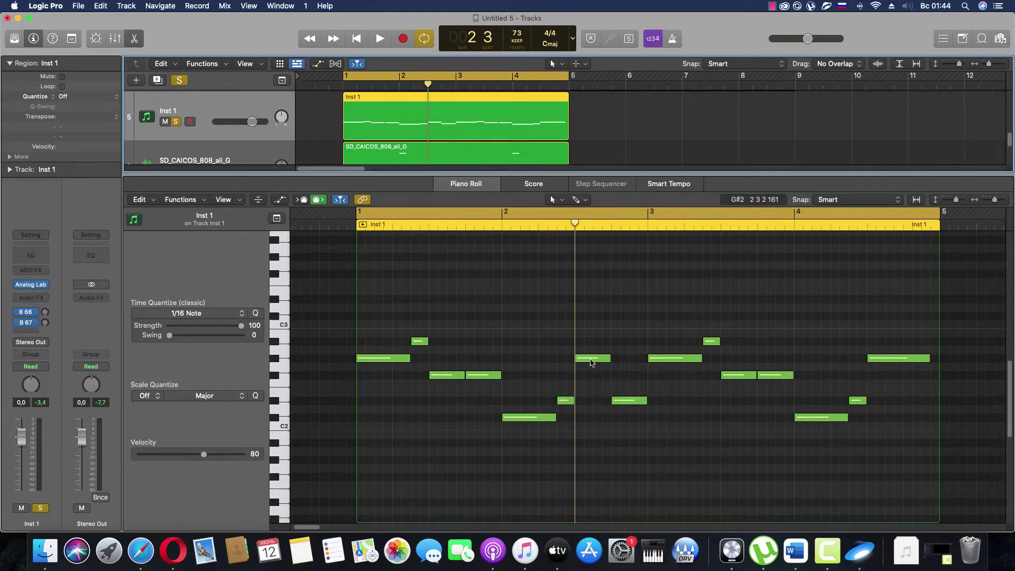
Step: Try raising the Inst 1 note at beat 3 of bar 2 to D#3, then transpose it back down to G#2
drag(591, 362, 591, 303)
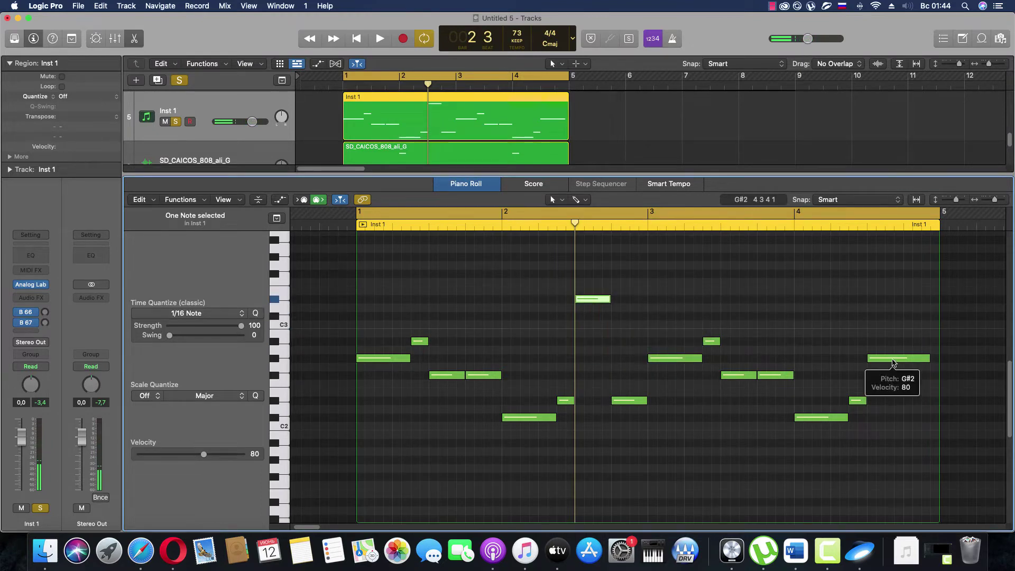
key(alt+Down)
key(alt+Down)
key(alt+Down)
key(alt+Down)
key(alt+Down)
key(alt+Down)
key(alt+Down)
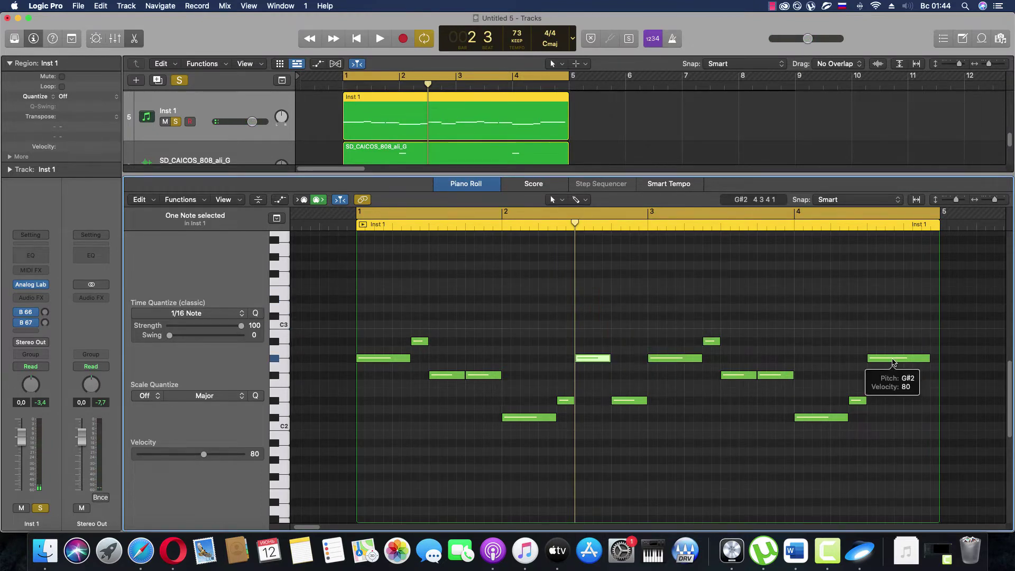
Step: Raise the Inst 1 note at beat 3 of bar 2 to D#3 and play the result
drag(601, 358, 605, 307)
key(space)
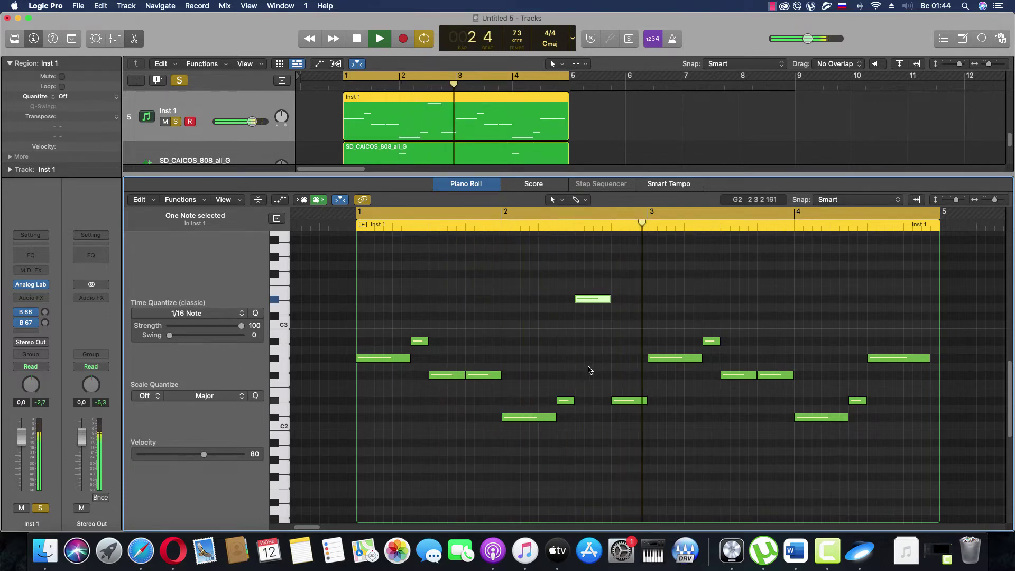
key(space)
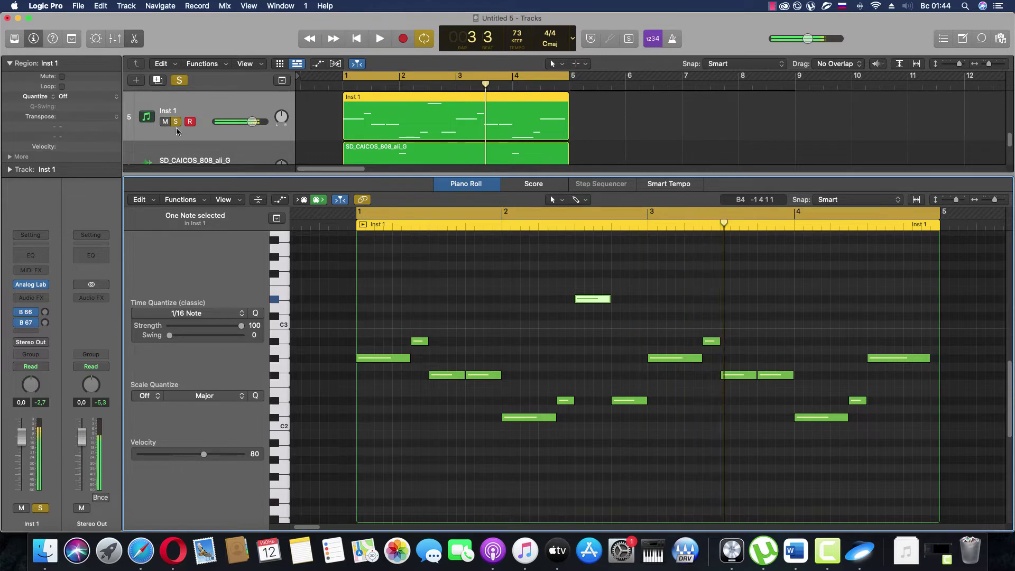
Step: Turn off solo on the 808 track and play the Inst 1 melody without it
scroll(177, 153, down, 1)
click(178, 154)
key(space)
scroll(178, 137, up, 1)
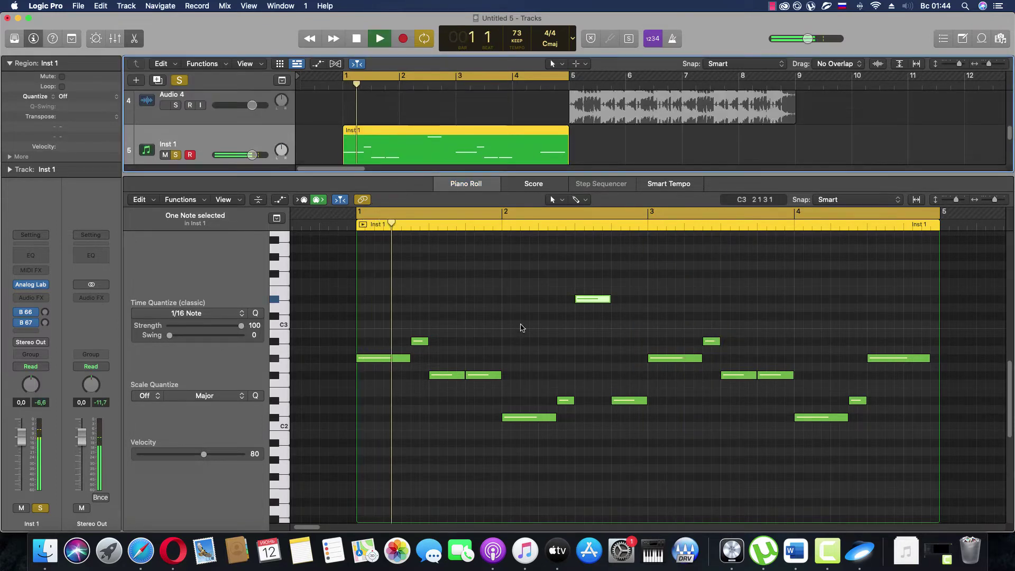
click(550, 332)
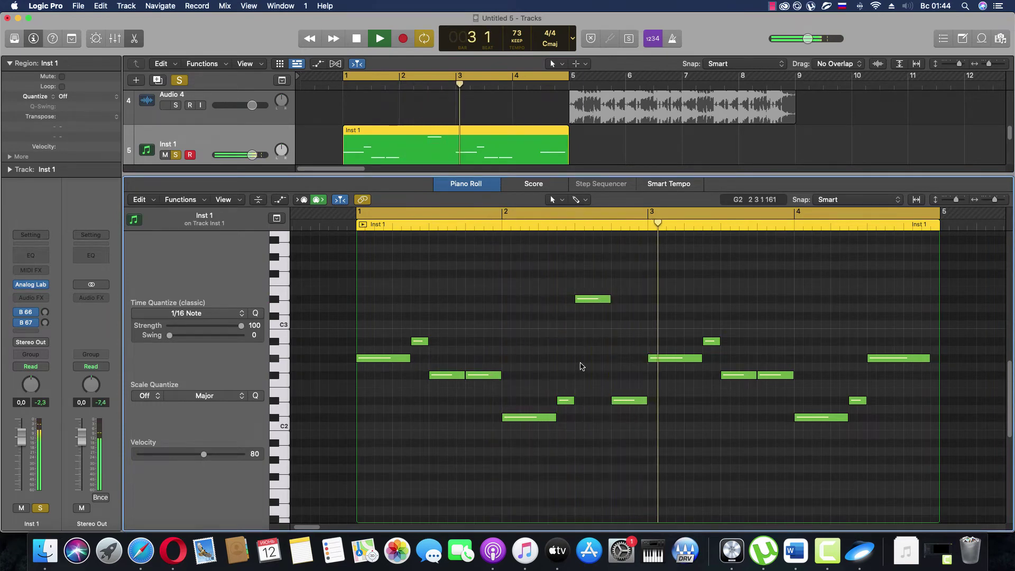
Step: Raise the last Inst 1 note, at beat 3 of bar 4, to D#3 and deselect it
scroll(581, 366, up, 1)
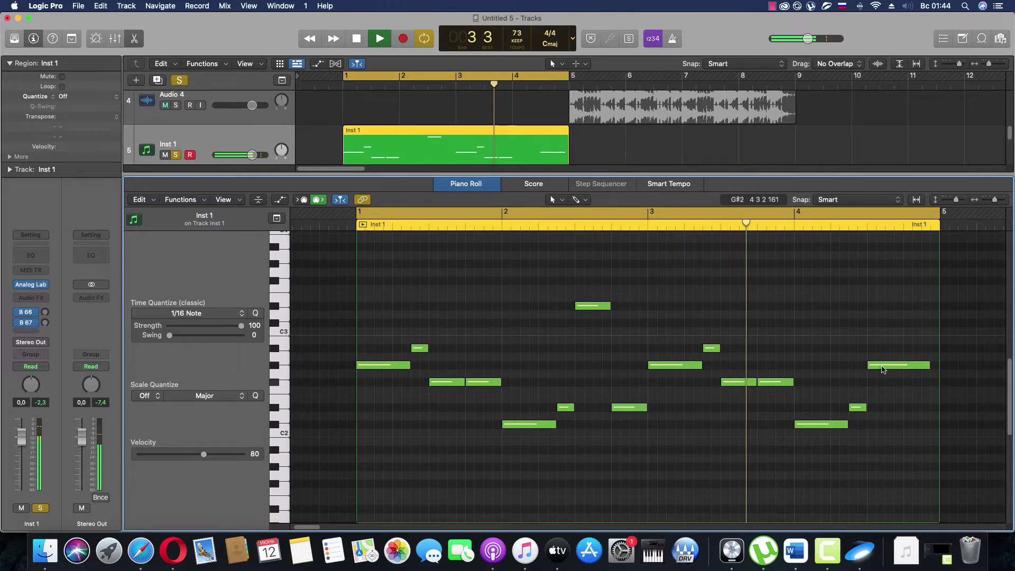
drag(882, 368, 882, 310)
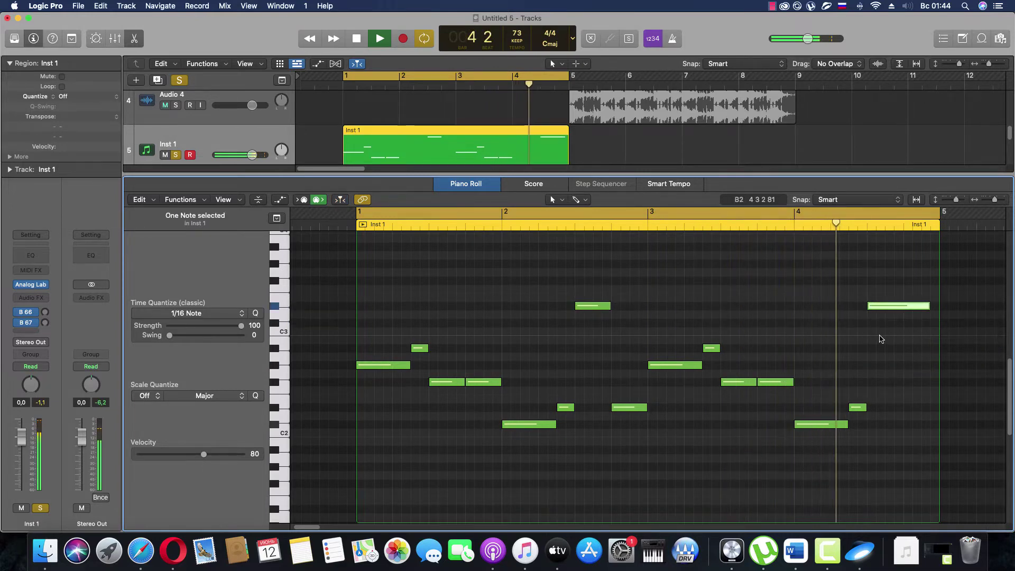
click(880, 339)
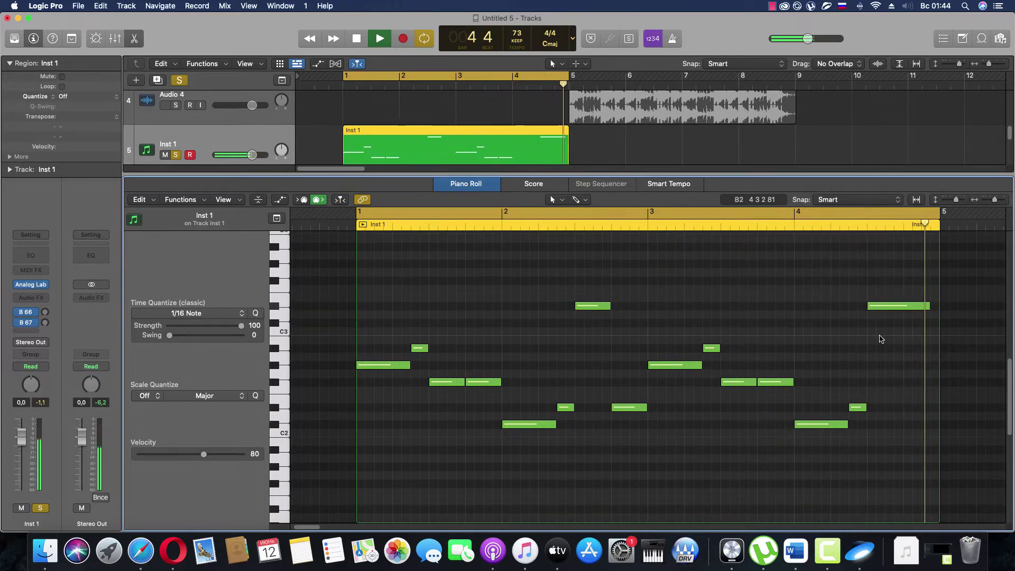
Step: Replay the Inst 1 melody from bar 1 and examine its notes across the octaves in the piano roll
scroll(786, 419, down, 5)
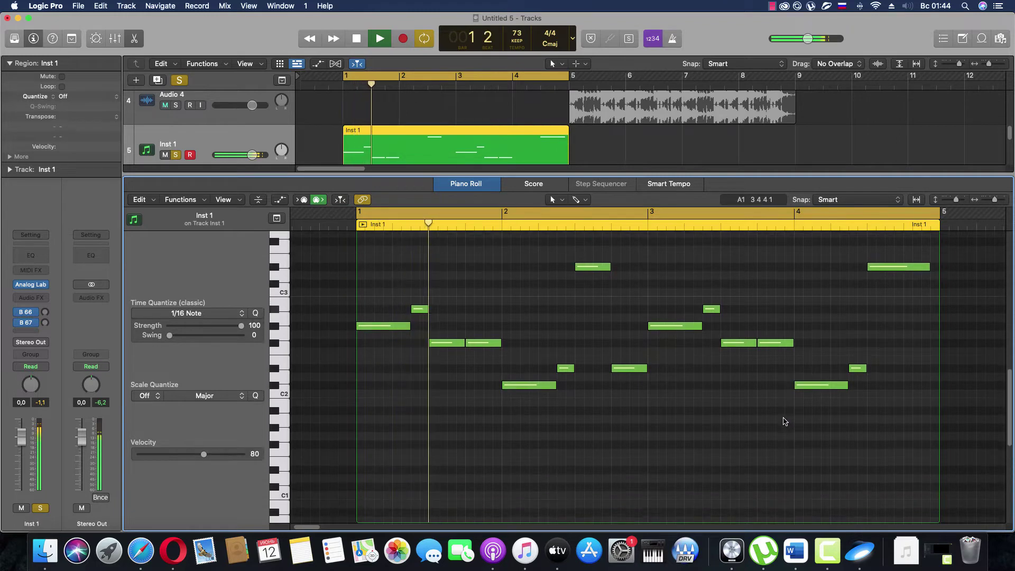
scroll(791, 417, up, 5)
key(space)
scroll(312, 410, down, 5)
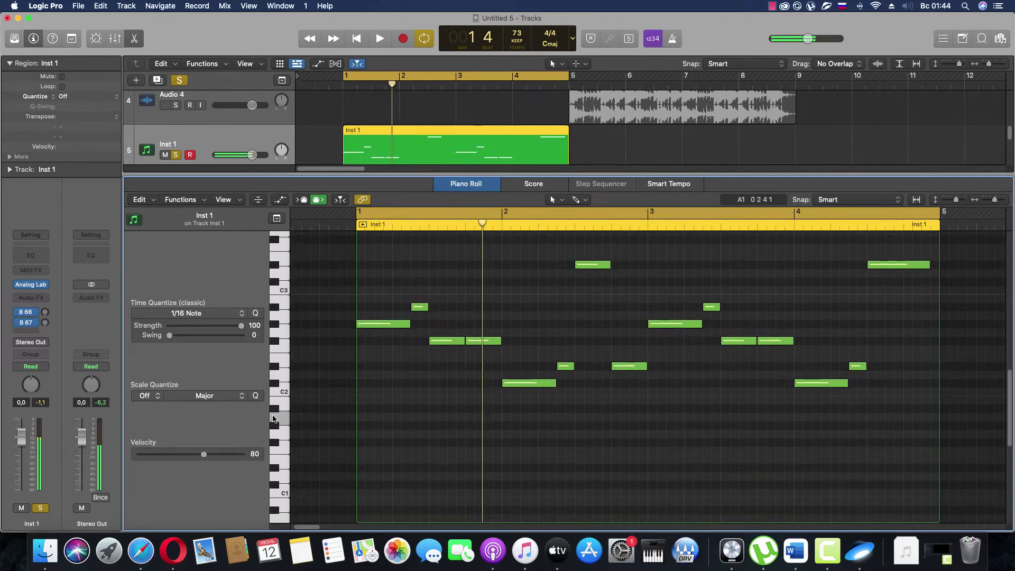
key(space)
scroll(560, 411, up, 10)
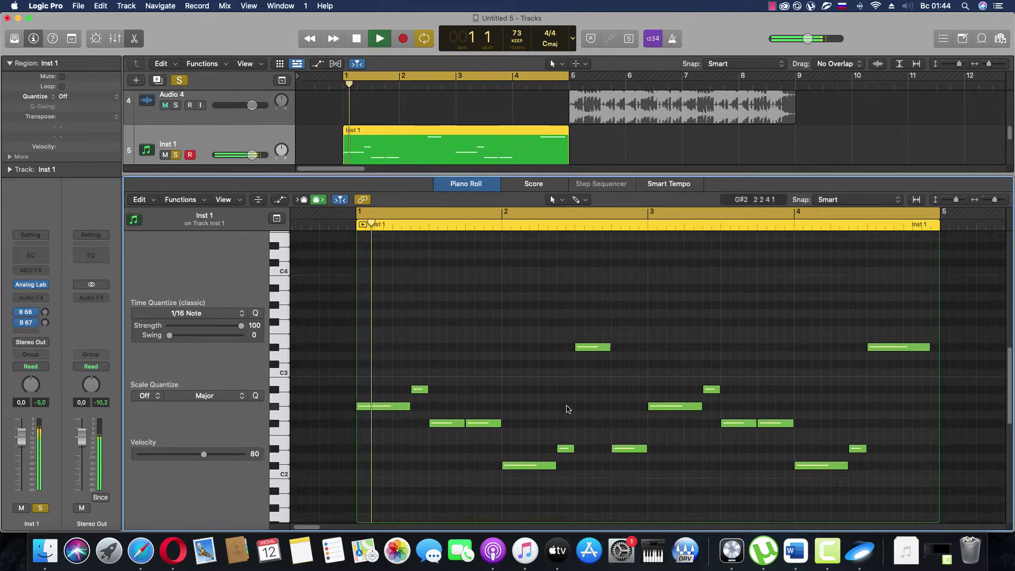
scroll(560, 411, down, 6)
scroll(560, 411, up, 1)
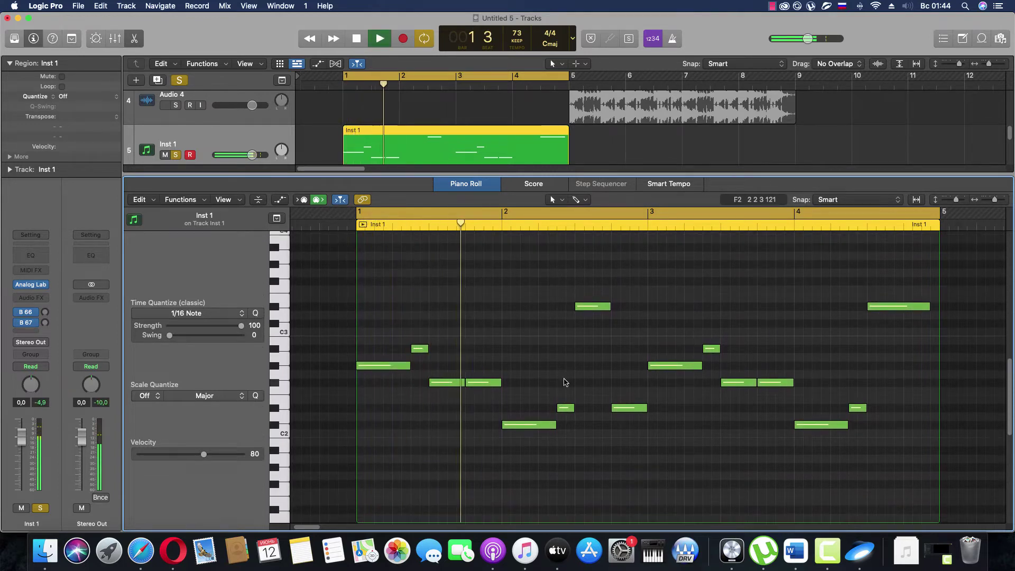
Step: Try lowering the Inst 1 note at beat 3 of bar 2 to F#2, play it and undo the change
click(591, 308)
key(space)
drag(591, 312, 592, 413)
key(space)
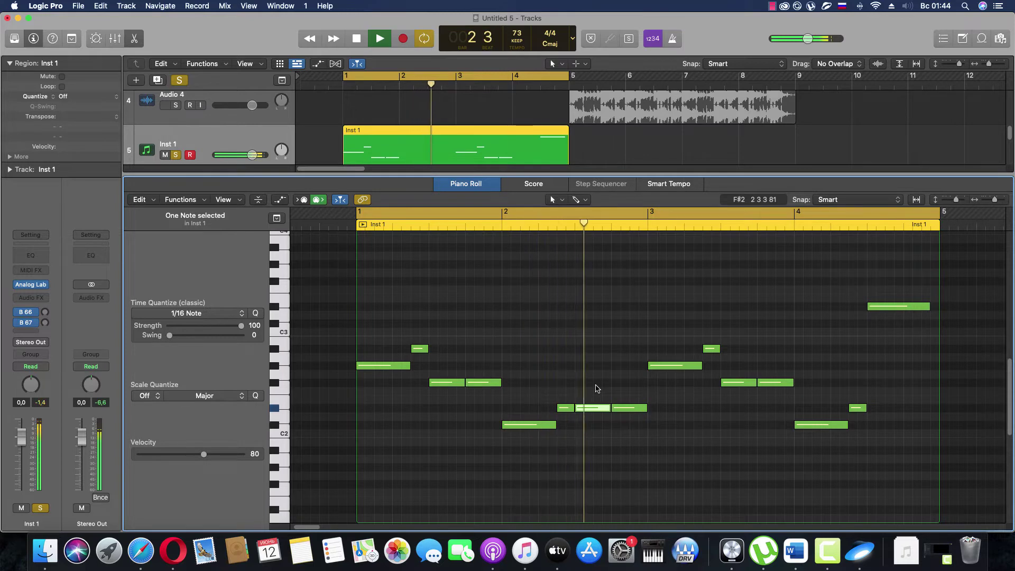
key(super+z)
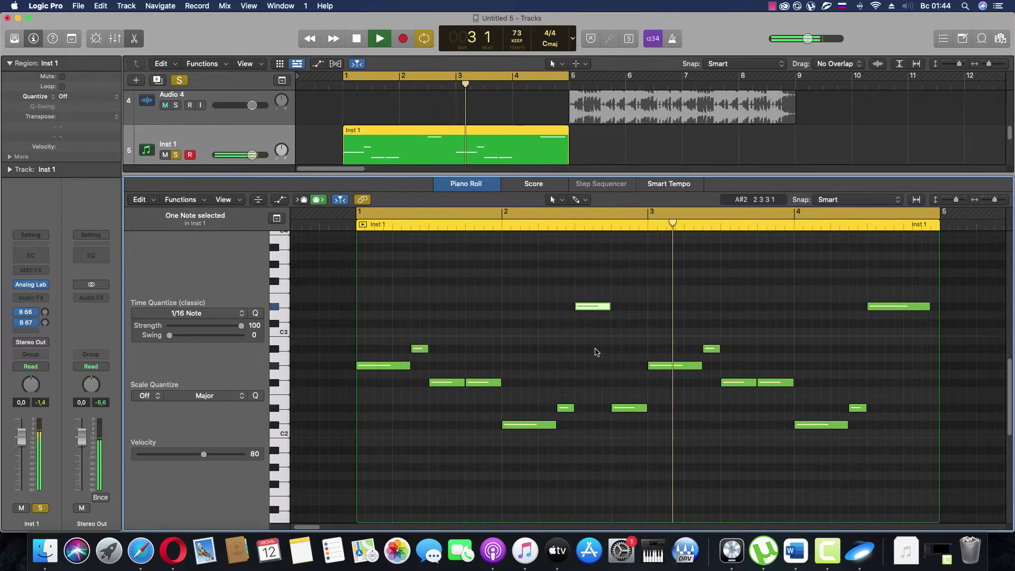
Step: Solo the Inst 1 and 808 tracks and play both parts together with the 808 region open in the piano roll
key(e)
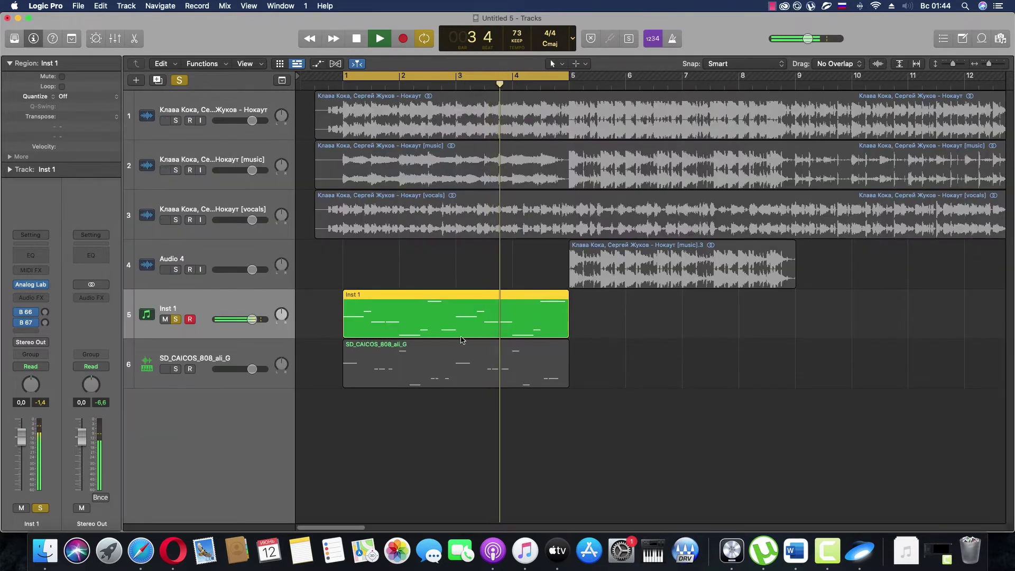
key(s)
key(super+a)
key(space)
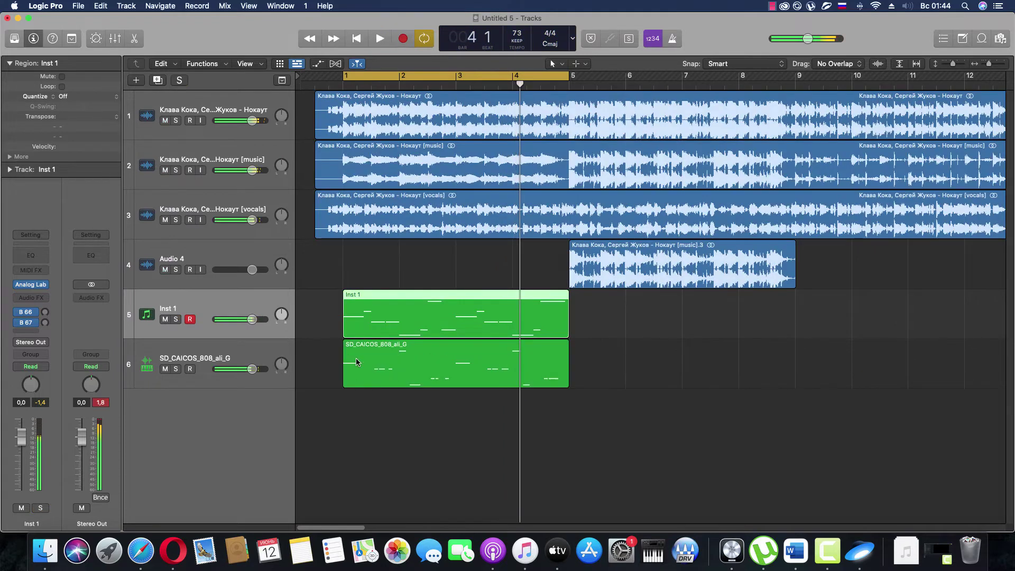
click(176, 320)
click(176, 369)
click(434, 385)
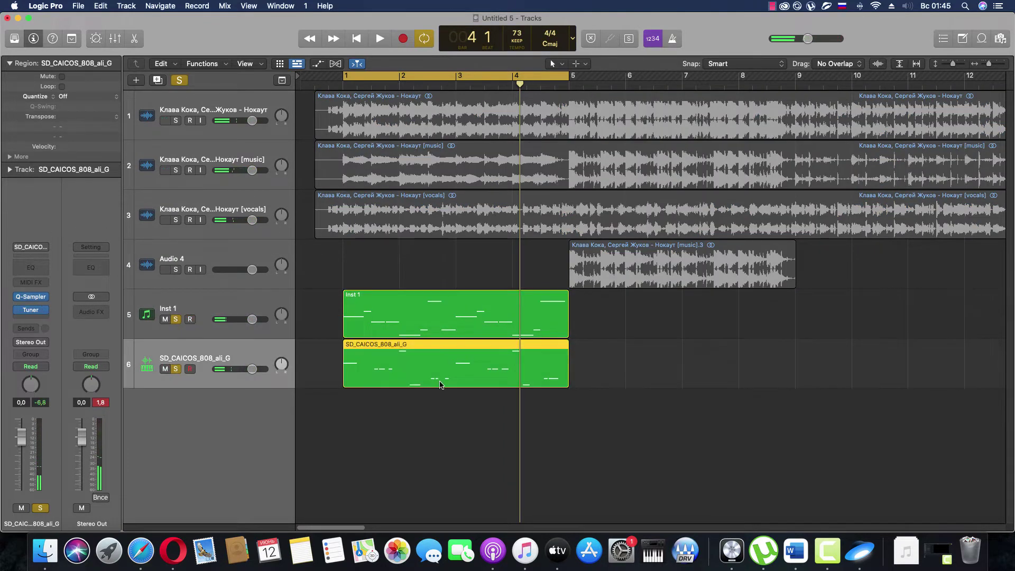
key(e)
key(space)
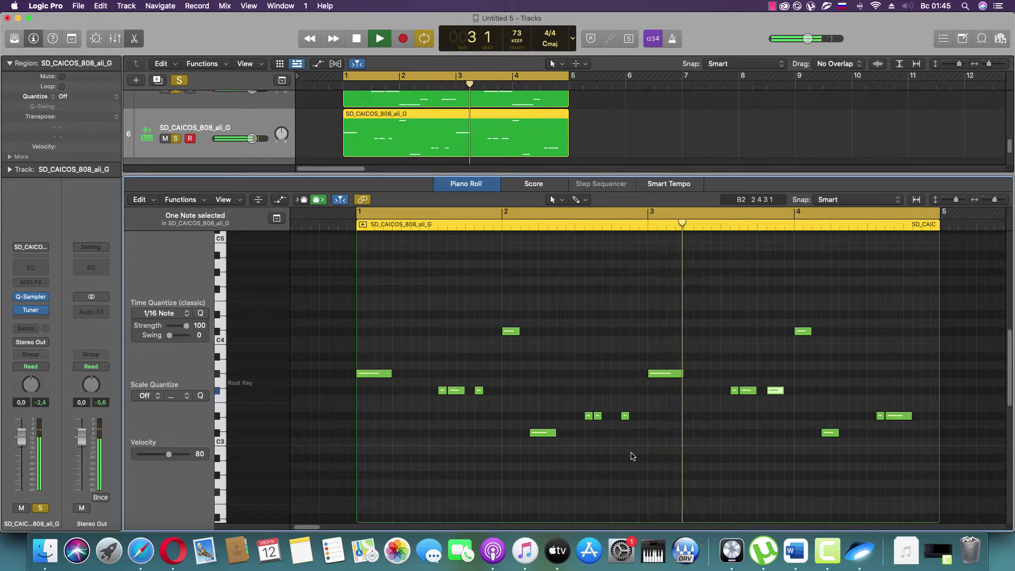
click(632, 456)
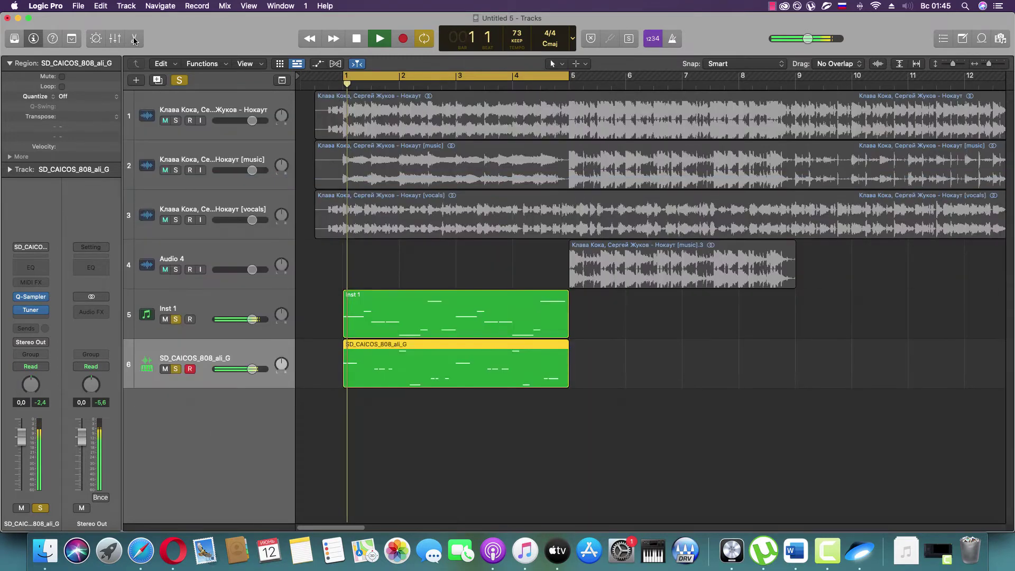
Step: Stop playback, turn off solo on the 808 and Inst 1 tracks, and move the 808 region to start at bar 5
key(p)
key(space)
click(176, 369)
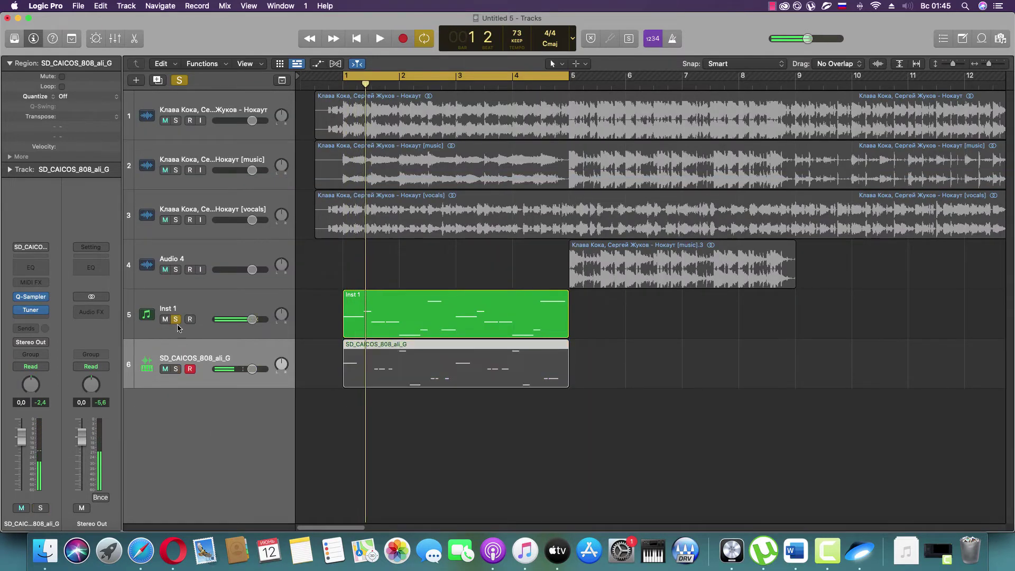
click(175, 319)
drag(401, 382, 628, 383)
Step: Switch the keyboard input language to English and color the Inst 1 region bright red
click(503, 335)
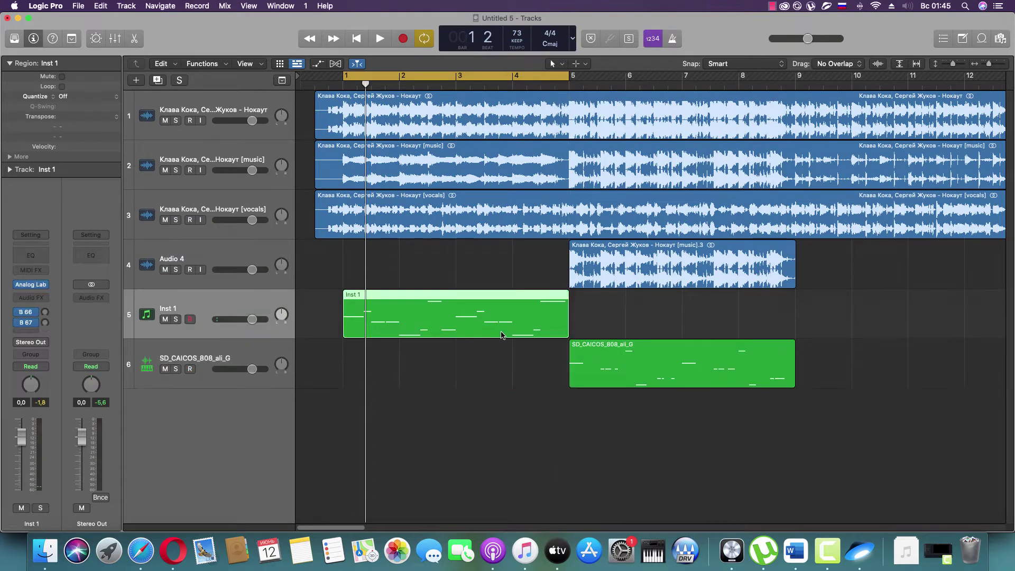
click(841, 6)
click(849, 40)
key(alt+c)
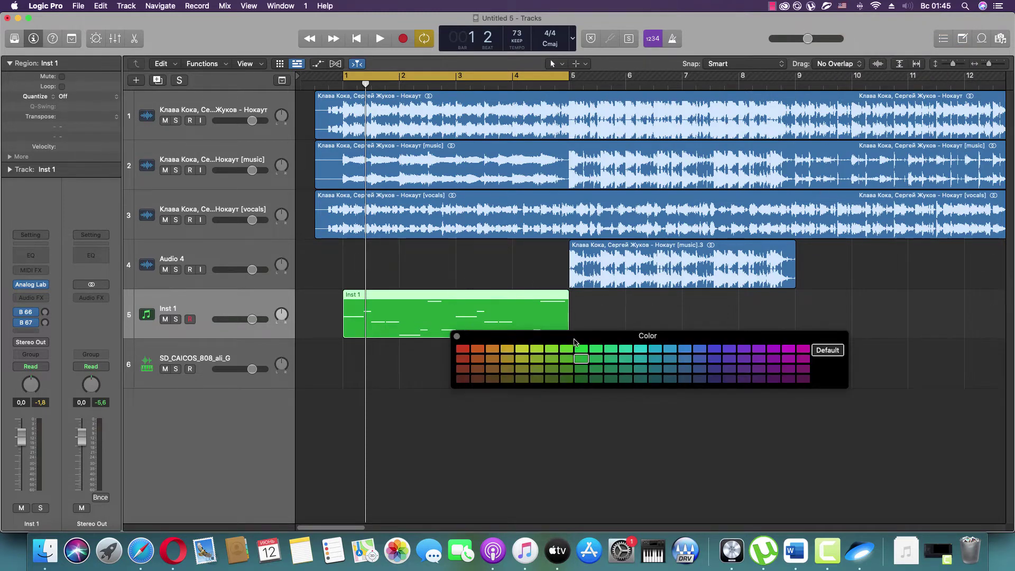
drag(575, 343, 557, 419)
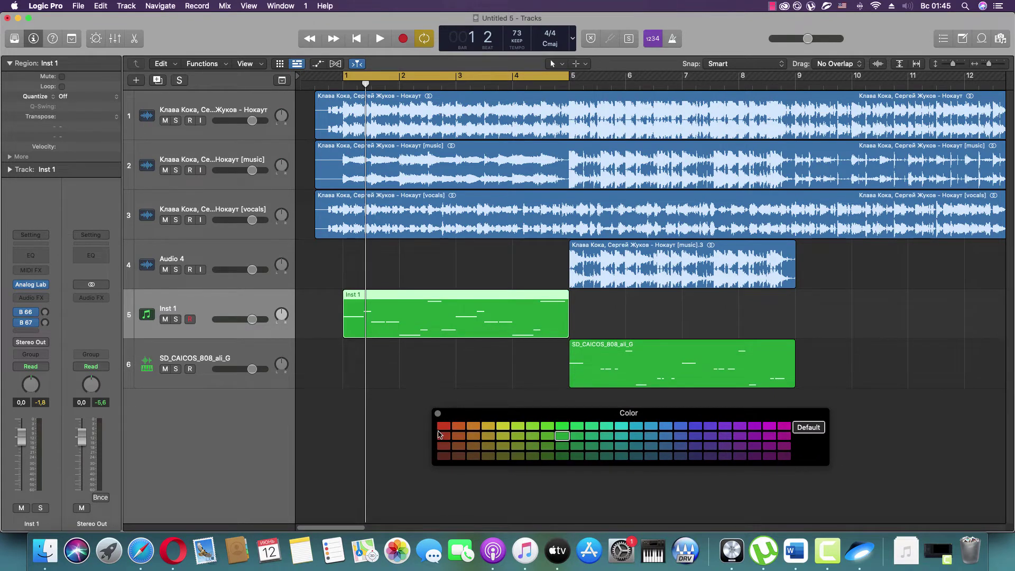
click(443, 426)
Step: Color the 808 region the darker red just below bright red in the palette and deselect it
click(583, 369)
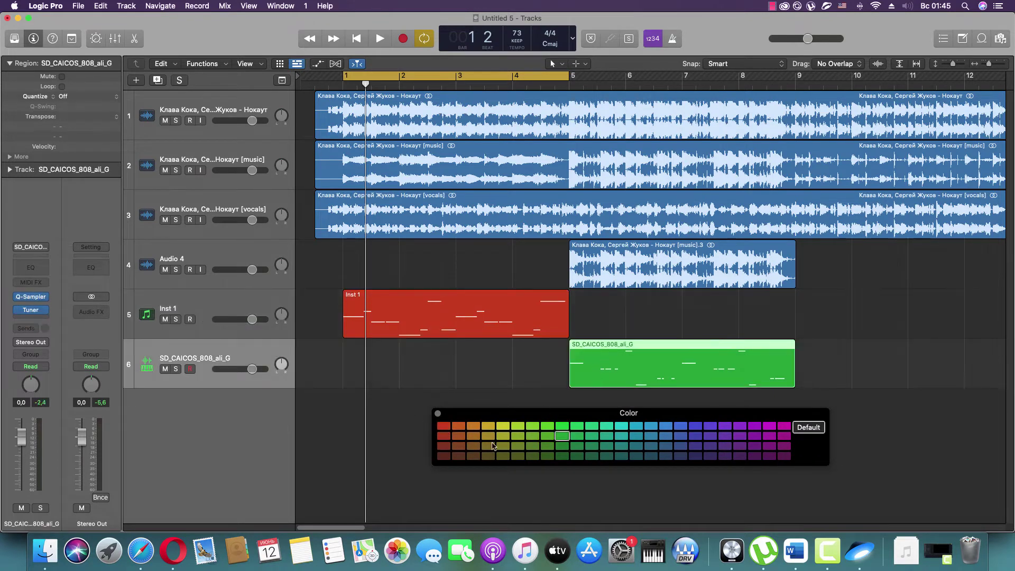
click(444, 436)
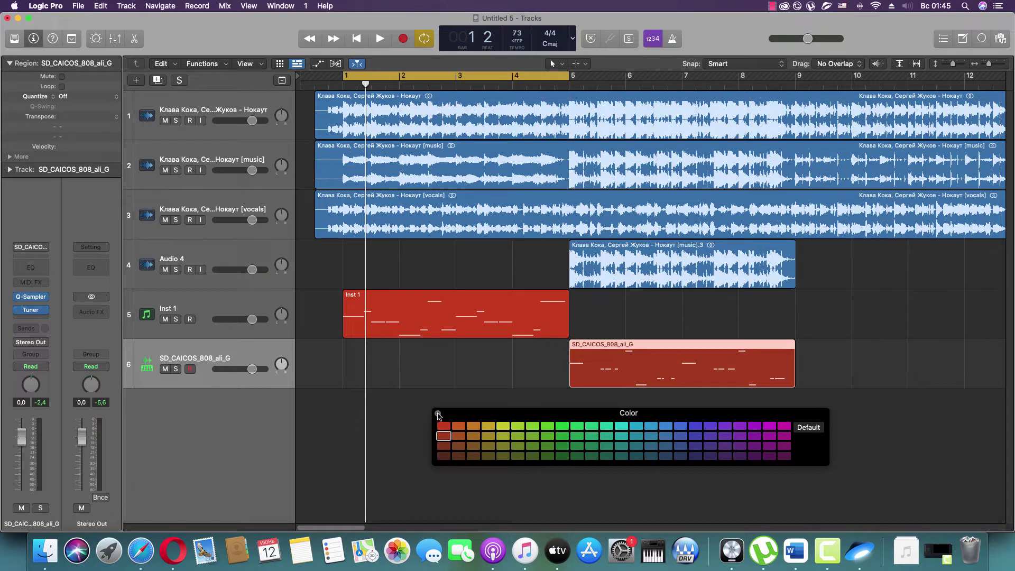
click(439, 414)
click(516, 392)
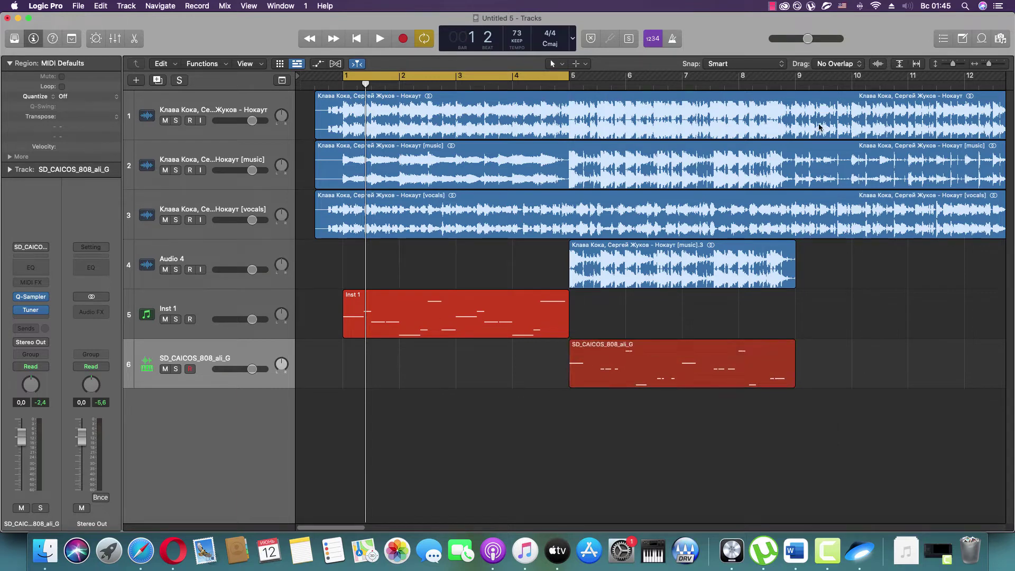
Step: Move the cycle range to span bar 5 to bar 9 and briefly play Audio 4 in solo
drag(496, 80, 722, 80)
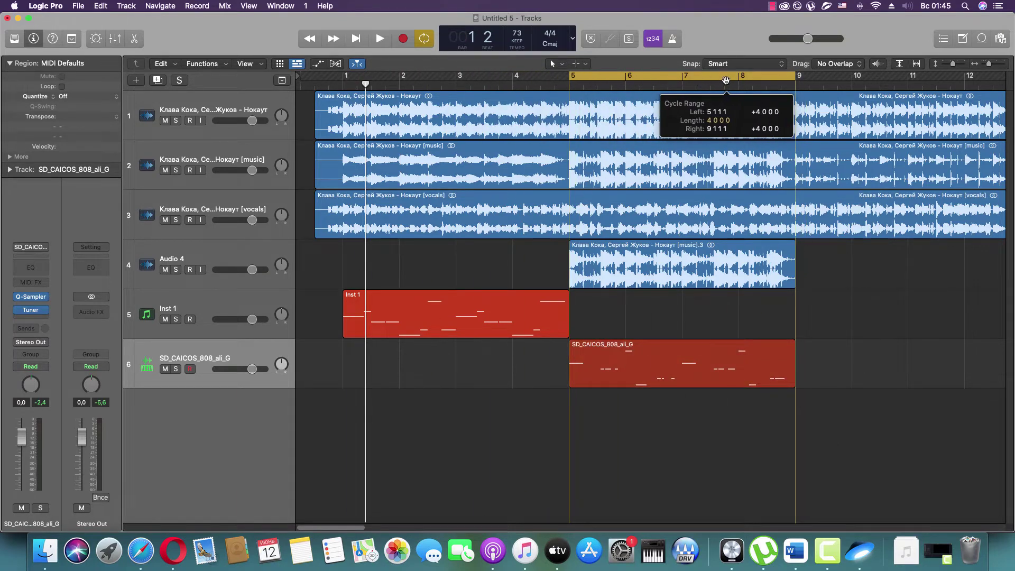
click(210, 253)
click(176, 269)
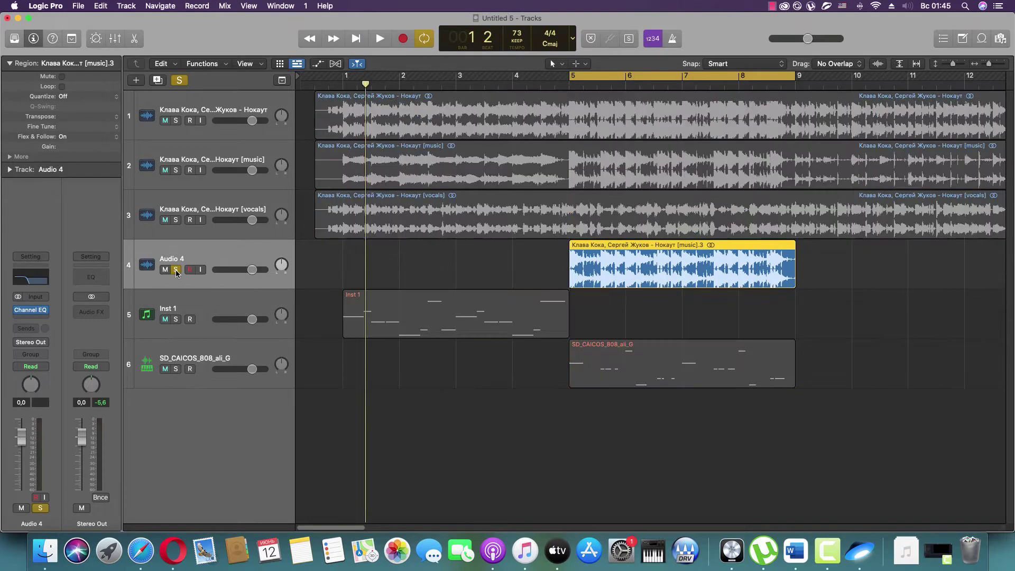
key(space)
key(space)
click(176, 269)
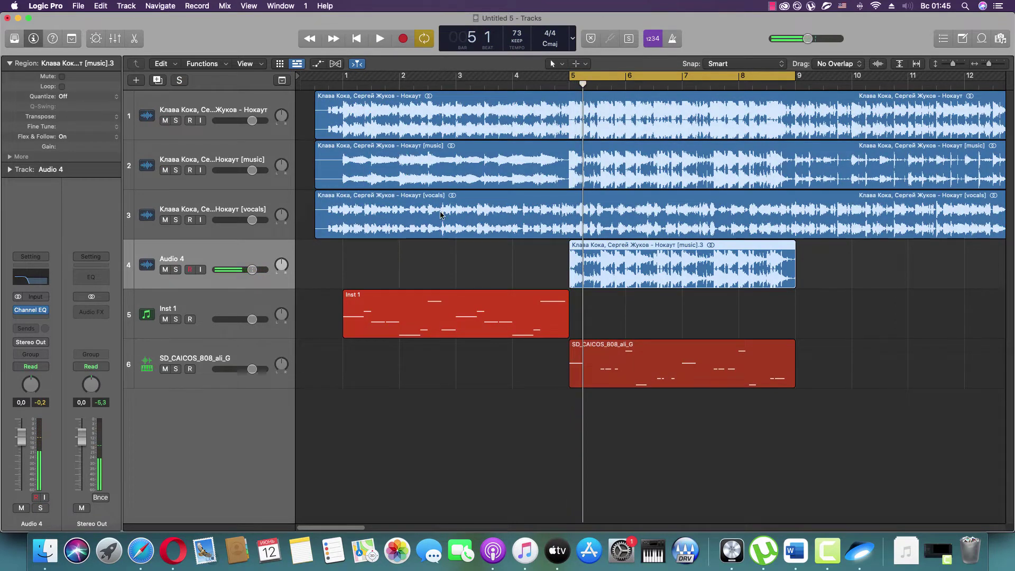
Step: Solo the song's [music] track and play it from bar 5
click(188, 158)
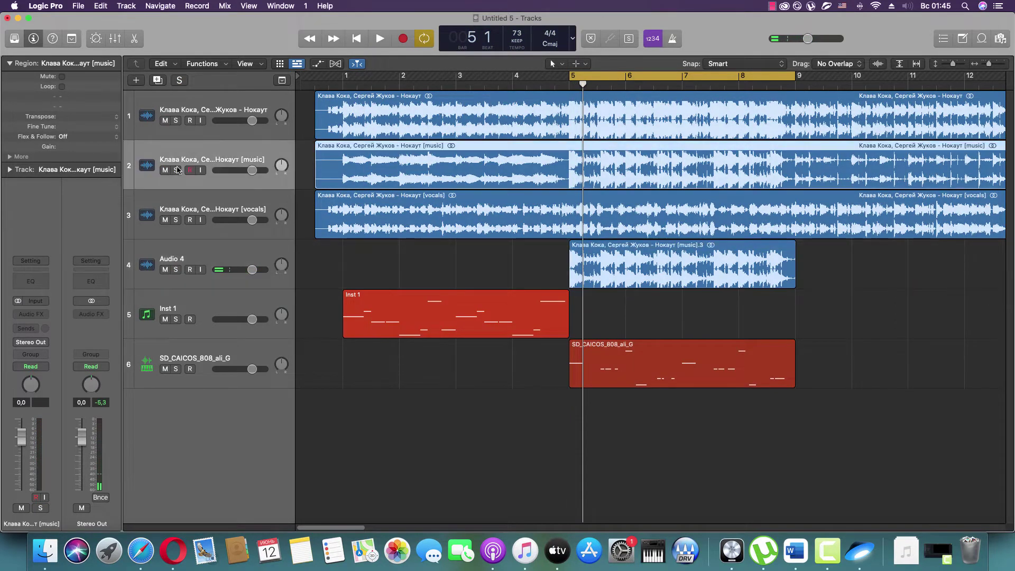
click(176, 170)
key(space)
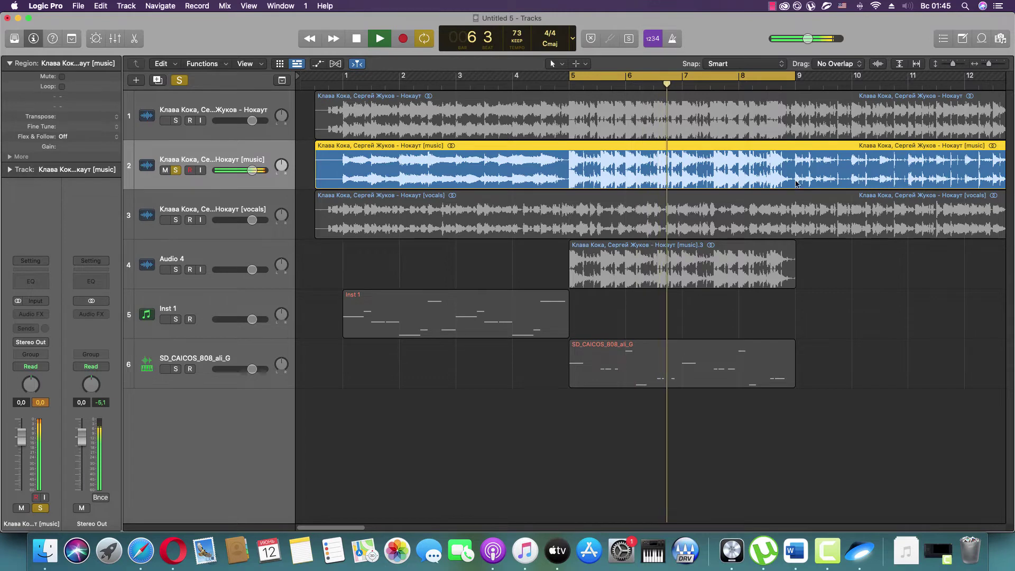
key(space)
Step: Browse to the Kick folder in the sample pack's Drums > Drum One Shots directory
click(999, 38)
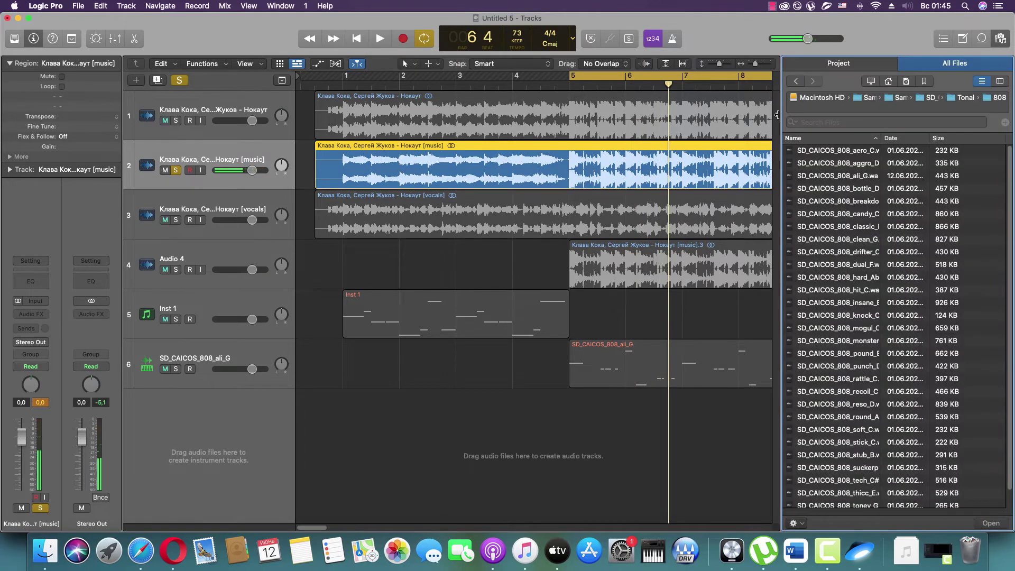
click(798, 81)
click(797, 81)
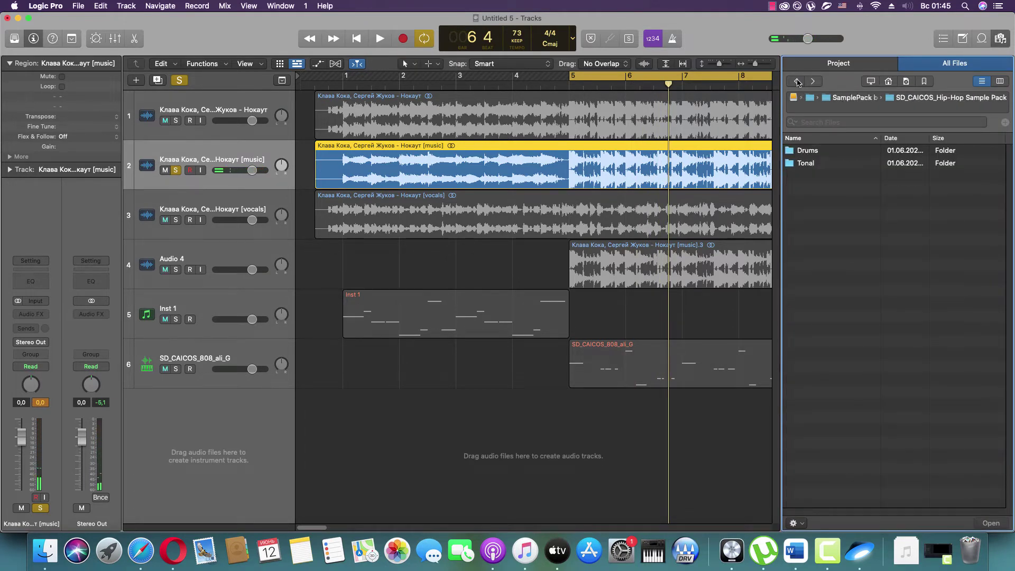
double_click(804, 153)
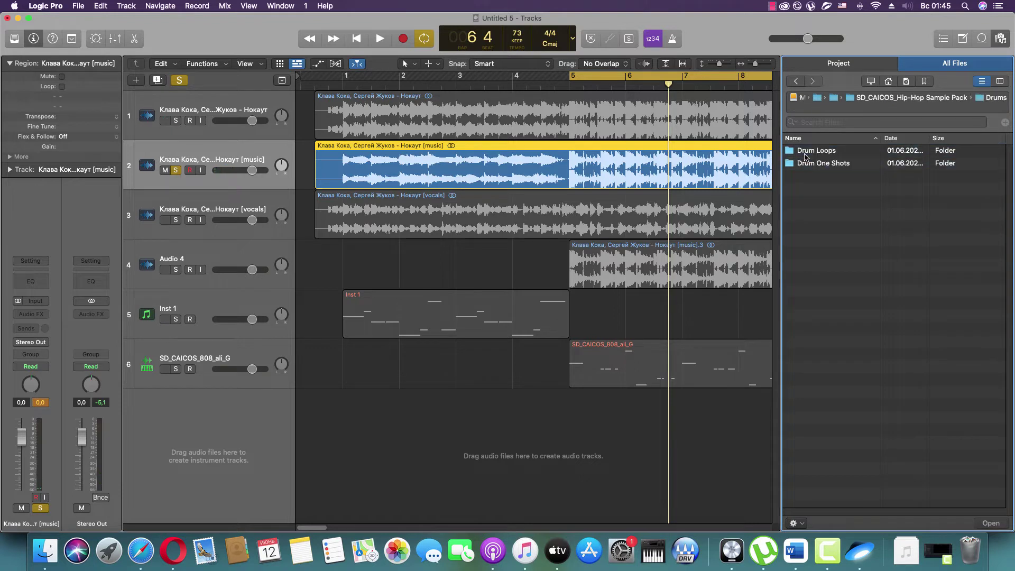
double_click(812, 164)
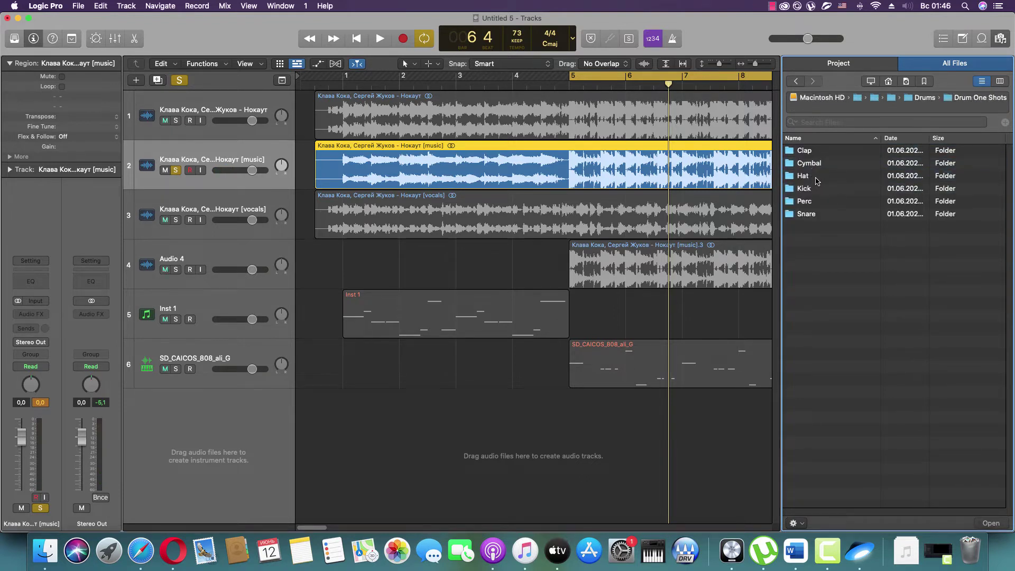
double_click(803, 189)
Step: Audition the aero, aggro, bricks and candy kick samples and compare them
click(819, 151)
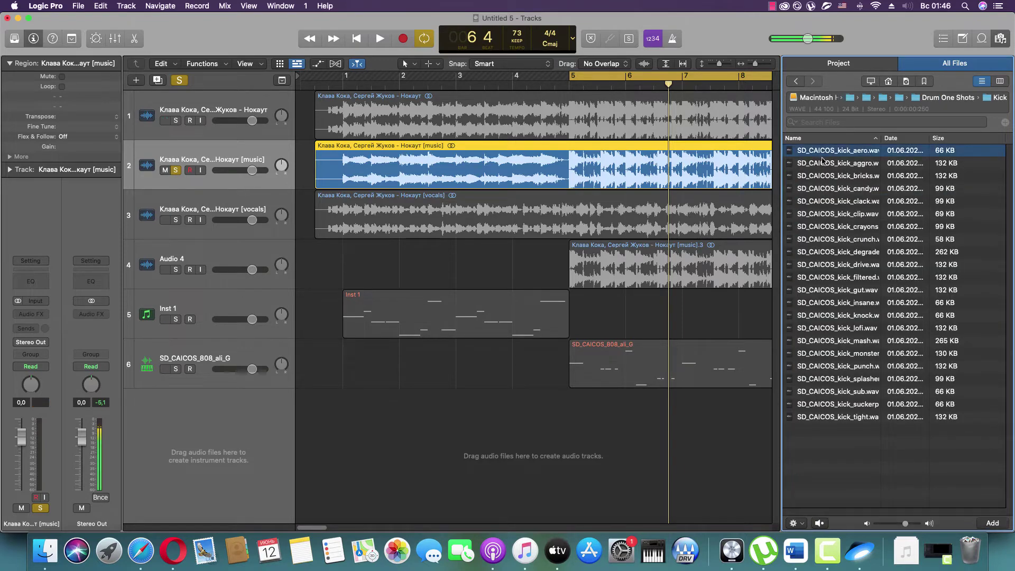
click(825, 162)
click(826, 151)
click(830, 176)
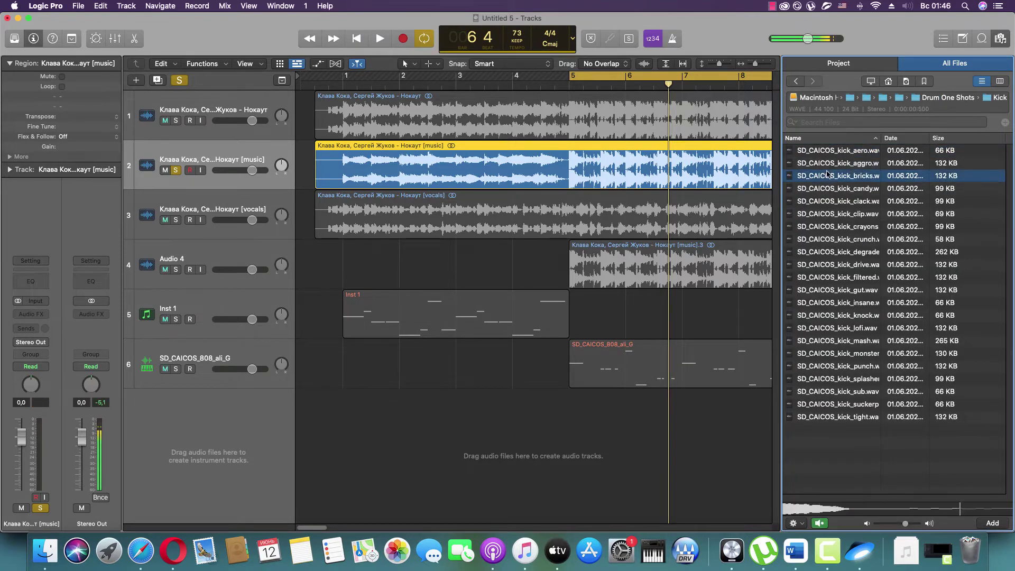
click(831, 164)
click(831, 151)
click(832, 176)
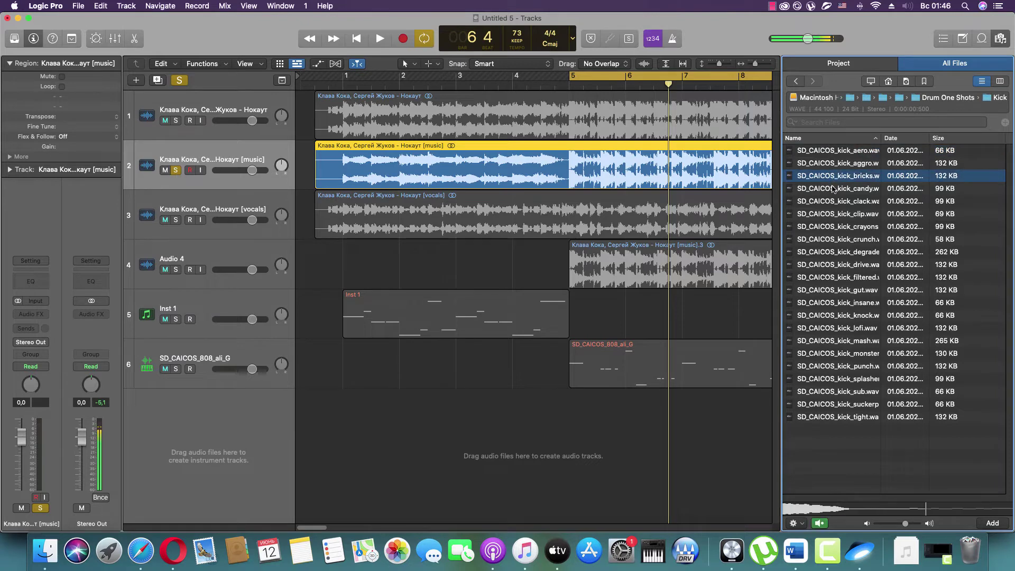
click(832, 187)
click(840, 177)
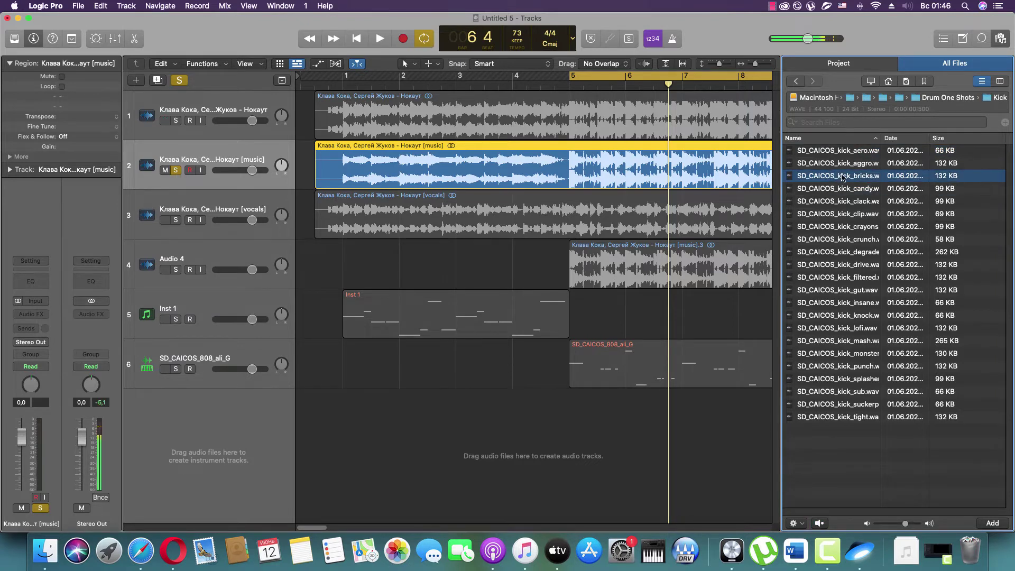
Step: Create a Quick Sampler (Original) track from the SD_CAICOS_kick_bricks sample and close the sampler window
drag(843, 178, 158, 418)
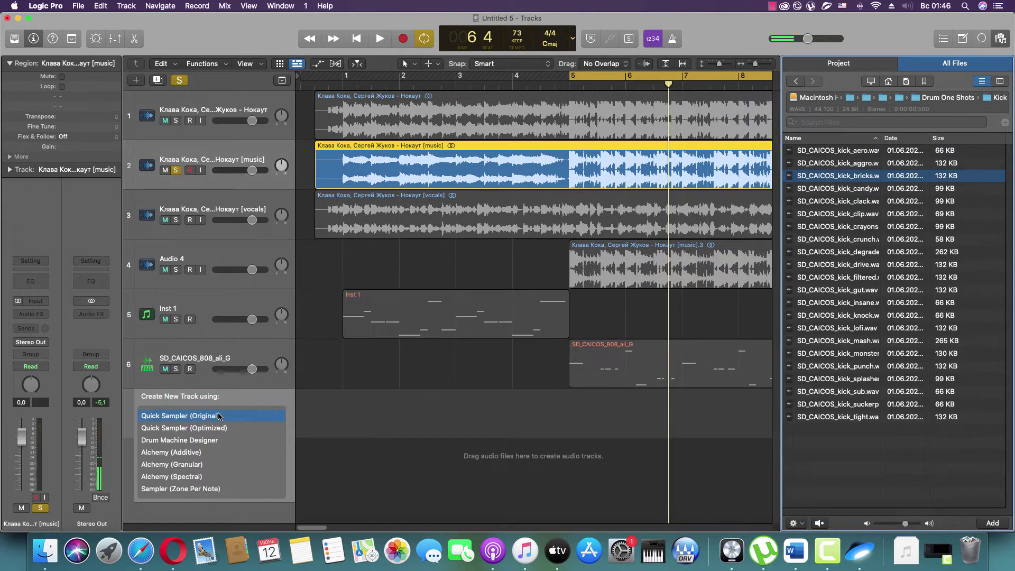
key(Escape)
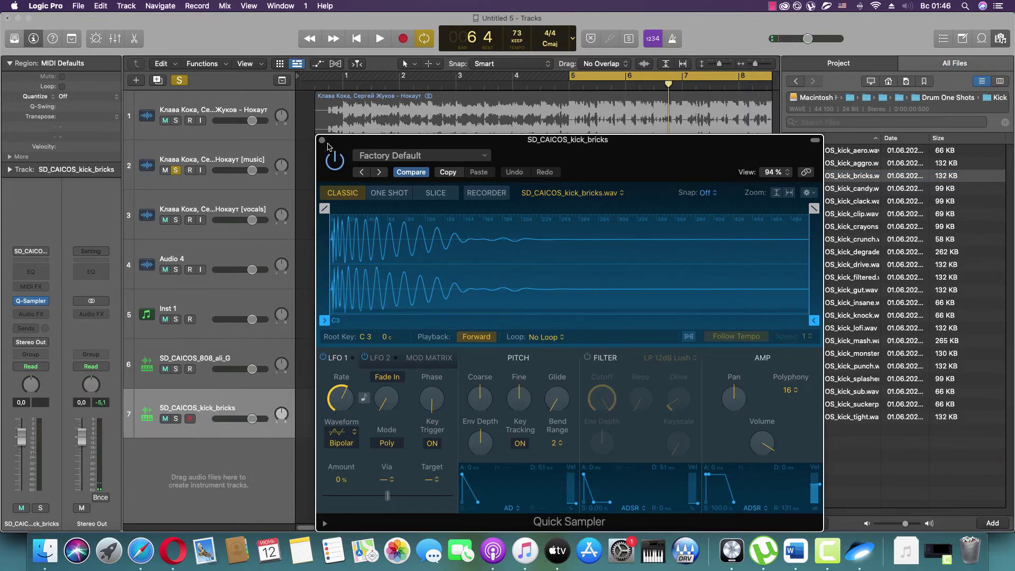
click(787, 390)
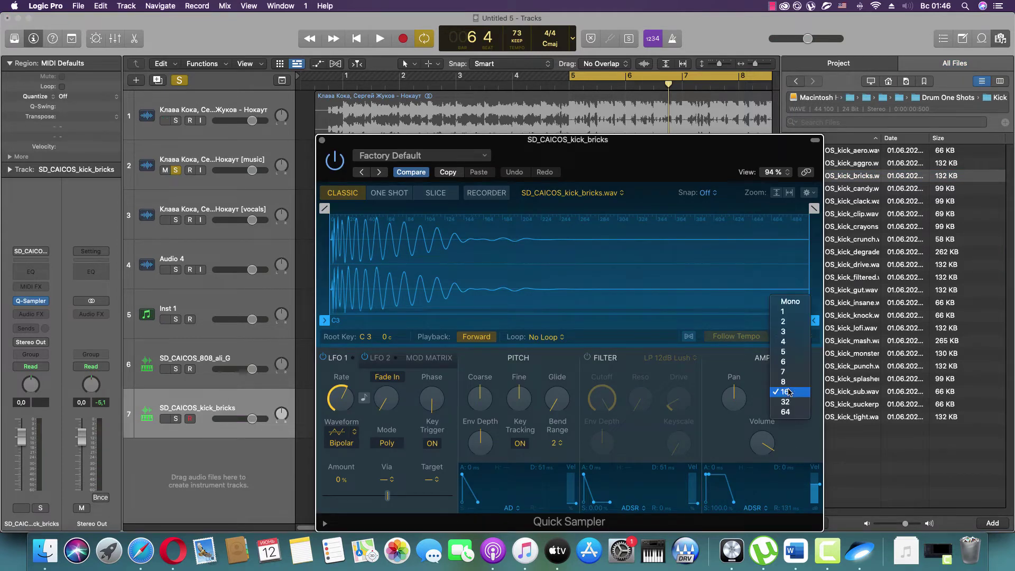
click(322, 141)
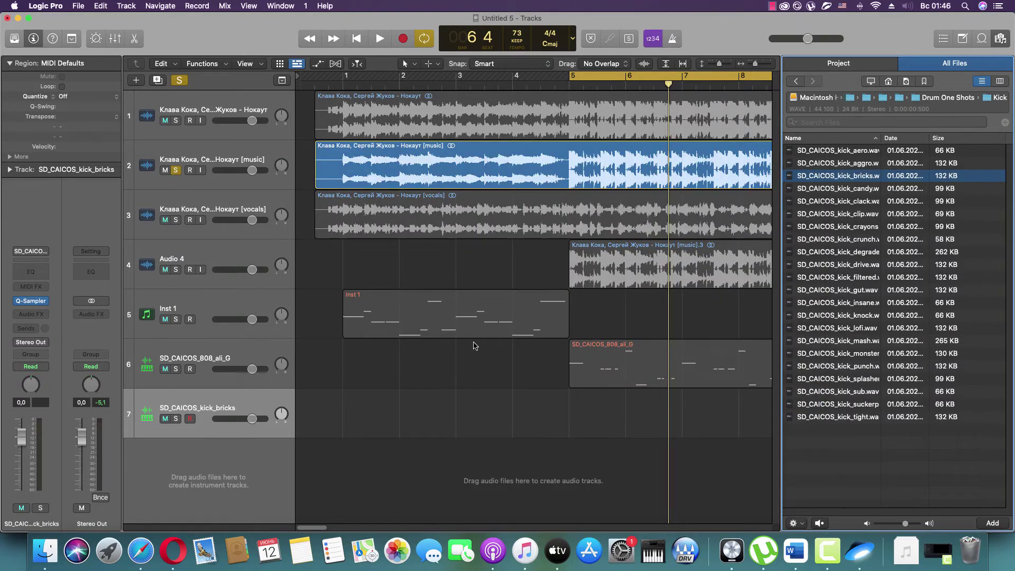
Step: Add a C3 kick note at the start of bar 5 with the Pencil tool and shorten it to a sixteenth note
click(131, 40)
key(space)
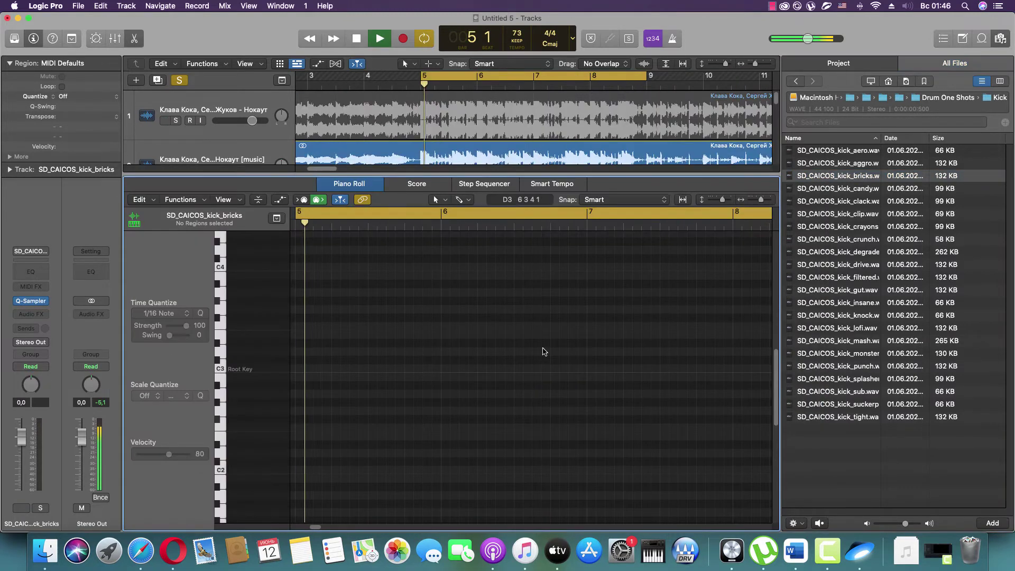
click(445, 200)
click(476, 227)
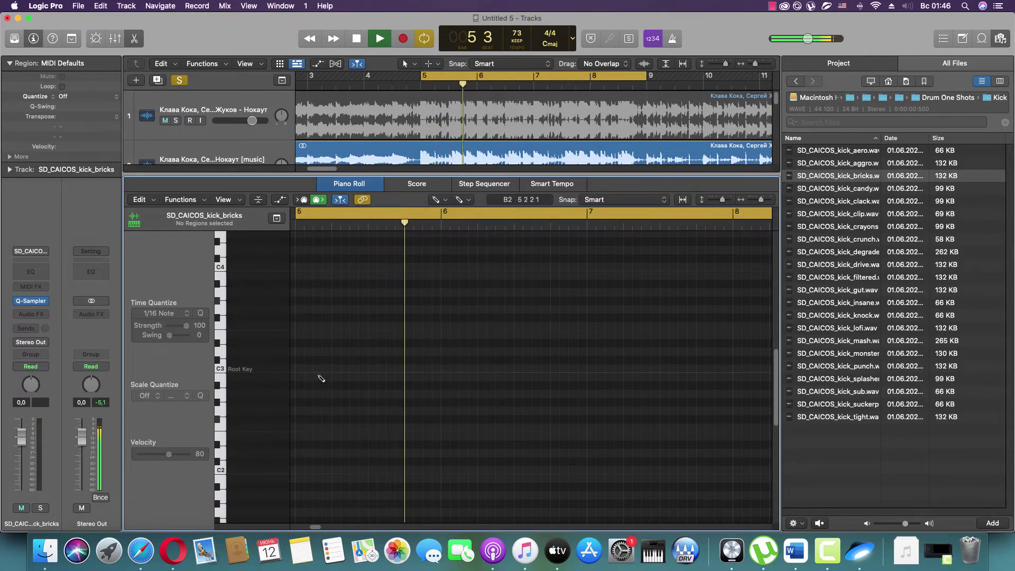
click(299, 368)
key(space)
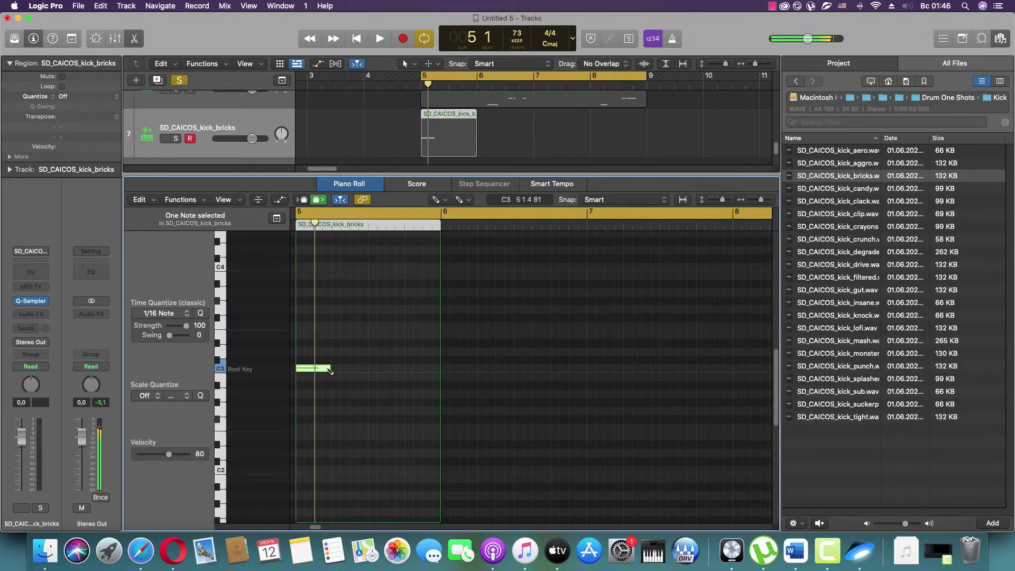
click(322, 369)
drag(323, 369, 303, 369)
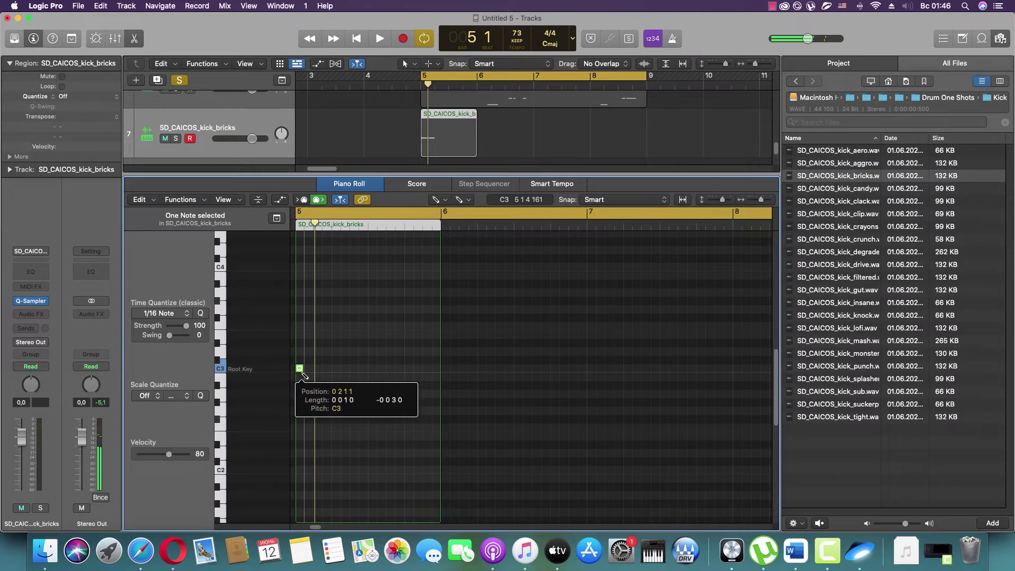
Step: Solo the kick track together with the reference [music] track and play the cycle range briefly
click(176, 139)
key(space)
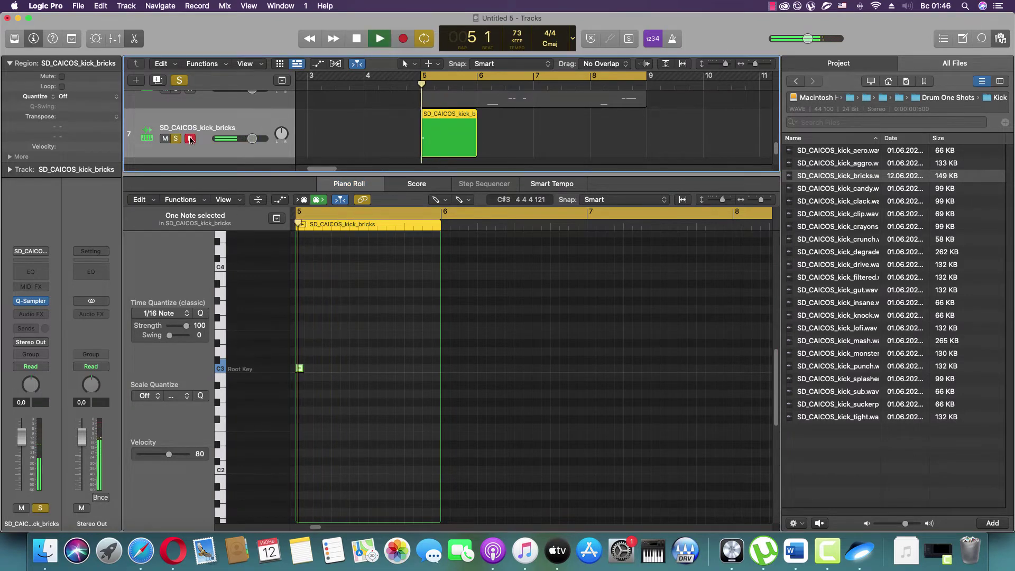
scroll(198, 151, up, 6)
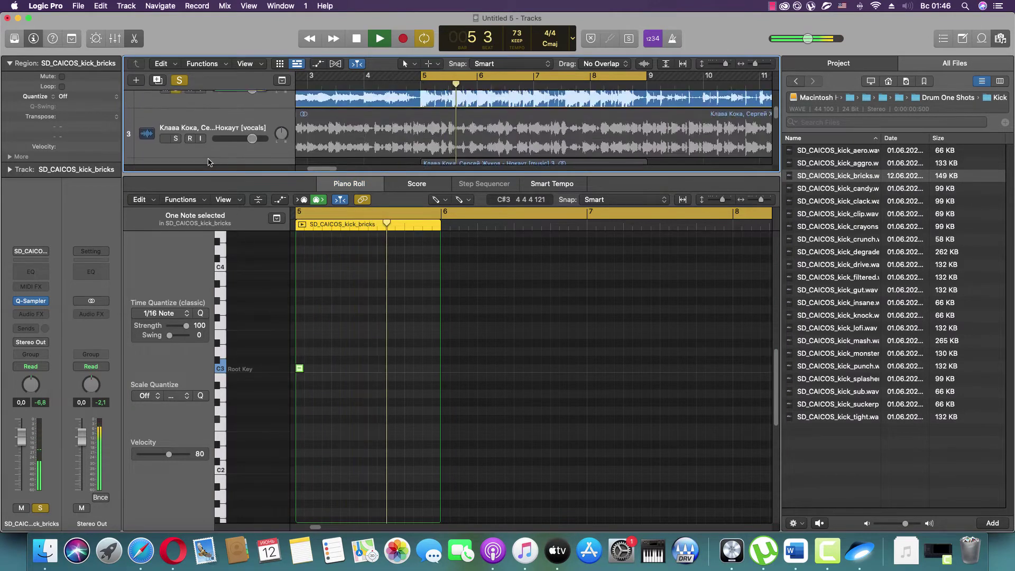
scroll(209, 159, up, 2)
click(176, 142)
key(space)
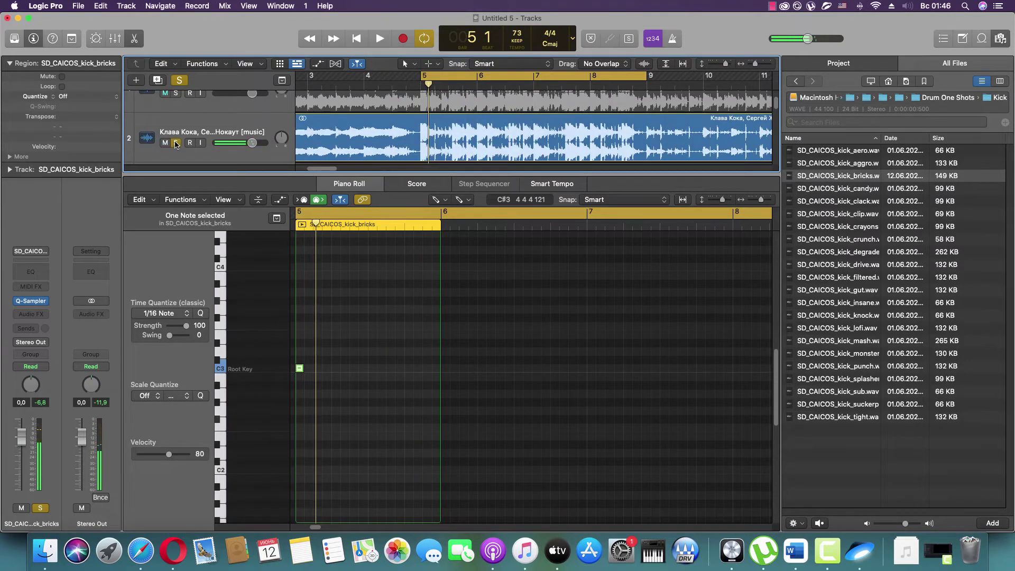
Step: Extend the kick region's end to bar 9 and play it against the reference music
scroll(450, 327, down, 5)
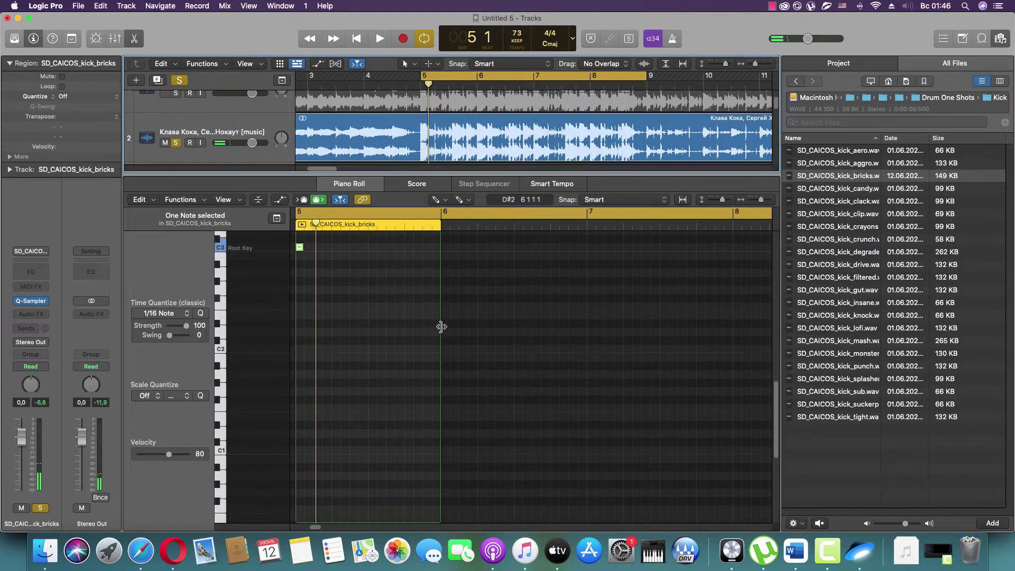
drag(441, 326, 614, 367)
key(space)
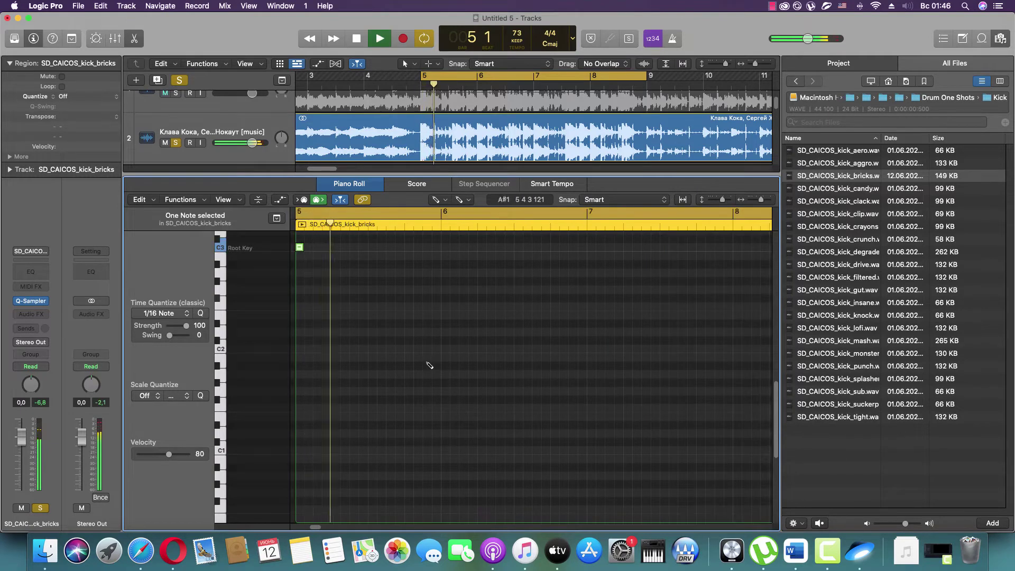
Step: Following the playback, add C3 kick notes at 5 3 2, 5 3 3, 5 4 2 and the start of bar 6
scroll(429, 365, up, 5)
key(space)
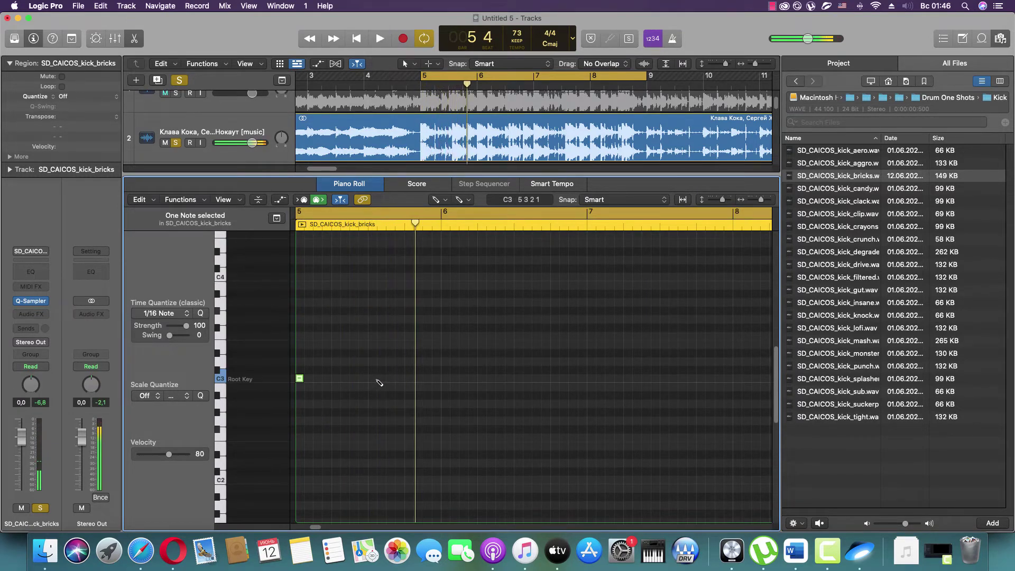
key(space)
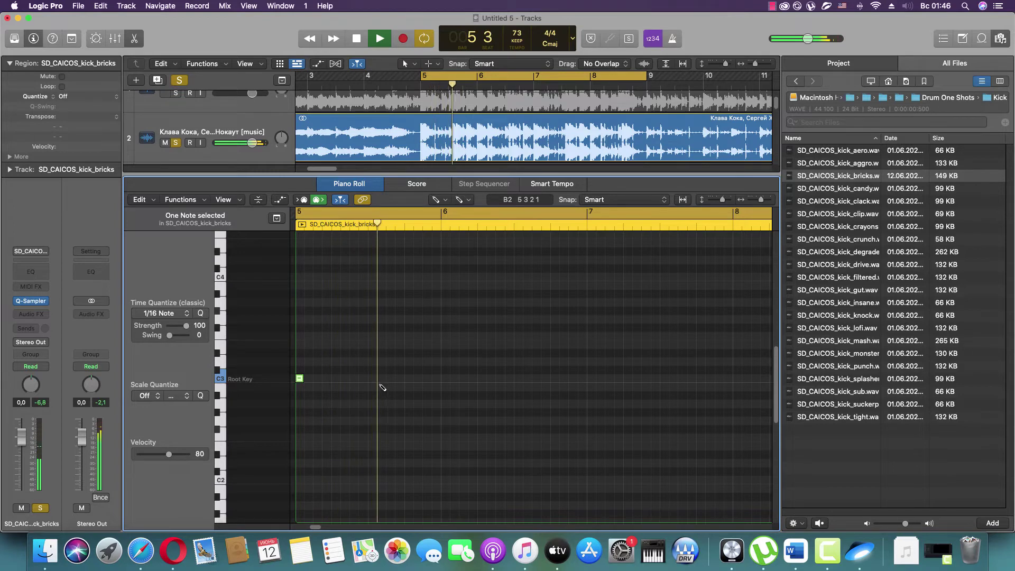
click(381, 379)
click(390, 378)
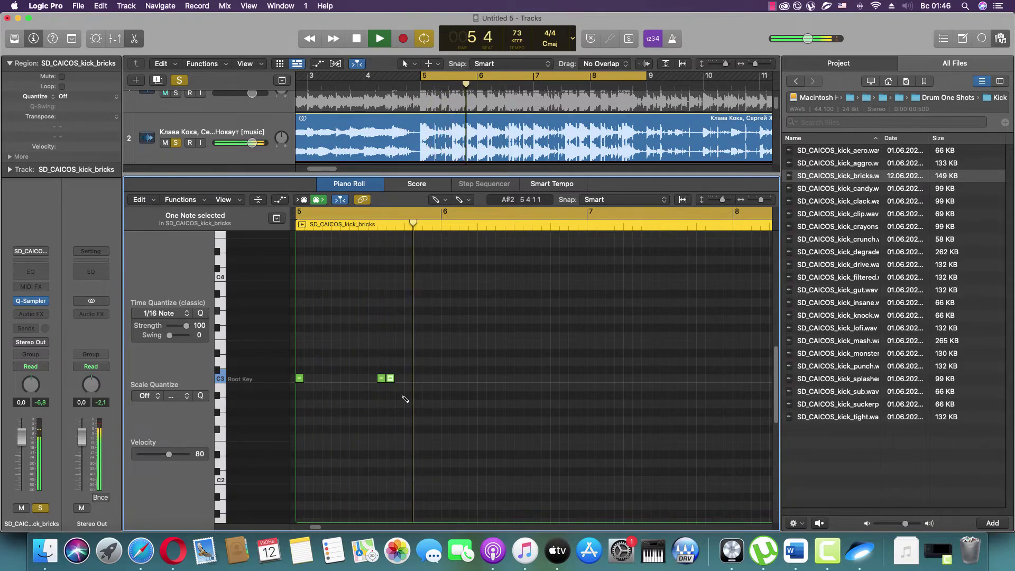
click(418, 378)
click(445, 379)
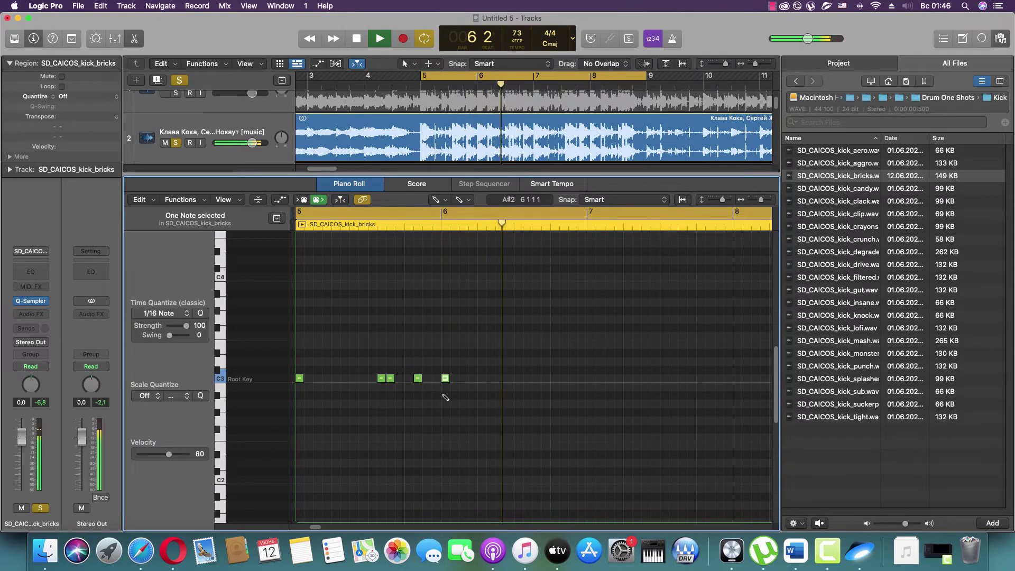
Step: Add C3 kick notes in bar 6 at 6 1 4, 6 3 2 and 6 3 3, plus one positioned at 6 4 2
key(space)
key(space)
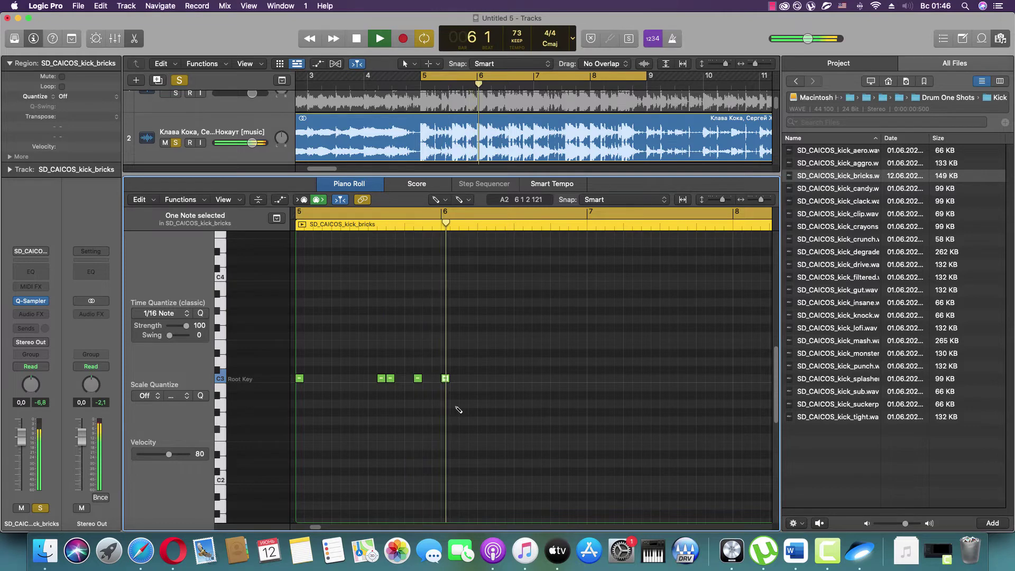
click(472, 378)
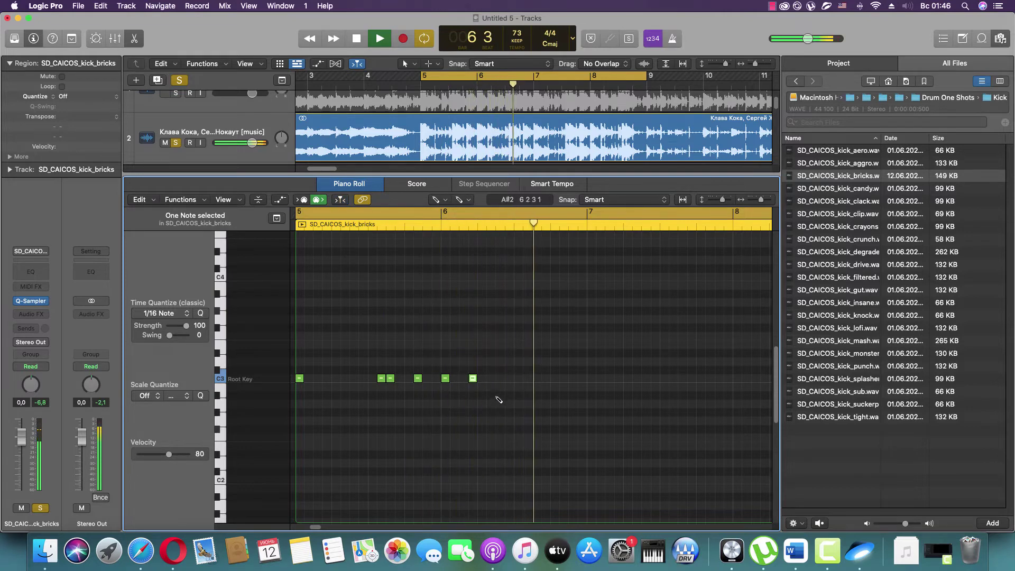
click(526, 378)
click(536, 379)
click(572, 378)
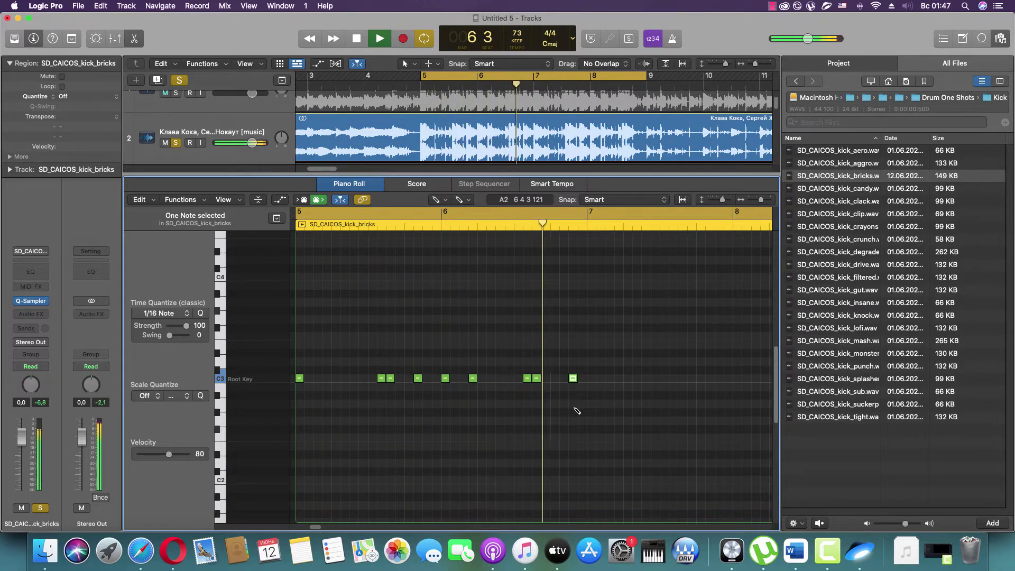
key(space)
drag(573, 381, 564, 380)
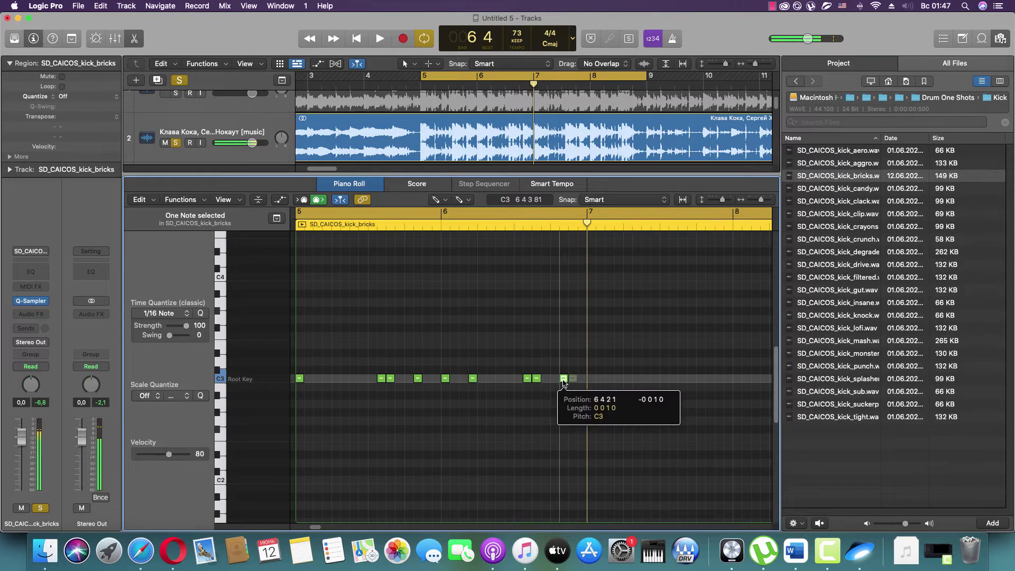
Step: Add a C3 kick at the start of bar 7 and two consecutive sixteenth kicks positioned at 7 3 2 and 7 3 3
key(space)
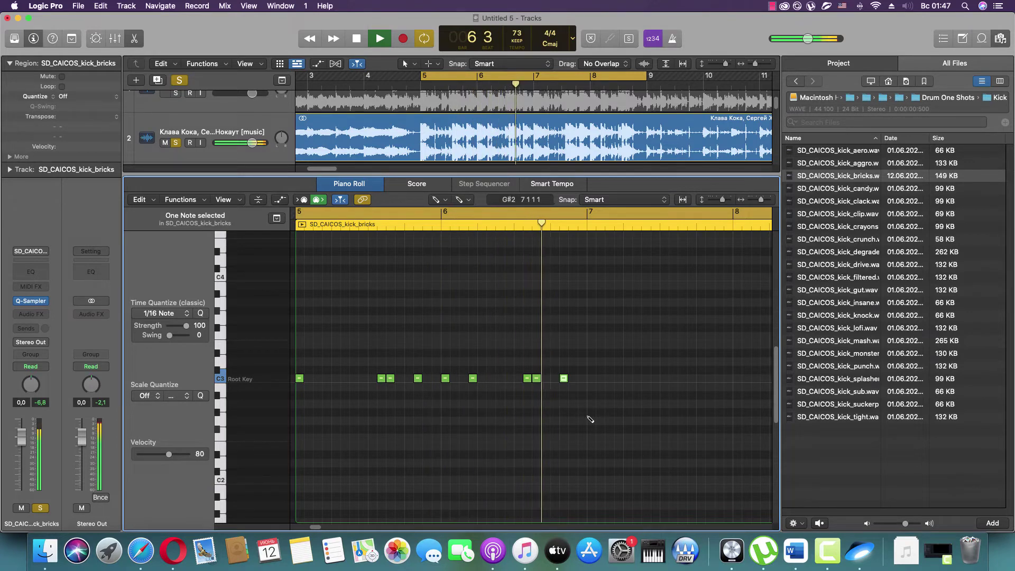
click(591, 378)
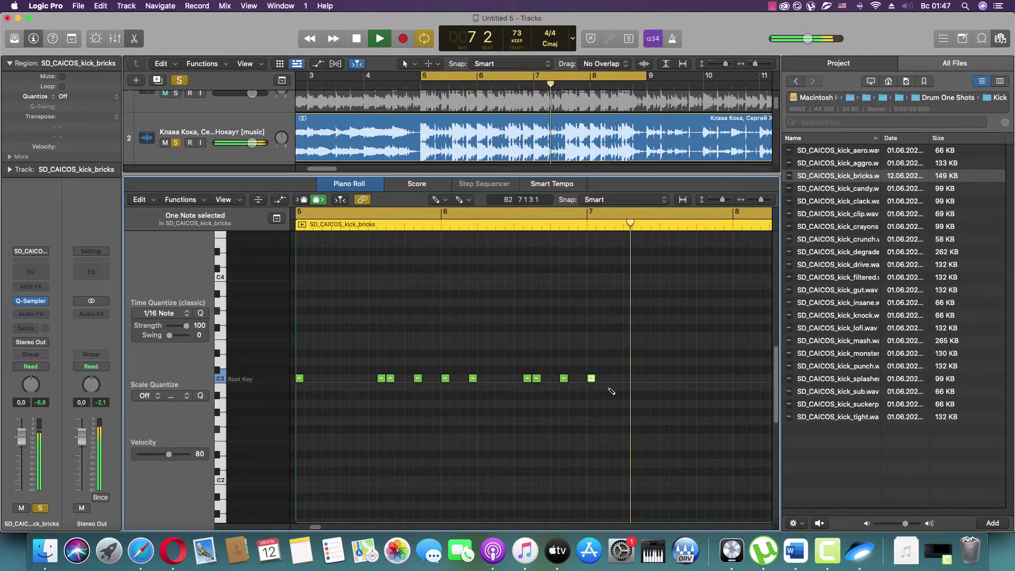
click(667, 380)
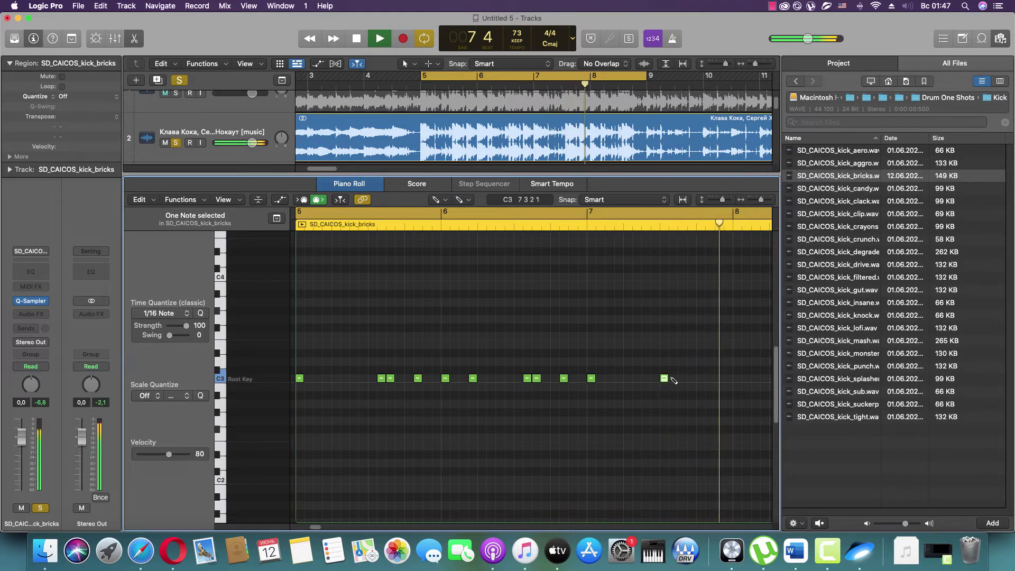
click(669, 381)
key(space)
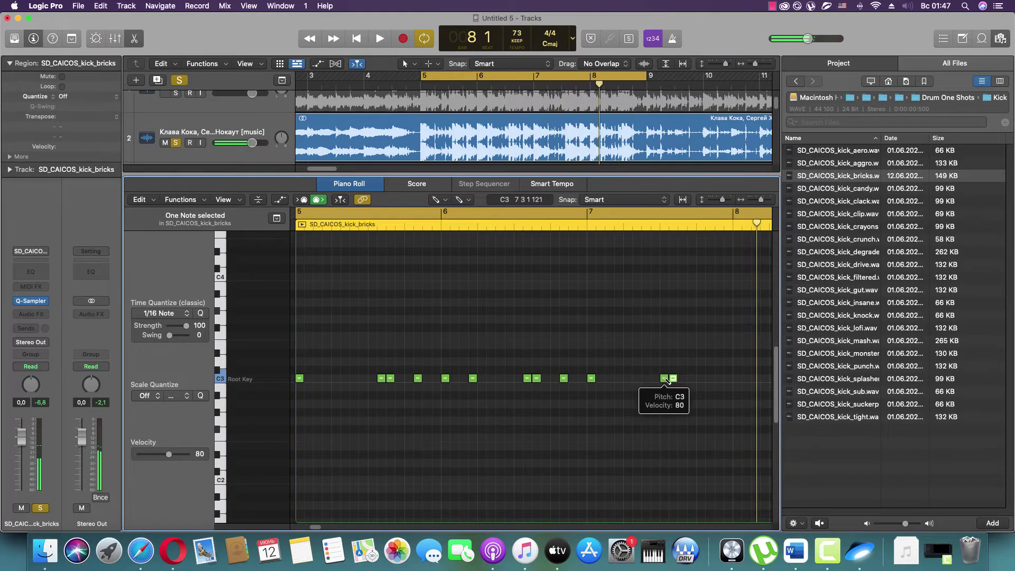
drag(664, 379, 682, 379)
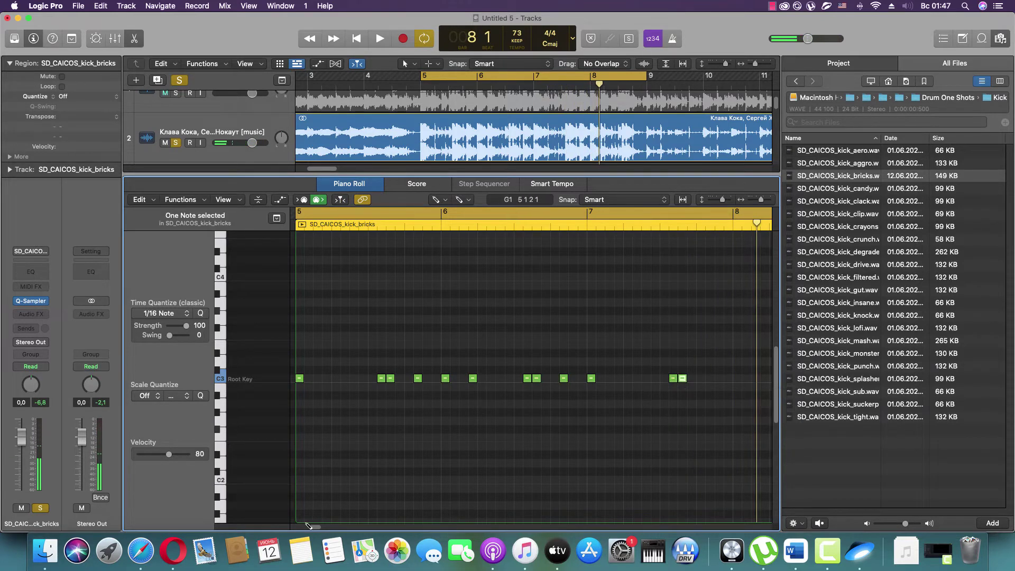
Step: Shorten the cycle range to bars 7 to 9 and play it to hear the second half
drag(315, 528, 317, 529)
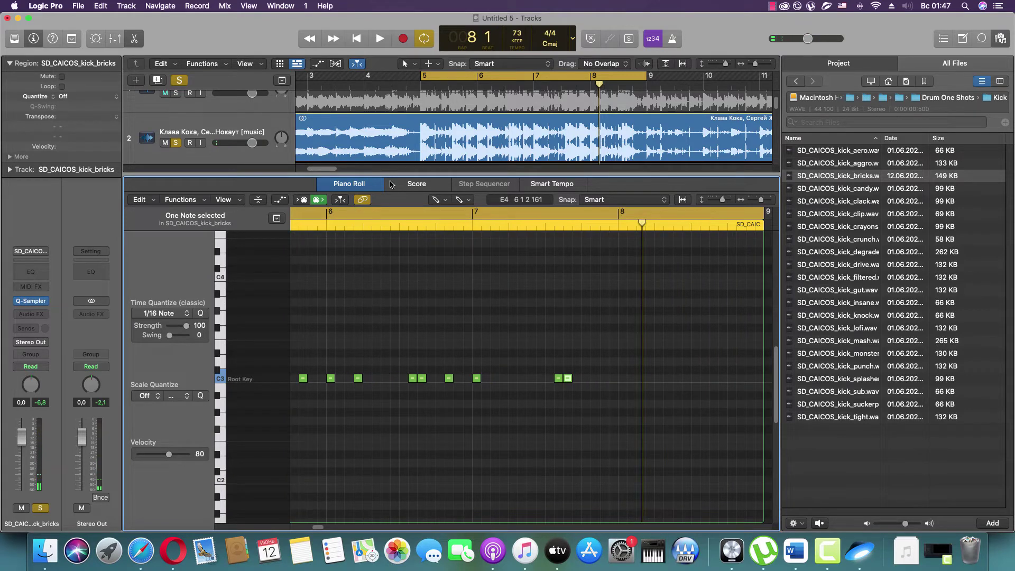
drag(422, 75, 537, 76)
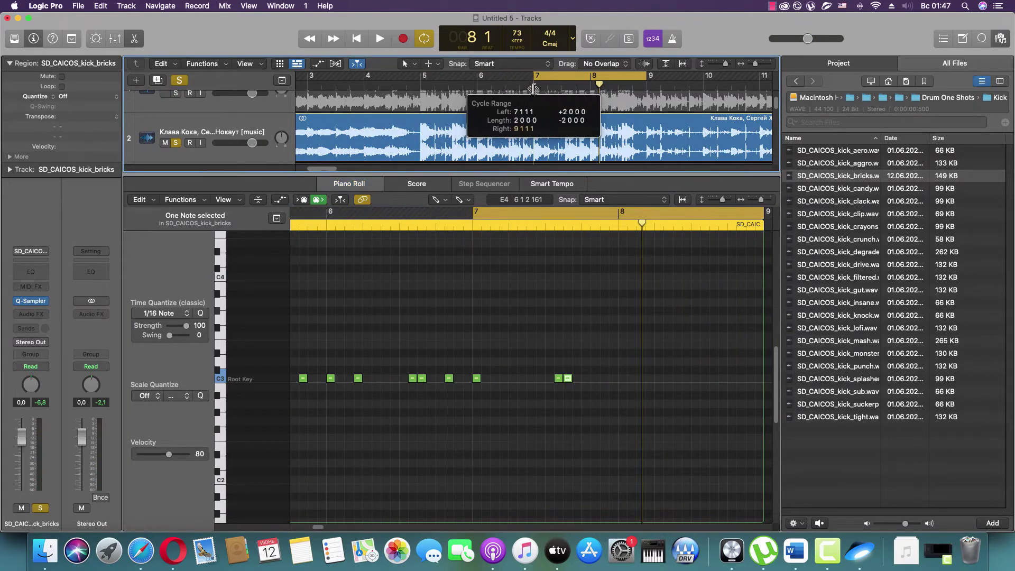
key(space)
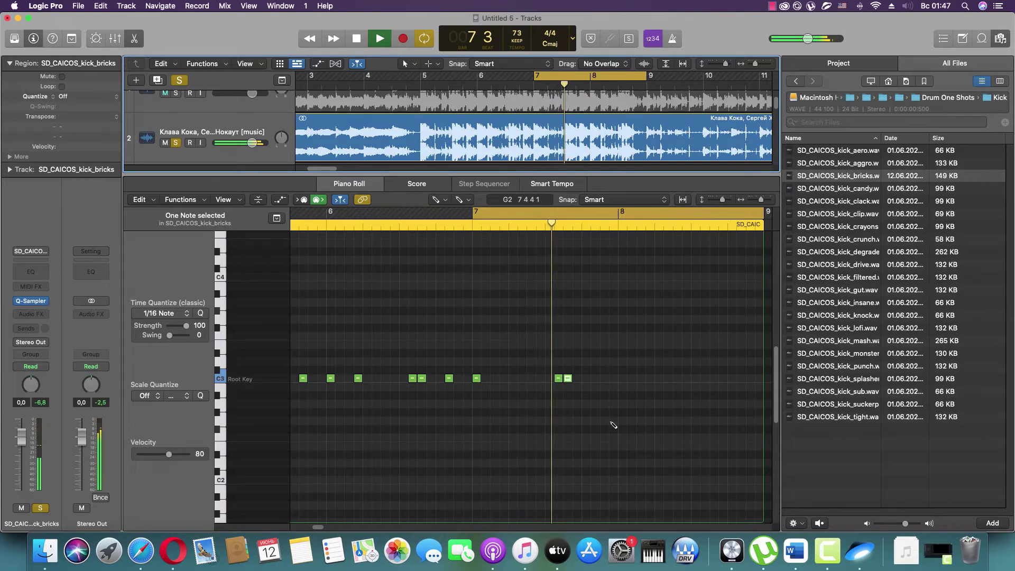
Step: Add C3 kick notes at 7 4 2, the start of bar 8, 8 1 4, 8 3 2 and 8 3 3
click(595, 378)
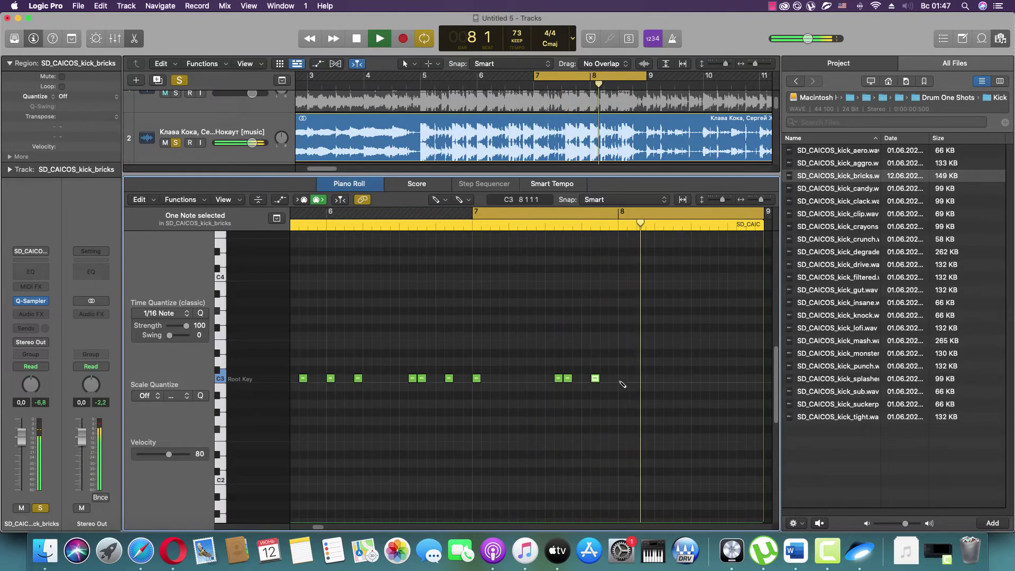
click(622, 379)
click(659, 378)
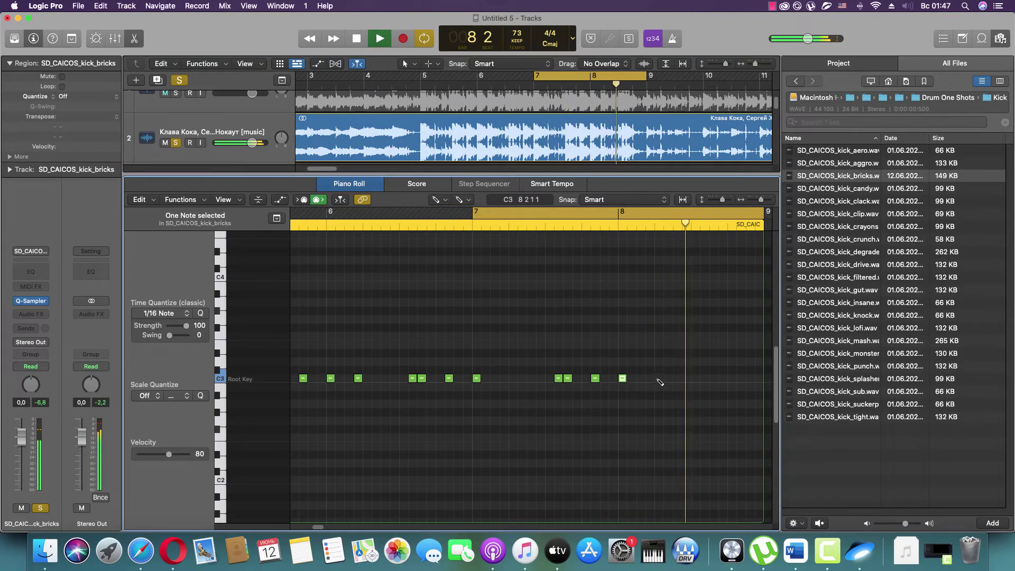
click(704, 378)
click(714, 378)
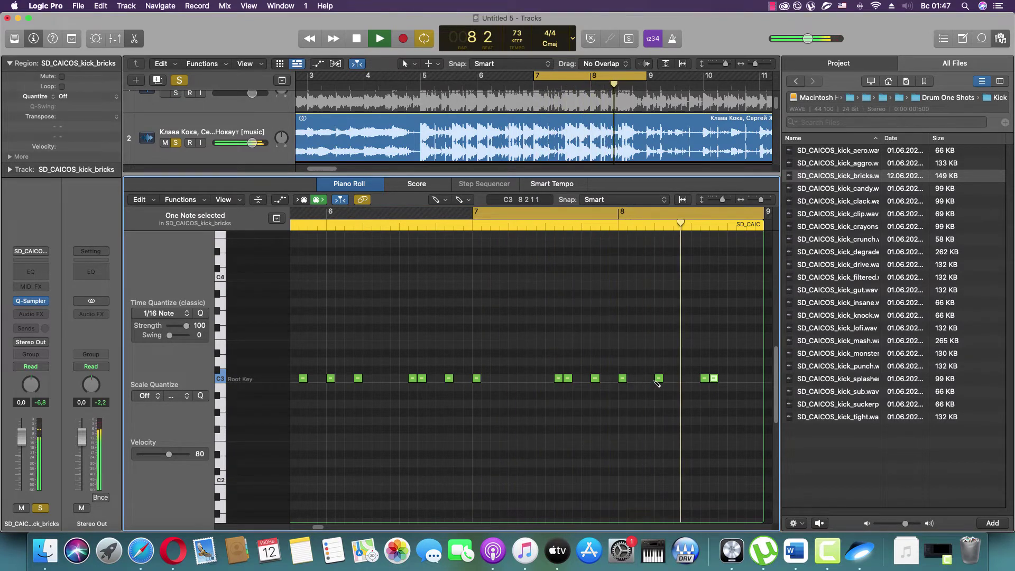
drag(659, 379, 650, 378)
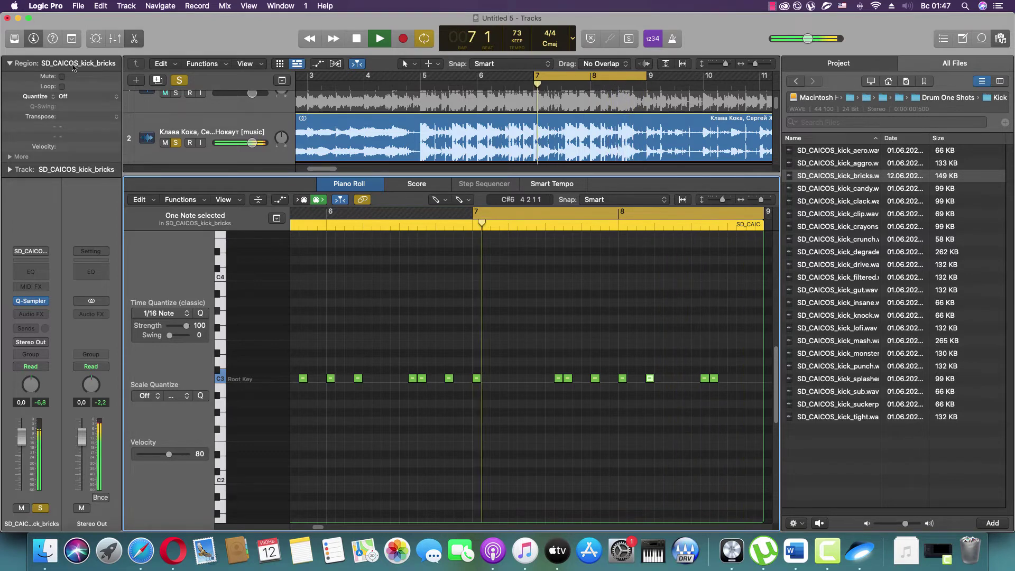
Step: Stop playback, close the piano roll and turn off solo on the kick track
key(space)
click(134, 39)
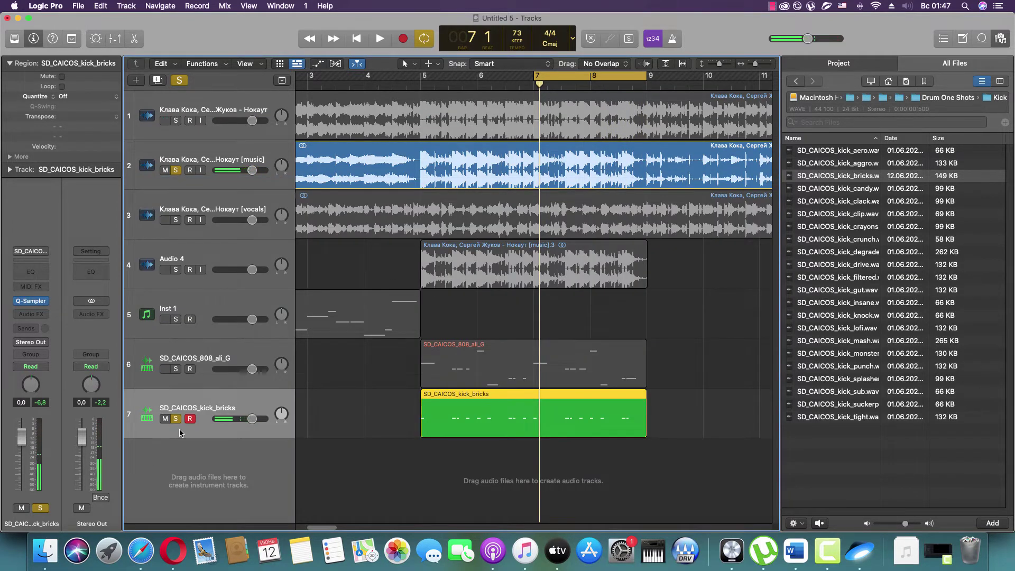
key(ctrl+s)
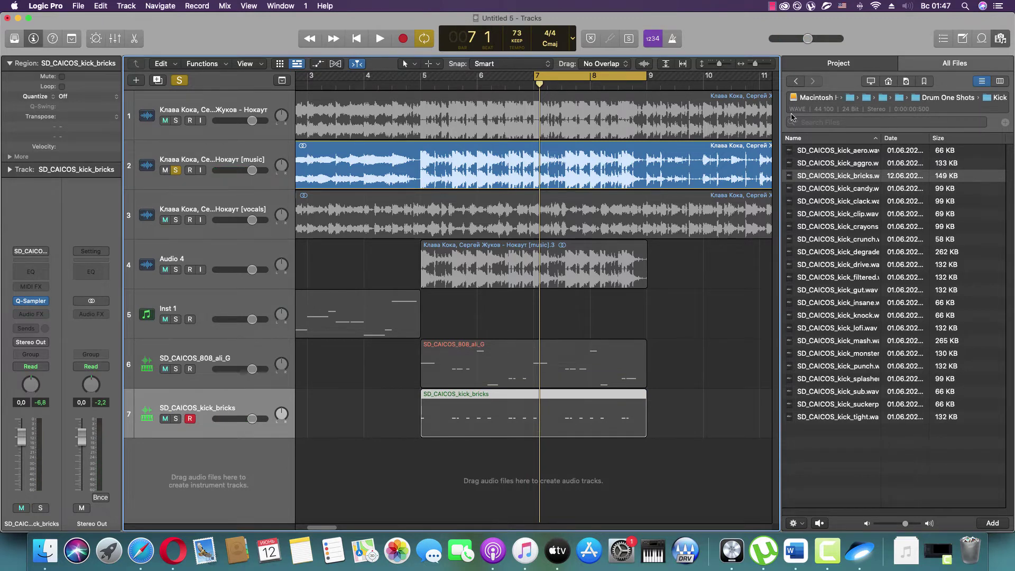
Step: Open the Snare folder in Drum One Shots and play the reference music briefly for comparison
click(796, 82)
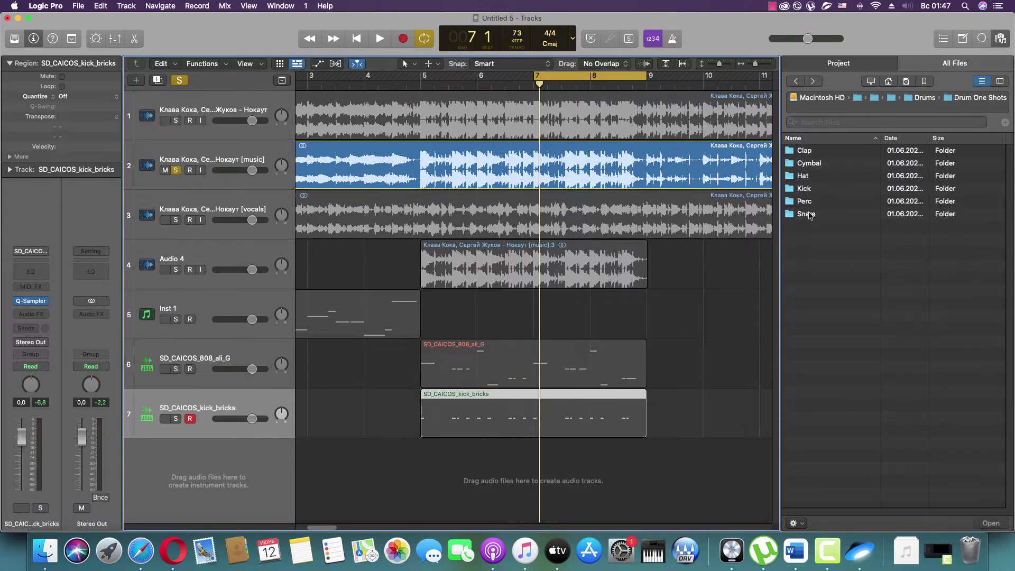
double_click(809, 215)
key(space)
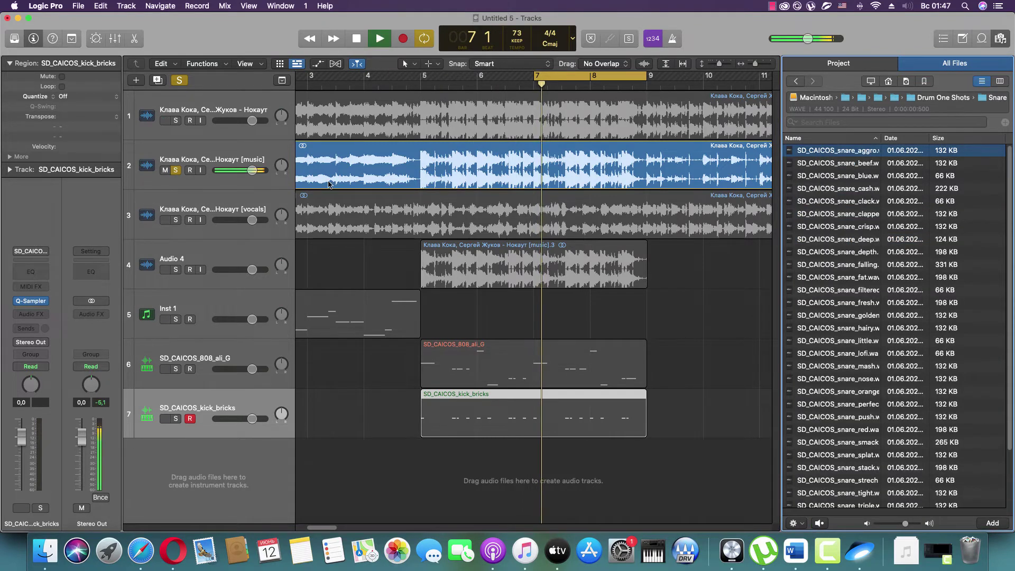
key(space)
Step: Audition the aggro, beef, blue and cash snare samples and compare them
click(820, 153)
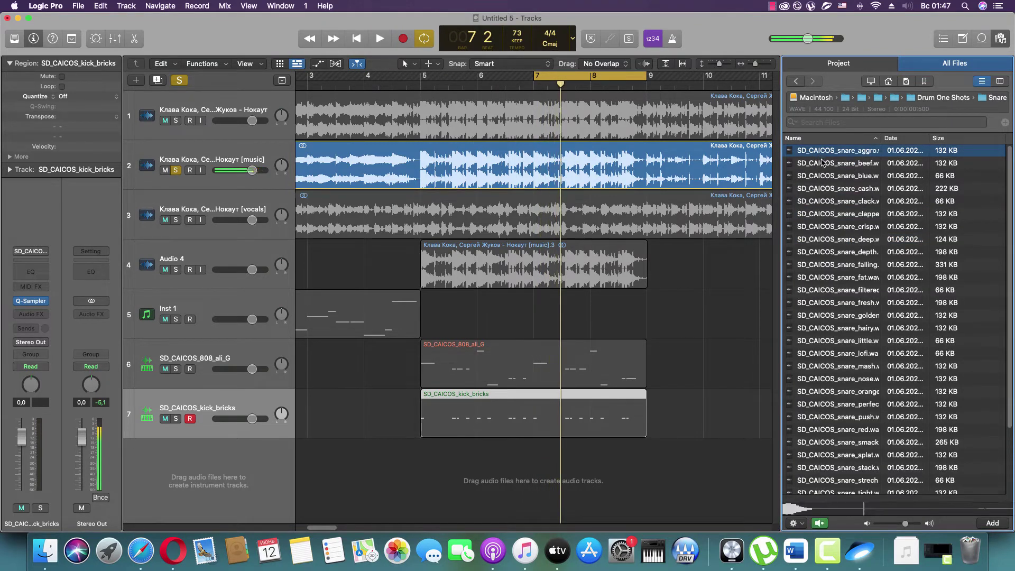
key(Down)
key(Down)
key(Up)
key(Up)
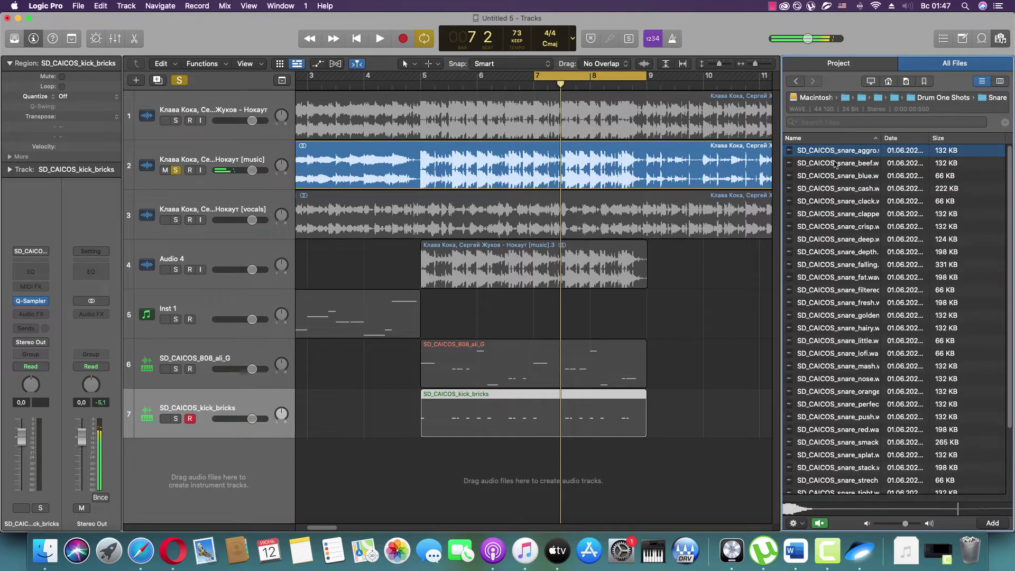
key(Down)
key(Down)
key(Down)
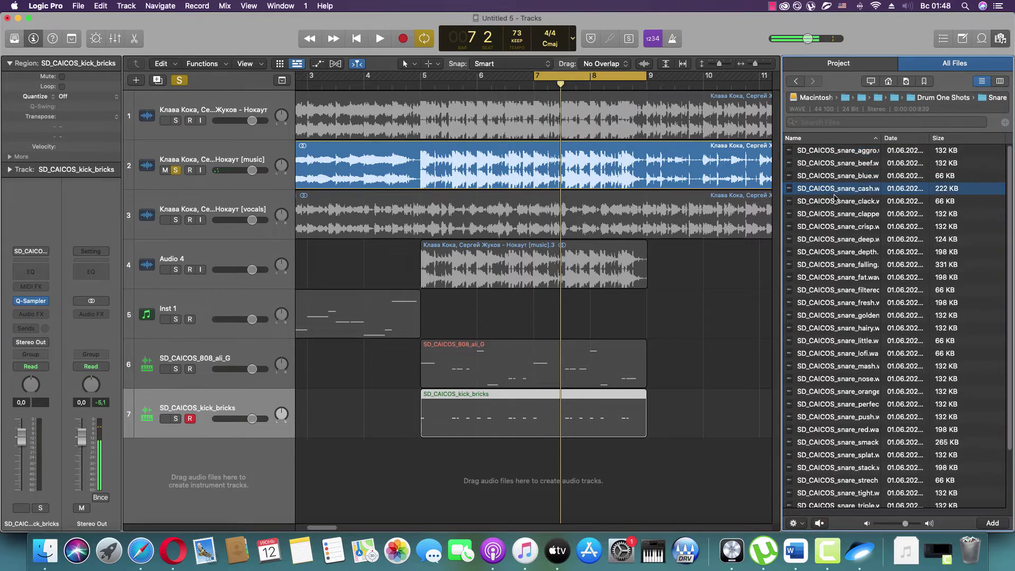
Step: Create a Quick Sampler track from the SD_CAICOS_snare_cash sample and close the sampler window
click(836, 192)
drag(843, 197, 223, 441)
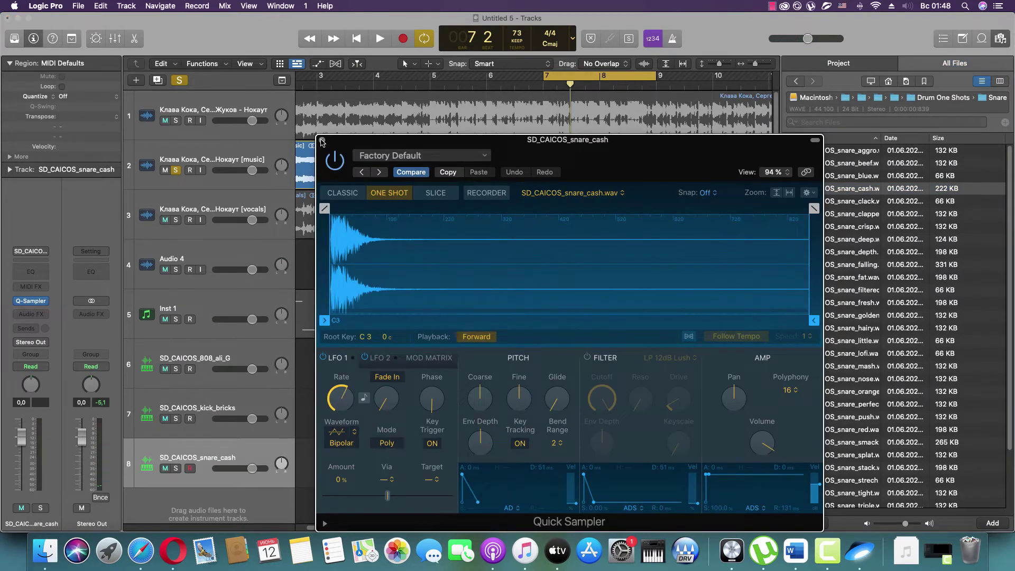
click(322, 140)
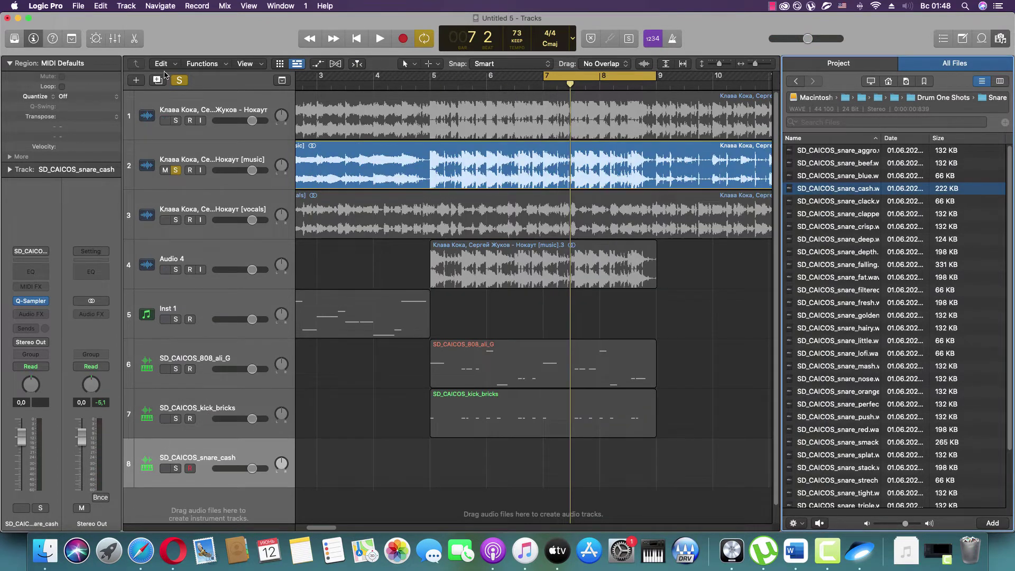
Step: Open the snare track's piano roll and add C3 snare notes on beats 2 and 4 of bar 7, checking against the reference music
click(134, 39)
key(space)
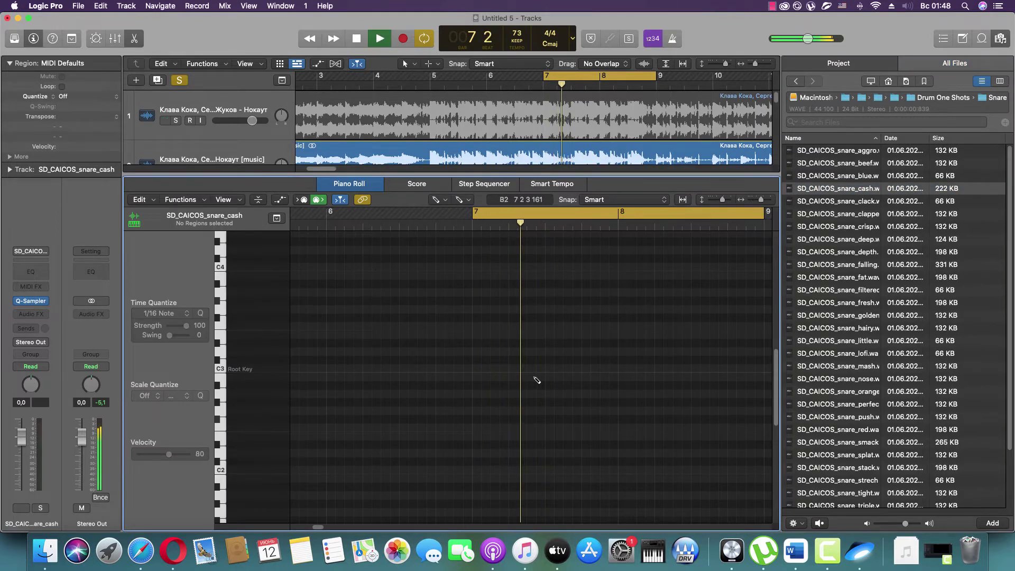
key(space)
click(513, 368)
key(space)
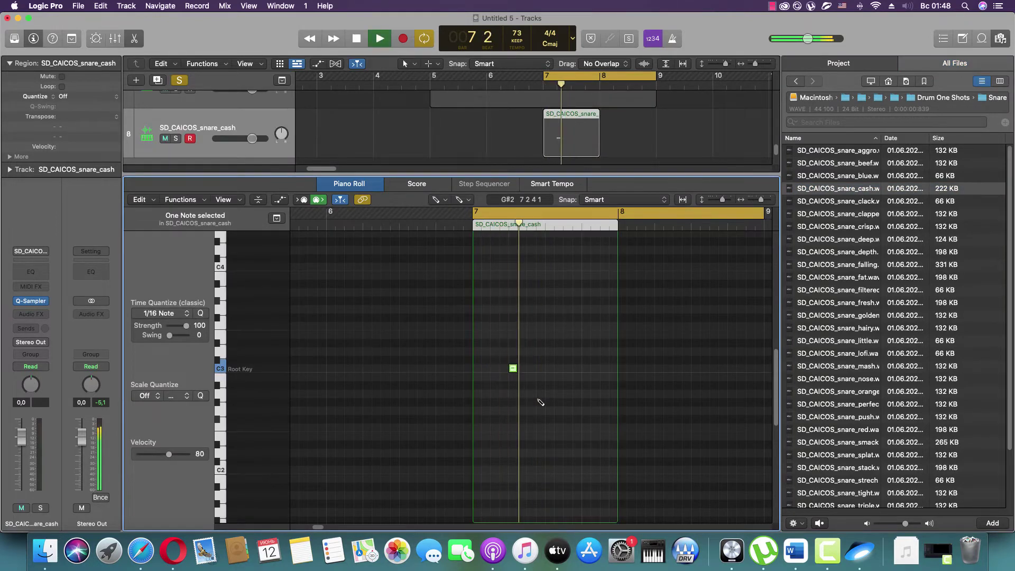
click(586, 368)
key(space)
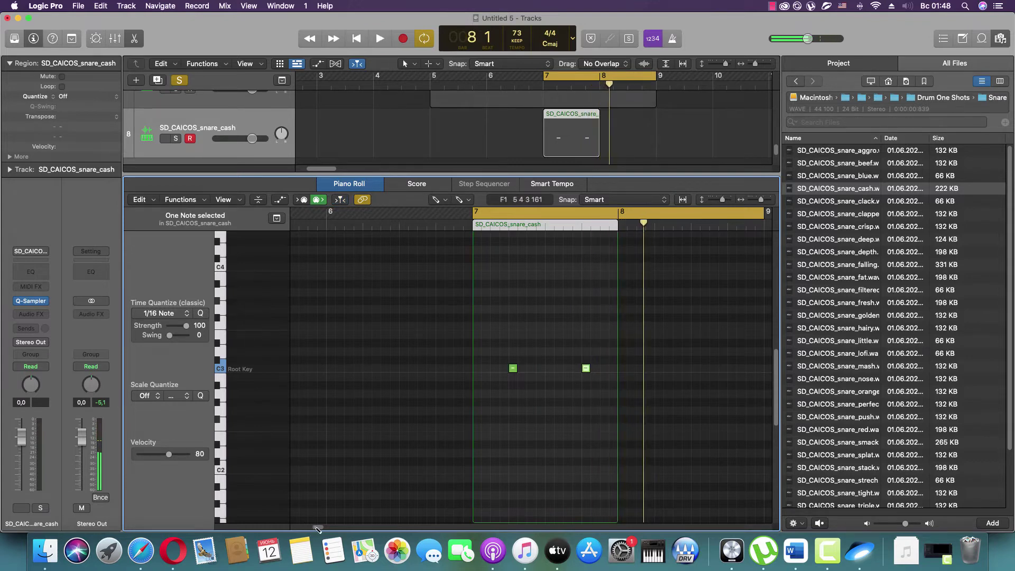
Step: Extend the snare region's end to bar 9 and add C3 notes on beats 2 and 4 of bar 8
drag(317, 529, 319, 529)
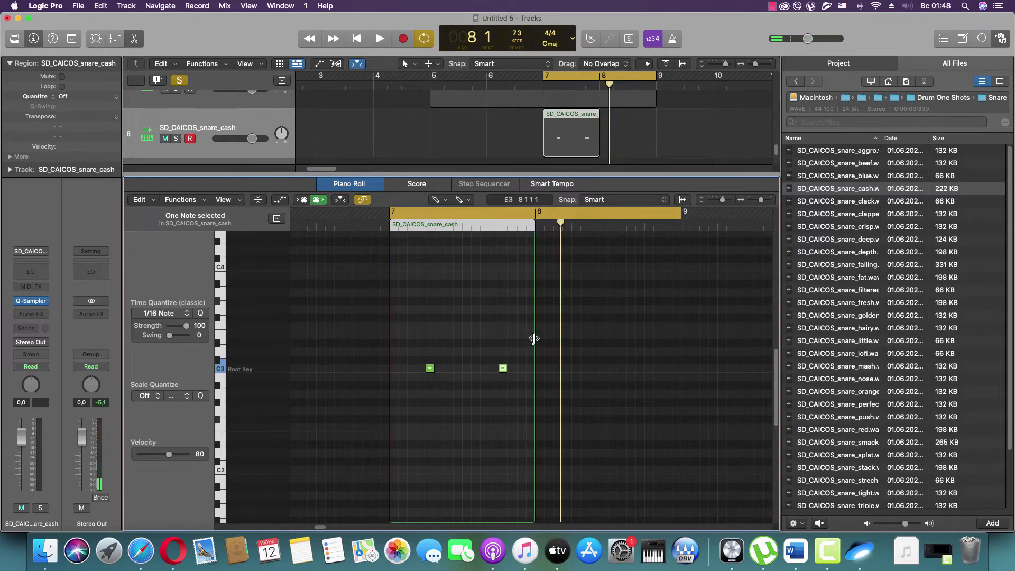
drag(533, 338, 682, 352)
key(space)
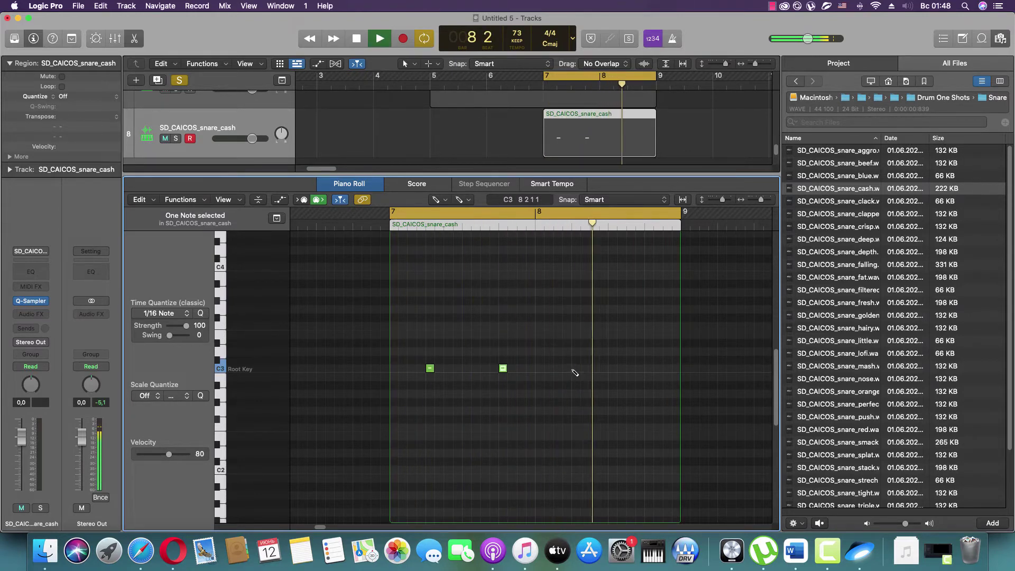
click(648, 368)
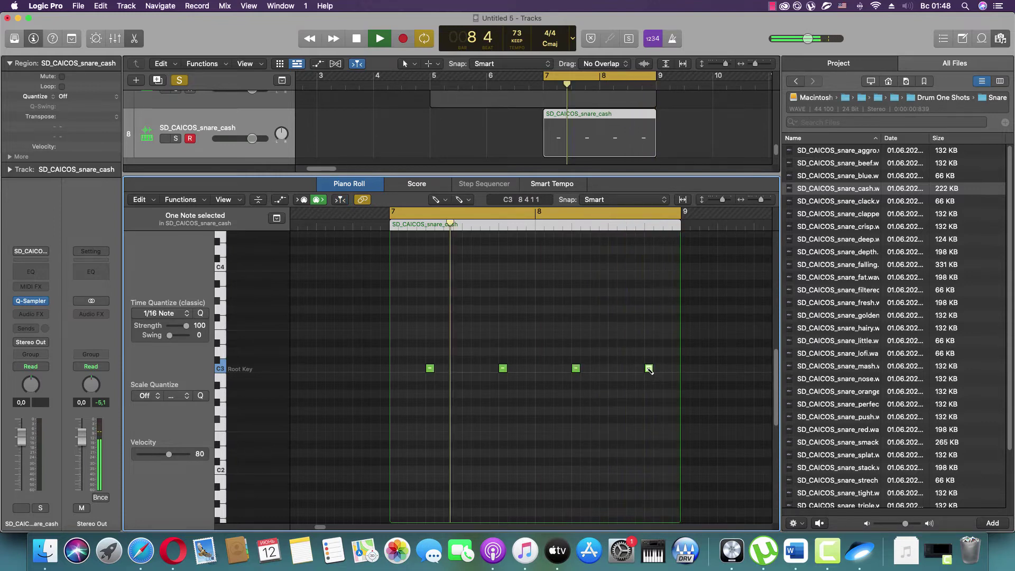
key(space)
Step: Extend the snare region's start back to bar 5, move the cycle range to bars 5–7 and start playback
drag(543, 138, 429, 140)
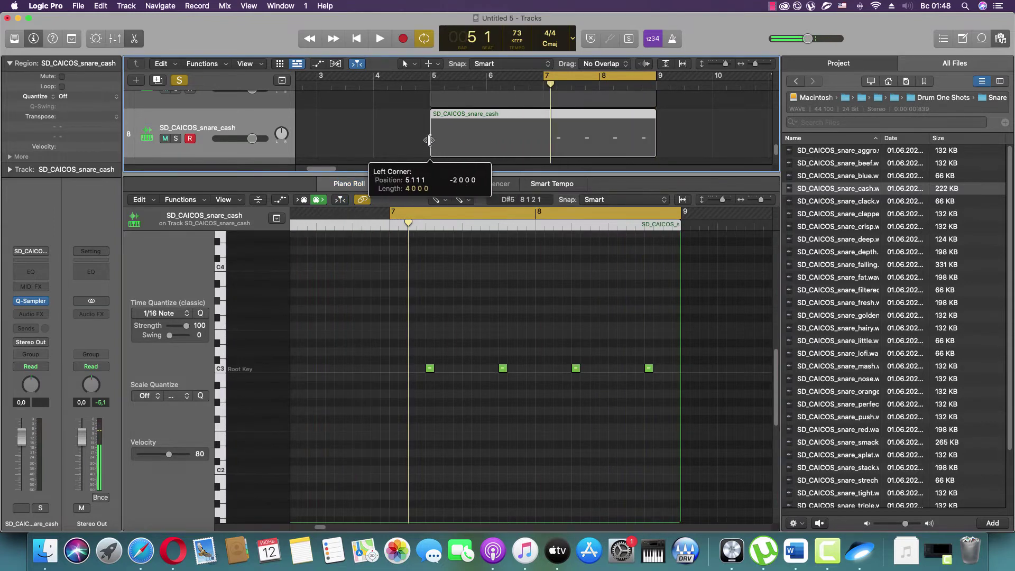
drag(588, 78, 474, 79)
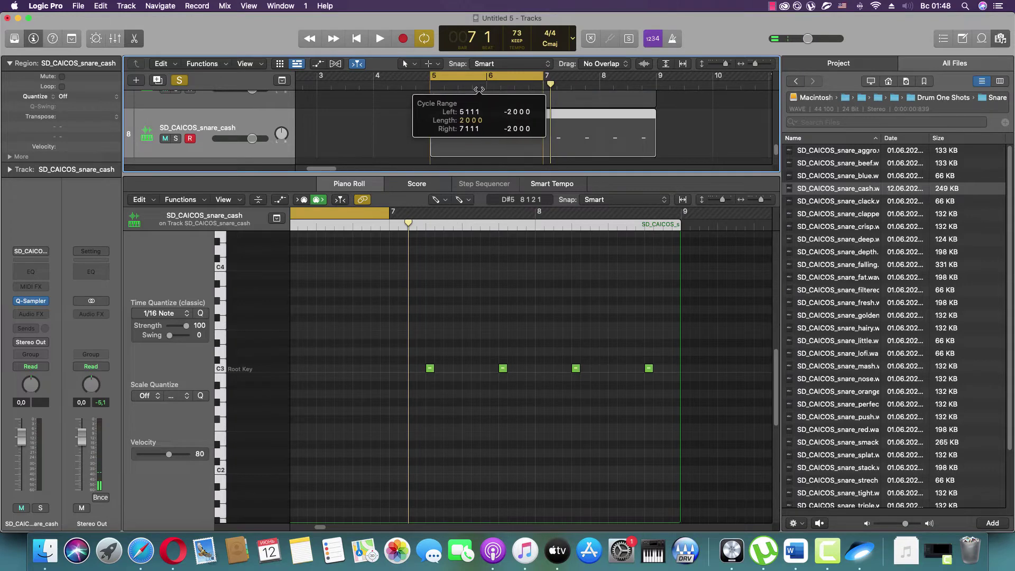
key(space)
Step: Add C3 snare notes on beats 2 and 4 of bars 5 and 6, and stop playback
click(426, 369)
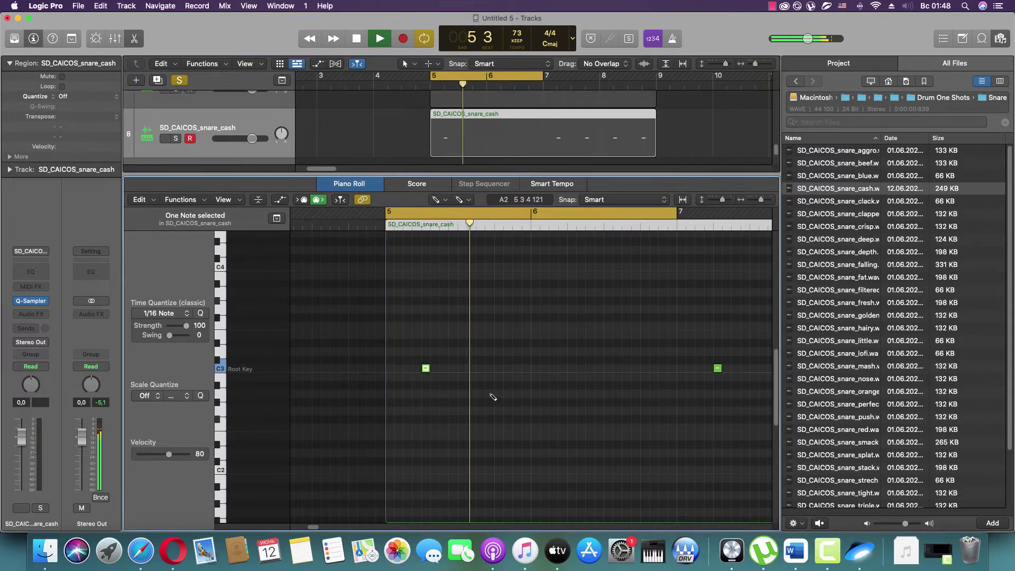
click(498, 368)
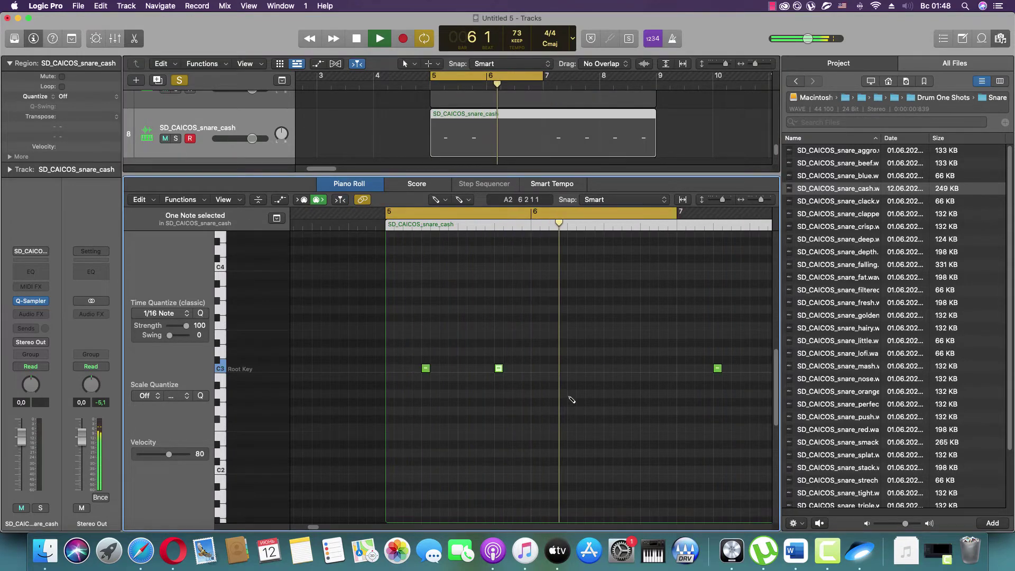
click(571, 368)
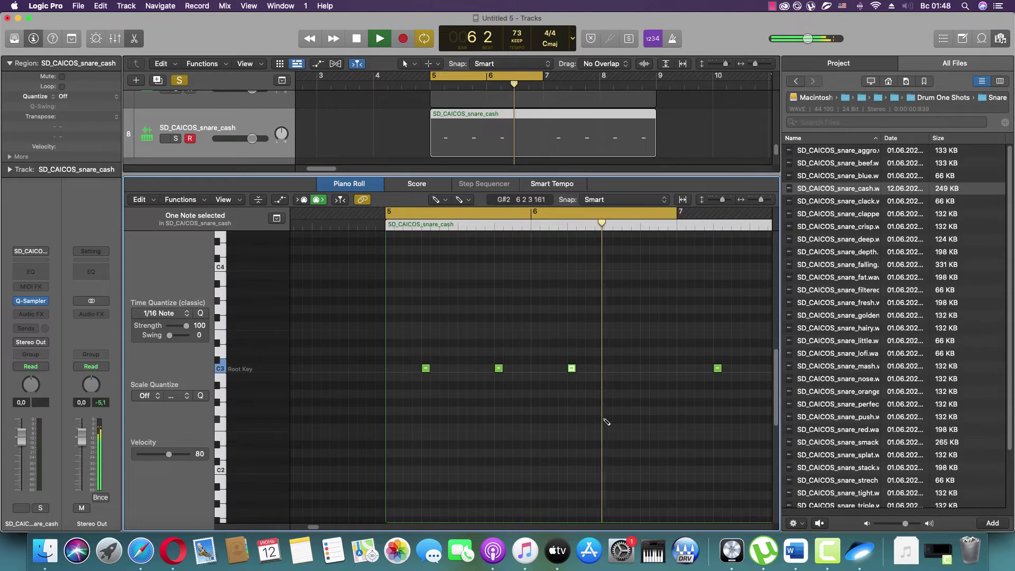
click(645, 368)
key(space)
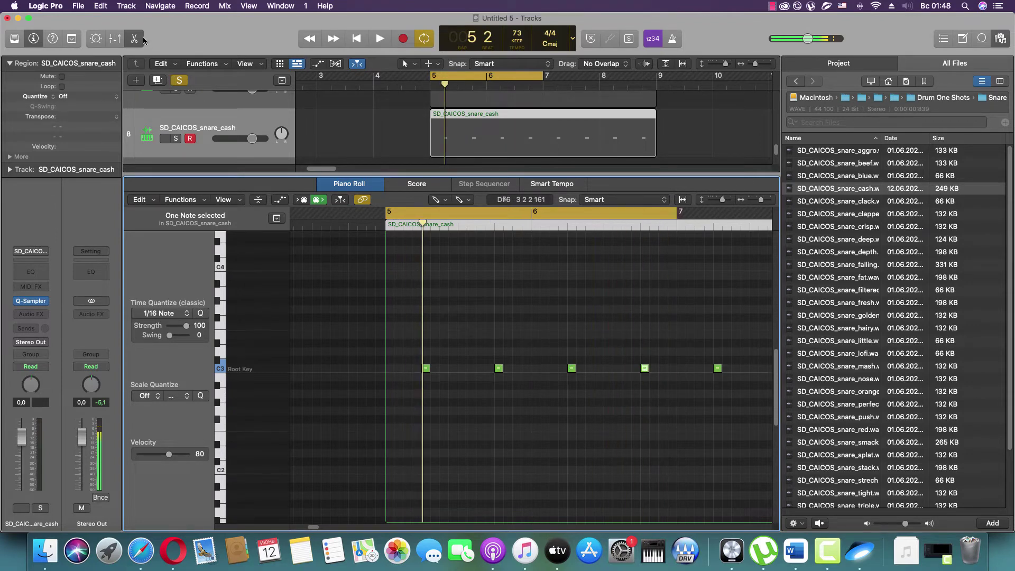
Step: Close the piano roll, turn off solo on the music stem and mute all four reference audio tracks
key(p)
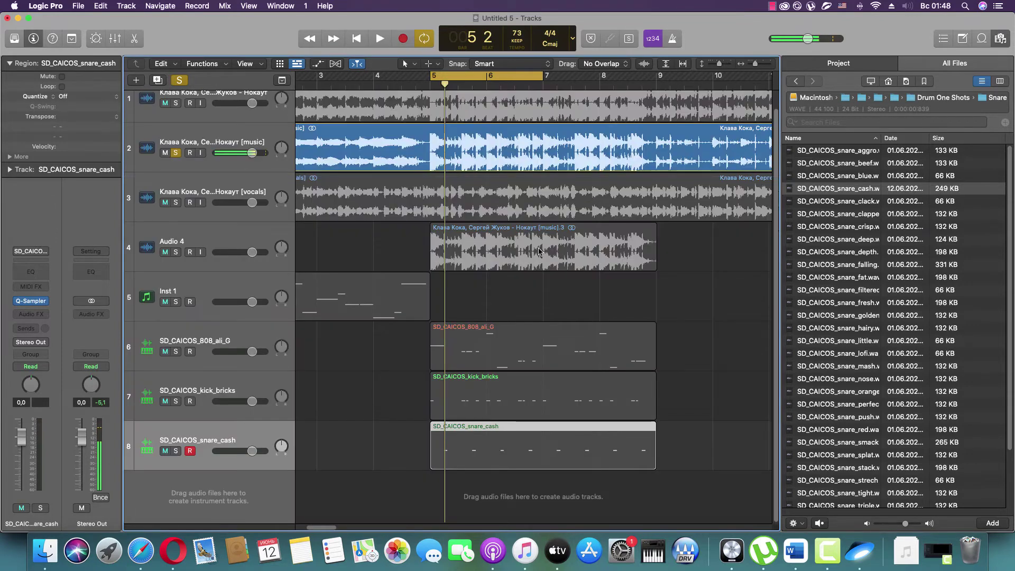
click(176, 154)
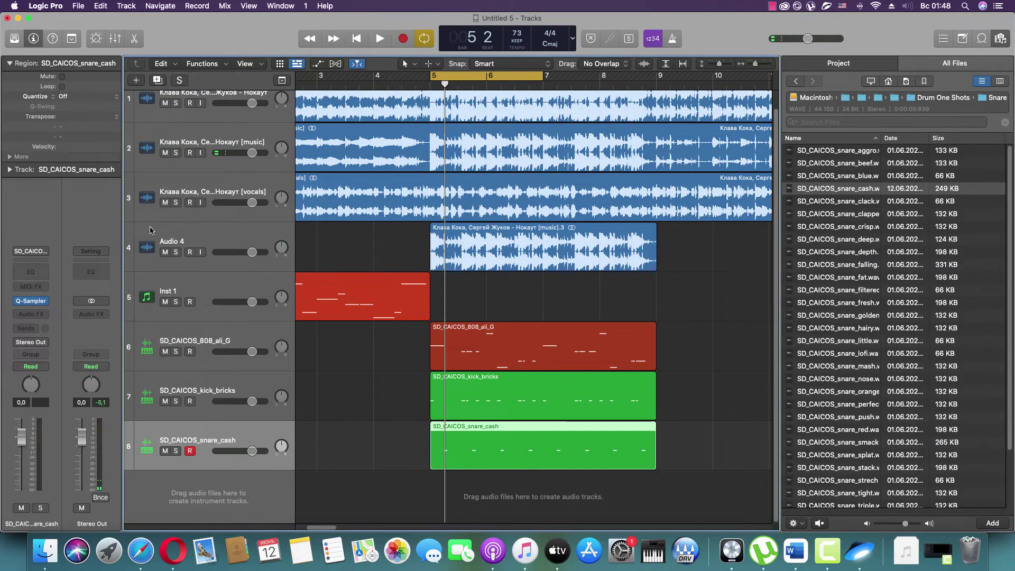
scroll(236, 248, up, 2)
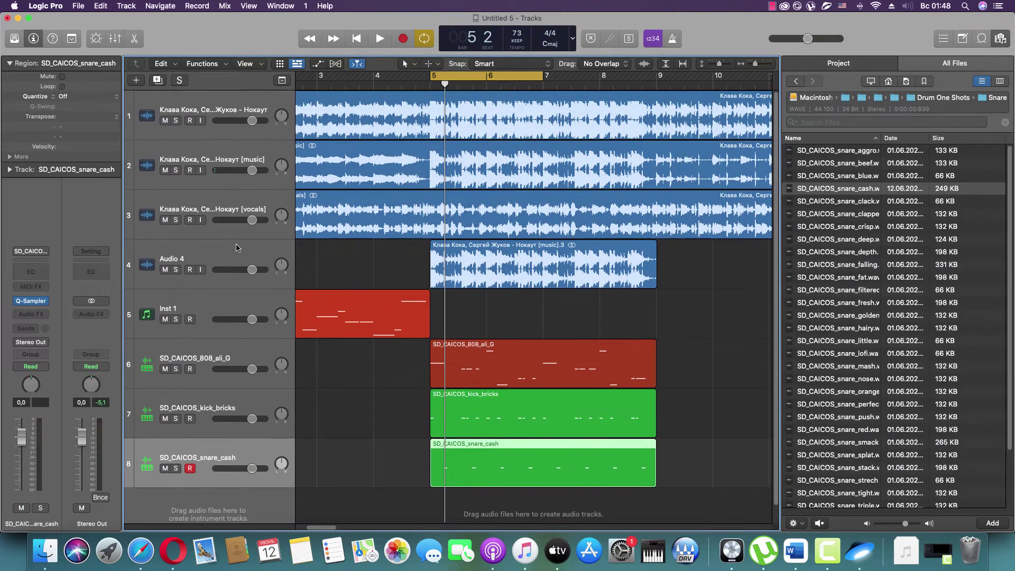
click(165, 269)
click(165, 220)
click(165, 169)
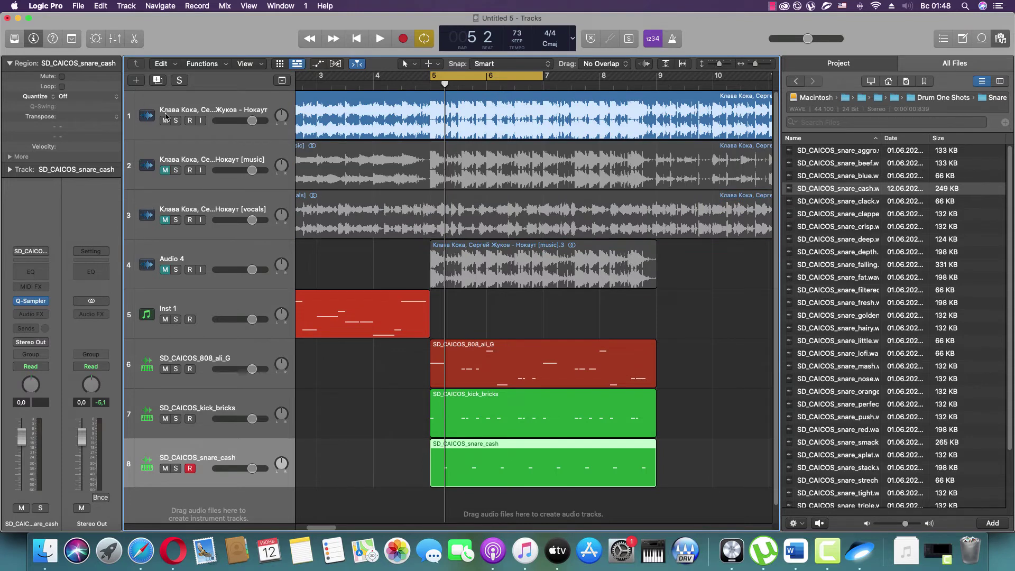
click(165, 120)
Step: Extend the cycle range to cover bars 5–9 and play the 808, kick and snare parts together
key(space)
scroll(423, 345, down, 2)
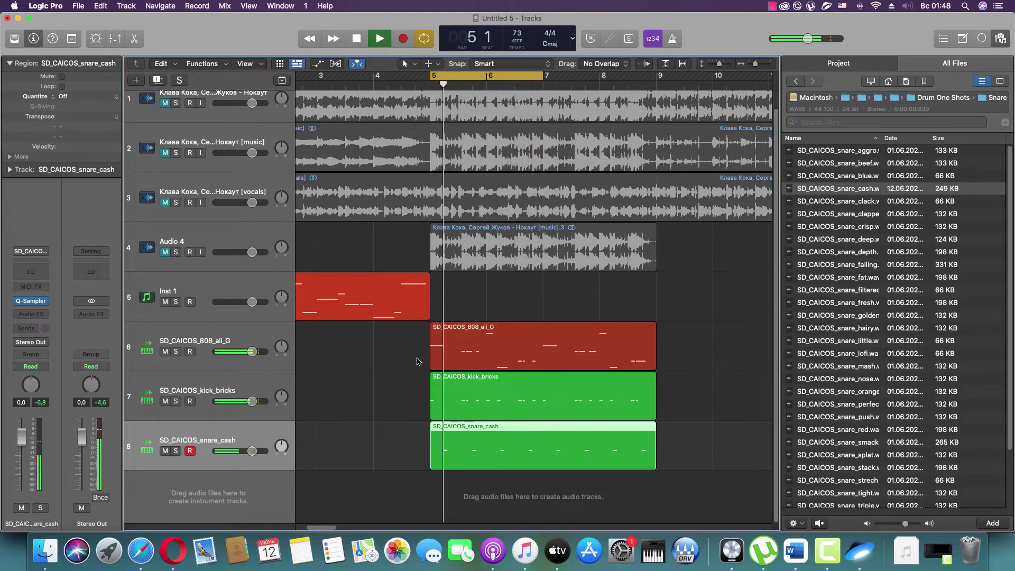
key(space)
drag(542, 76, 656, 99)
key(space)
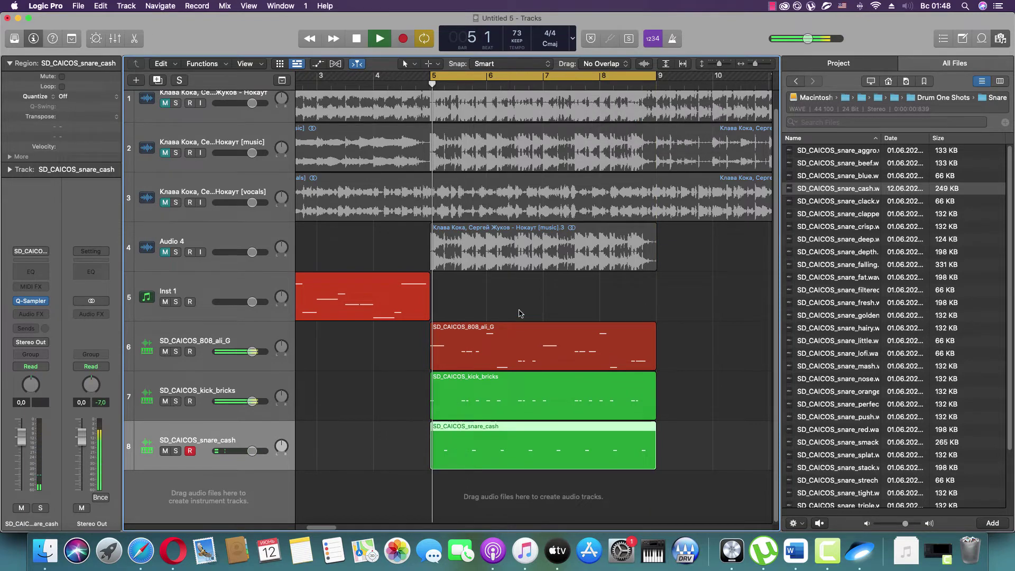
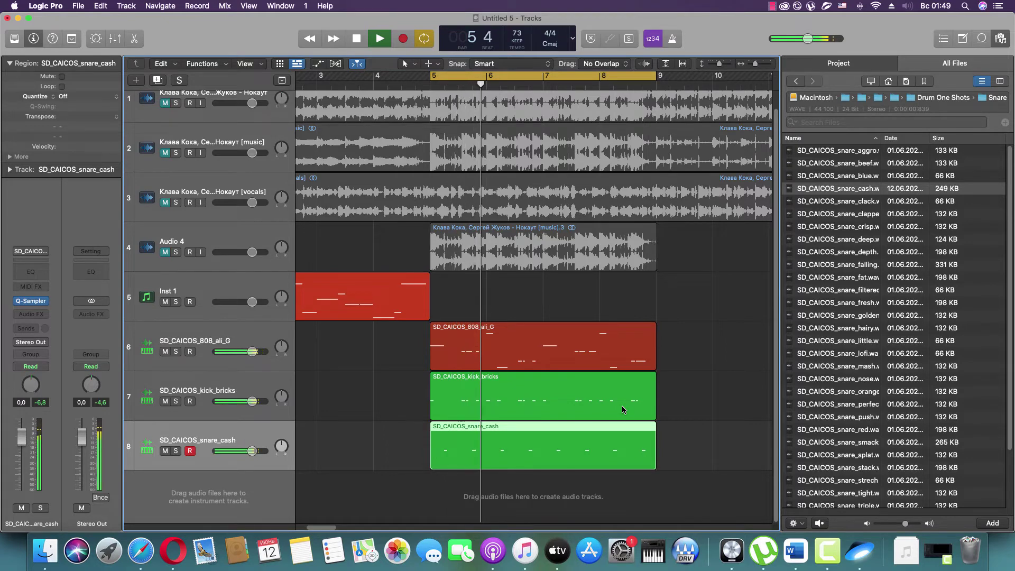
Step: Review the 808 region's notes in the piano roll during playback, then close the editor and stop playback
double_click(582, 341)
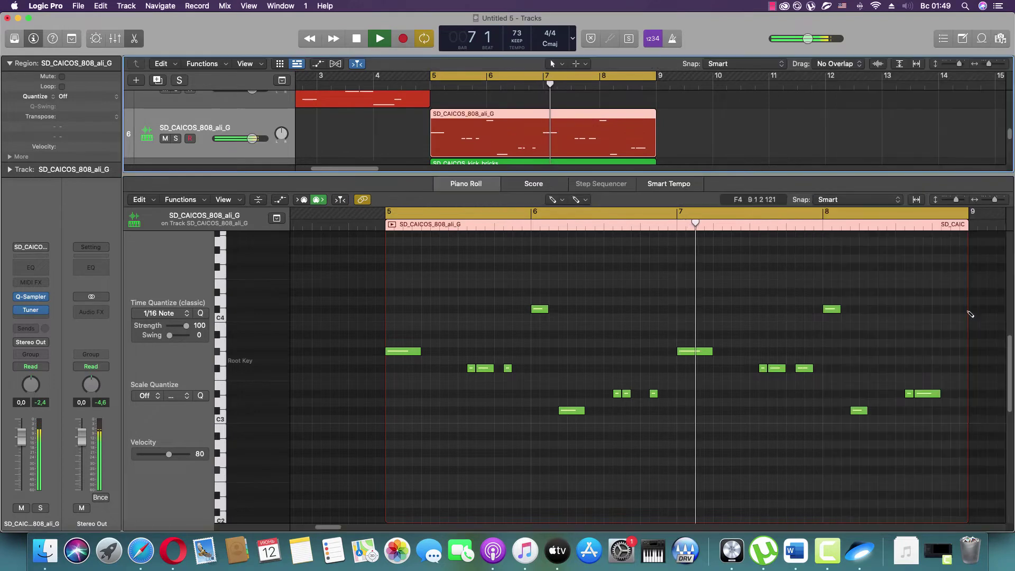
key(f)
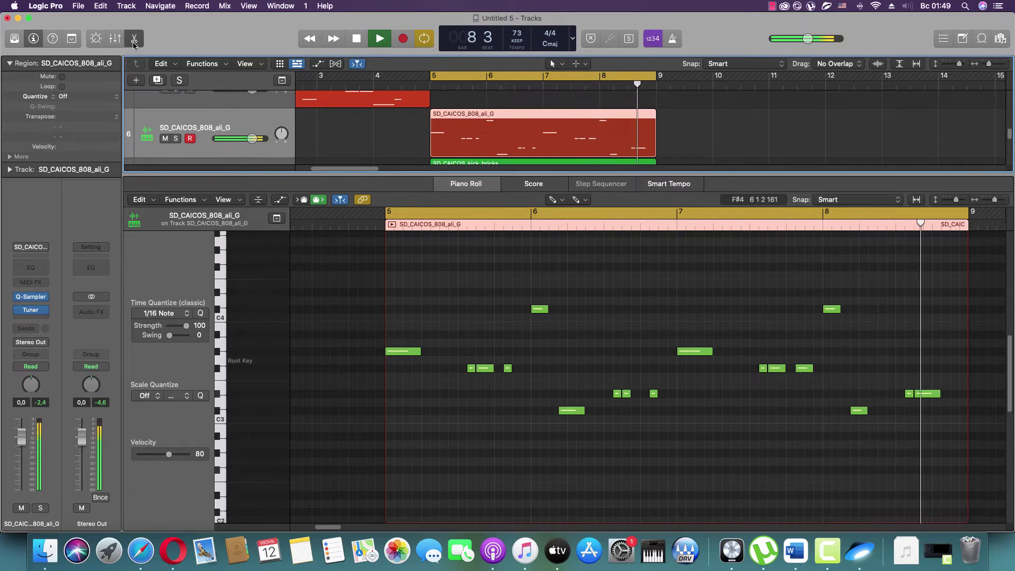
key(e)
key(space)
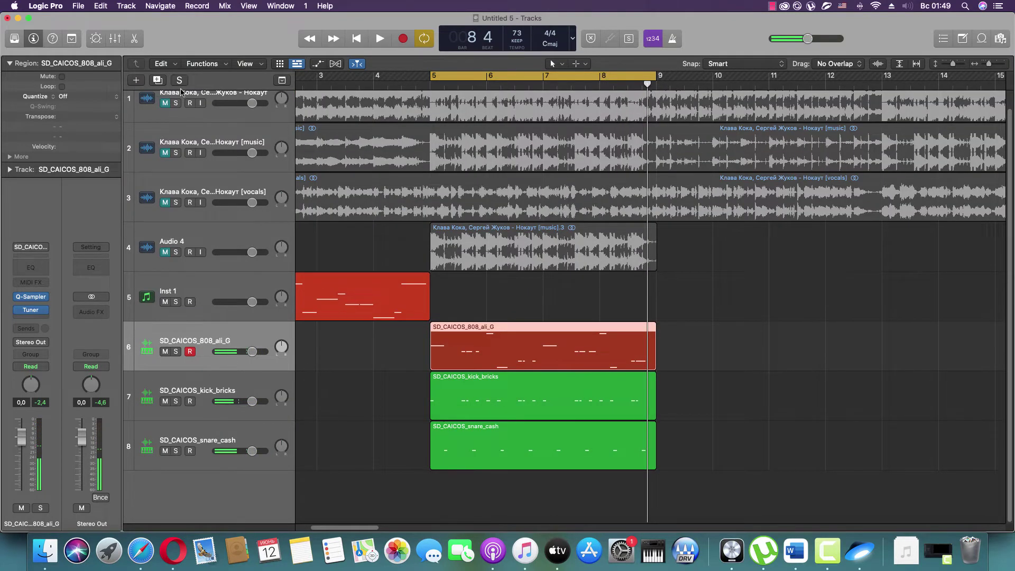
Step: Listen to the full original song in solo, switch the solo to its music stem for comparison, and stop playback
scroll(237, 222, up, 1)
click(175, 121)
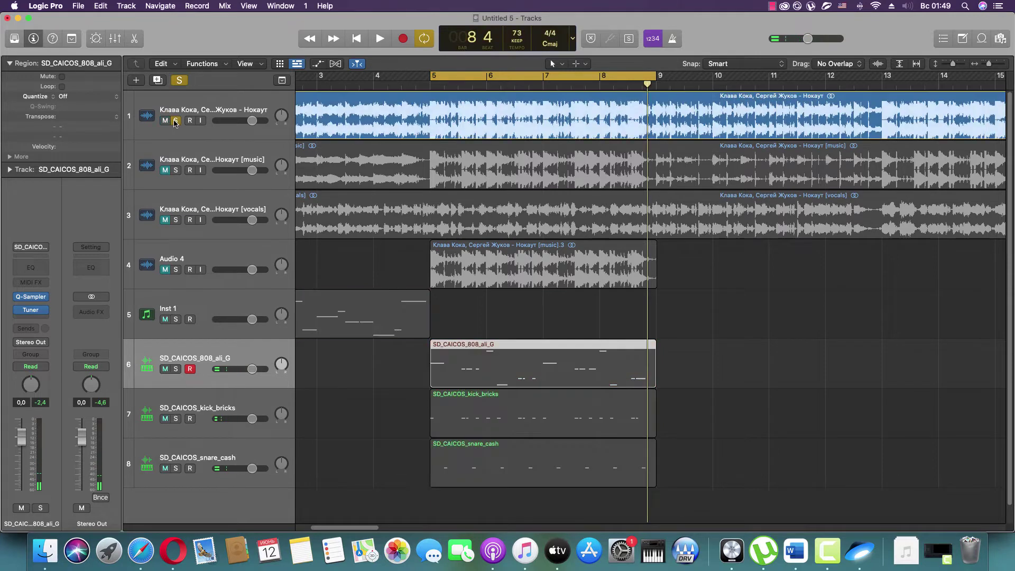
key(space)
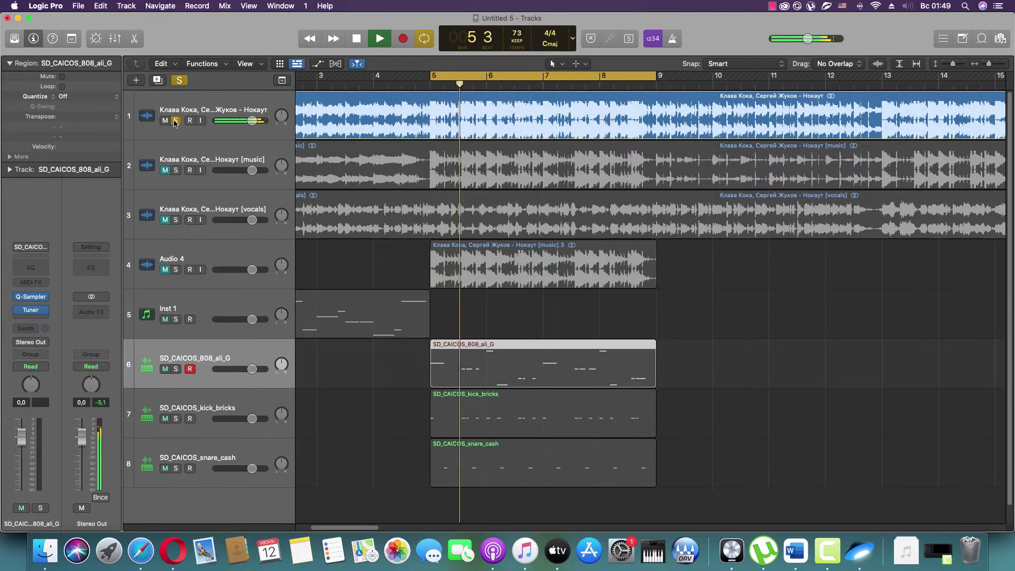
click(175, 121)
click(177, 170)
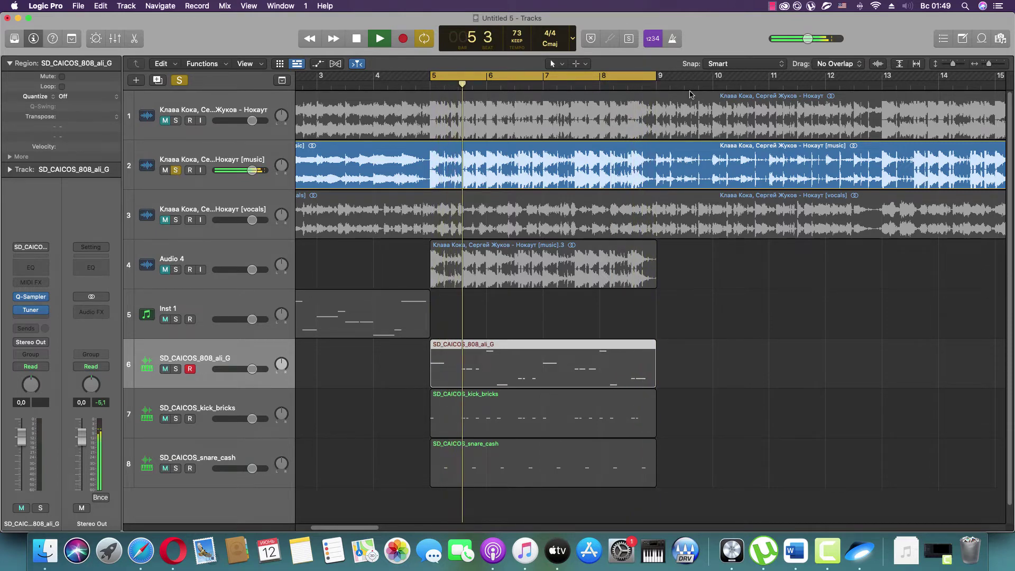
click(712, 273)
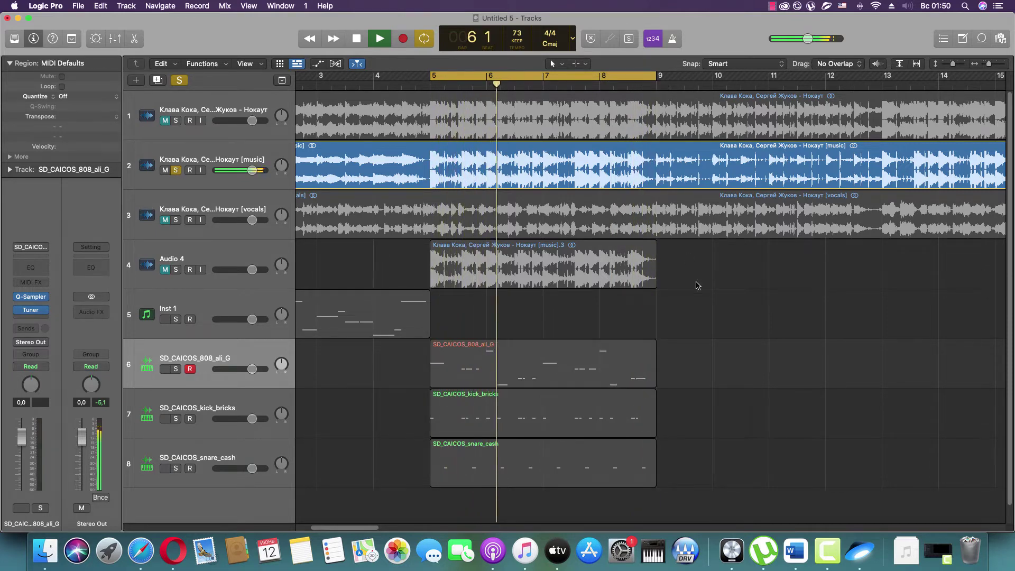
key(space)
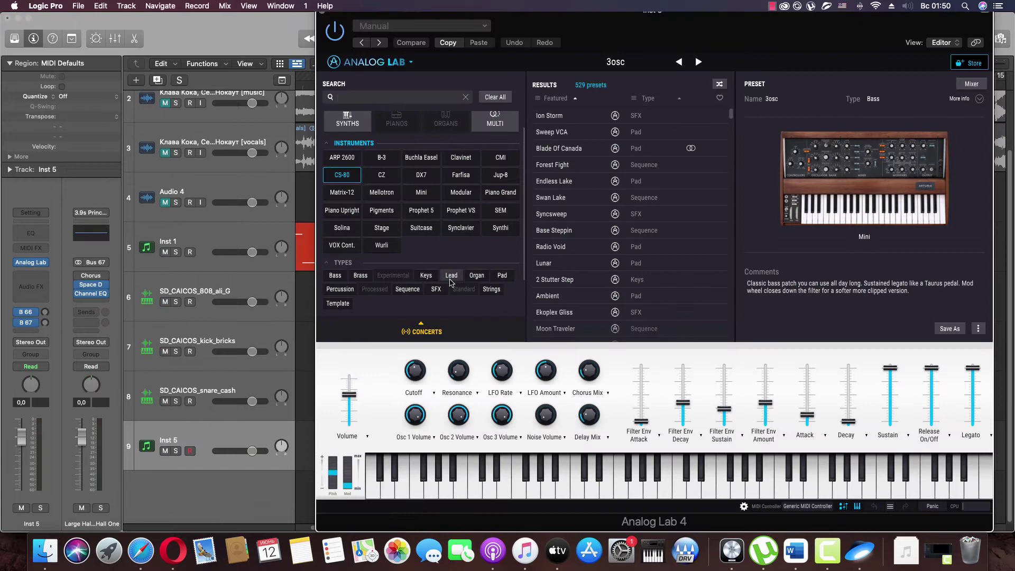
Step: Filter the CS-80 presets to the Lead type and audition Mister Joe, FM Lead and 3 Parts Split
click(450, 279)
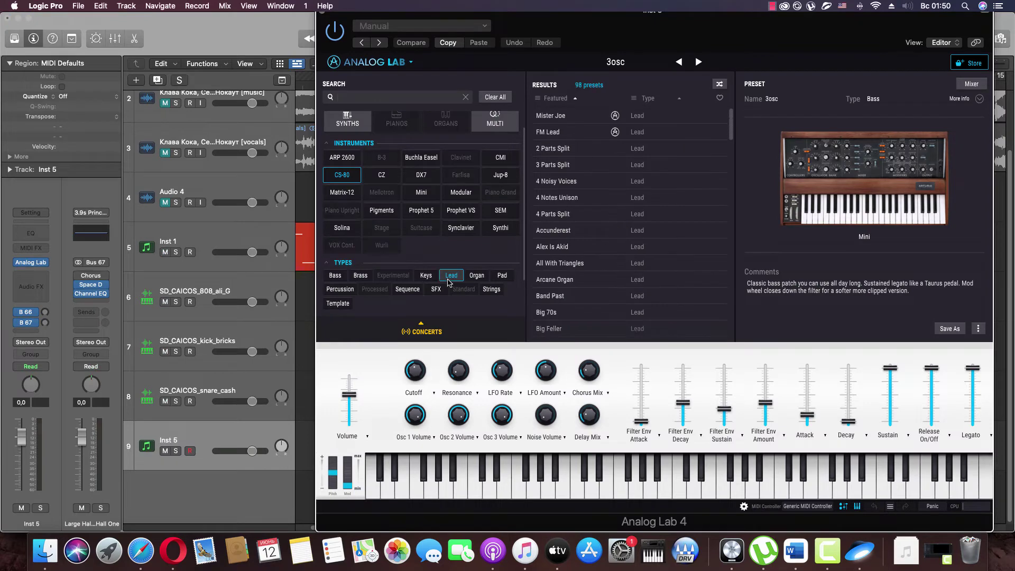
click(553, 117)
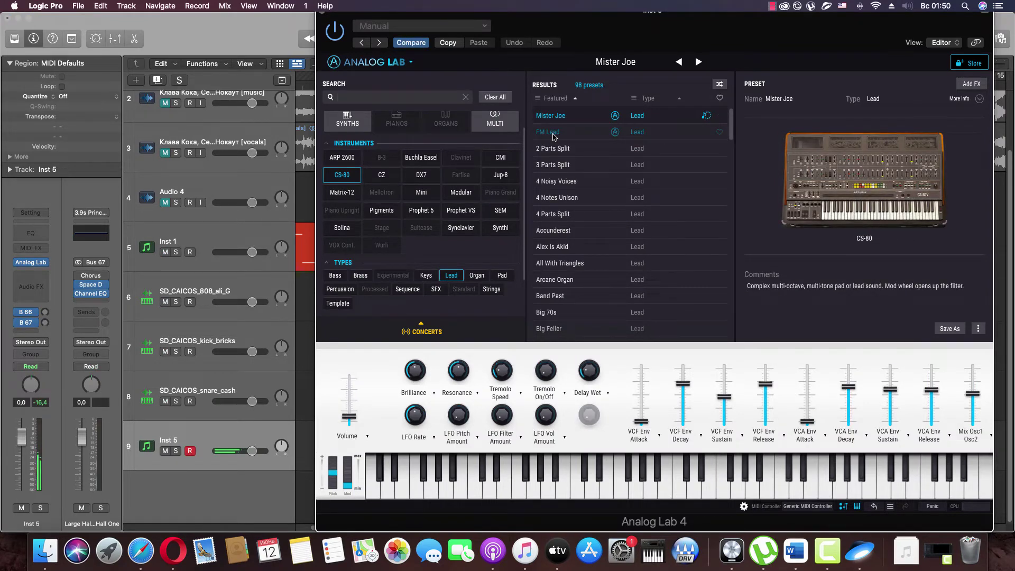
click(553, 137)
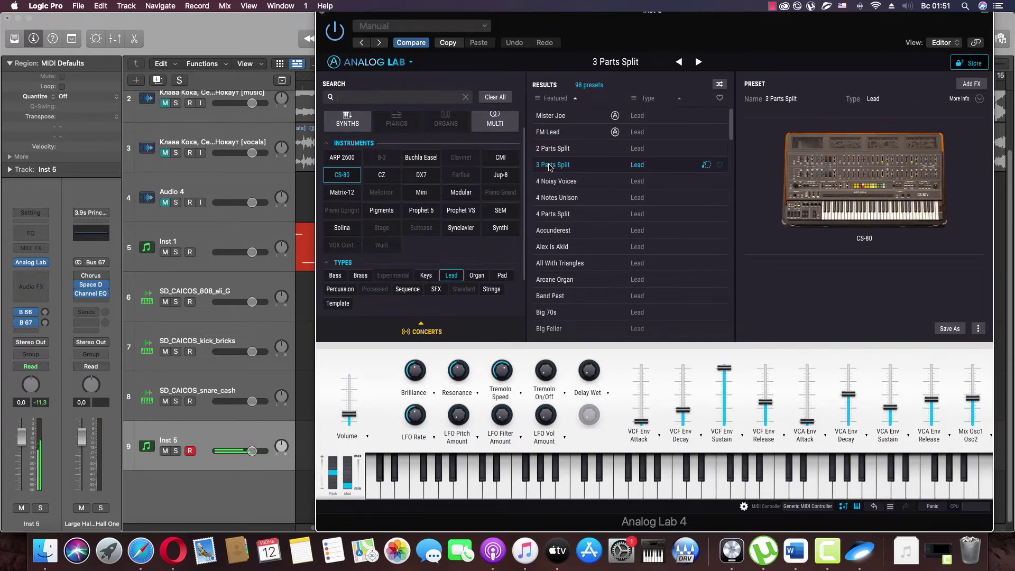
Step: Switch to Pigments presets, audition Haruto's Woodwinds and Childhood Memory, load the Keys preset Kalimbox, and close the instrument window
click(382, 211)
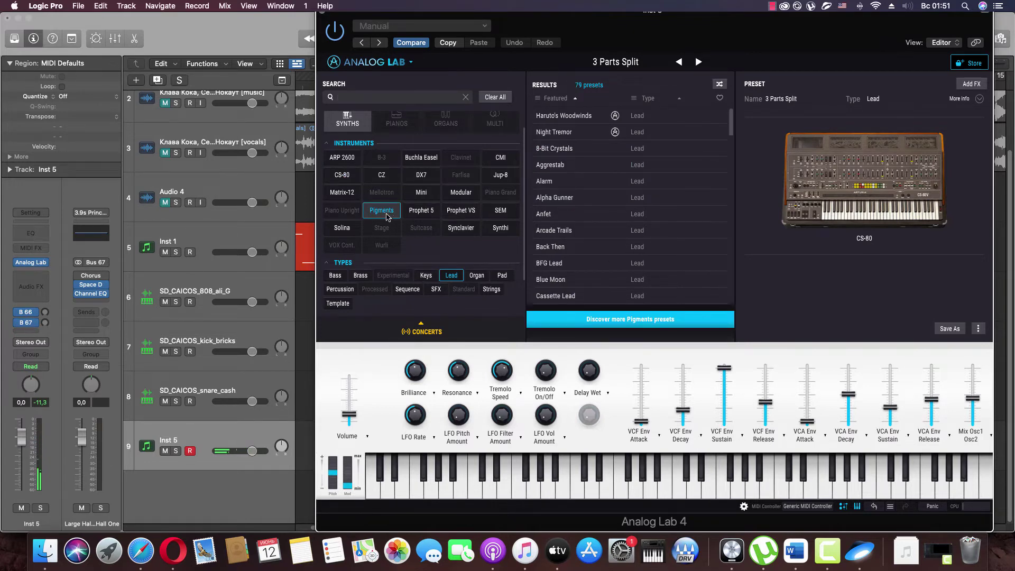
click(451, 277)
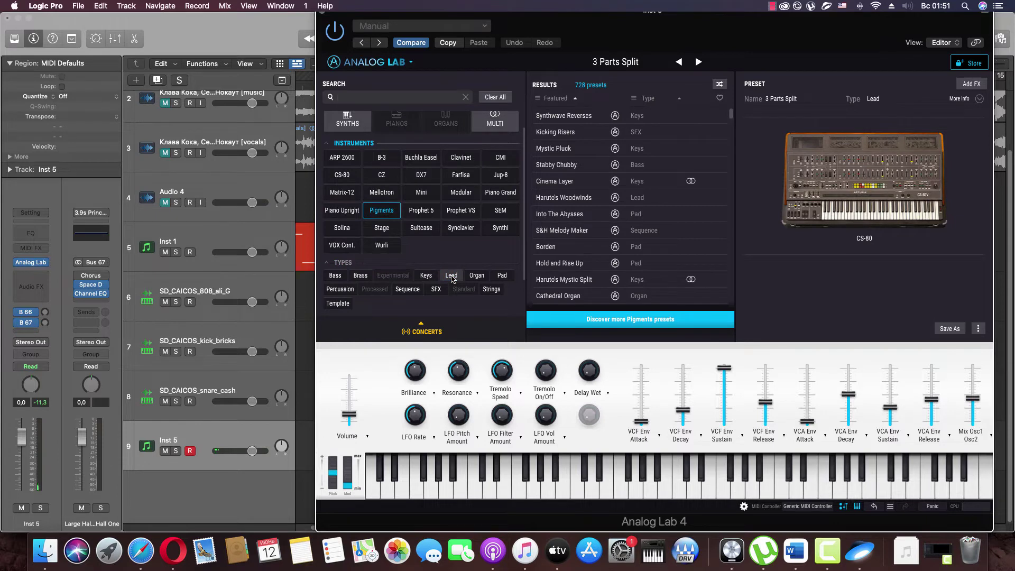
click(585, 200)
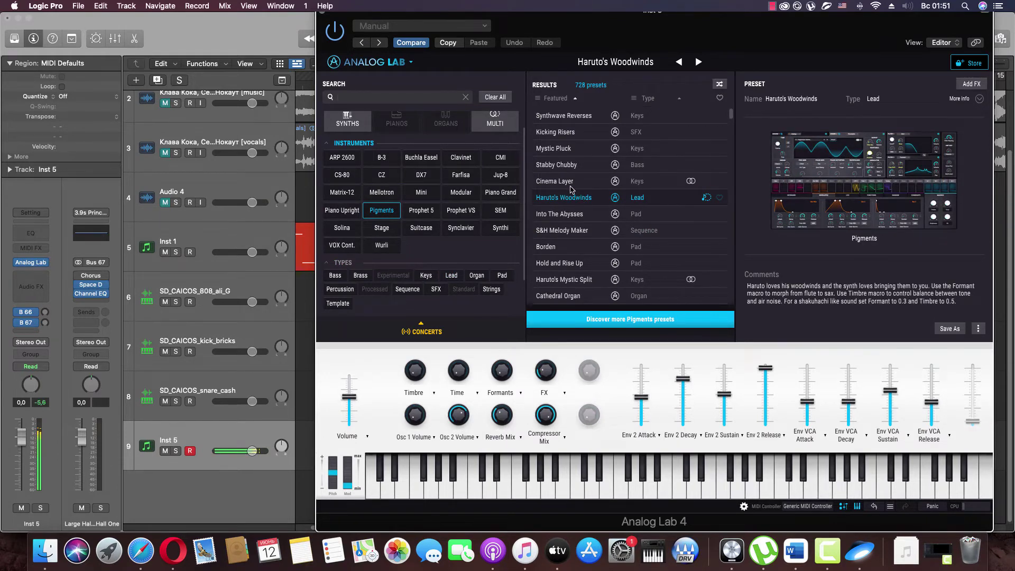
click(426, 276)
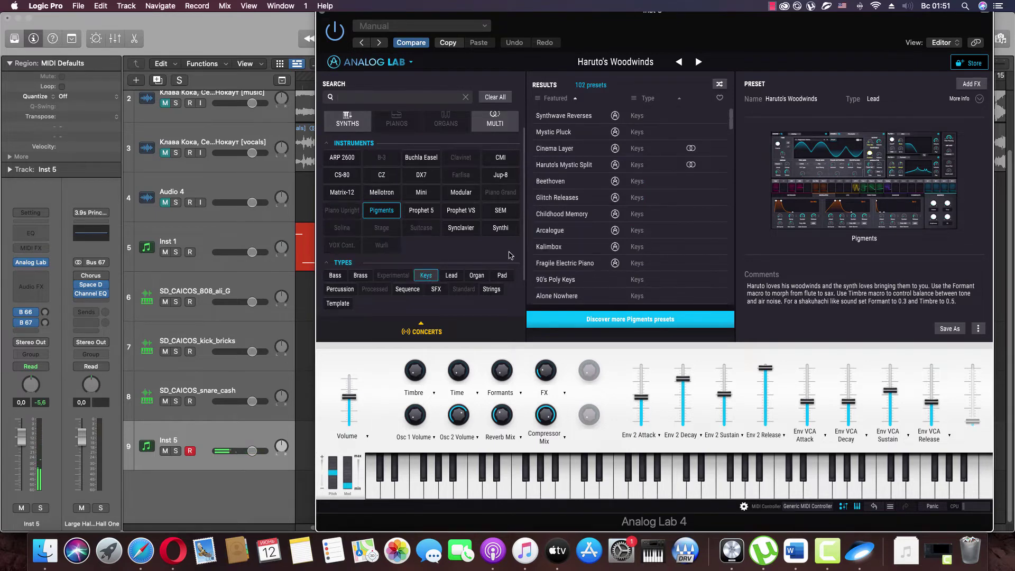
click(566, 215)
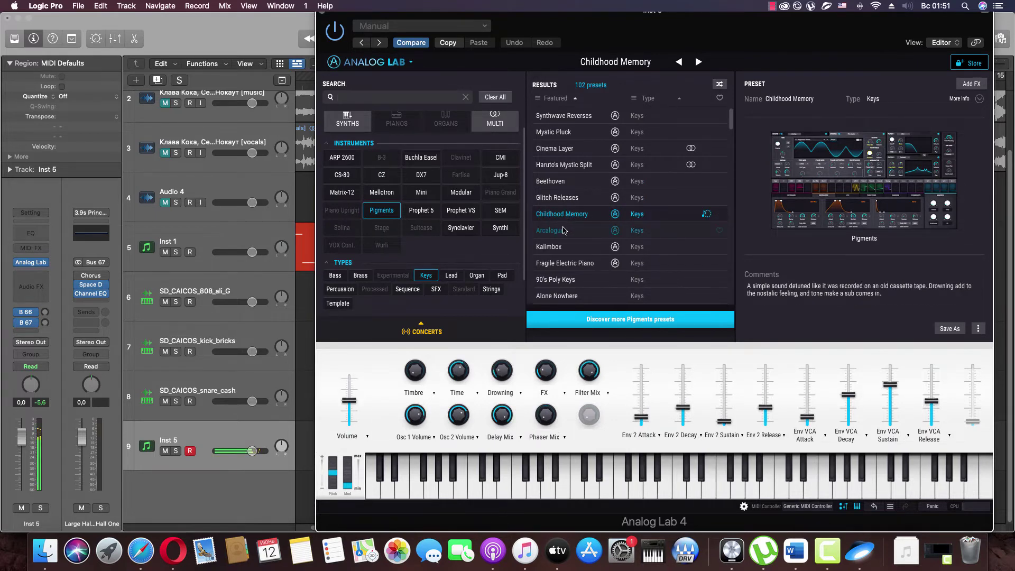
click(563, 232)
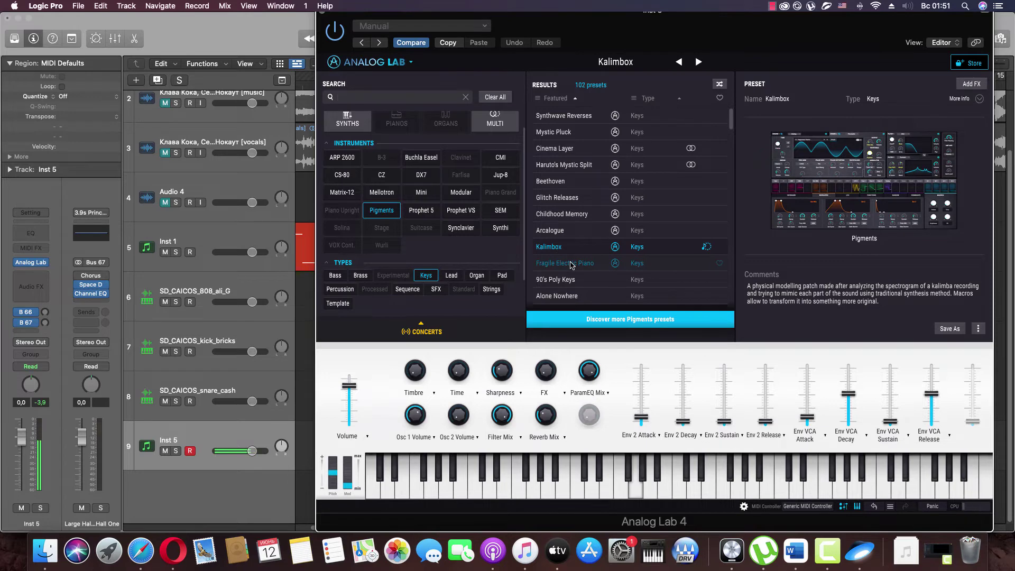
click(323, 14)
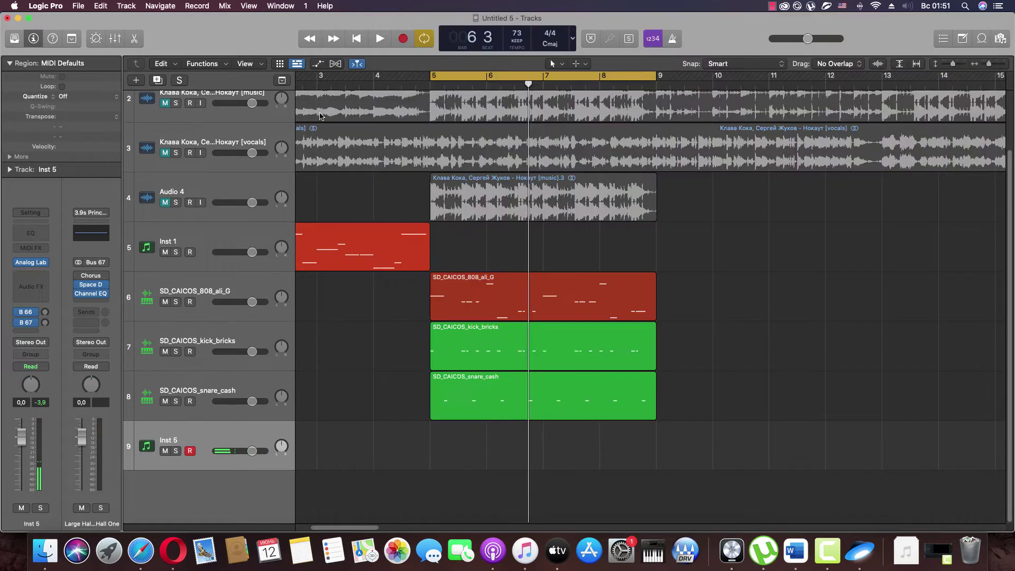
Step: Listen to the song's music stem in solo over the cycle range and stop playback
key(space)
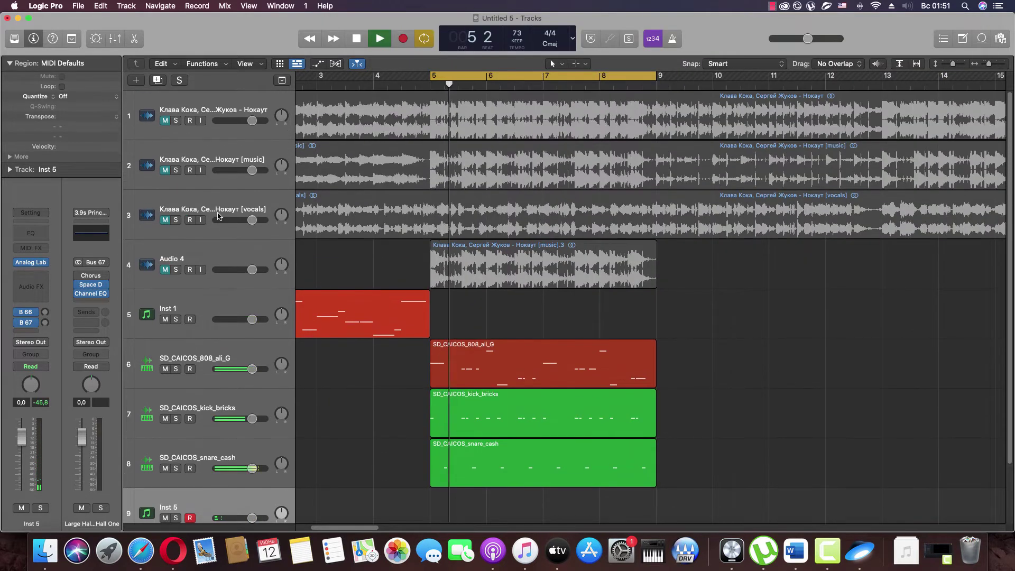
click(176, 170)
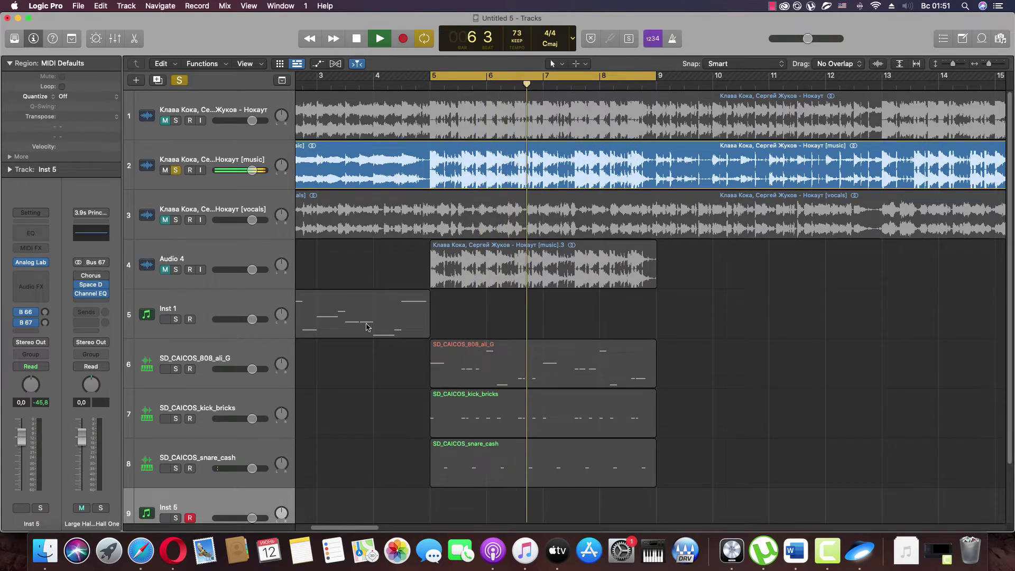
scroll(368, 327, down, 3)
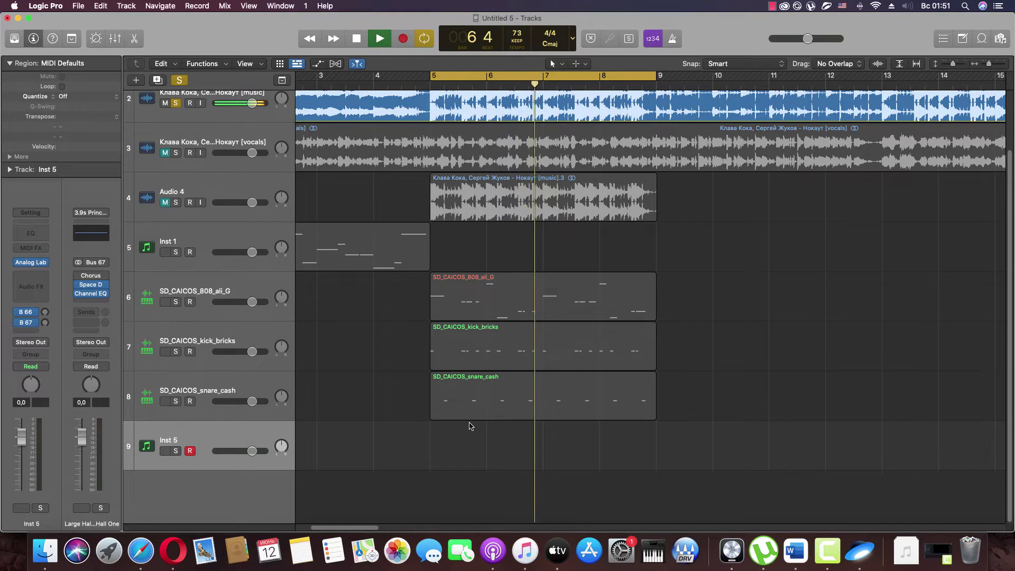
key(space)
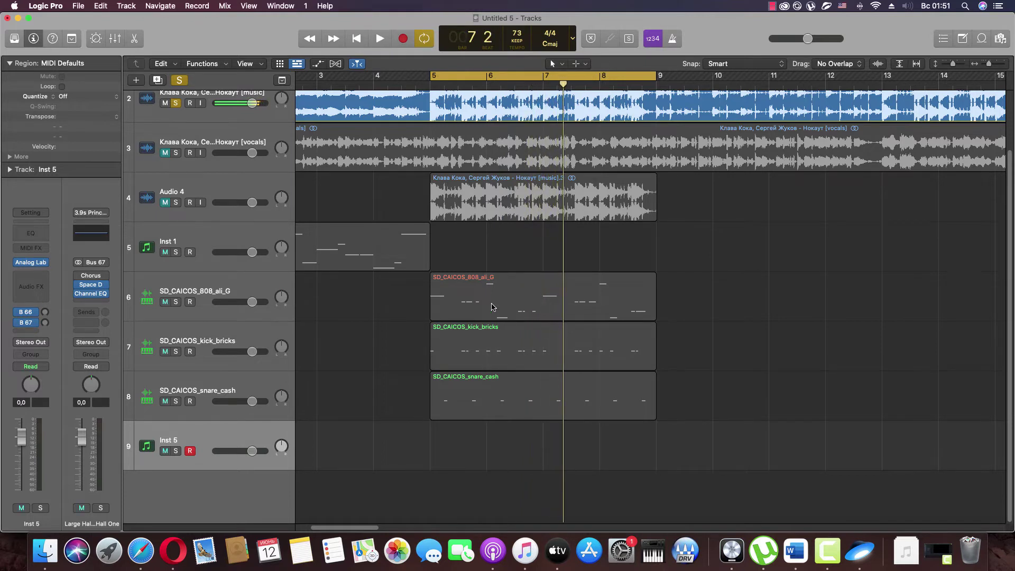
Step: Copy the SD_CAICOS_808_ali_G region to the Inst 5 track at bar 5 and colour the copy yellow
click(494, 306)
click(178, 104)
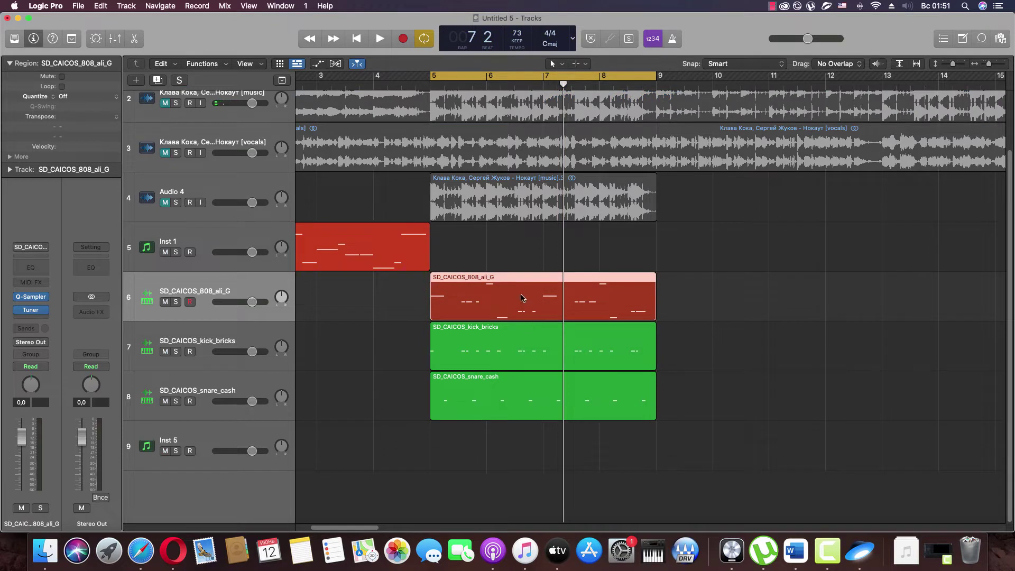
drag(521, 299, 519, 459)
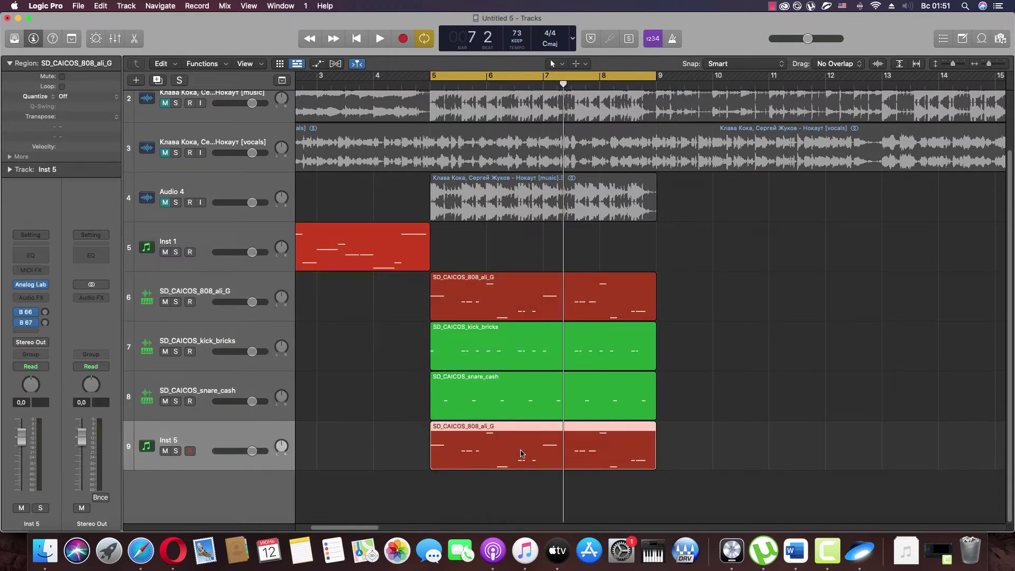
key(alt+c)
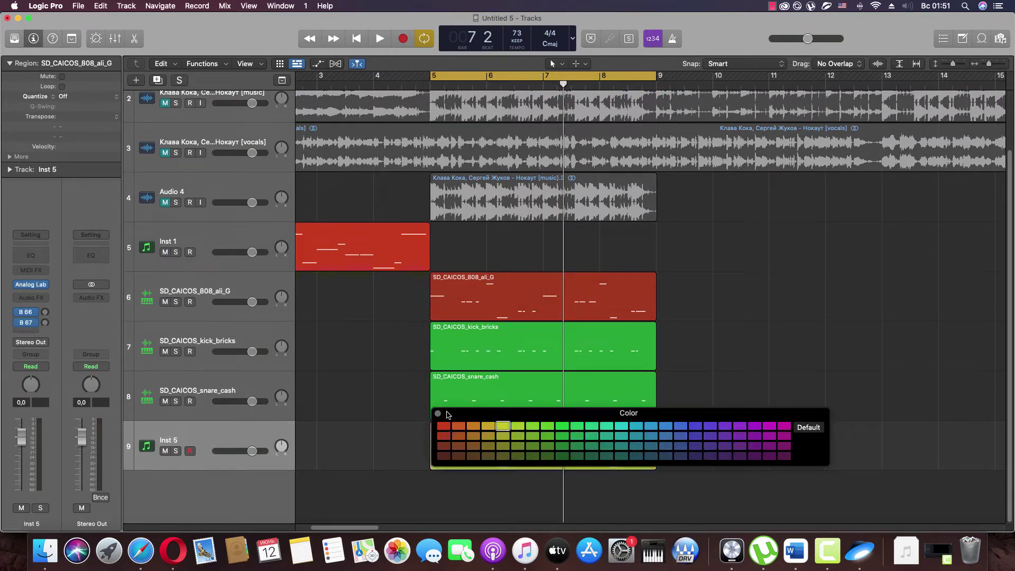
click(438, 413)
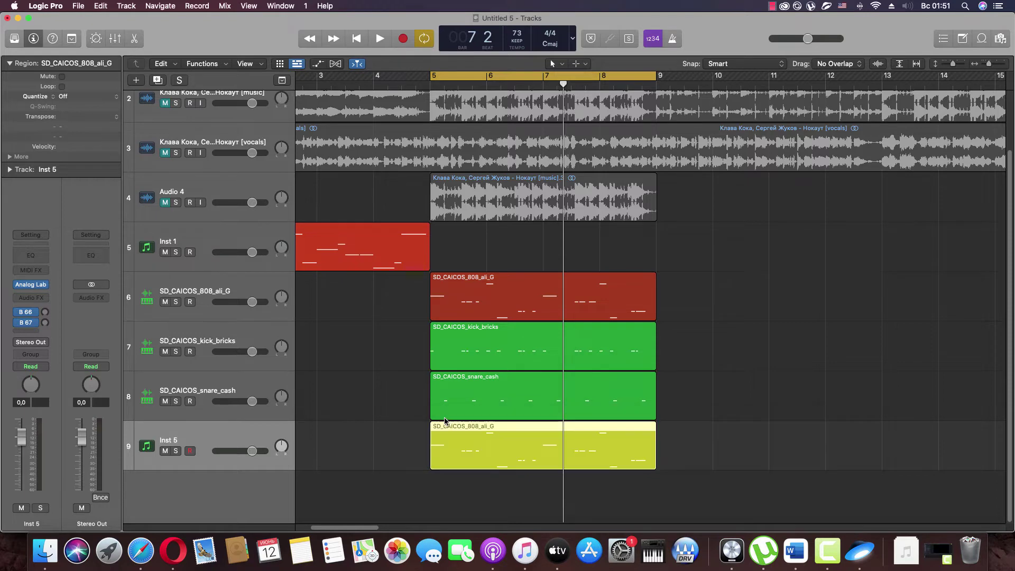
Step: Play the copied Inst 5 region with the 808 and drums, checking its notes in the piano roll, and stop playback
double_click(466, 458)
key(space)
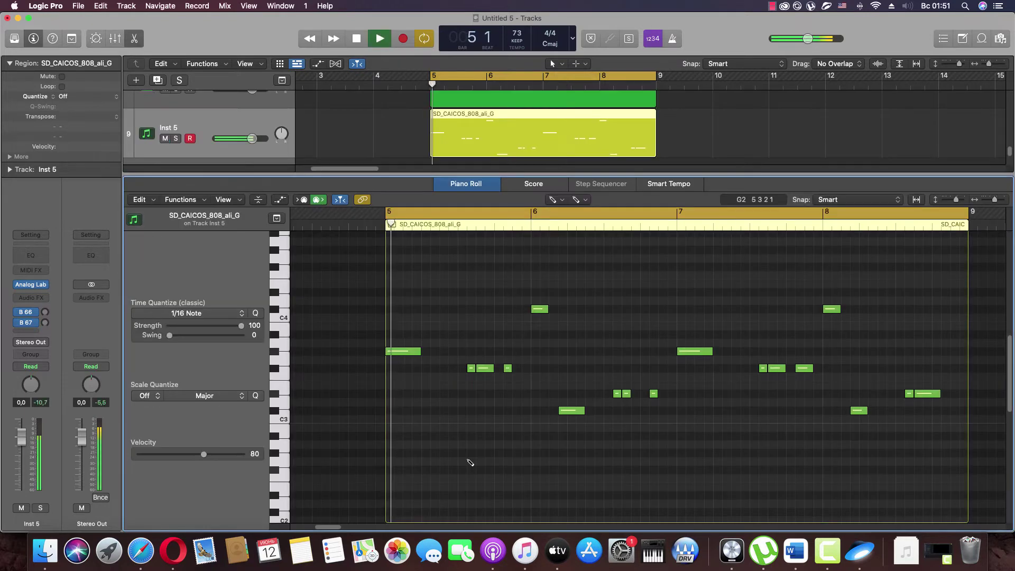
click(134, 38)
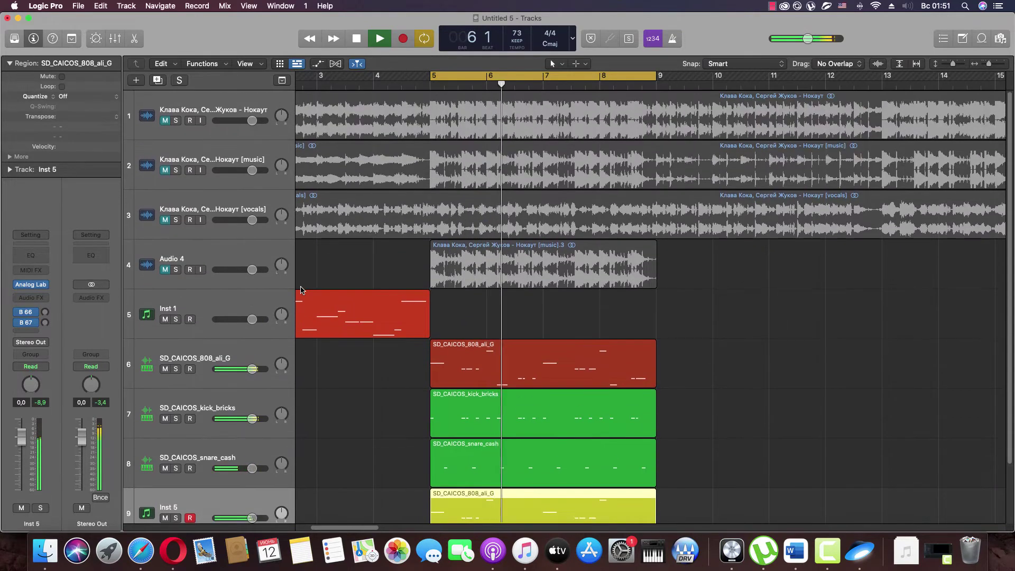
scroll(301, 290, down, 3)
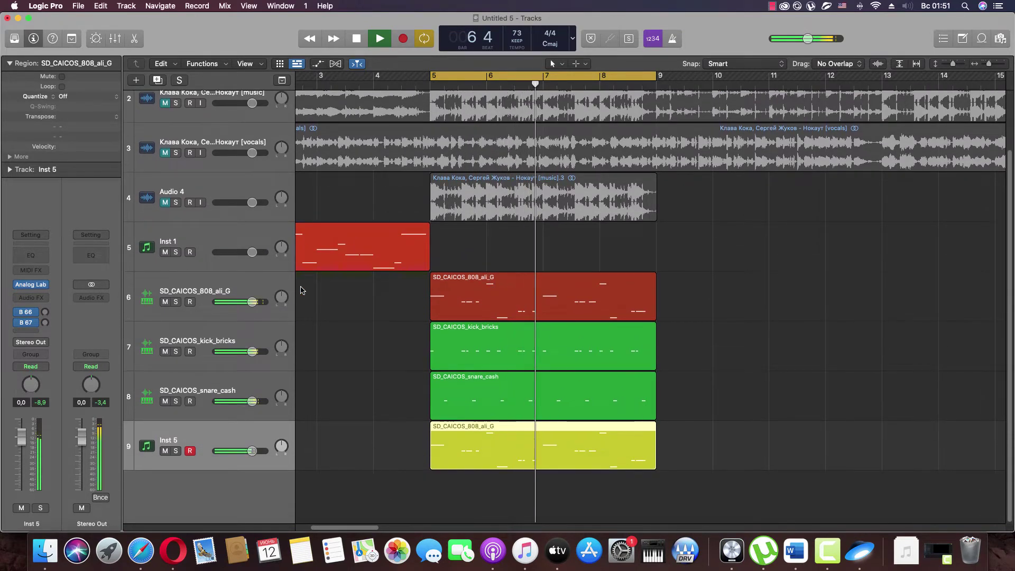
scroll(300, 290, up, 3)
key(space)
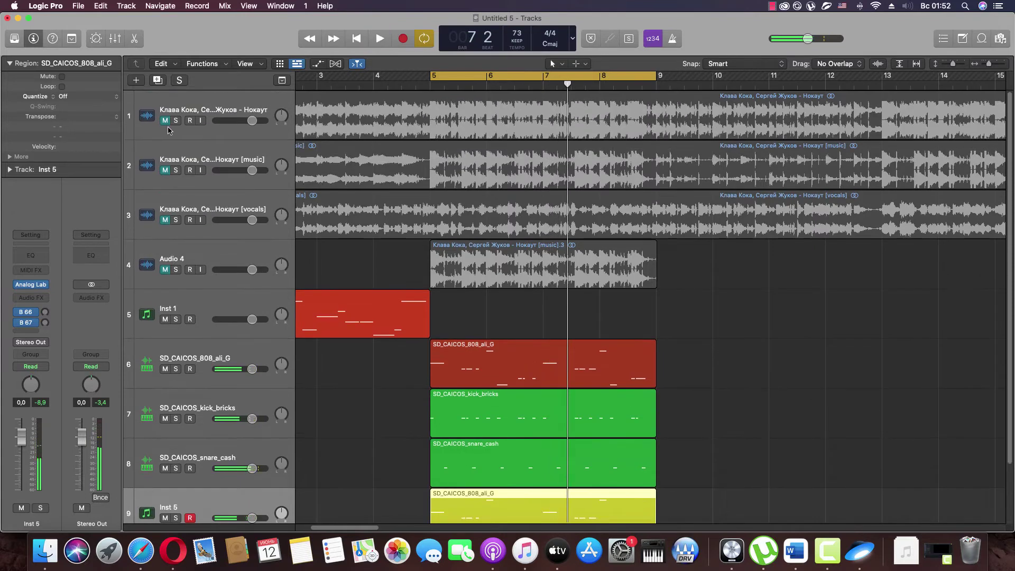
Step: Solo the music stem for reference and shorten the Inst 5 region's first G#3 note to a sixteenth
click(175, 169)
key(space)
scroll(387, 389, down, 3)
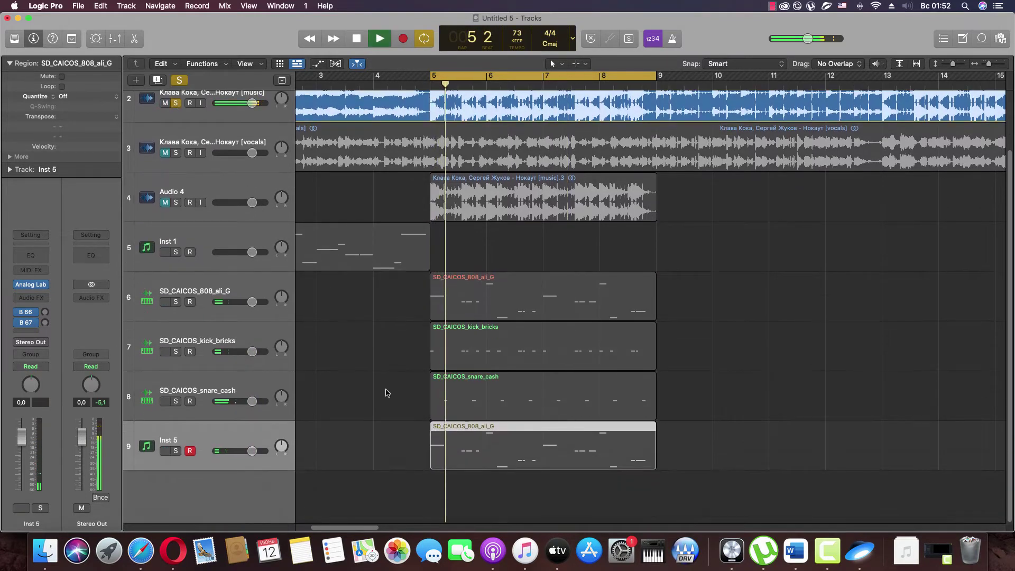
double_click(472, 453)
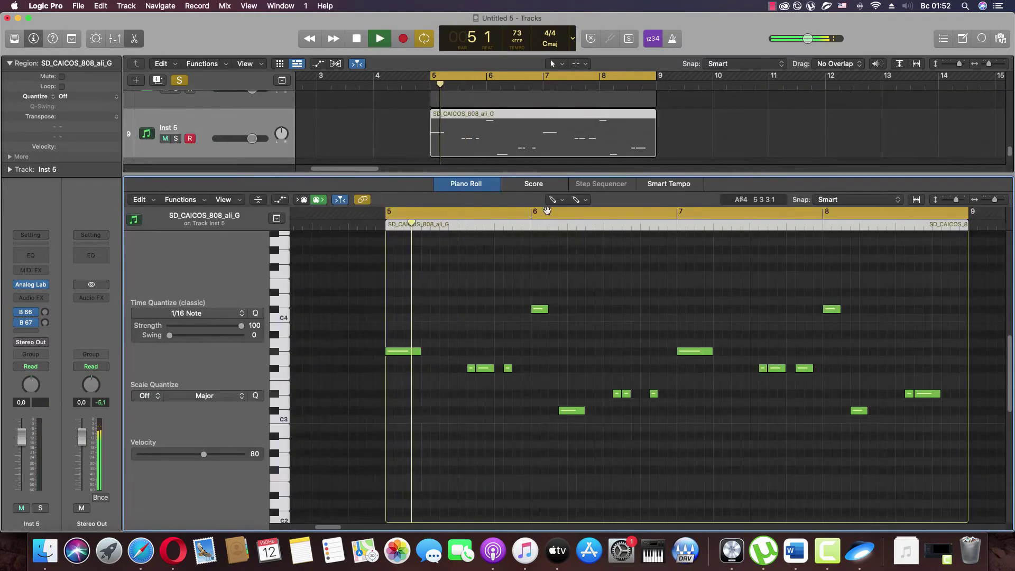
click(553, 199)
click(589, 213)
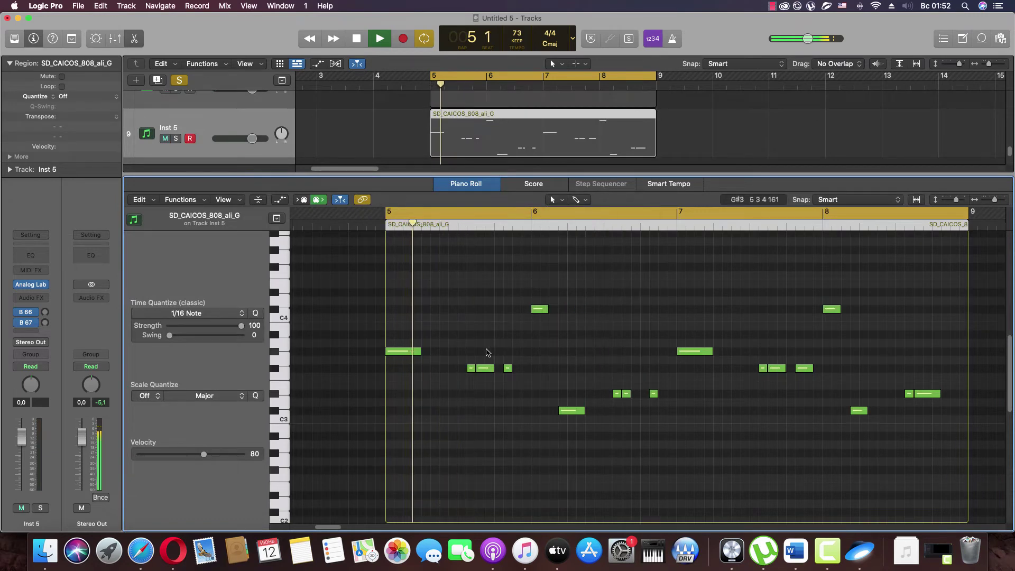
drag(420, 351, 391, 353)
key(space)
Step: Draw a sixteenth G#3 note at 5 1 3, removing the extra note at 5 1 2, and check it in playback
click(555, 200)
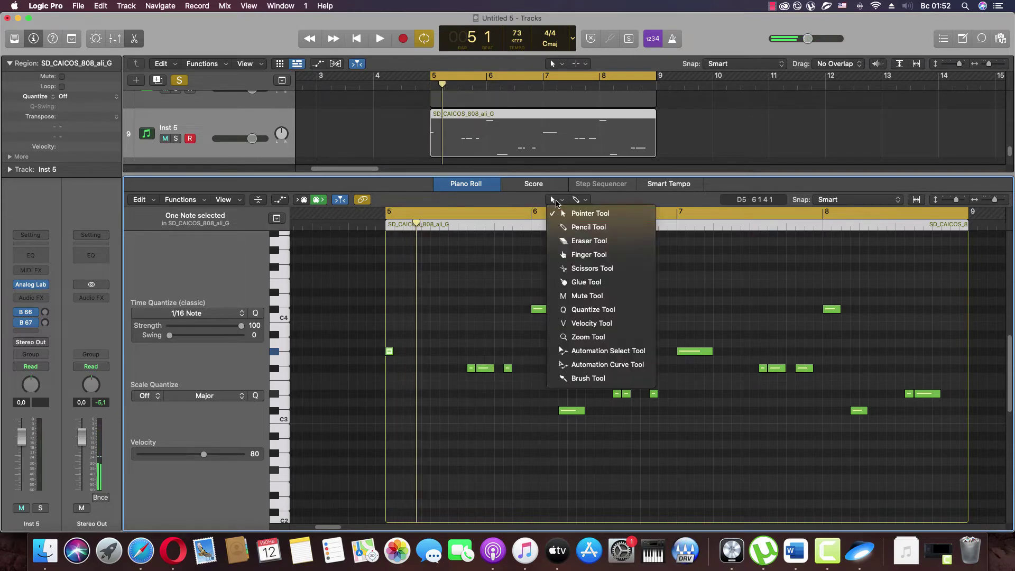
click(581, 227)
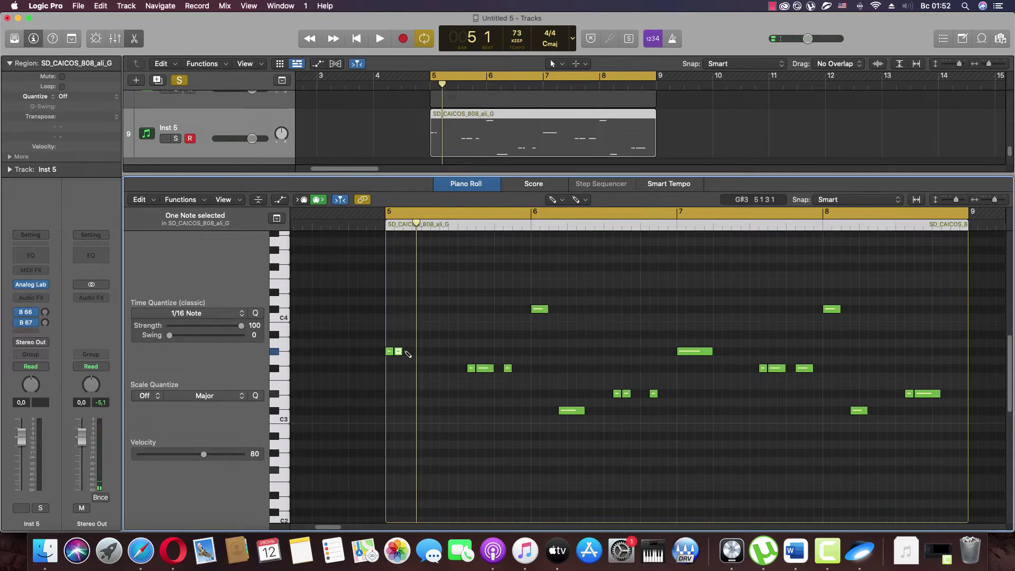
click(406, 351)
key(space)
key(space)
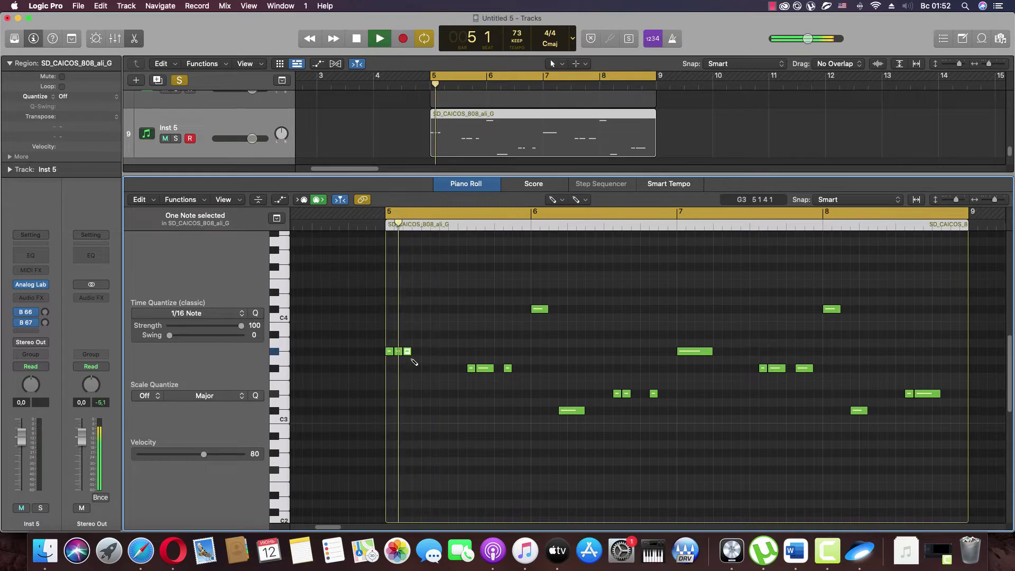
click(400, 351)
key(space)
key(space)
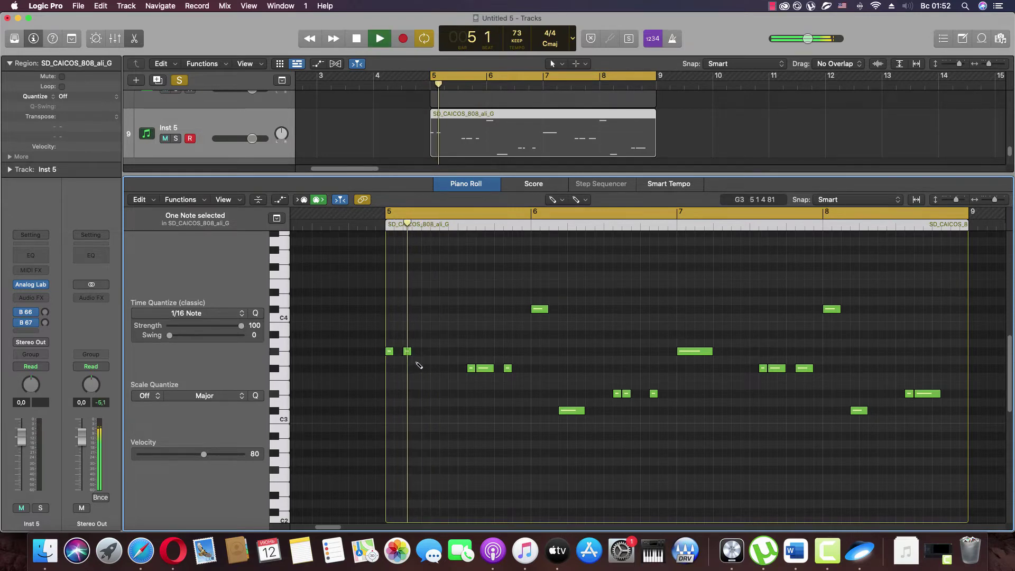
Step: Add sixteenth G#3 notes at 5 2 1 and 5 2 3 to continue the eighth-note rhythm
key(space)
key(space)
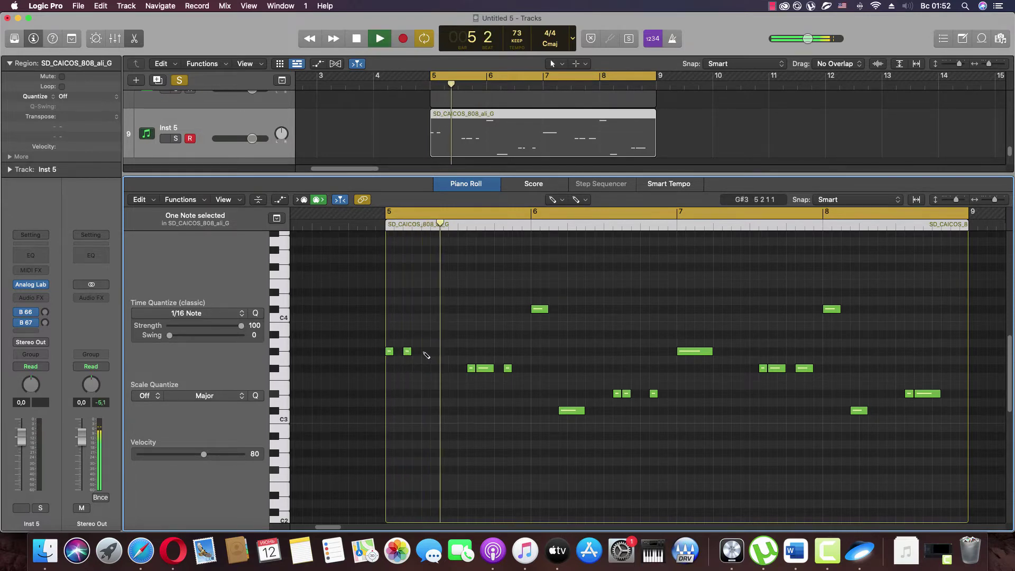
click(423, 351)
key(space)
key(space)
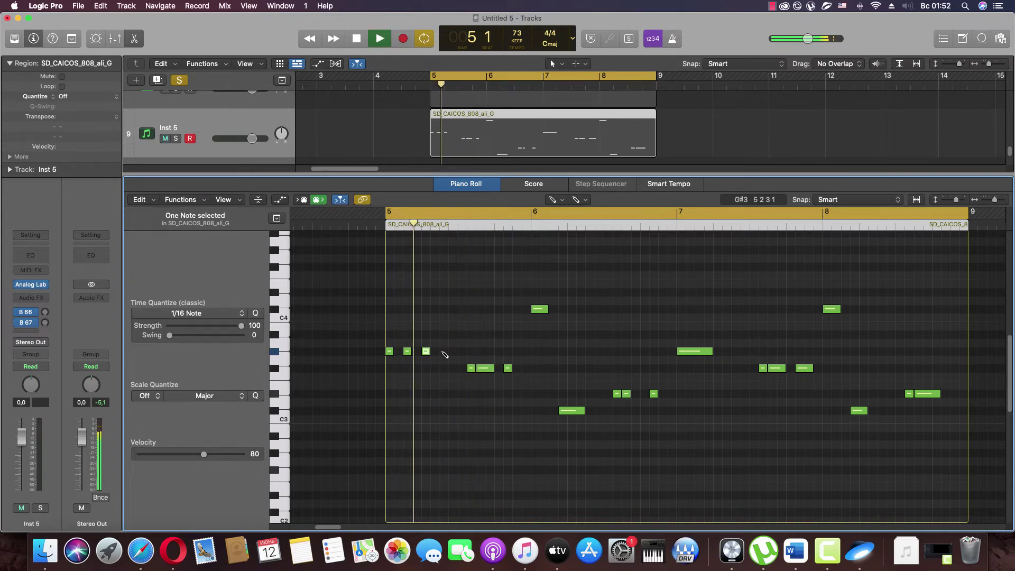
click(444, 352)
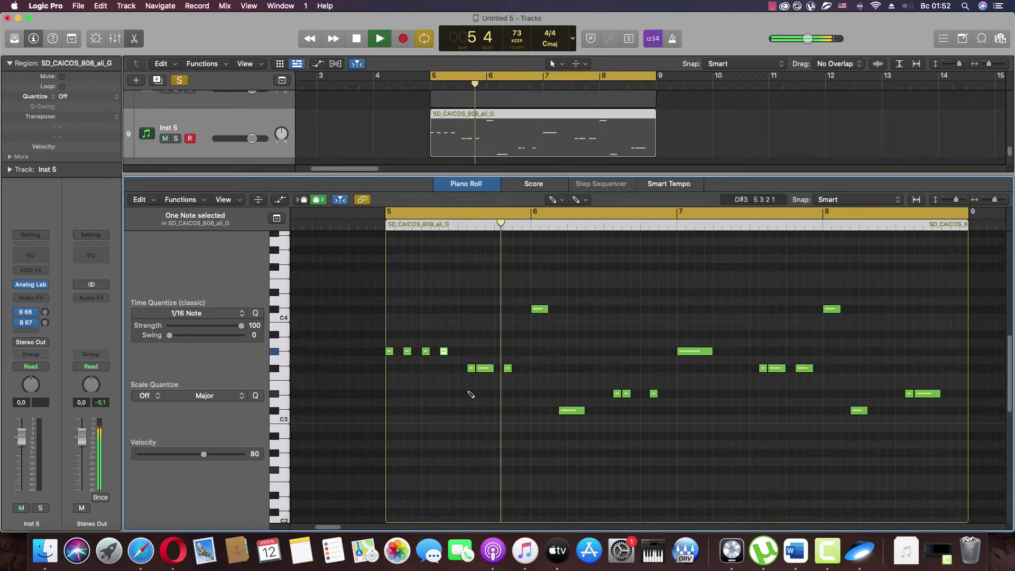
Step: Rearrange the second half of bar 5 into four sixteenth F#3 notes spaced an eighth note apart, and check them in playback
drag(471, 369, 499, 369)
key(space)
key(space)
click(516, 371)
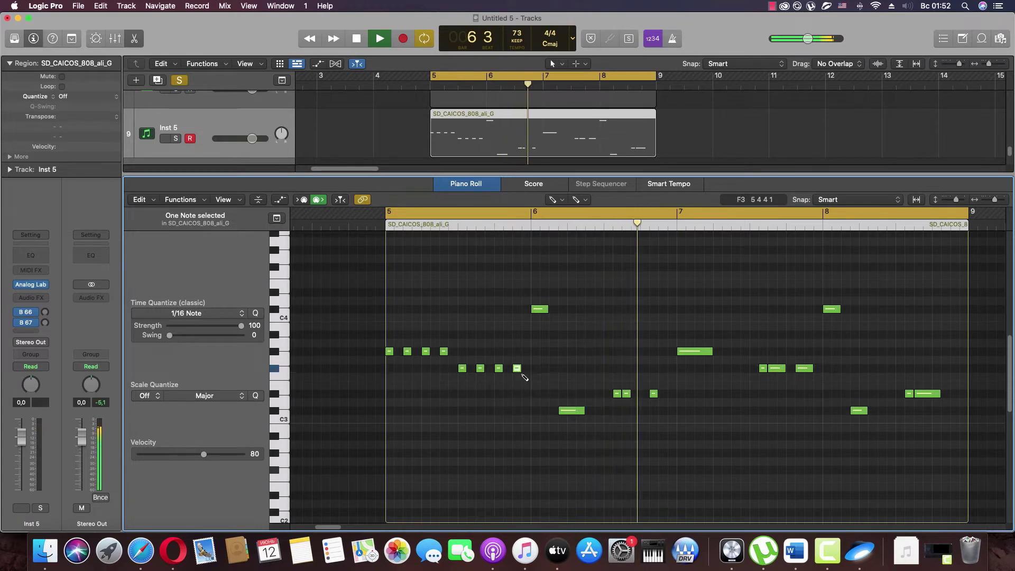
key(space)
key(space)
key(space)
Step: Shorten the C#4 note at the start of bar 6 to a sixteenth and add another at 6 1 3
drag(548, 309, 539, 310)
click(551, 310)
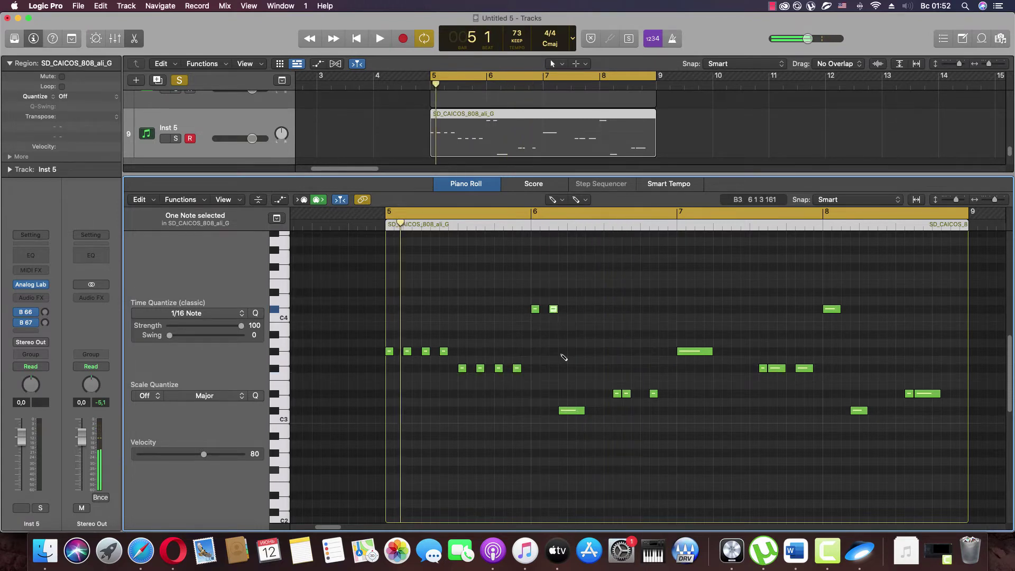
key(space)
Step: Rearrange the rest of bar 6 into two C#3 and four D#3 sixteenth notes spaced an eighth note apart
click(575, 413)
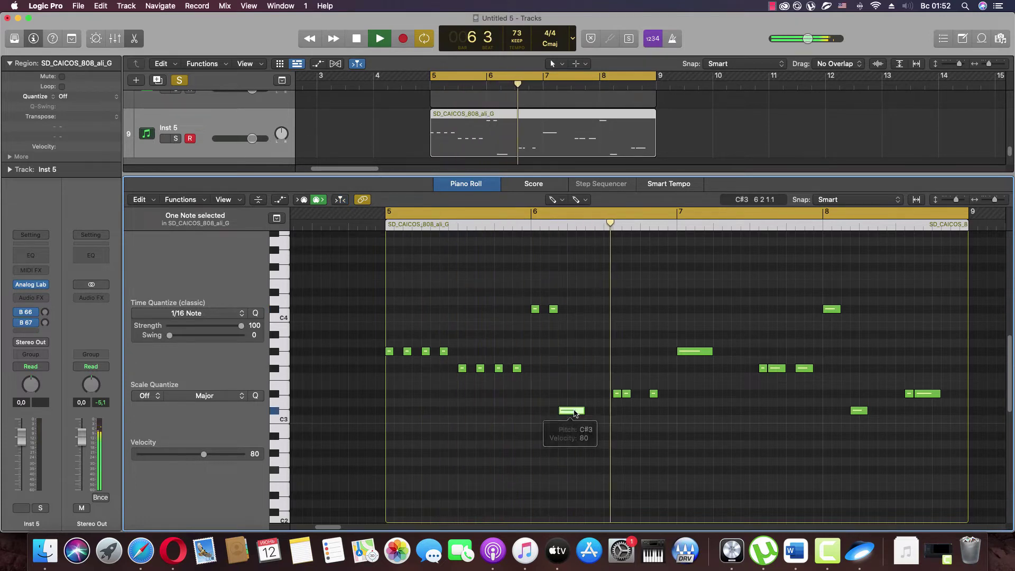
drag(575, 412, 645, 394)
super+click(590, 410)
super+click(663, 393)
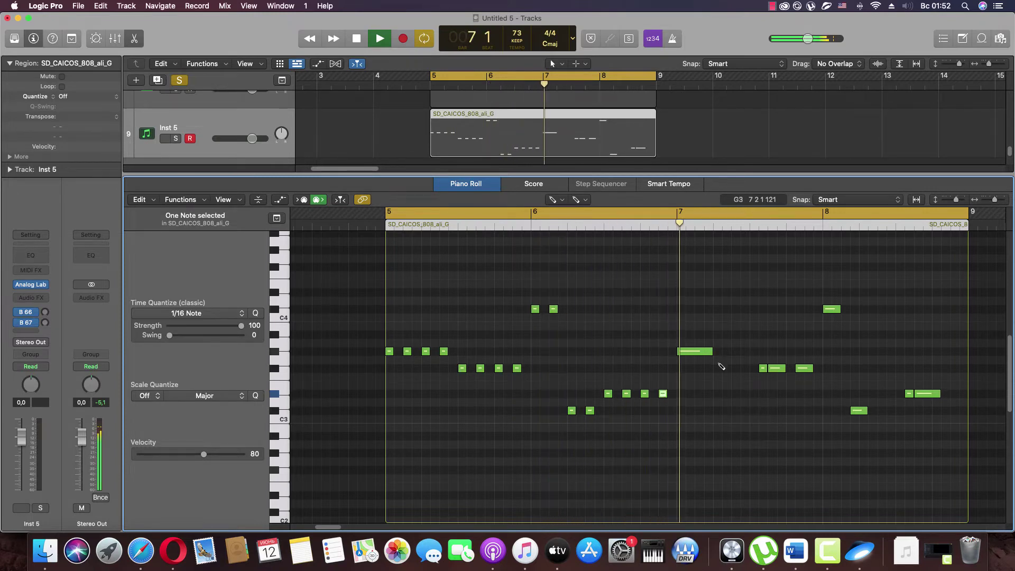
Step: Rearrange bar 7 into four G#3 notes followed by four F#3 notes, all sixteenths spaced an eighth note apart
drag(709, 352, 685, 351)
super+click(699, 351)
super+click(717, 352)
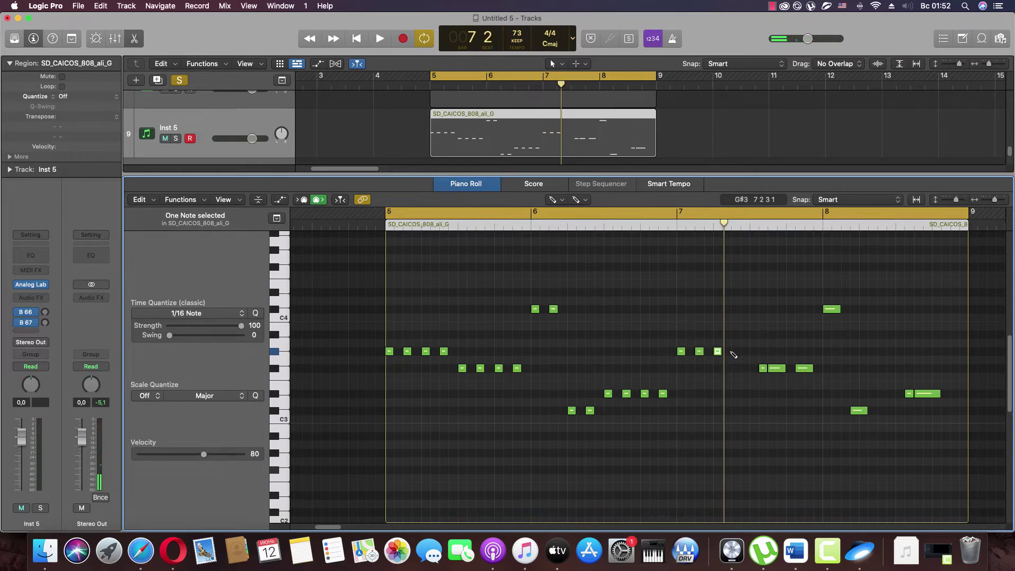
mouse_move(764, 370)
mouse_down()
mouse_move(754, 367)
mouse_move(809, 369)
mouse_up()
super+click(799, 368)
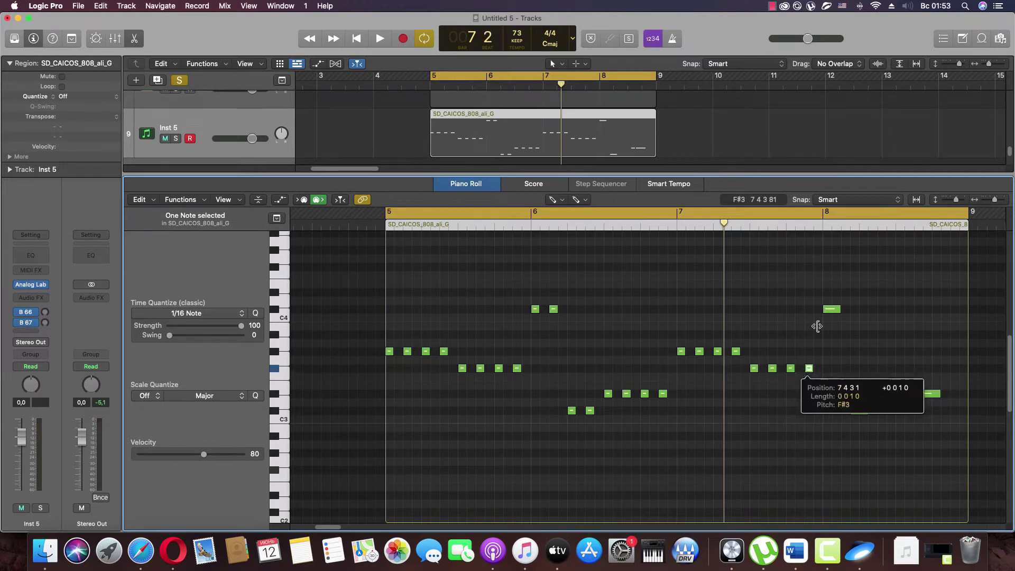
Step: Rearrange bar 8 into two C#4, two C#3 and four D#3 sixteenth notes spaced an eighth note apart
mouse_move(839, 308)
mouse_down()
mouse_move(831, 309)
mouse_move(844, 311)
mouse_up()
click(845, 309)
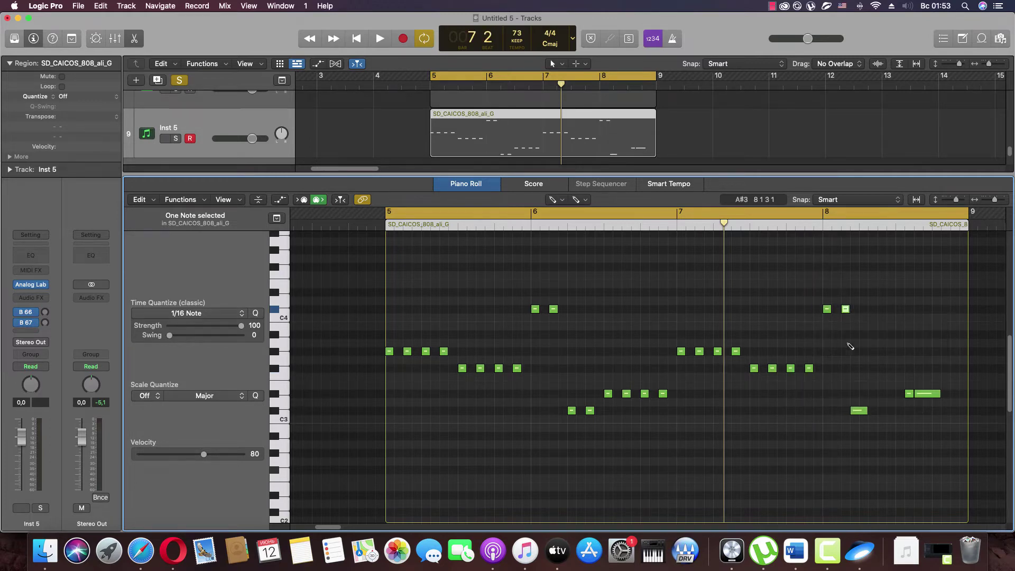
drag(865, 413, 880, 410)
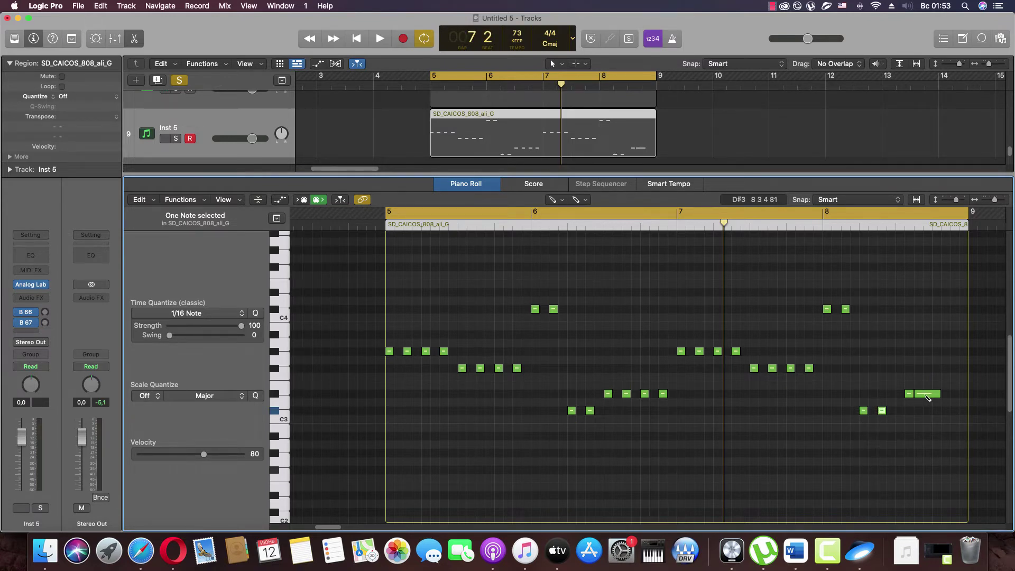
drag(908, 394, 931, 400)
click(936, 394)
Step: Play the full beat in the arrangement and compare it with the soloed original song and its [music] track
key(space)
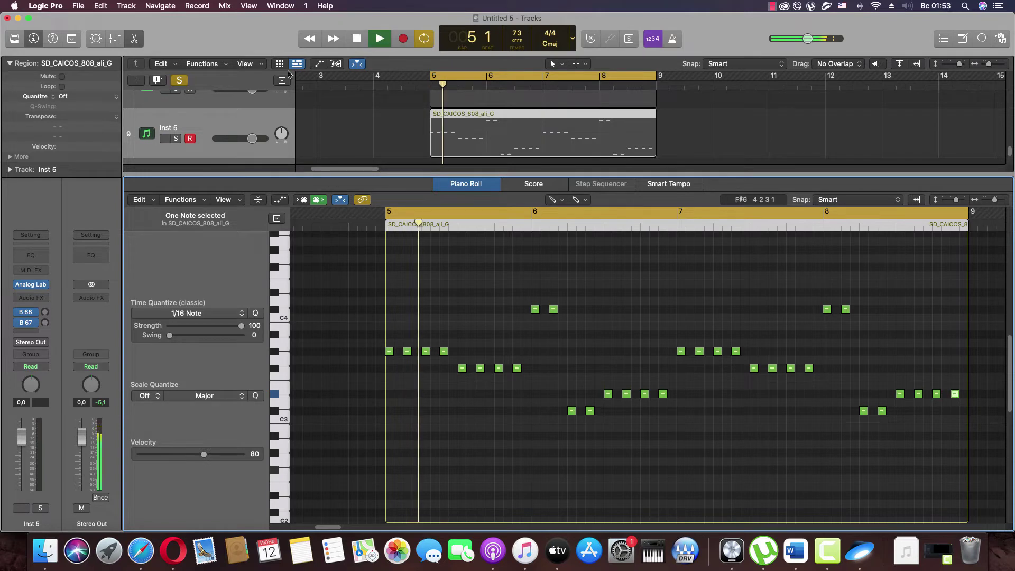
key(e)
scroll(221, 178, up, 1)
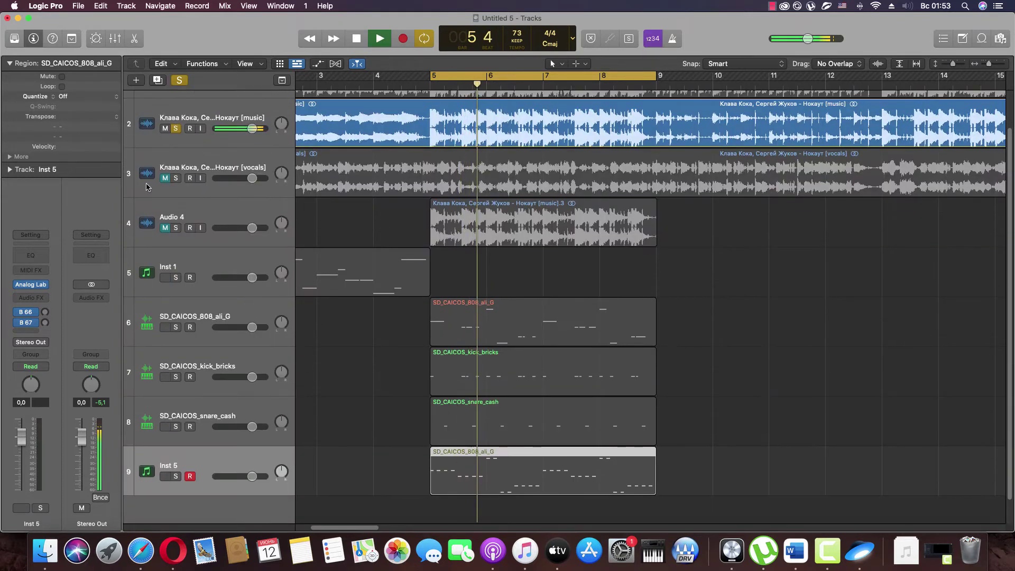
key(s)
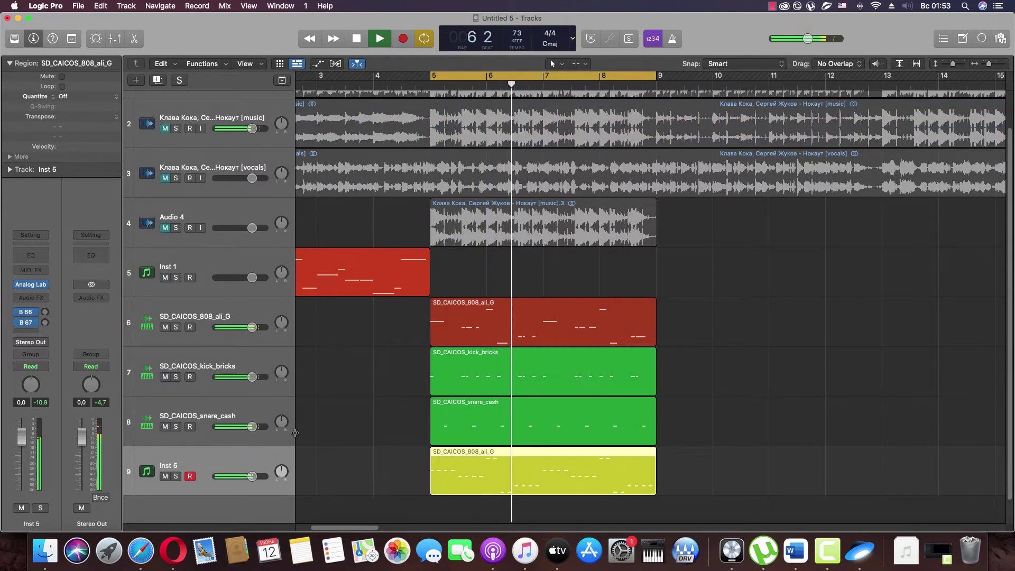
scroll(312, 451, down, 1)
scroll(312, 450, up, 1)
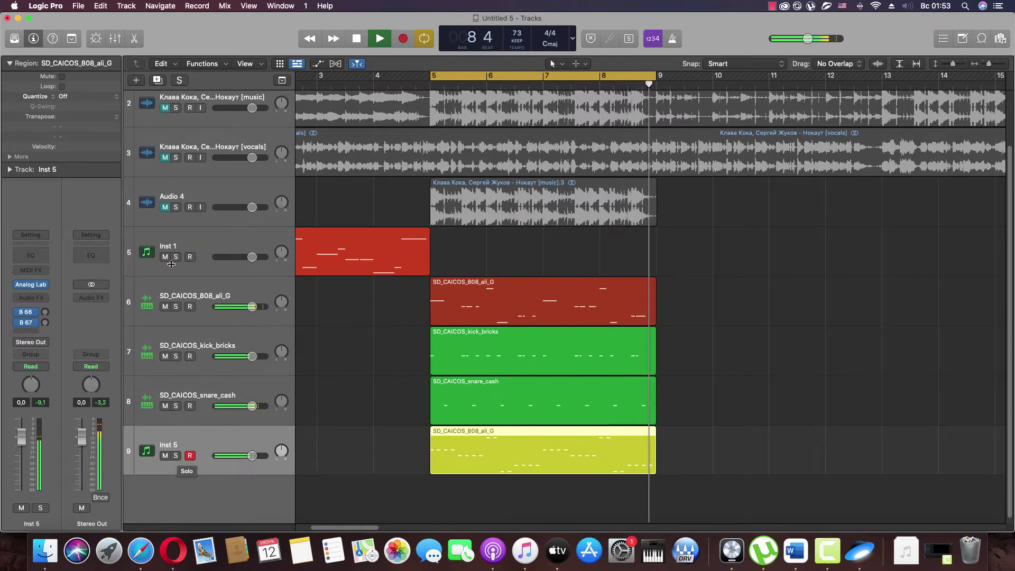
scroll(155, 137, up, 3)
click(176, 115)
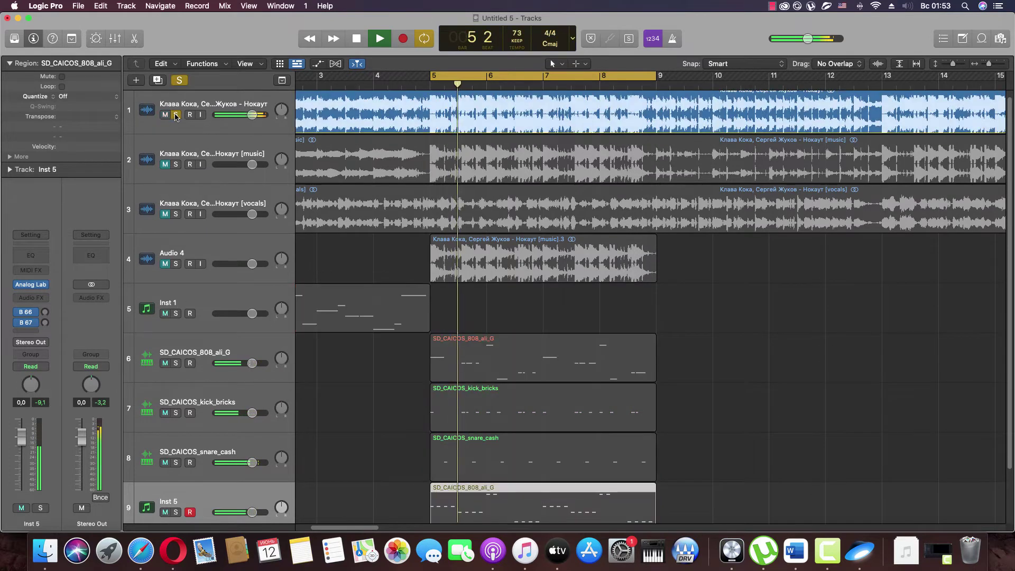
click(176, 115)
click(176, 164)
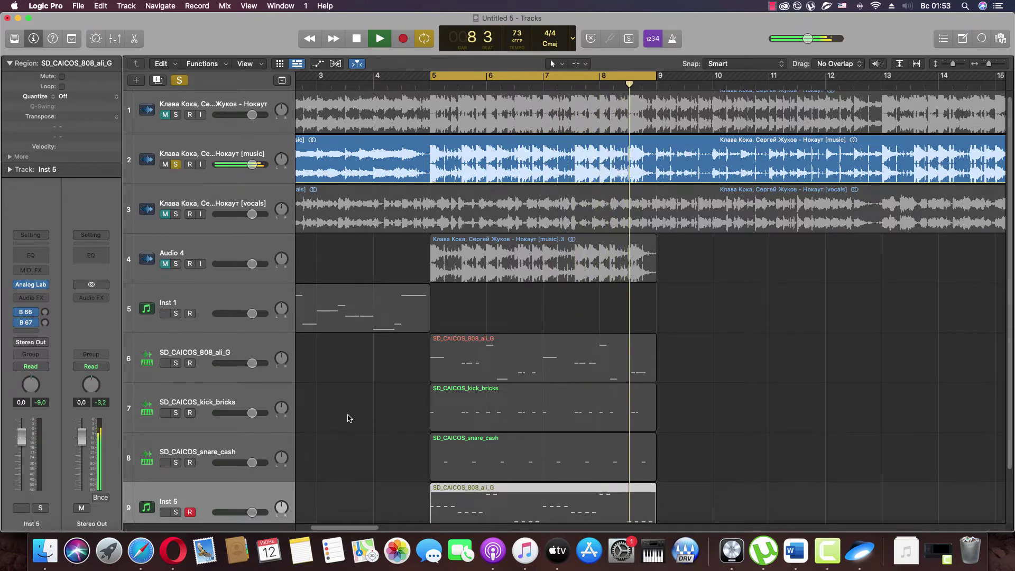
key(space)
Step: Add four G#4 and then four F#4 sixteenth notes to bar 5 of the Inst 5 region, in the gaps between the lower notes
click(433, 509)
double_click(487, 506)
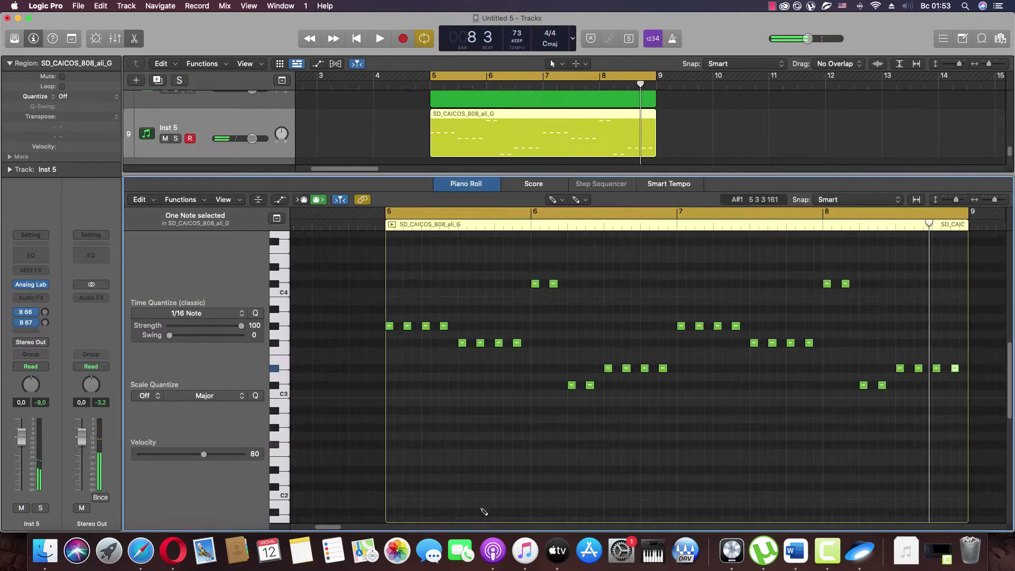
scroll(414, 391, up, 4)
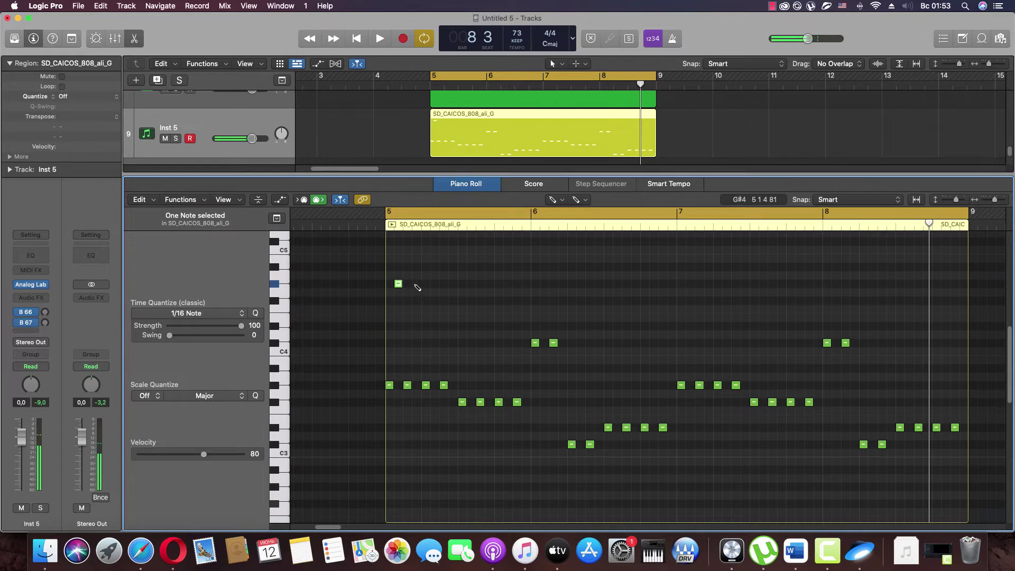
click(416, 284)
click(453, 285)
key(space)
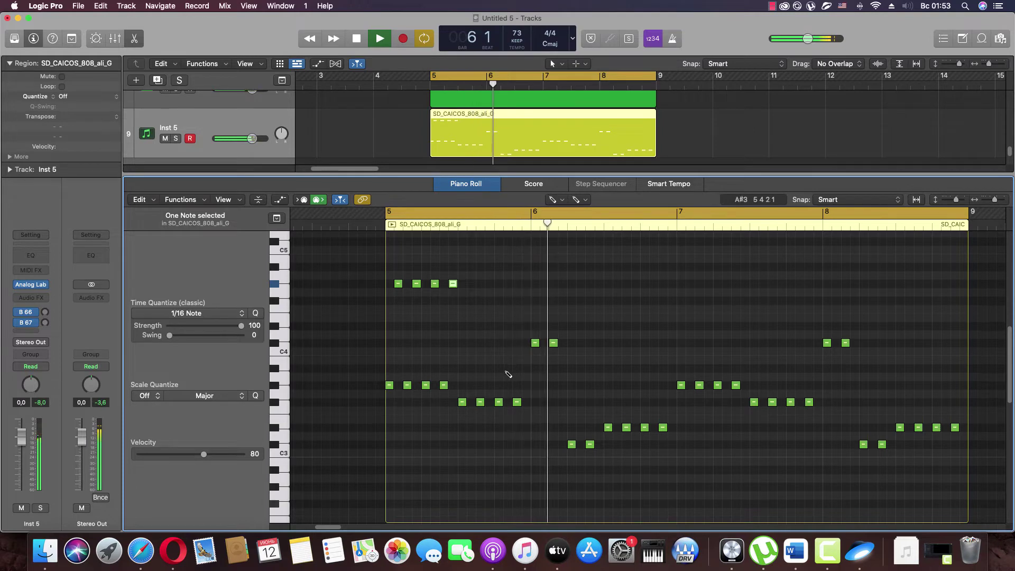
key(space)
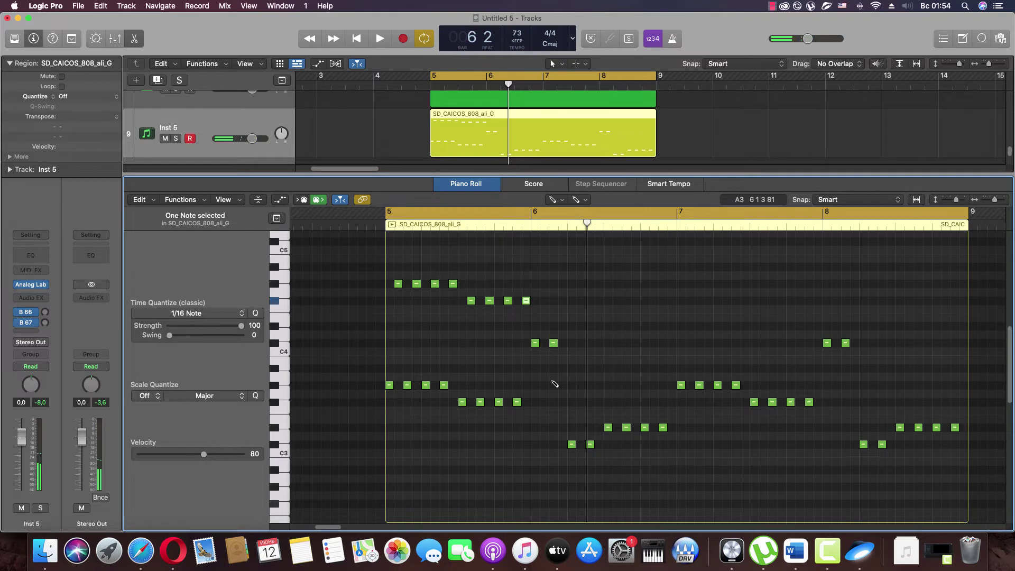
Step: Fill the gaps in bar 6 with two C#5, two C#4 and four D#4 sixteenth notes, and check them in playback
scroll(583, 381, up, 3)
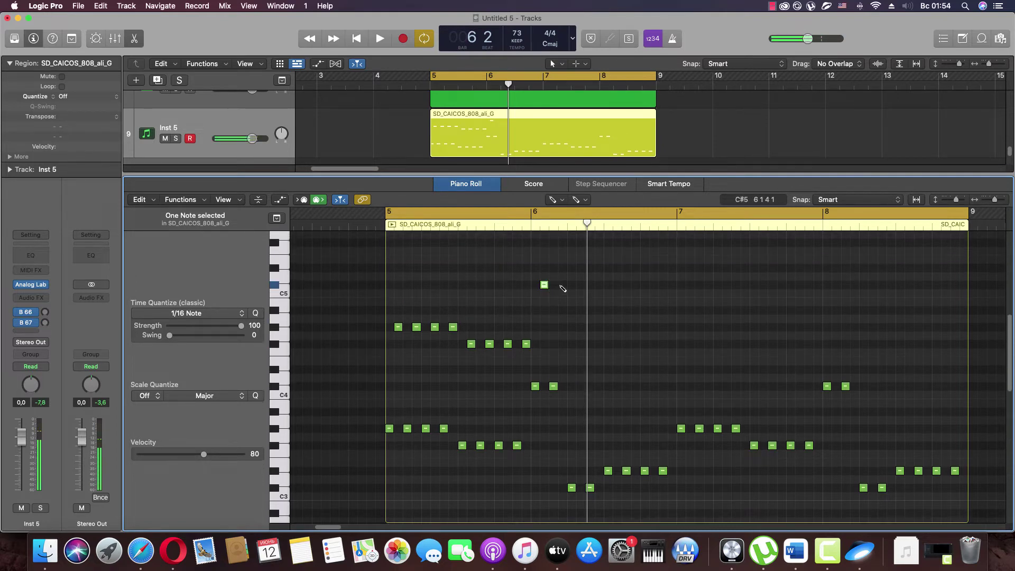
key(space)
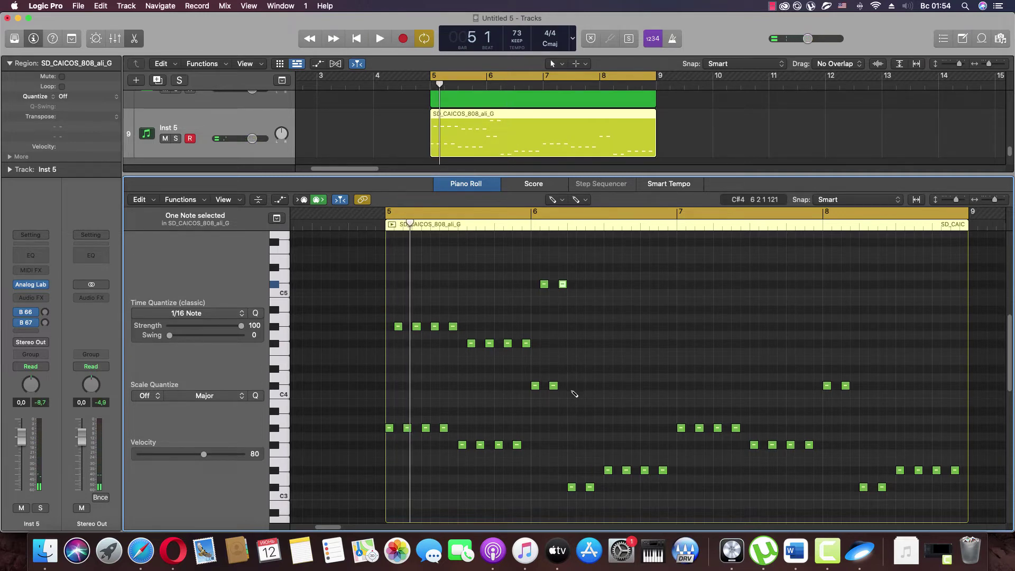
scroll(576, 393, down, 1)
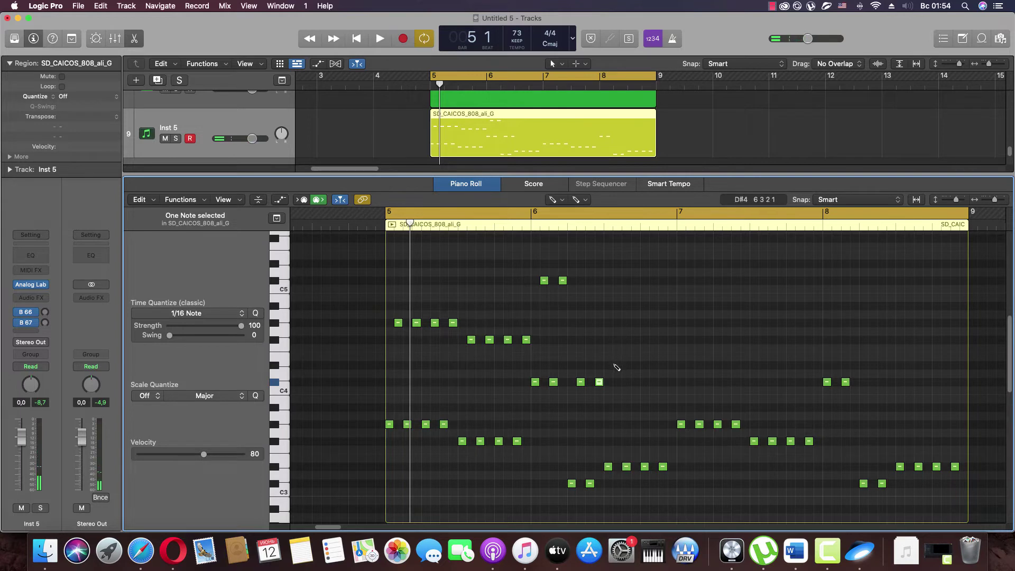
click(616, 365)
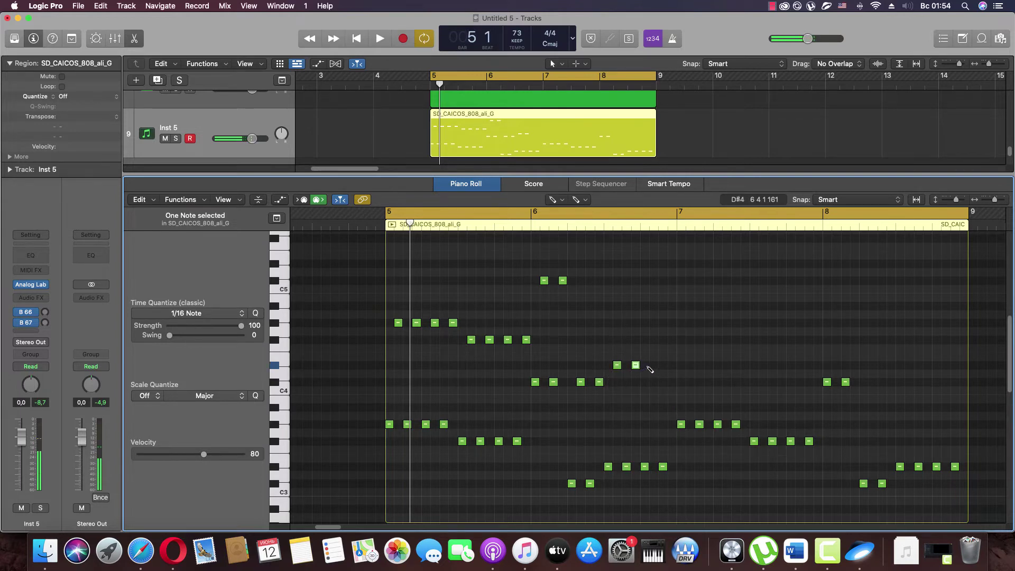
key(space)
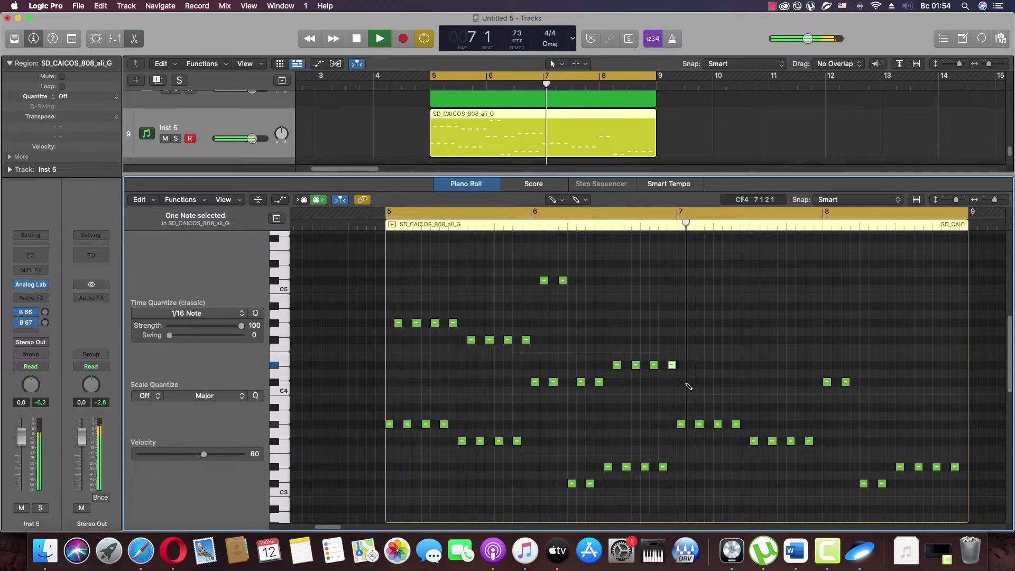
scroll(611, 396, down, 3)
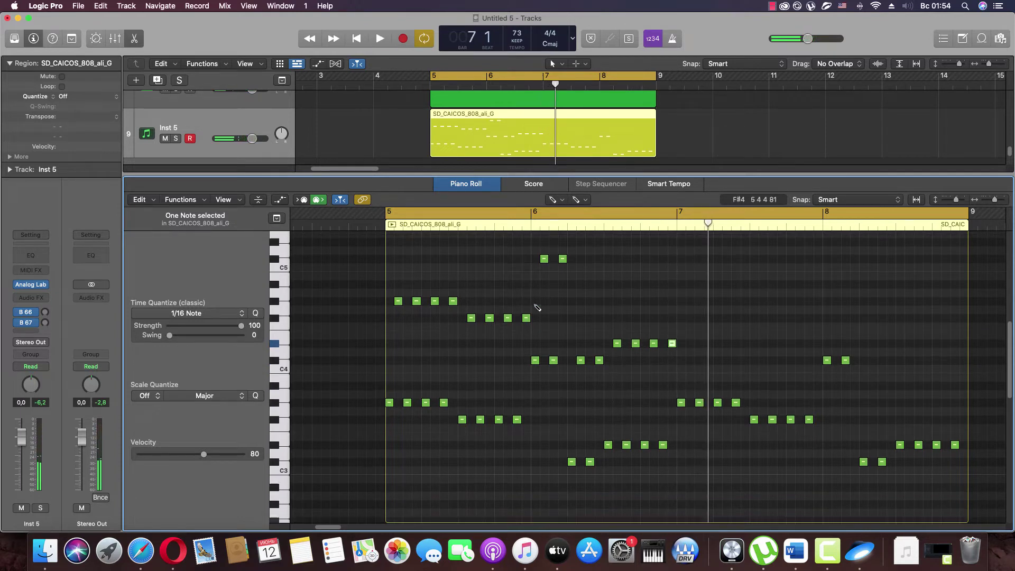
Step: Try moving the two C#5 notes in bar 6 down two octaves to C#3 and listen to them
drag(545, 261, 545, 462)
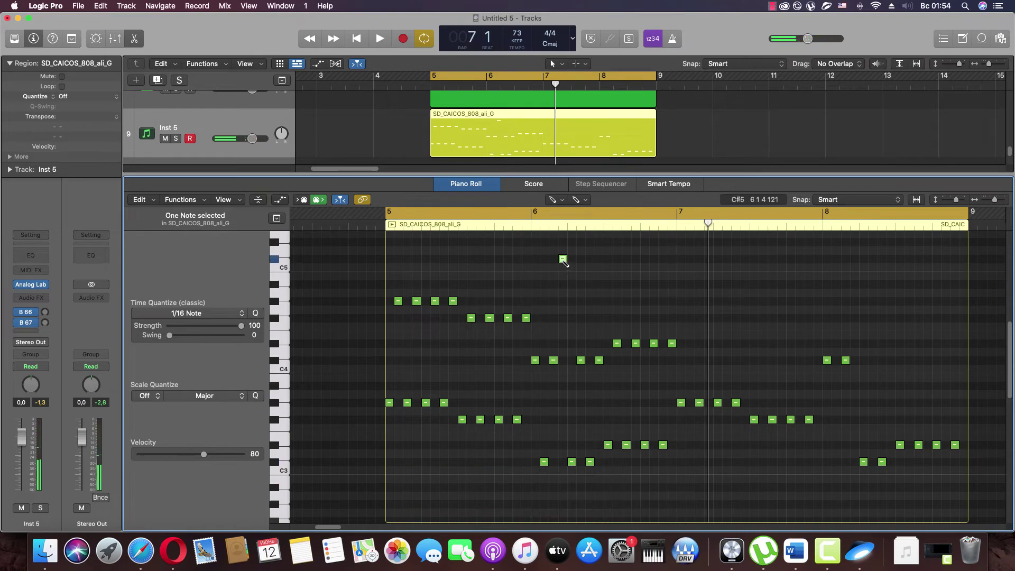
key(space)
drag(564, 263, 563, 465)
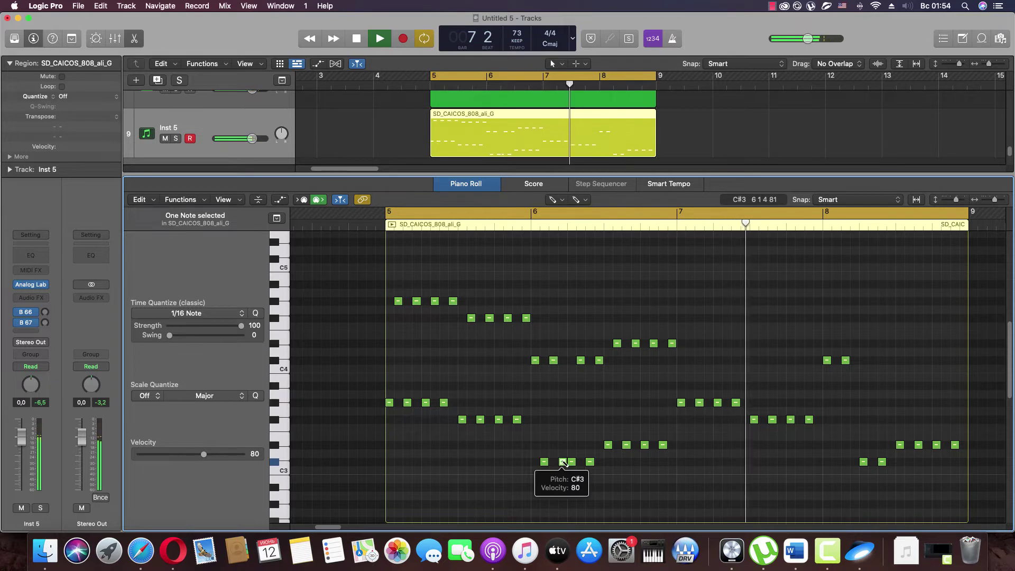
key(Return)
key(space)
Step: Move the two lowered notes in bar 6 back up to C#5, listening to the pattern after each move
drag(565, 463, 562, 260)
key(space)
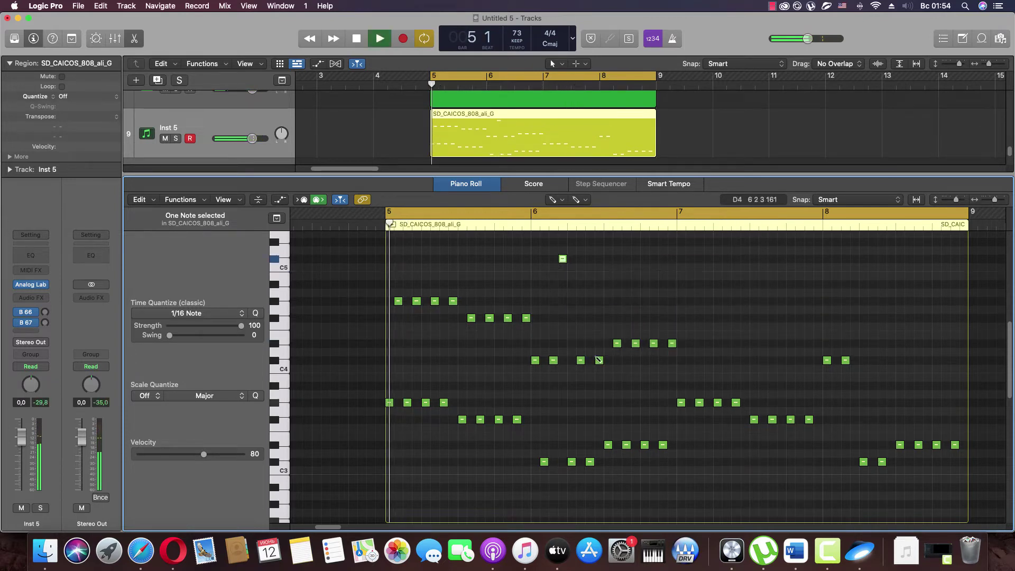
scroll(622, 376, up, 1)
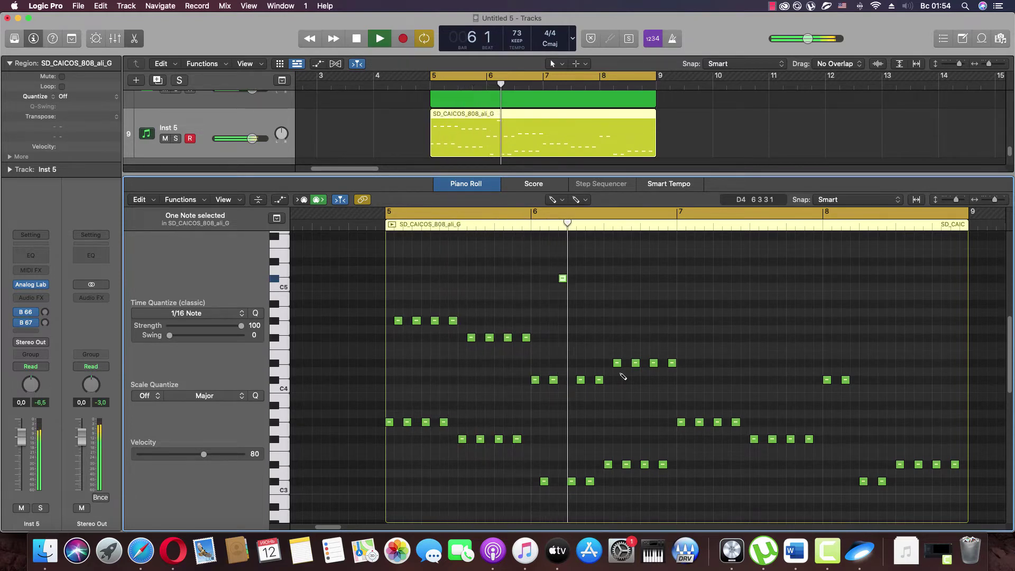
scroll(622, 376, down, 1)
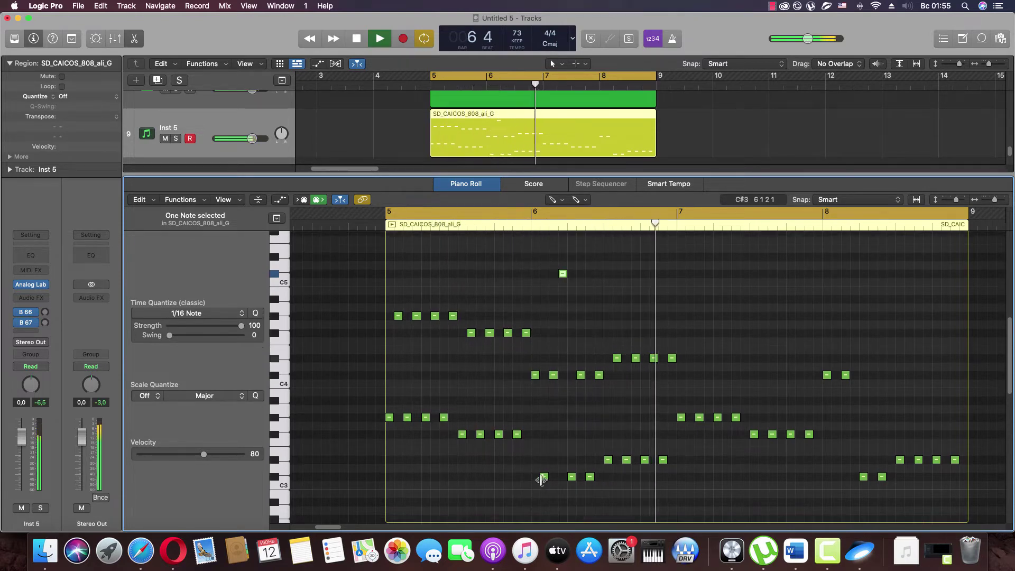
key(space)
drag(544, 476, 544, 274)
key(space)
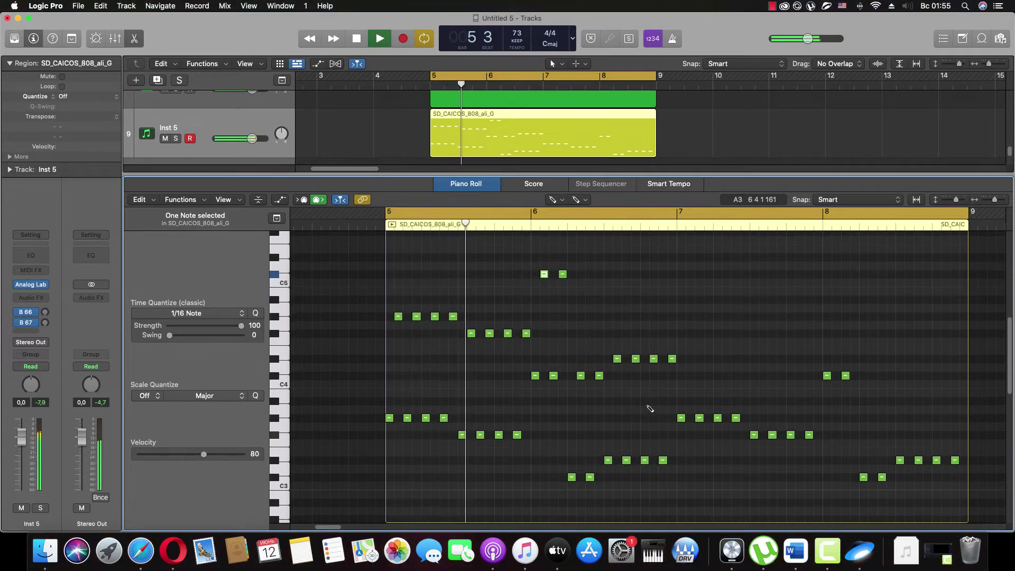
scroll(650, 409, up, 1)
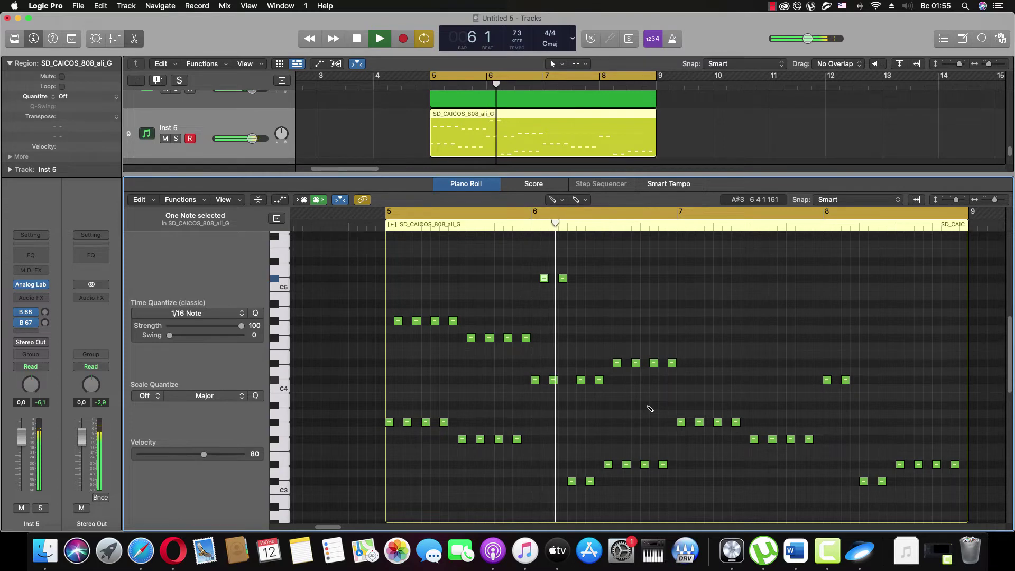
scroll(649, 409, up, 1)
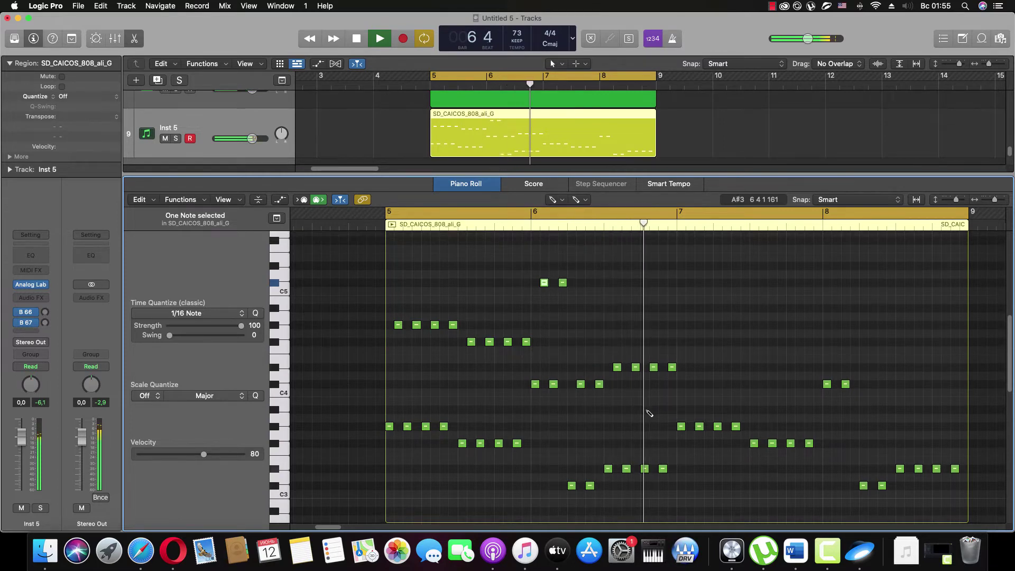
Step: Repeat the upper pattern in bars 7 and 8 with four G#4, four F#4, two C#5, two C#4 and four D#4 notes, and play it
key(space)
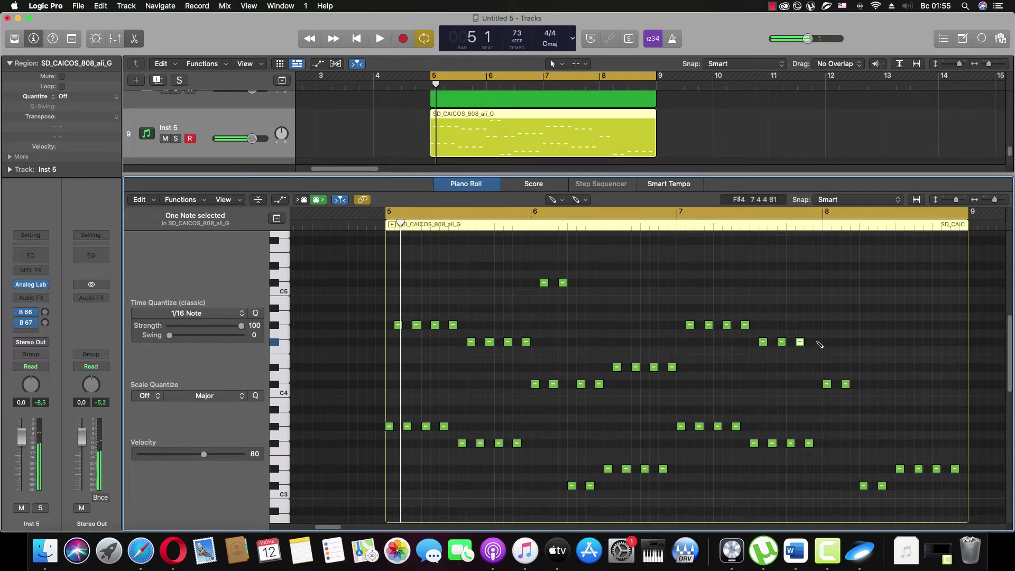
click(834, 282)
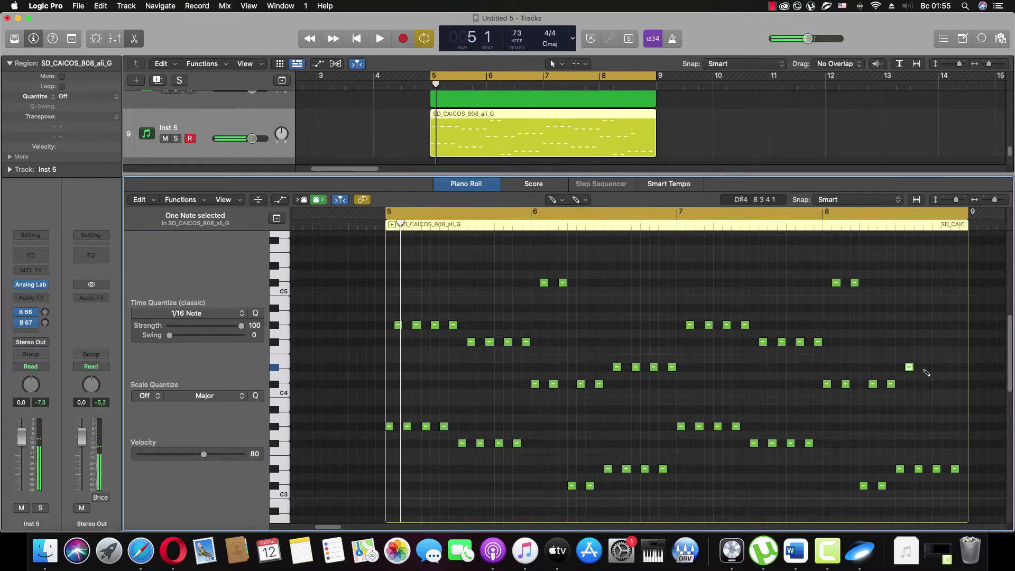
click(963, 367)
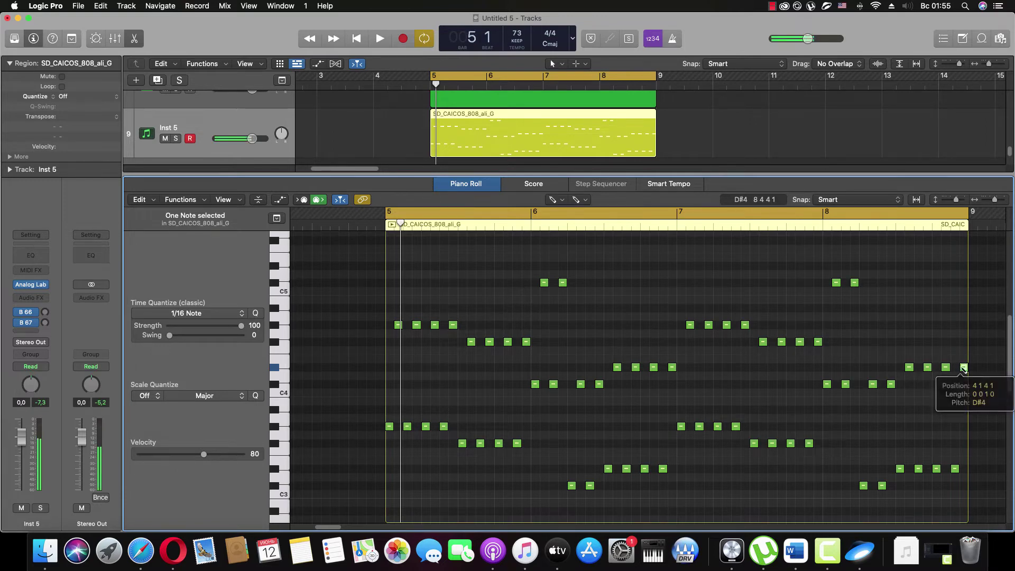
key(space)
scroll(873, 400, down, 1)
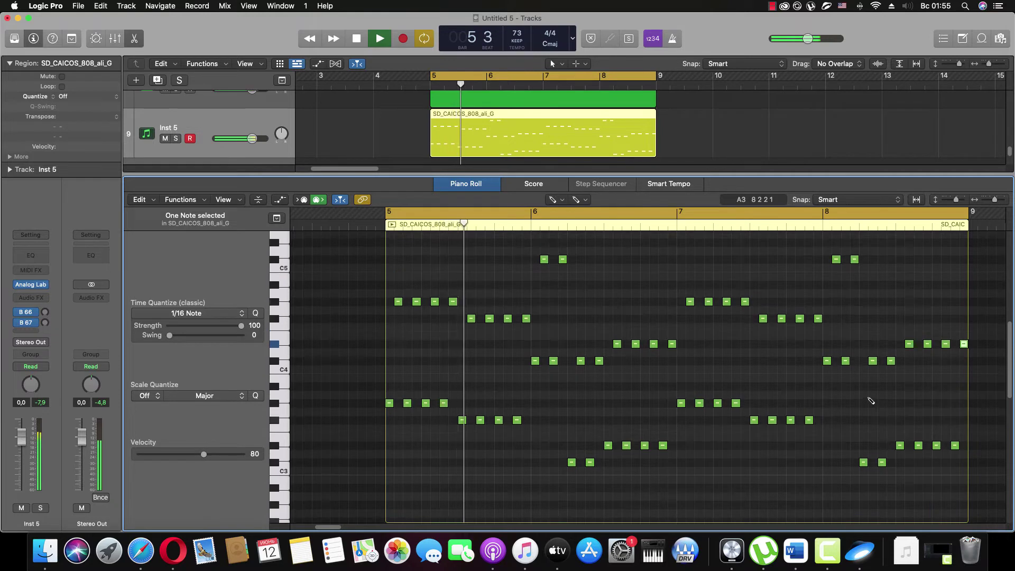
scroll(871, 401, up, 1)
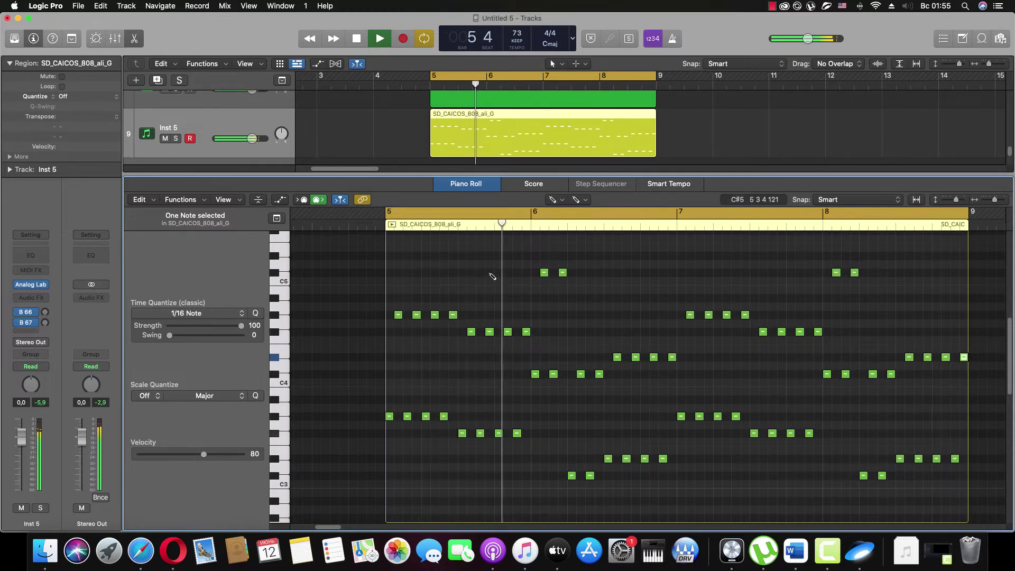
Step: Return to the full arrangement and compare the finished Inst 5 pattern with the soloed [music] track
key(e)
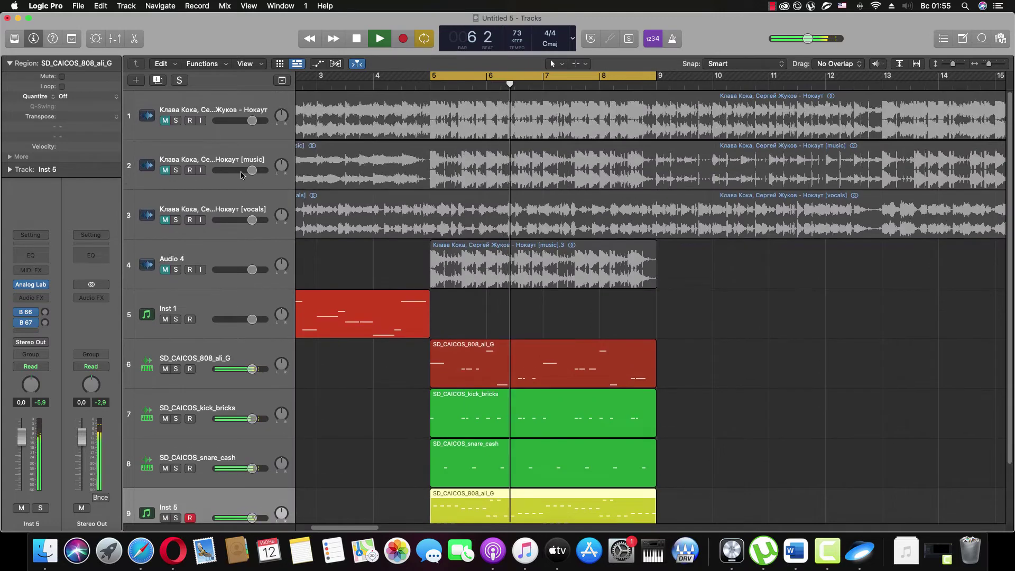
key(space)
key(space)
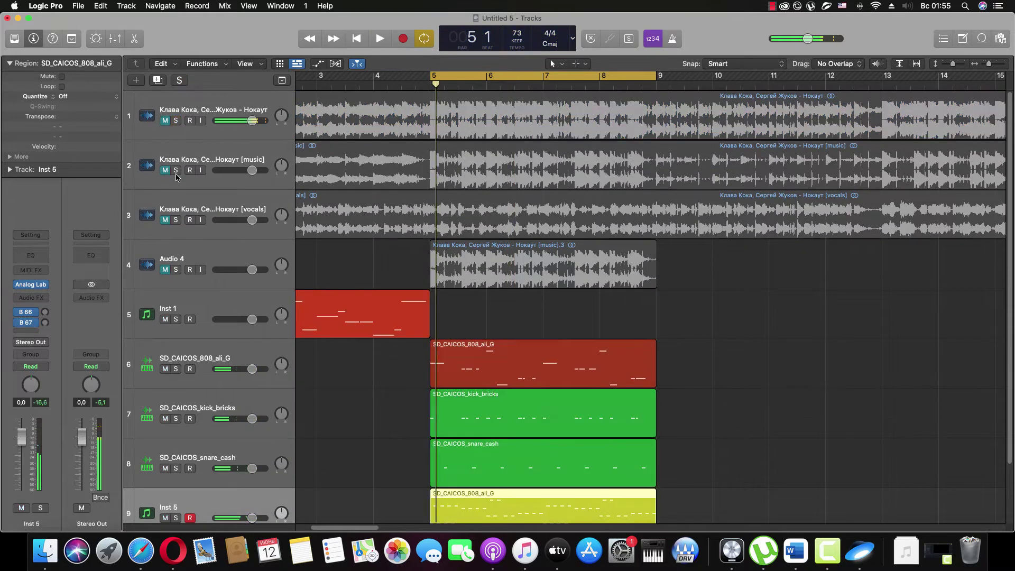
click(176, 175)
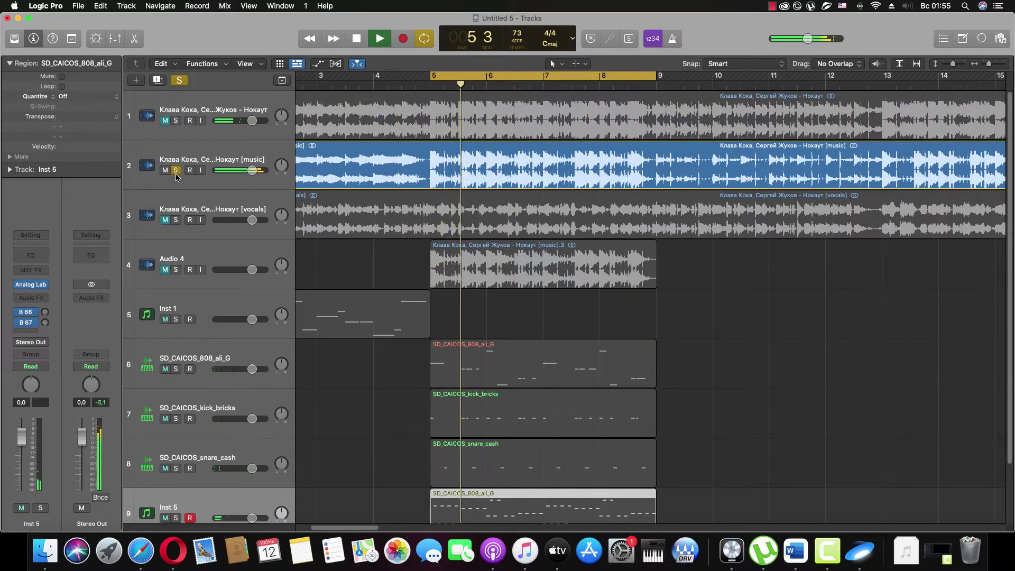
scroll(437, 355, down, 3)
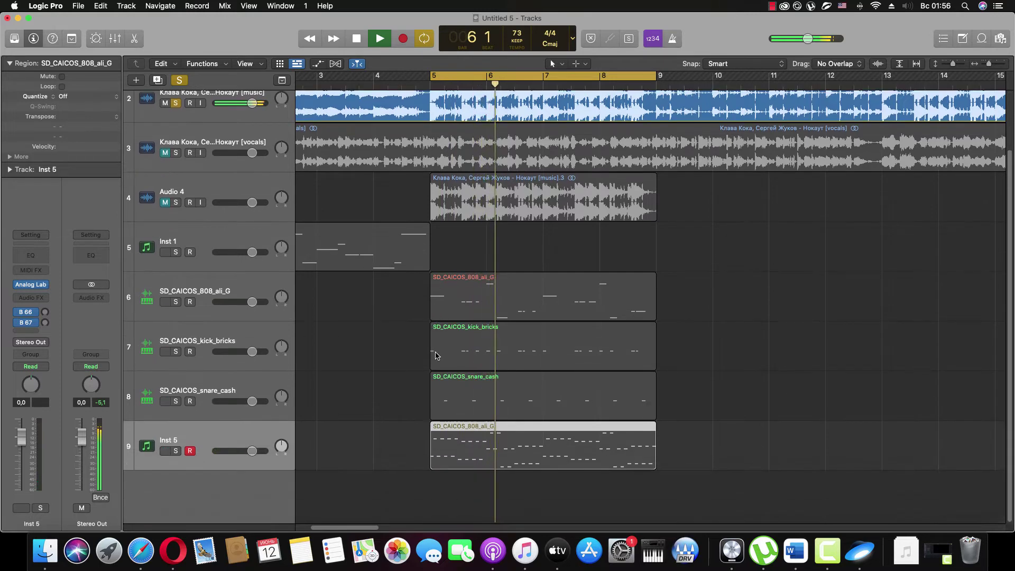
Step: Compare Inst 5 with the soloed [music] track, with the Inst 5 region open in the Piano Roll
key(space)
key(space)
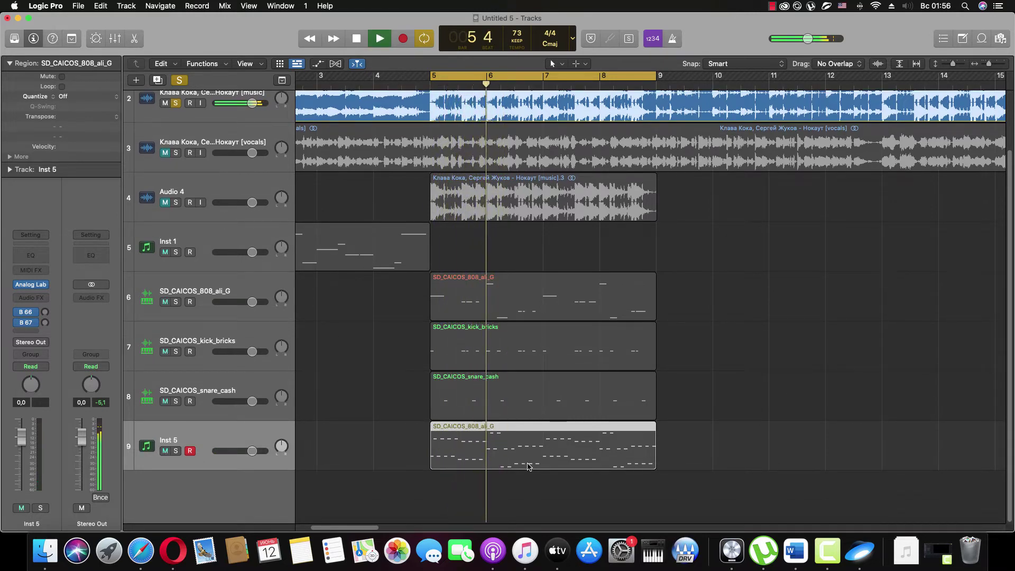
double_click(528, 467)
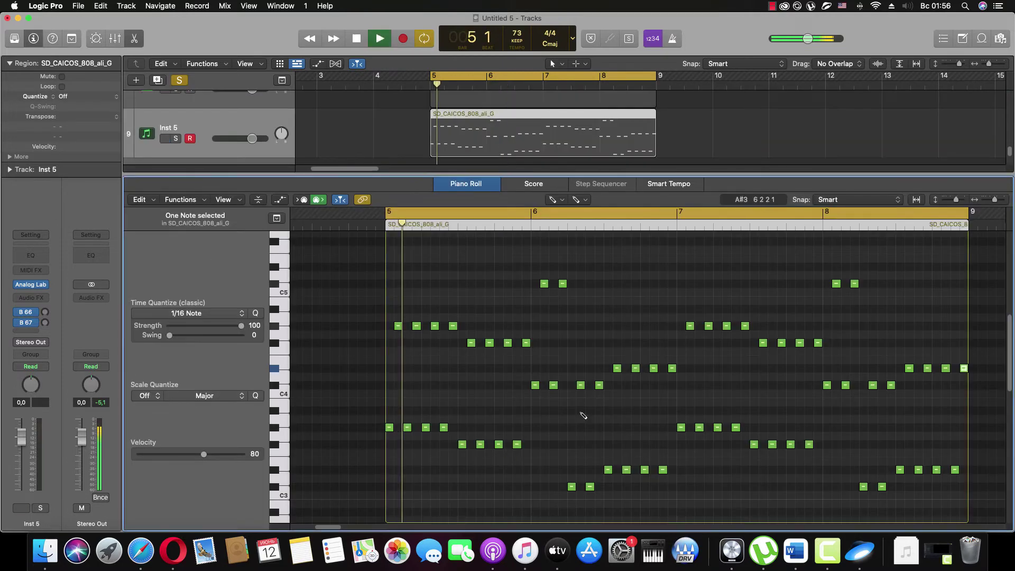
scroll(584, 417, down, 2)
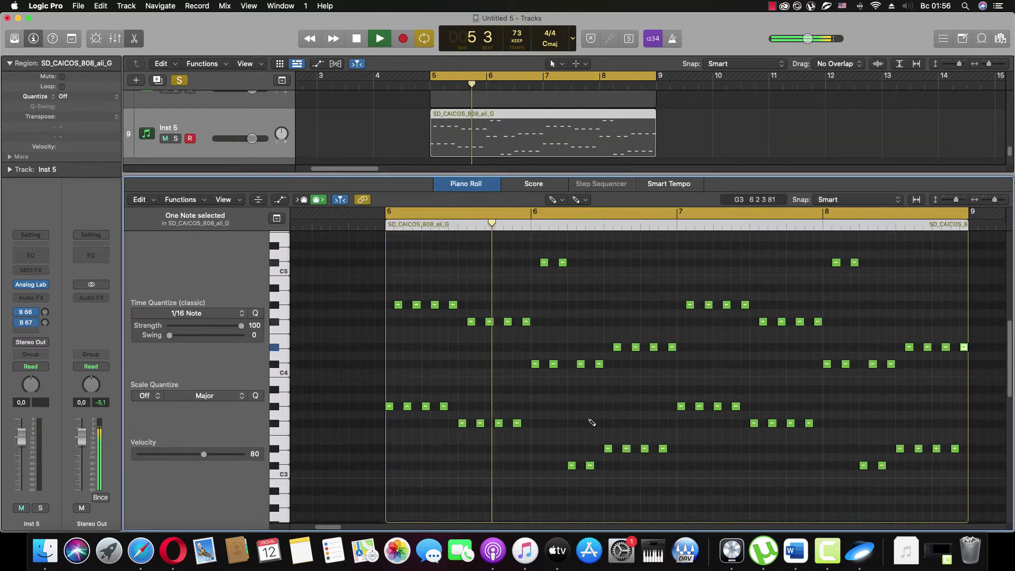
scroll(576, 426, up, 2)
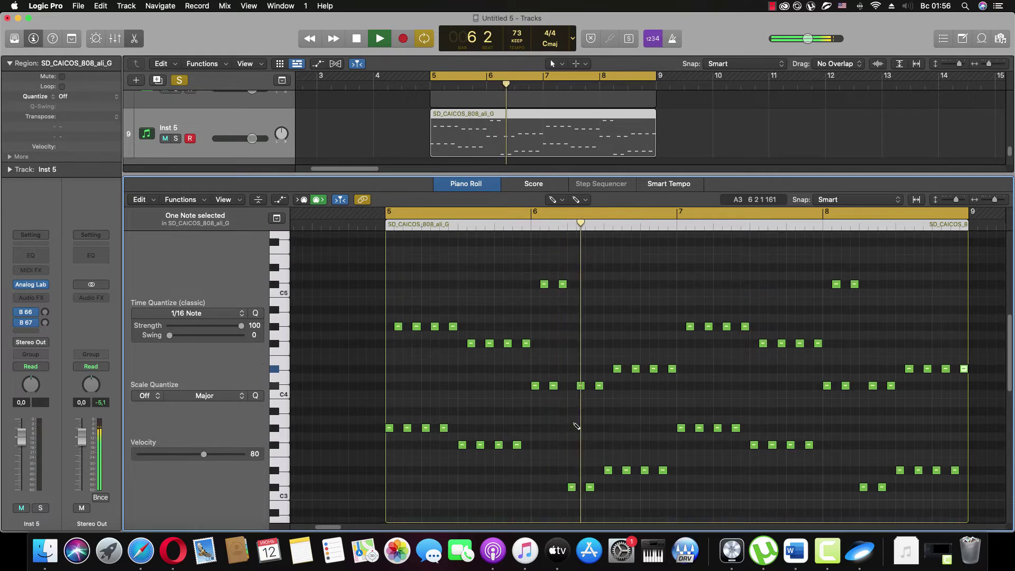
Step: Stop playback and switch the Piano Roll's editing tool from Pencil to Pointer
key(space)
scroll(575, 425, up, 1)
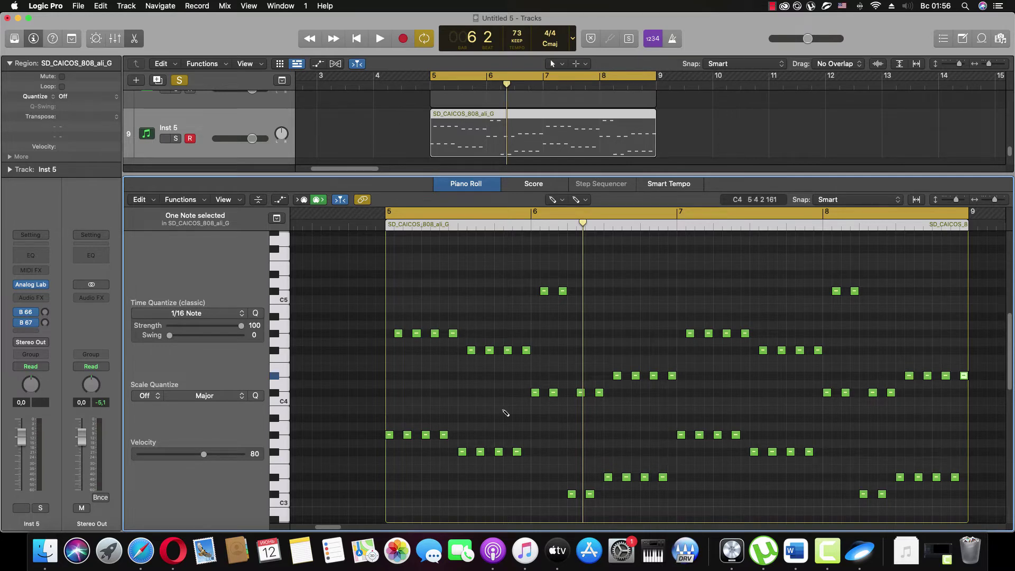
click(552, 199)
click(573, 227)
Step: Try raising the last two F#4 notes of bar 5 to F#5, listen with Inst 5 soloed, and undo the move
scroll(556, 372, up, 2)
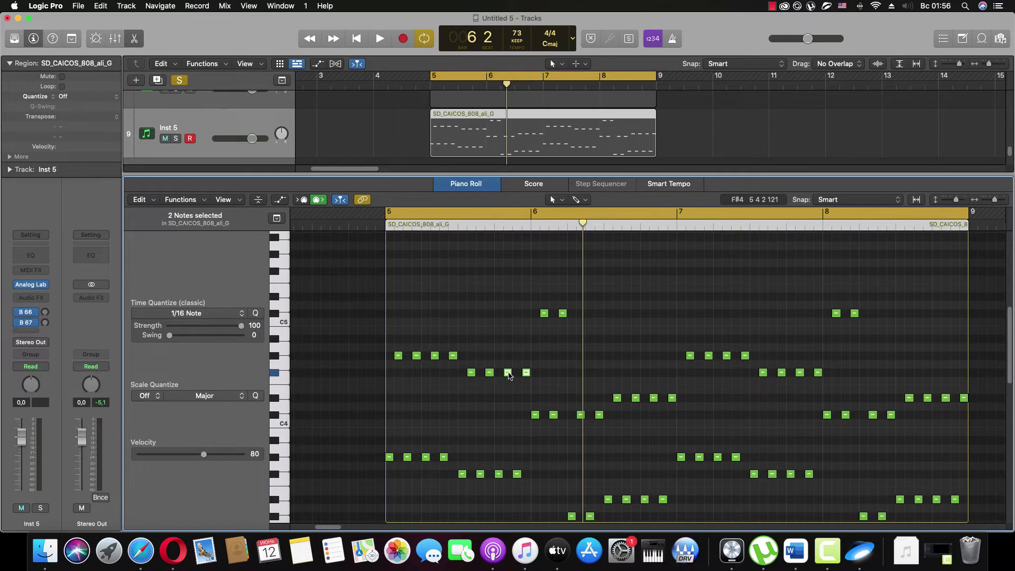
drag(509, 374, 509, 273)
key(space)
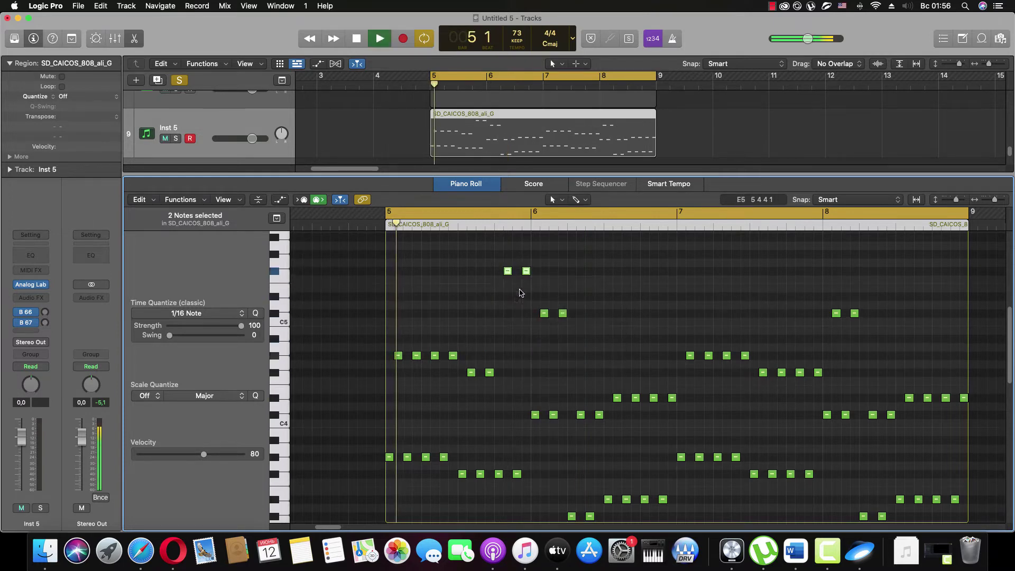
click(176, 139)
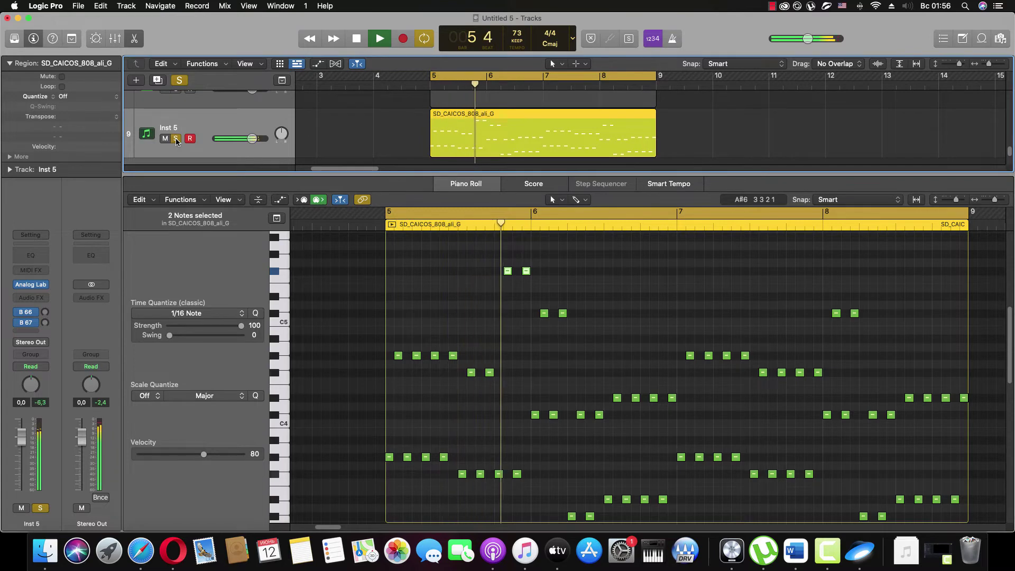
click(176, 139)
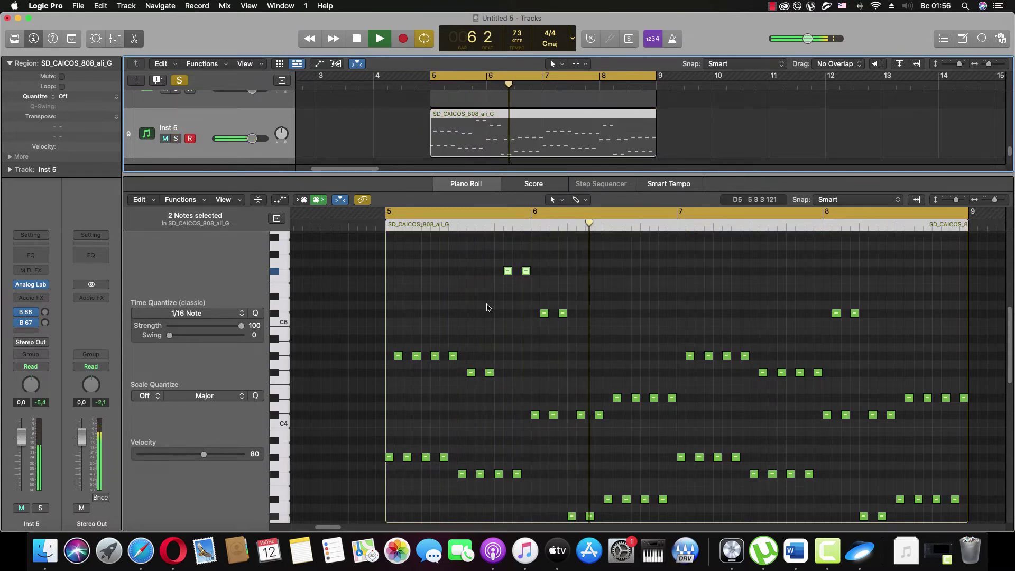
scroll(594, 368, down, 4)
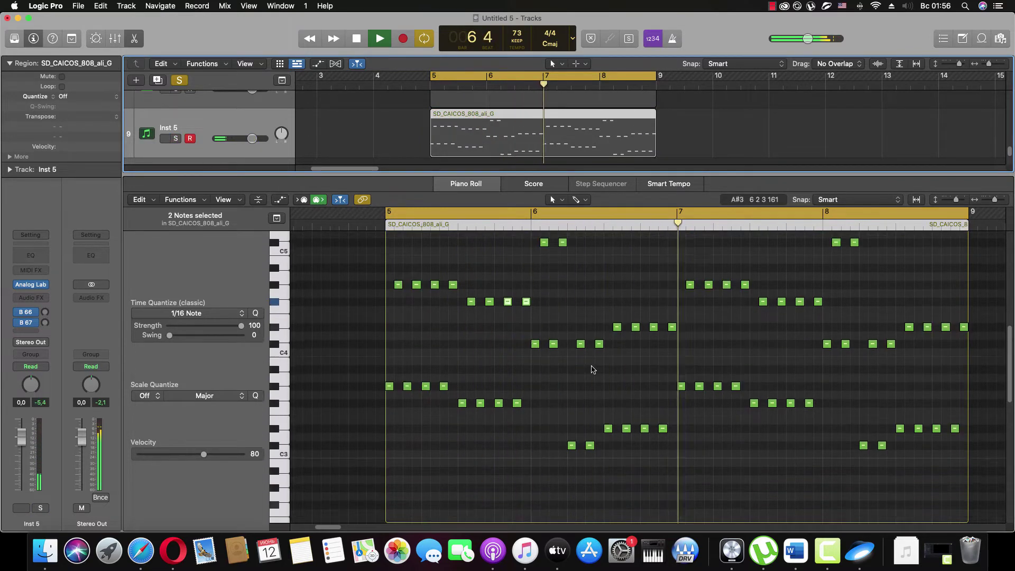
Step: Compare the Inst 5 pattern with the original by muting and unmuting Inst 5 during playback
key(ctrl+m)
scroll(592, 354, up, 2)
click(577, 333)
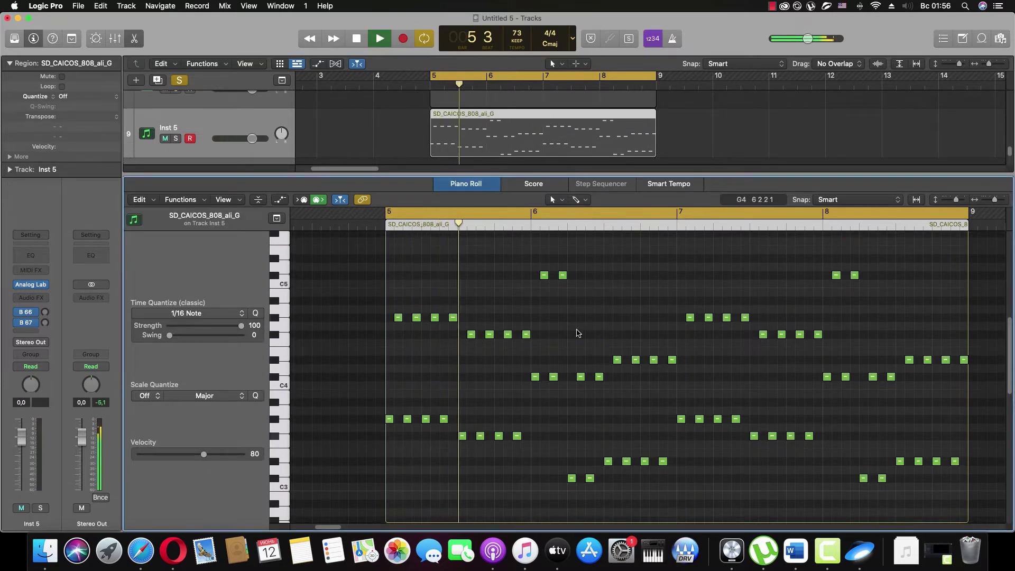
key(ctrl+m)
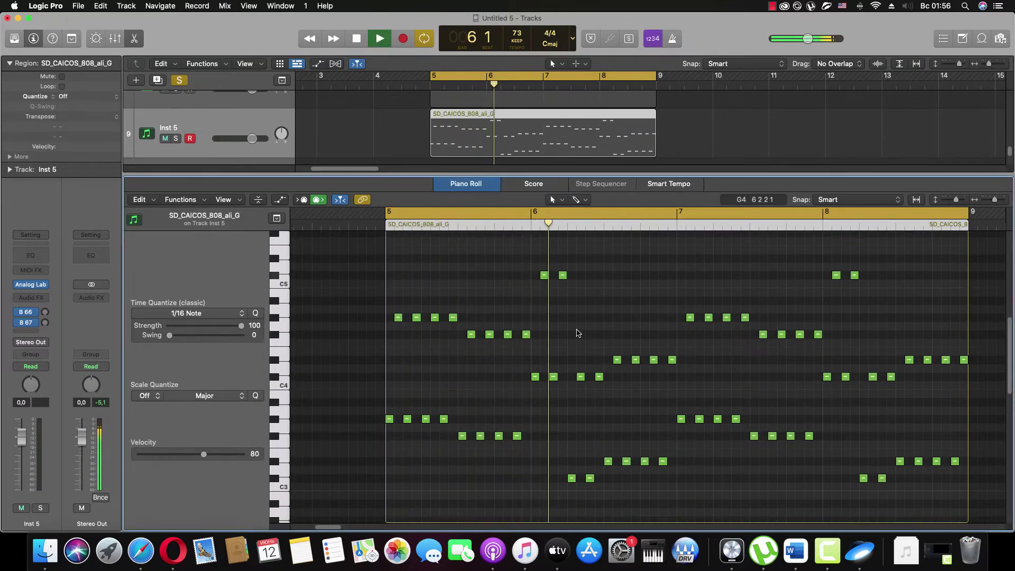
key(ctrl+m)
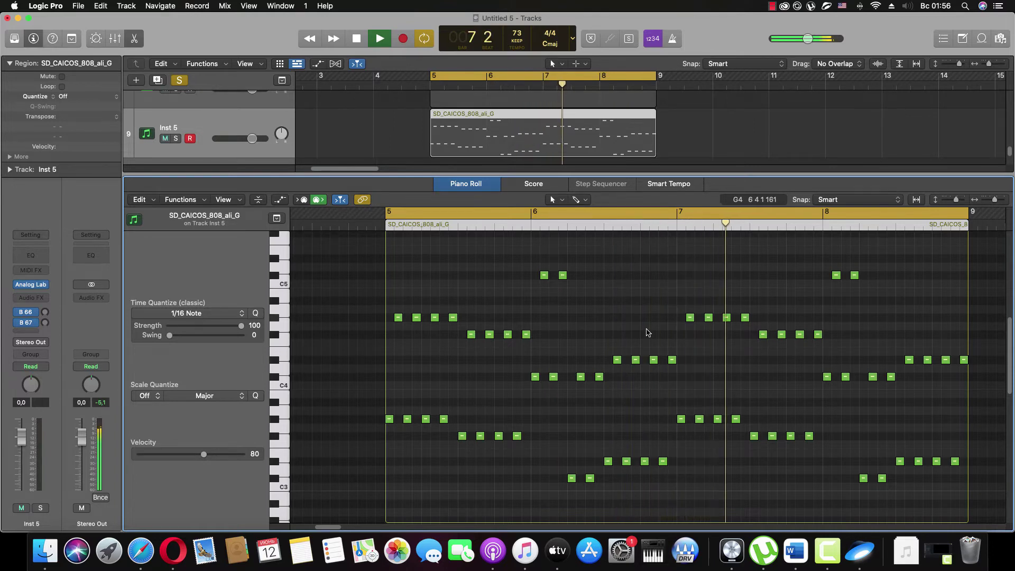
key(ctrl+m)
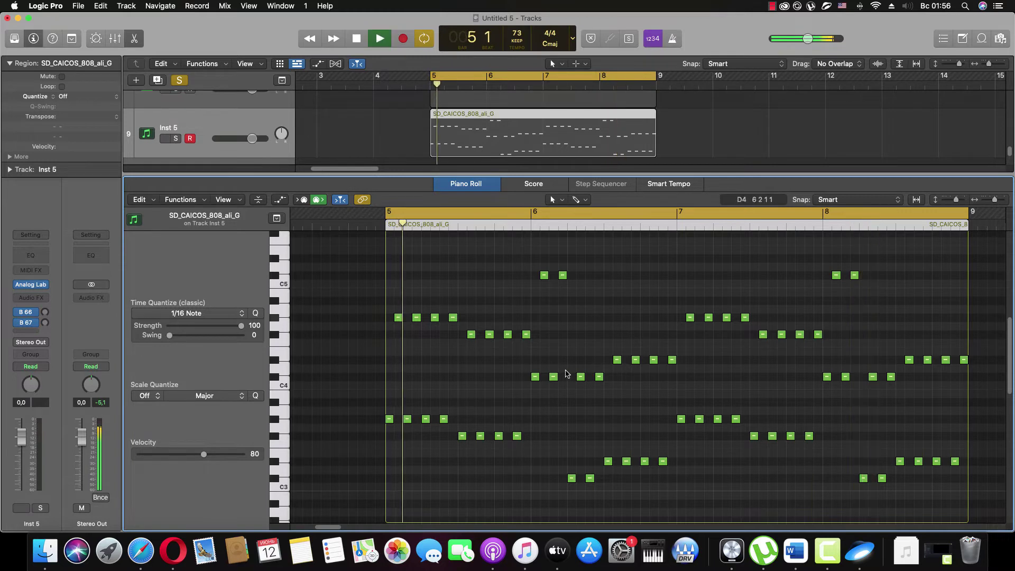
key(ctrl+m)
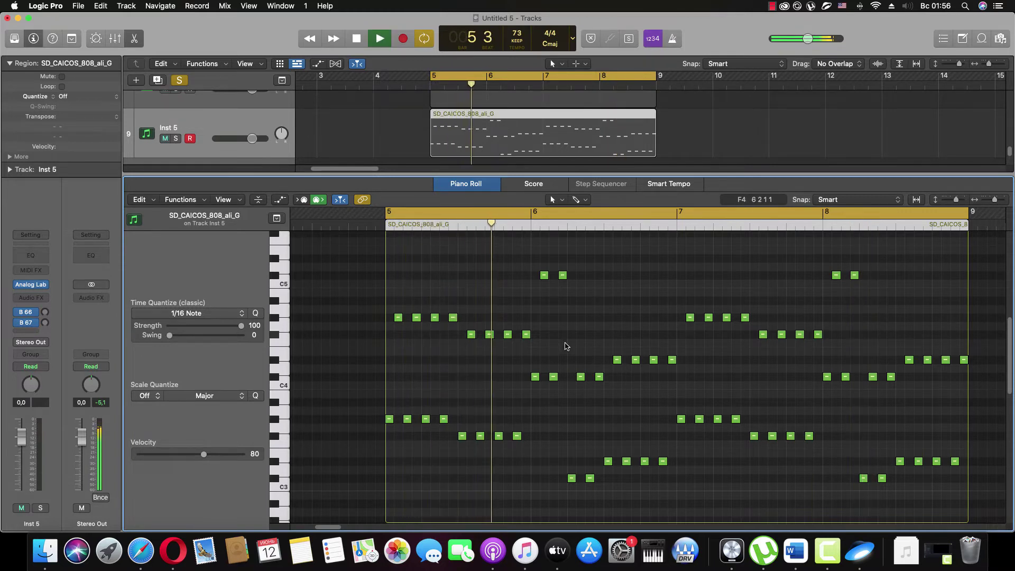
key(space)
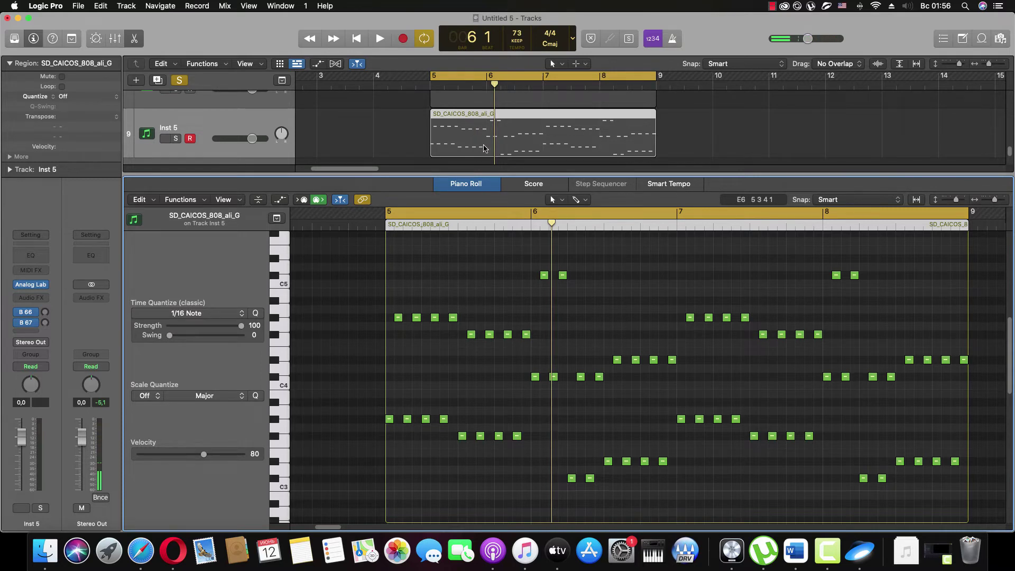
Step: Open the SD_CAICOS_808_ali_G bass region in the Piano Roll and compare its notes with the original during playback
scroll(484, 148, up, 3)
click(134, 38)
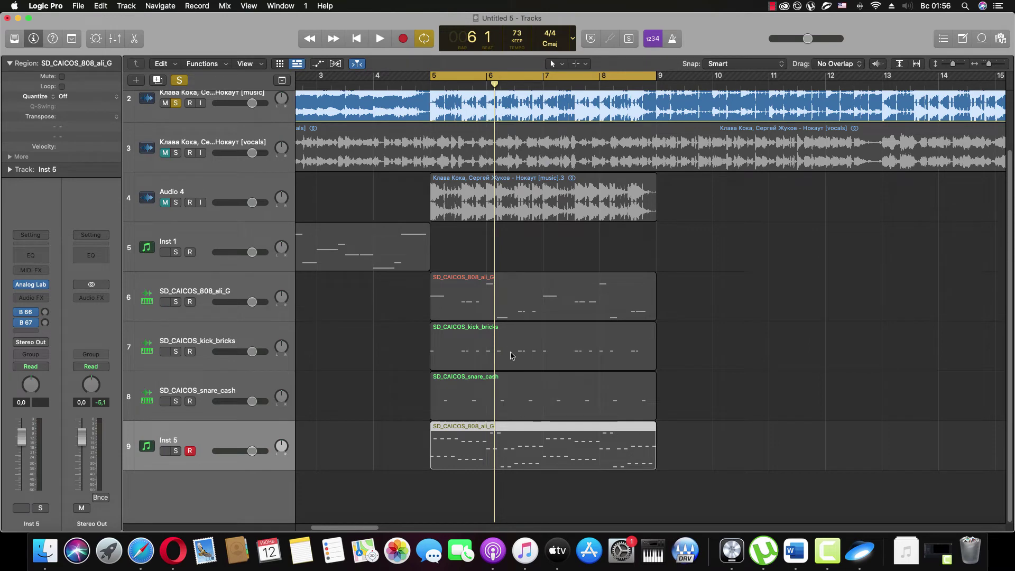
double_click(499, 302)
key(space)
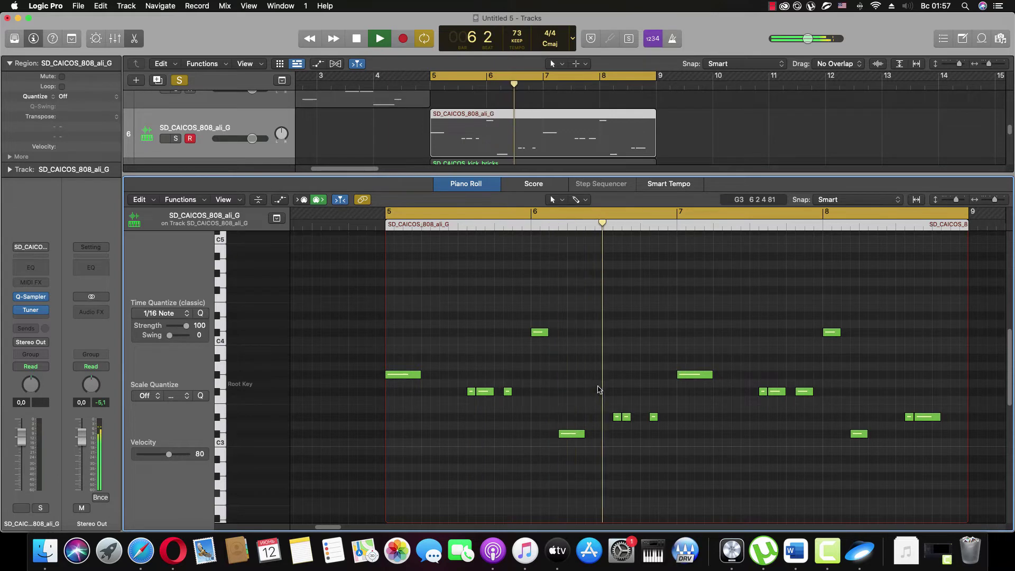
key(space)
key(space)
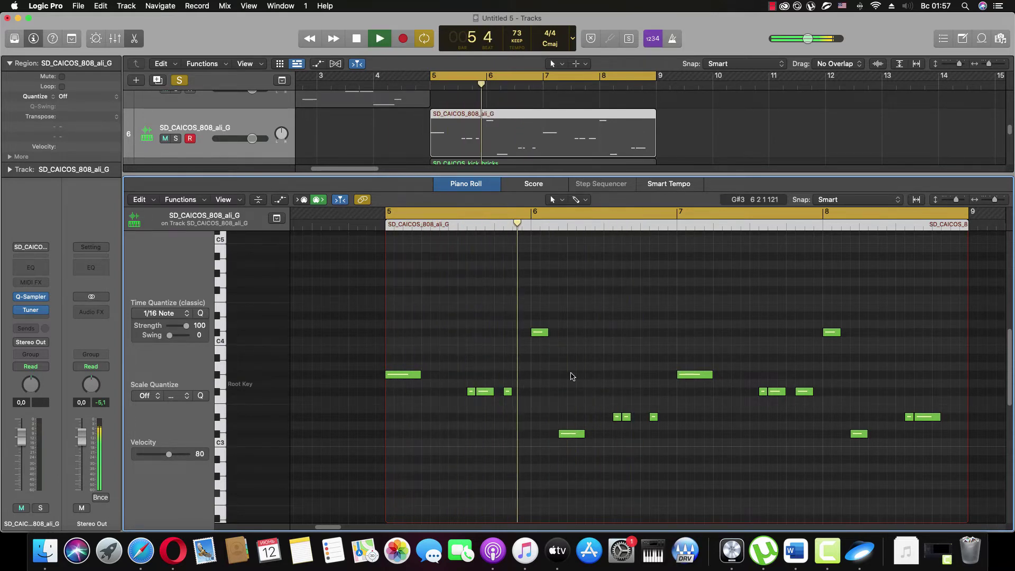
key(space)
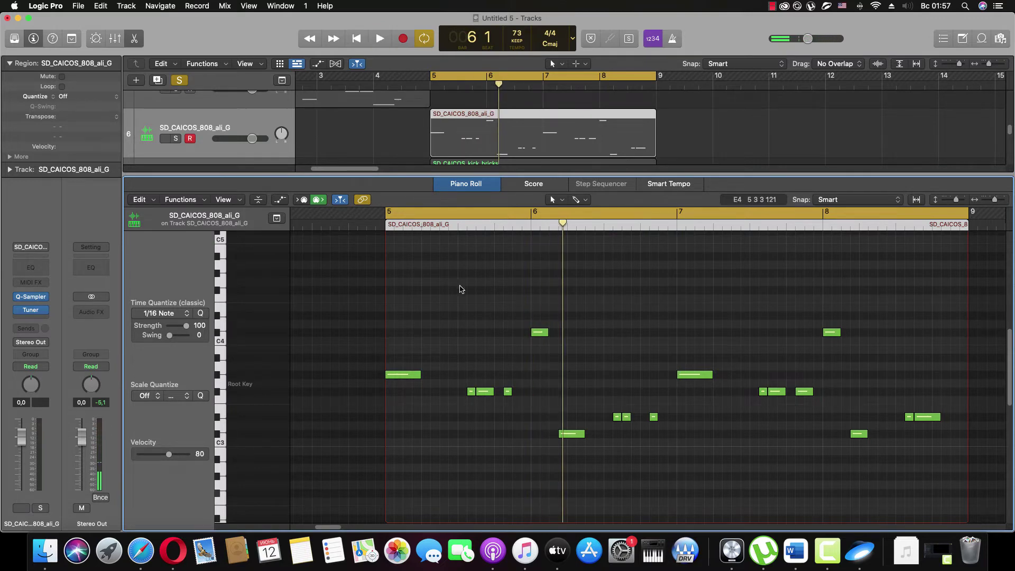
Step: Return to the Inst 5 notes and listen to the original through bar 6 while following the pattern
scroll(473, 148, down, 5)
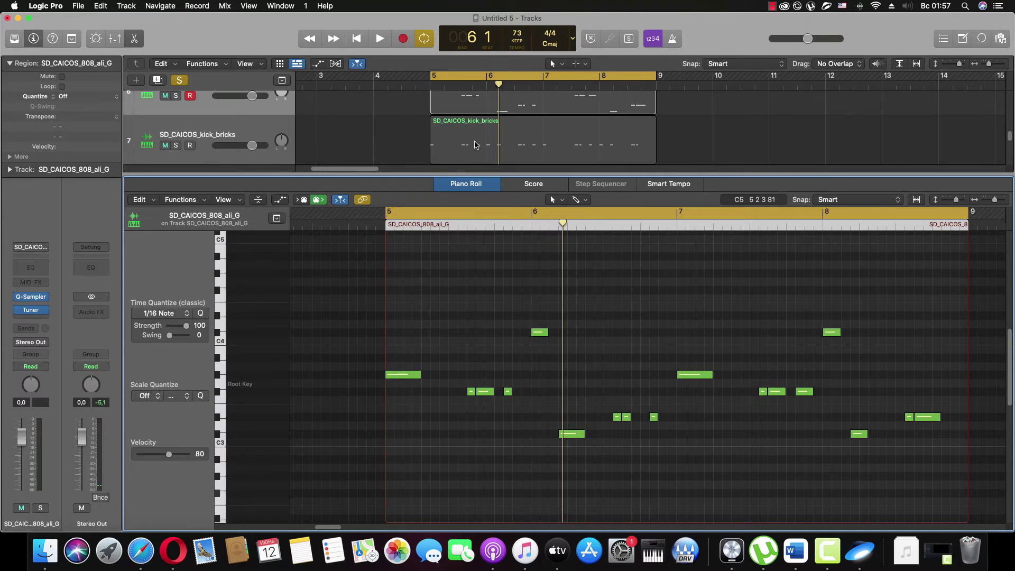
click(473, 148)
key(space)
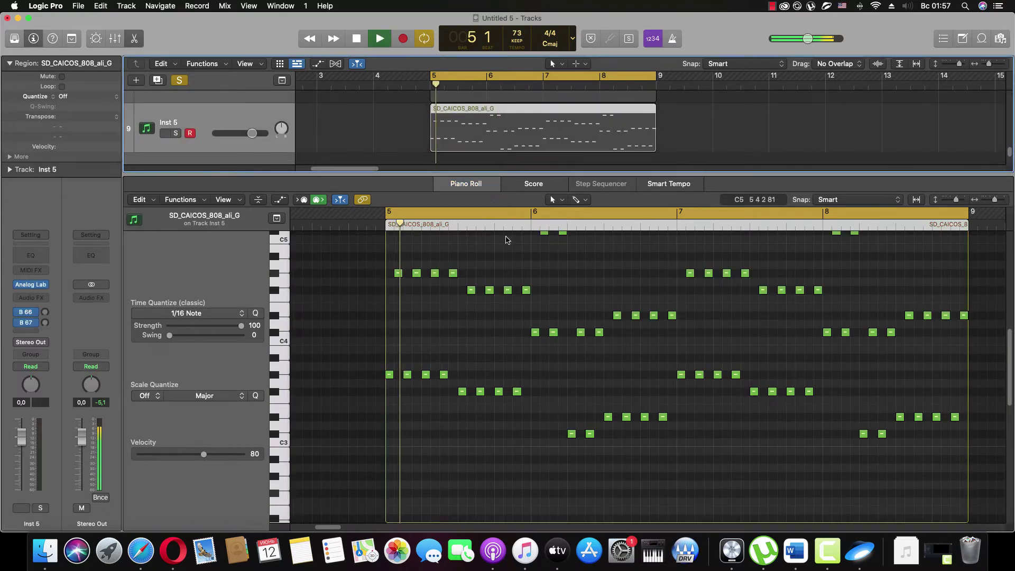
scroll(569, 390, up, 3)
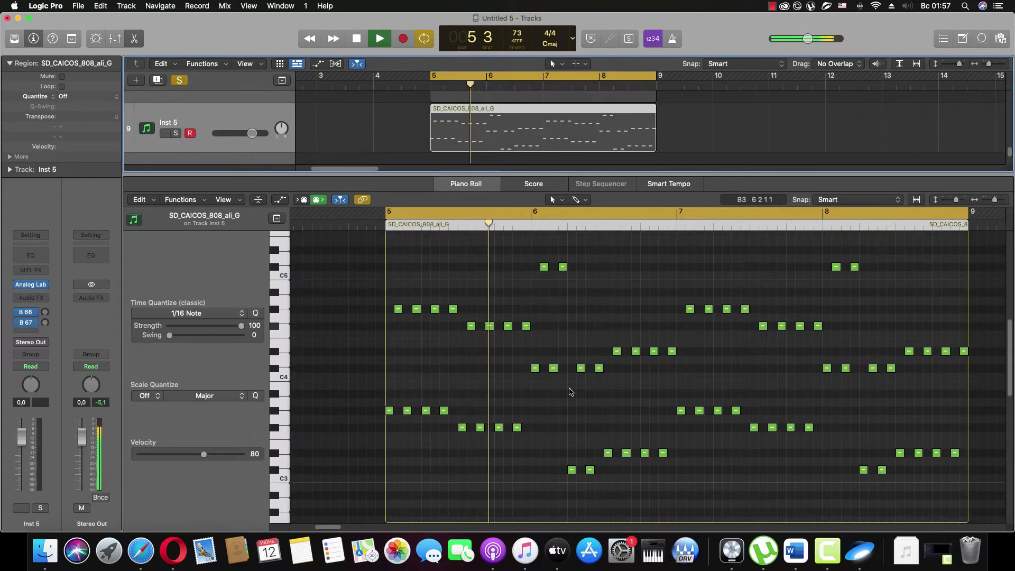
scroll(571, 392, up, 1)
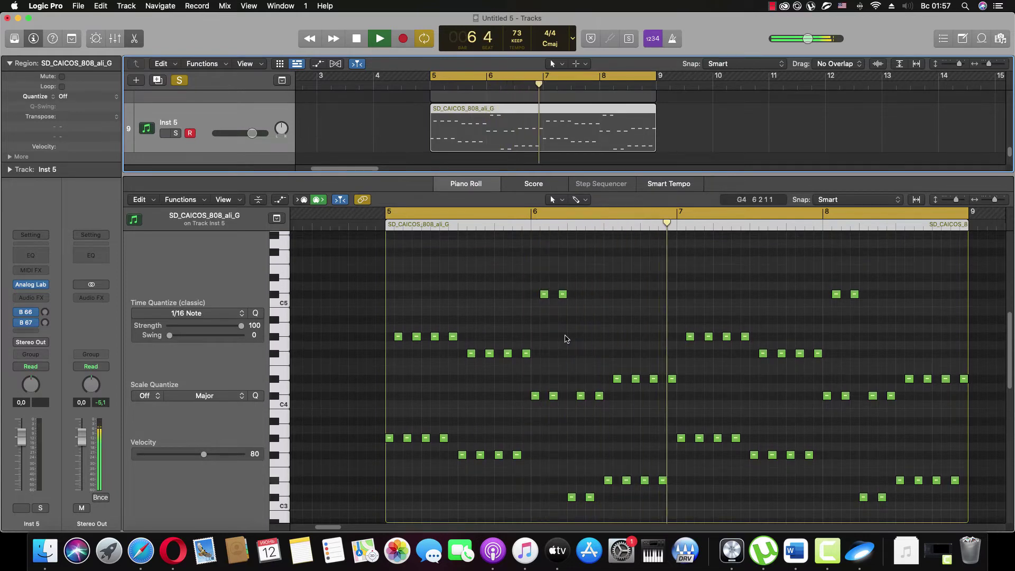
key(space)
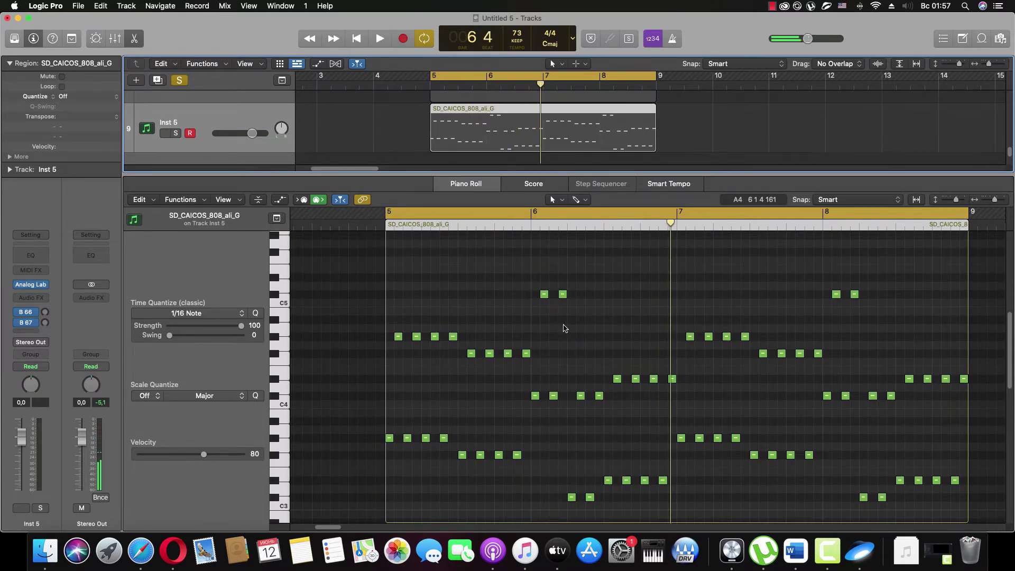
Step: Rework beat 4 of bar 5: move in bar 6's two C#5 notes, raise the last two F#3 notes to C#4, and delete the last two F#4 notes
drag(565, 307, 498, 297)
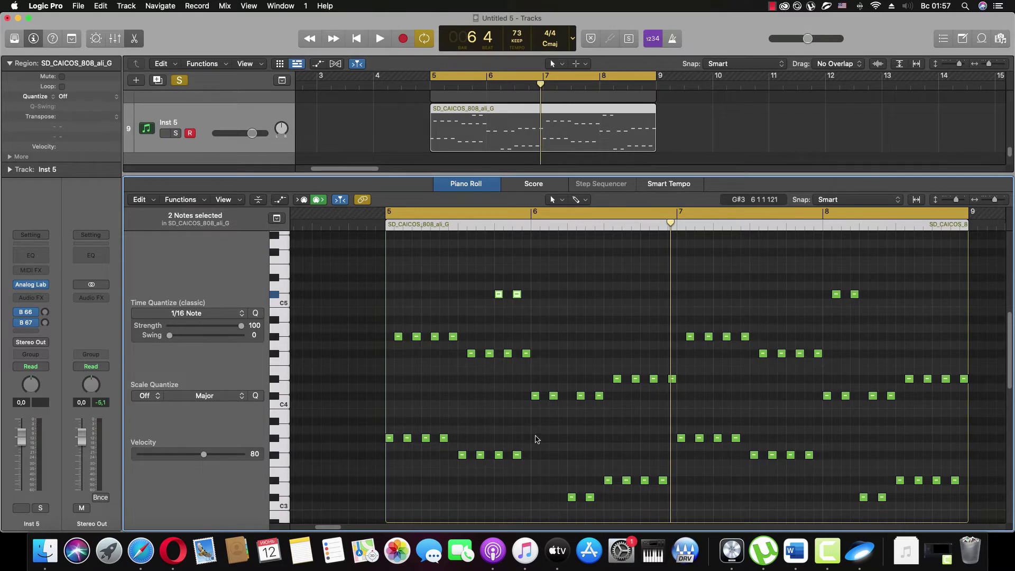
scroll(536, 439, down, 3)
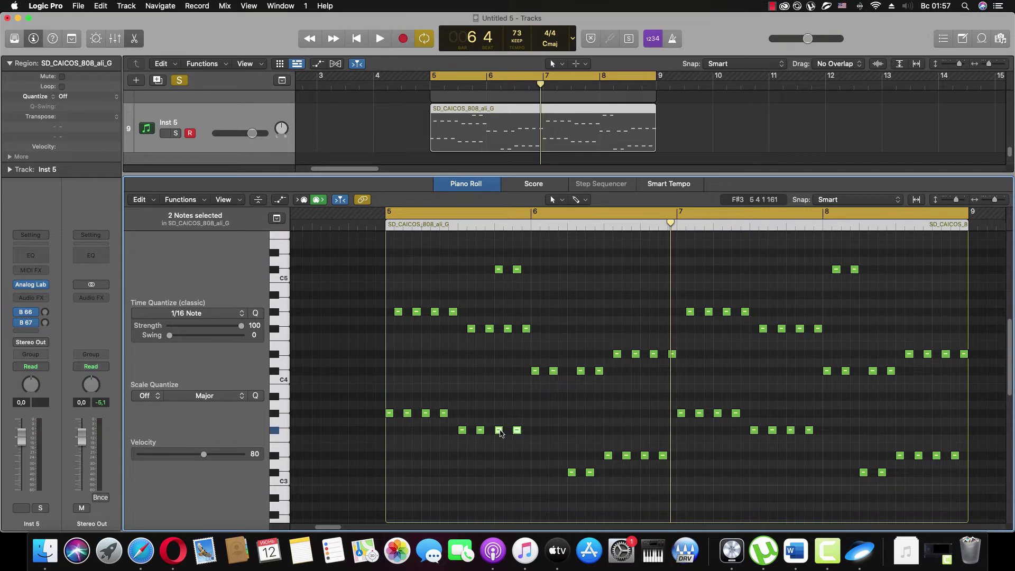
drag(500, 431, 499, 374)
click(526, 348)
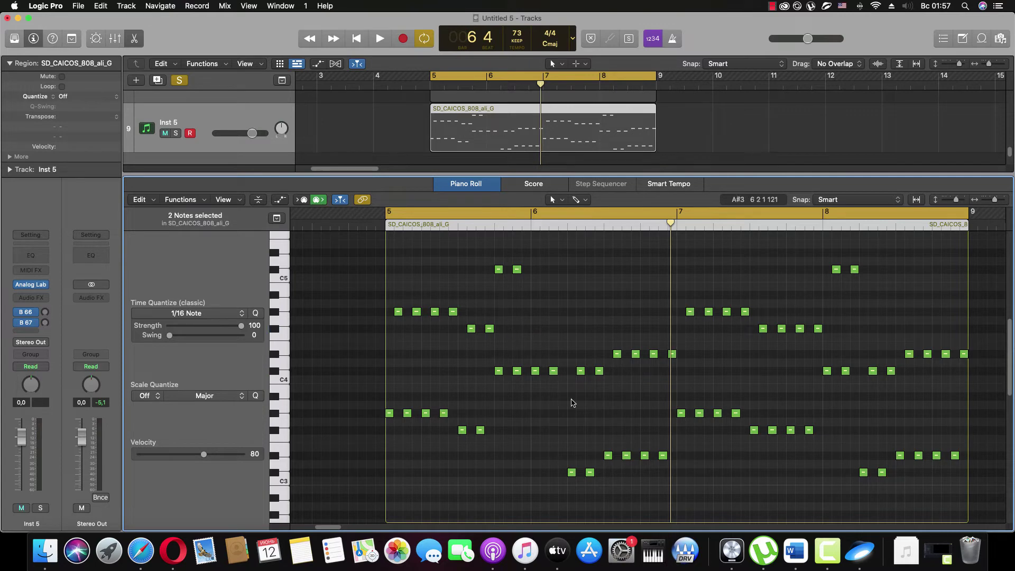
Step: Play Inst 5 soloed and shift the two C#5 notes in bar 5 one sixteenth later
key(space)
click(176, 133)
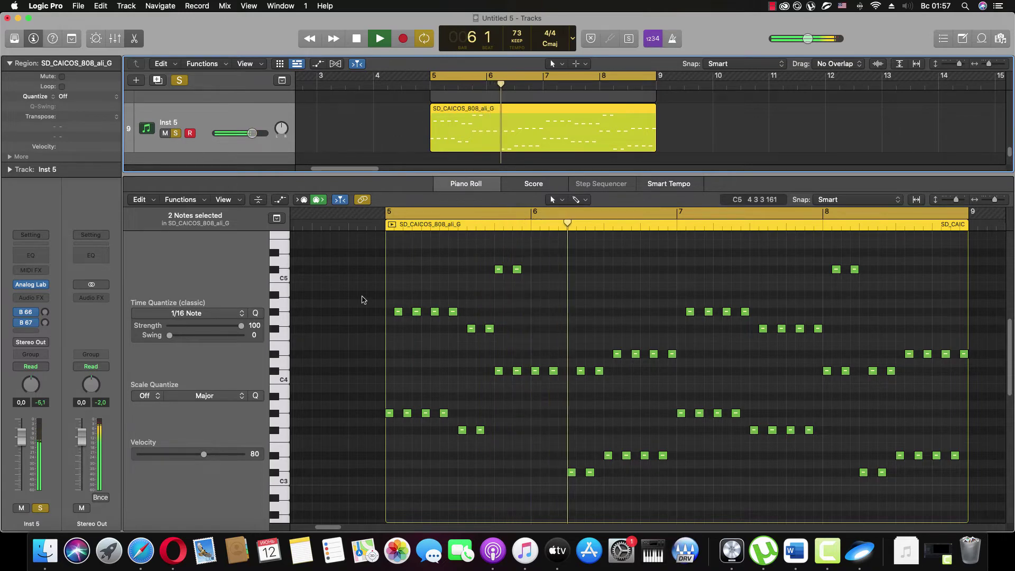
key(space)
drag(498, 270, 507, 274)
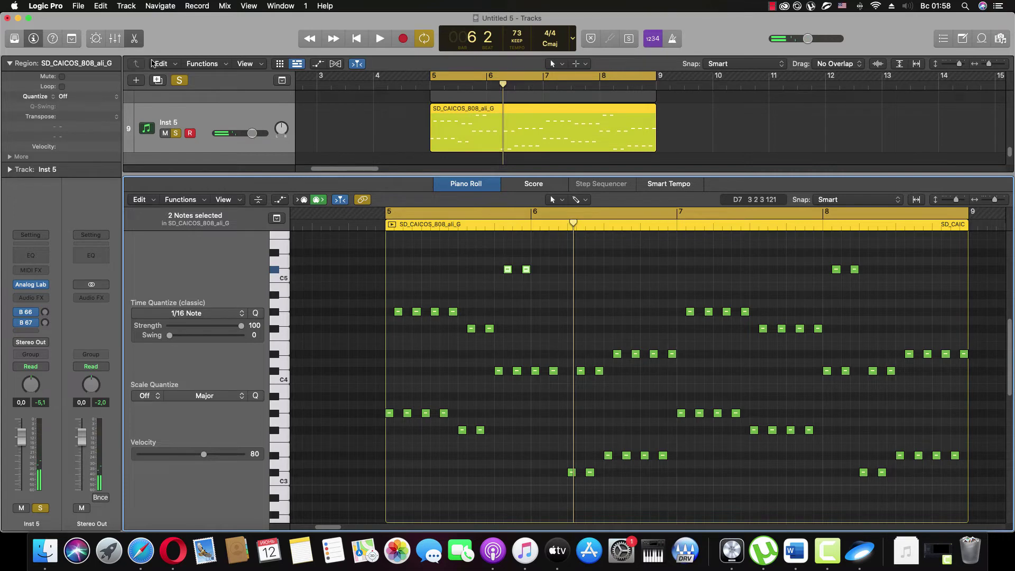
Step: Unsolo the [music] track and play the edited Inst 5 pattern on its own from the Piano Roll
key(e)
click(176, 170)
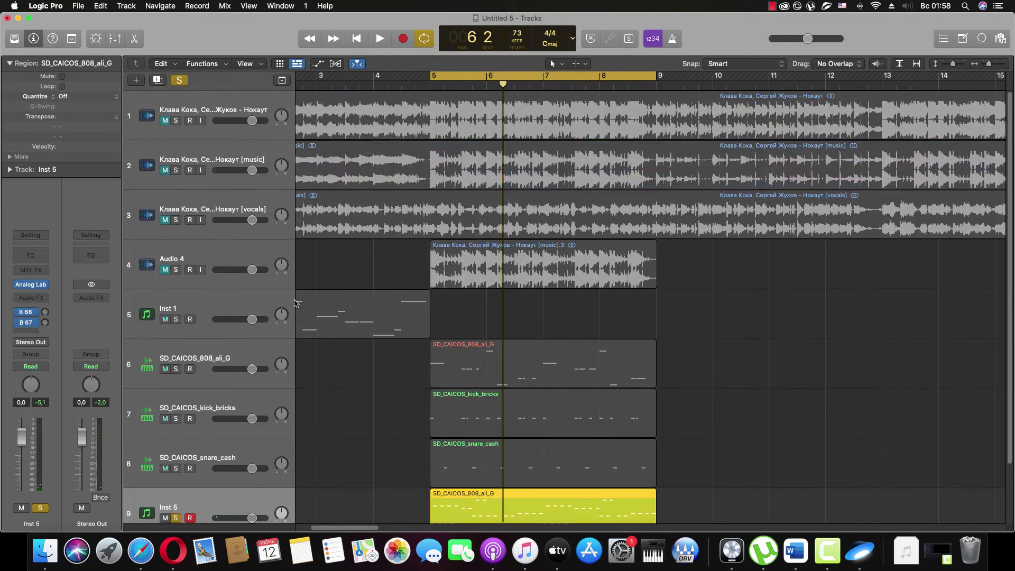
scroll(479, 426, down, 1)
key(e)
key(space)
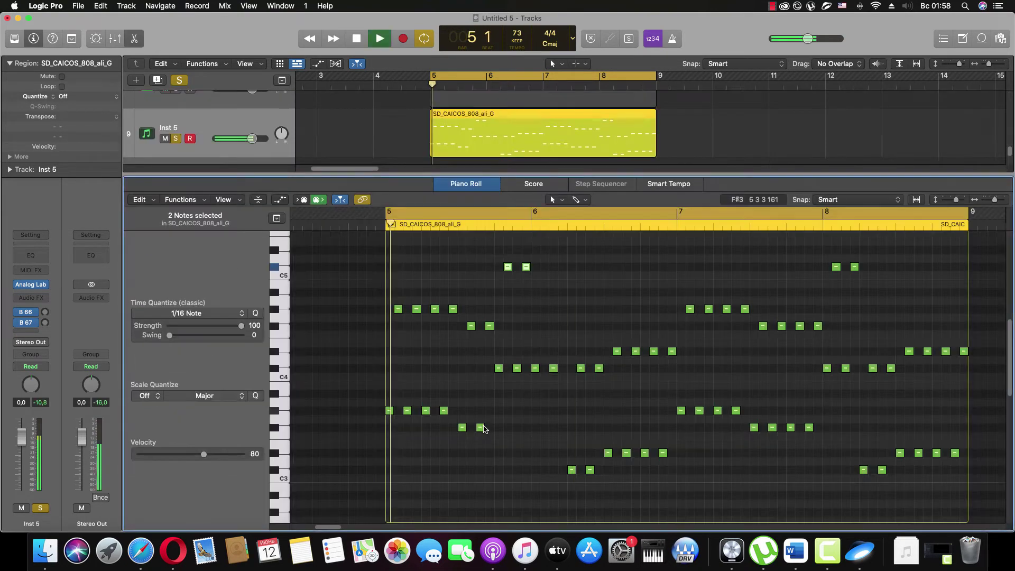
Step: Stop playback and copy bar 6's two C#3 notes to the second and fourth sixteenths of that bar
click(525, 432)
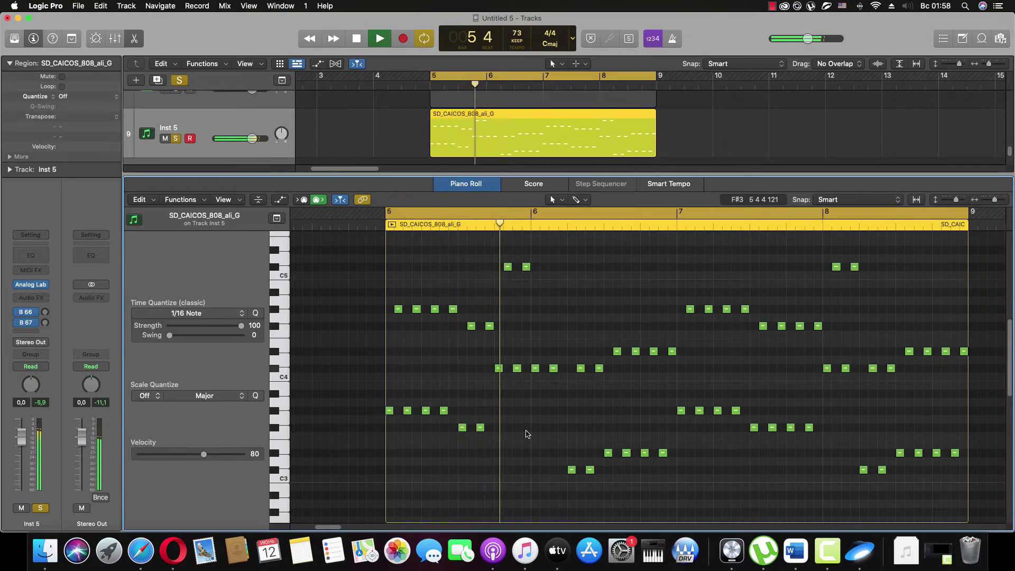
key(space)
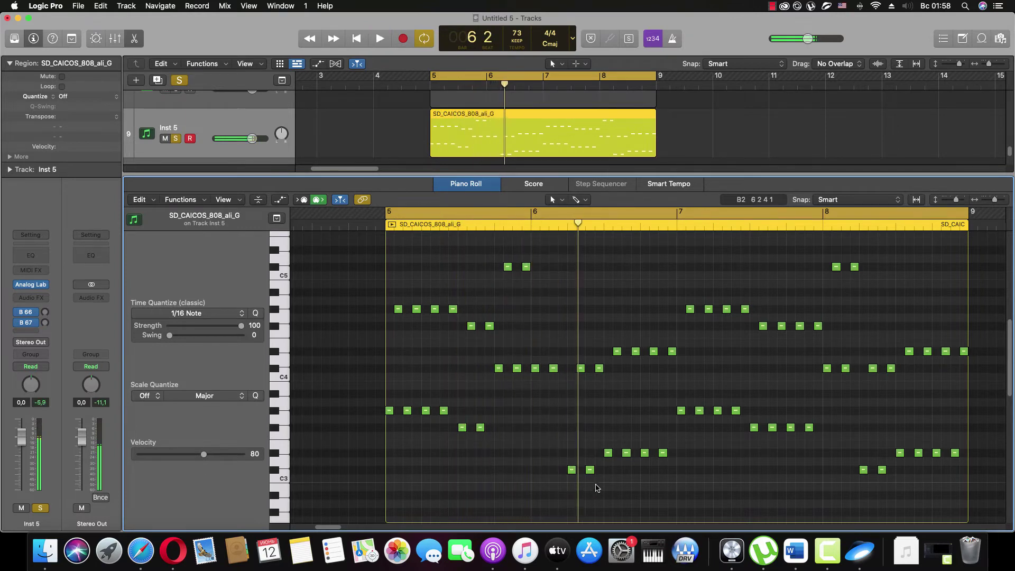
drag(572, 472, 548, 478)
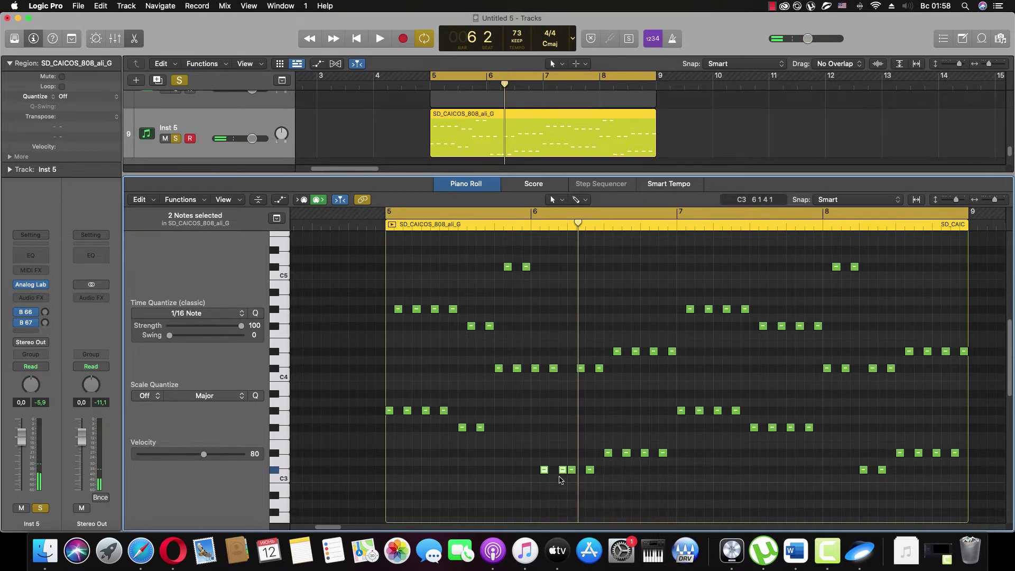
Step: Audition bar 6 and shift its first two C#3 notes one sixteenth earlier and its first two C#4 notes one sixteenth later
key(space)
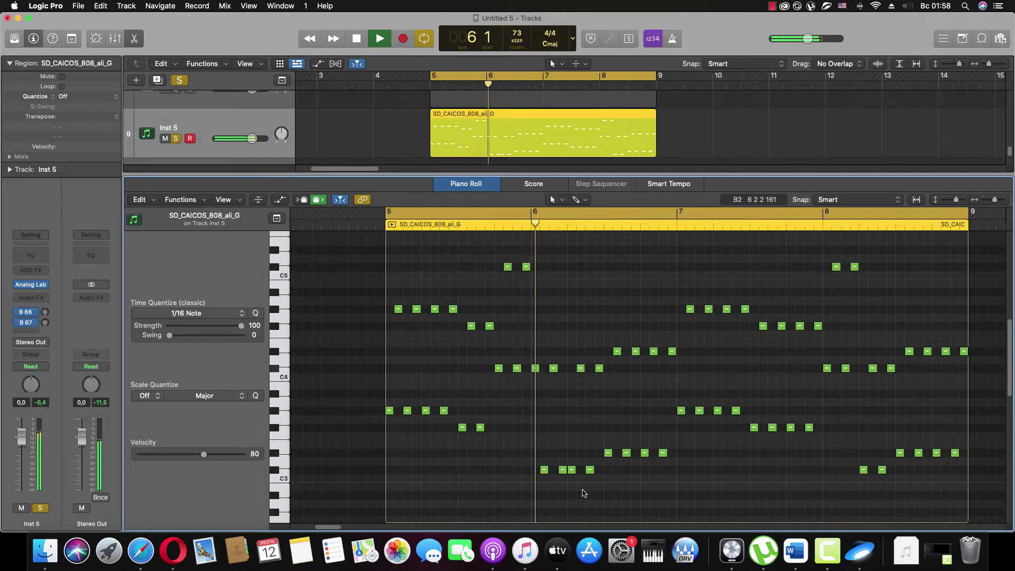
key(space)
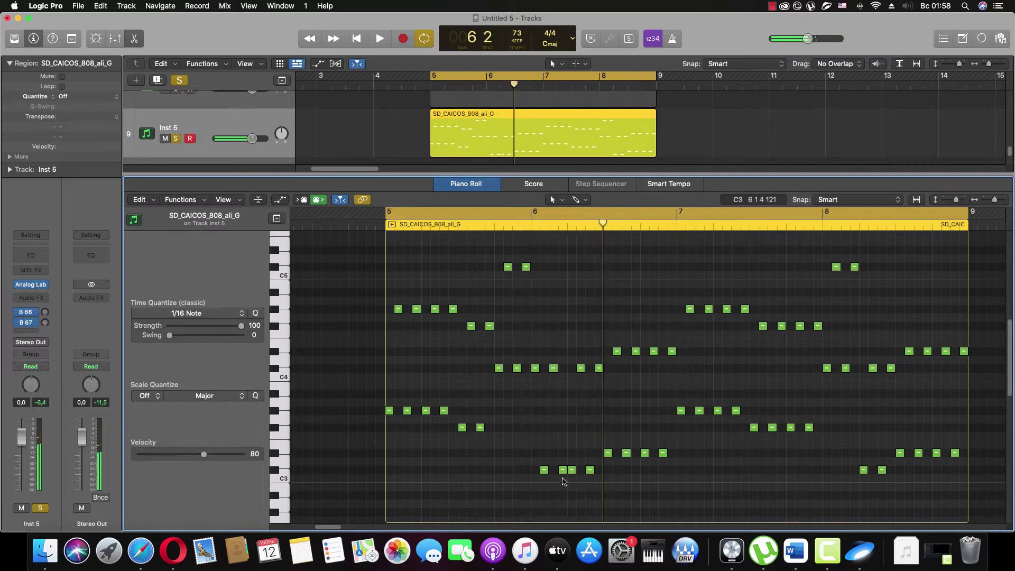
drag(542, 472, 533, 472)
drag(536, 372, 546, 372)
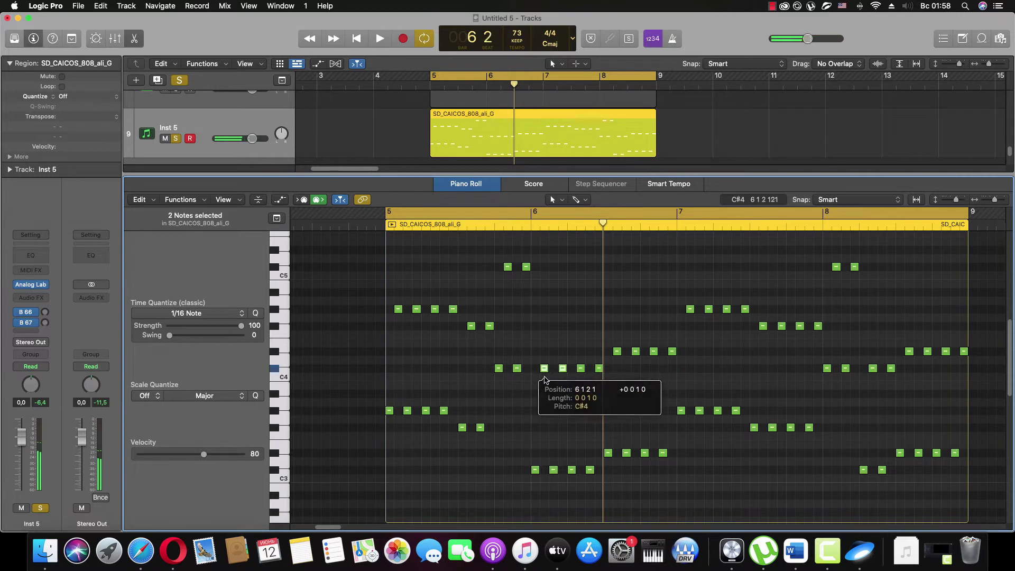
Step: Play the pattern through bar 7 and raise the four notes in beat 4 of that bar by seven semitones to C#4 and C#5
key(space)
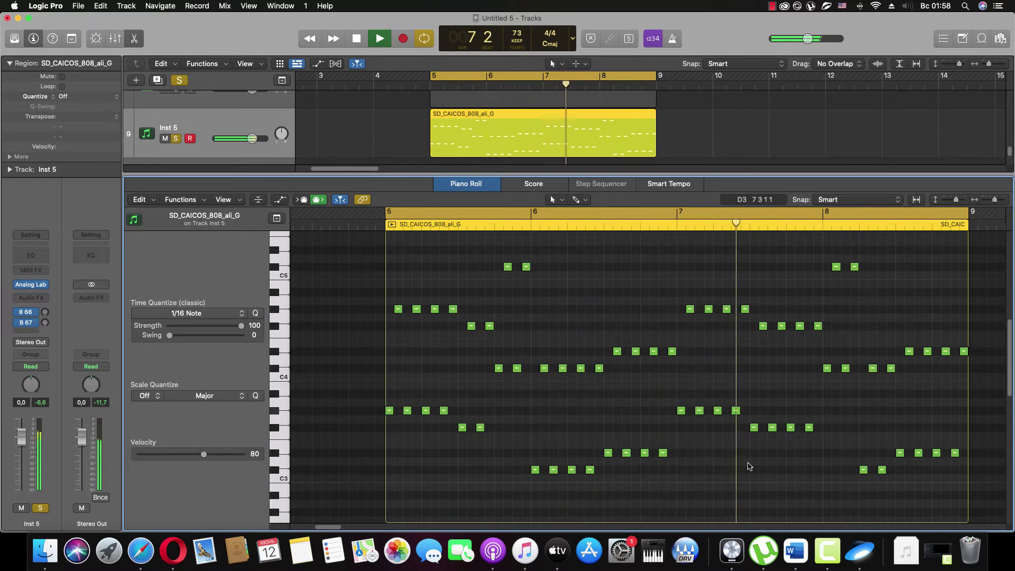
key(space)
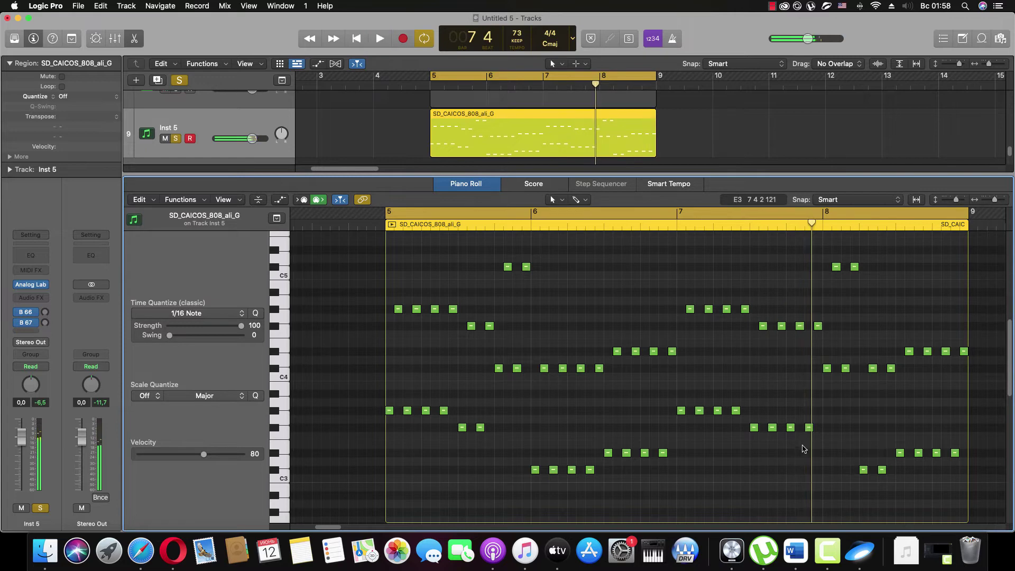
drag(810, 385, 789, 318)
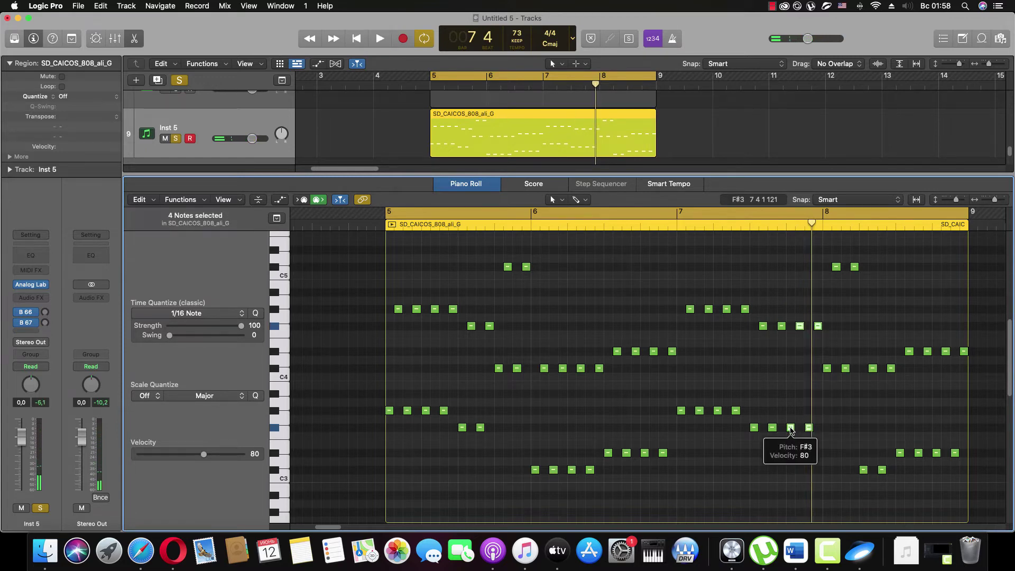
drag(790, 429, 789, 371)
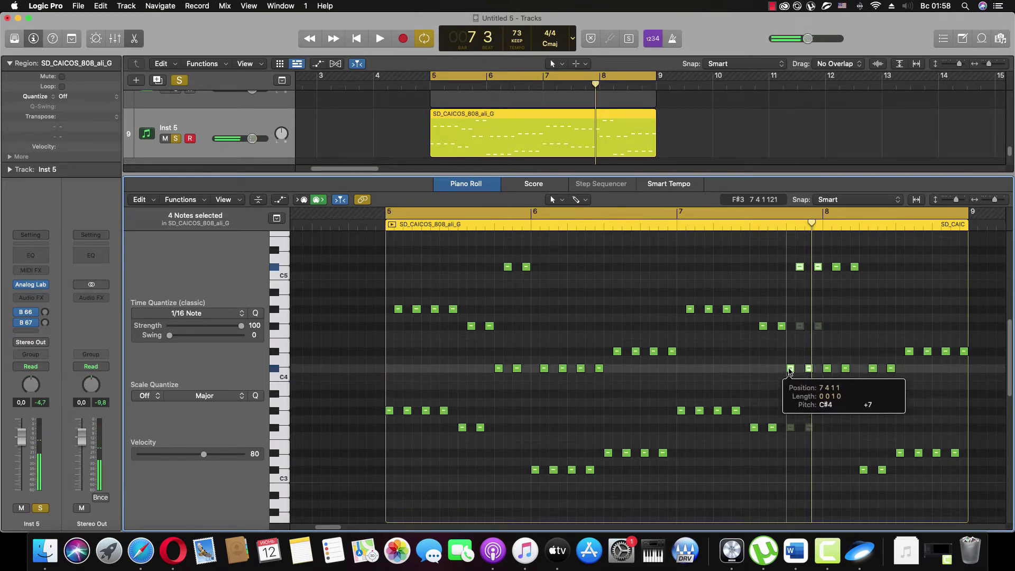
drag(789, 370, 789, 370)
Step: Lower the two C#4 and two C#5 notes at the start of bar 8 by an octave and play the pattern back
key(space)
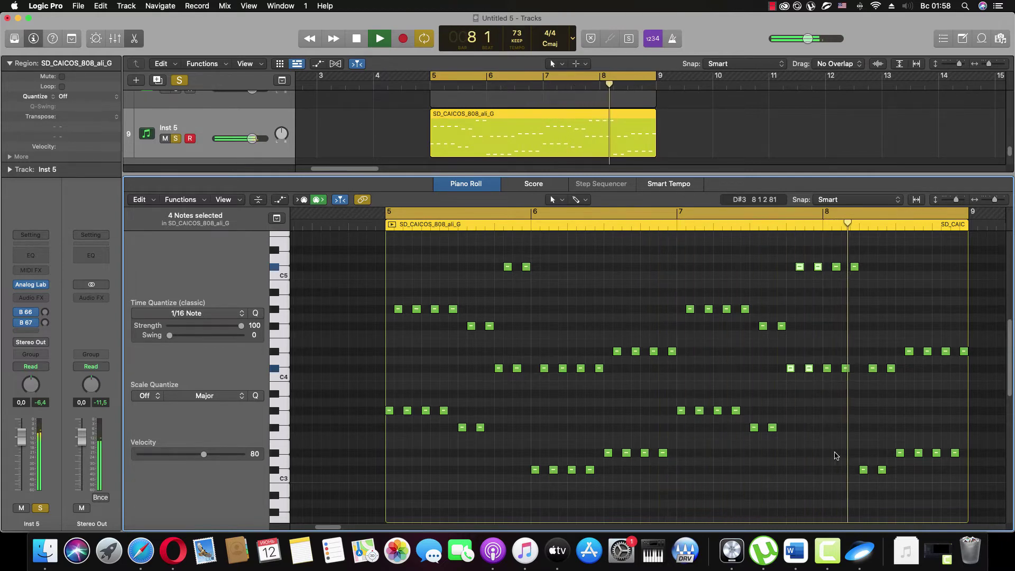
key(Return)
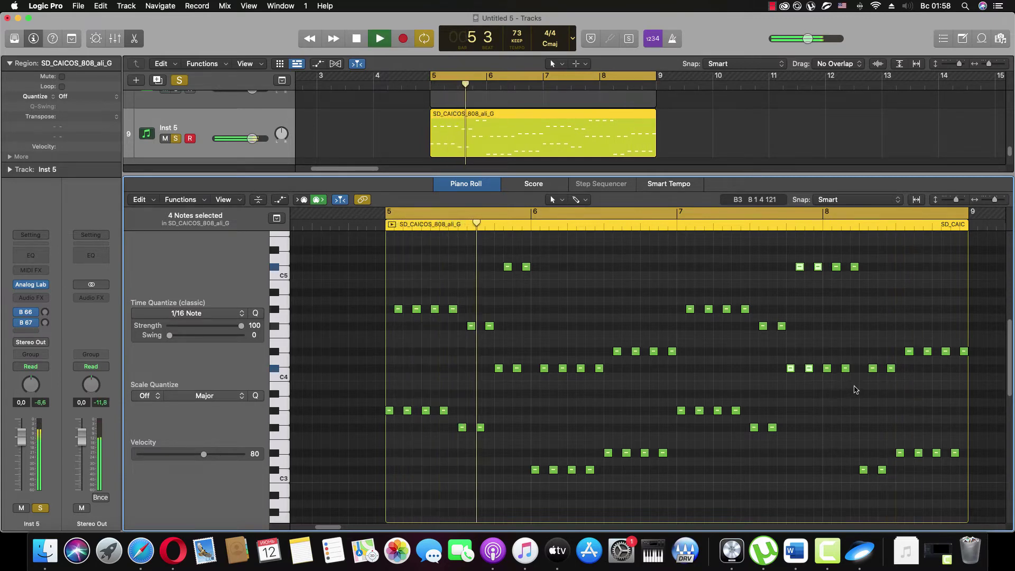
drag(856, 386, 826, 263)
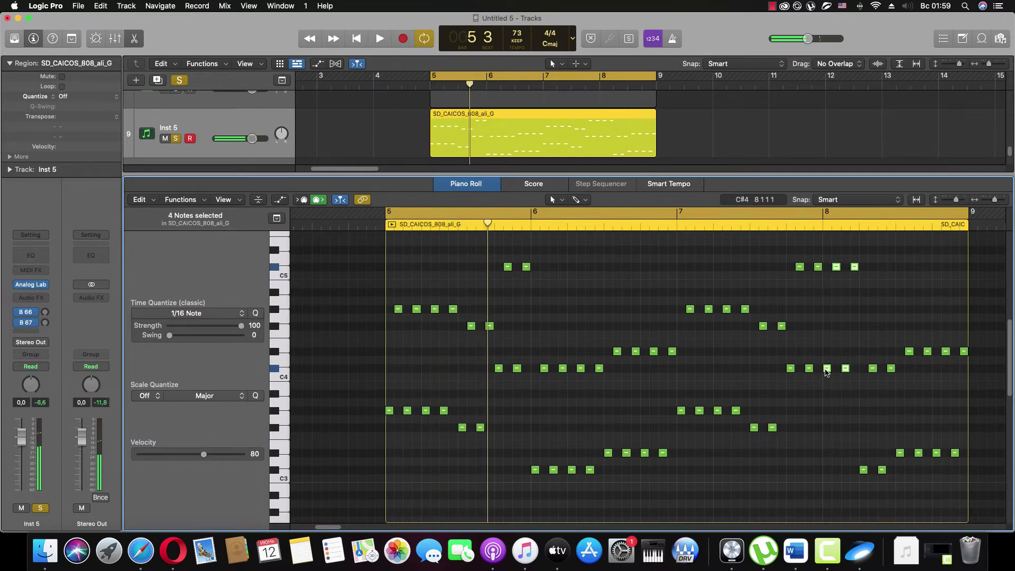
drag(827, 372, 827, 473)
key(space)
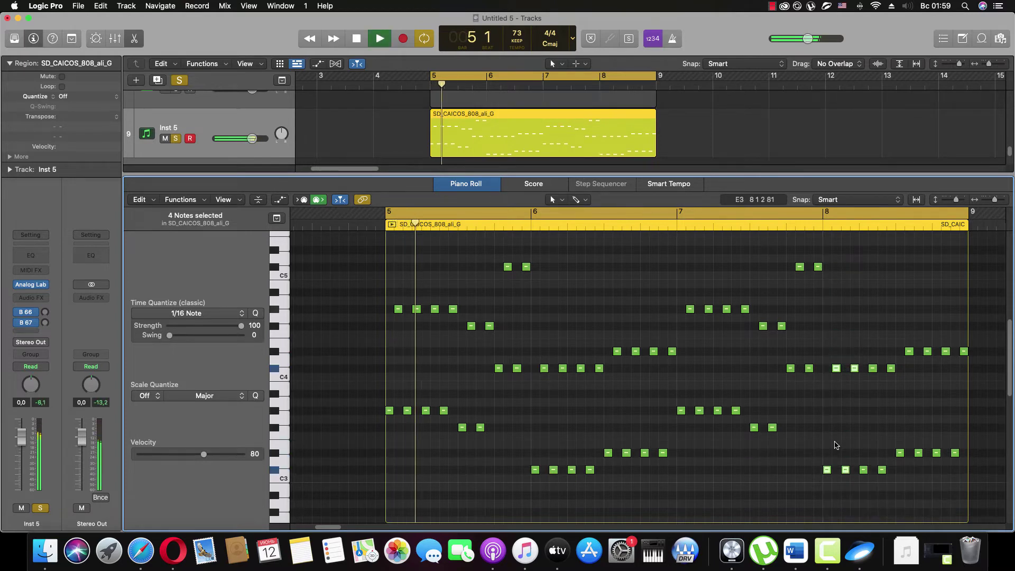
click(835, 445)
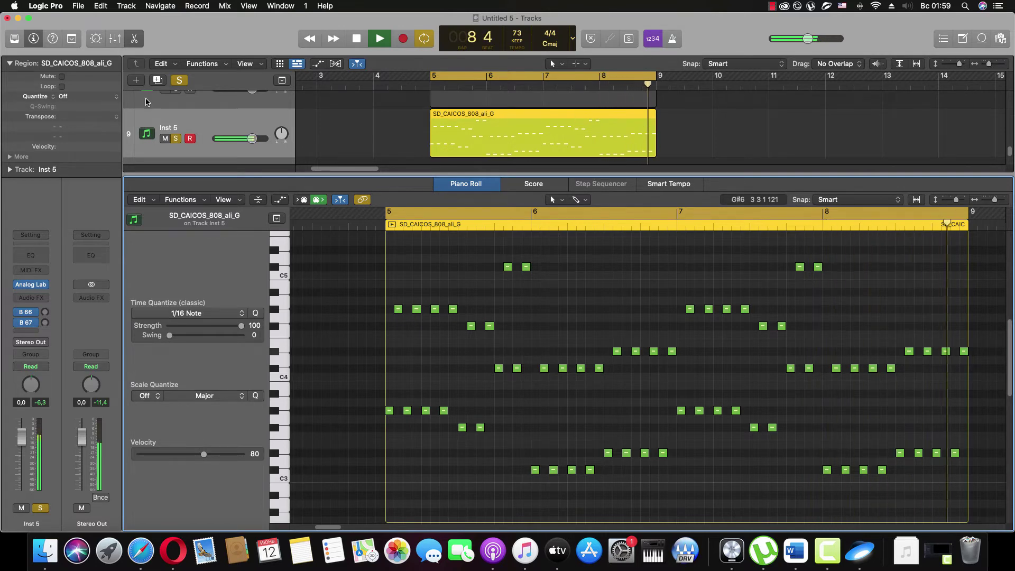
Step: Close the Piano Roll, unsolo Inst 5 and play it together with the 808, kick and snare tracks
key(space)
key(e)
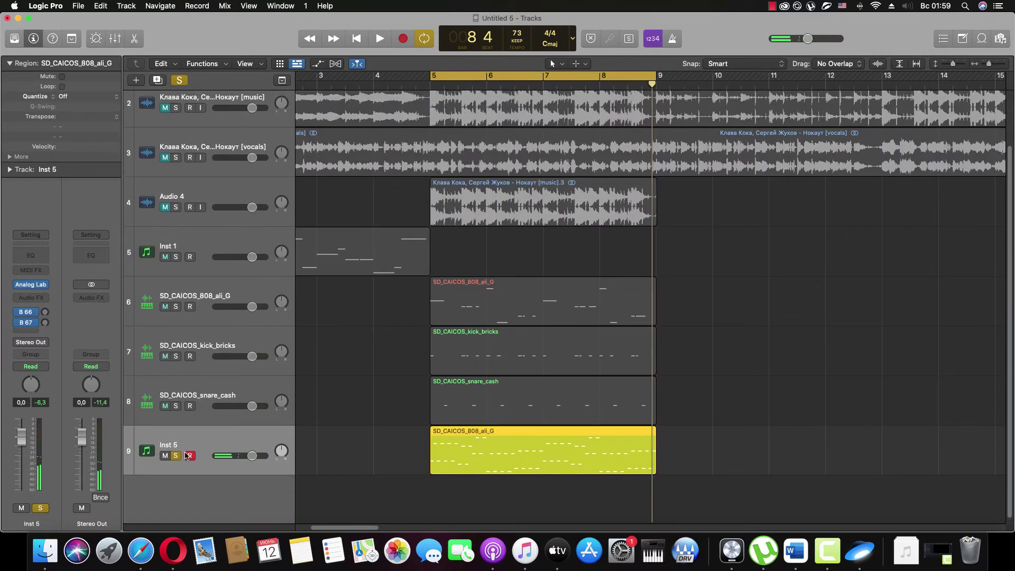
click(176, 455)
key(space)
Step: Solo the original [music] track and compare its melody at later points around bars 17, 21 and 35
scroll(161, 137, up, 2)
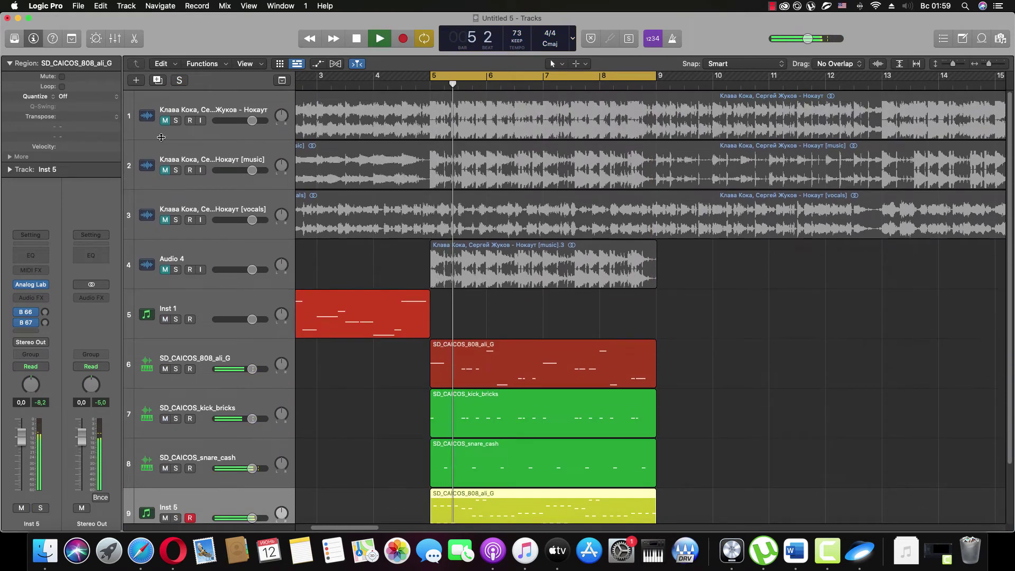
click(176, 169)
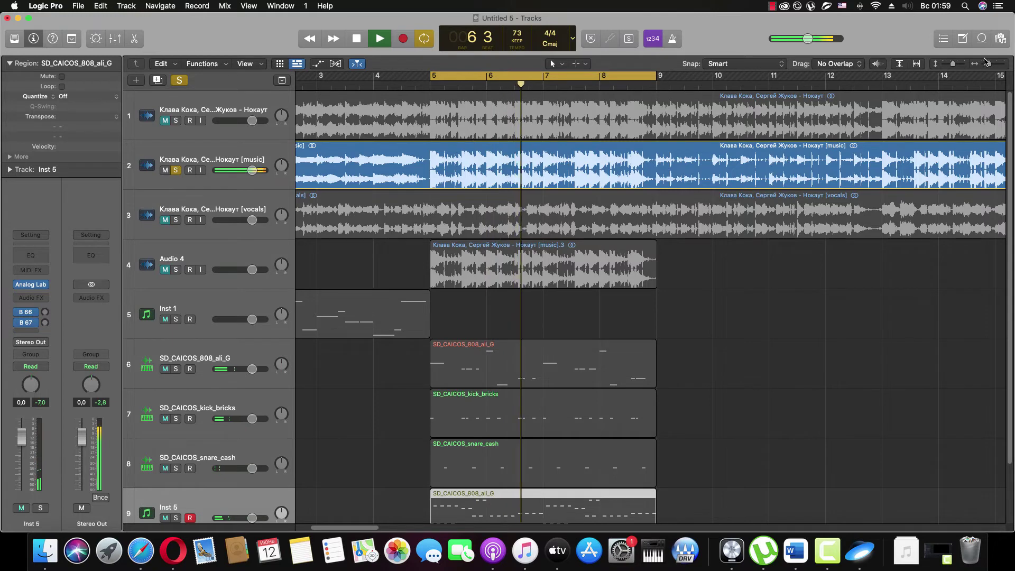
drag(985, 62, 987, 63)
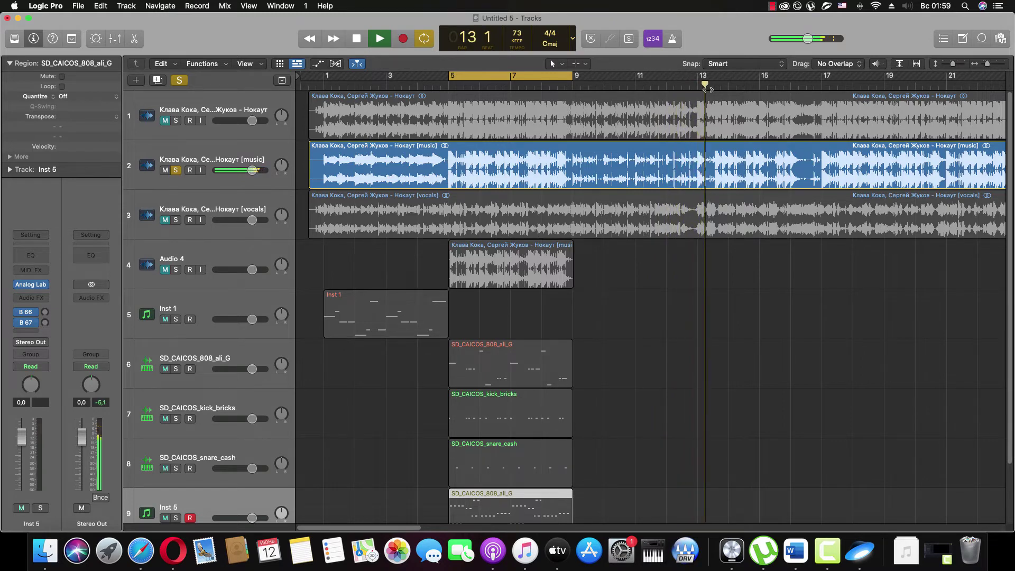
click(826, 83)
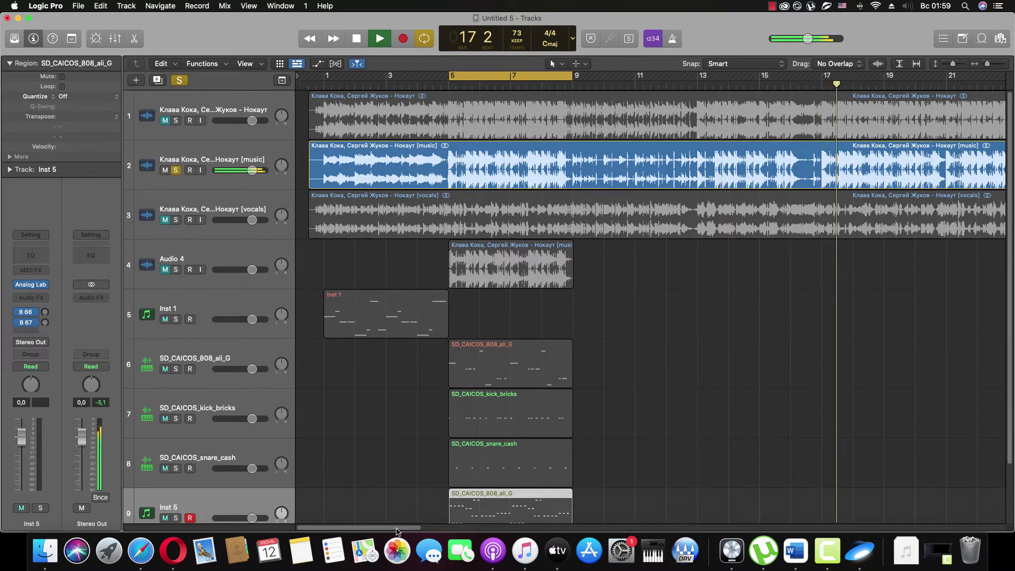
drag(398, 531, 474, 544)
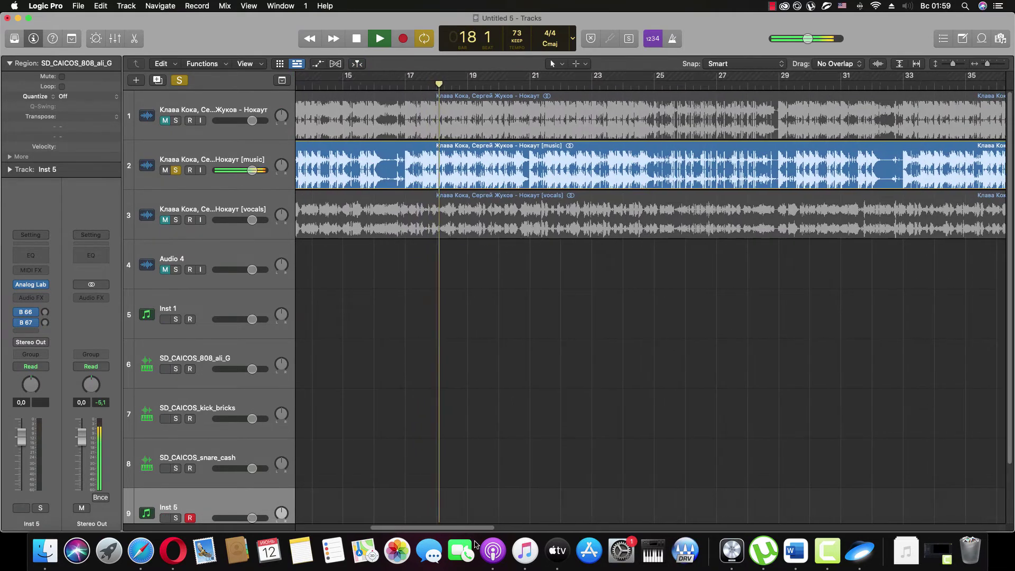
scroll(415, 501, right, 3)
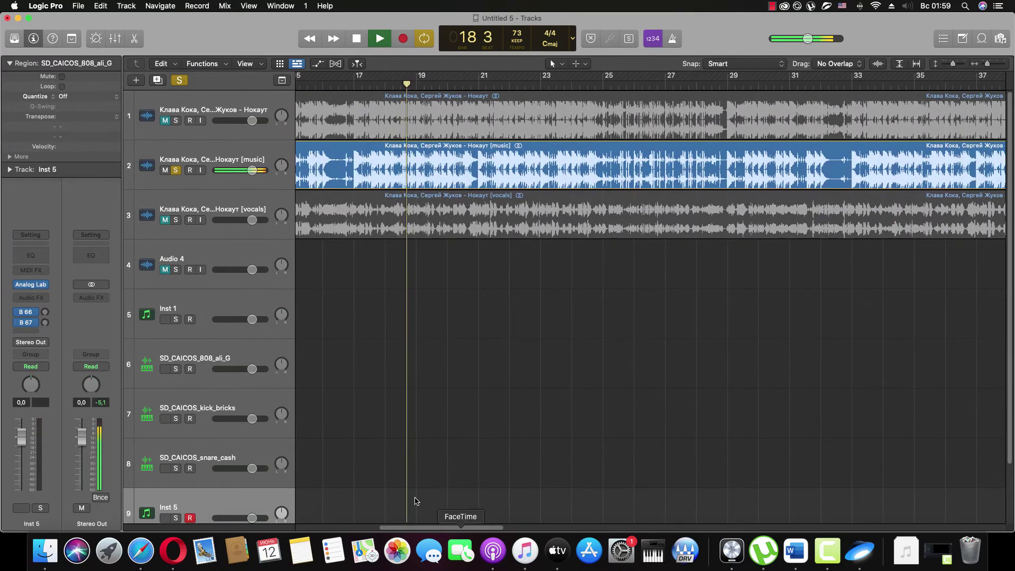
click(500, 86)
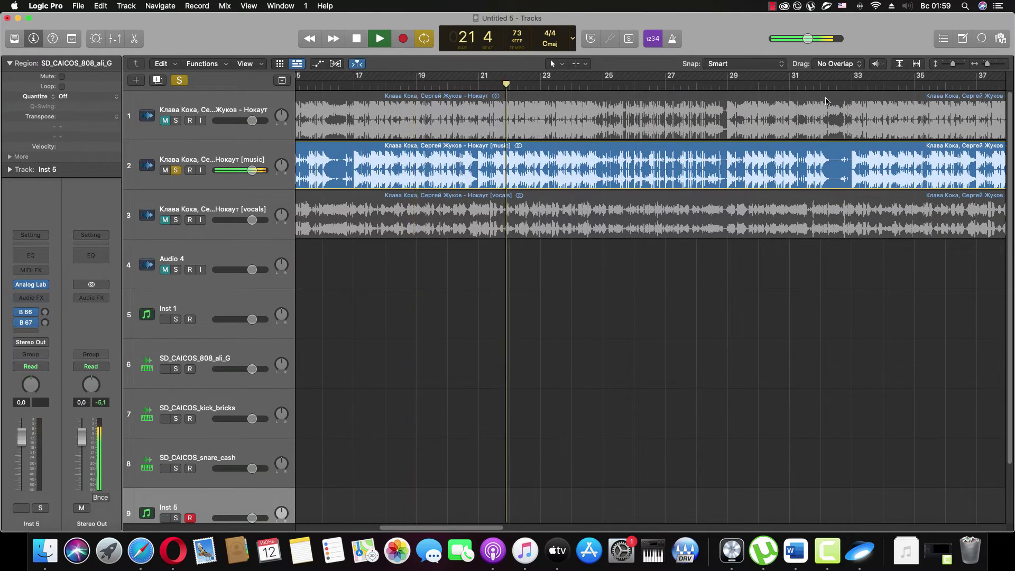
click(903, 88)
drag(449, 527, 368, 527)
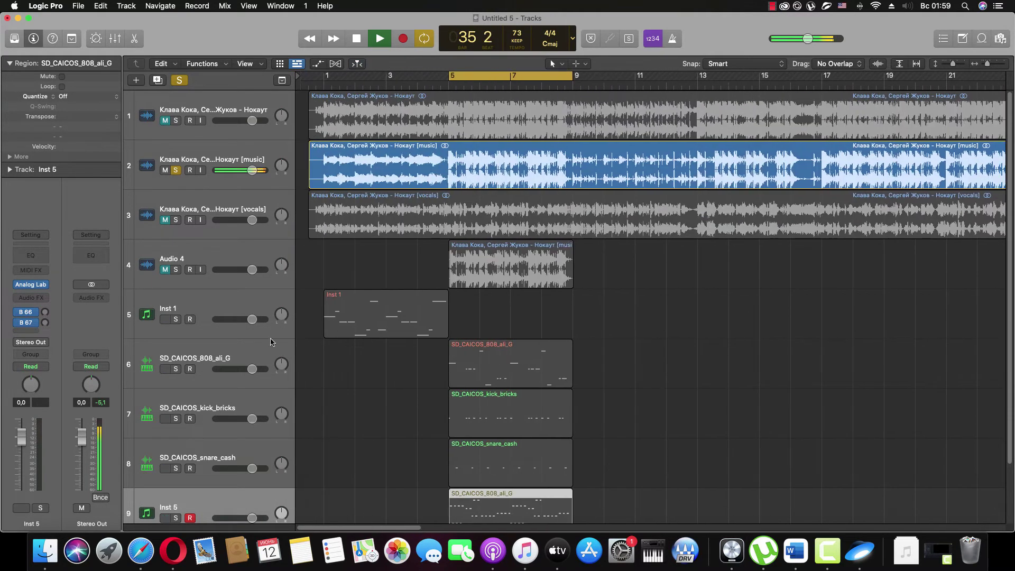
Step: Solo the full original song instead, listen around bars 13 and 17, and return to the unsoloed beat
click(176, 170)
click(175, 120)
key(space)
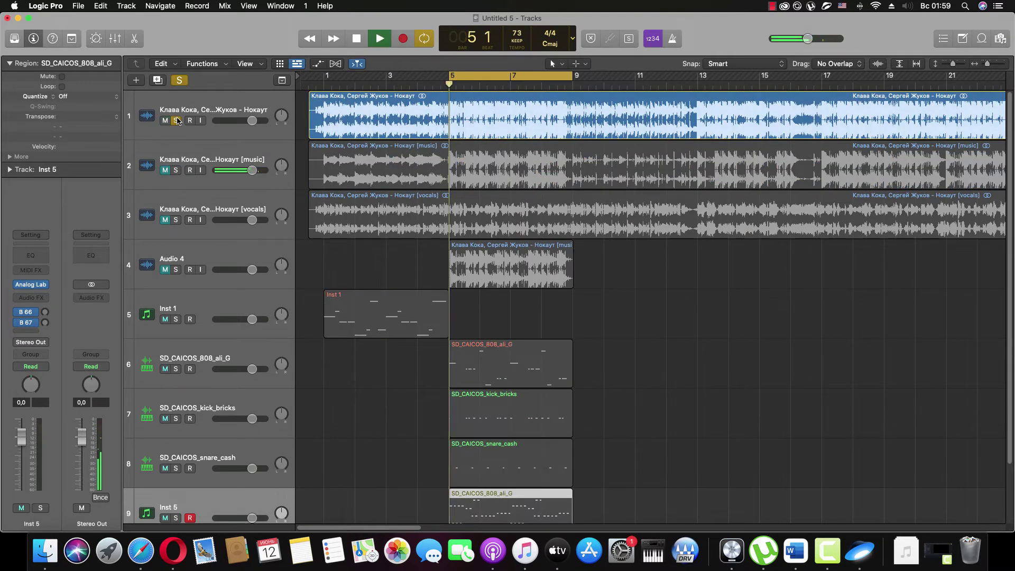
click(715, 89)
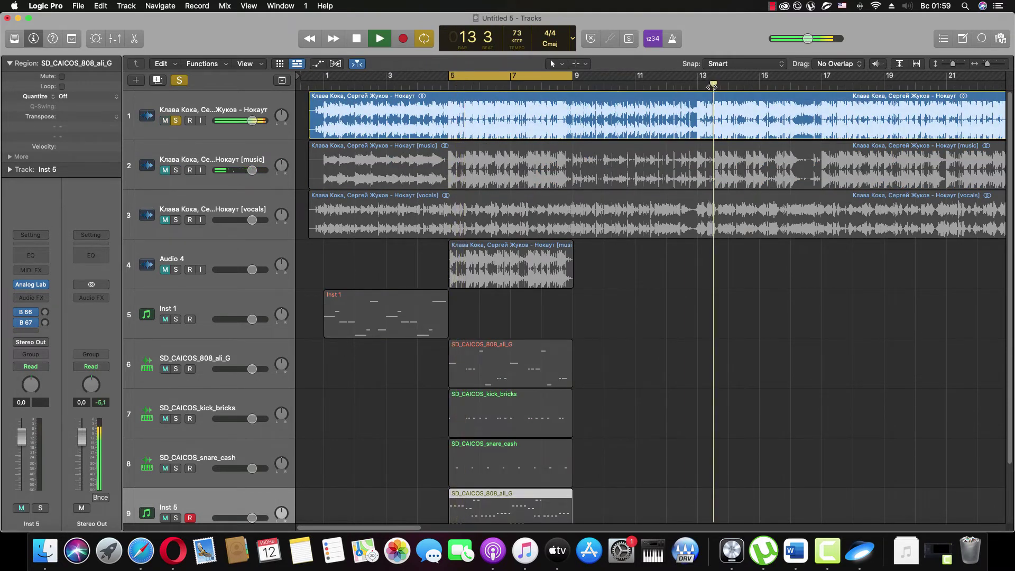
click(830, 89)
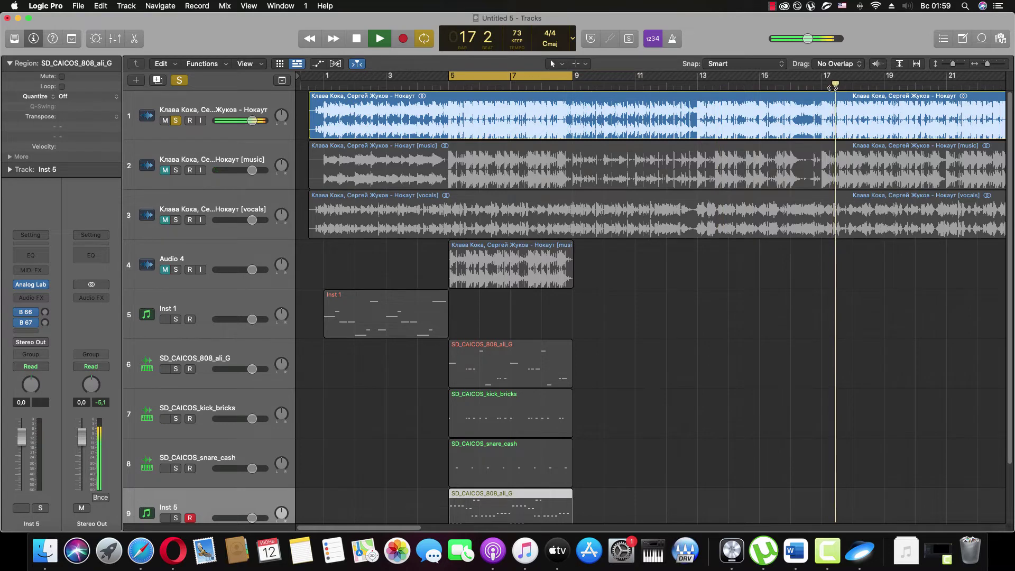
scroll(465, 523, right, 10)
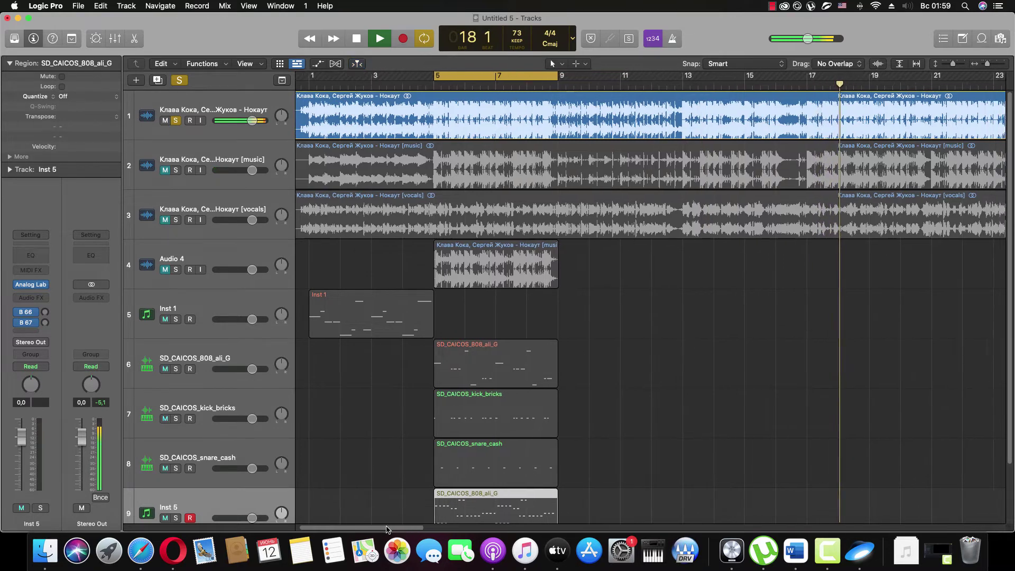
scroll(443, 533, left, 10)
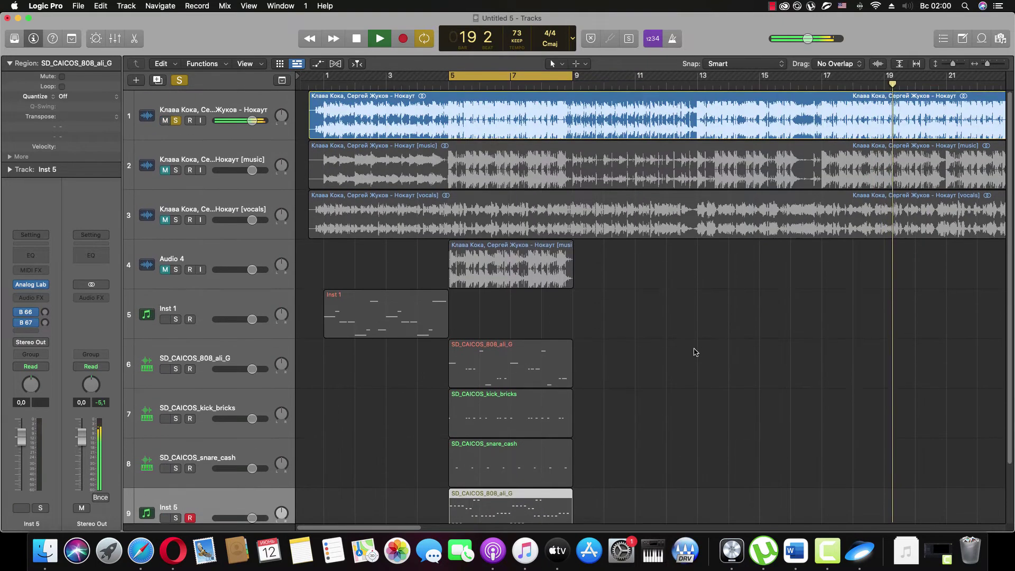
scroll(281, 254, down, 2)
scroll(282, 255, up, 2)
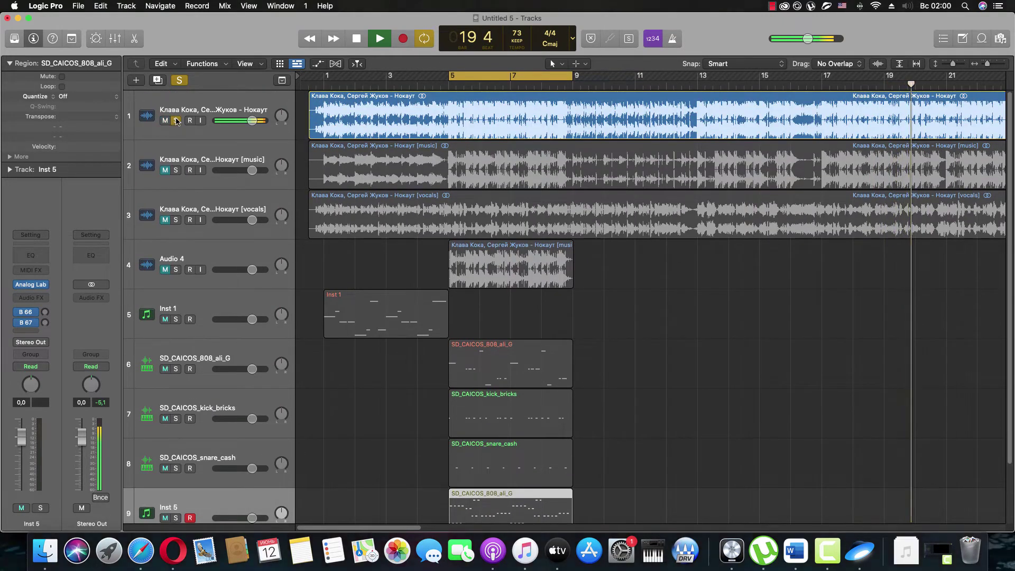
key(ctrl+s)
scroll(285, 280, down, 3)
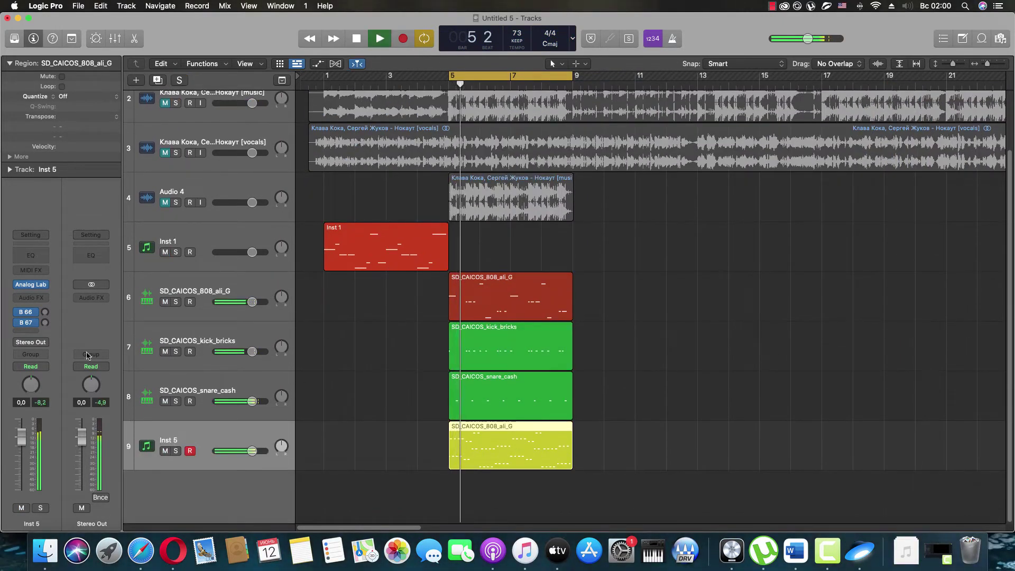
Step: Load the Ambient Bi-timbral preset in Inst 5's Analog Lab and shorten its Env VCA Release
click(31, 287)
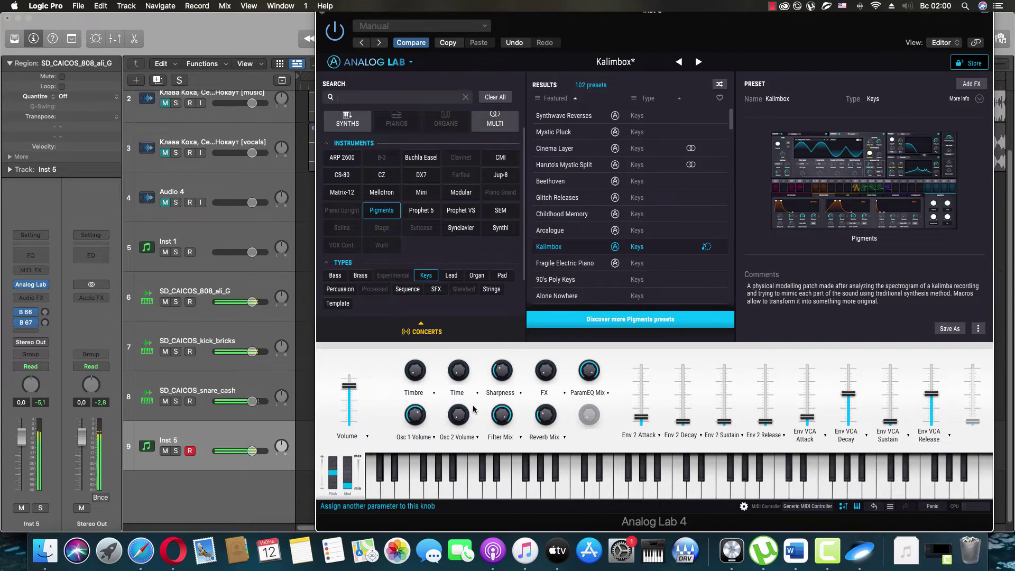
click(589, 267)
scroll(589, 268, down, 2)
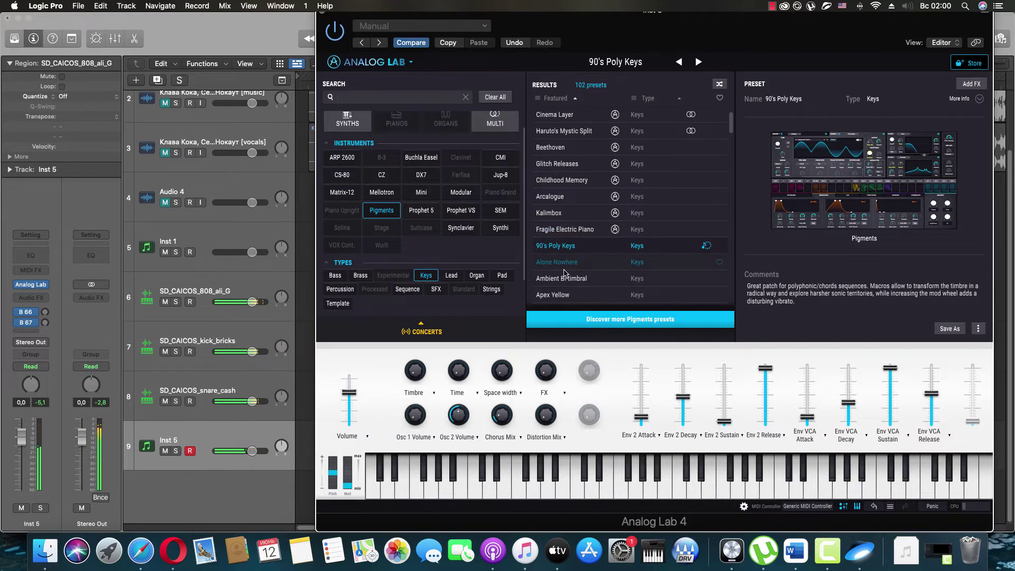
scroll(579, 275, down, 2)
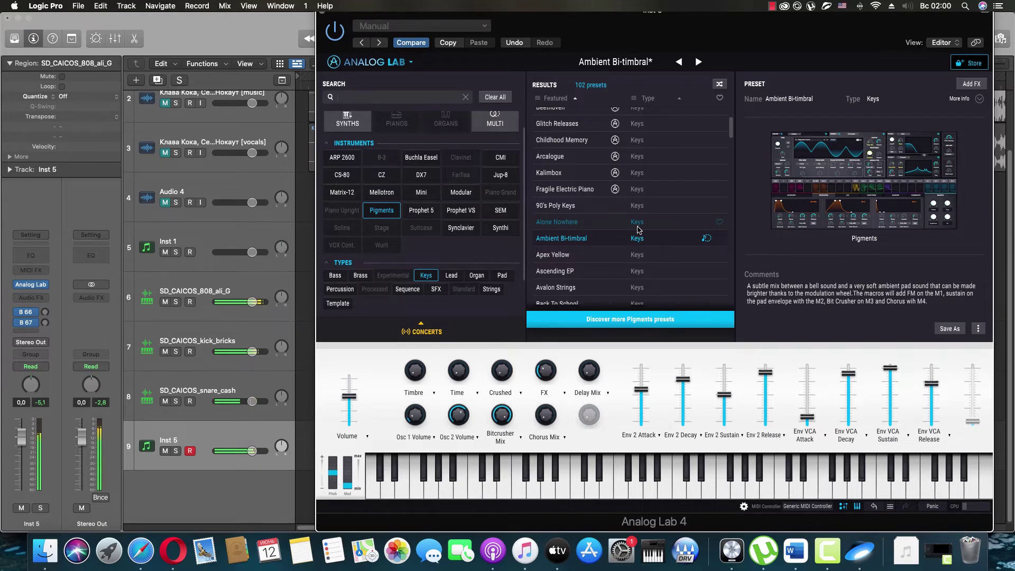
drag(928, 390, 928, 393)
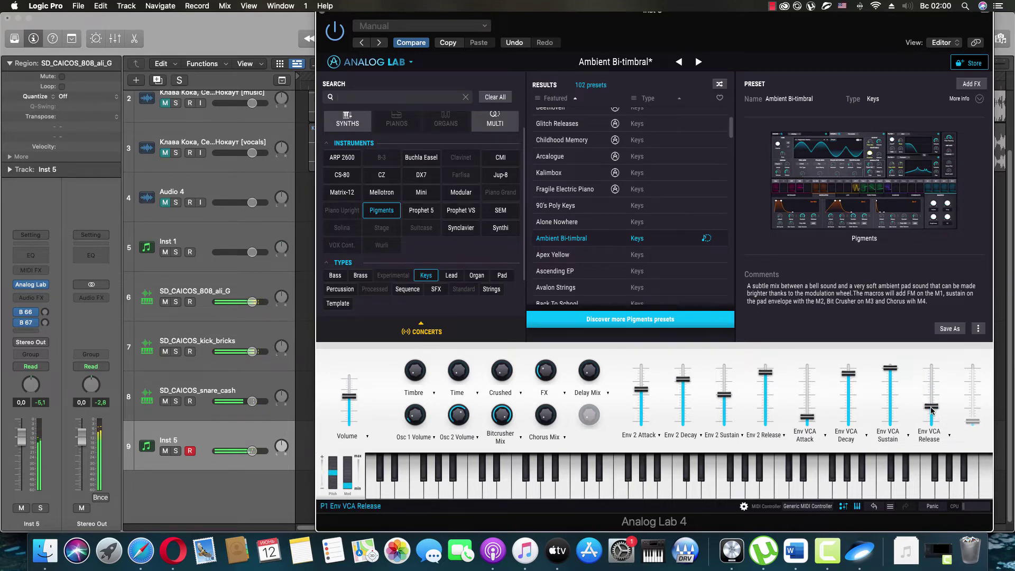
click(323, 15)
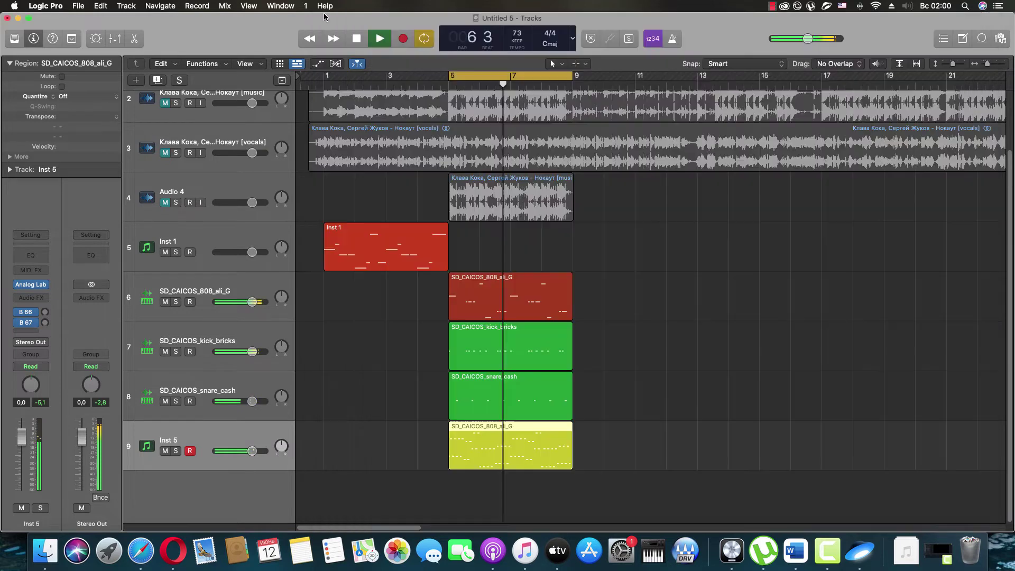
Step: Transpose all notes of the Inst 5 region down one octave in the Piano Roll, play them back and close the editor
double_click(531, 455)
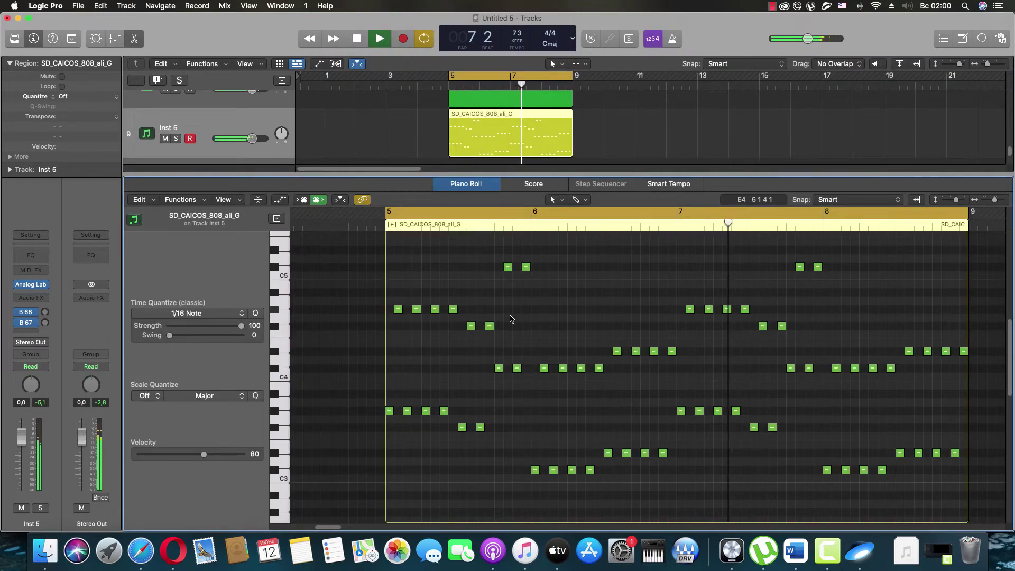
scroll(528, 213, up, 2)
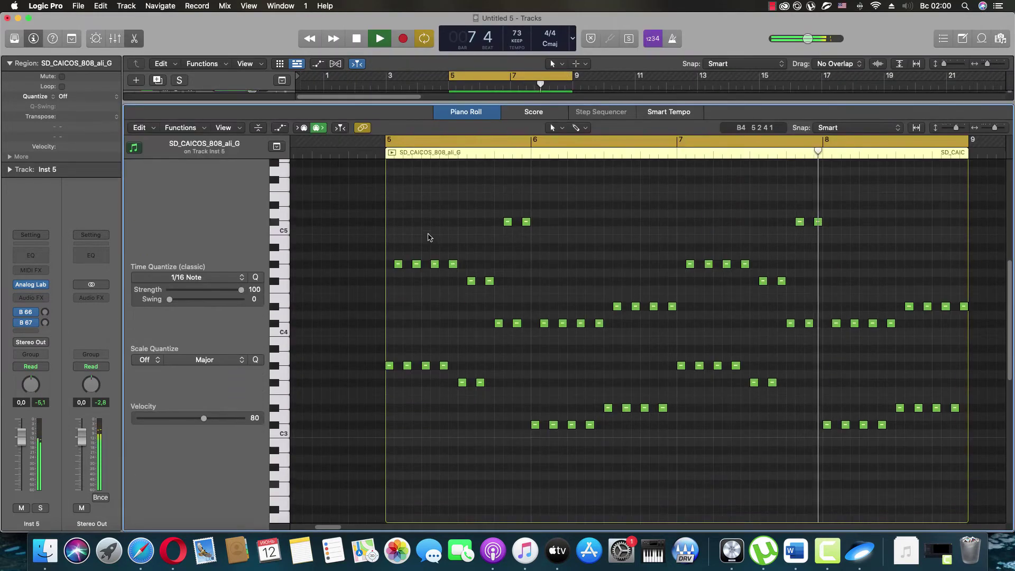
key(space)
drag(392, 185, 960, 494)
scroll(402, 419, down, 3)
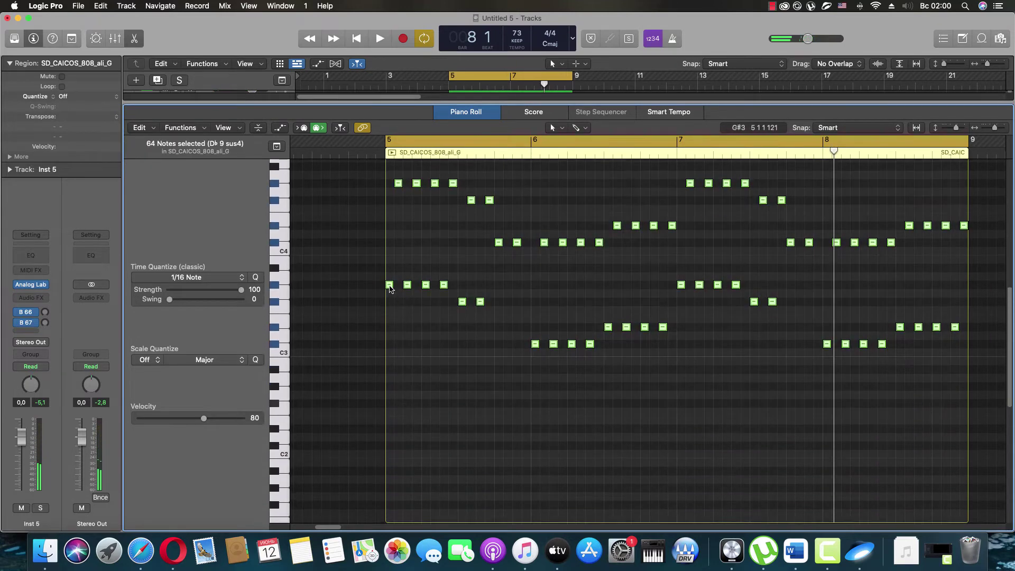
drag(389, 289, 393, 393)
key(space)
click(475, 442)
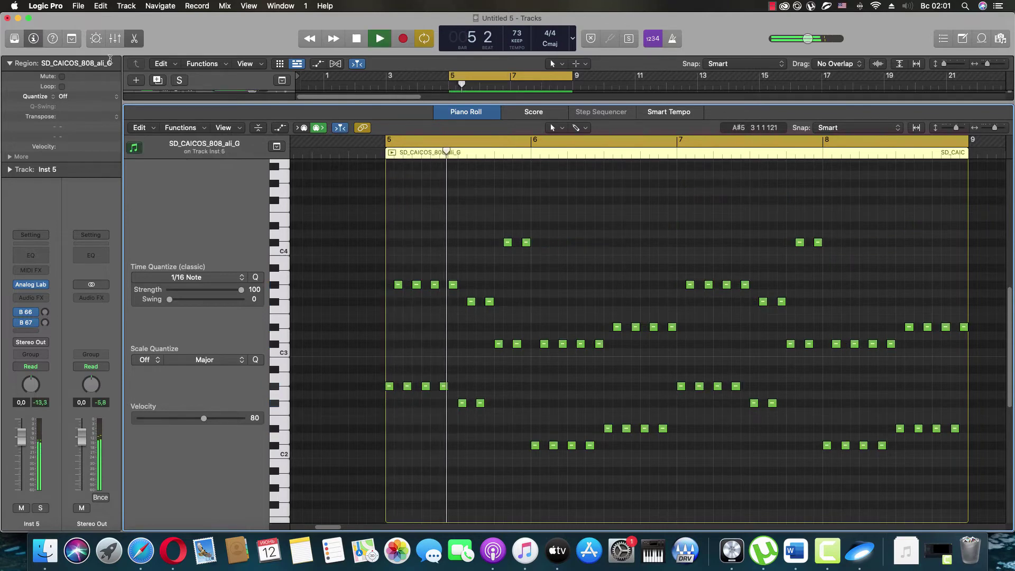
key(e)
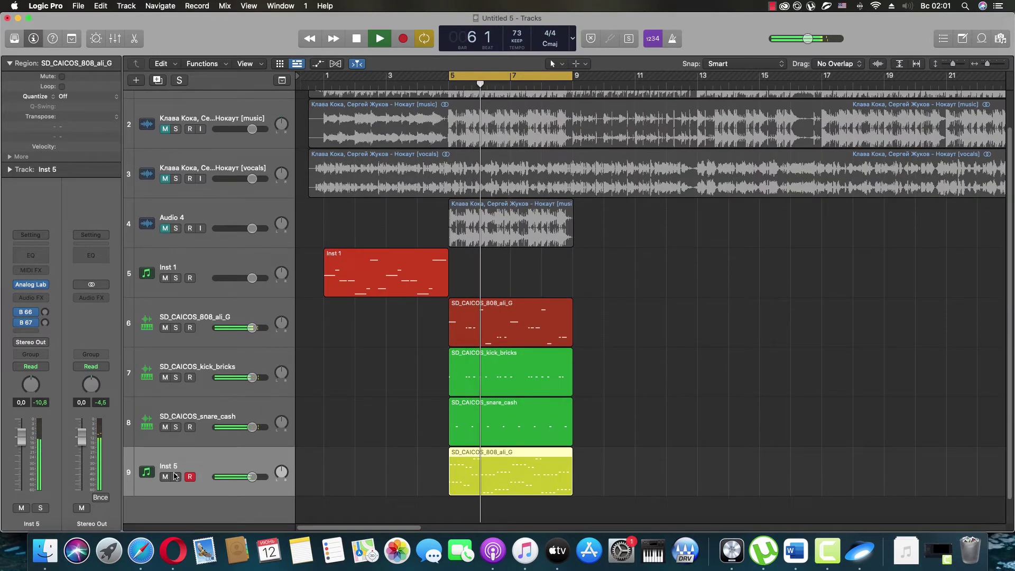
Step: Reopen the Inst 5 region to check its lowered notes during playback, and return to the tracks with nothing selected
scroll(387, 490, down, 2)
double_click(497, 461)
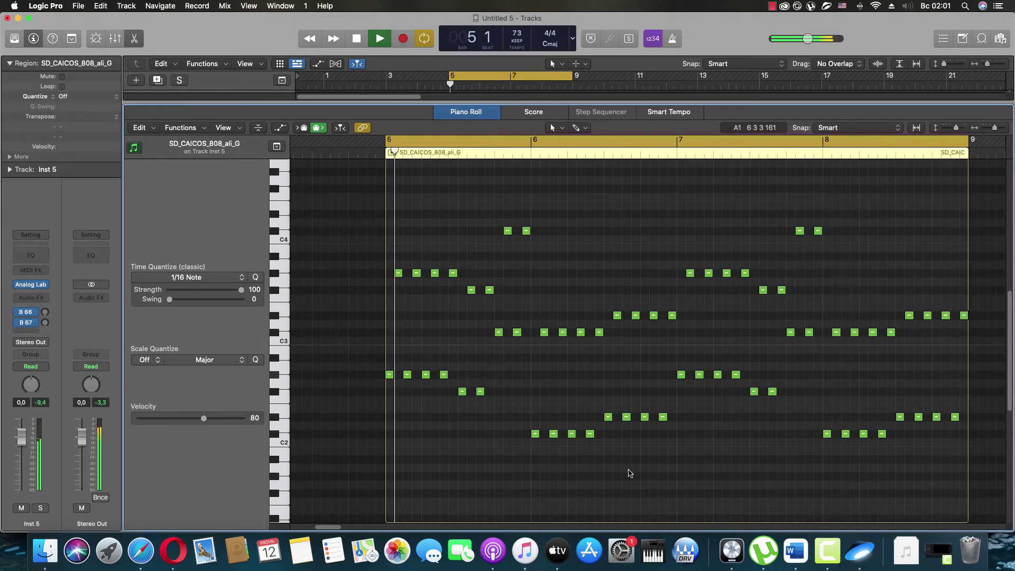
key(p)
click(408, 324)
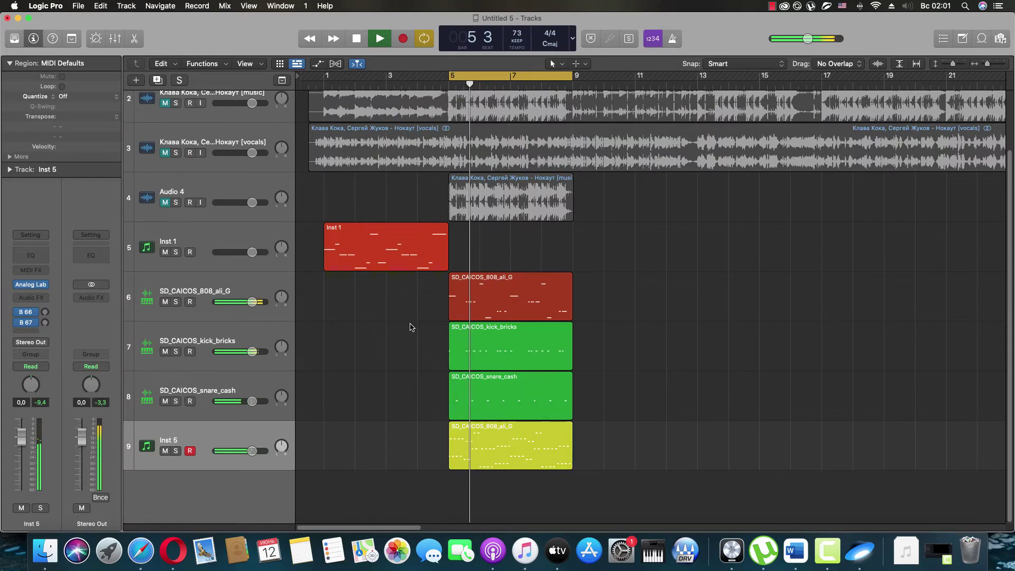
click(80, 7)
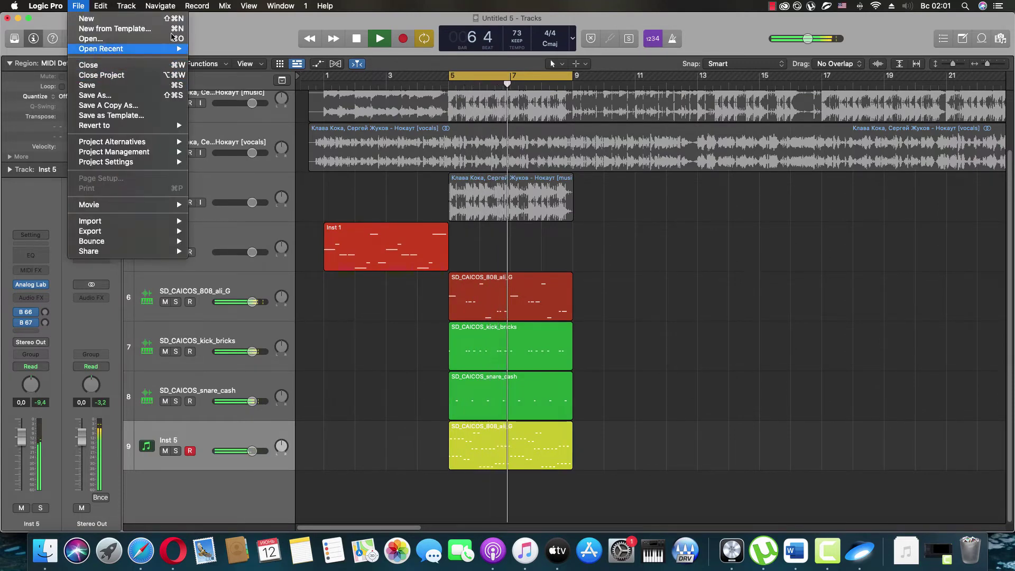
click(91, 38)
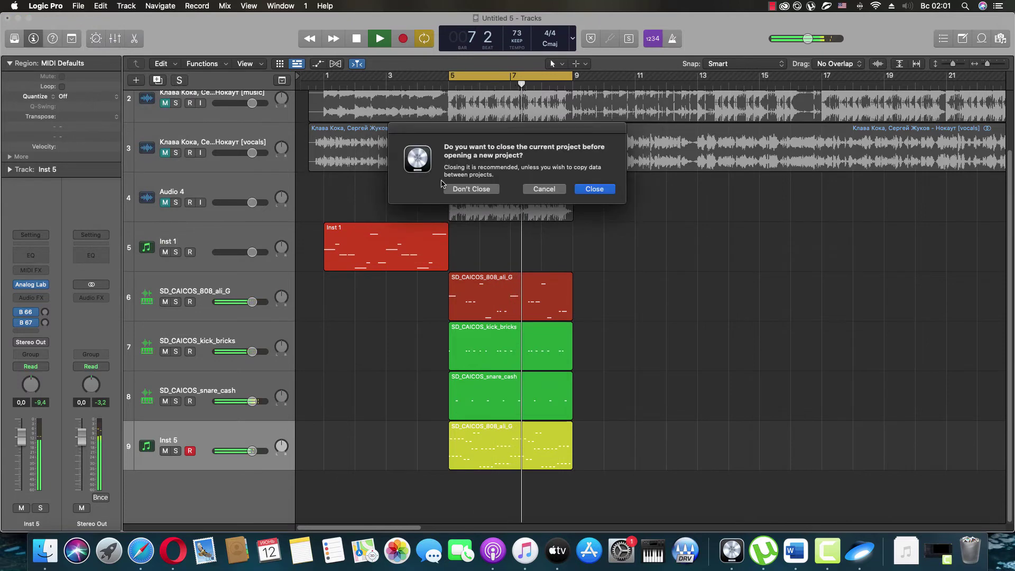
click(544, 189)
Step: Save the project under the name "Клава Кока, Сергей Жуков - Нокаут"
click(77, 6)
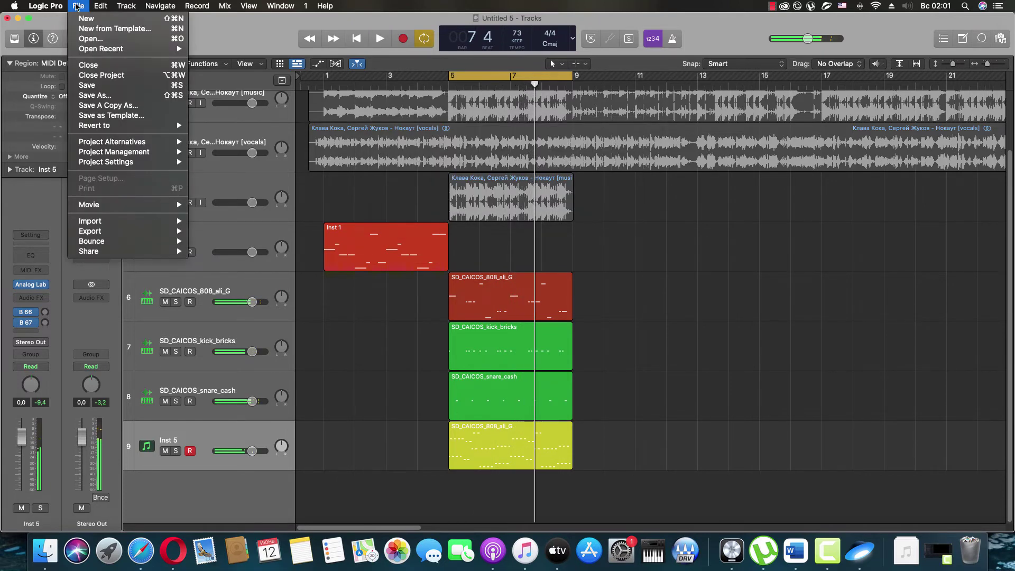
click(98, 95)
click(701, 342)
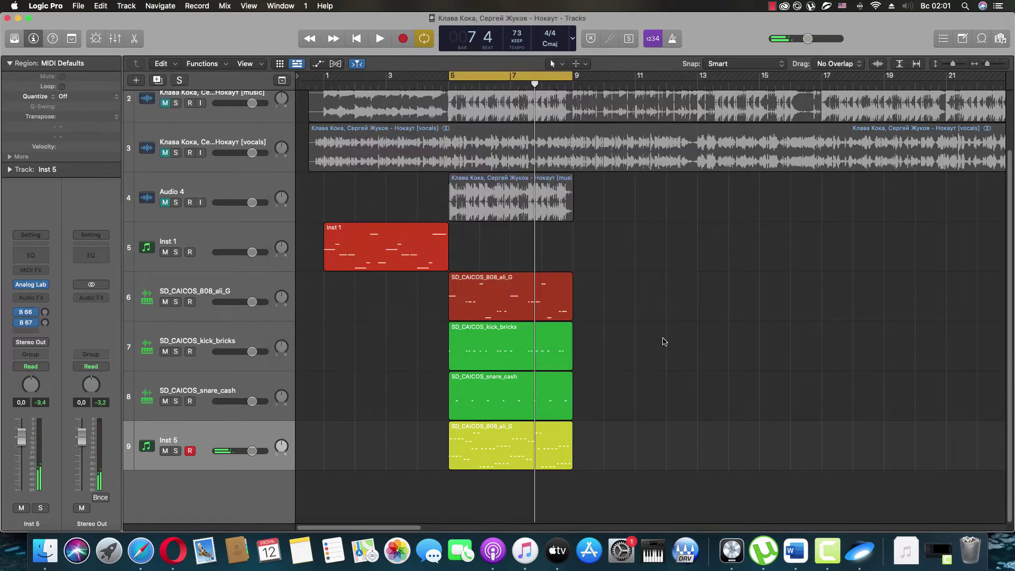
Step: Play the beat, solo the full original song to compare it from around bar 17, and return to the unsoloed beat
key(space)
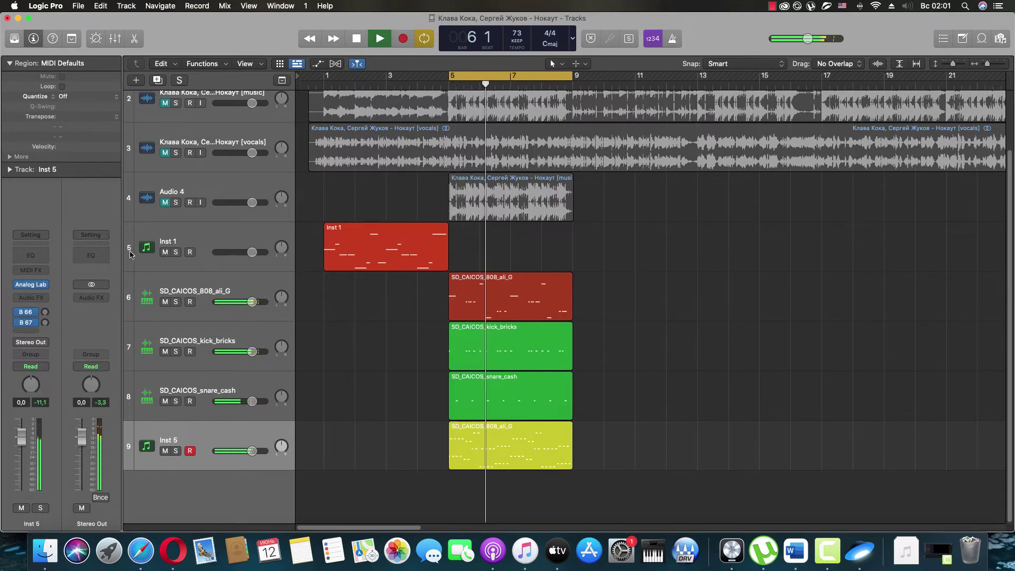
scroll(205, 221, up, 3)
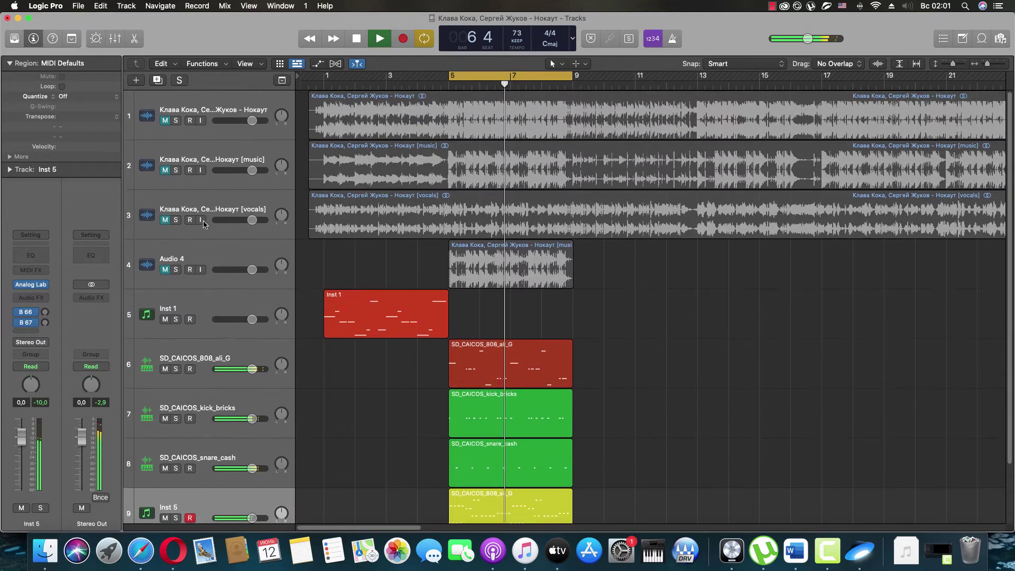
click(176, 120)
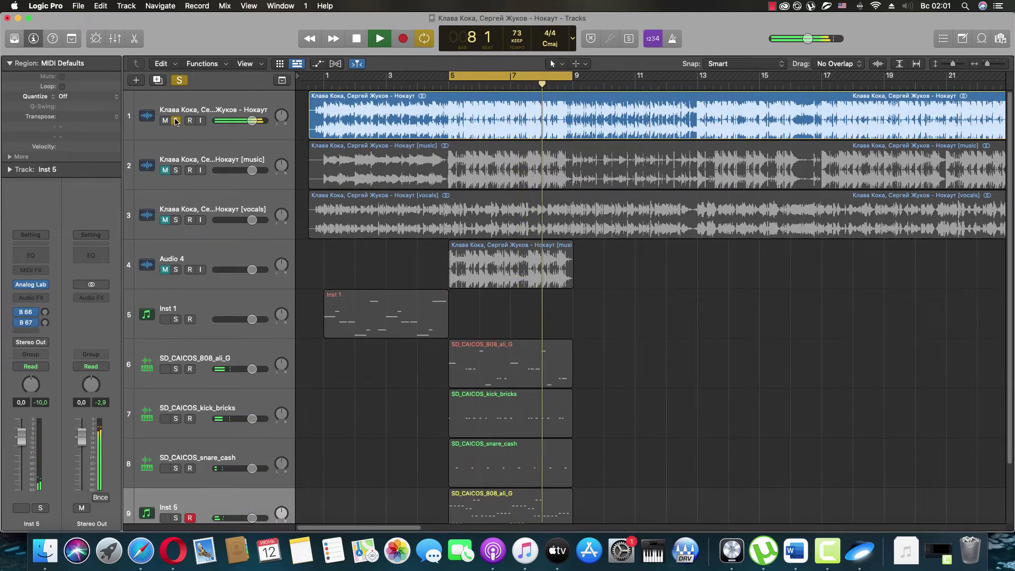
click(835, 85)
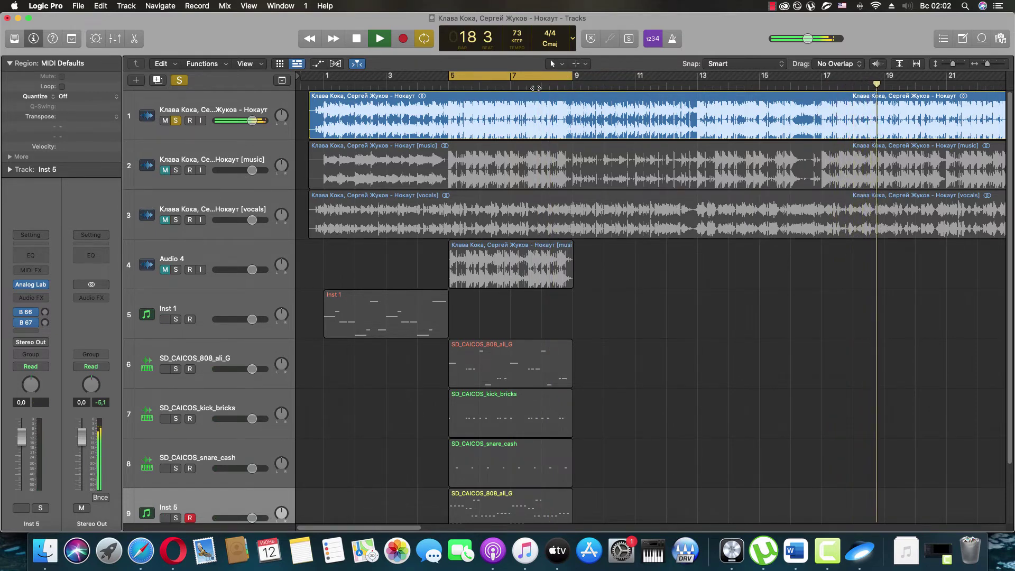
scroll(423, 179, down, 2)
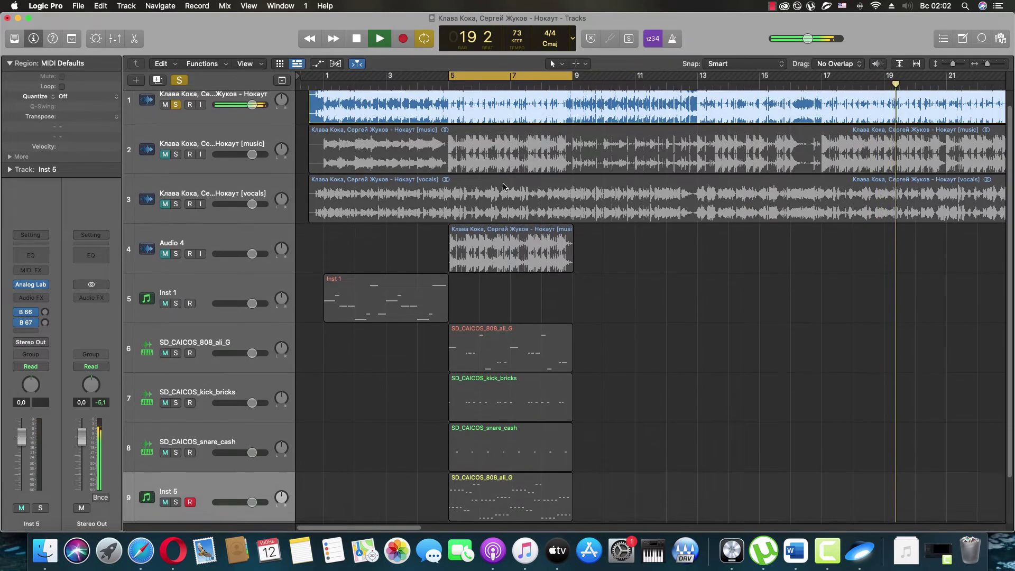
scroll(264, 174, up, 2)
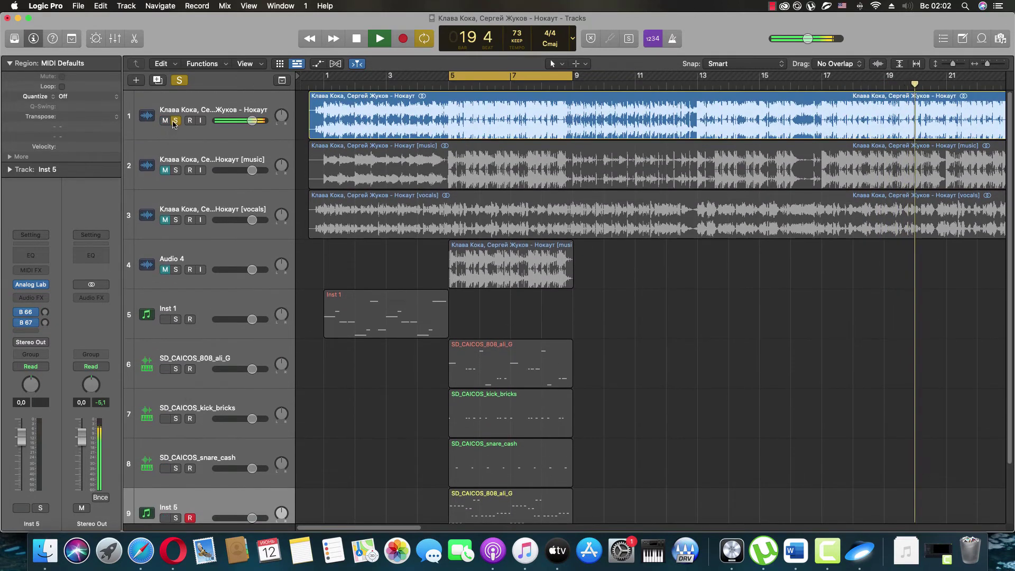
click(176, 120)
scroll(297, 356, down, 3)
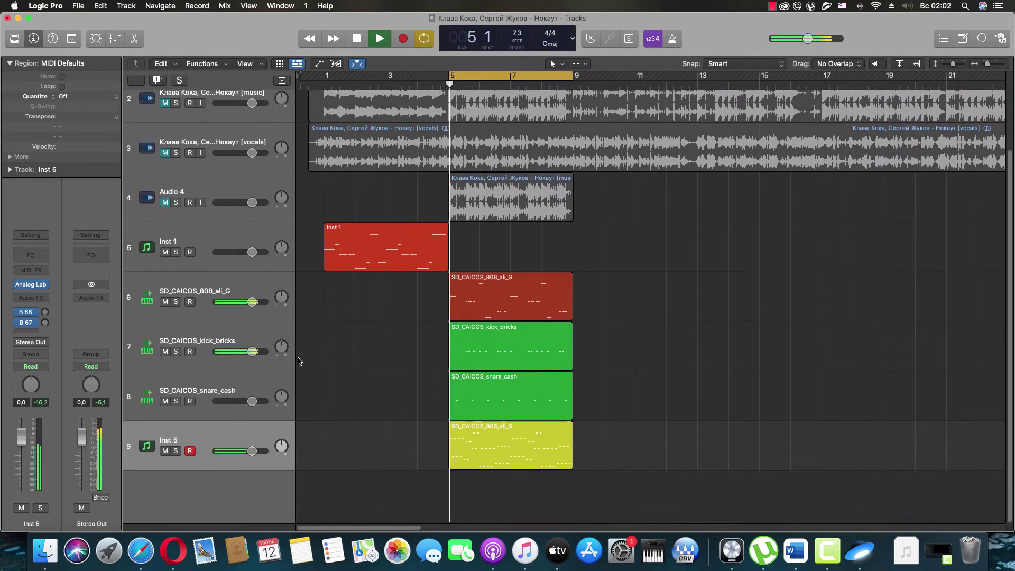
Step: Create a new software instrument track below Inst 5 and load Tone2 ElectraX in stereo as its instrument
double_click(222, 482)
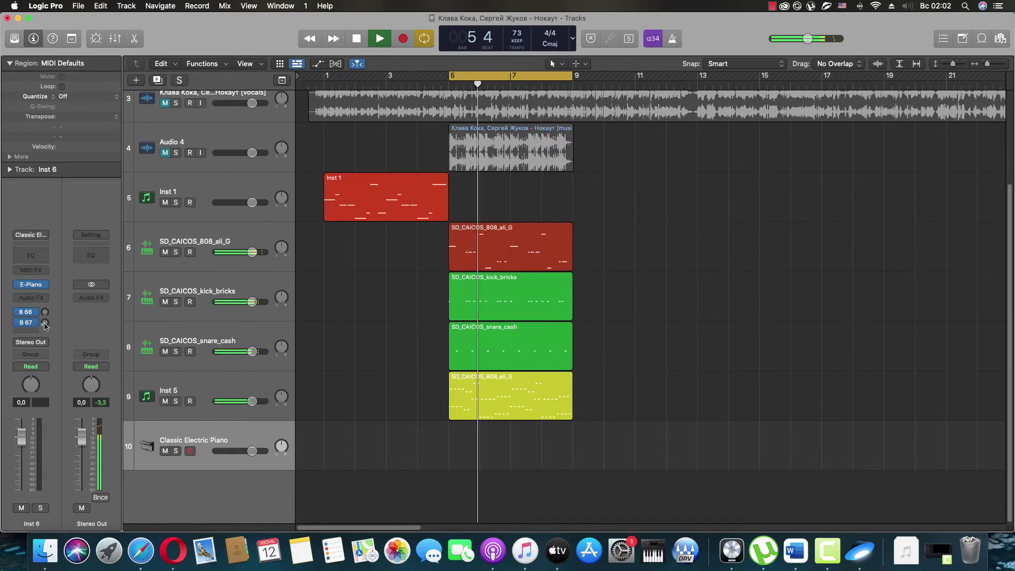
click(25, 322)
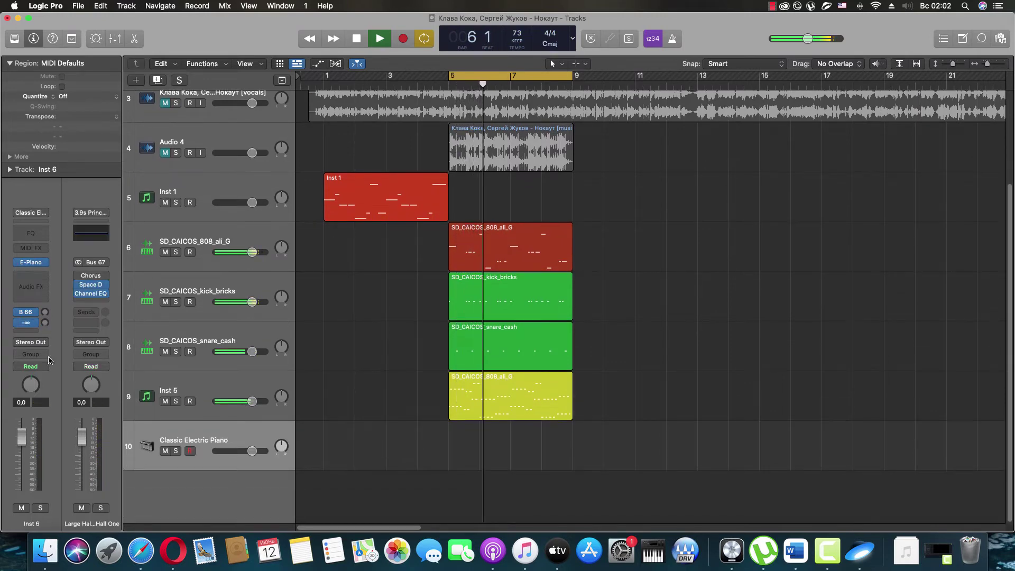
click(44, 263)
mouse_move(122, 514)
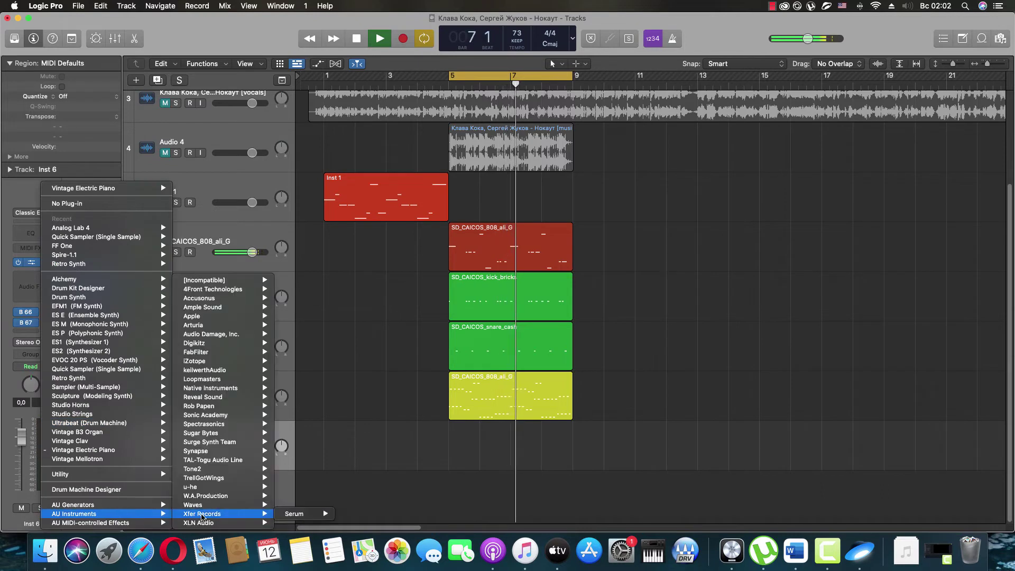
mouse_move(220, 498)
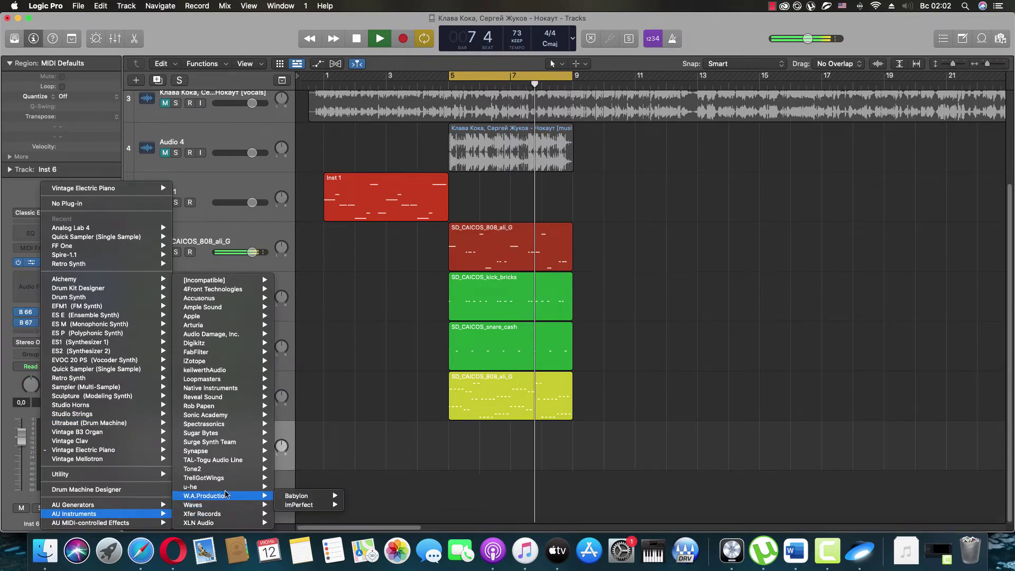
mouse_move(232, 480)
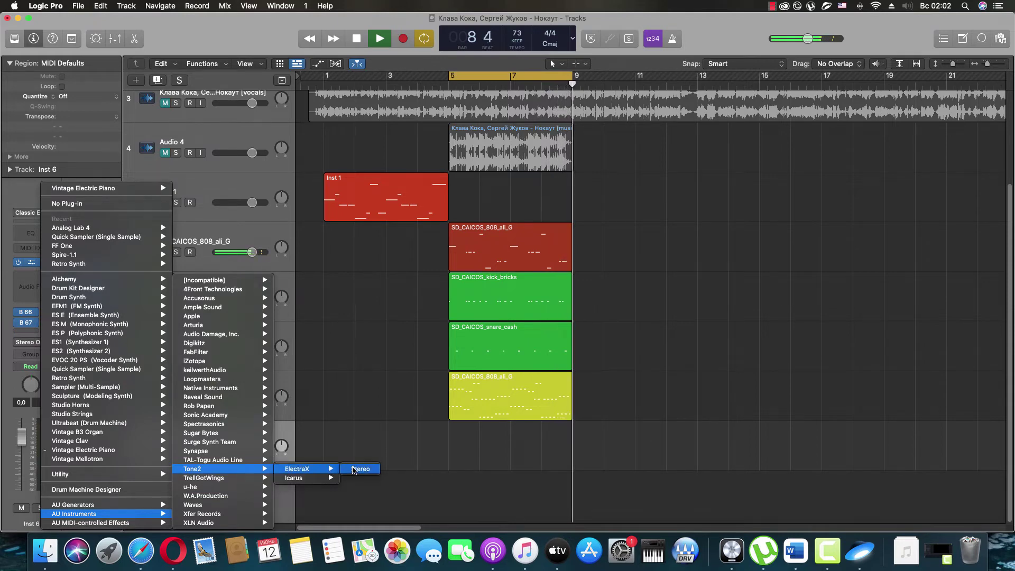
click(357, 469)
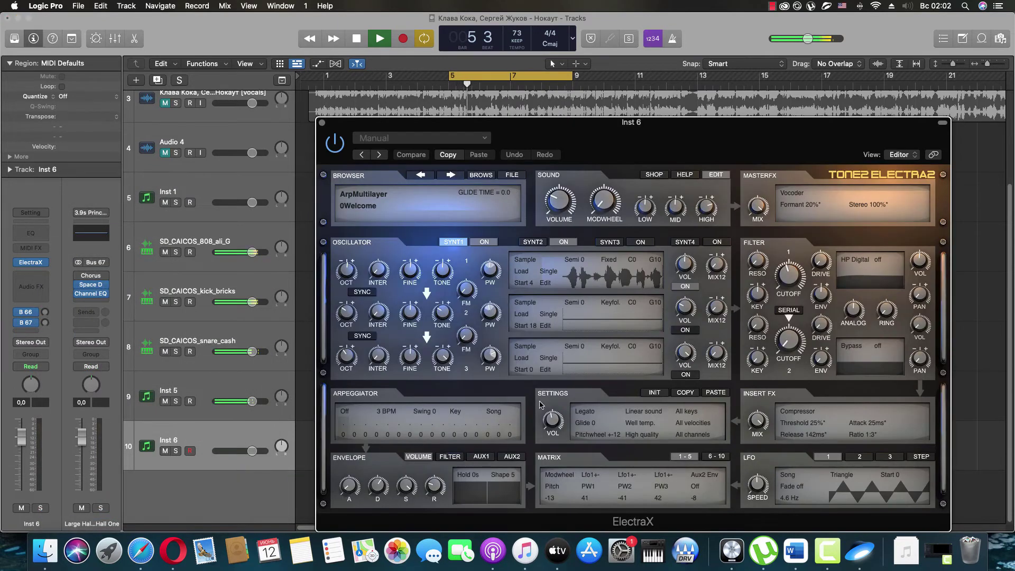
Step: Browse ElectraX's patch types, audition leads from the Silk Road bank, load Lead - Beamer and close the plug-in window
click(481, 177)
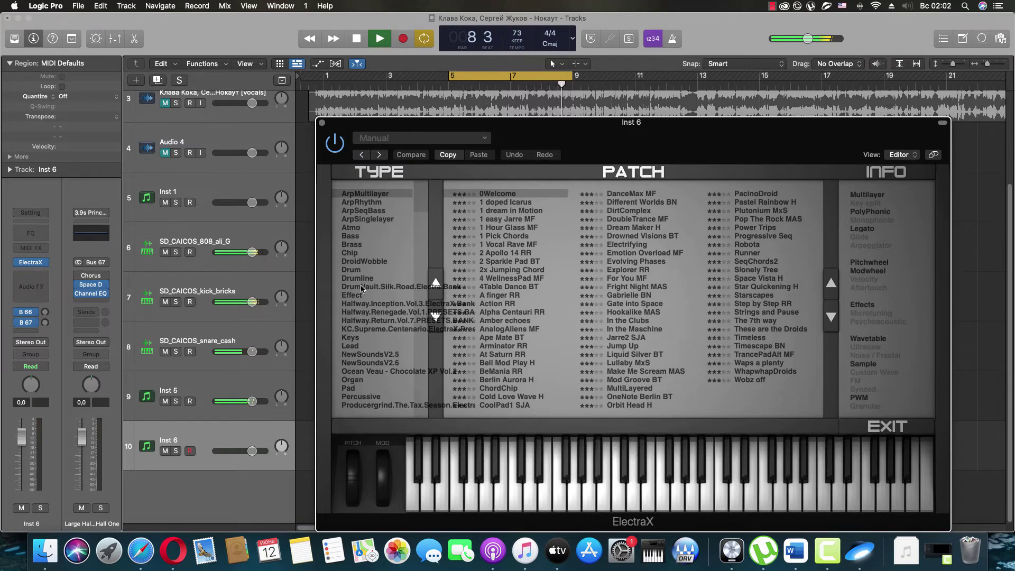
click(355, 261)
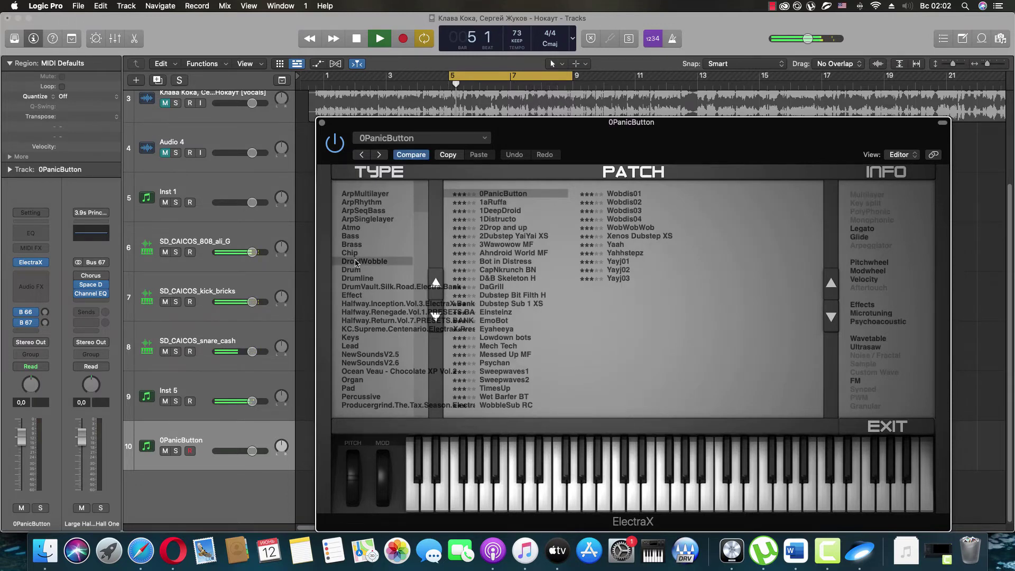
click(353, 270)
click(355, 278)
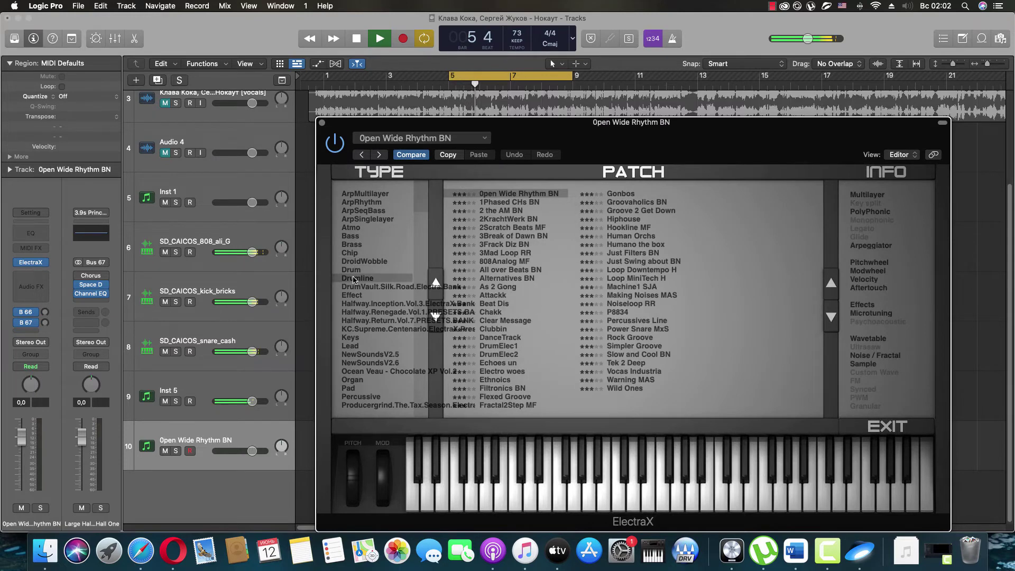
click(358, 287)
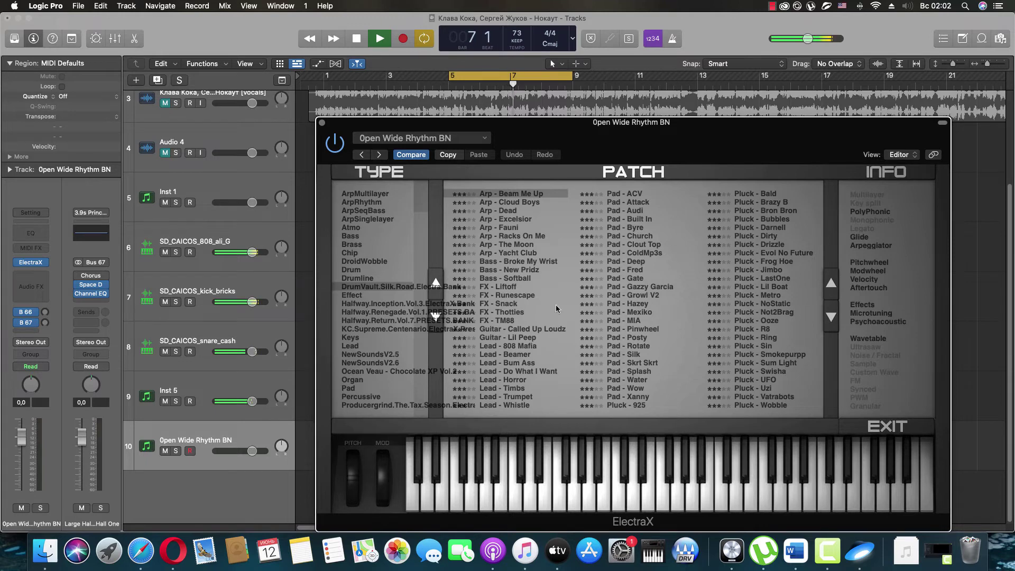
click(488, 346)
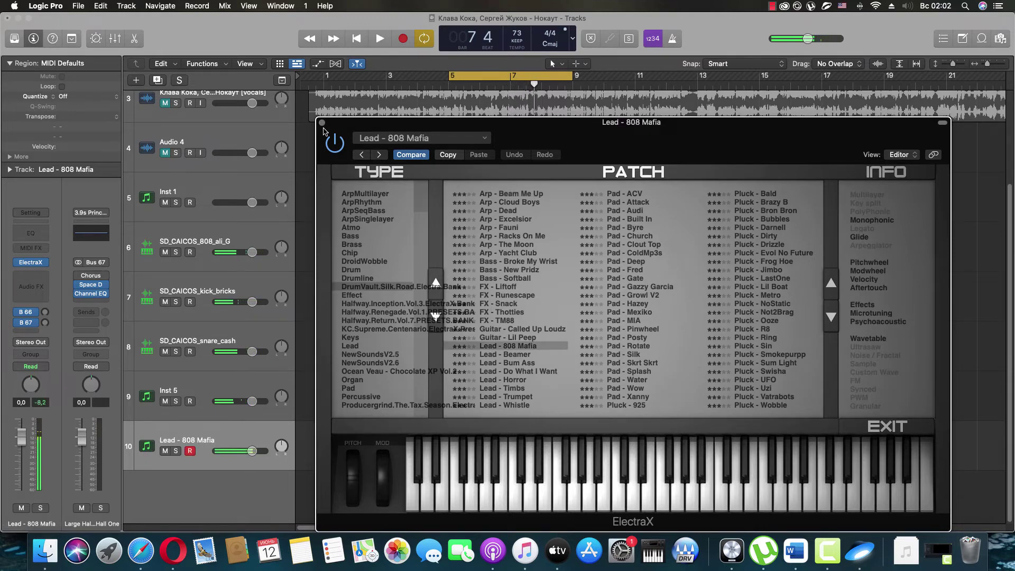
click(514, 356)
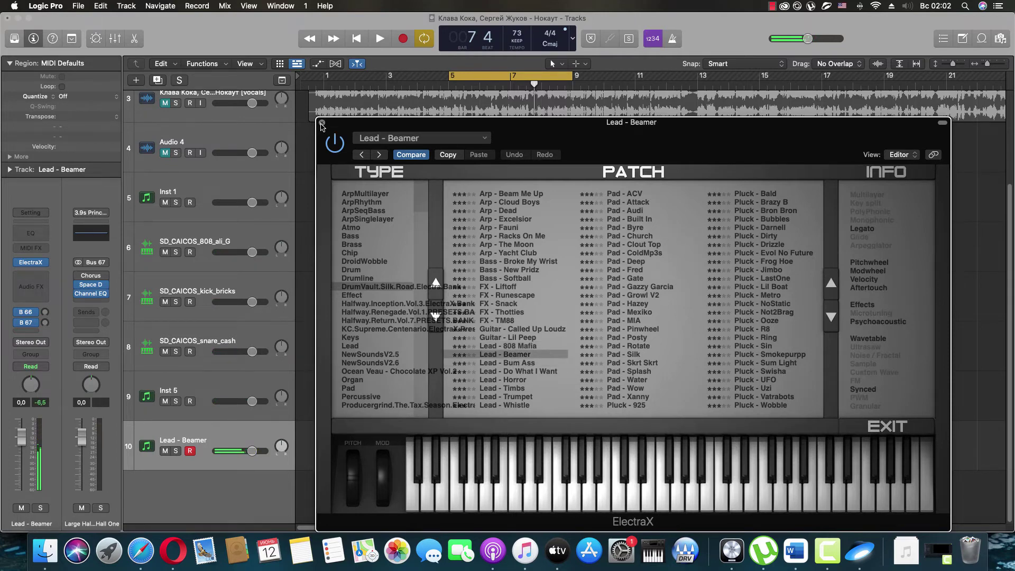
click(321, 123)
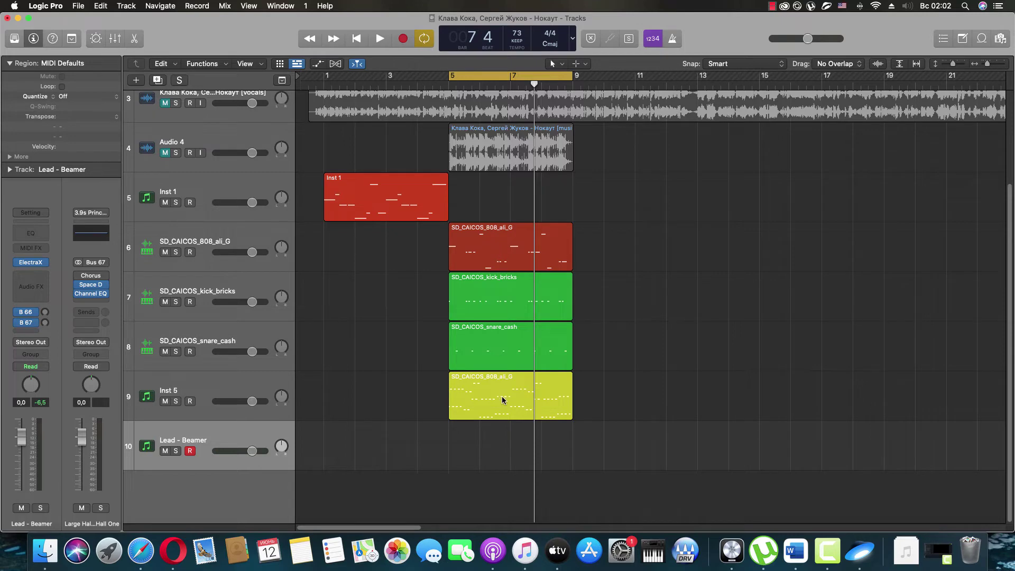
Step: Copy the 808 region at bar 5 to the Lead - Beamer track, open the copy in the Piano Roll and play it
mouse_move(502, 399)
mouse_down()
mouse_move(503, 425)
mouse_move(503, 397)
mouse_up()
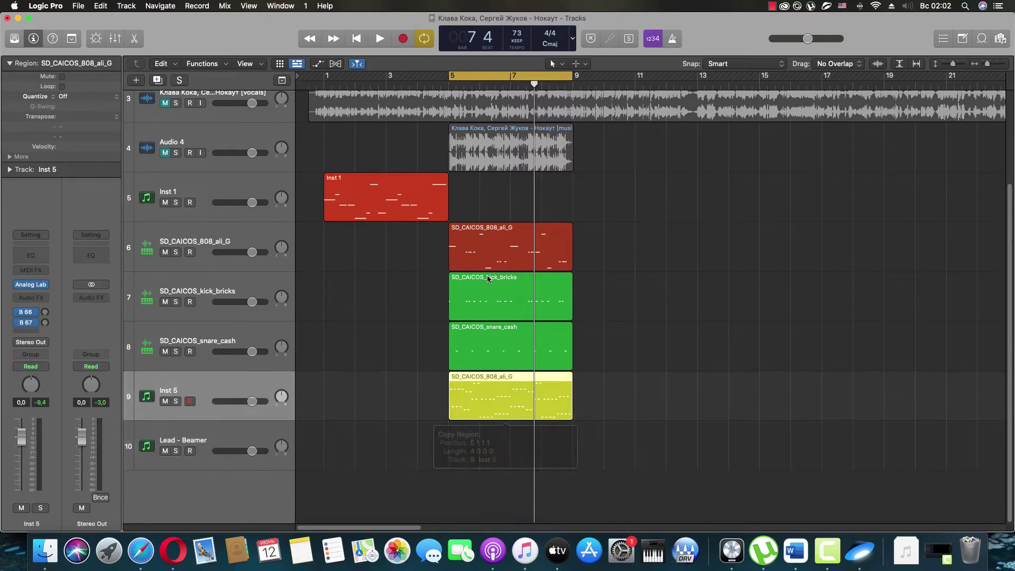
drag(497, 249, 497, 448)
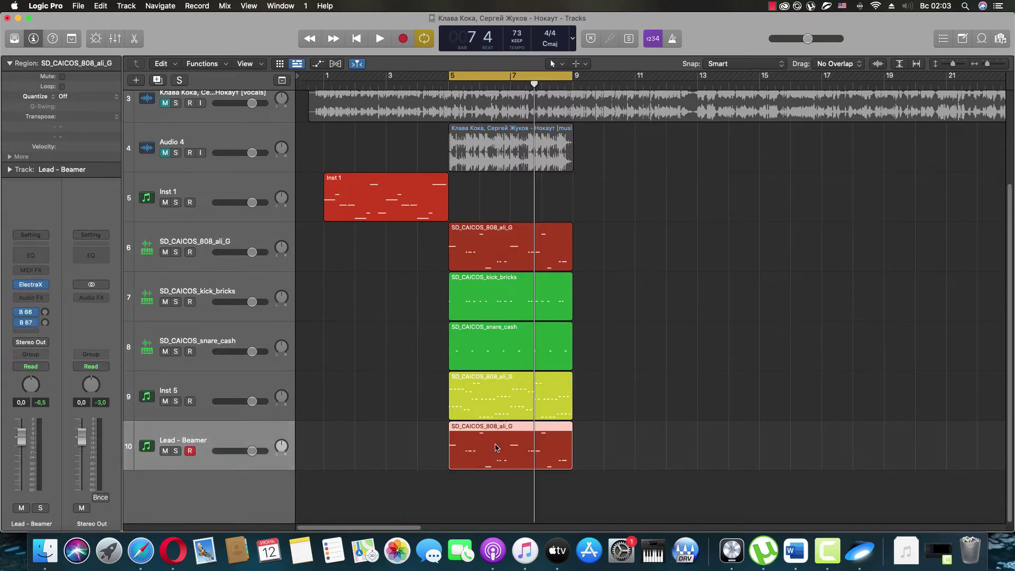
double_click(497, 448)
key(space)
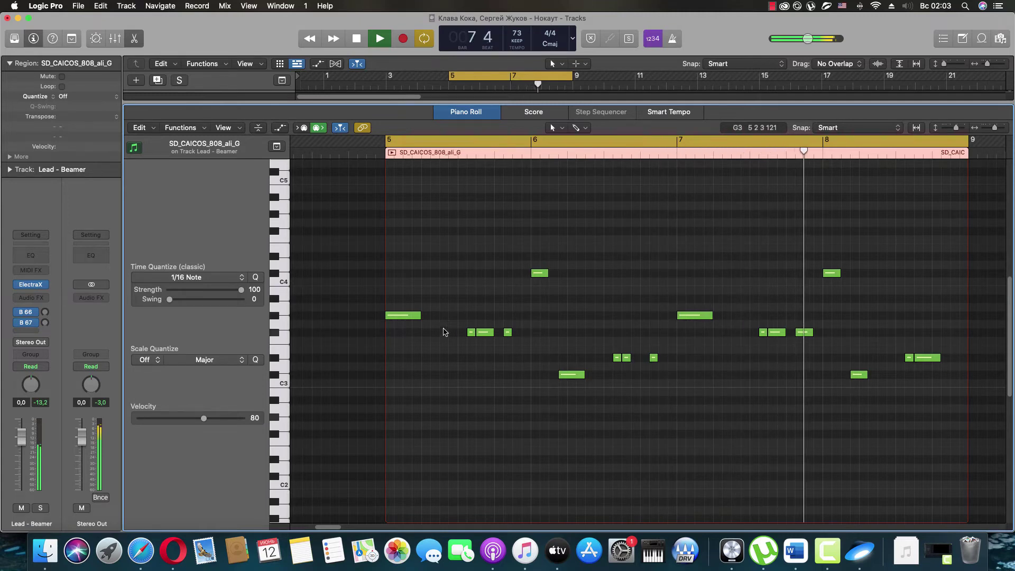
key(space)
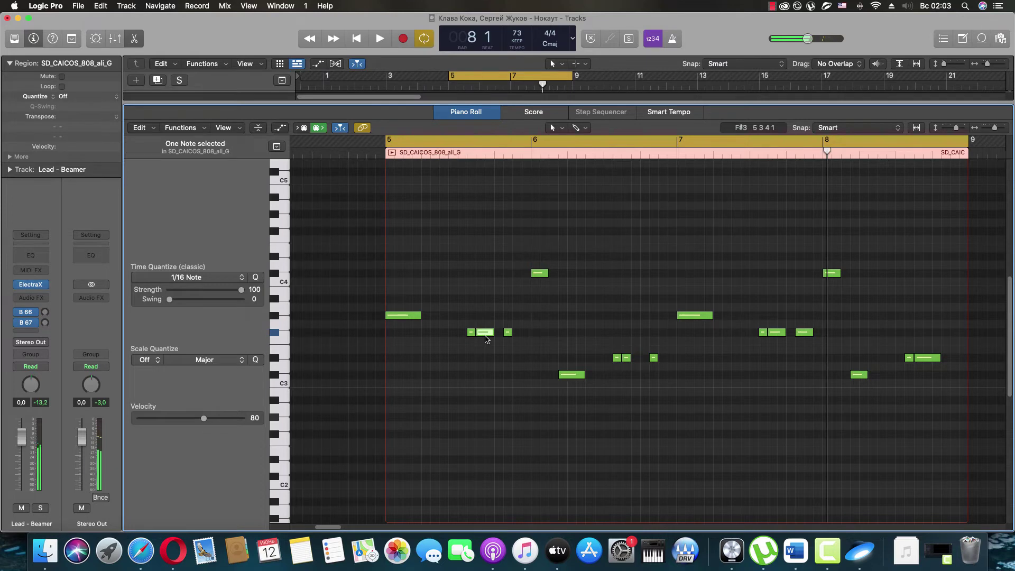
Step: Merge the repeated F#3 notes in bar 5 and the repeated D#3 notes in bar 6 into one long note each
key(space)
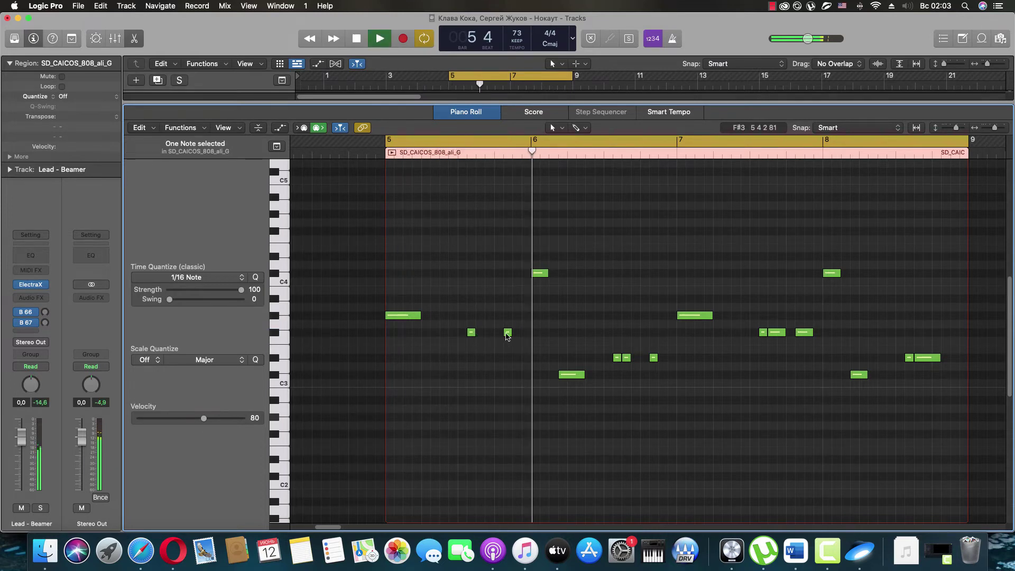
click(507, 332)
drag(473, 332, 512, 337)
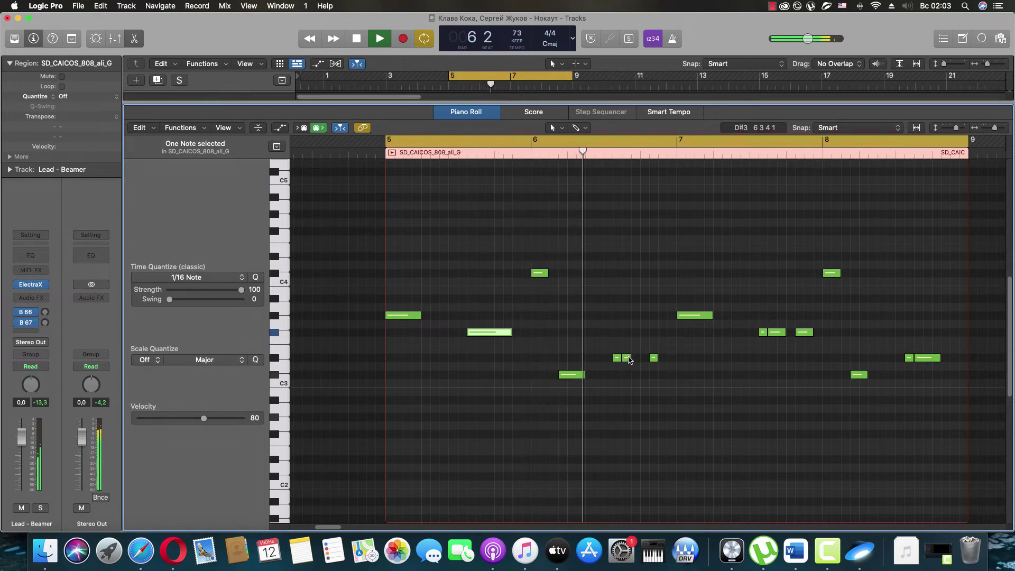
drag(626, 357, 666, 368)
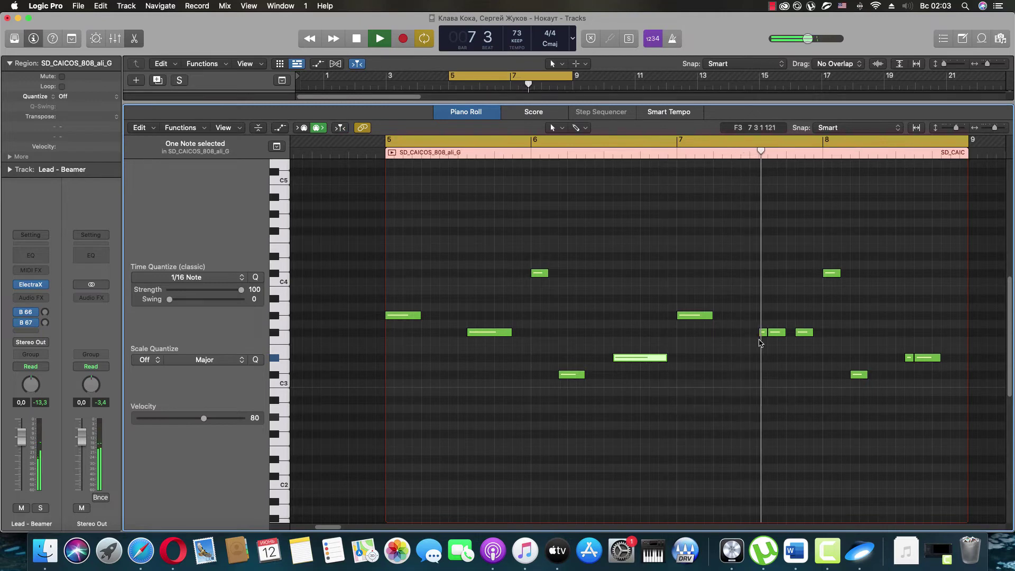
Step: Merge the repeated F#3 notes in bar 7 and D#3 notes in bar 8 into single long notes, and play the part
click(777, 333)
key(space)
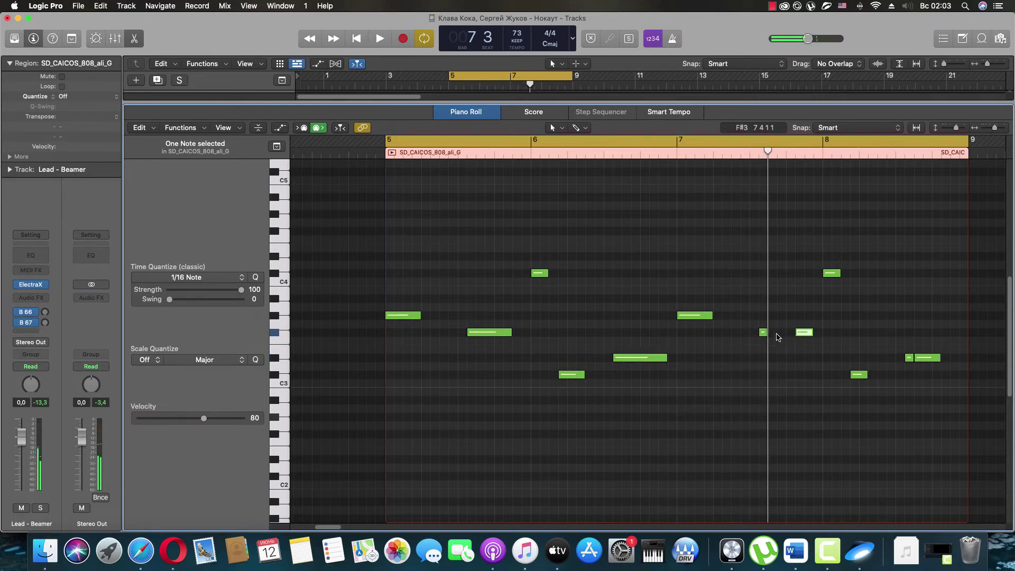
drag(766, 332, 803, 341)
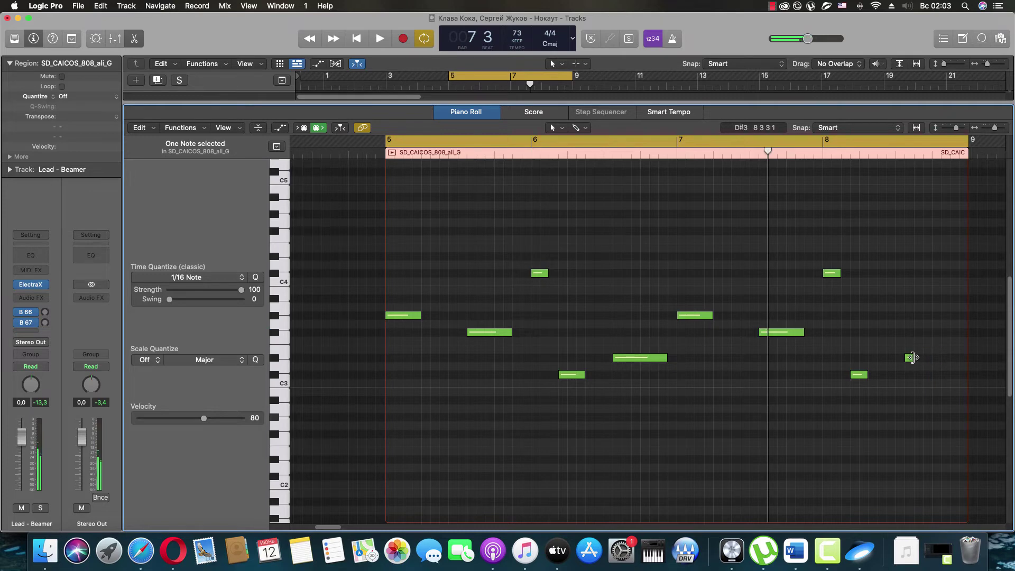
drag(912, 357, 949, 358)
key(space)
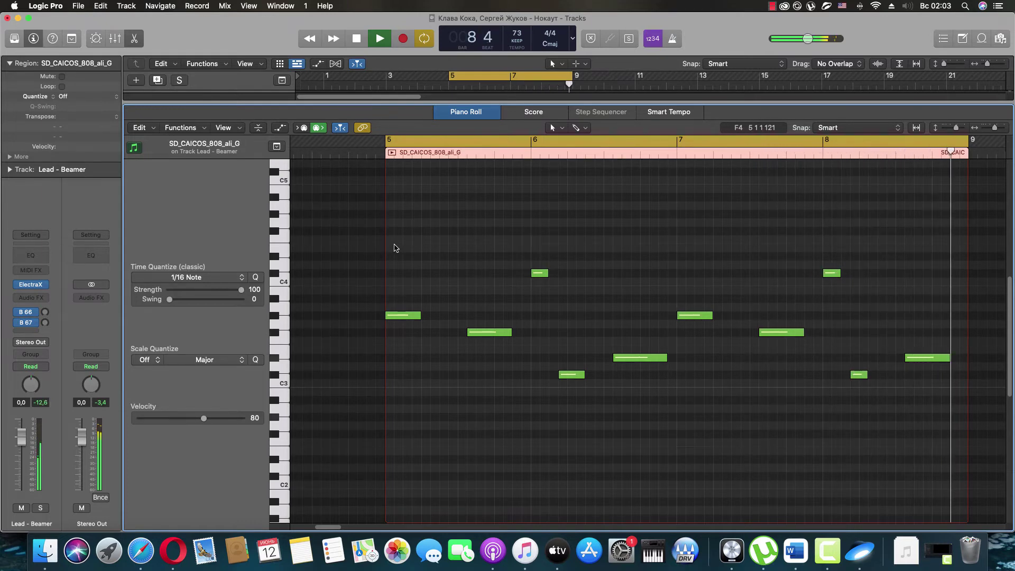
Step: Select all ten lead notes, try them an octave lower during playback, and move them back up an octave
key(space)
drag(399, 225, 928, 435)
scroll(460, 362, down, 3)
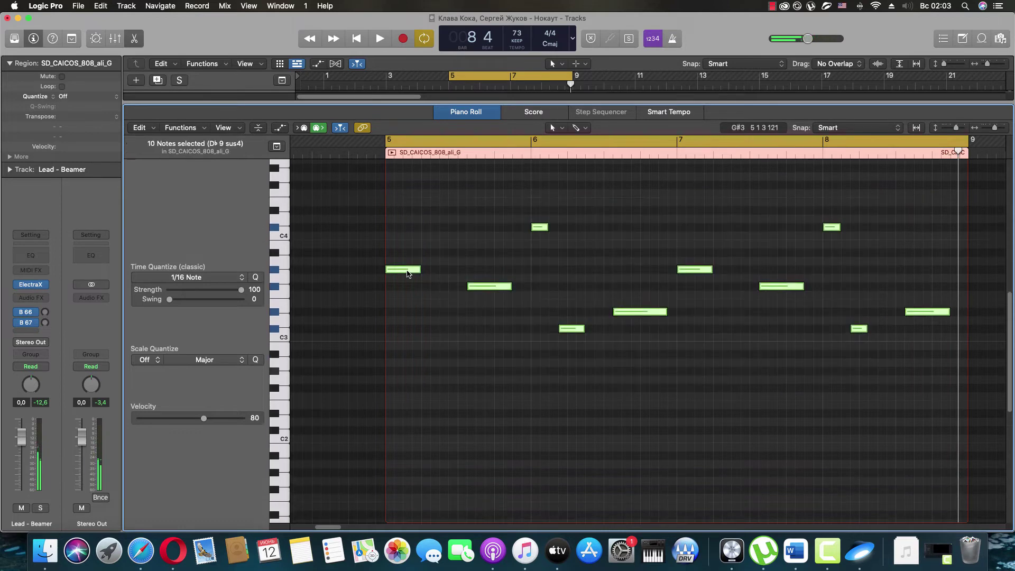
drag(405, 269, 408, 370)
key(space)
scroll(430, 387, down, 3)
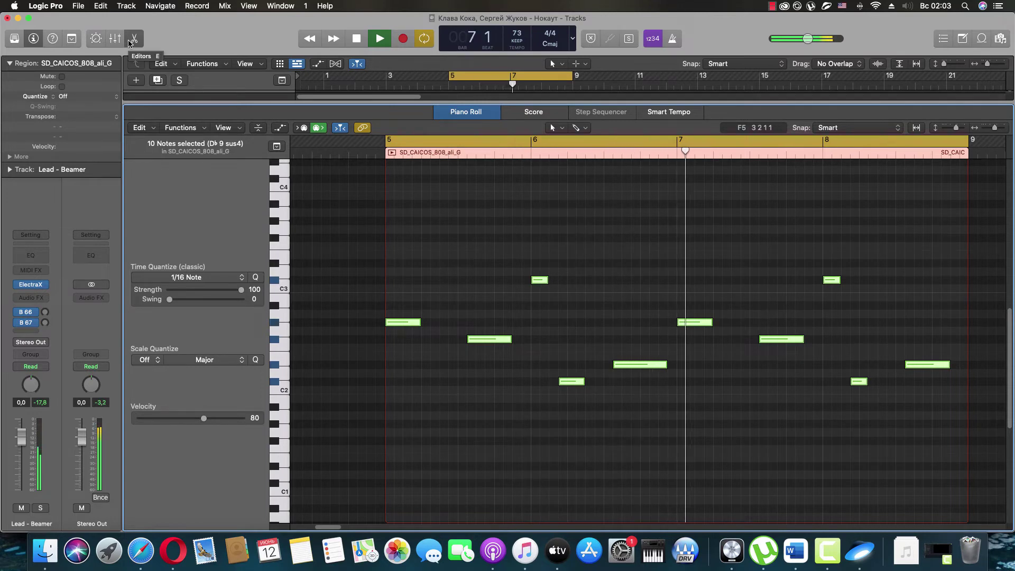
key(alt+shift+Up)
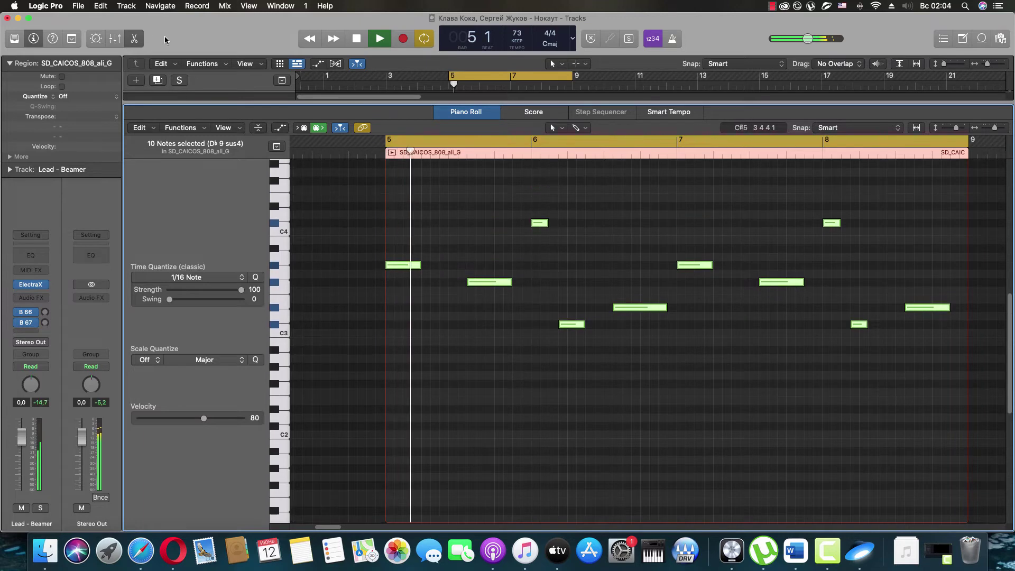
Step: Close the Piano Roll, unmute the vocals track and play the looped beat together with the vocals
click(135, 38)
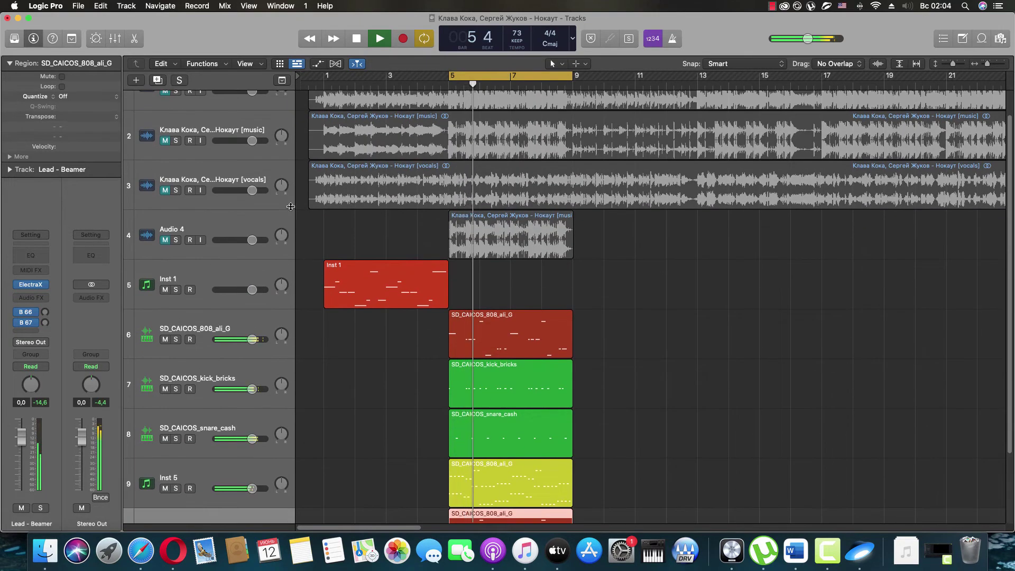
scroll(290, 212, down, 1)
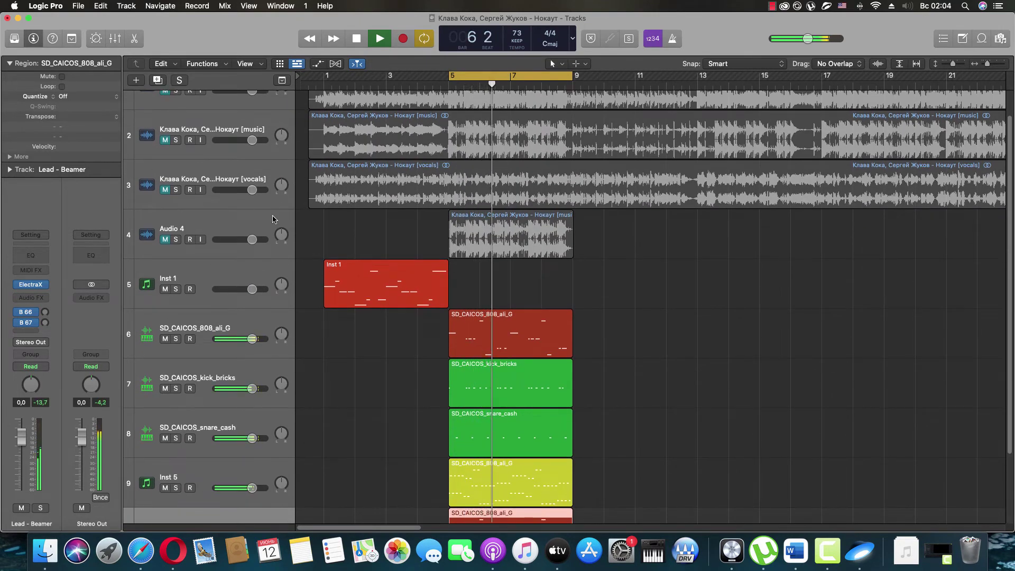
scroll(152, 253, up, 3)
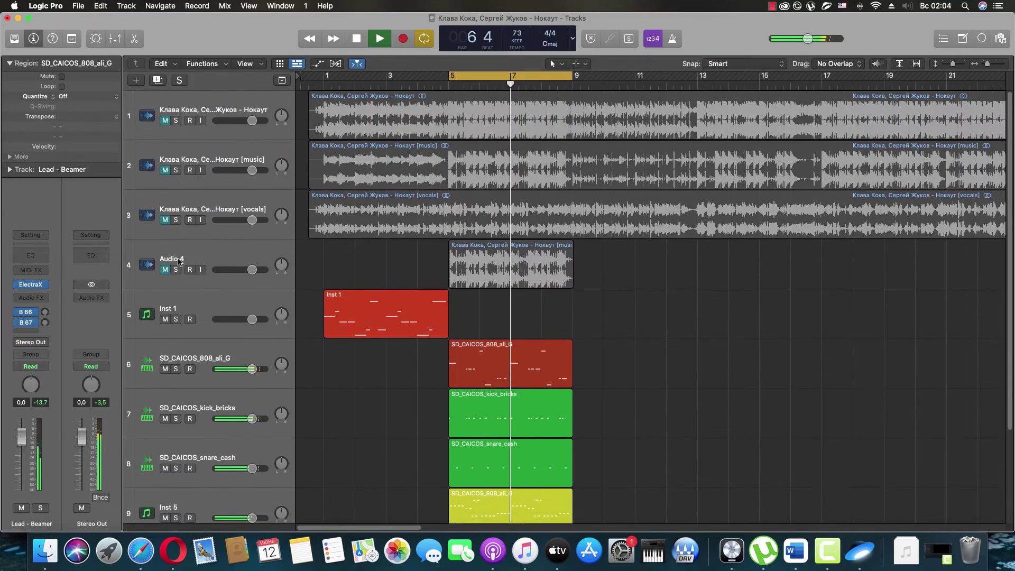
key(space)
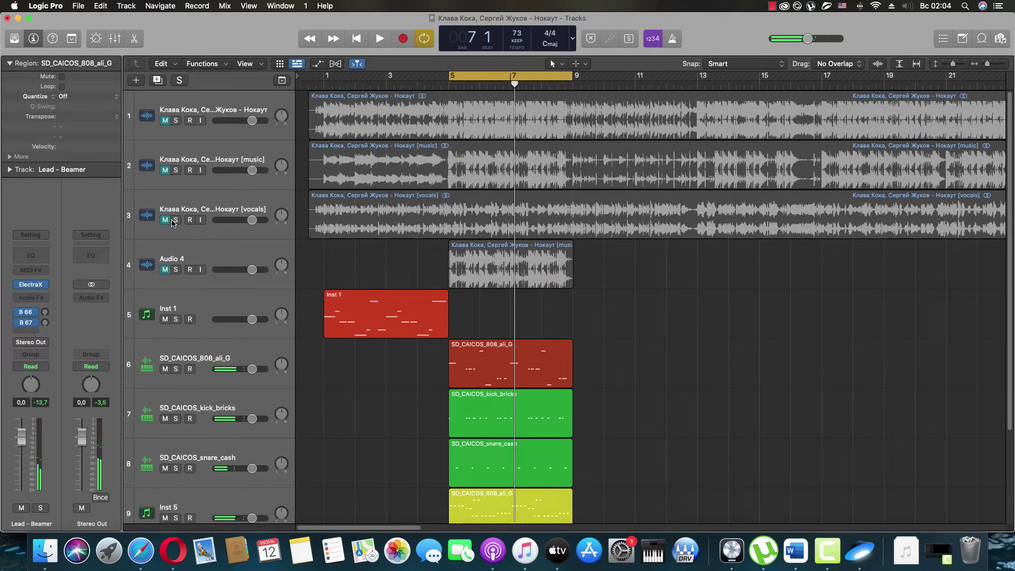
click(176, 223)
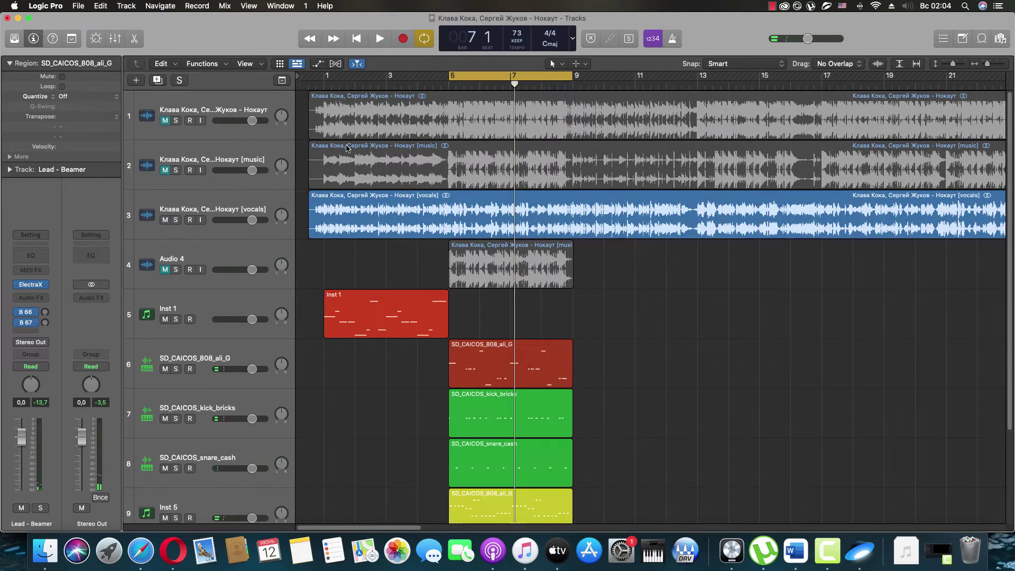
key(space)
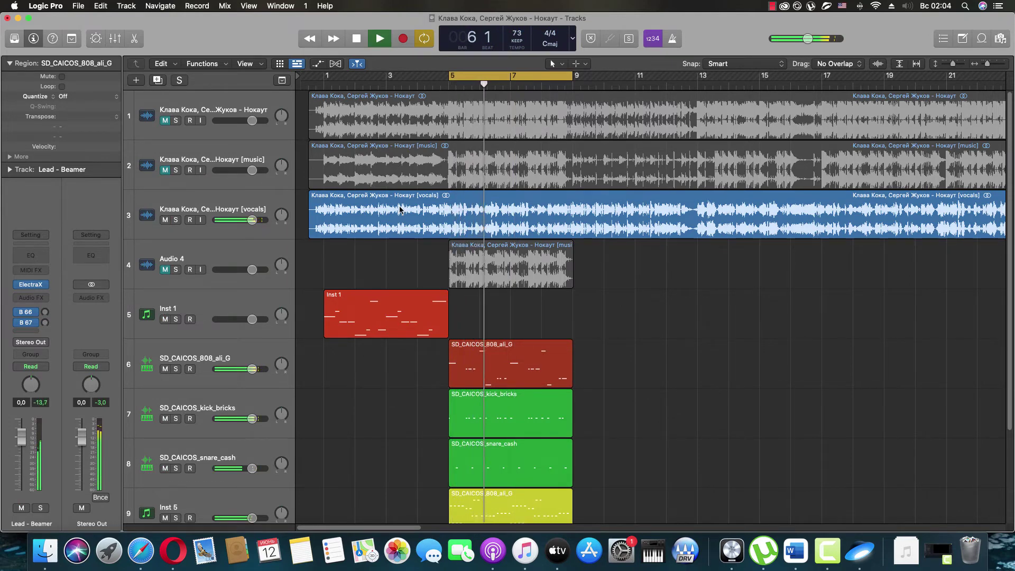
scroll(439, 264, down, 4)
scroll(476, 315, up, 4)
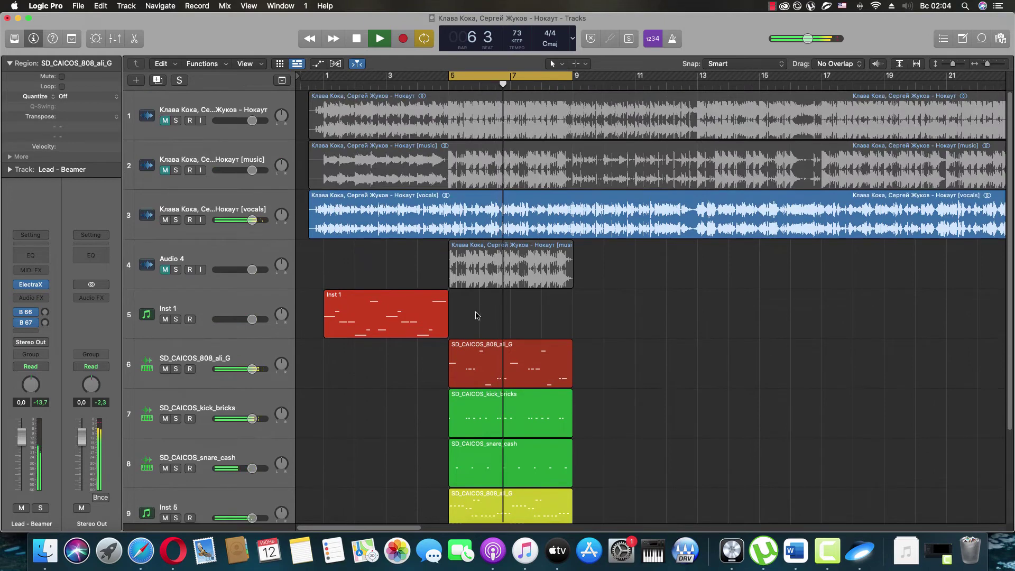
scroll(528, 317, down, 5)
click(628, 326)
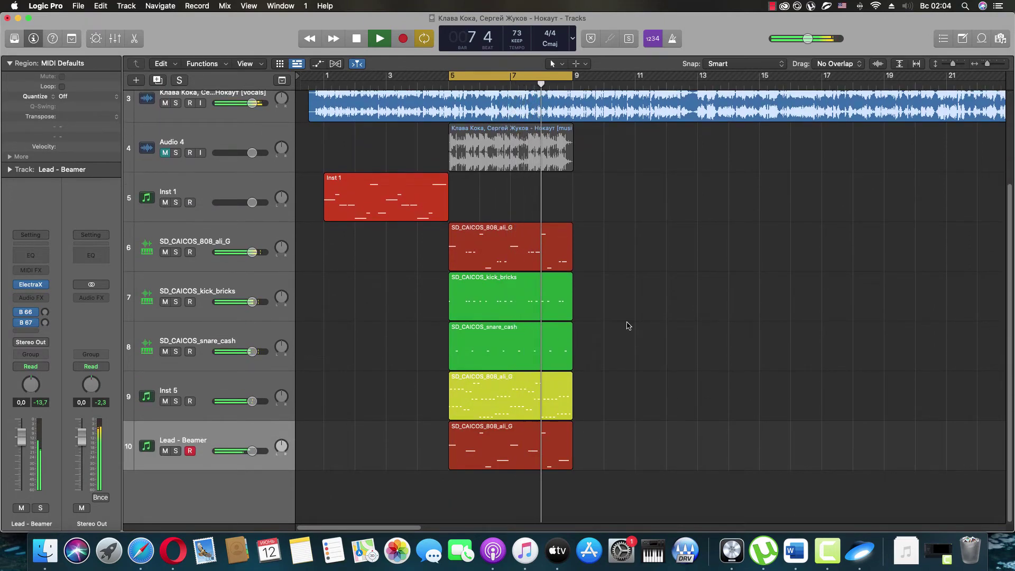
scroll(629, 326, up, 5)
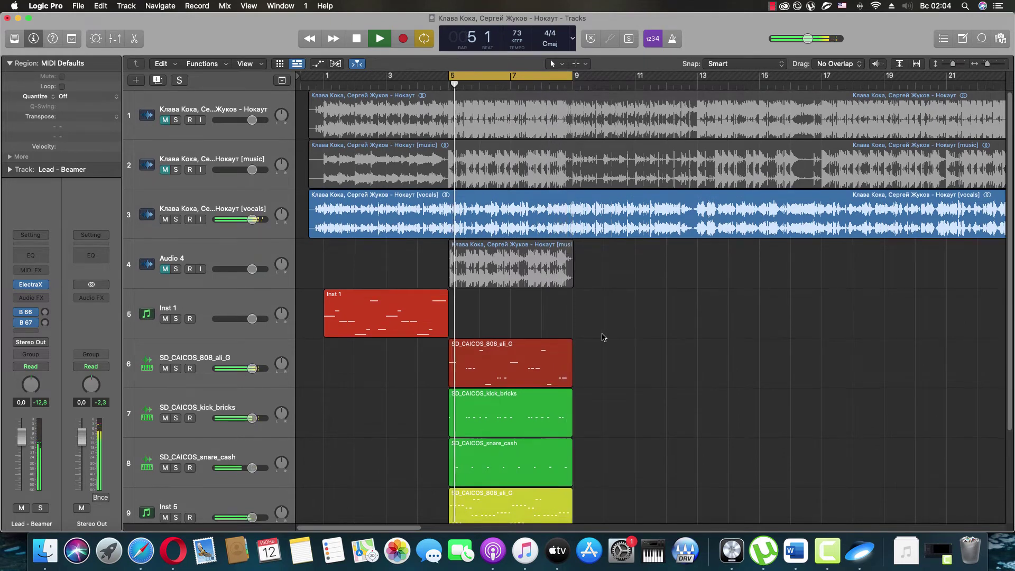
Step: Turn off the cycle and copy the 808, kick and snare regions from bar 5 to bar 9
scroll(603, 337, down, 4)
drag(580, 364, 518, 296)
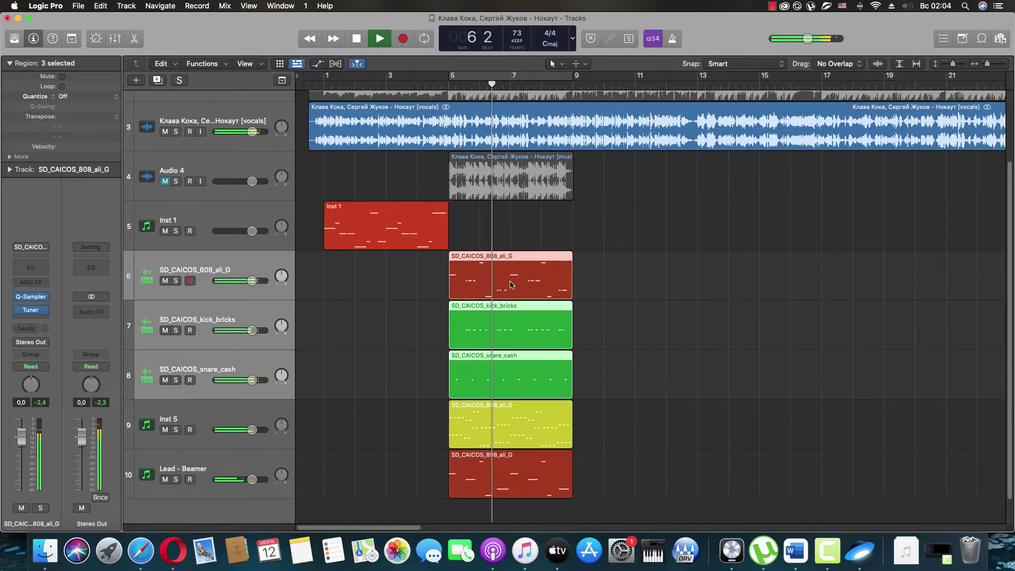
alt+drag(511, 285, 637, 296)
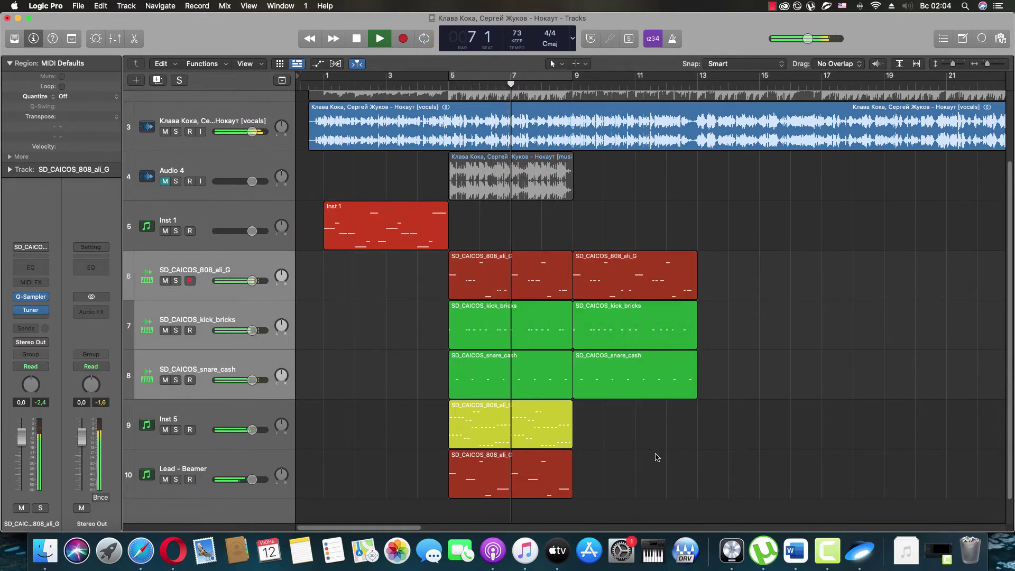
scroll(654, 455, down, 1)
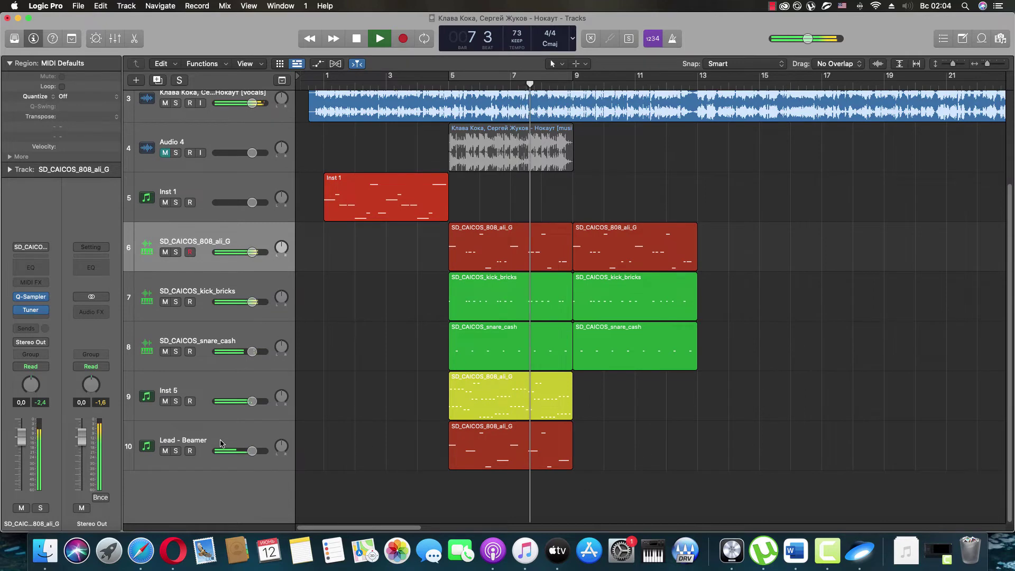
Step: Open the Lead - Beamer region, lower all its notes by an octave, close the editor and play from around bar 4
click(482, 461)
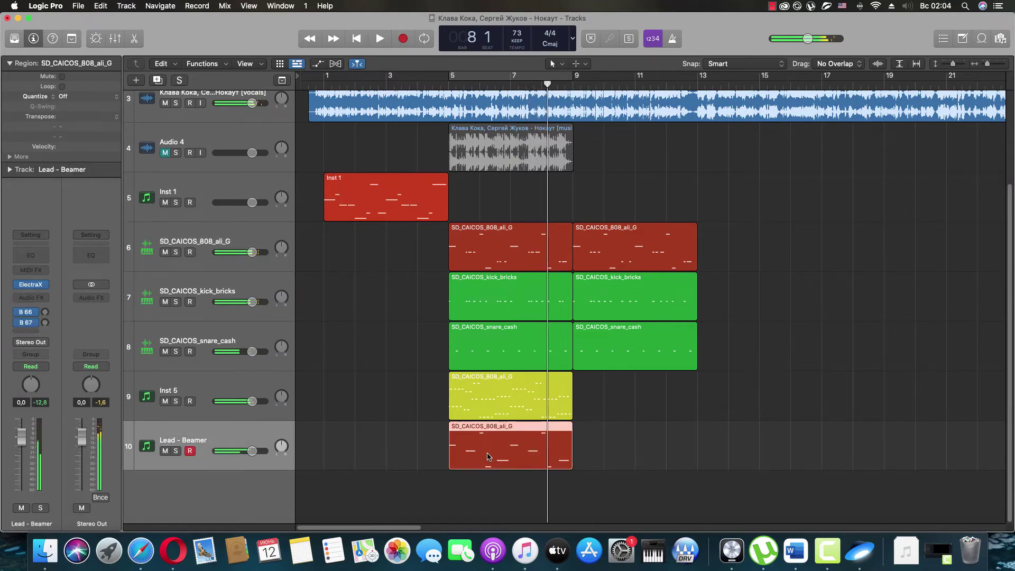
double_click(489, 458)
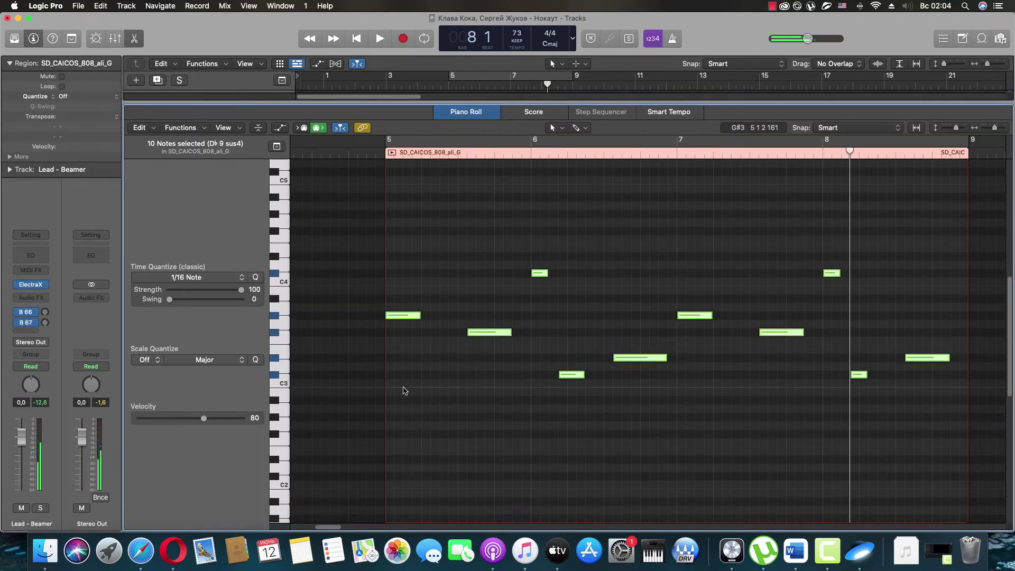
drag(403, 315, 403, 417)
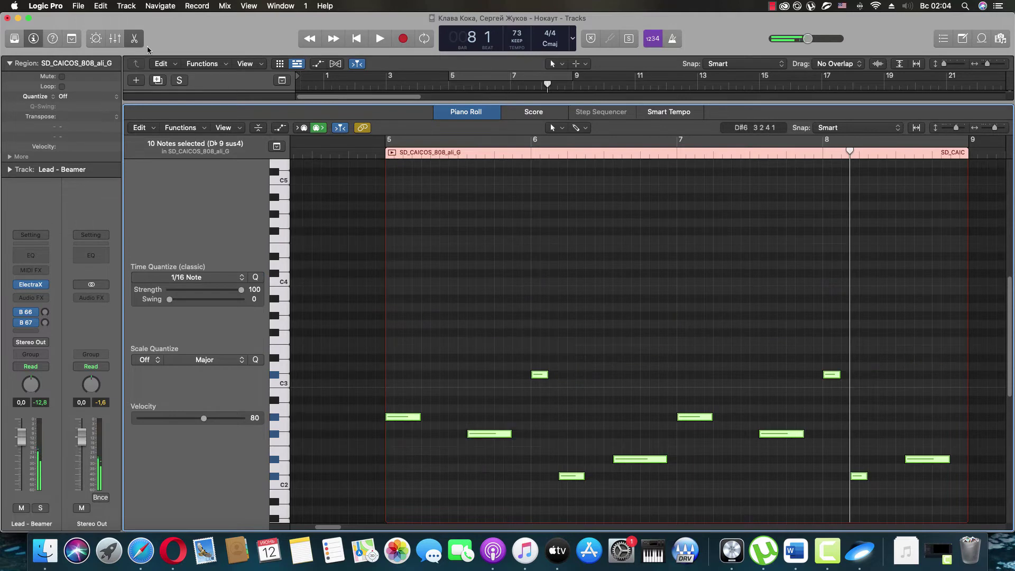
key(e)
key(space)
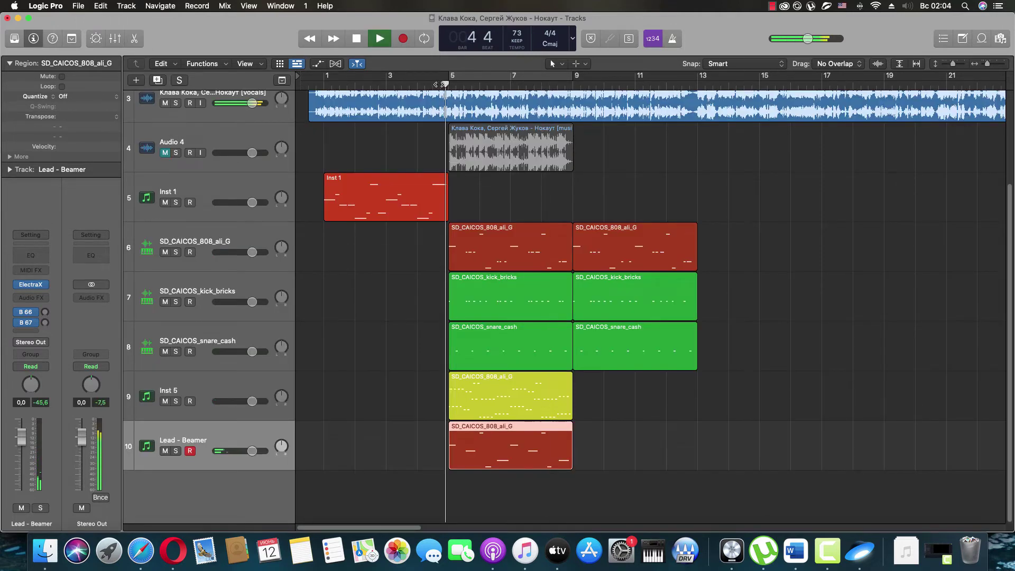
Step: Listen to the arrangement with vocals past bar 13 and turn the cycle over bars 5 to 9 back on
click(628, 448)
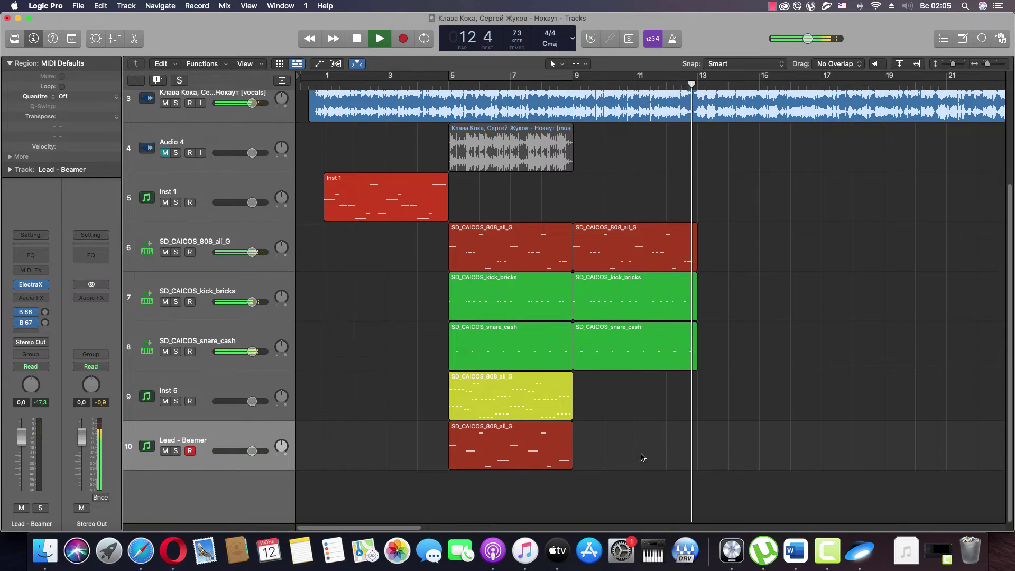
scroll(642, 454, up, 5)
scroll(642, 452, down, 5)
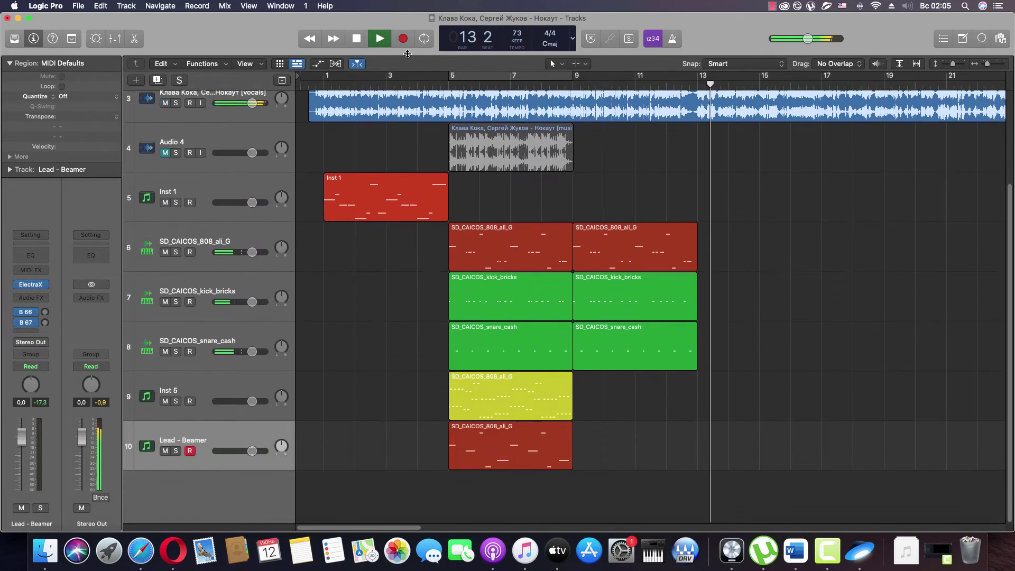
click(424, 38)
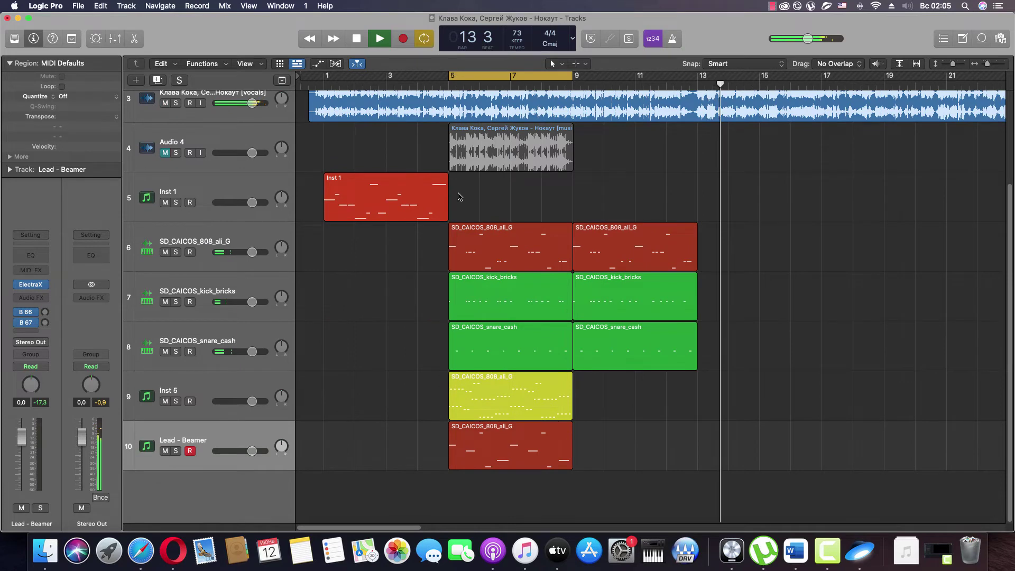
Step: Solo the Lead - Beamer track, open its region in the Piano Roll and raise all ten notes by an octave
click(176, 451)
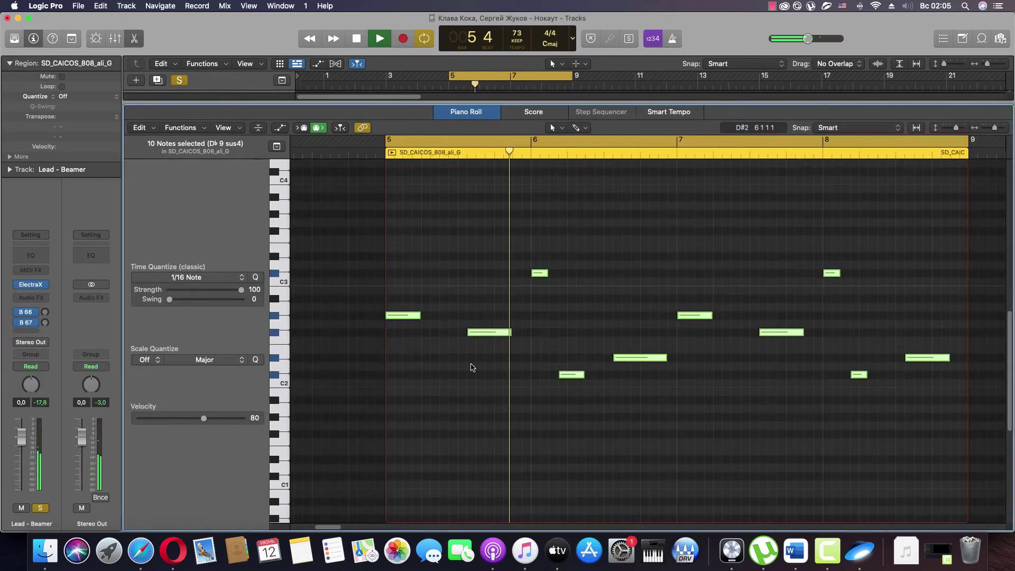
scroll(439, 370, up, 3)
drag(407, 372, 407, 270)
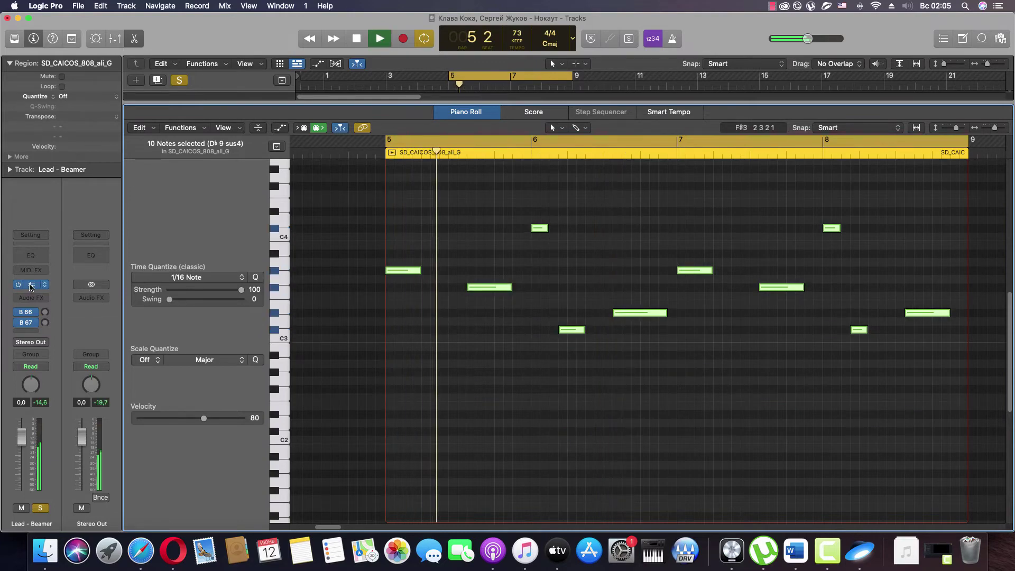
Step: Open ElectraX's patch browser, audition Lead - Bum Ass and Lead - Do What I Want, and load Lead - Horror
click(19, 285)
click(511, 174)
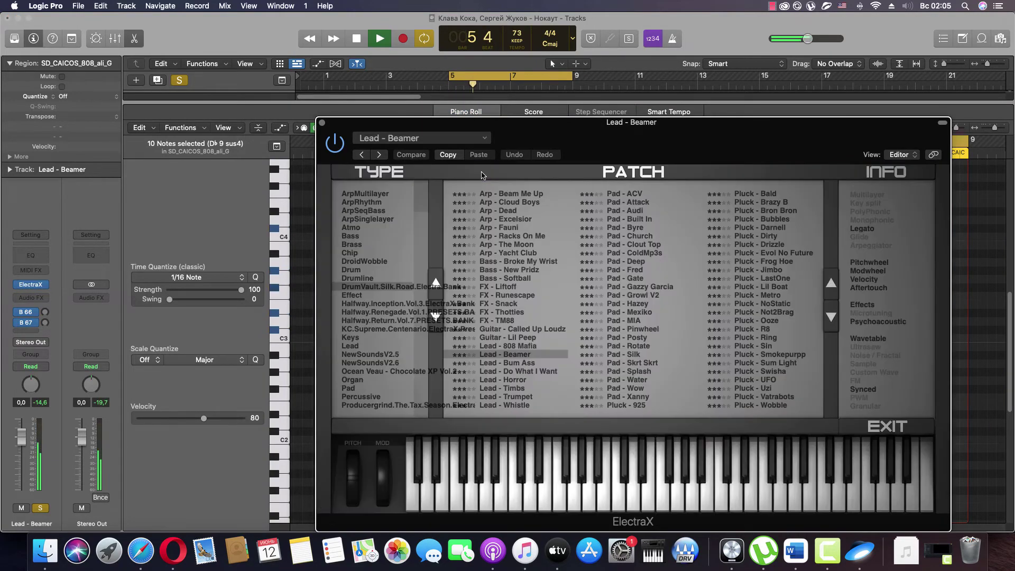
click(514, 364)
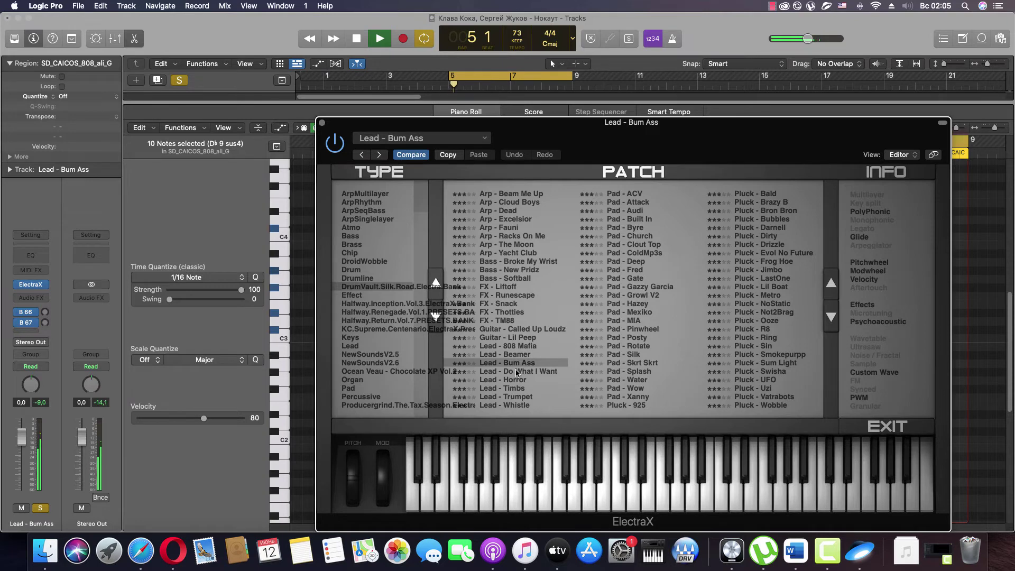
click(516, 372)
key(space)
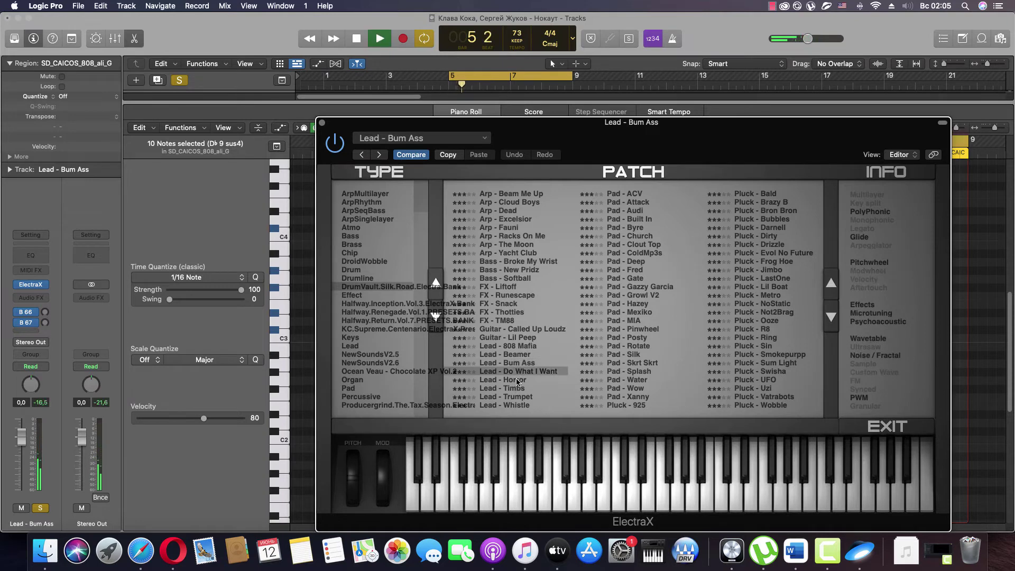
click(518, 381)
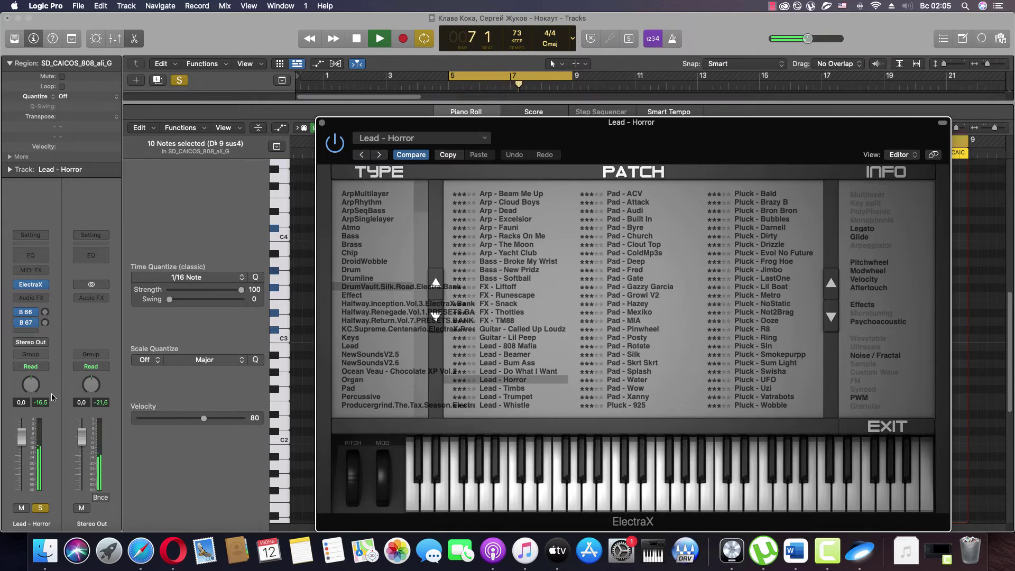
Step: Audition the Lead - Timbs, Lead - Trumpet and Lead - Whistle patches in ElectraX, keep Lead - Whistle and close the plug-in window
click(41, 510)
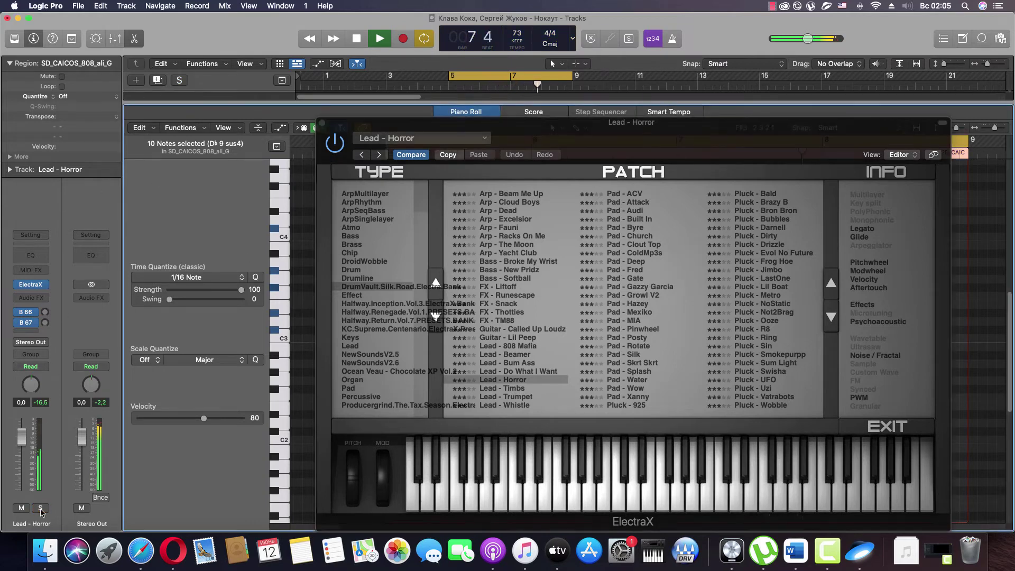
click(513, 388)
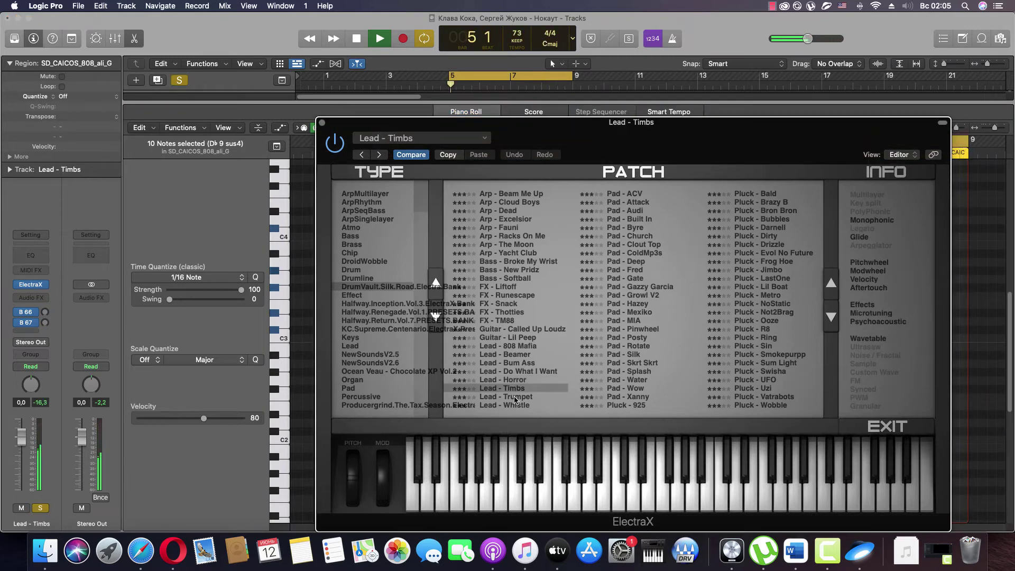
click(515, 397)
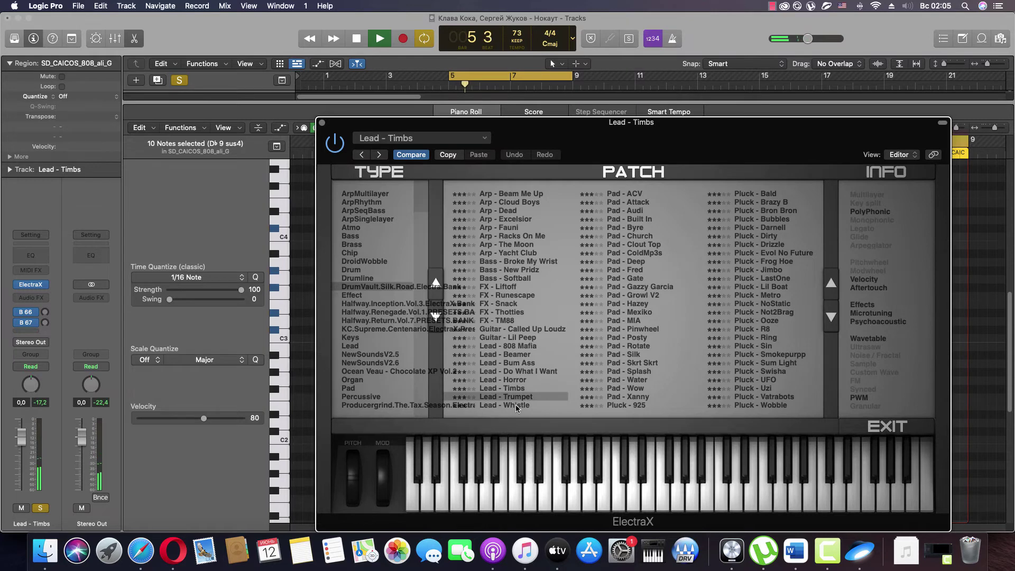
click(517, 405)
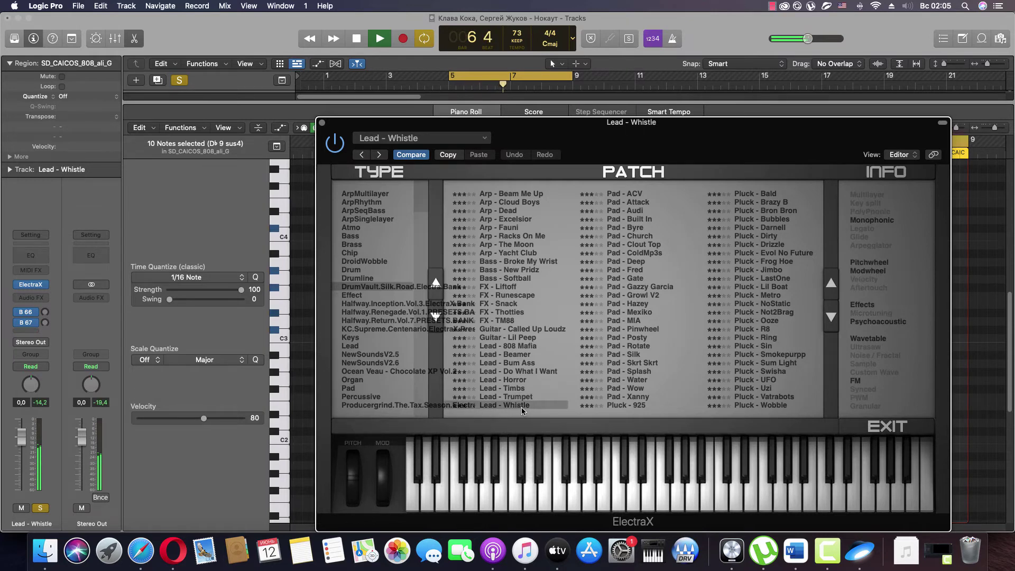
click(322, 124)
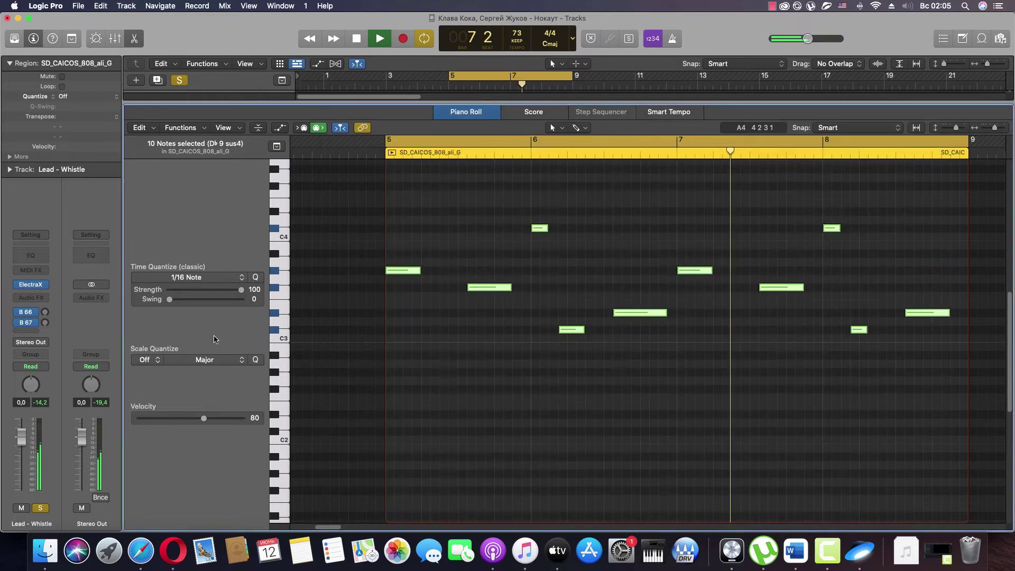
Step: Collapse the piano roll to show the arrangement and compare the Lead - Whistle track soloed and within the full mix
drag(122, 108, 175, 475)
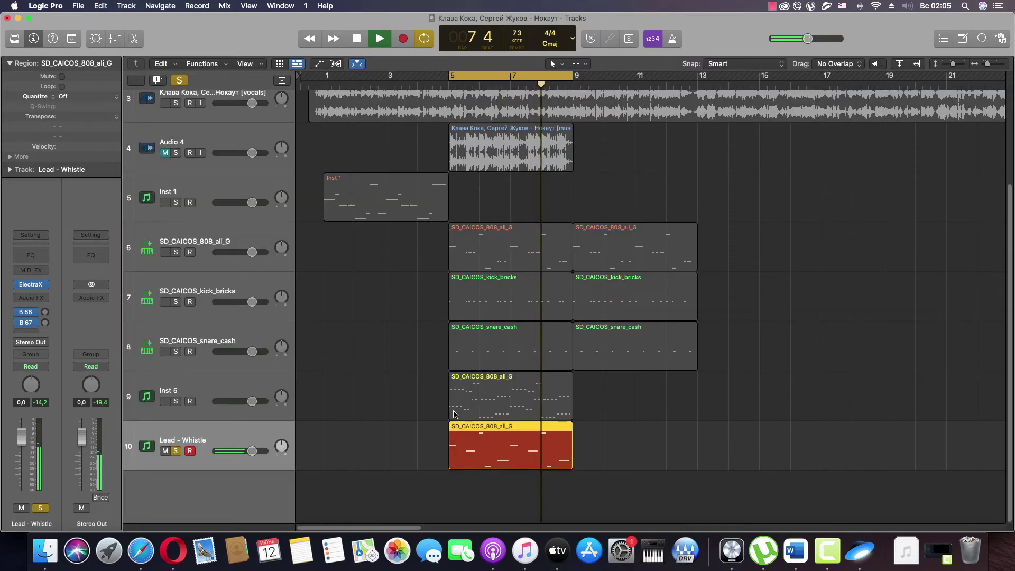
click(176, 475)
click(355, 447)
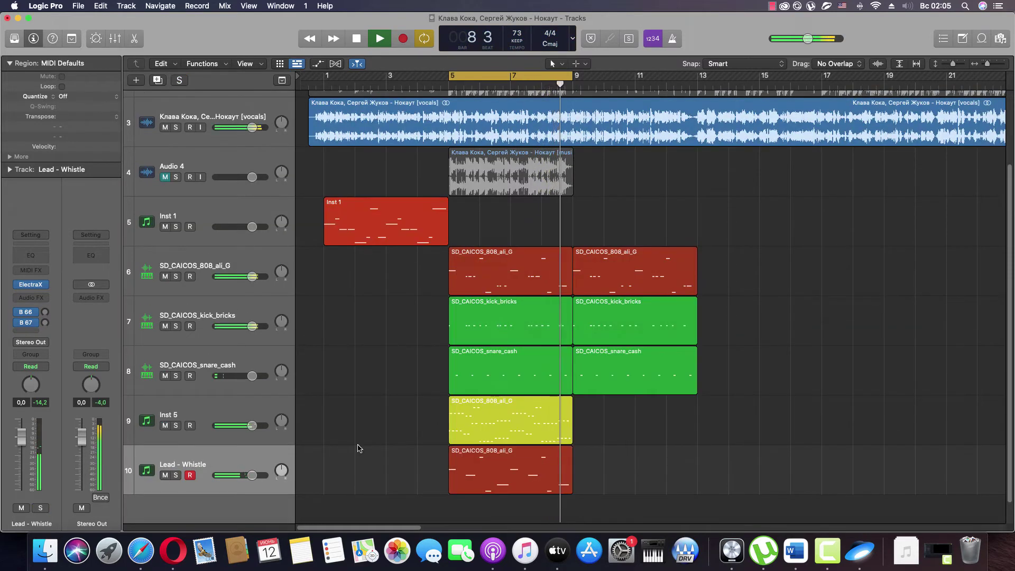
scroll(407, 461, down, 2)
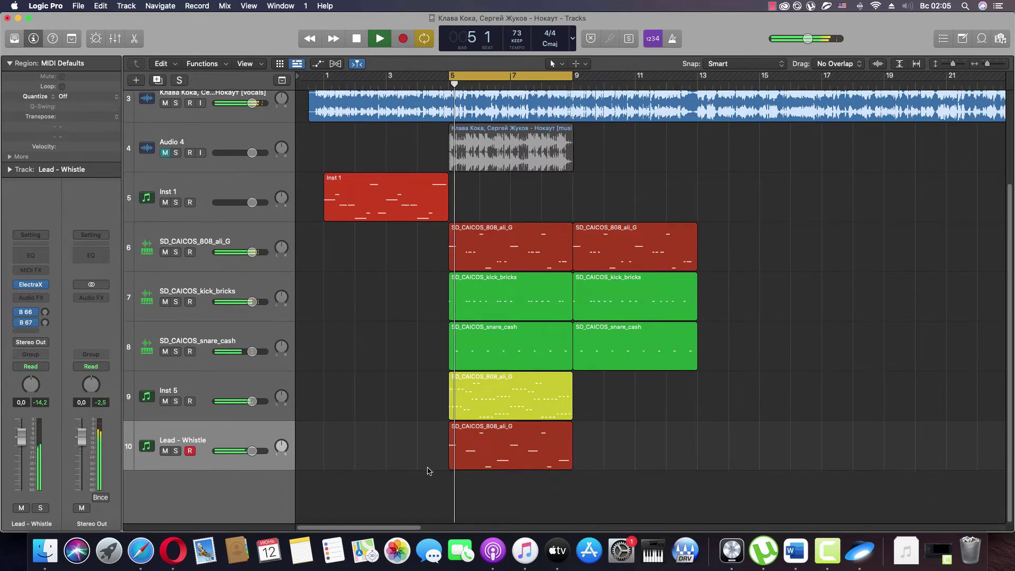
click(176, 451)
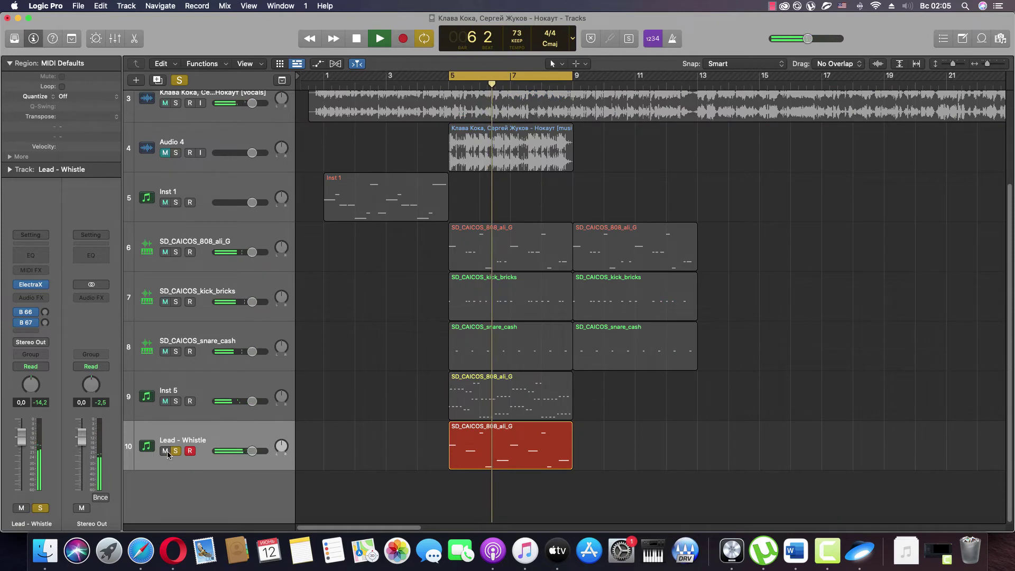
click(176, 451)
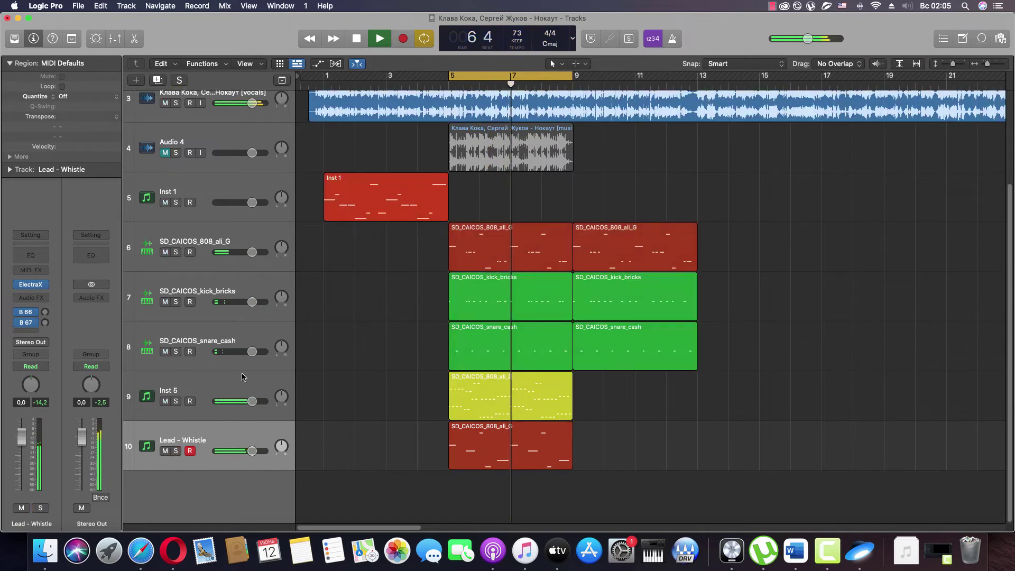
Step: Listen to the soloed original song on track 1 from about bar 17, stop playback and unsolo it
scroll(310, 167, up, 5)
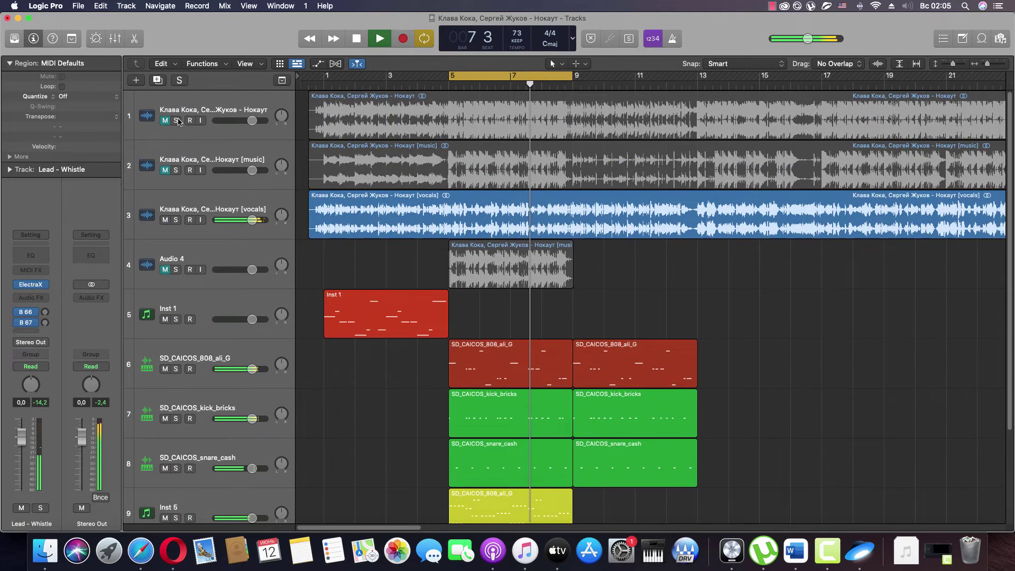
click(526, 109)
key(s)
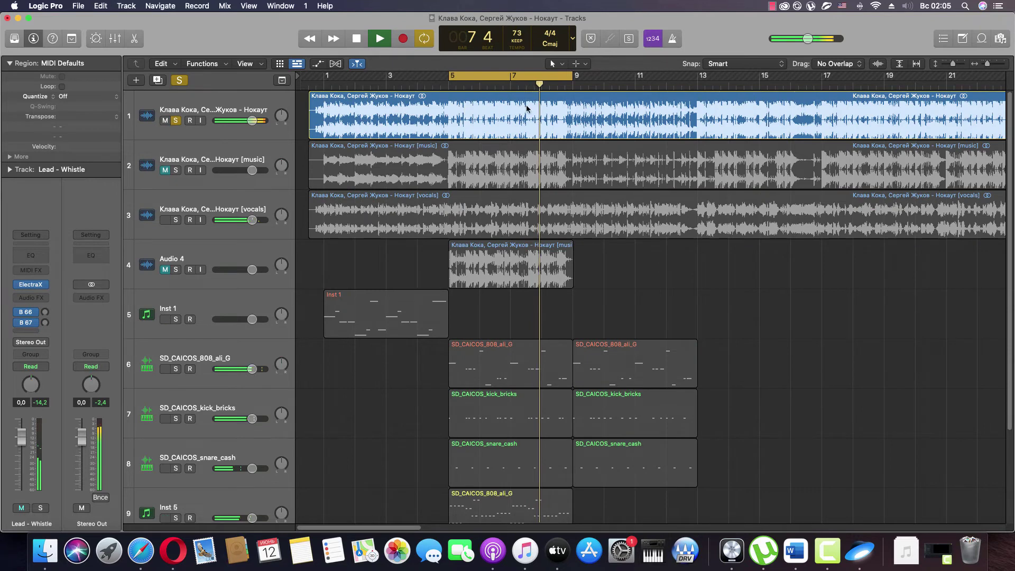
click(833, 83)
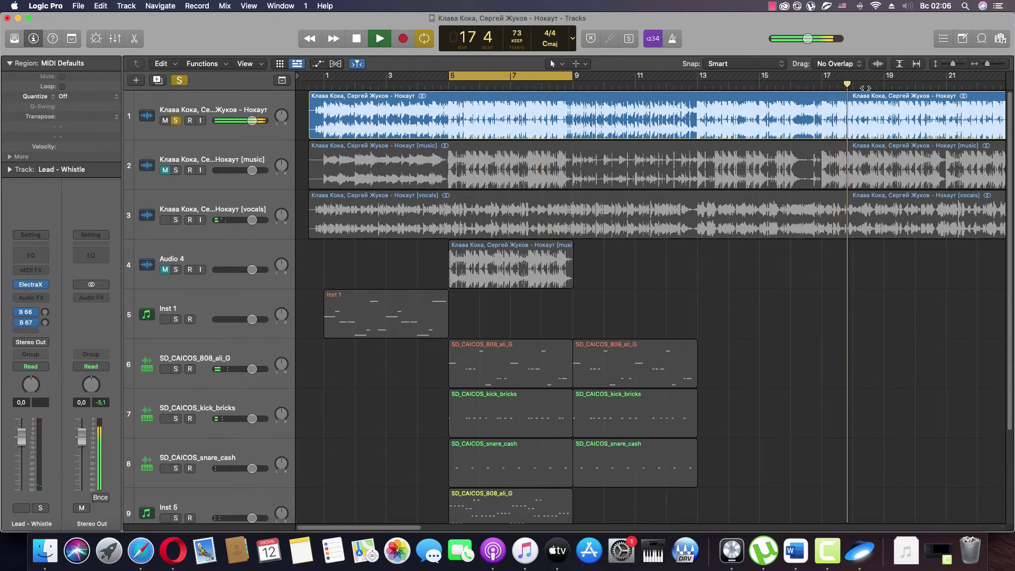
key(space)
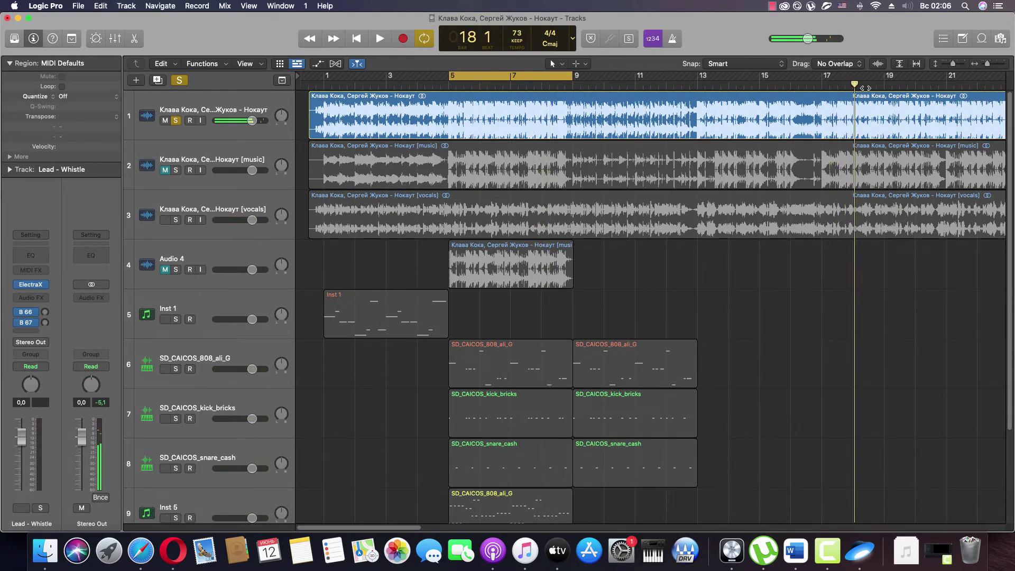
click(176, 120)
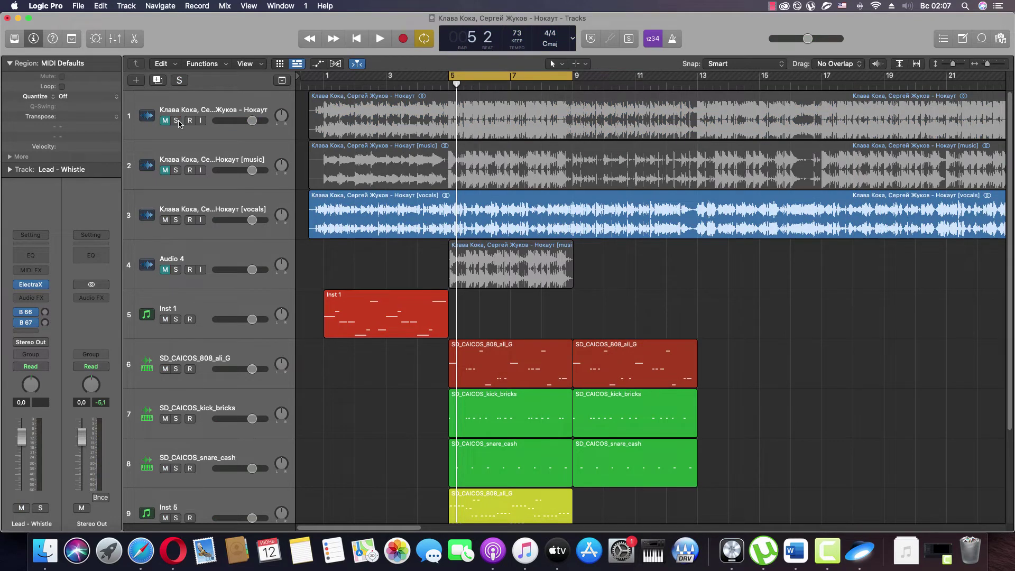
Step: Start loop playback, solo the Lead - Whistle track and open the ElectraX patch browser on it
key(space)
scroll(387, 274, down, 3)
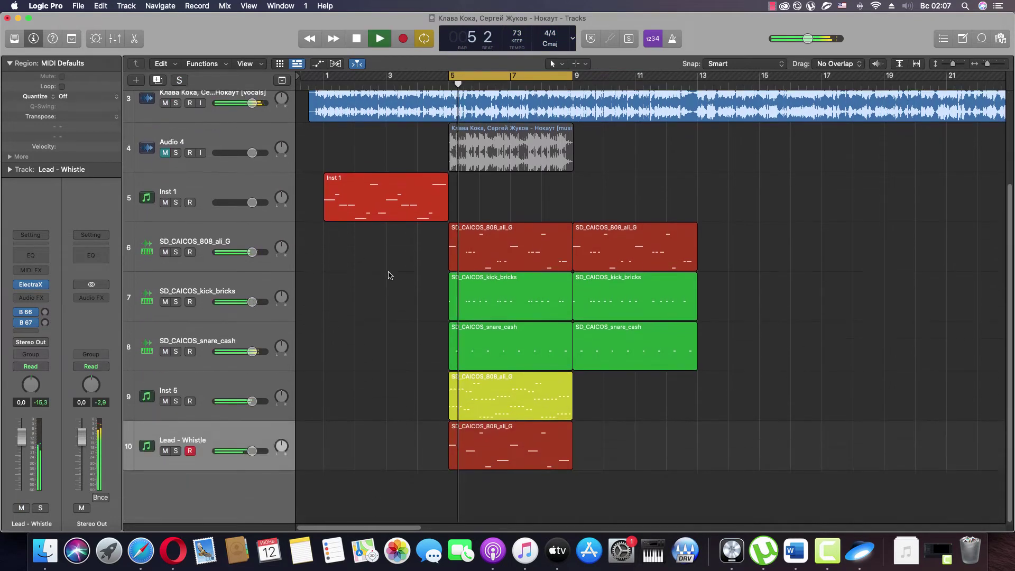
click(176, 451)
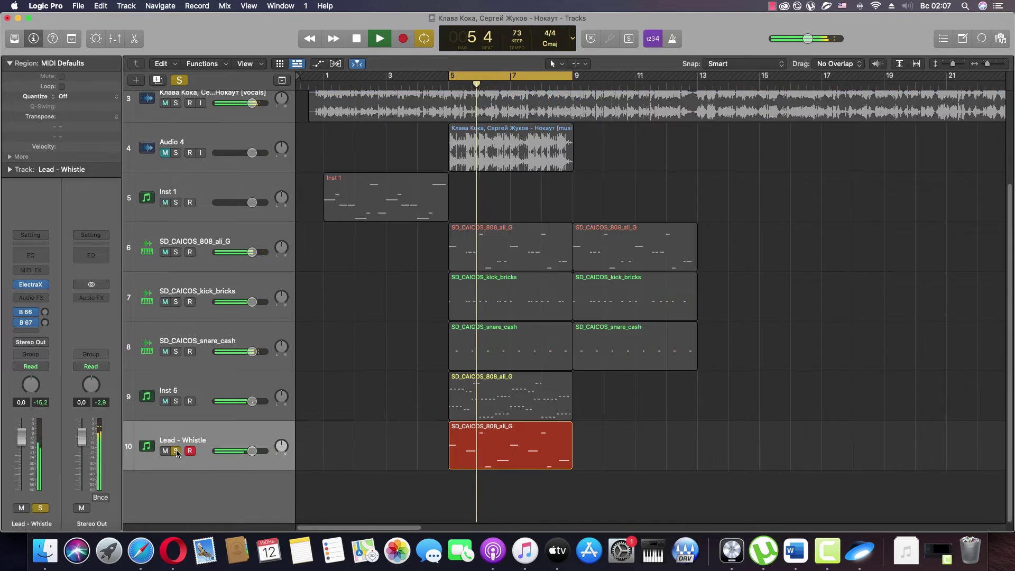
click(31, 285)
click(477, 176)
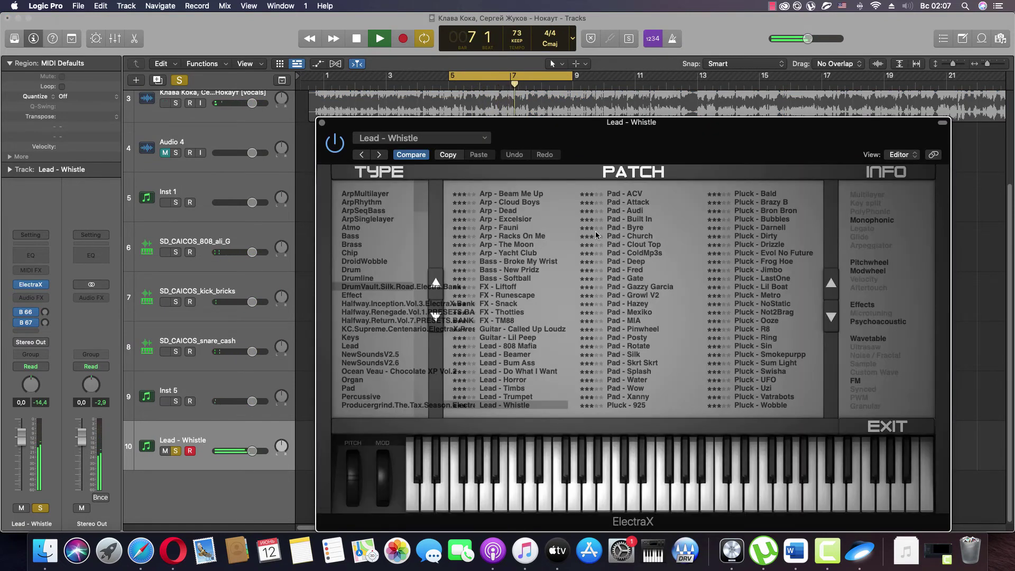
Step: Audition the Pad - ACV, Pad - Attack, Lead - 808 Mafia and Lead - Beamer patches, returning to Lead - 808 Mafia
click(634, 194)
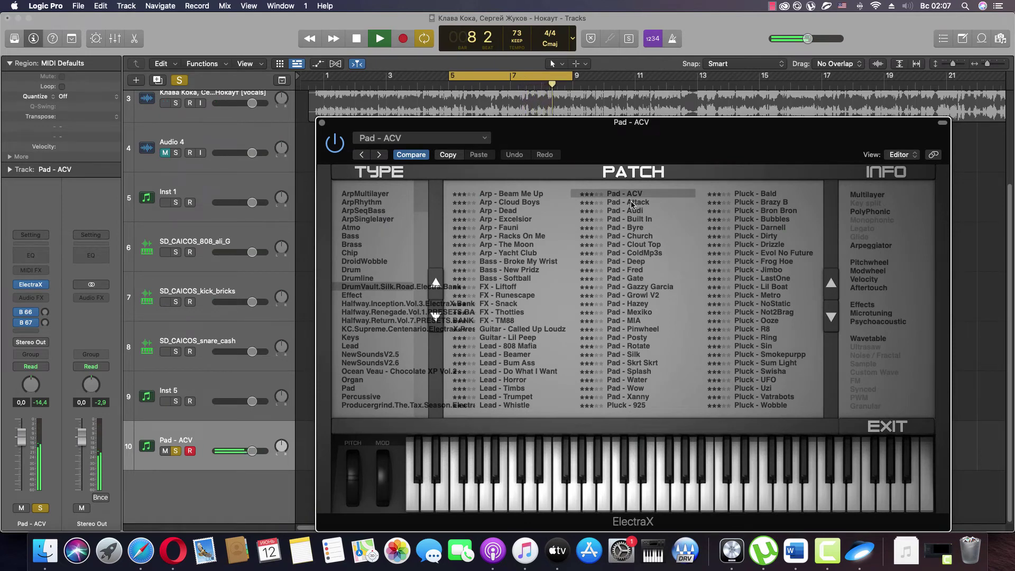
click(633, 202)
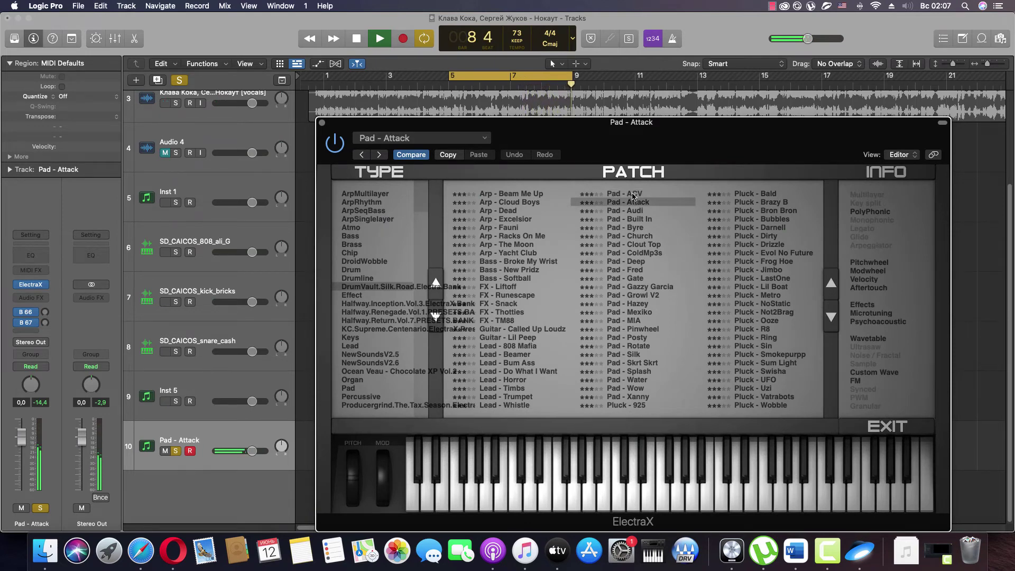
click(632, 194)
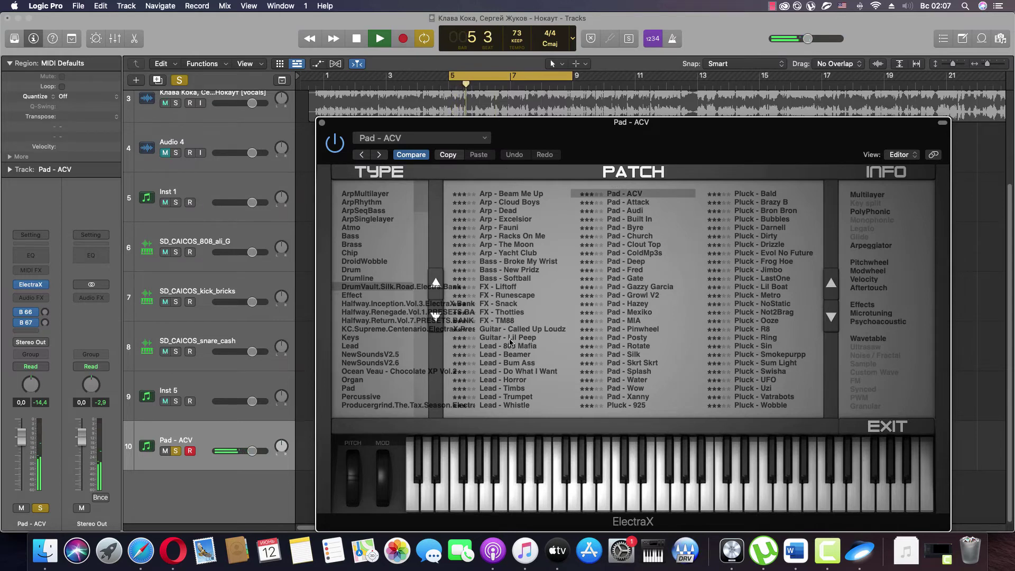
click(512, 347)
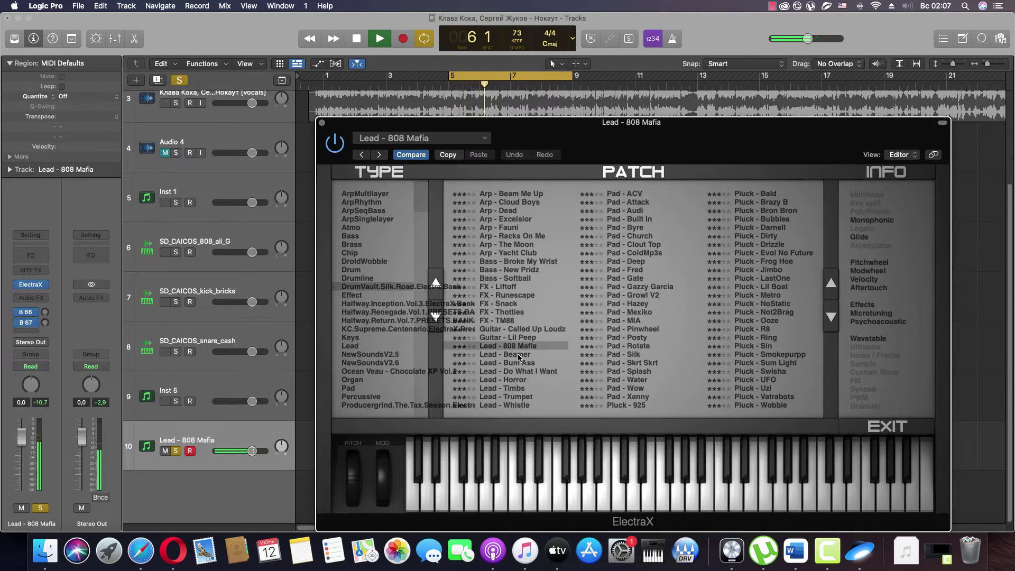
click(518, 356)
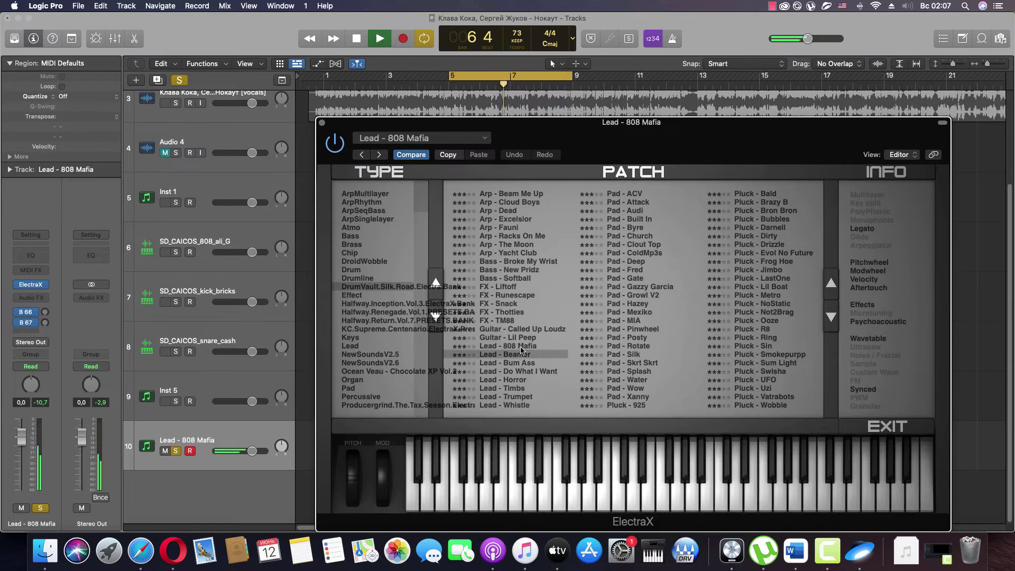
click(521, 346)
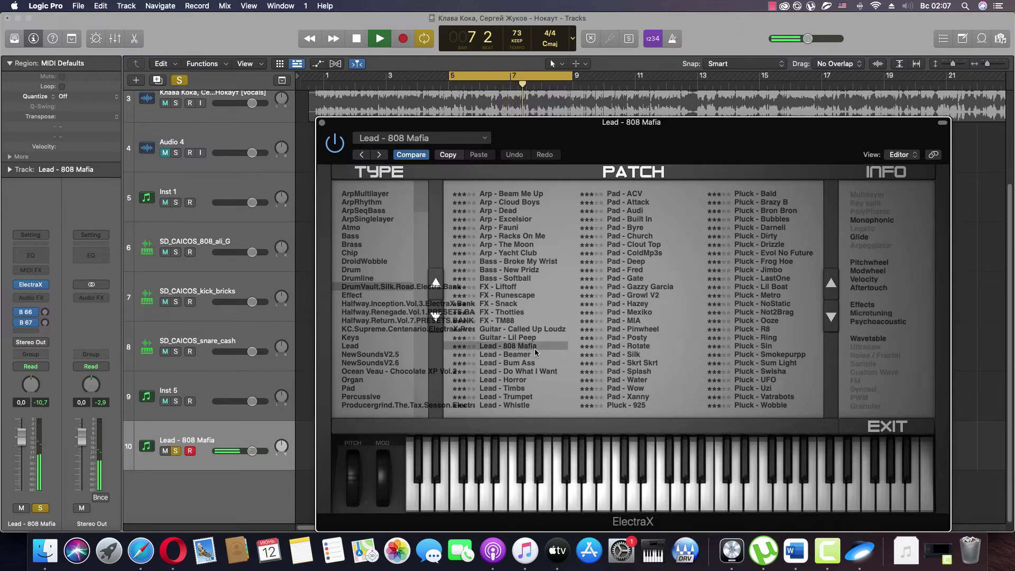
Step: Unsolo track 10, load the Pad - ACV patch on it and close the ElectraX window
click(177, 453)
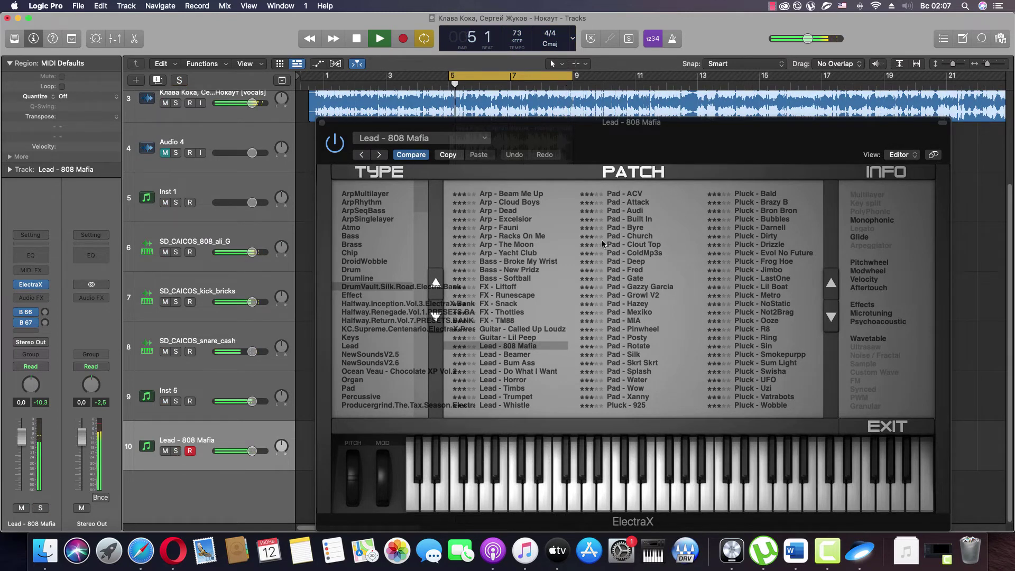
click(625, 196)
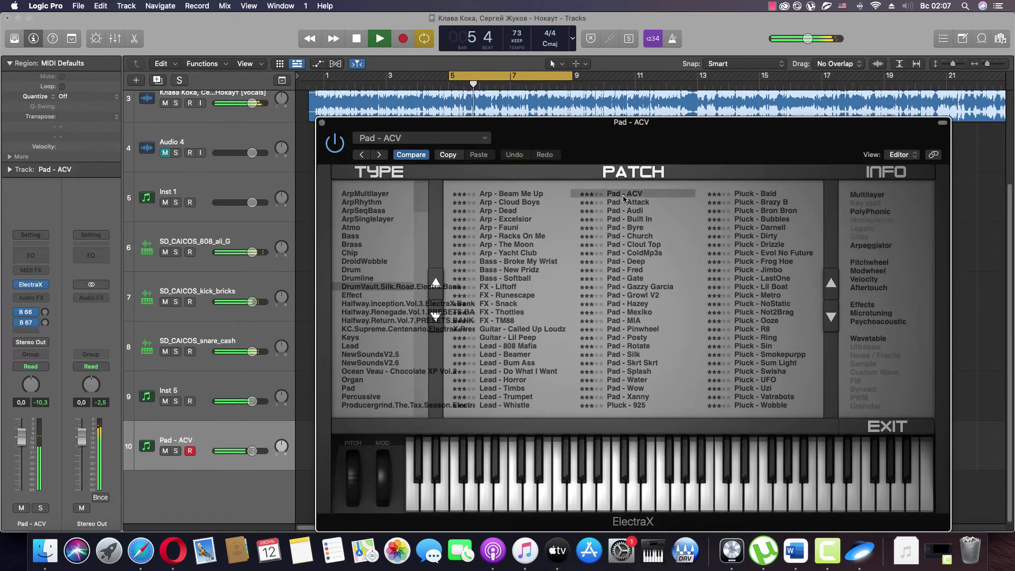
click(322, 123)
Step: Compare the Pad - ACV track soloed against the full mix, and the mix with and without the Inst 5 track
click(178, 451)
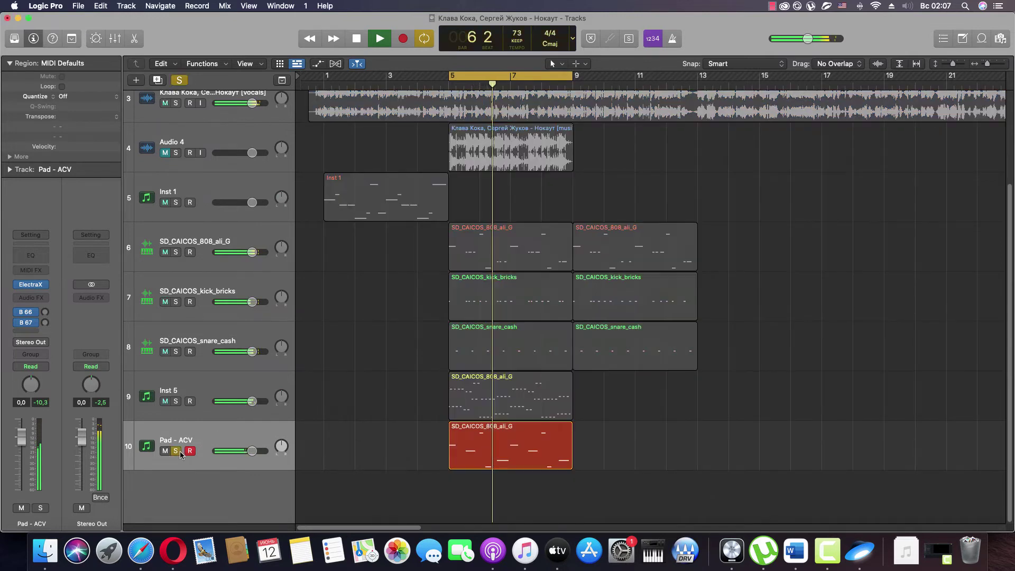
click(177, 451)
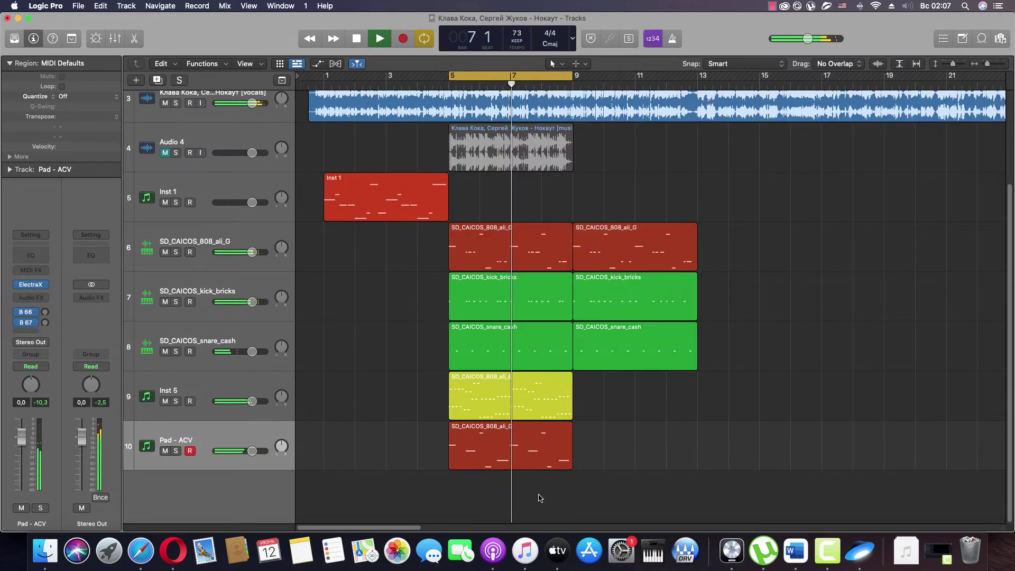
click(165, 401)
click(165, 401)
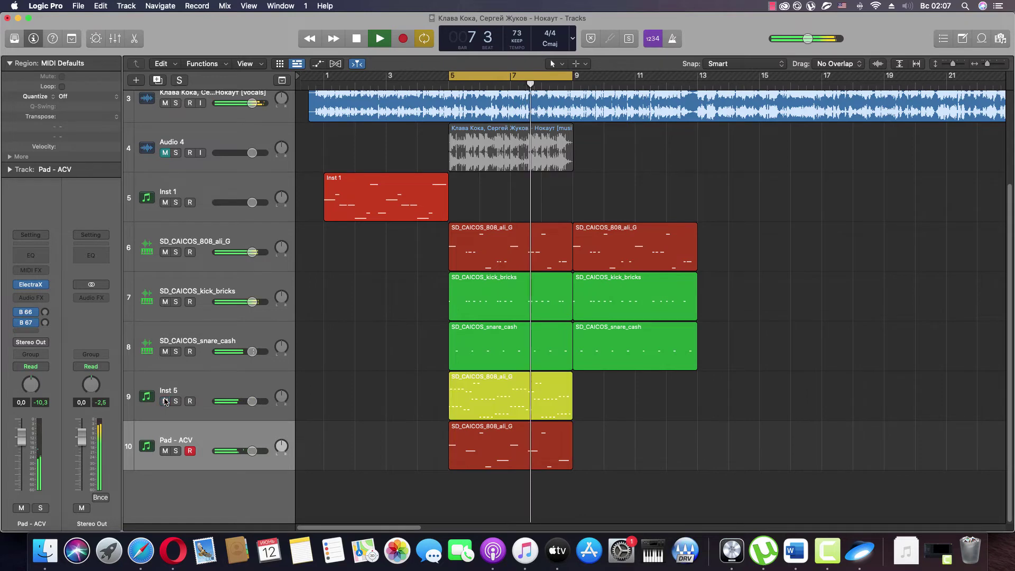
Step: Mute the song's vocals track and play the instrumental loop
click(165, 103)
key(space)
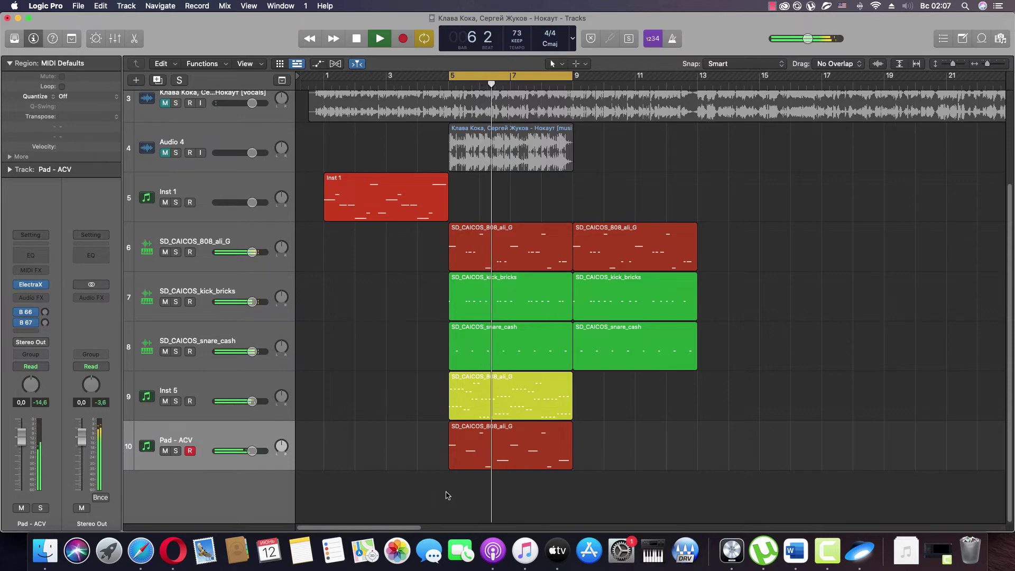
scroll(576, 438, up, 4)
scroll(597, 435, down, 4)
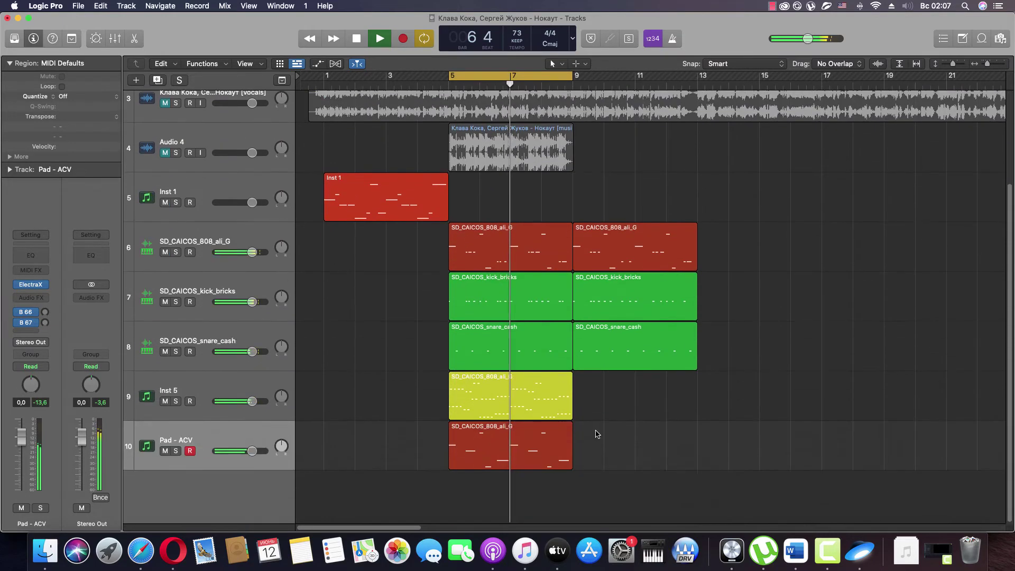
scroll(603, 437, up, 4)
scroll(637, 450, down, 4)
scroll(638, 451, up, 4)
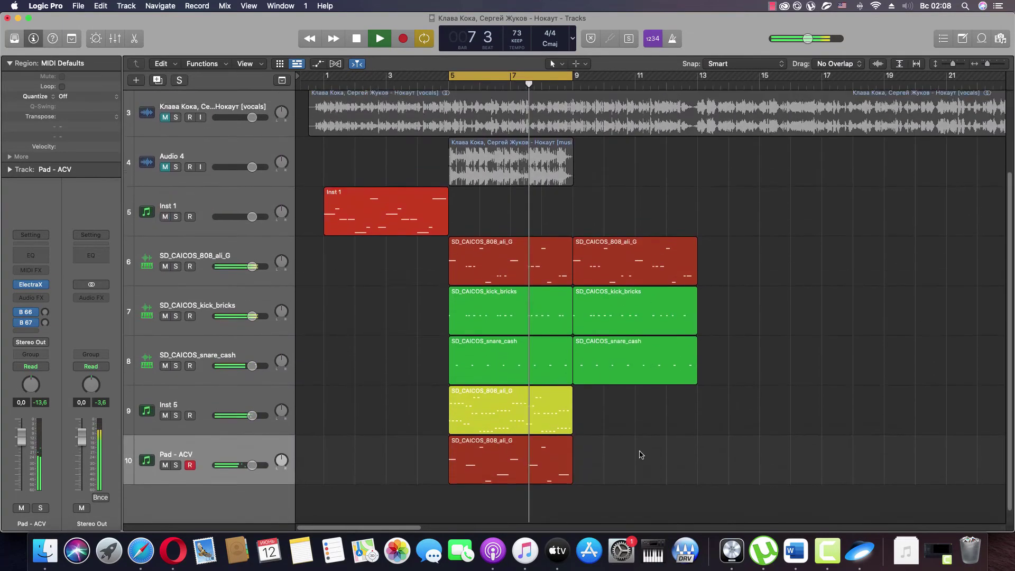
scroll(632, 454, down, 4)
scroll(632, 454, up, 4)
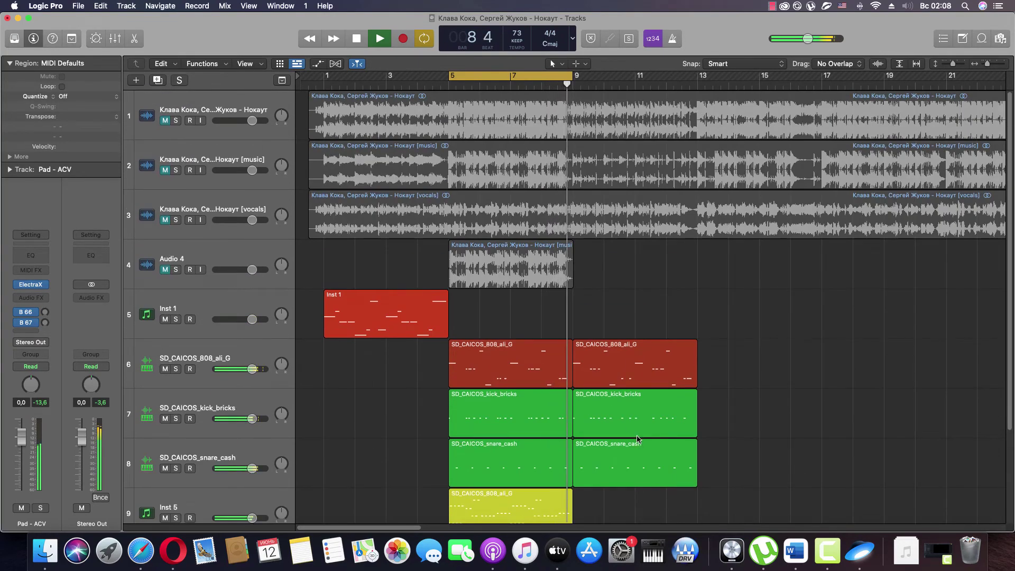
scroll(638, 413, down, 4)
scroll(638, 428, up, 4)
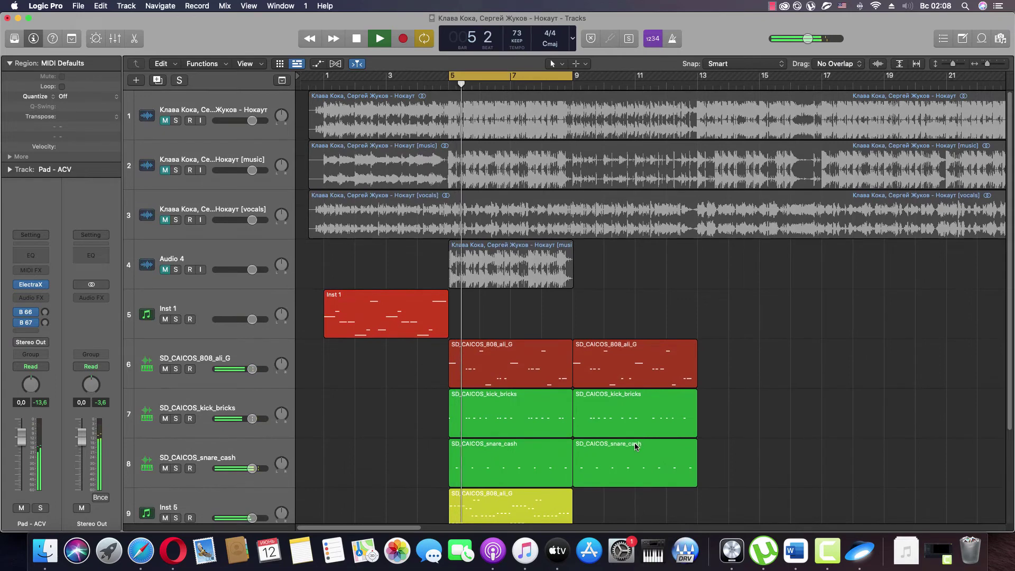
scroll(615, 489, down, 2)
scroll(618, 491, down, 2)
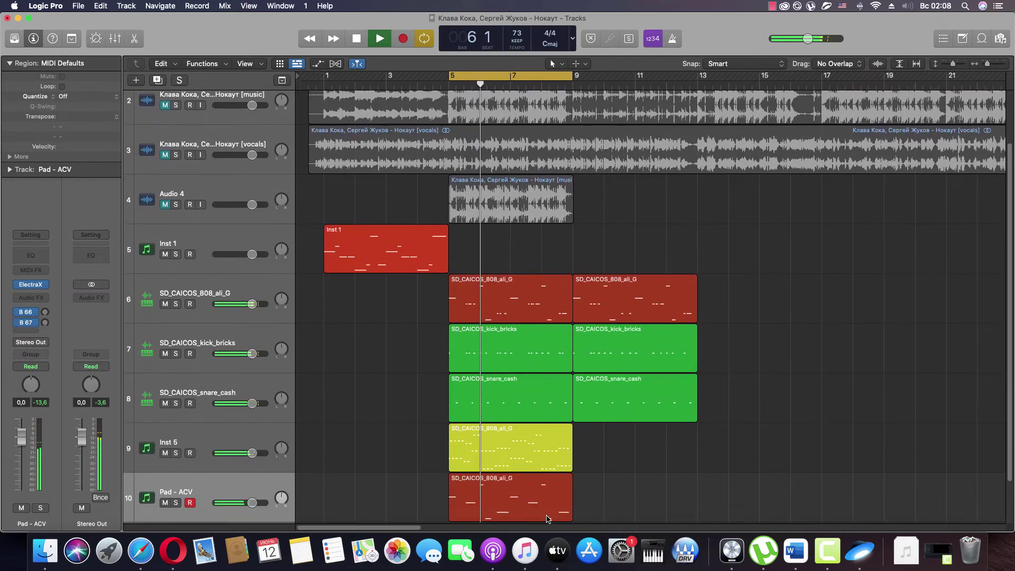
Step: Copy the bar 5 regions of tracks 6 to 10 to bar 17 and move the cycle range to bars 17–21
drag(536, 509, 883, 294)
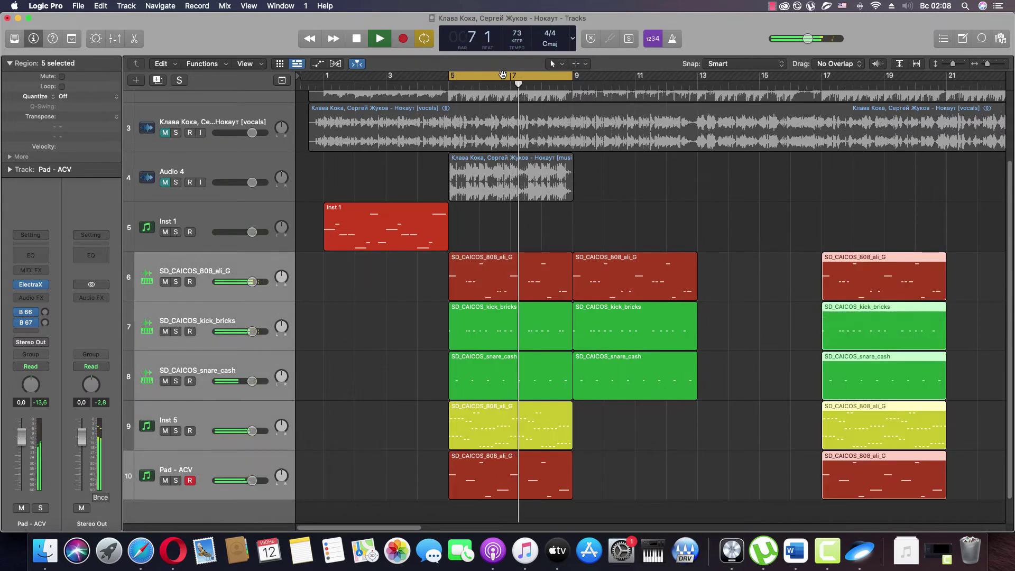
drag(501, 80, 881, 88)
scroll(908, 295, up, 3)
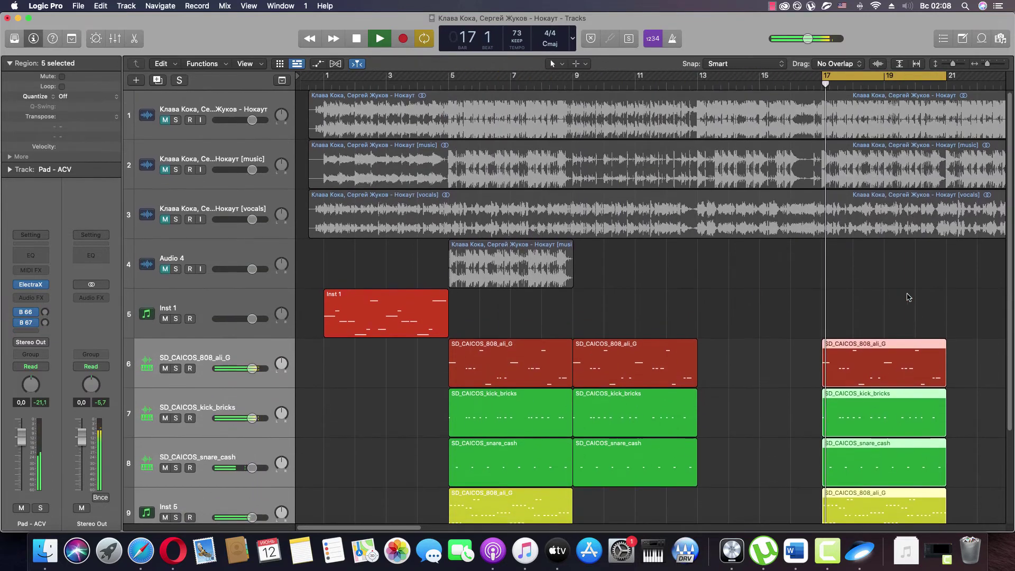
Step: Solo the original song track over bars 17–21 to compare it with the instrumental, and unsolo it again
scroll(637, 327, right, 10)
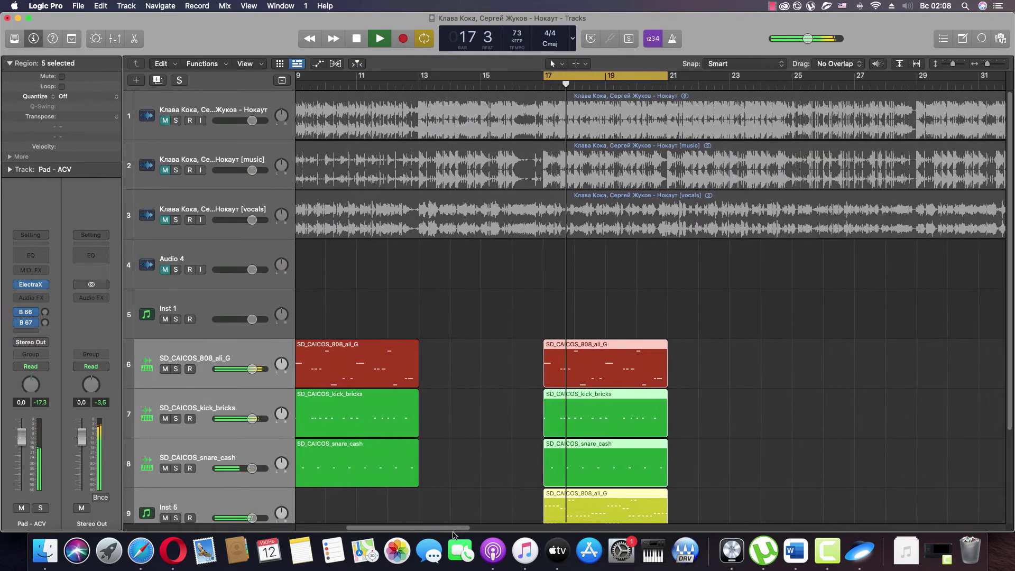
click(176, 120)
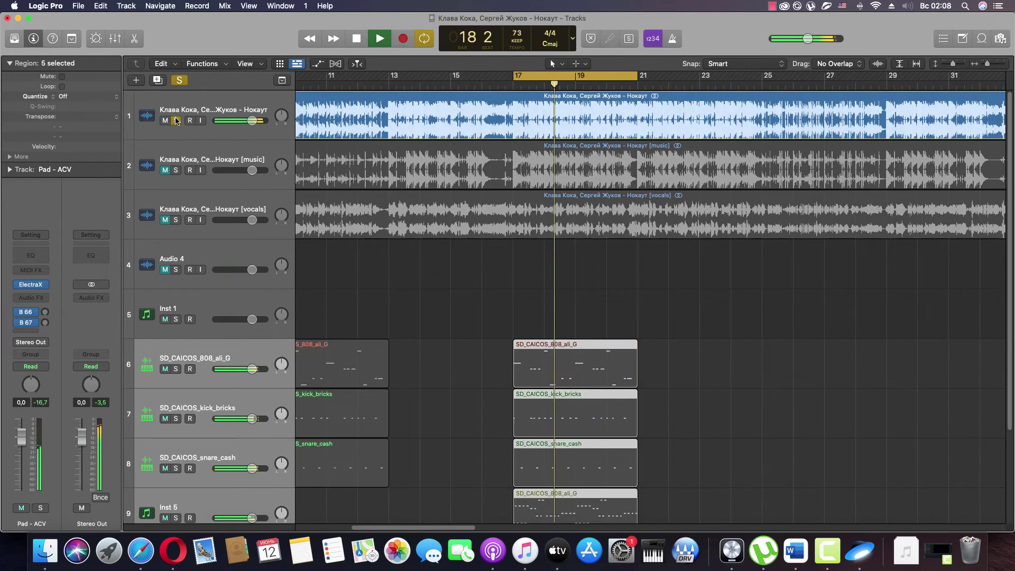
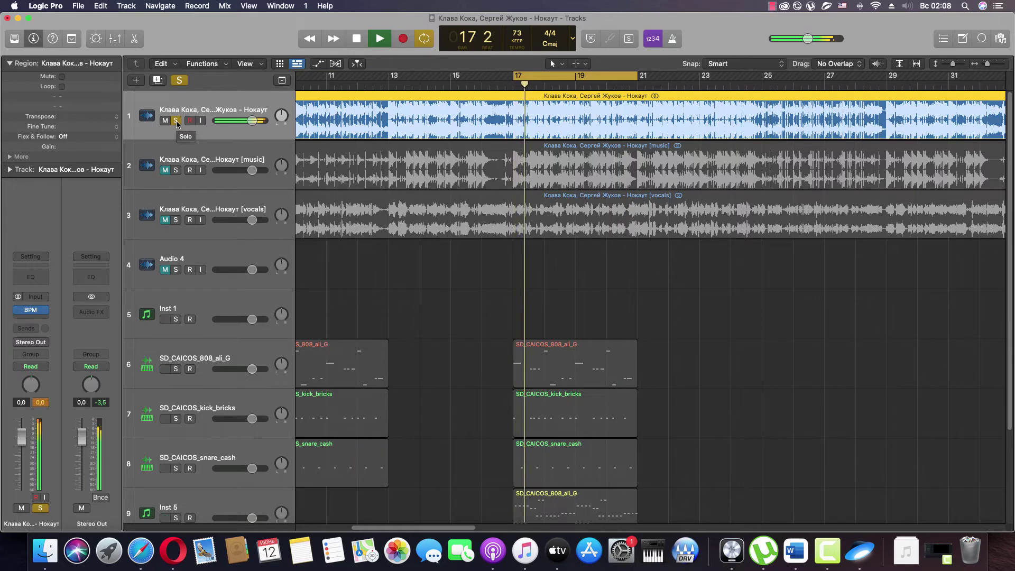
click(176, 121)
Step: Add a new software instrument track below Pad - ACV and load the Surge synth on it
scroll(499, 390, down, 3)
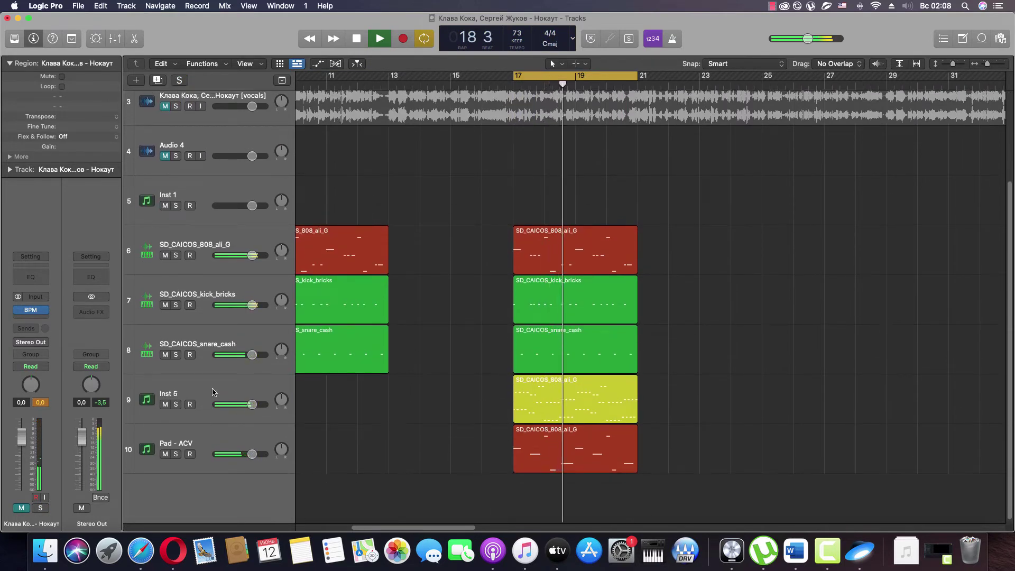
click(211, 407)
click(222, 439)
double_click(235, 493)
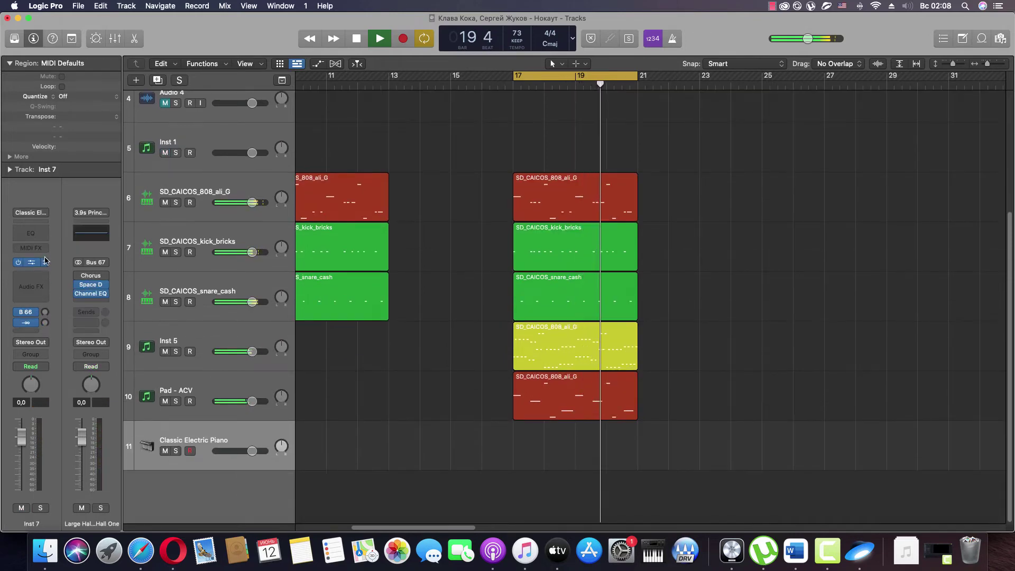
click(34, 285)
mouse_move(138, 519)
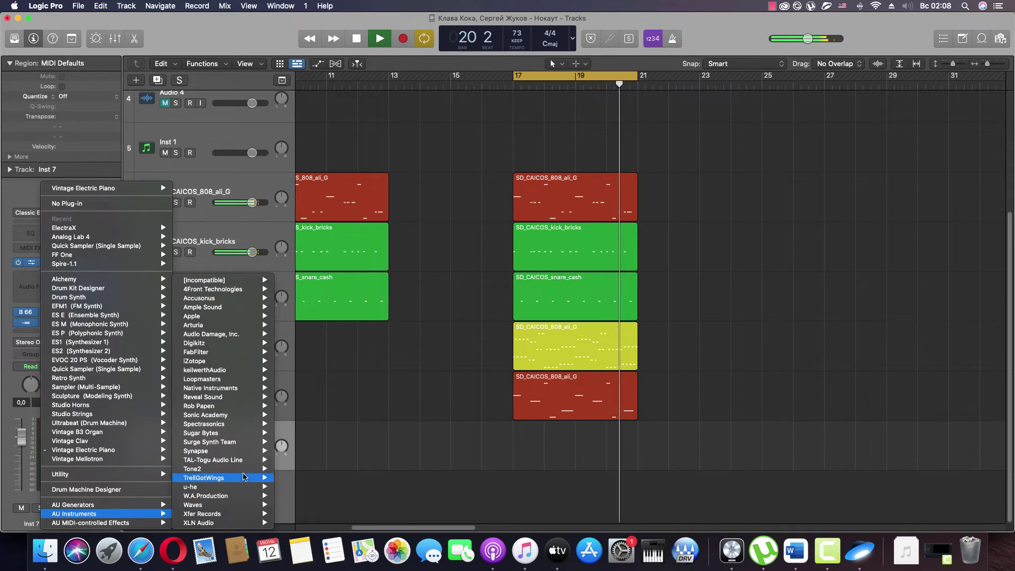
mouse_move(236, 451)
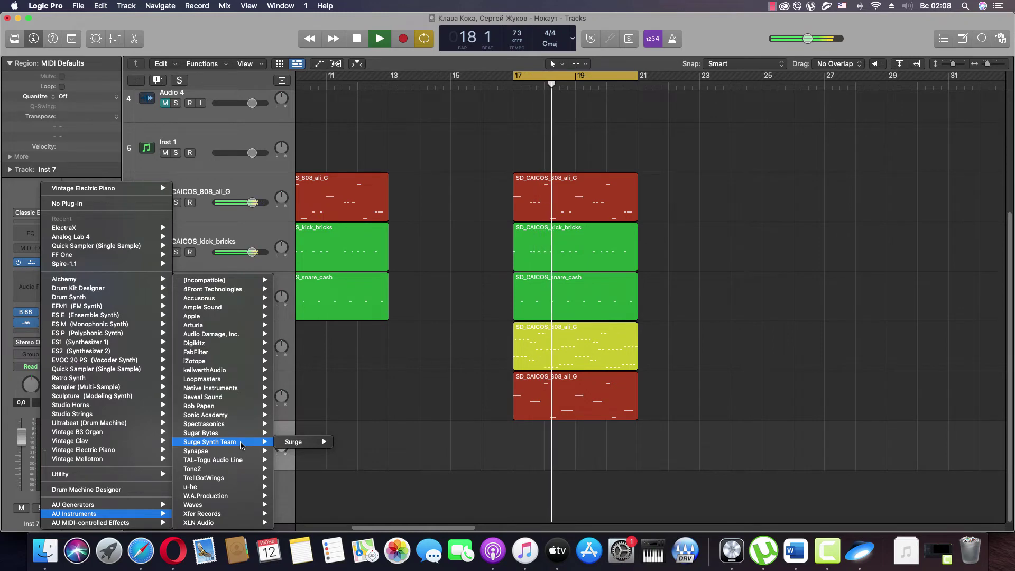
click(353, 442)
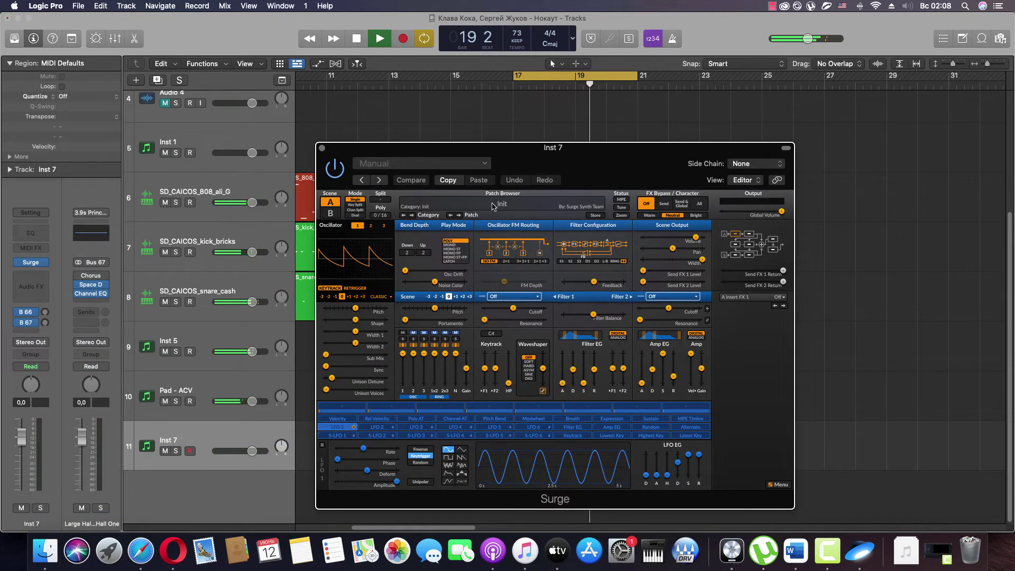
Step: Load the FM Pluck patch from Surge's Plucks category and close the plug-in window
click(493, 205)
mouse_move(534, 268)
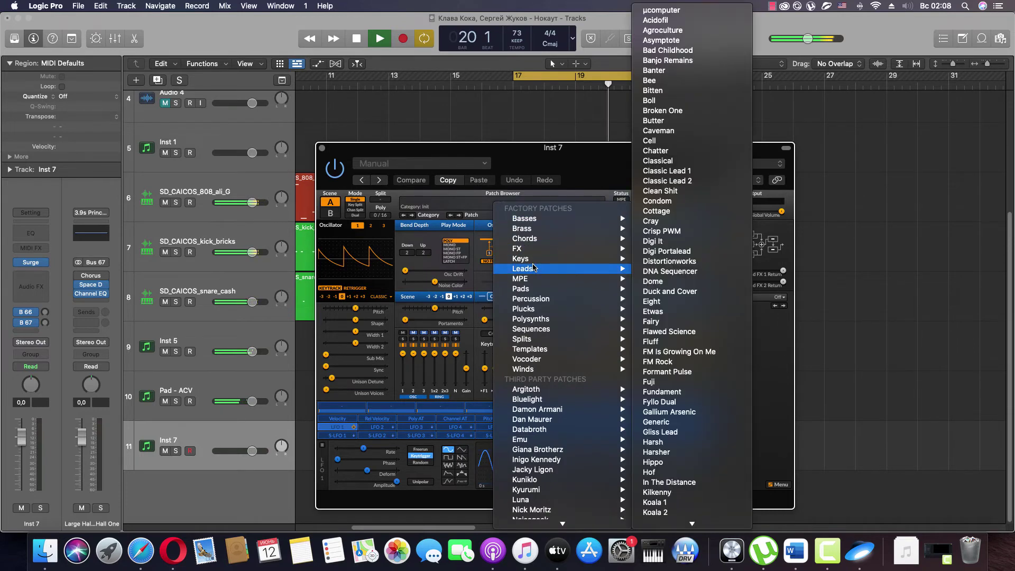
mouse_move(581, 312)
click(663, 321)
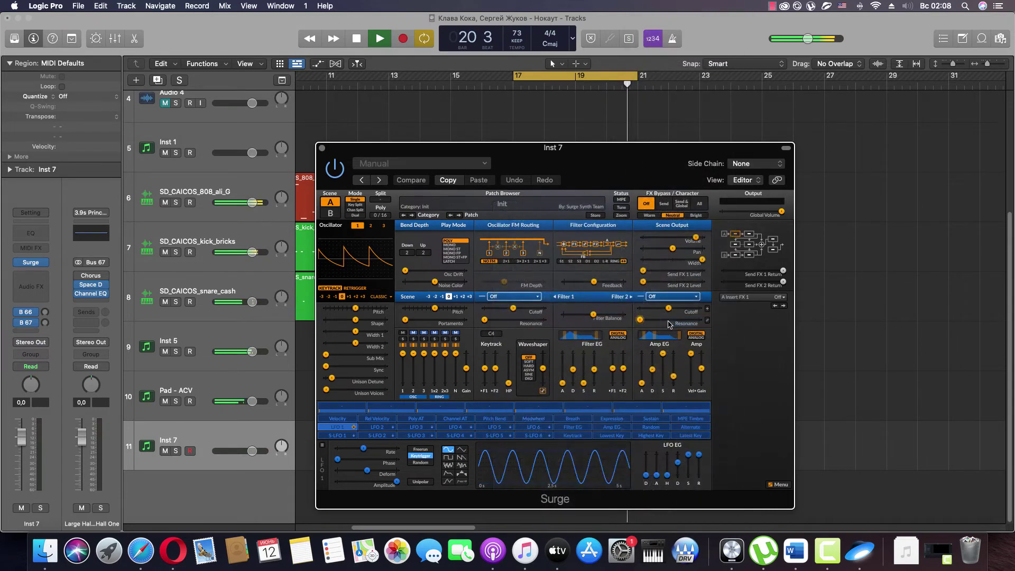
click(322, 149)
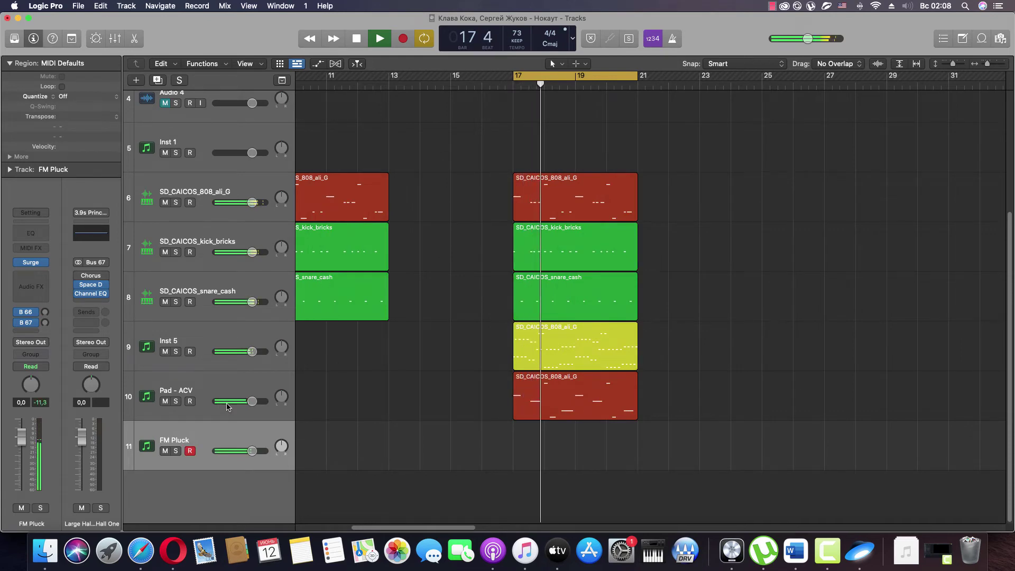
Step: Audition Surge's Plucks patches one after another from FM Pluck onward, keep Gliss Pluck and close the plug-in window
click(34, 265)
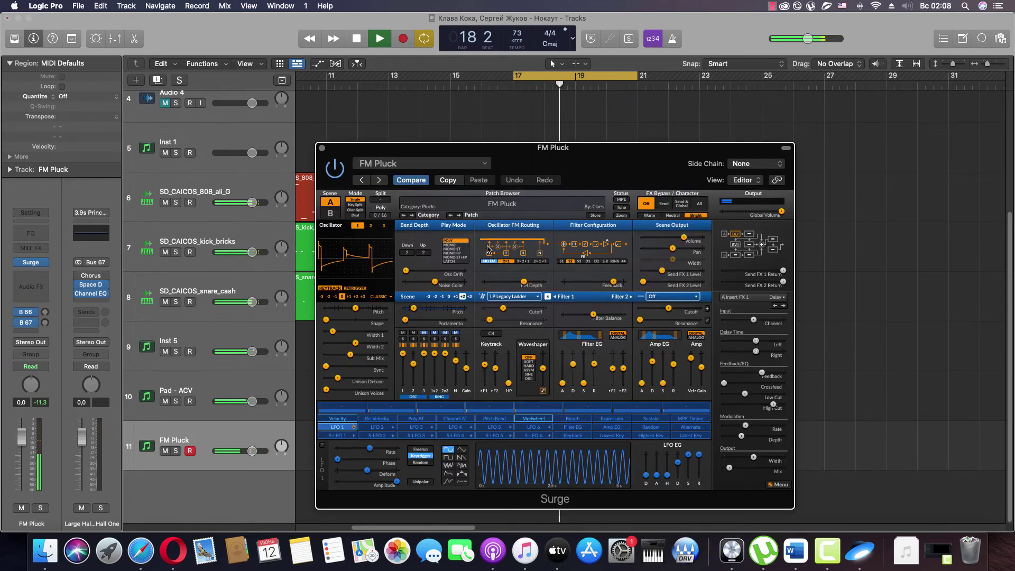
click(459, 215)
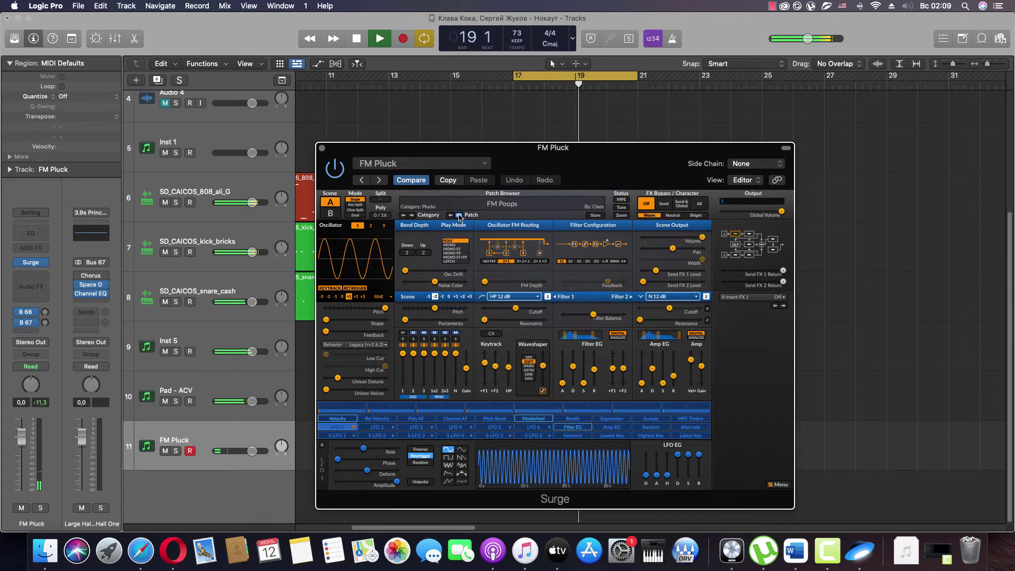
click(458, 215)
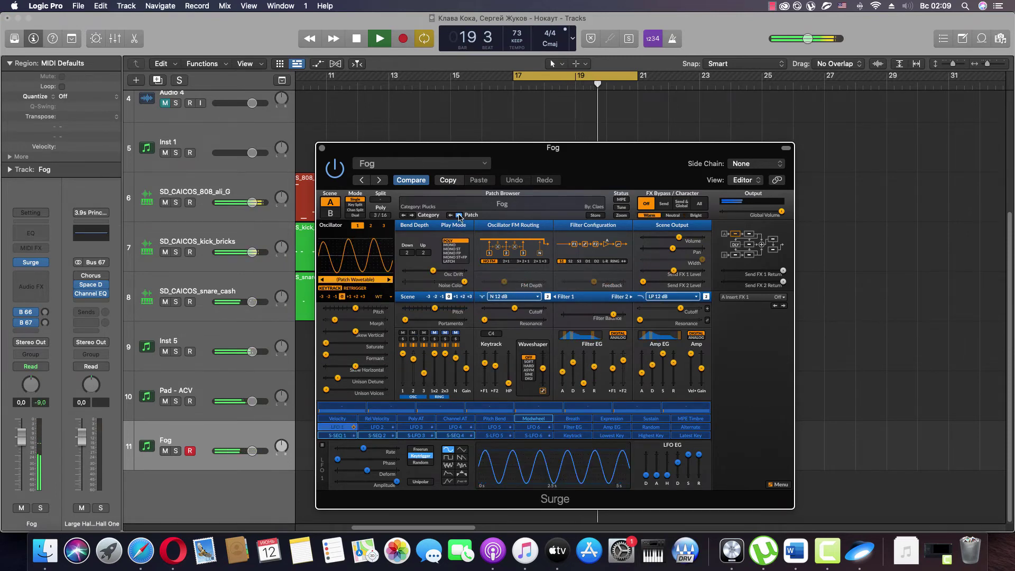
click(458, 216)
click(458, 215)
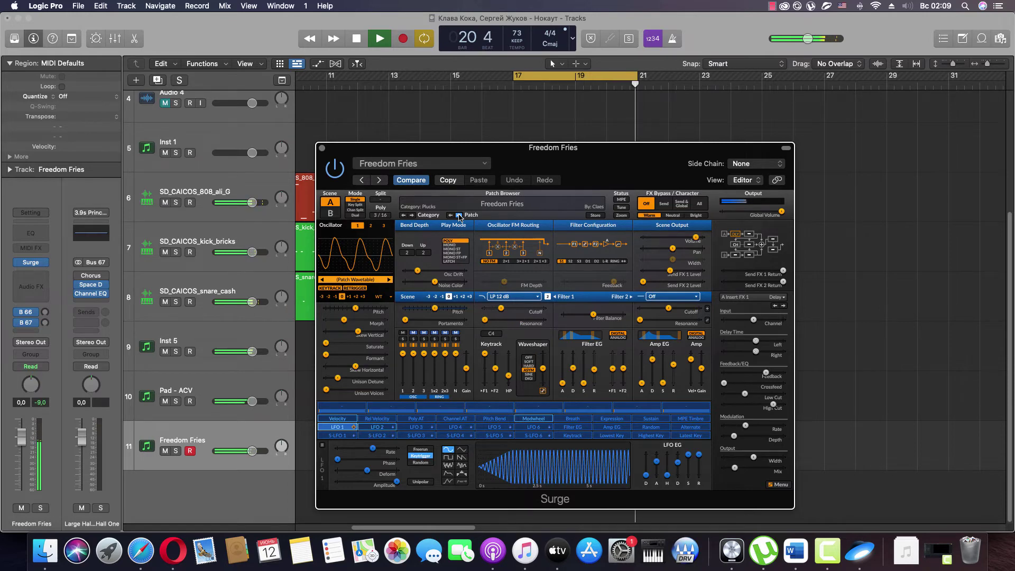
click(458, 215)
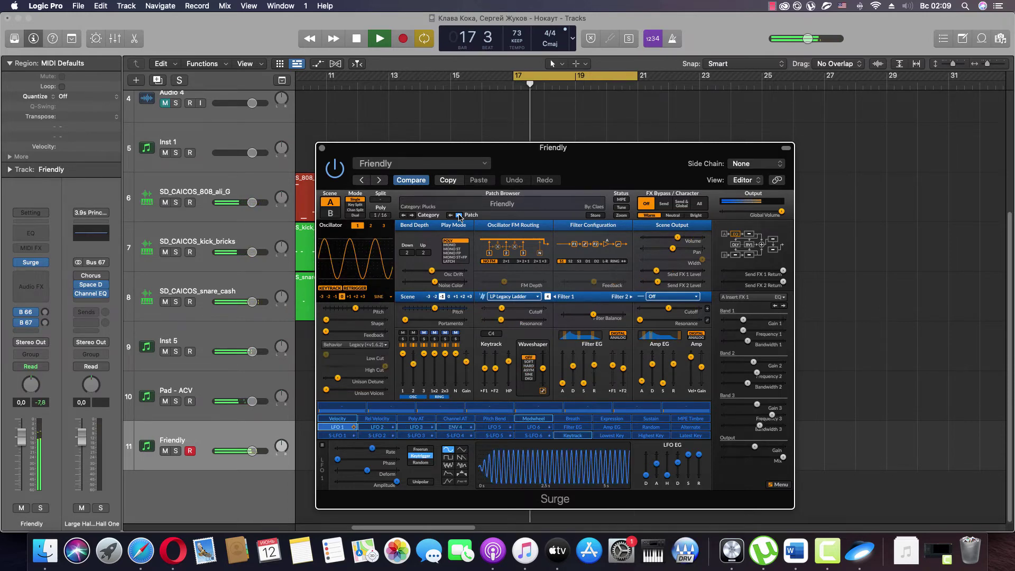
click(458, 215)
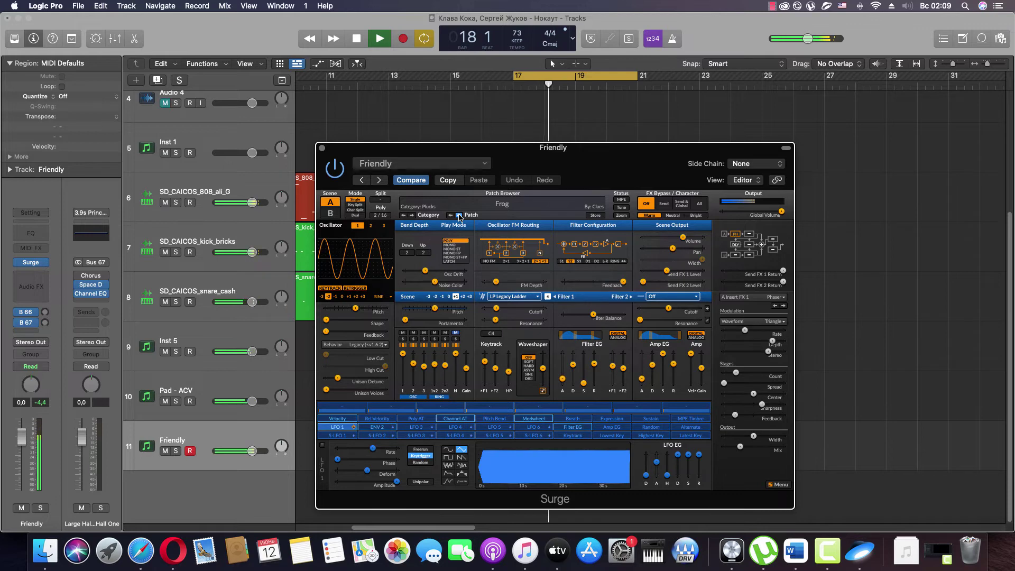
click(459, 216)
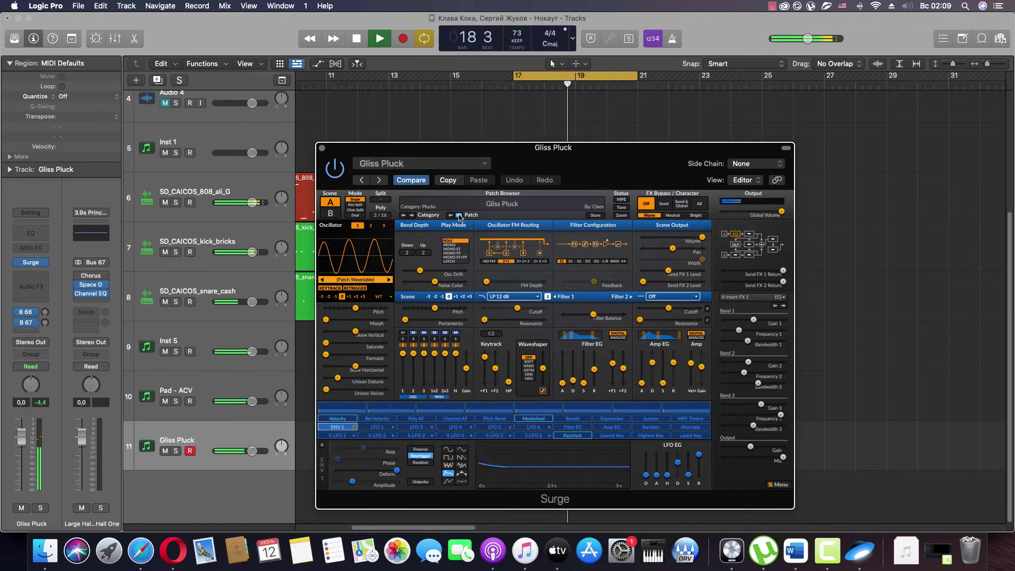
click(322, 149)
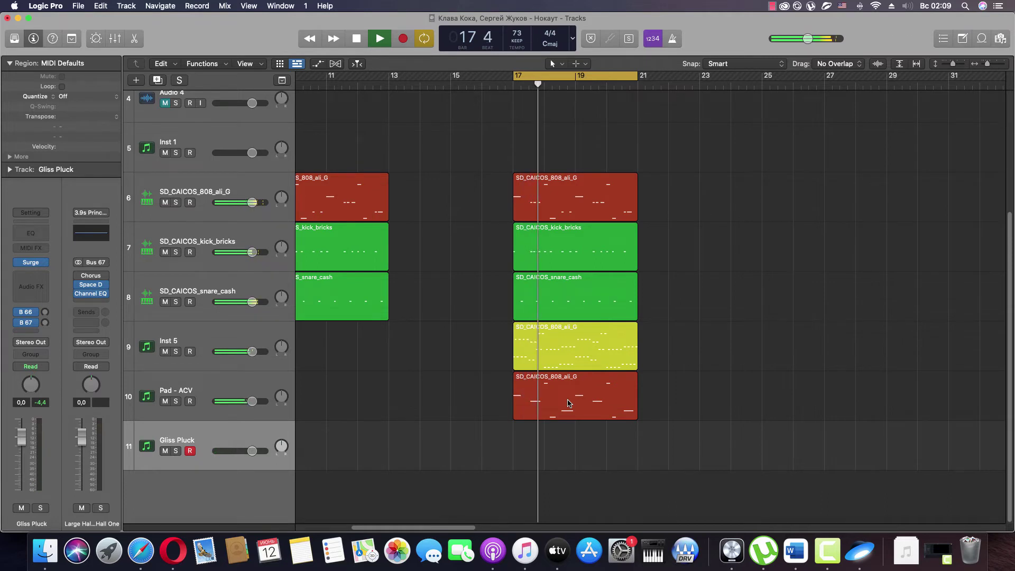
Step: Stop playback and copy the Pad - ACV region at bar 17 down to the Gliss Pluck track
key(space)
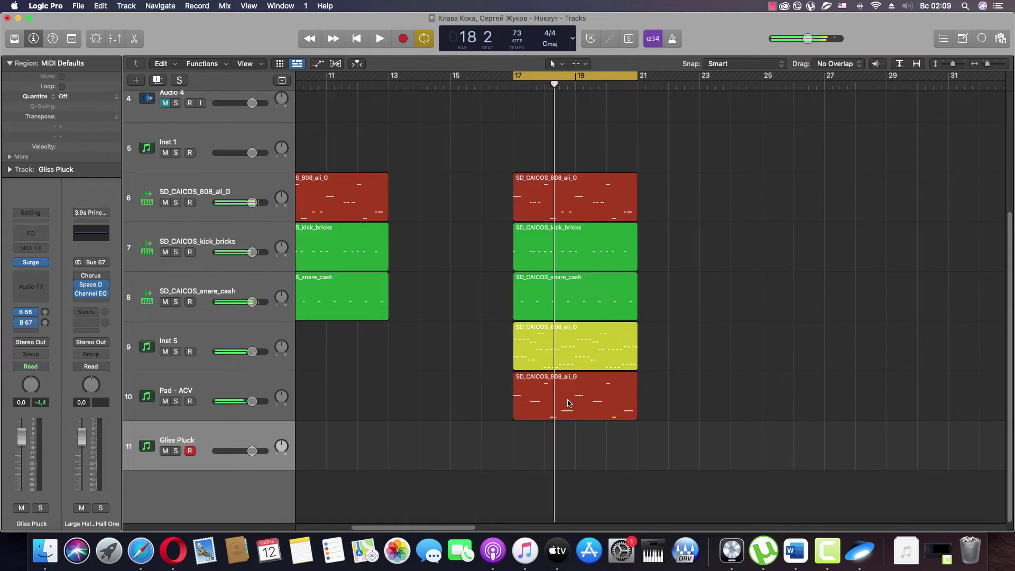
drag(568, 404, 568, 445)
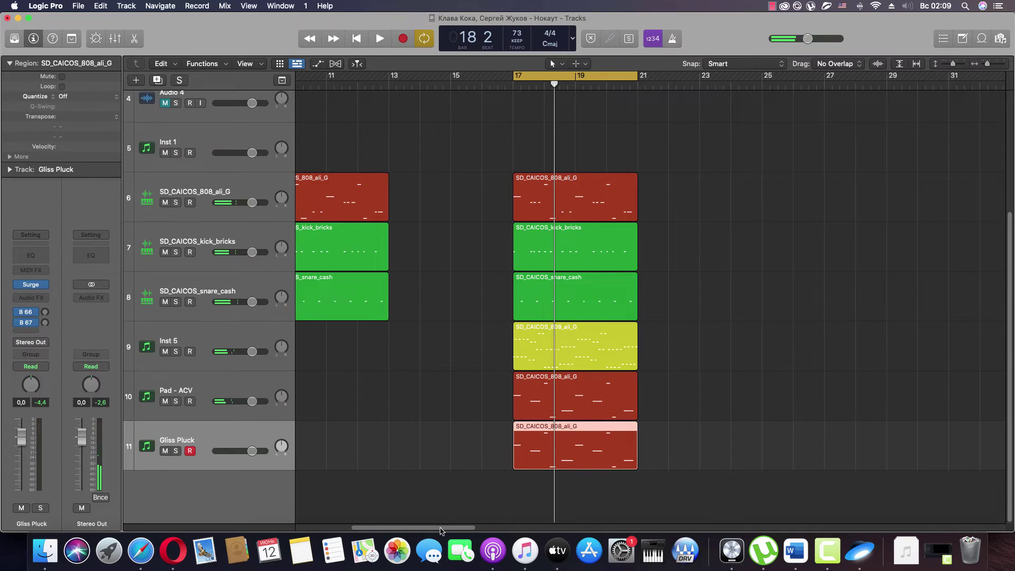
Step: Color both Pad - ACV regions, at bars 5 and 17, magenta
scroll(441, 530, left, 5)
drag(357, 395, 849, 408)
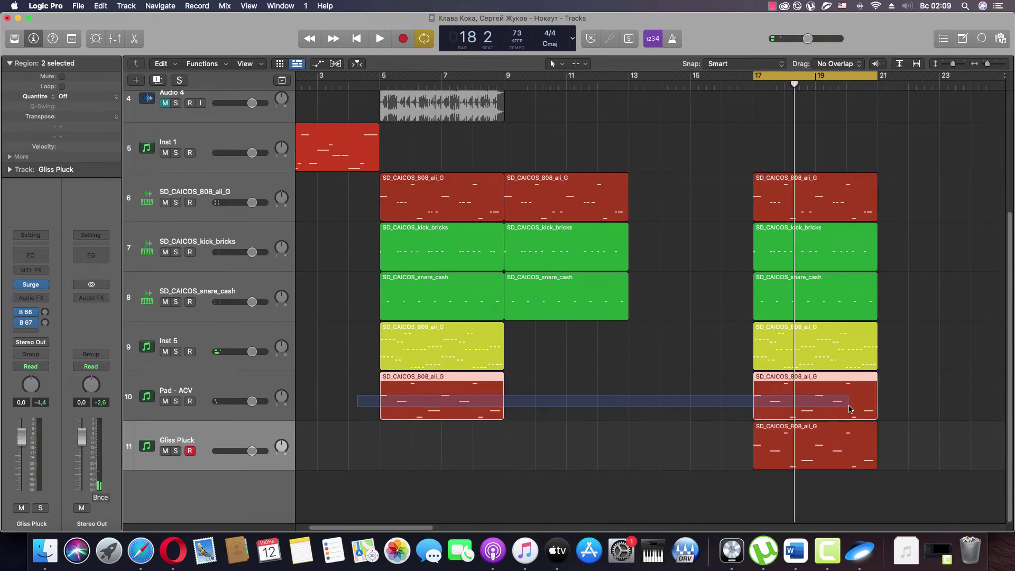
click(849, 408)
key(alt+c)
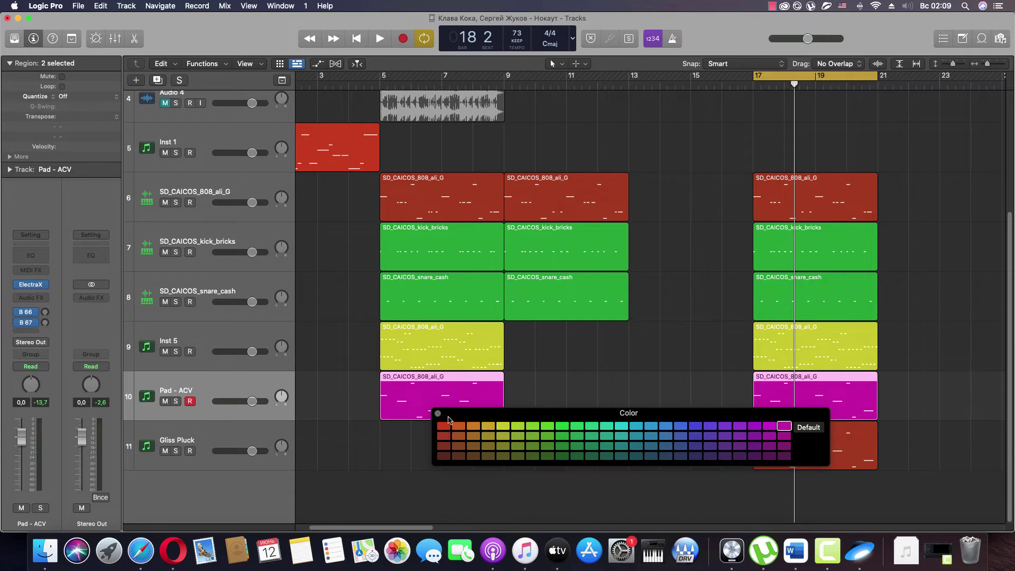
Step: Color the Gliss Pluck region blue after trying turquoise, and close the color palette
click(855, 459)
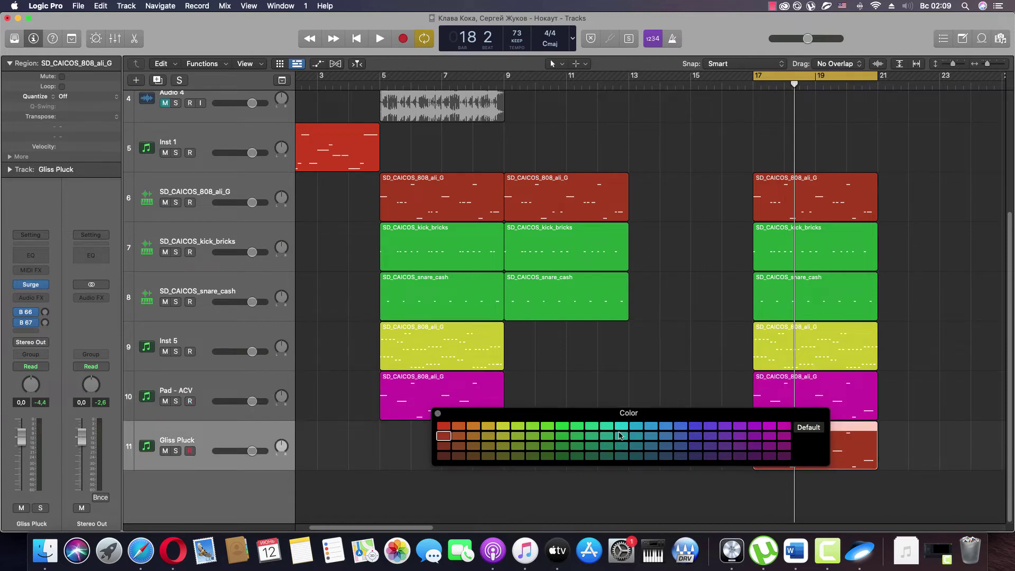
click(621, 427)
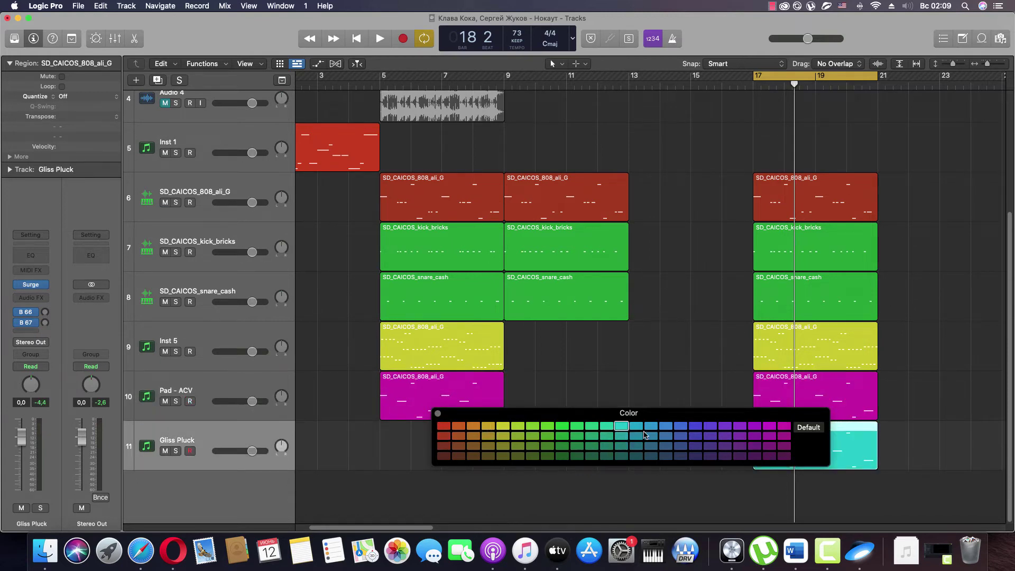
click(665, 427)
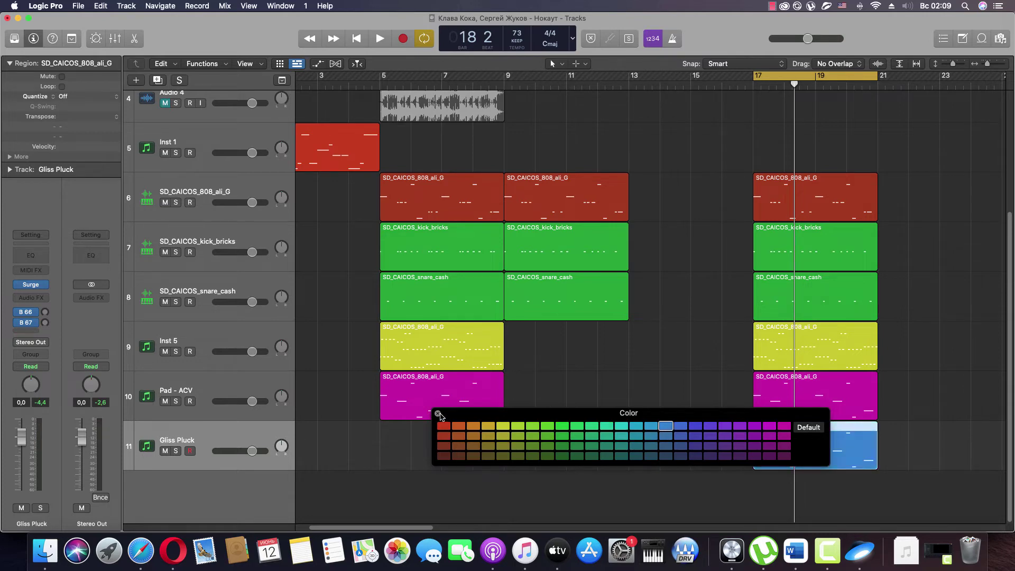
click(438, 414)
Step: Play the loop with Gliss Pluck soloed, raise all notes of its region one octave in the Piano Roll, and unsolo the track
key(space)
click(679, 476)
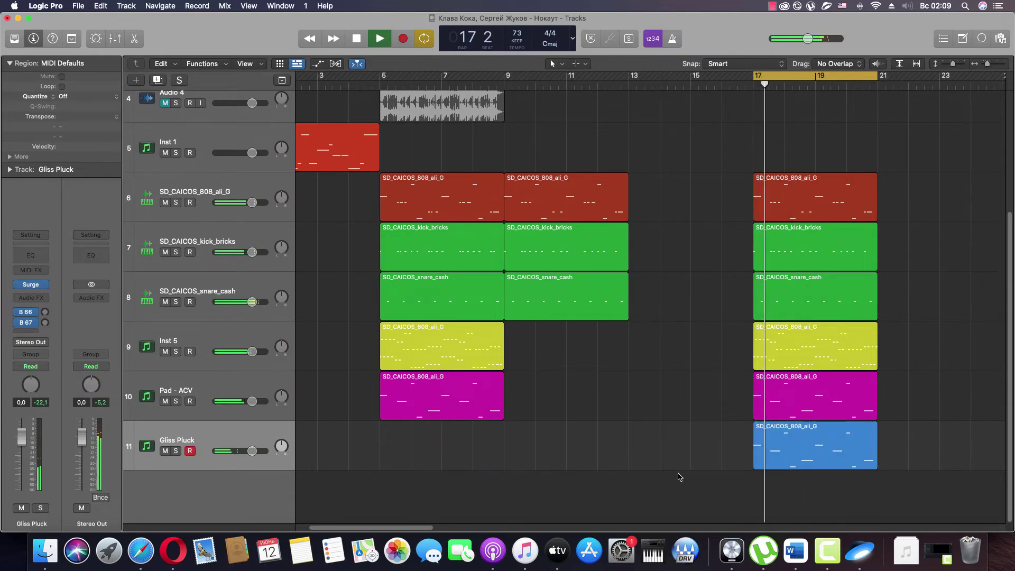
key(s)
double_click(786, 447)
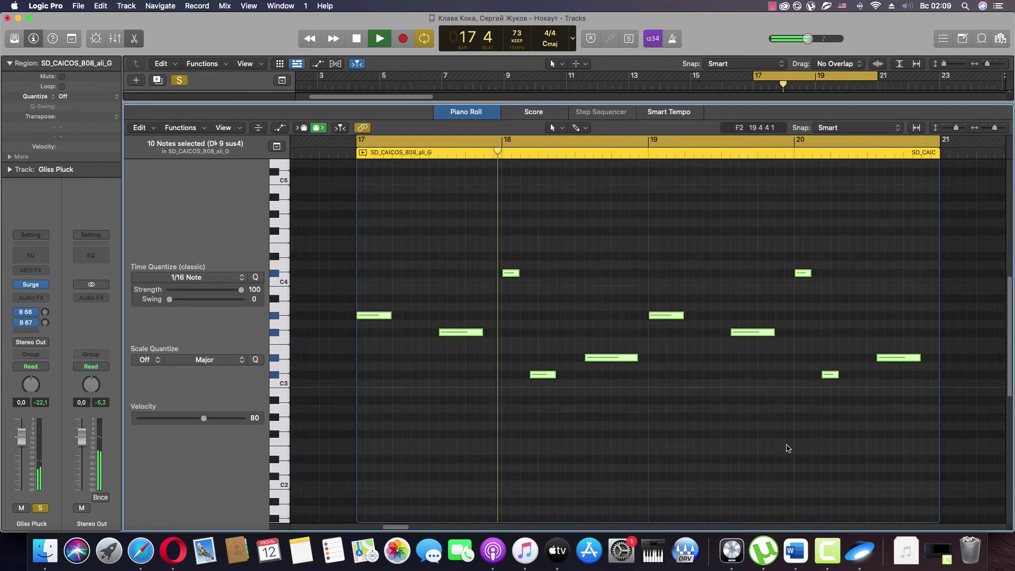
drag(375, 406, 376, 304)
scroll(460, 433, up, 3)
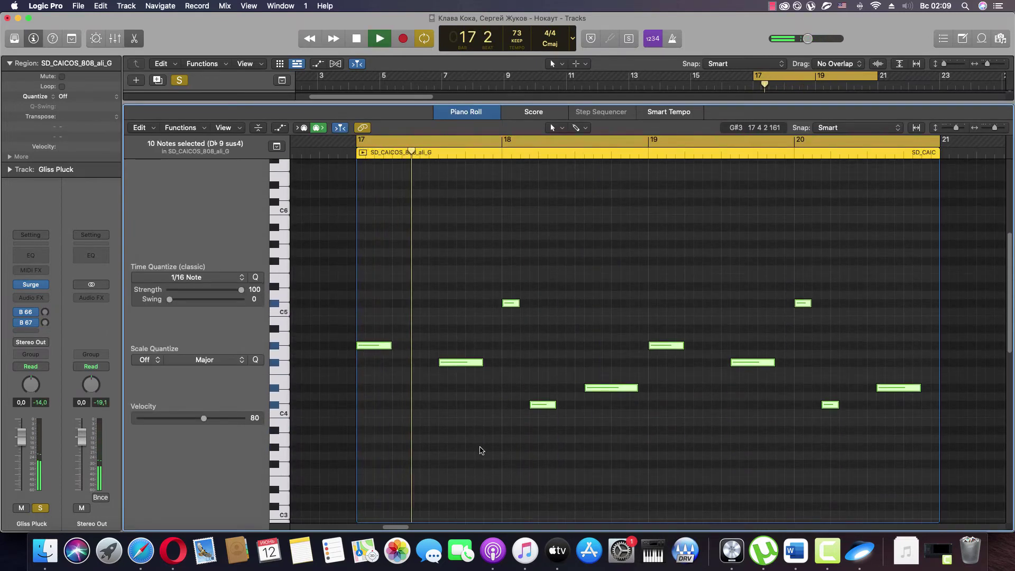
click(479, 449)
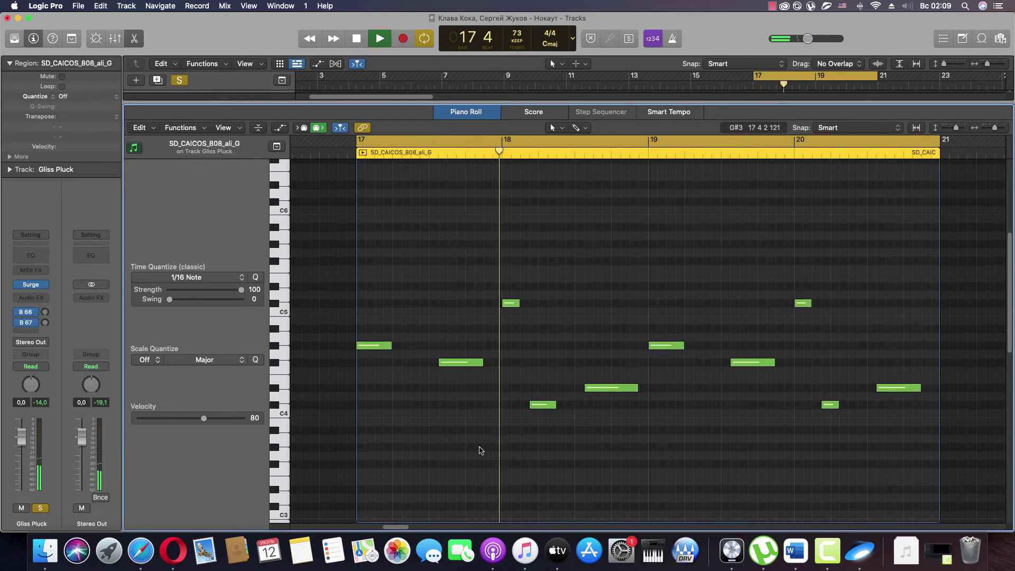
click(40, 507)
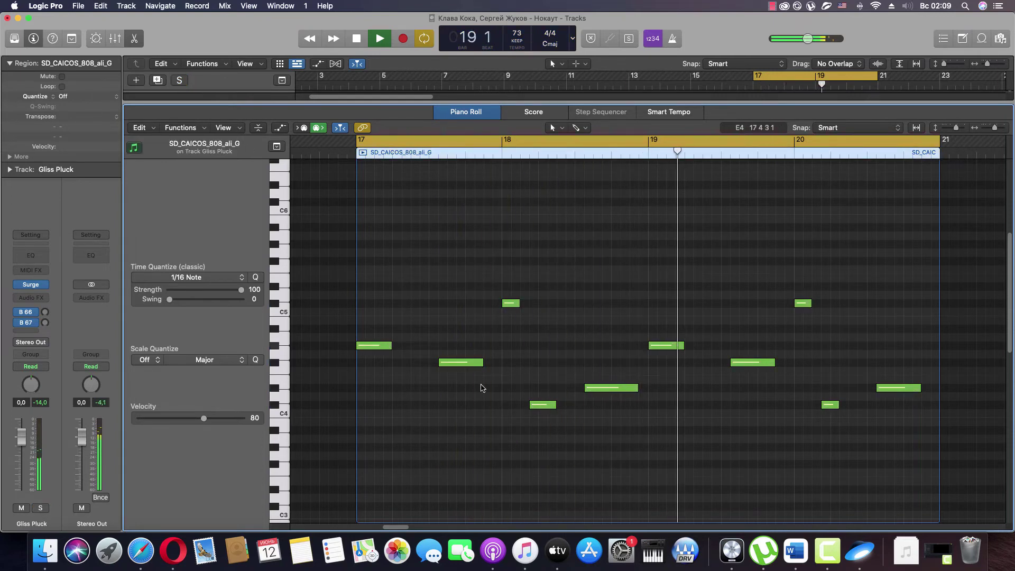
Step: Move the Gliss Pluck region's first note to beat 2 of bar 17, and shorten the second note to start on beat 4
drag(391, 347, 427, 347)
key(space)
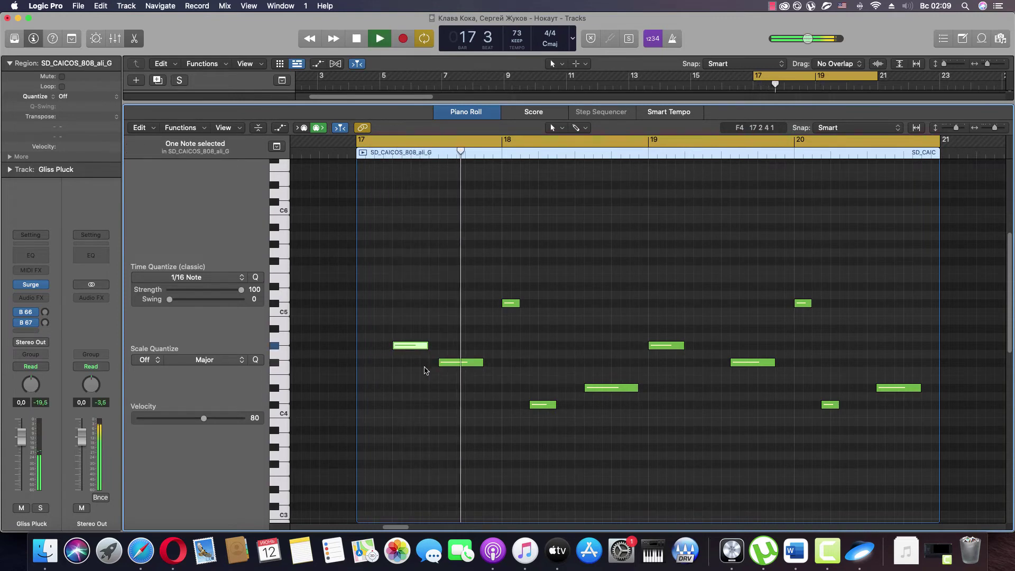
mouse_move(480, 363)
mouse_down()
mouse_move(463, 369)
mouse_move(485, 365)
mouse_up()
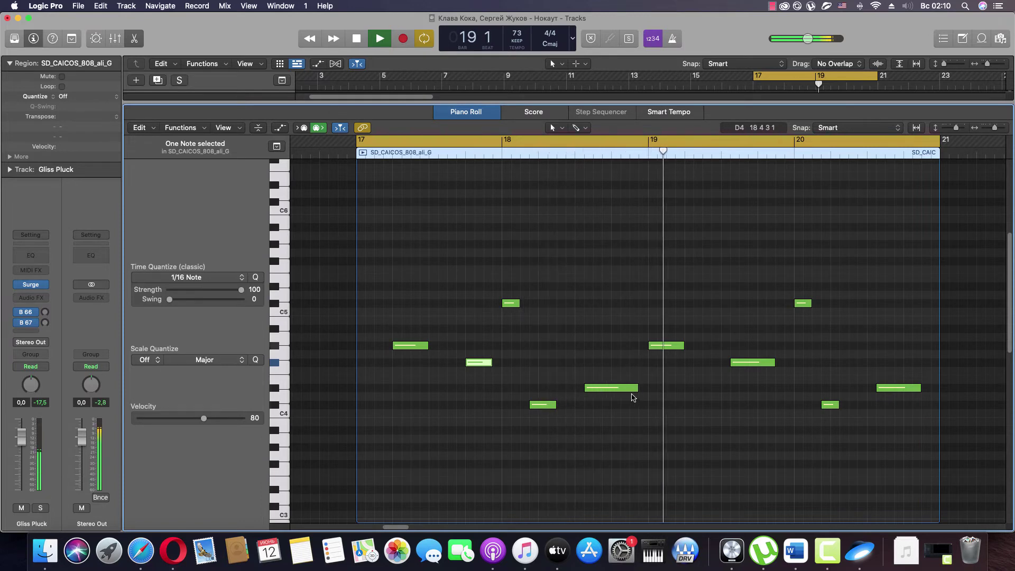
Step: Start the bar 18 D#4 note on beat 4, and move bar 19's notes to beats 2 and 4 and bar 20's D#4 to beat 4
drag(634, 390, 634, 390)
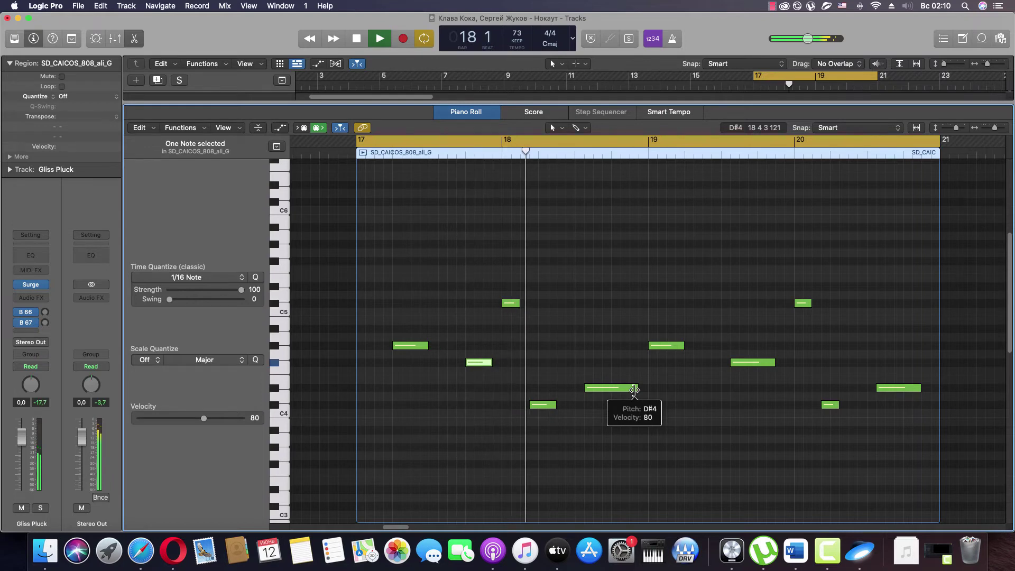
mouse_move(634, 390)
mouse_down()
mouse_move(620, 390)
mouse_move(633, 385)
mouse_up()
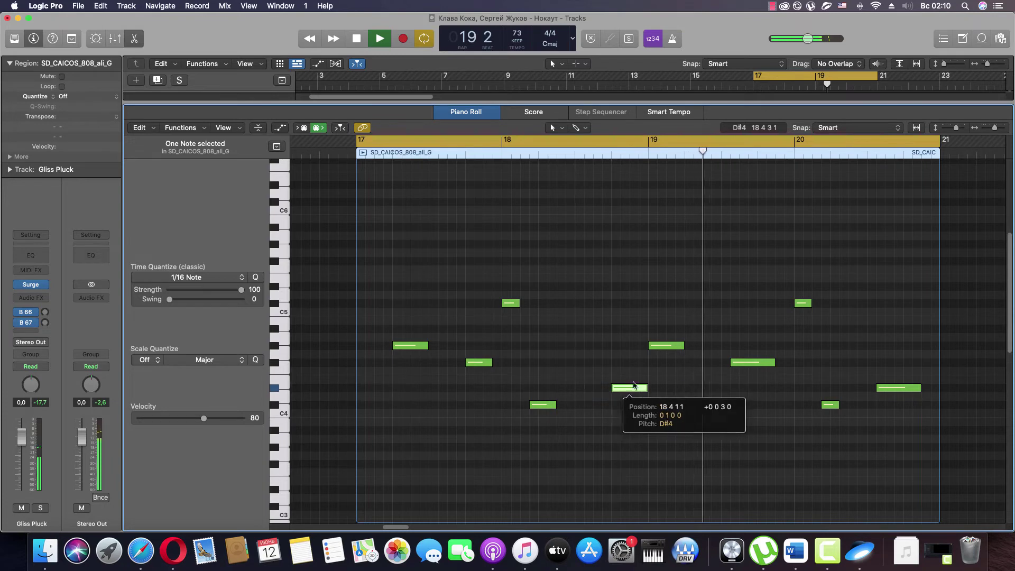
drag(661, 347, 699, 349)
drag(751, 362, 777, 366)
mouse_move(920, 388)
mouse_down()
mouse_move(904, 390)
mouse_move(923, 390)
mouse_up()
click(694, 461)
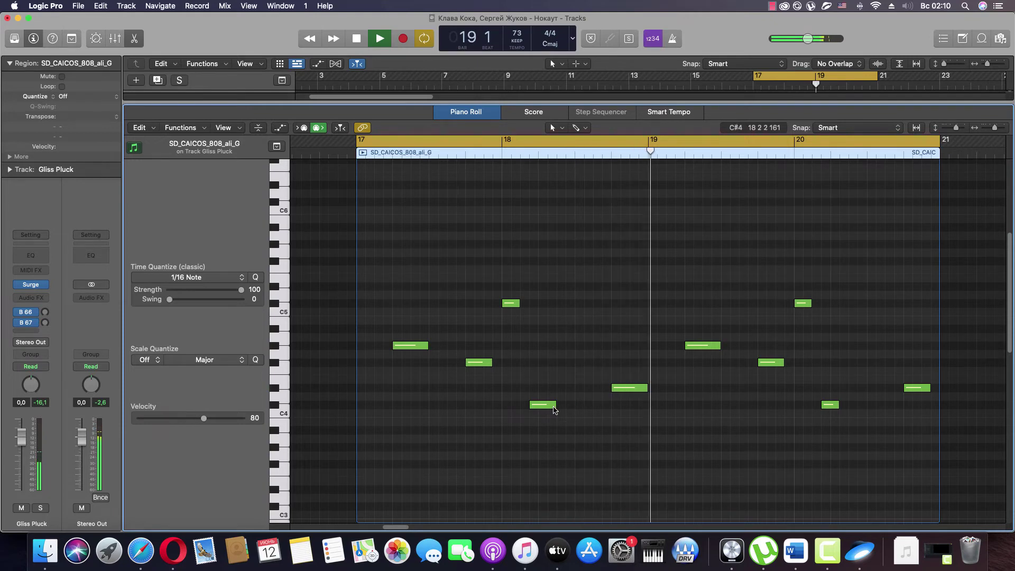
Step: Try the bar 18 C#4 note on beat 3 and the C#5 note at 18 2 3, and listen to the loop
key(space)
drag(543, 405, 588, 410)
key(space)
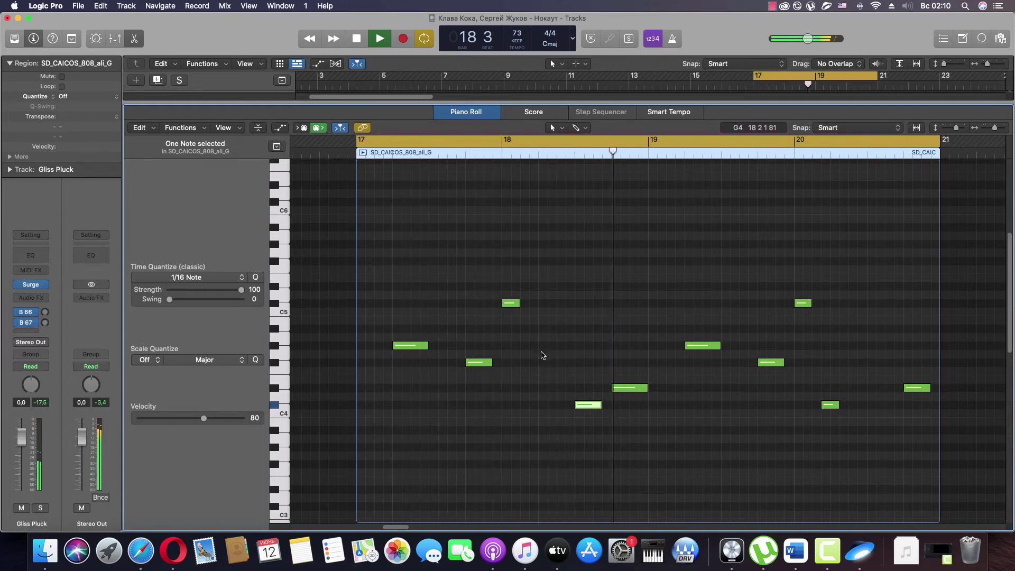
drag(512, 309, 568, 308)
key(space)
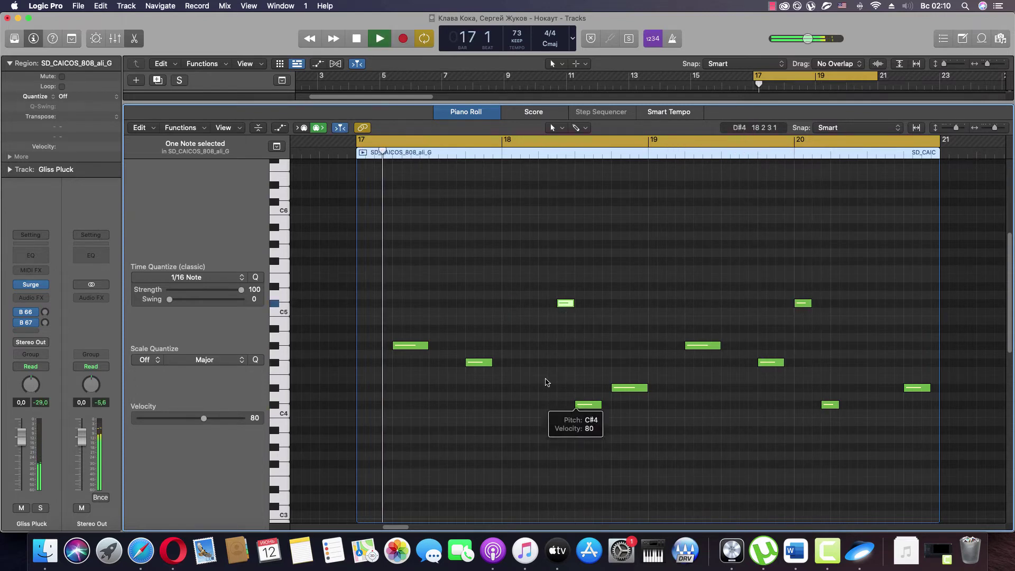
click(539, 376)
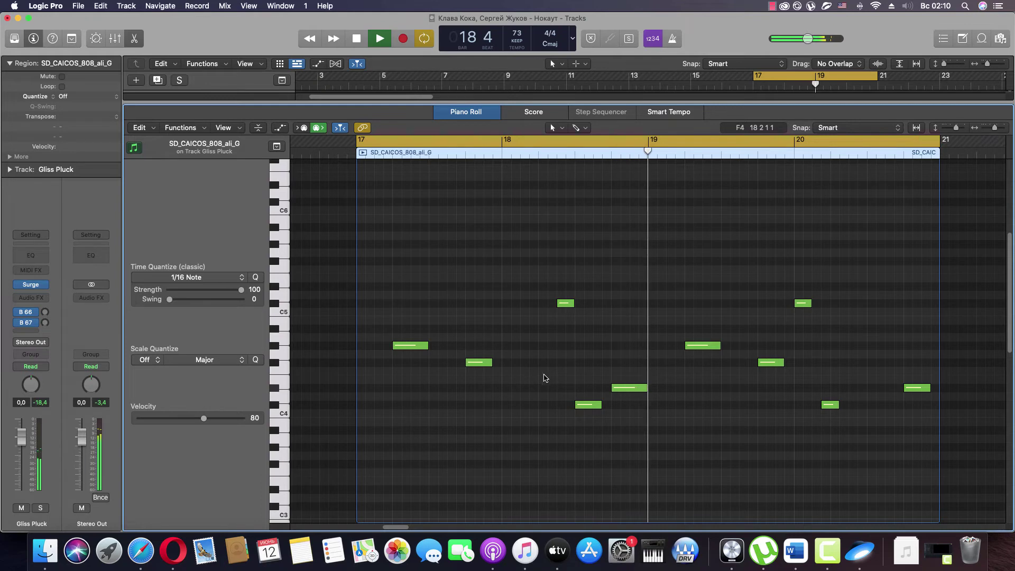
key(space)
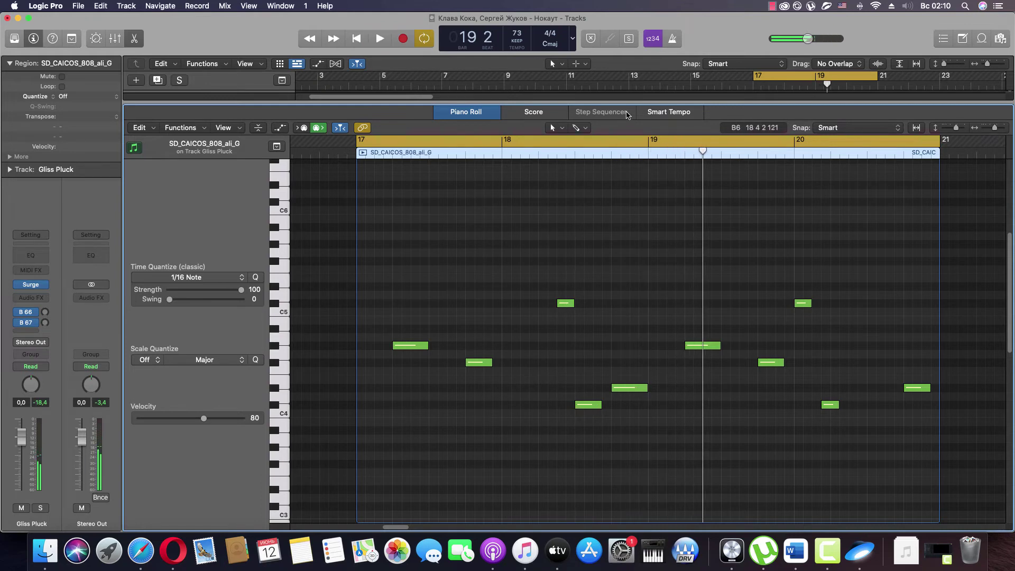
Step: Enlarge the tracks area, compare the Pad - ACV region's notes at bar 17 during playback, and return to the Gliss Pluck region
drag(625, 105, 626, 193)
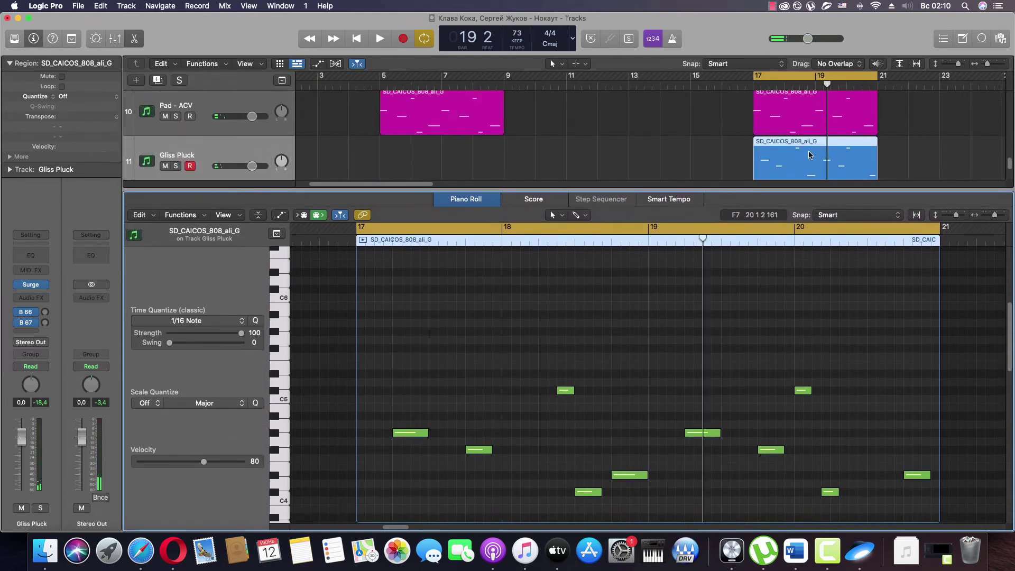
click(804, 127)
key(space)
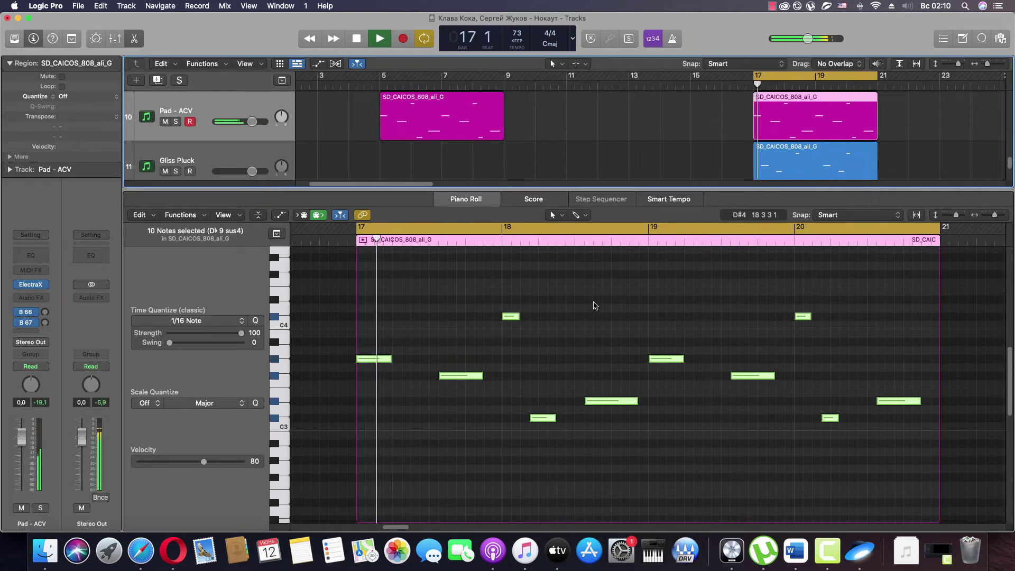
click(593, 306)
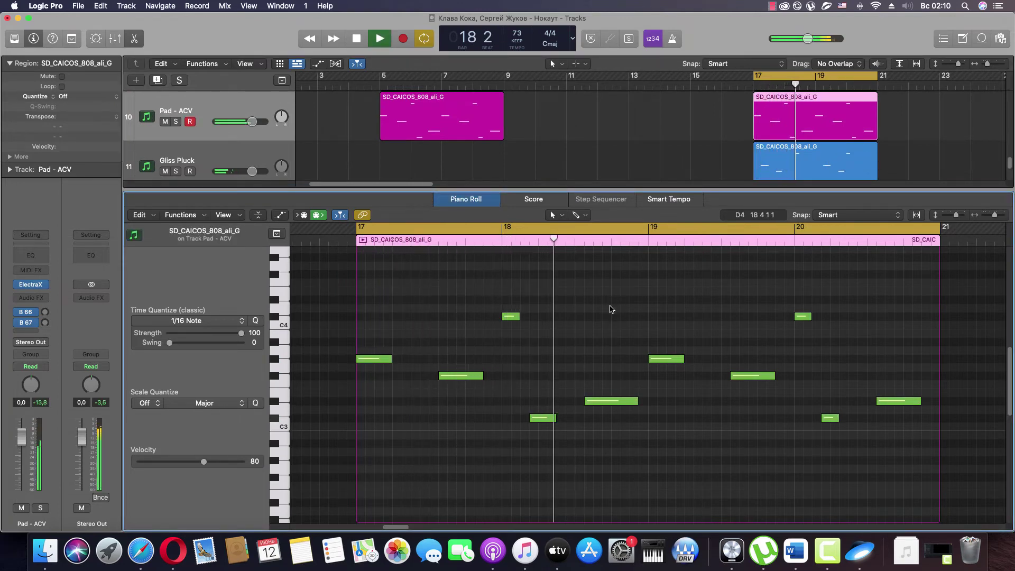
key(Down)
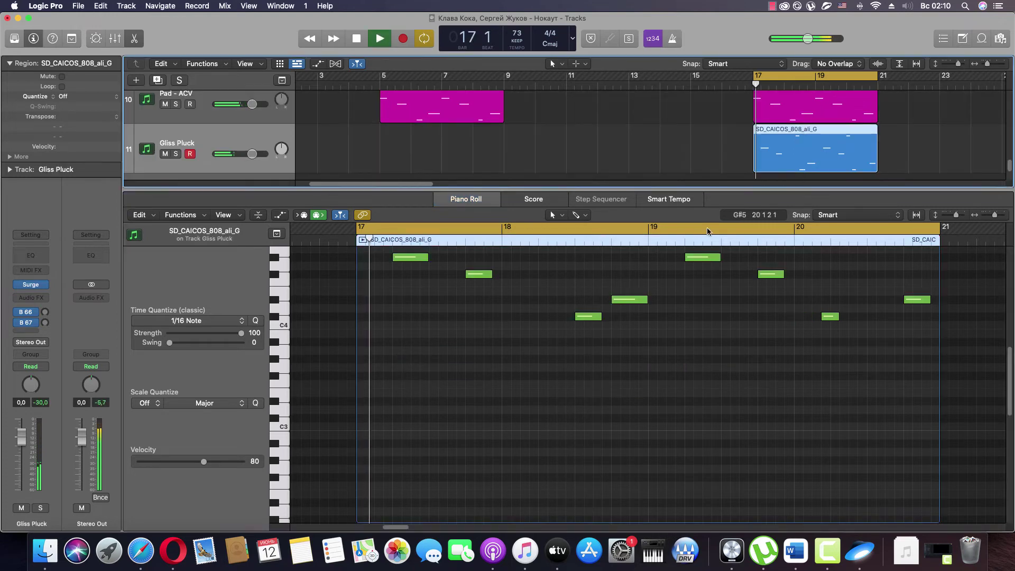
scroll(645, 317, up, 5)
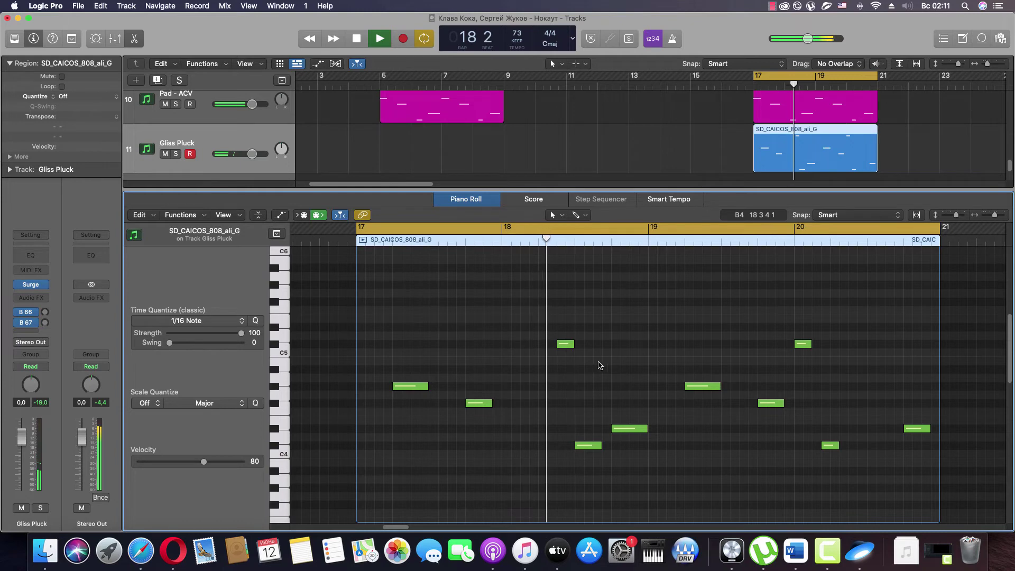
Step: Shorten the bar 18 C#4 note to two sixteenths starting at 18 2 3, move the C#5 note to 18 2 1, and play the loop
key(space)
mouse_move(584, 450)
mouse_down()
mouse_move(557, 449)
mouse_move(572, 447)
mouse_up()
drag(566, 344, 547, 343)
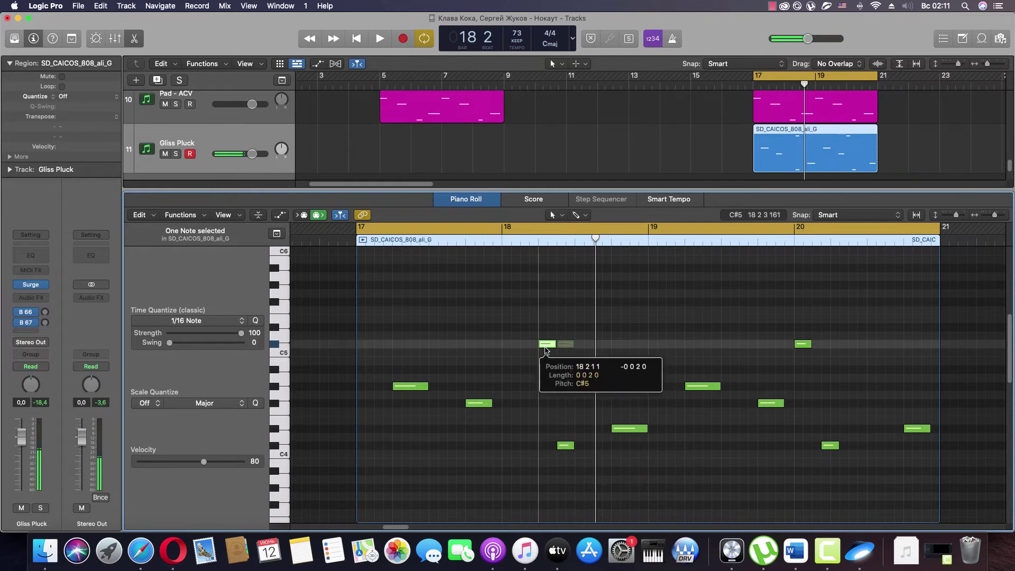
key(space)
click(565, 381)
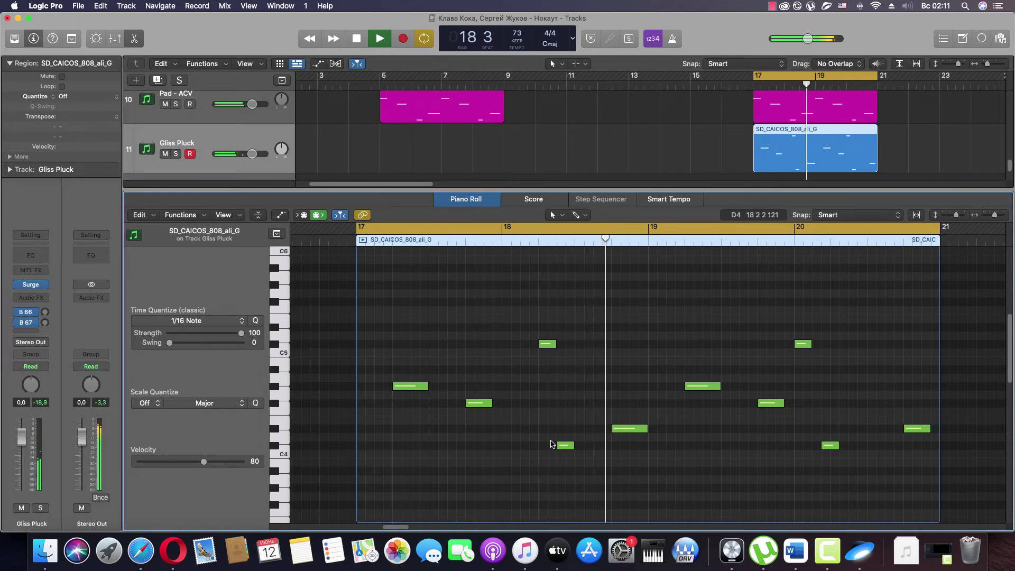
Step: Move the bar 18 C#4 note to 18 2 1 and the C#5 note to 18 1 3, and play the result
key(space)
drag(563, 445, 545, 445)
click(544, 344)
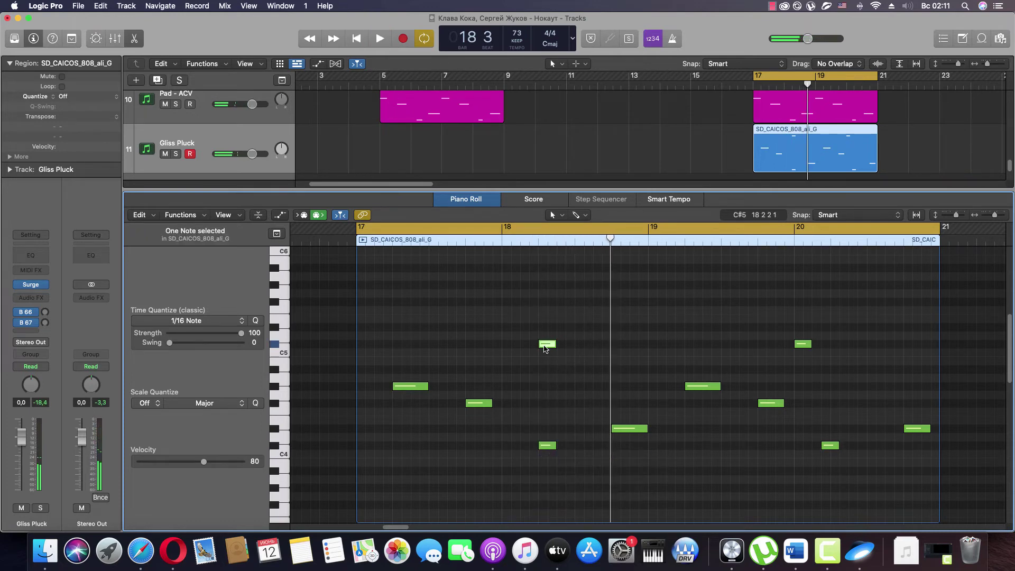
drag(545, 346, 533, 350)
click(566, 364)
key(space)
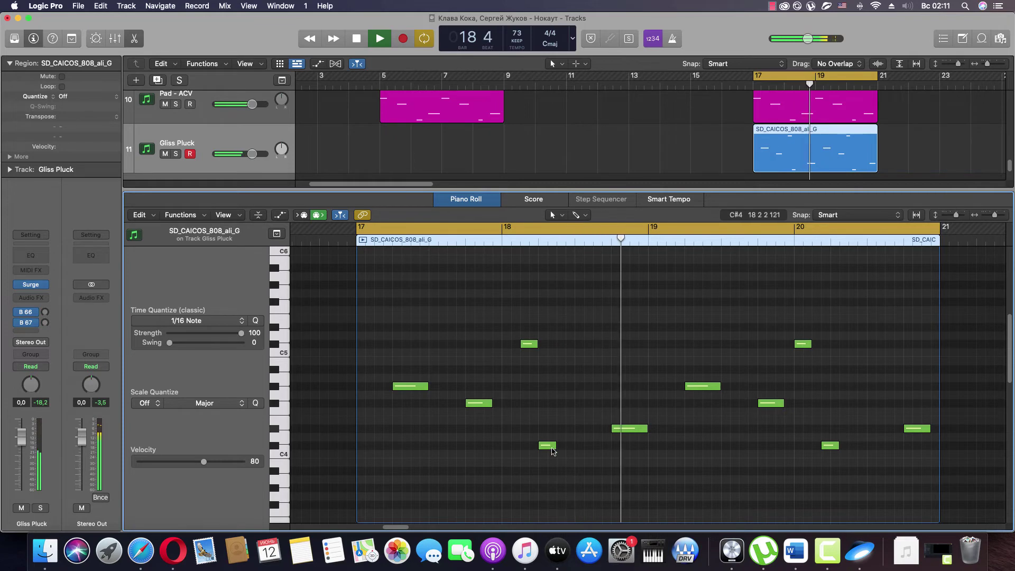
Step: Move the bar 18 C#4 note to 18 2 3 and play the loop
drag(547, 445, 567, 444)
key(space)
key(space)
click(579, 421)
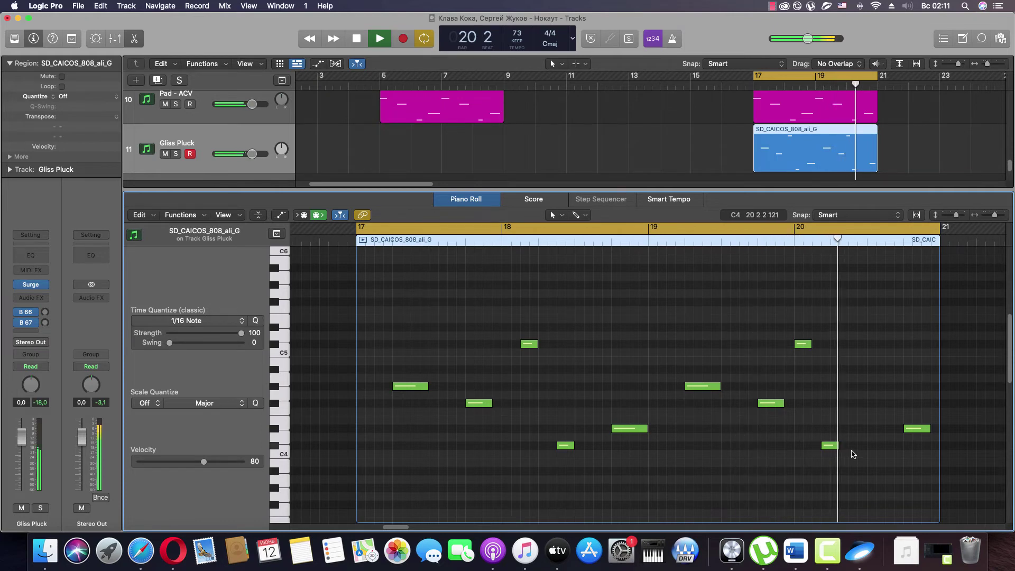
Step: Match bar 20 to bar 18 by moving its C#5 note to 20 1 3 and its C#4 note to 20 2 3
drag(859, 459, 819, 350)
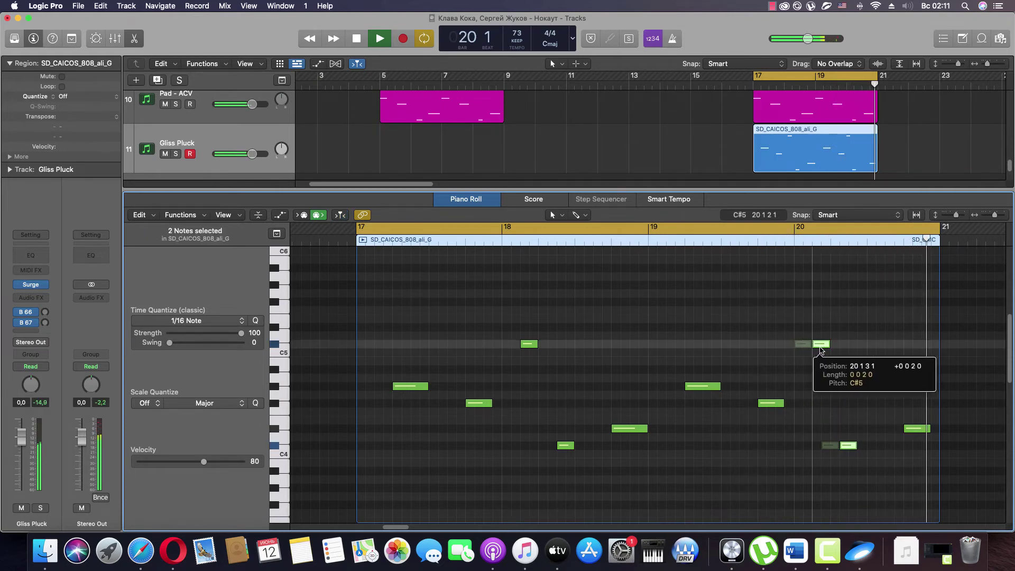
drag(848, 446, 856, 450)
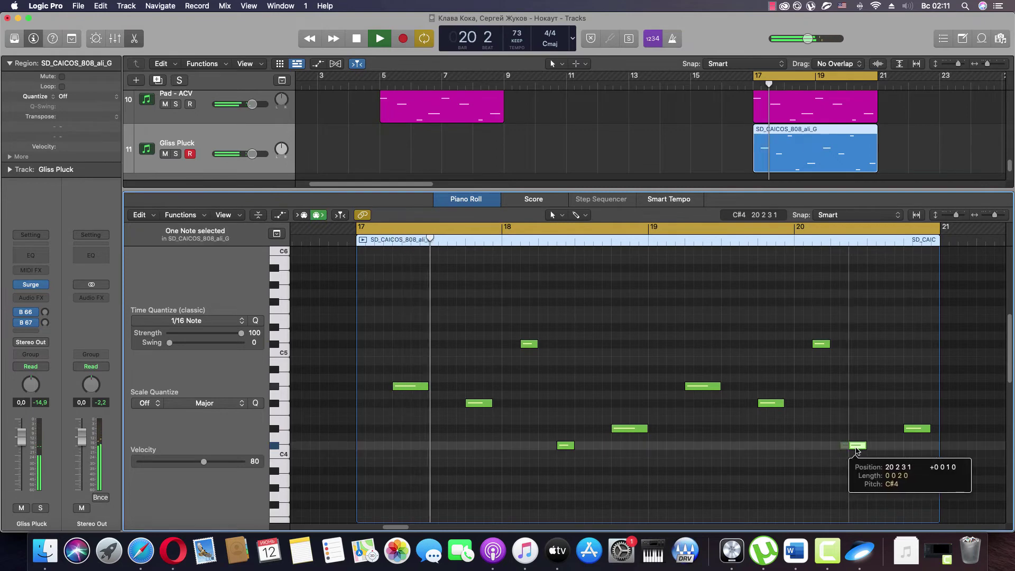
click(846, 466)
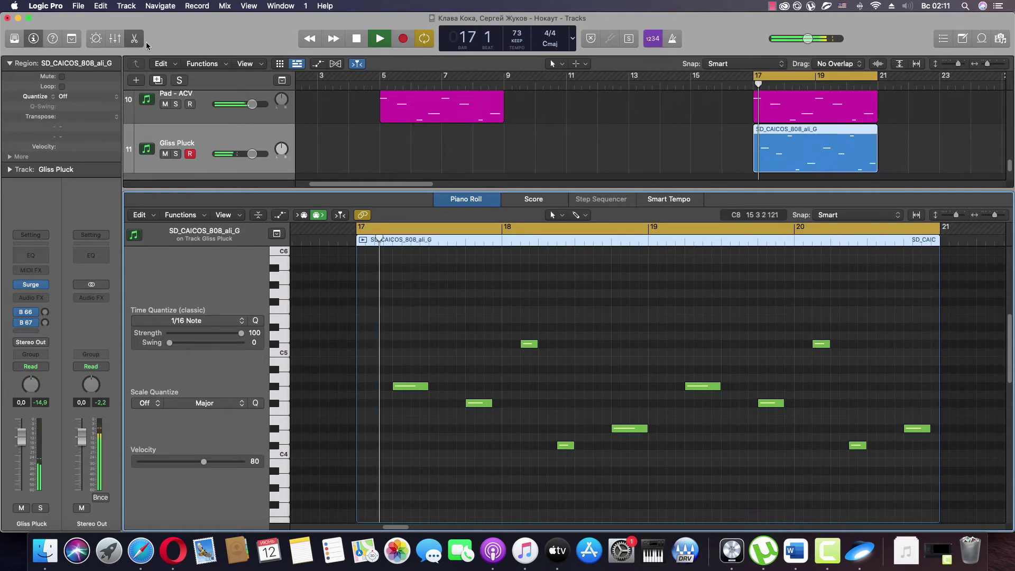
Step: Close the Piano Roll, open Surge on Gliss Pluck, and audition the Gliss Pluck Distorted patch soloed and in the mix
key(p)
key(s)
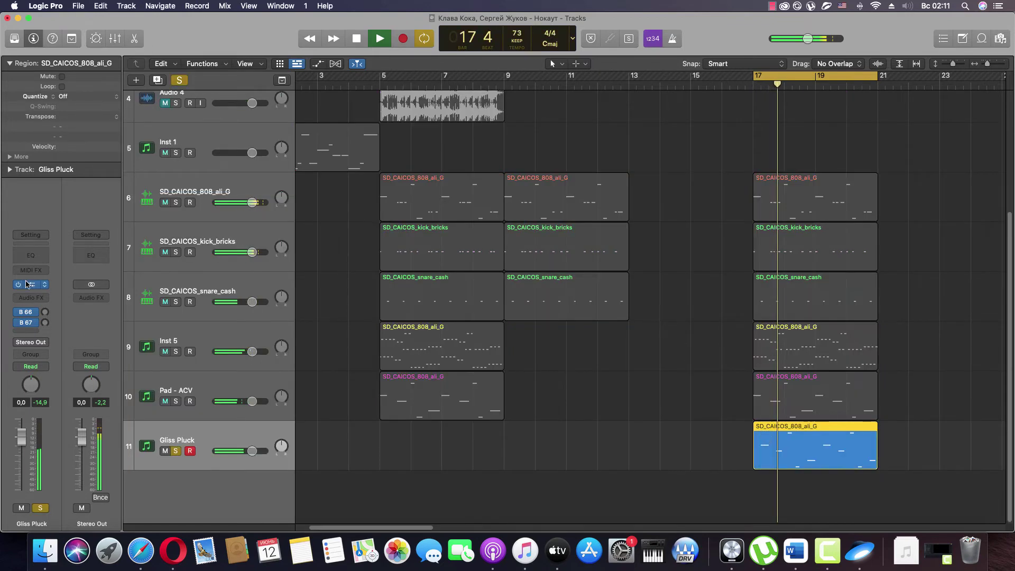
key(v)
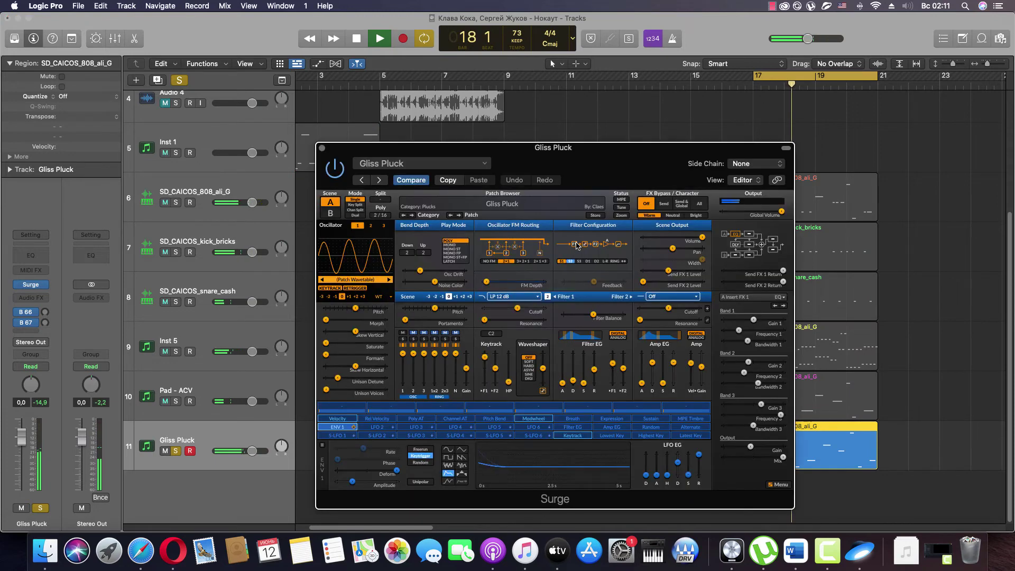
click(458, 215)
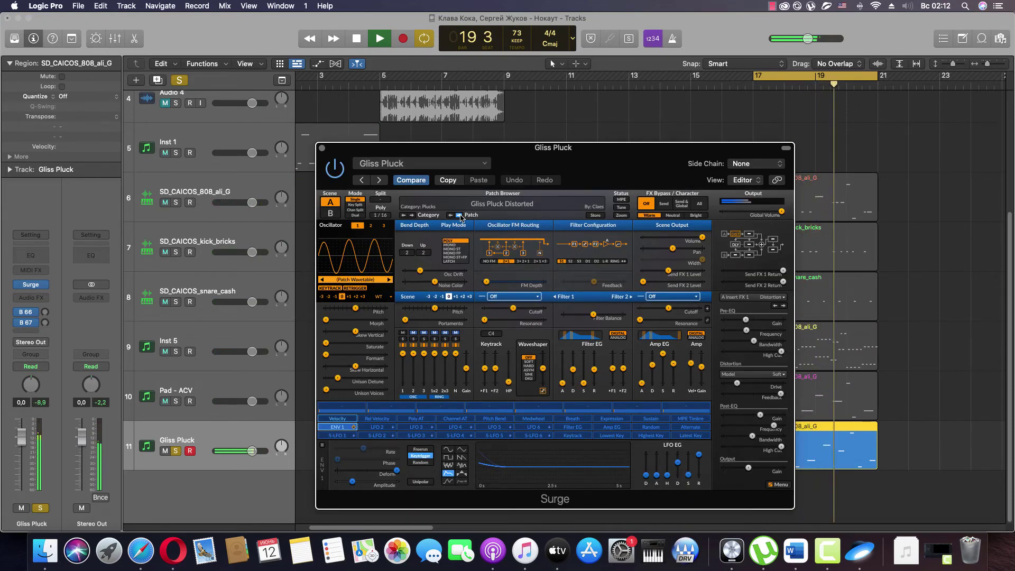
click(175, 450)
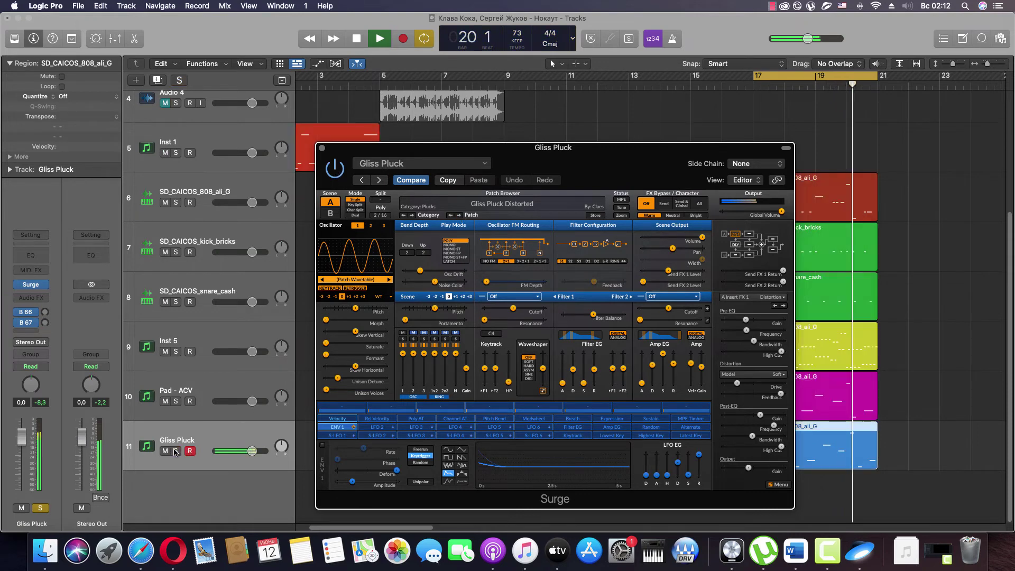
click(175, 452)
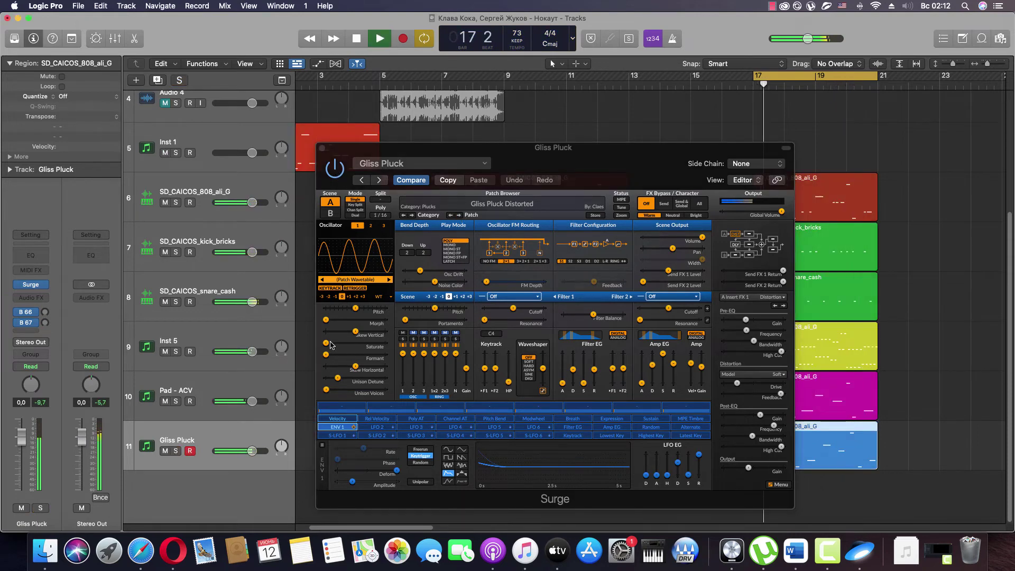
Step: Audition the following Surge patches with track 11 soloed, keep Happy, unsolo the track, and close the plug-in
drag(581, 167, 530, 138)
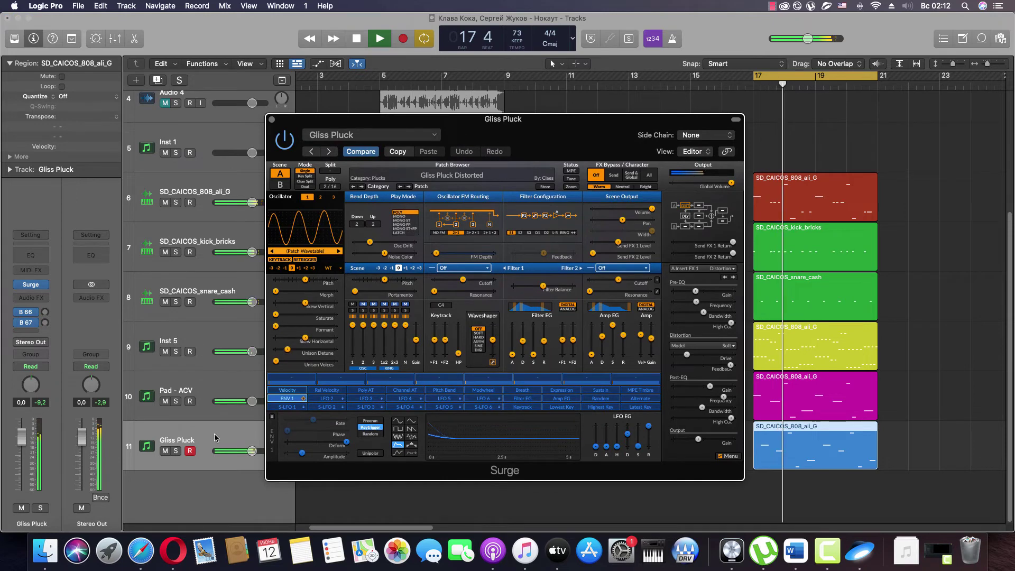
click(176, 451)
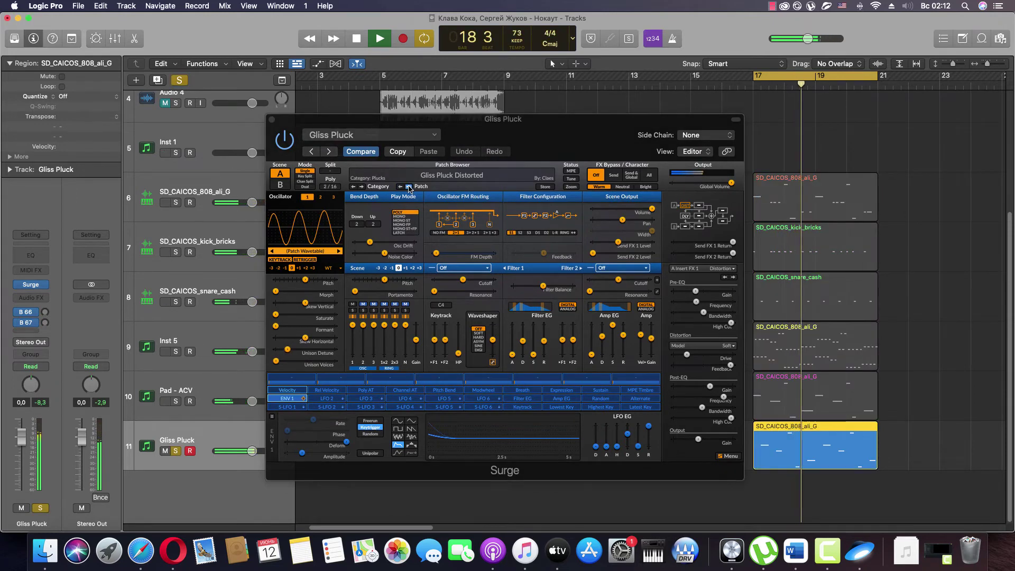
click(408, 187)
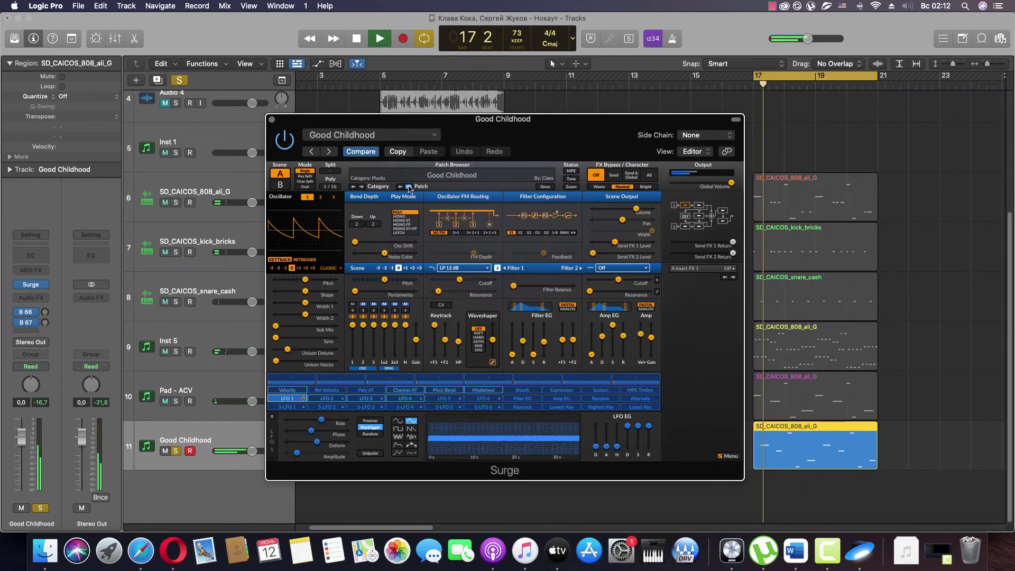
click(408, 187)
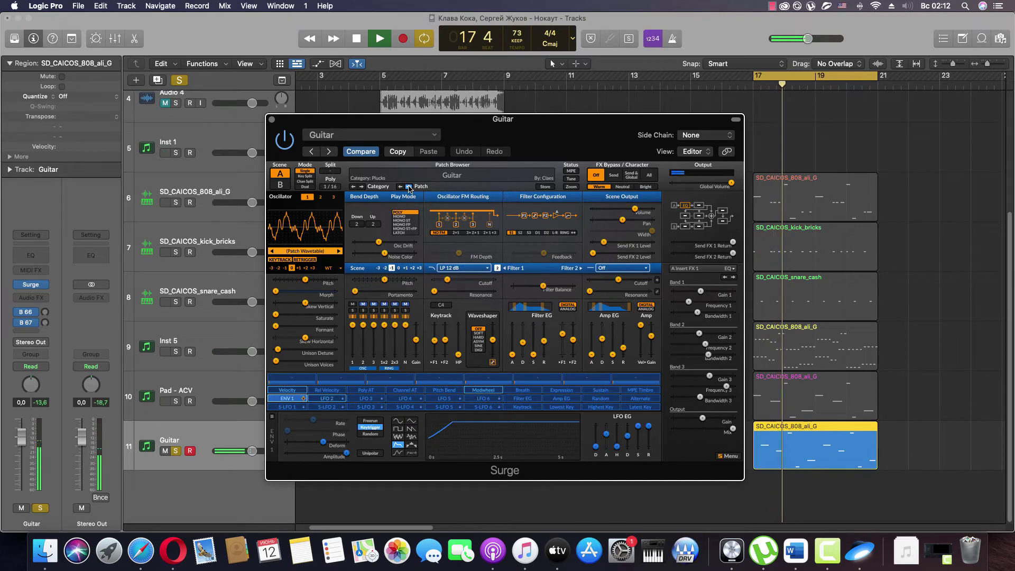
click(408, 186)
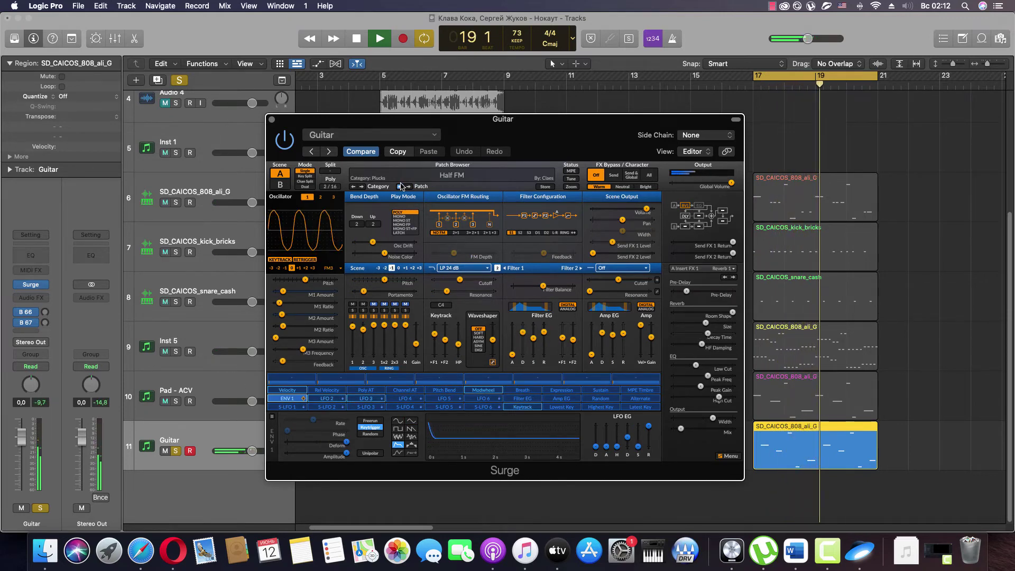
click(408, 186)
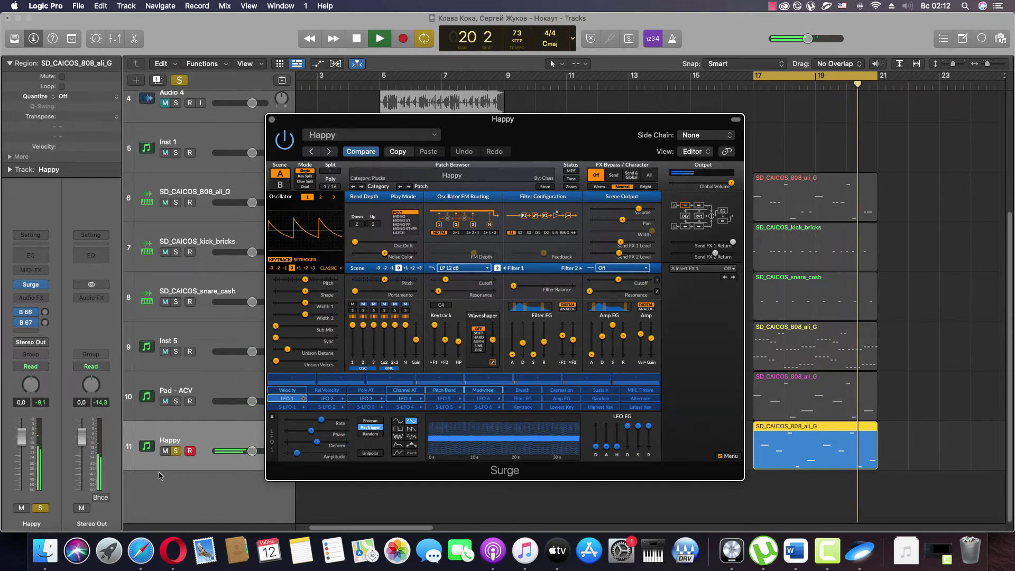
click(176, 451)
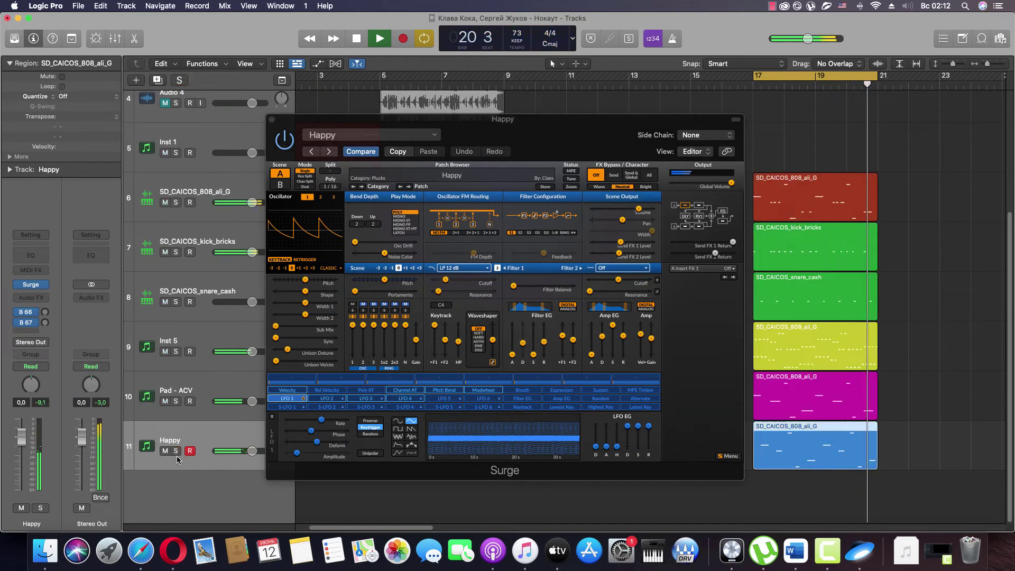
click(272, 119)
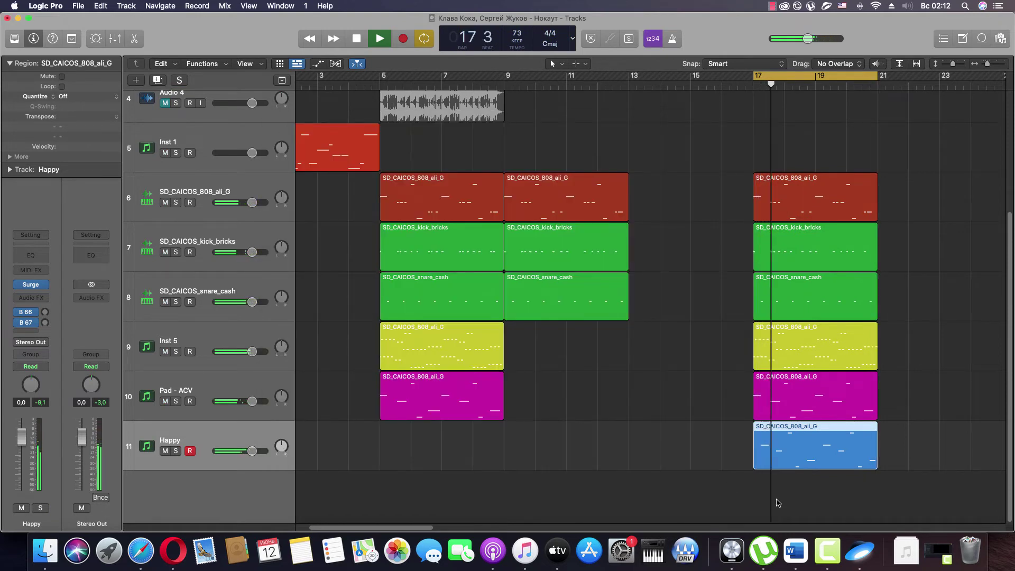
Step: Open the track 11 region in the Piano Roll and move its bar 18 C#4 note to 18 2 1
click(776, 502)
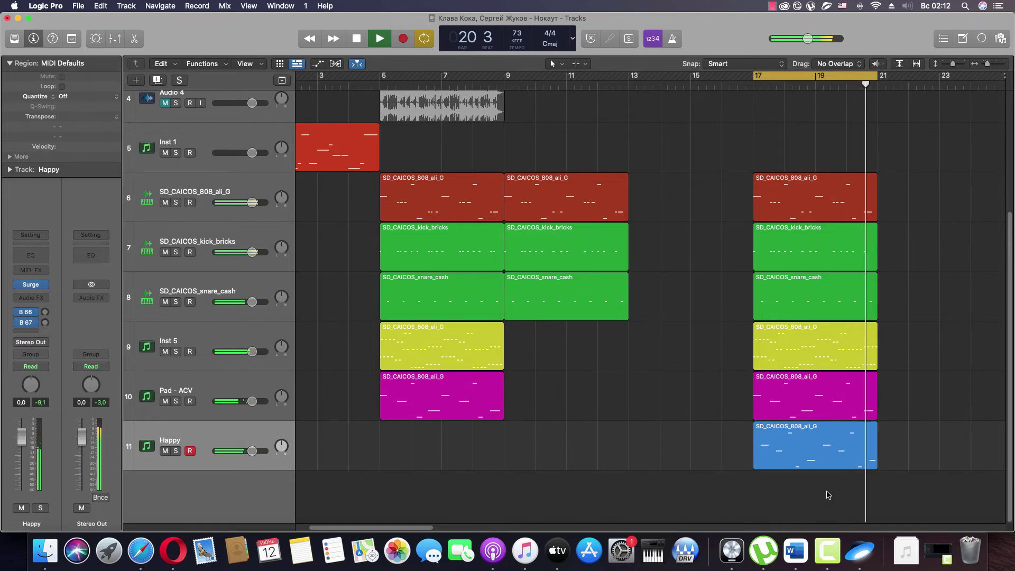
click(814, 454)
double_click(815, 455)
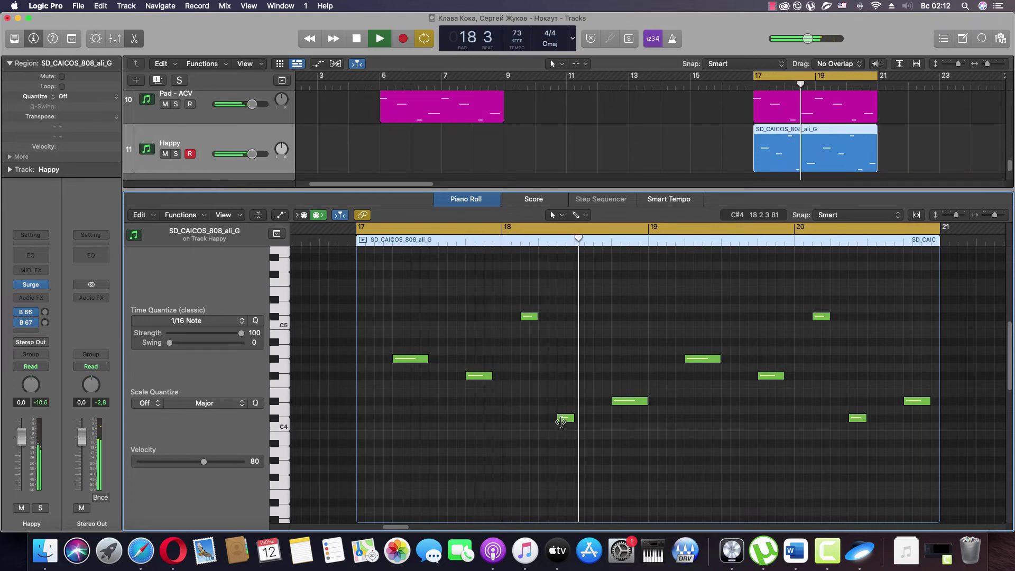
drag(565, 418, 548, 418)
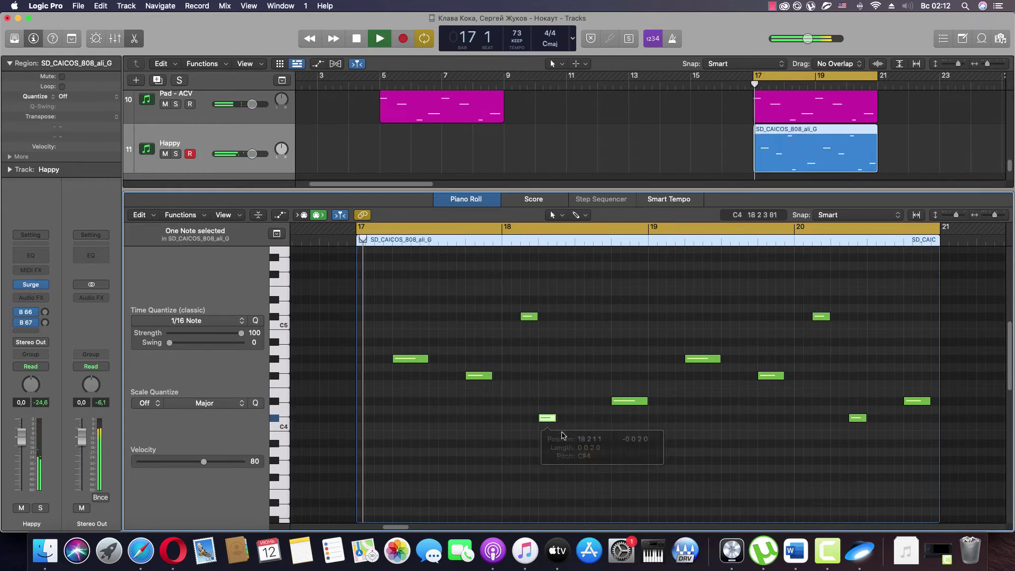
click(565, 438)
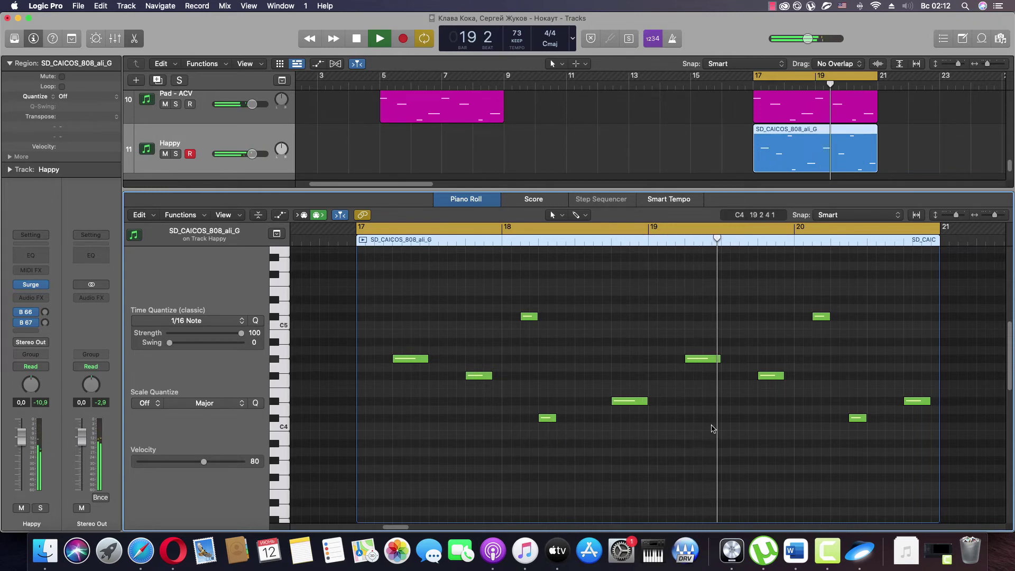
Step: Close the Piano Roll, unmute the vocals on track 3, and play the loop with them
scroll(730, 436, up, 1)
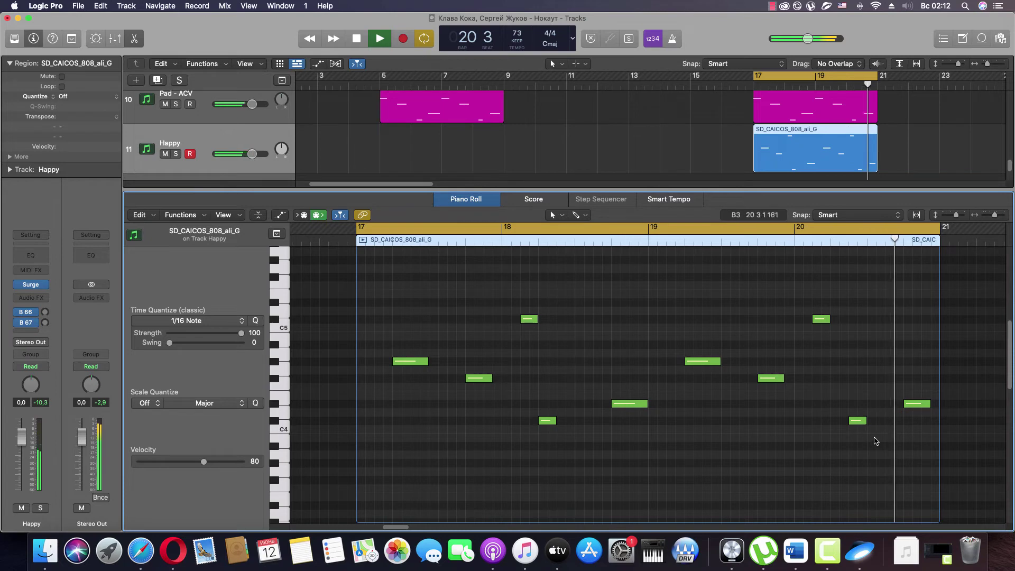
scroll(629, 458, up, 10)
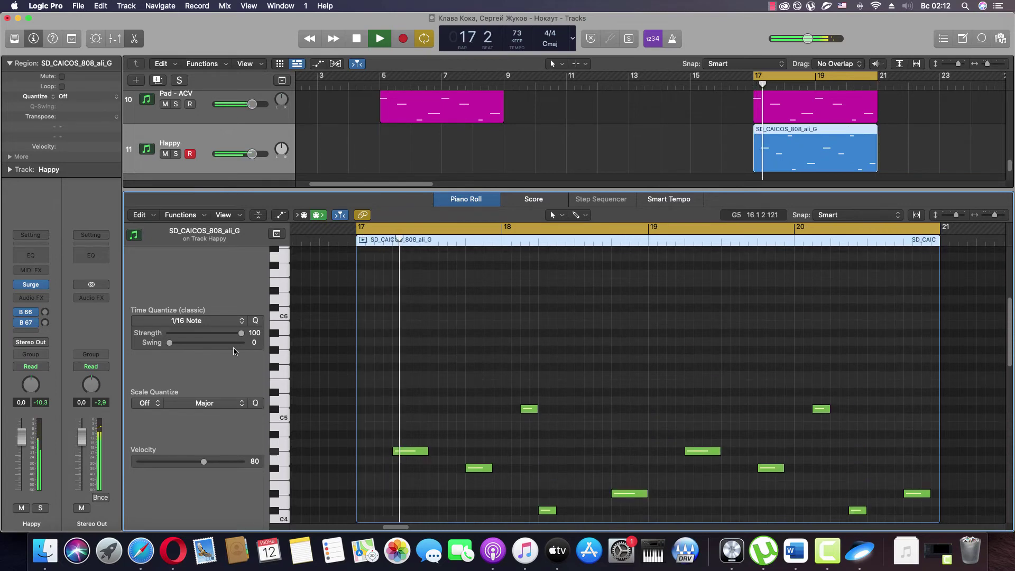
scroll(279, 408, down, 12)
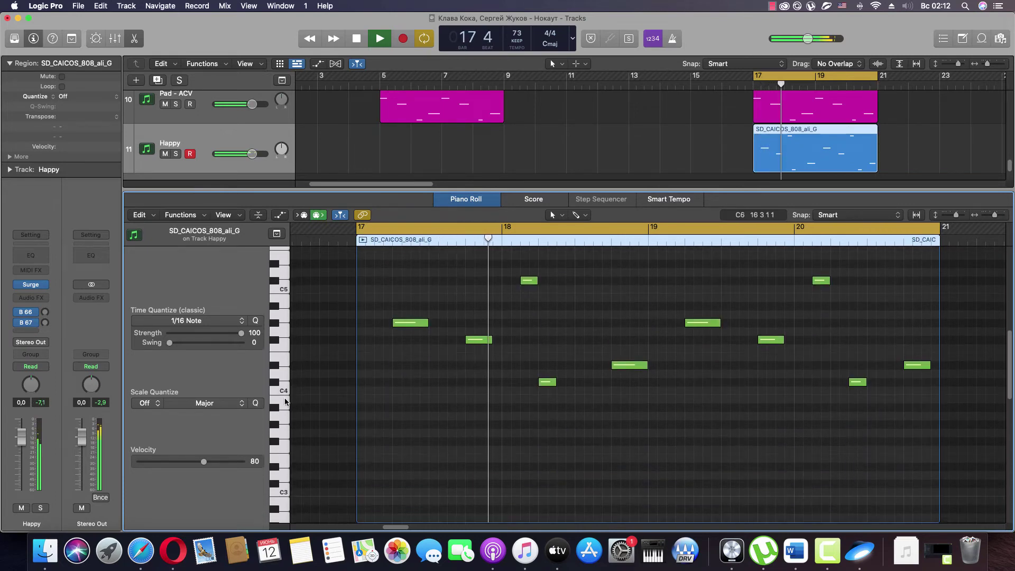
scroll(284, 391, up, 8)
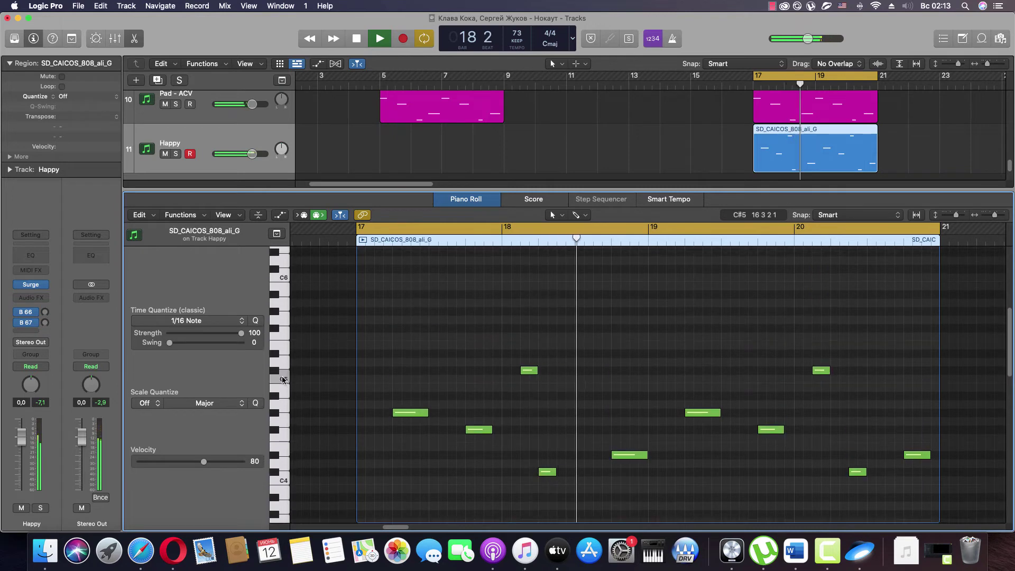
click(134, 40)
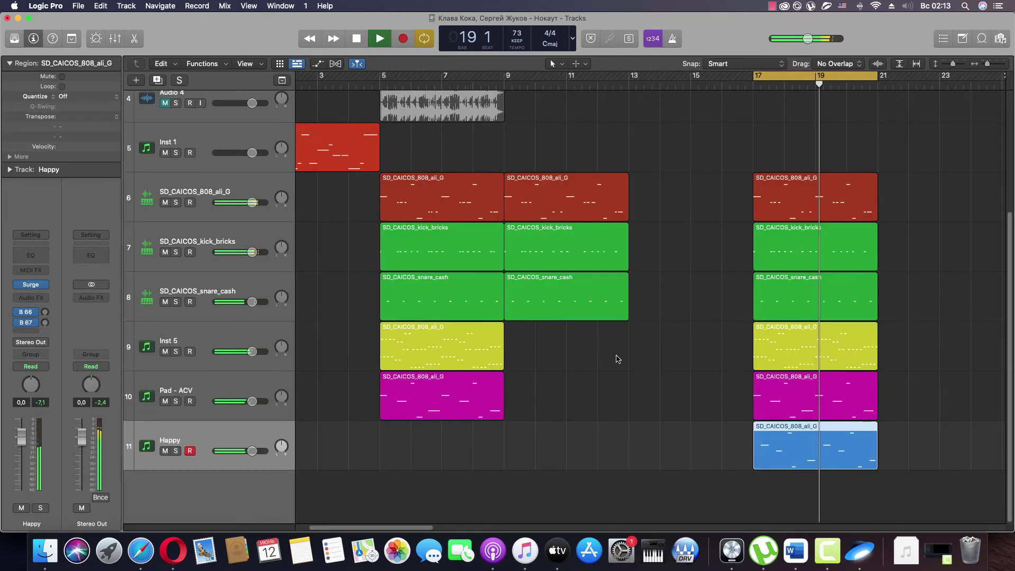
scroll(616, 356, up, 5)
key(space)
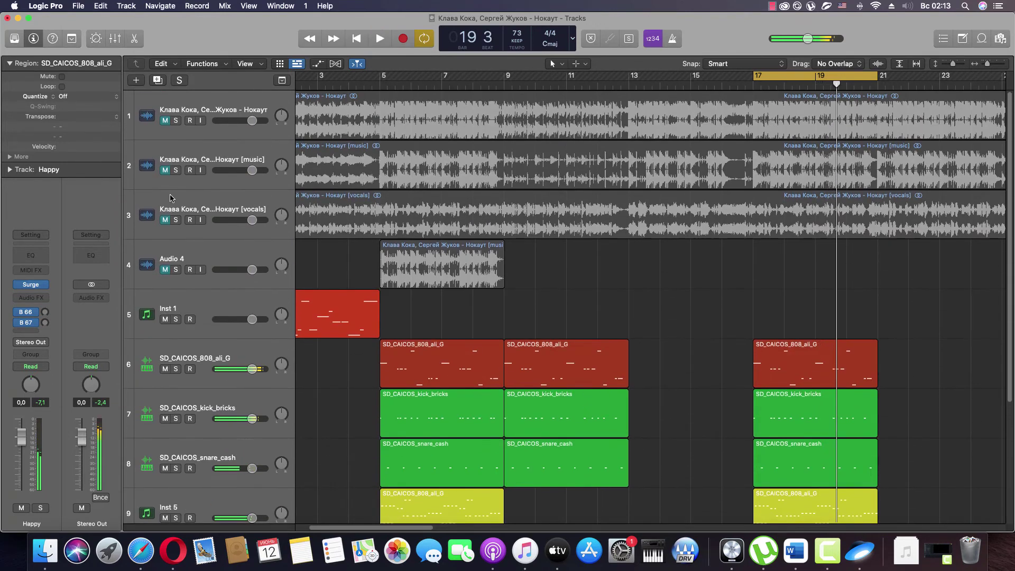
click(176, 121)
click(176, 121)
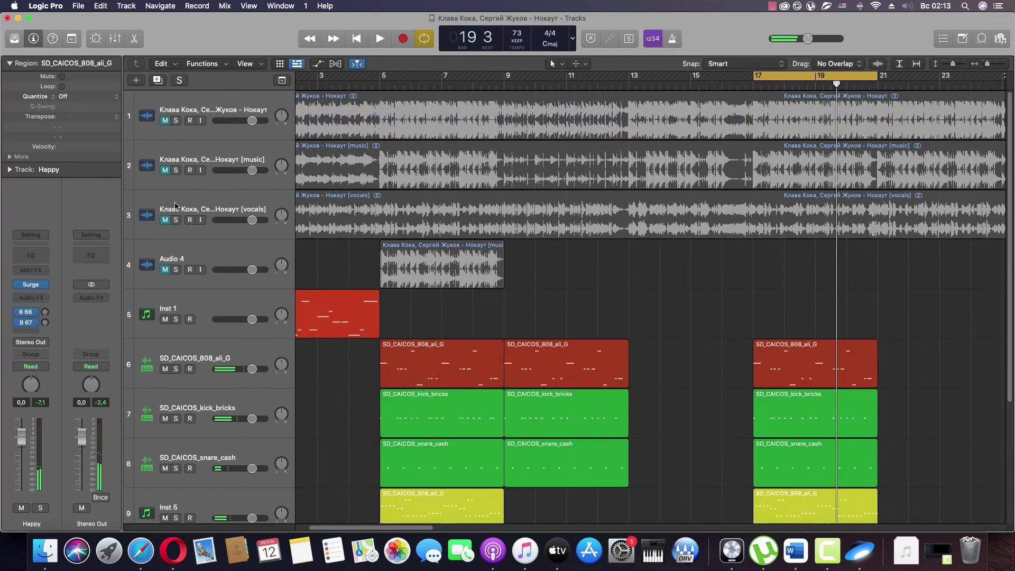
click(167, 222)
key(space)
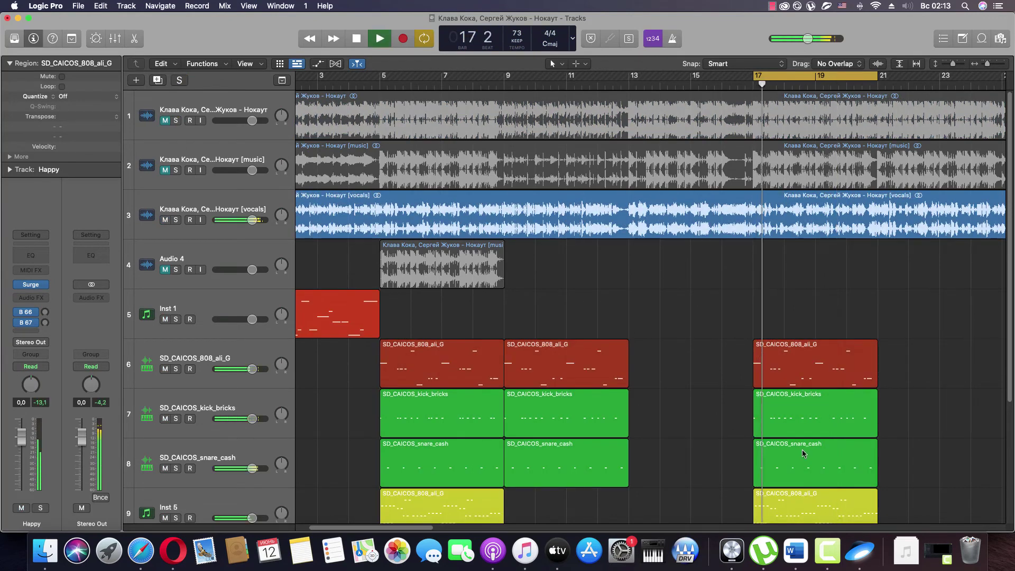
Step: Reopen the track 11 region in the Piano Roll, move its bar 18 C#5 note to 18 1 1, and play the loop
scroll(802, 457, down, 3)
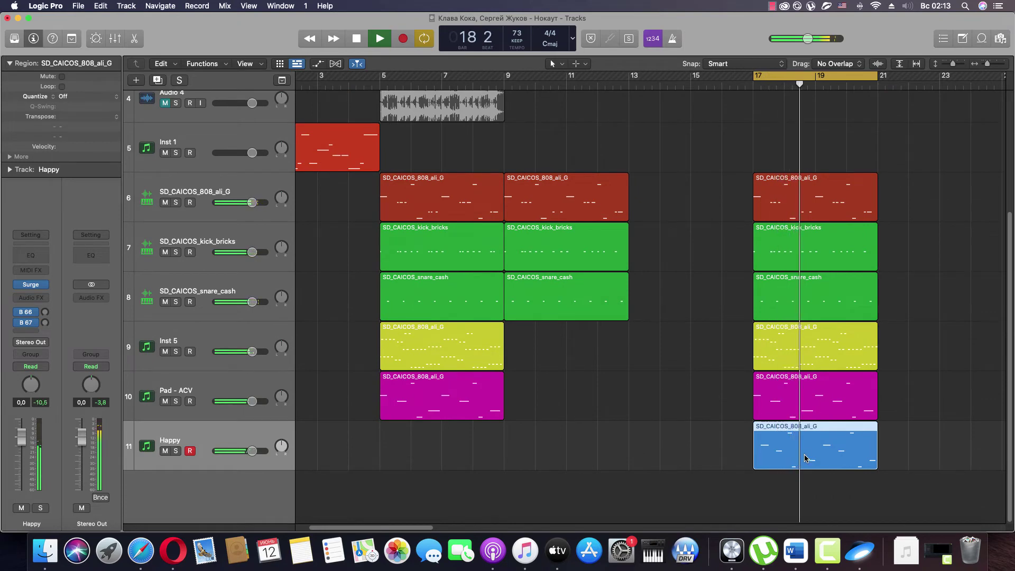
double_click(795, 448)
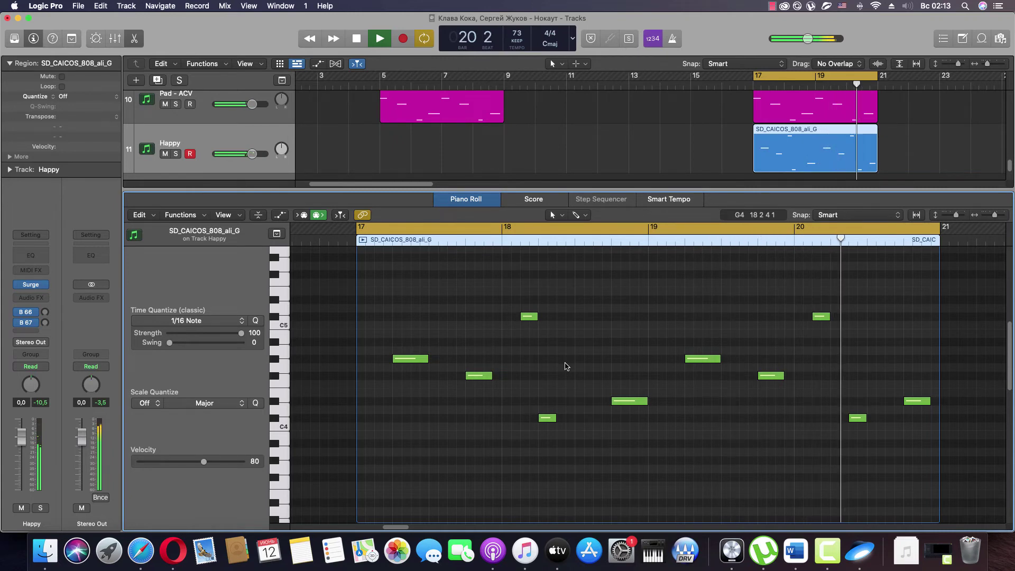
key(space)
click(528, 318)
drag(528, 321, 510, 319)
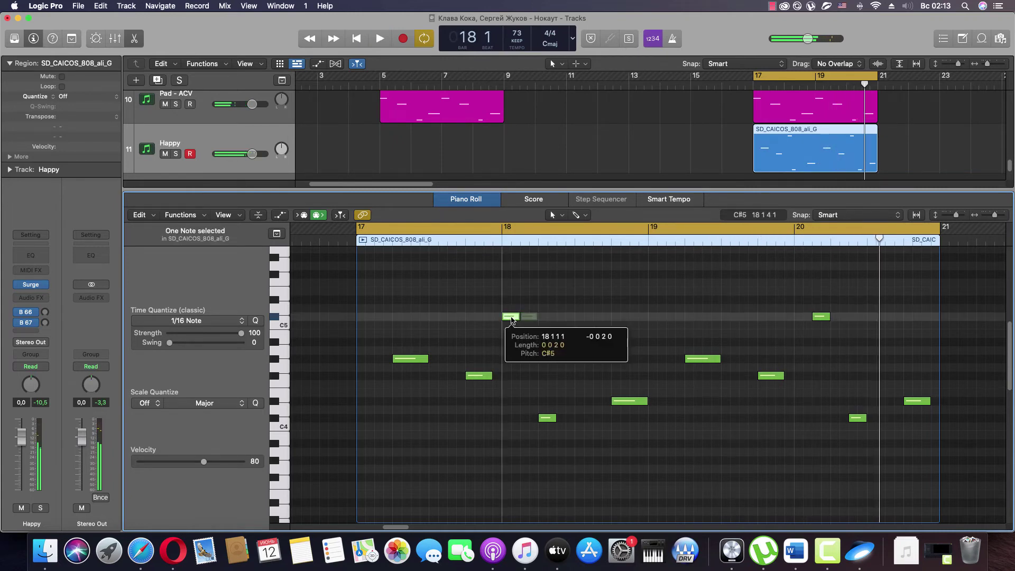
click(532, 344)
key(space)
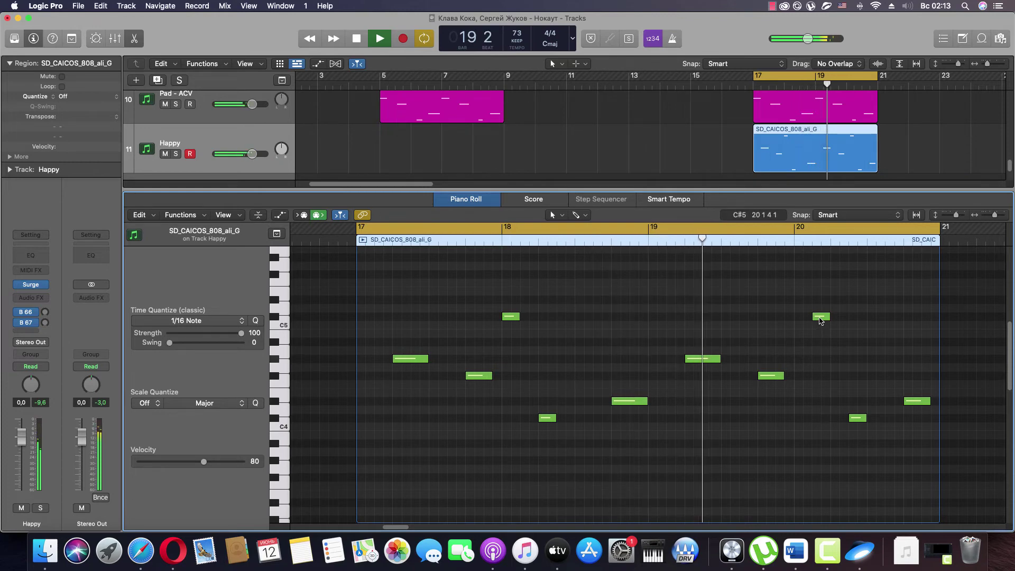
Step: Match bar 20 to bar 18 by moving its C#5 note to 20 1 1 and its C#4 note to 20 2 1
drag(821, 318, 803, 319)
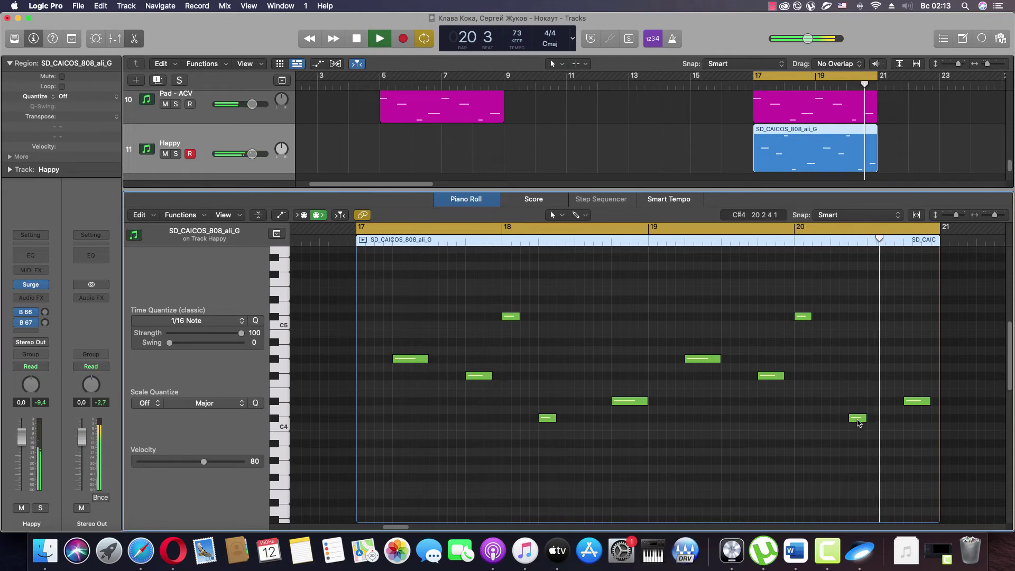
drag(857, 419, 840, 419)
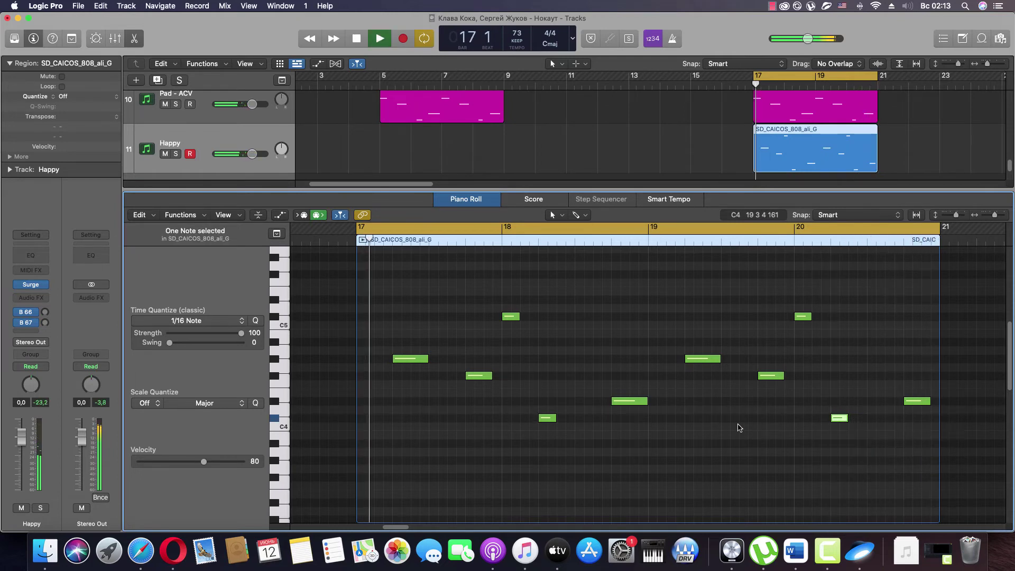
click(695, 454)
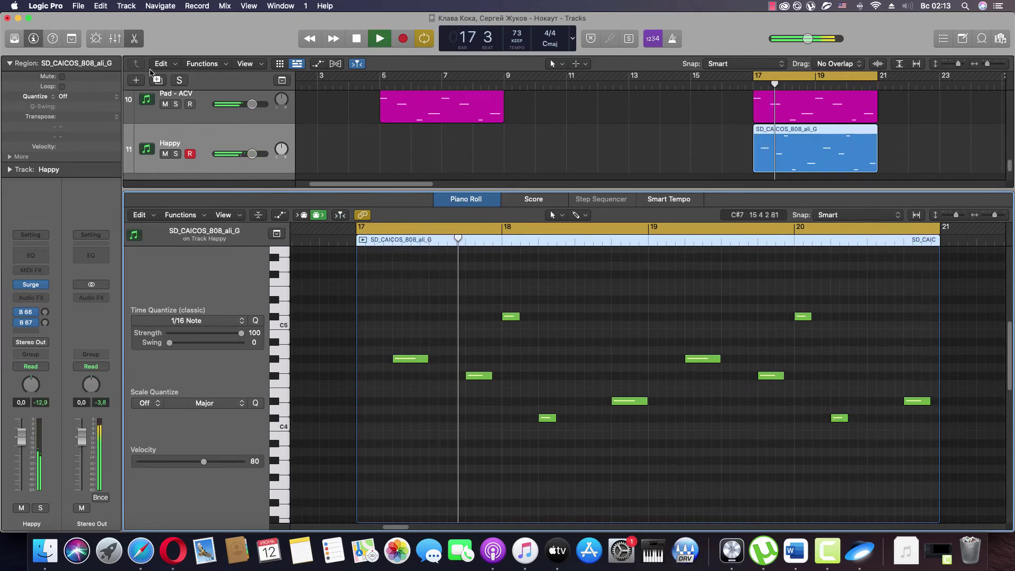
Step: Close the Piano Roll and compare the loop with the original song by briefly soloing track 1
key(e)
scroll(672, 288, up, 2)
scroll(692, 296, down, 2)
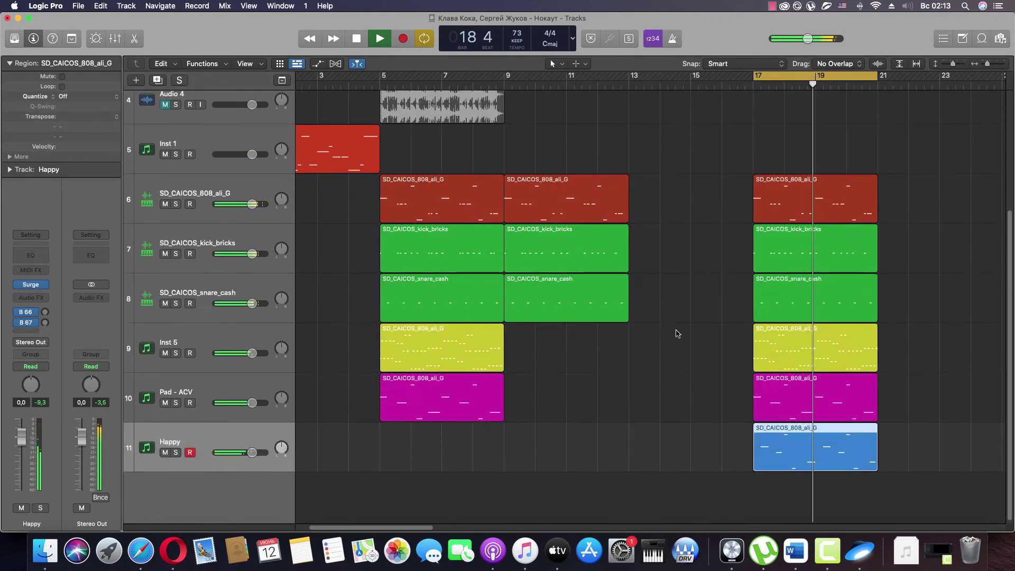
scroll(694, 392, up, 3)
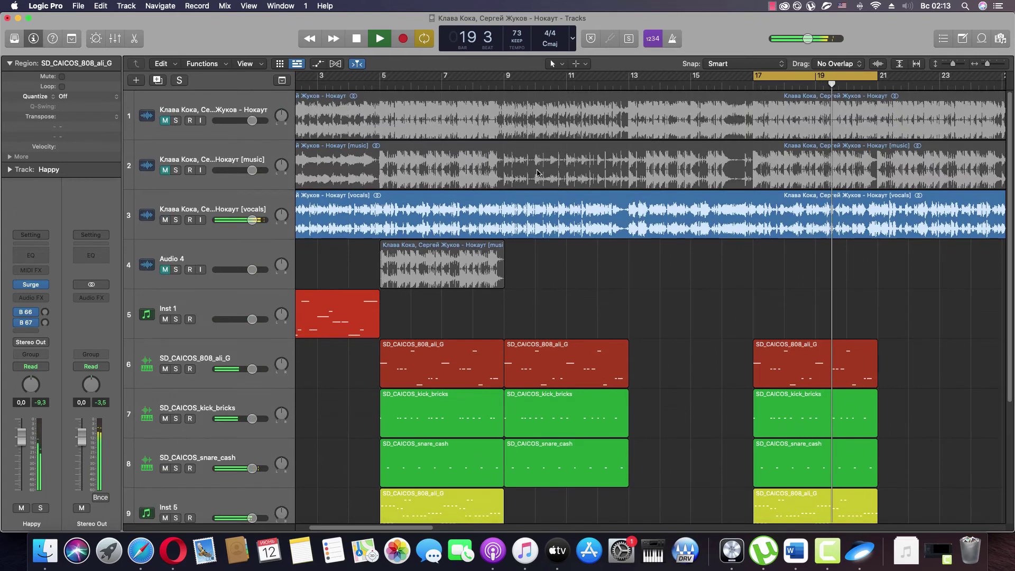
key(space)
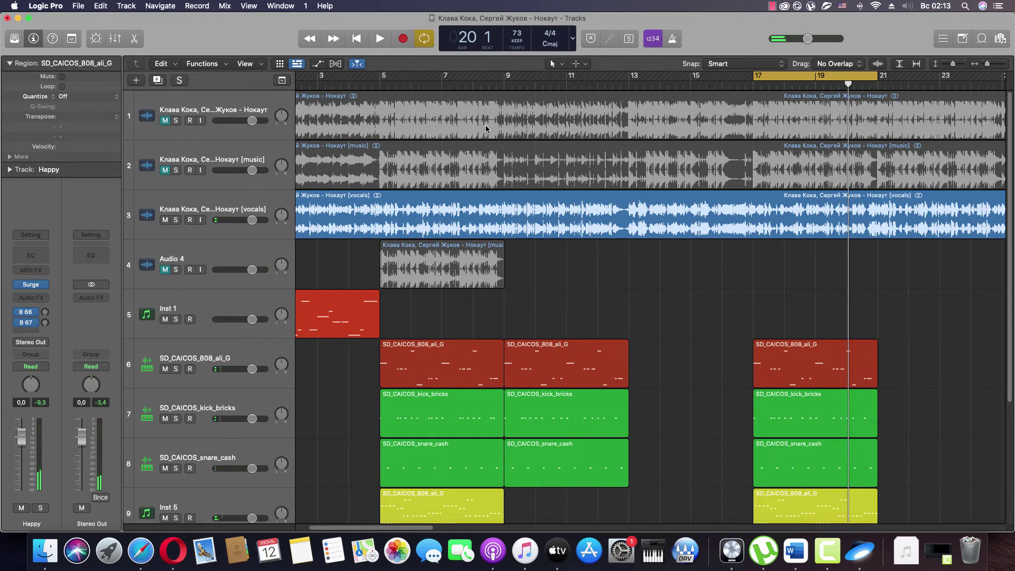
scroll(485, 129, down, 3)
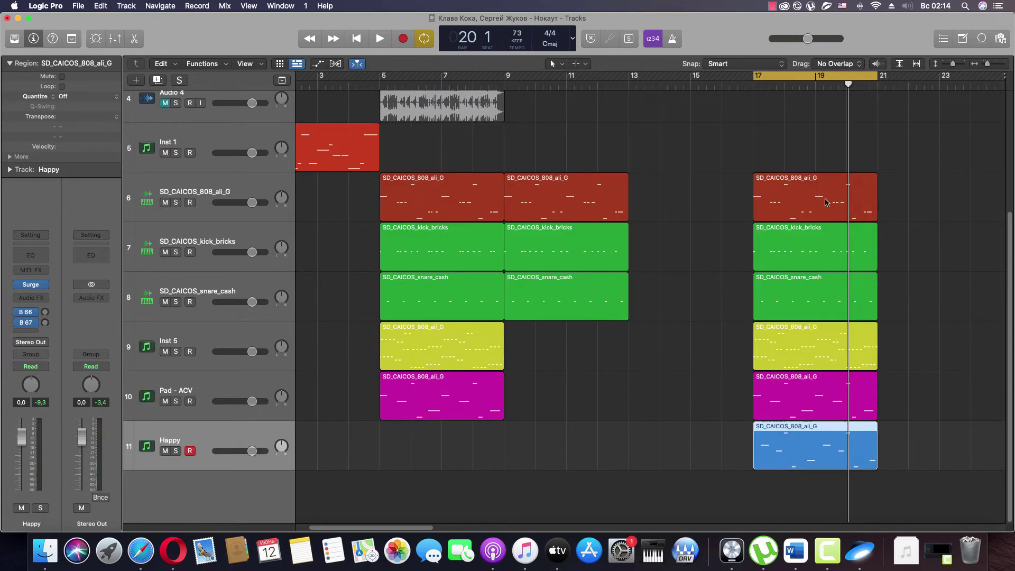
key(space)
scroll(826, 202, up, 3)
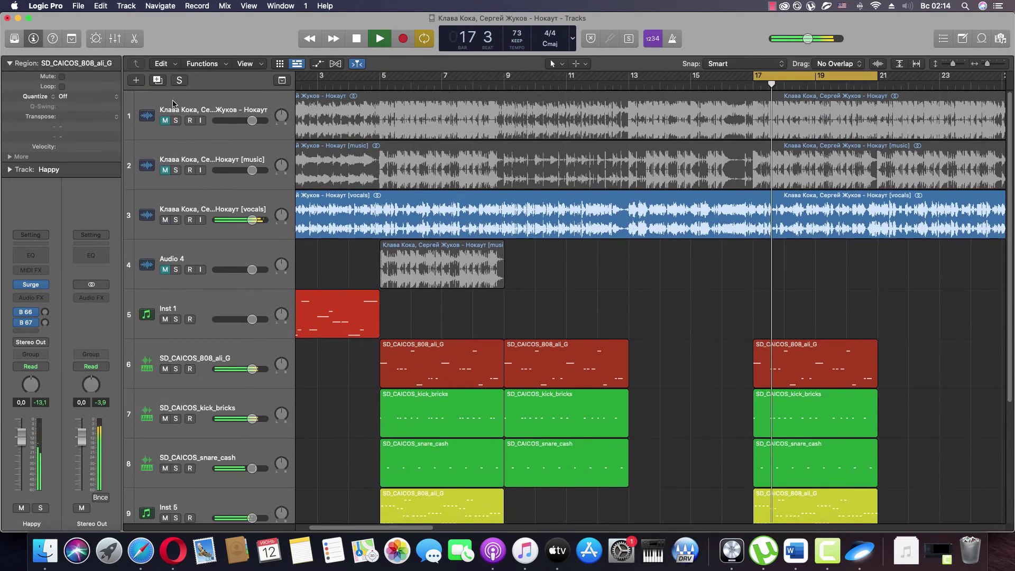
click(177, 121)
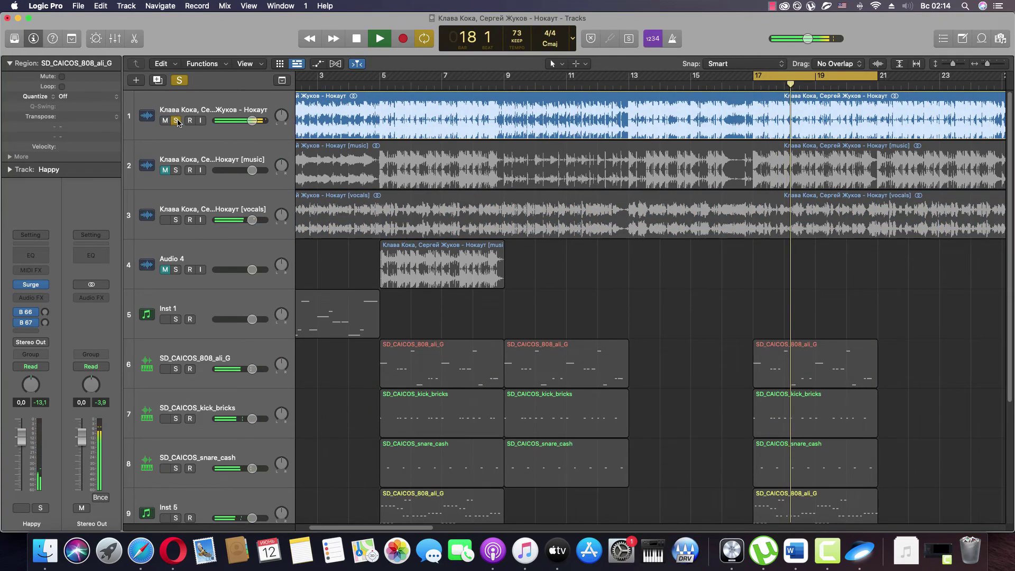
click(177, 121)
scroll(688, 333, down, 3)
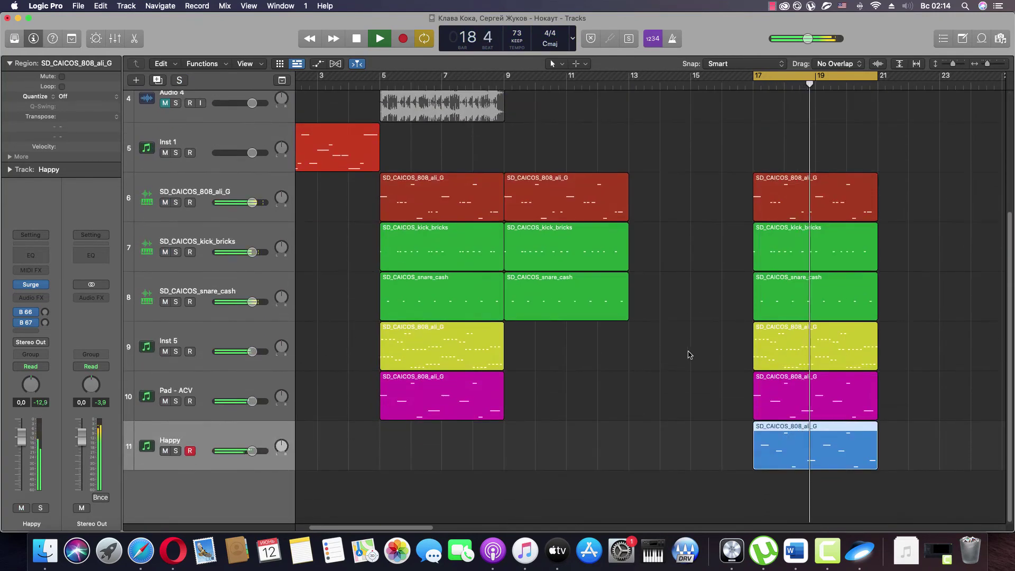
Step: Turn off cycling, move the track 10 and 11 regions to bar 21, and copy the bar 17 regions of tracks 6–9 to bar 21
drag(430, 529, 481, 531)
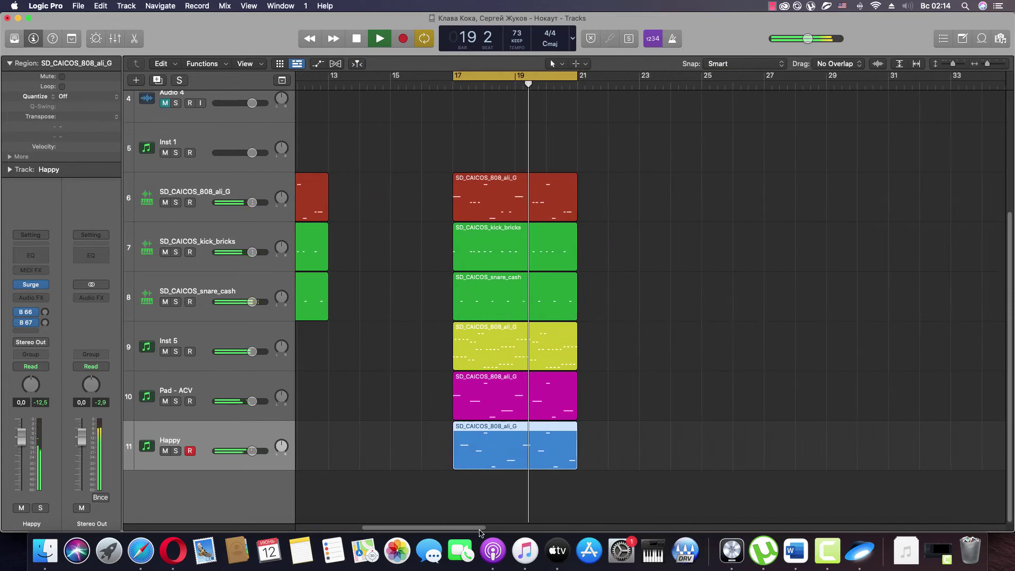
drag(554, 472, 645, 394)
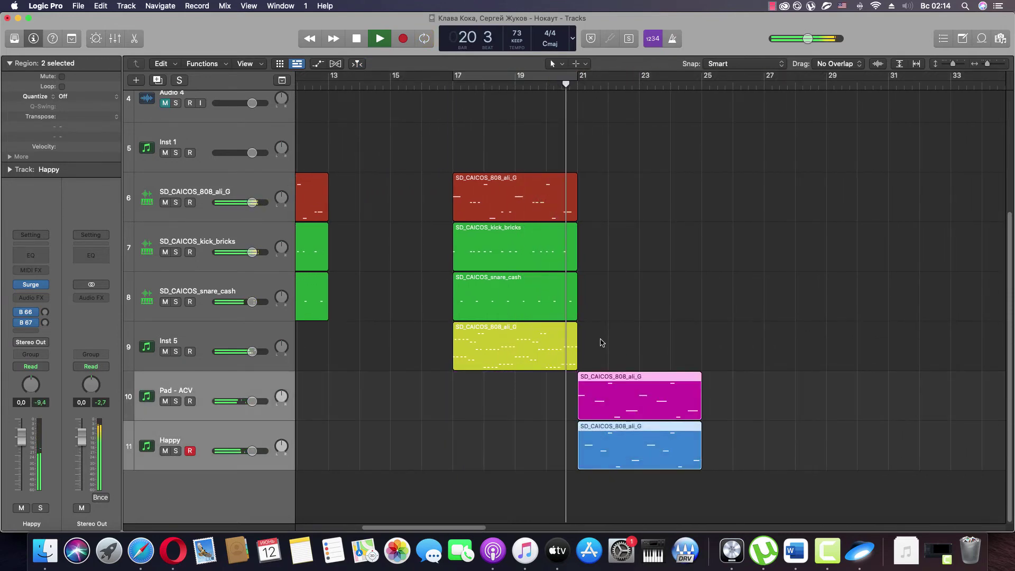
drag(600, 349, 671, 248)
click(764, 310)
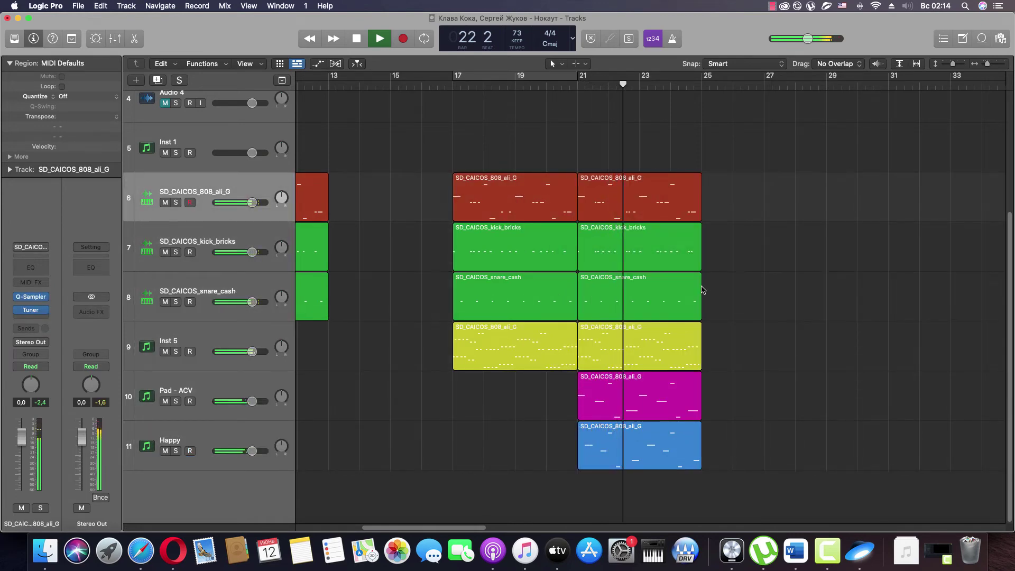
Step: Trim one beat off the start of the bar 21 kick, snare and 808 regions, and play the transition into bar 21
click(591, 266)
drag(578, 258, 585, 258)
click(552, 84)
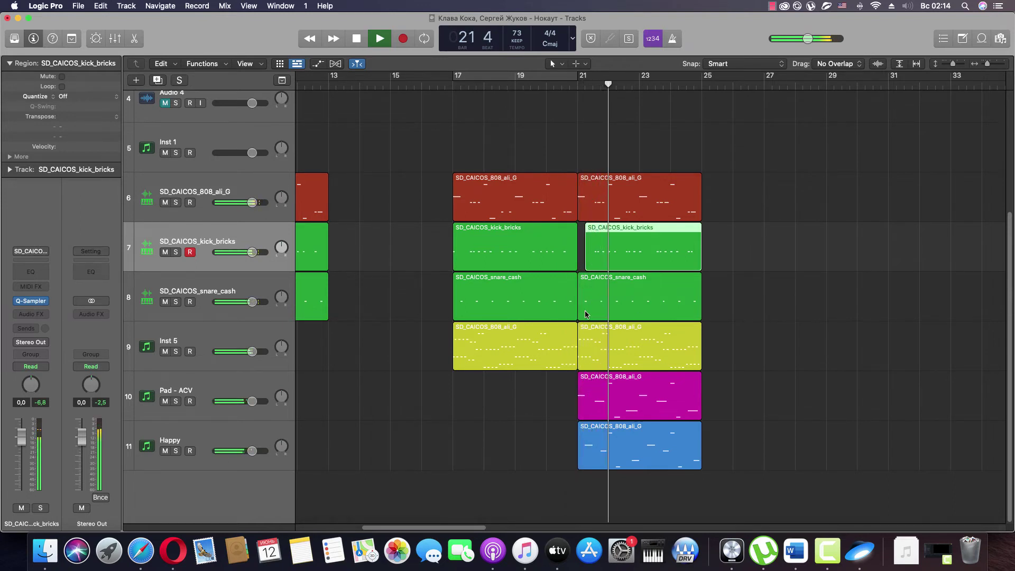
drag(585, 314, 592, 314)
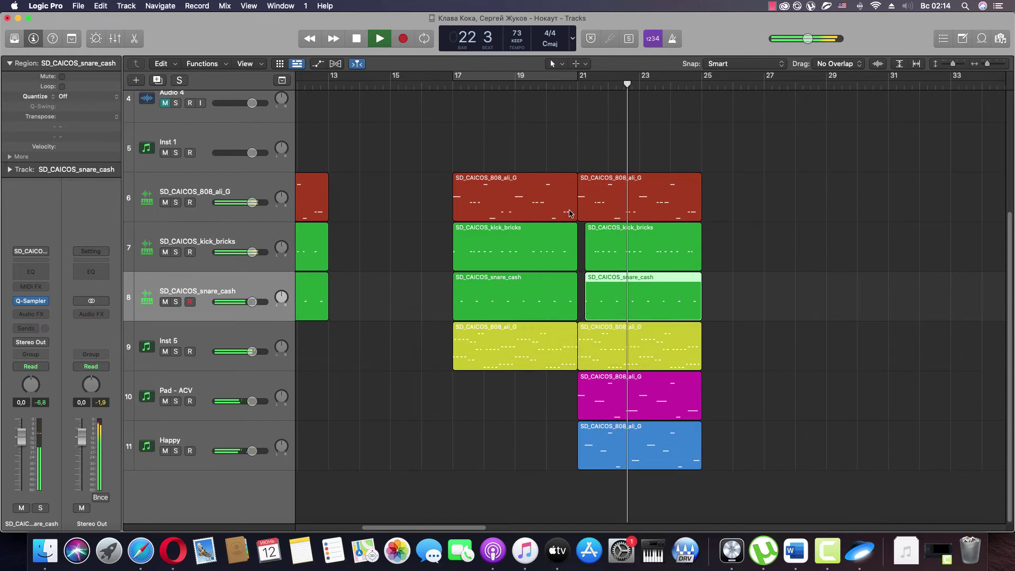
drag(578, 208, 586, 210)
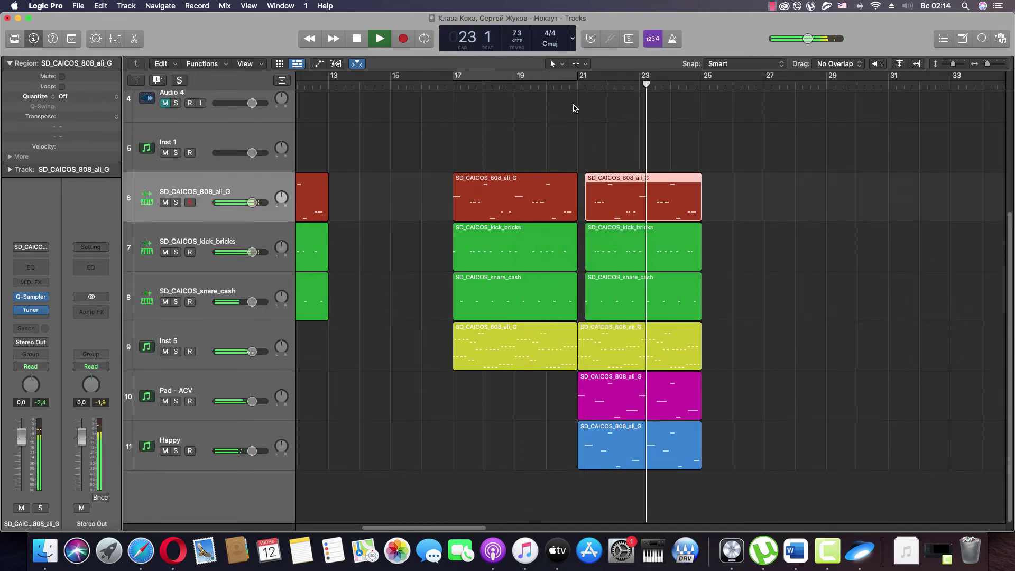
click(573, 85)
click(755, 207)
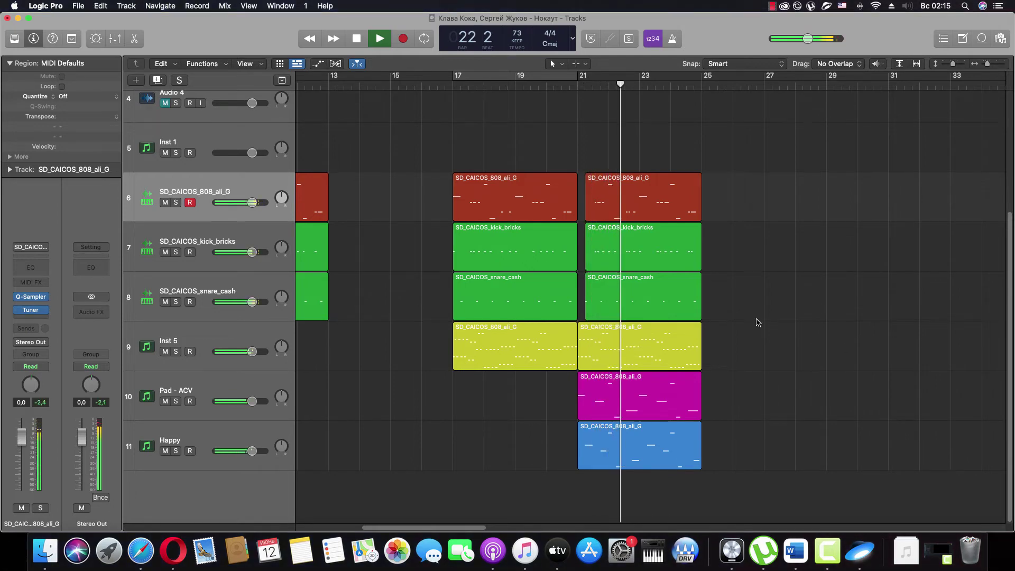
scroll(740, 417, up, 5)
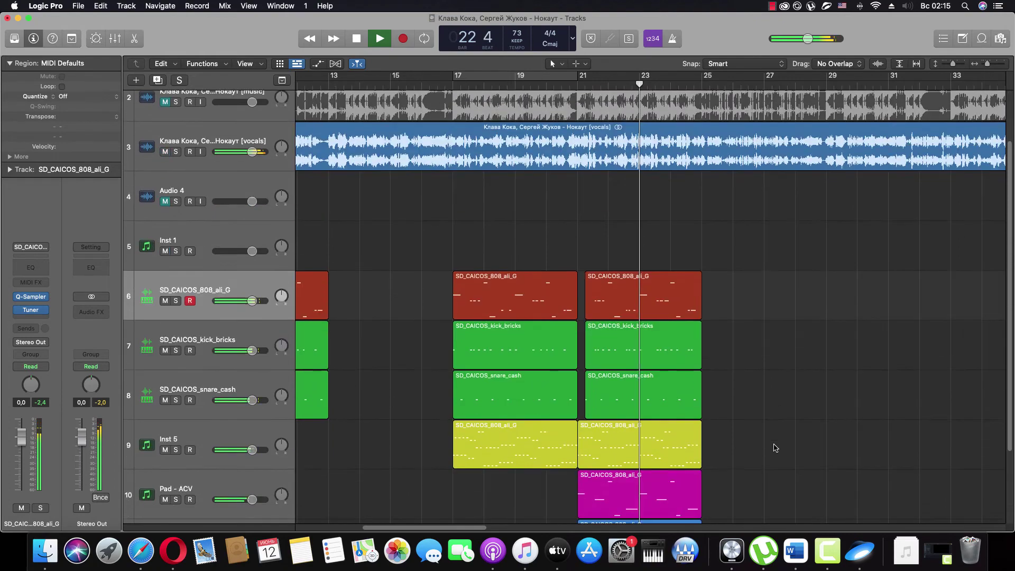
scroll(774, 448, down, 2)
scroll(775, 448, up, 4)
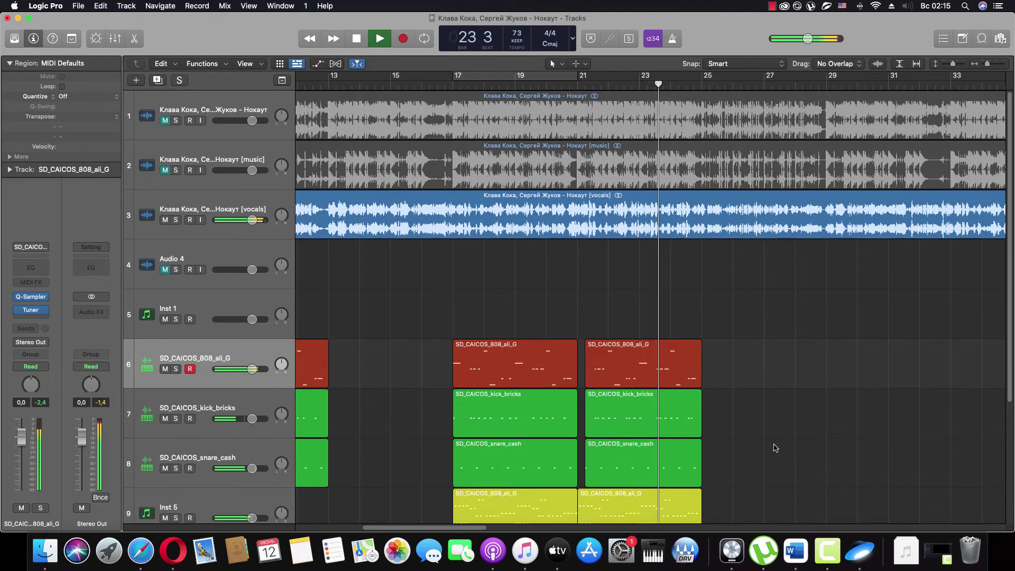
scroll(775, 448, down, 3)
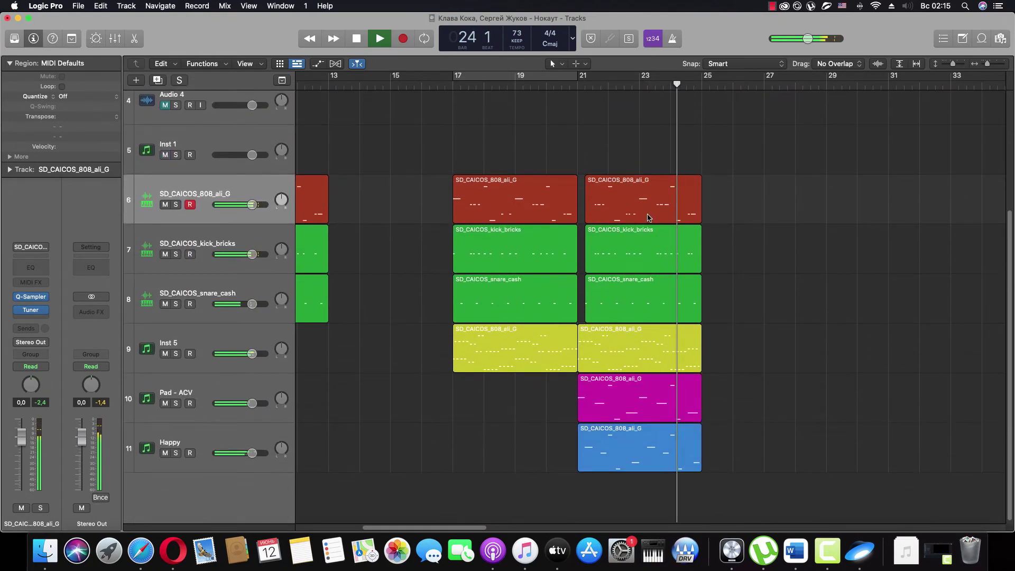
drag(648, 217, 765, 218)
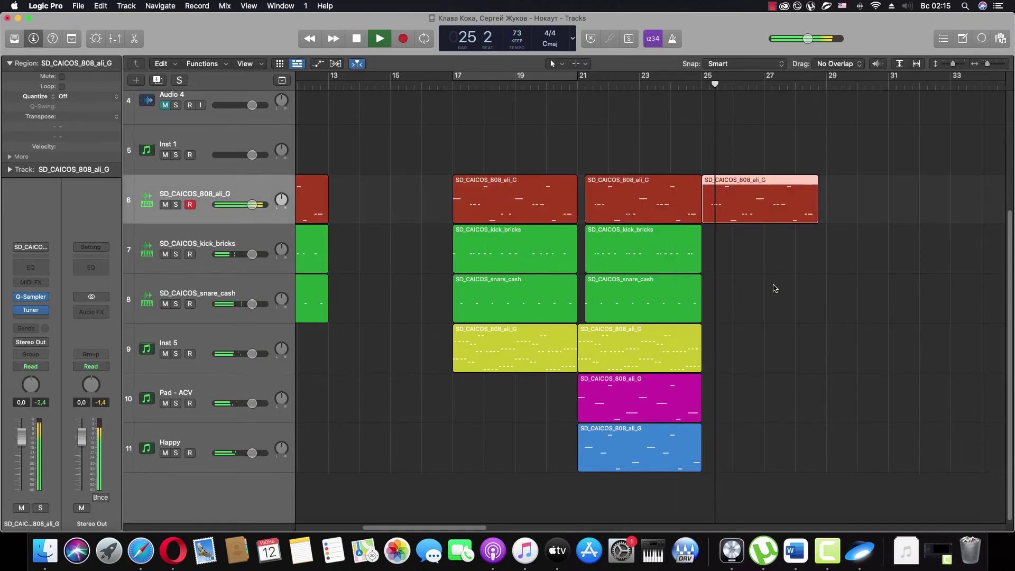
drag(714, 298, 747, 269)
scroll(830, 342, up, 5)
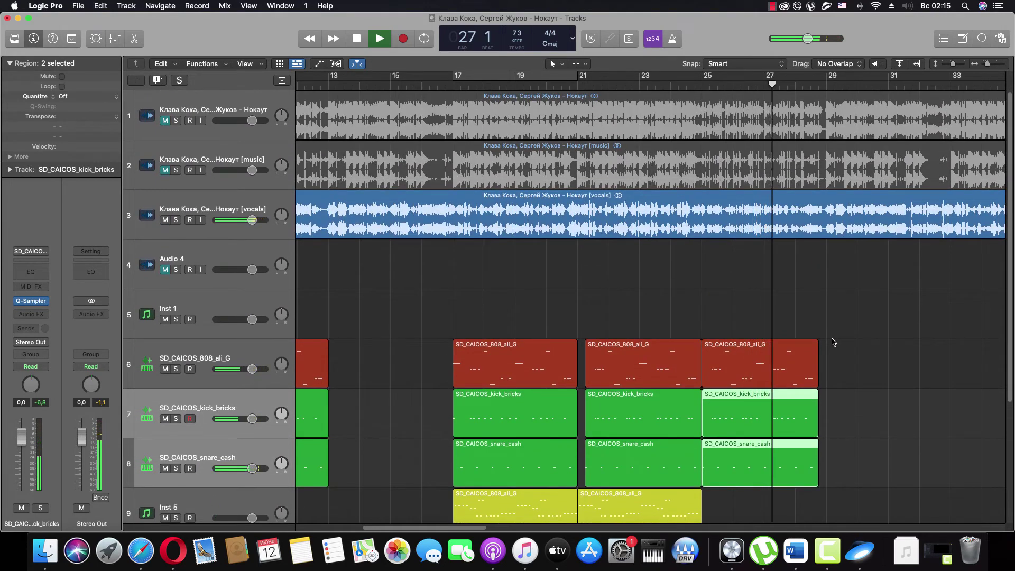
key(ctrl+z)
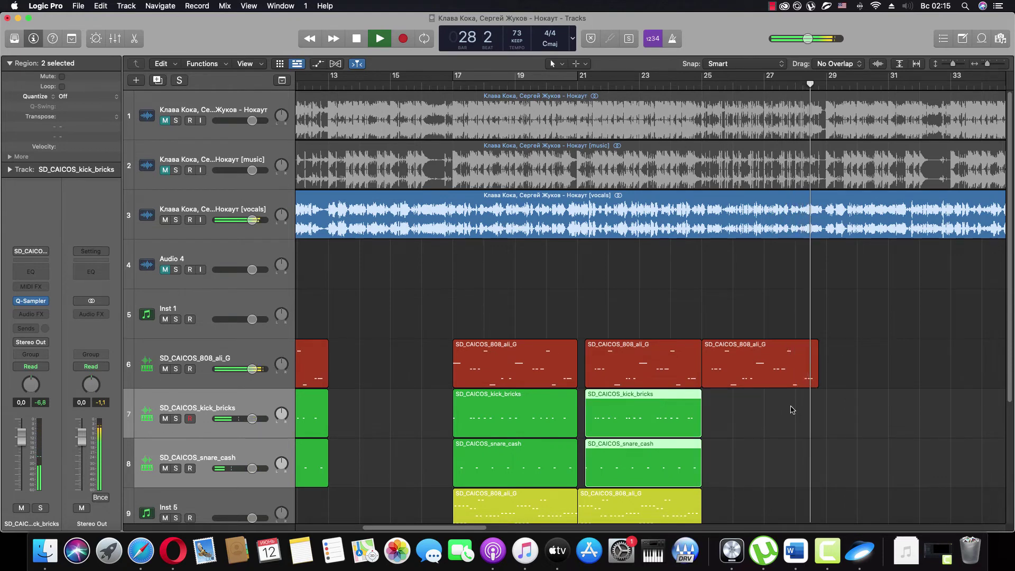
key(super+z)
scroll(751, 407, down, 3)
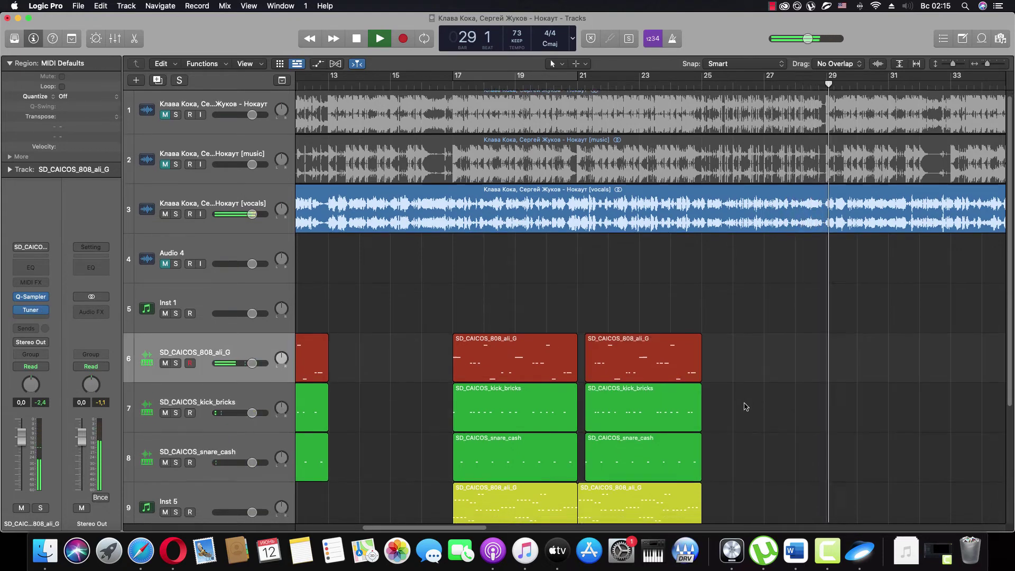
Step: Copy the full bar 17 regions of the 808, kick and snare tracks to bar 25 and play the transition into it
key(space)
drag(498, 219, 507, 376)
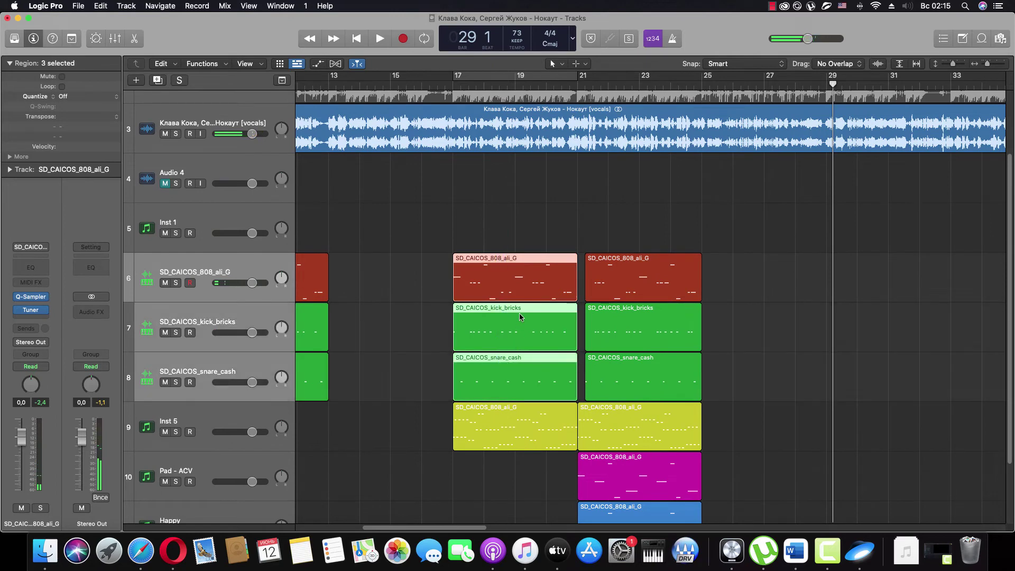
drag(515, 287, 759, 283)
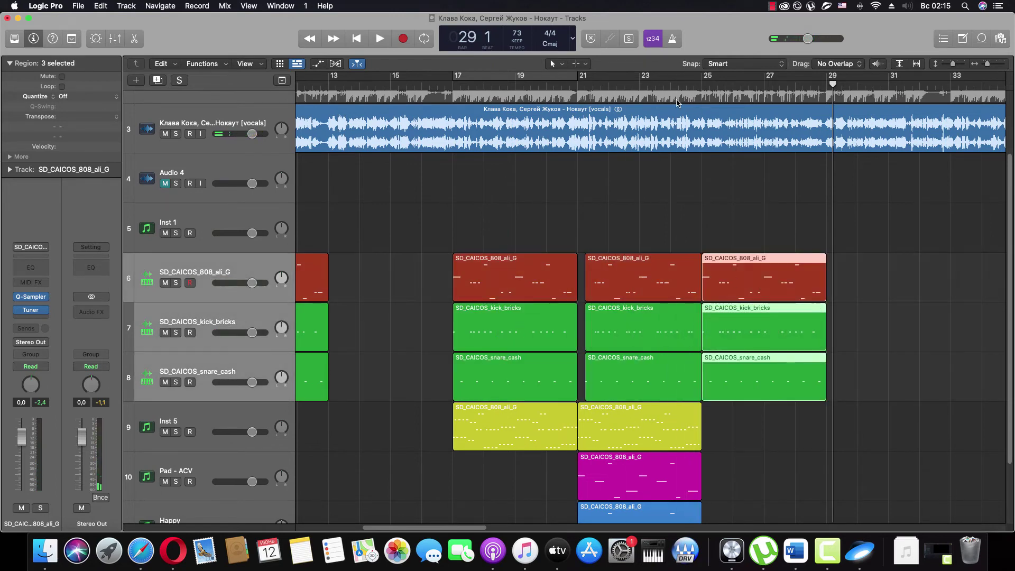
key(shift+space)
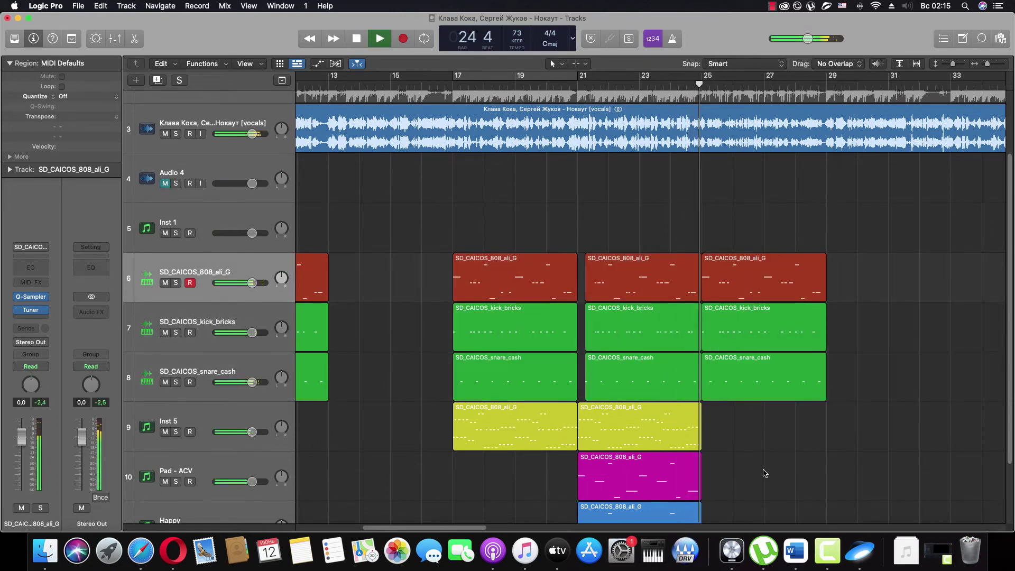
scroll(765, 473, down, 2)
scroll(763, 473, up, 4)
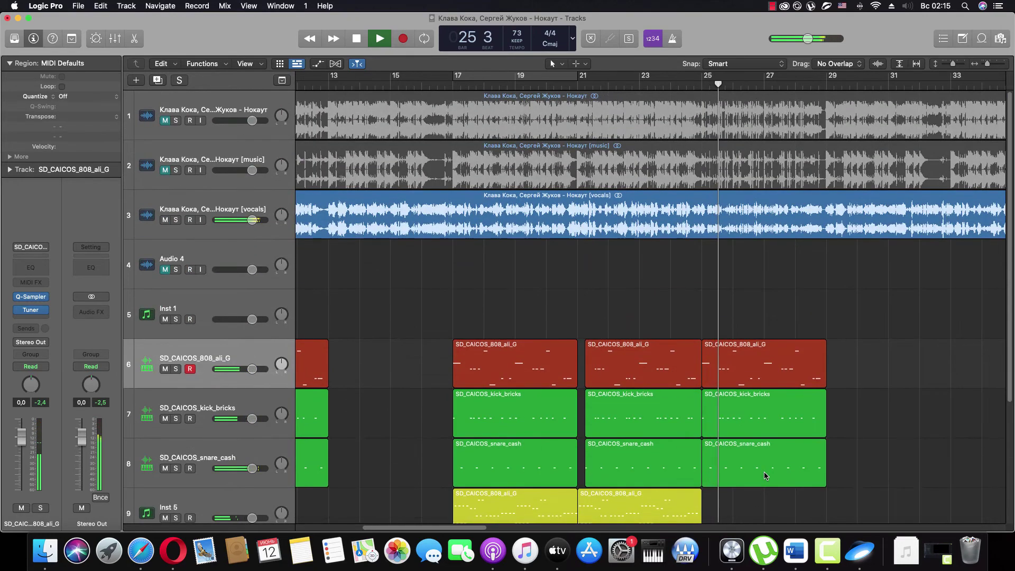
scroll(764, 472, down, 1)
scroll(763, 471, up, 1)
scroll(765, 475, down, 3)
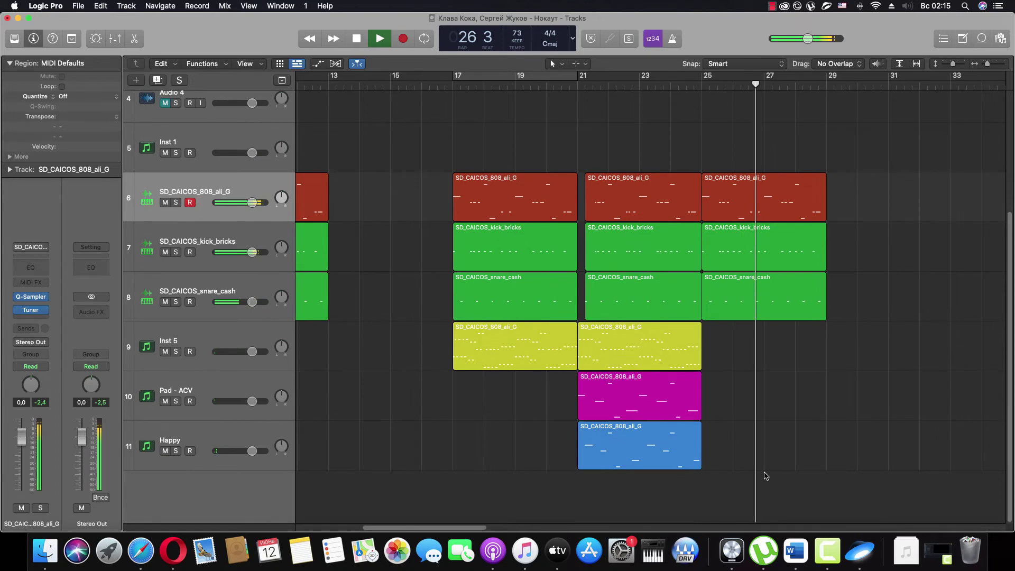
scroll(764, 476, up, 3)
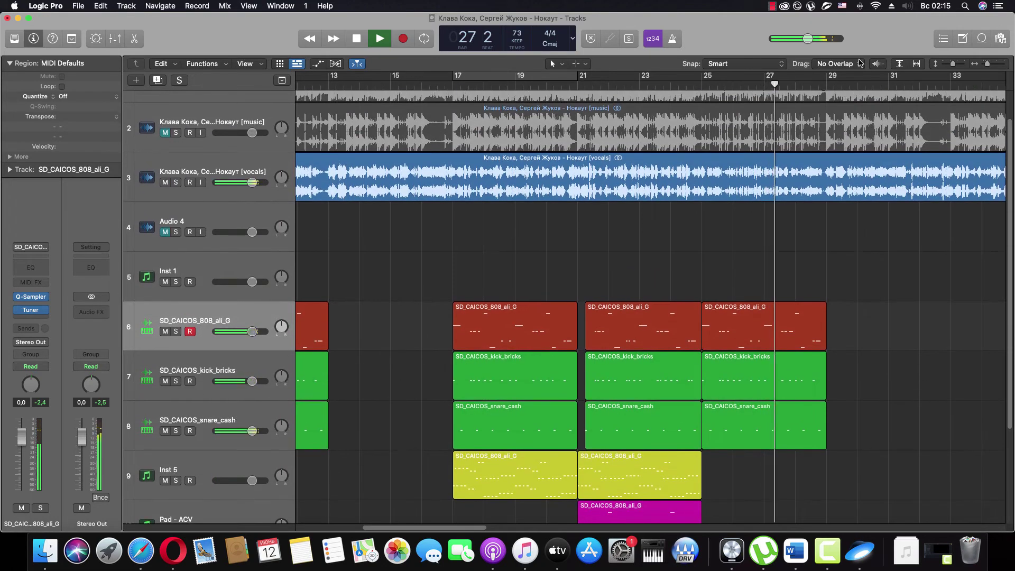
Step: Play the arrangement from the beginning and move the bar 5 regions of Inst 5 and Pad - ACV to bar 9
key(super+Left)
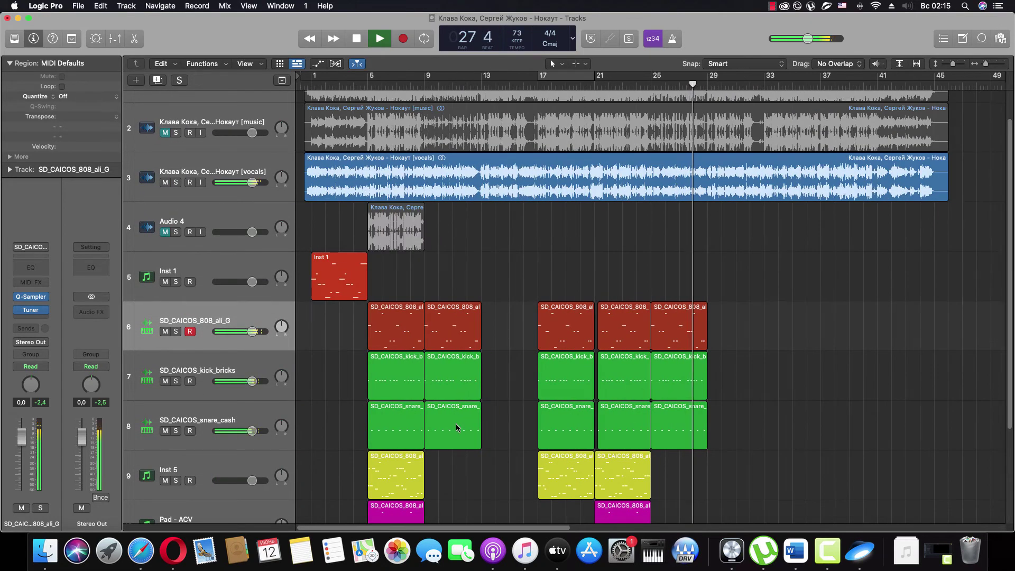
key(super+Up)
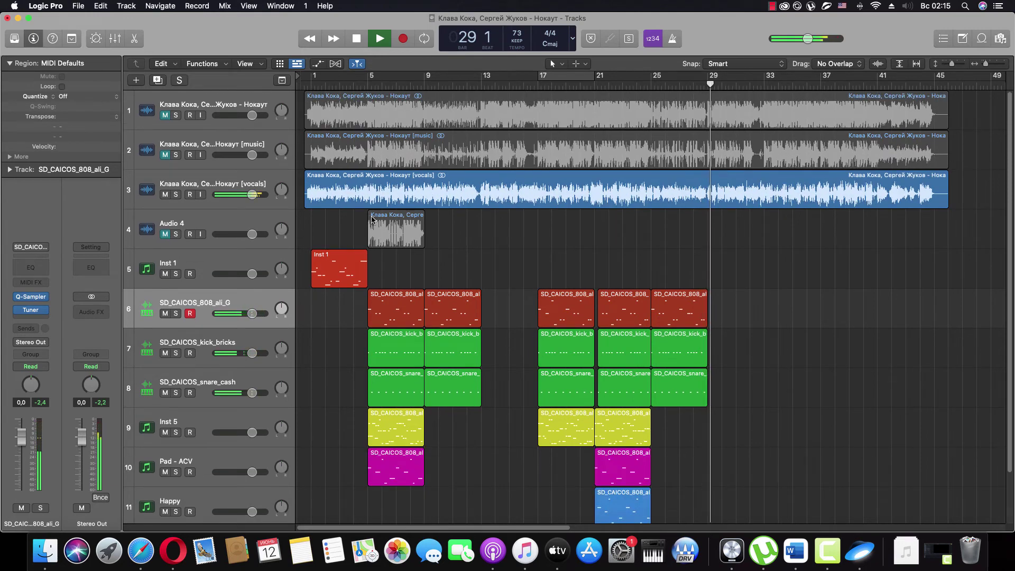
key(Return)
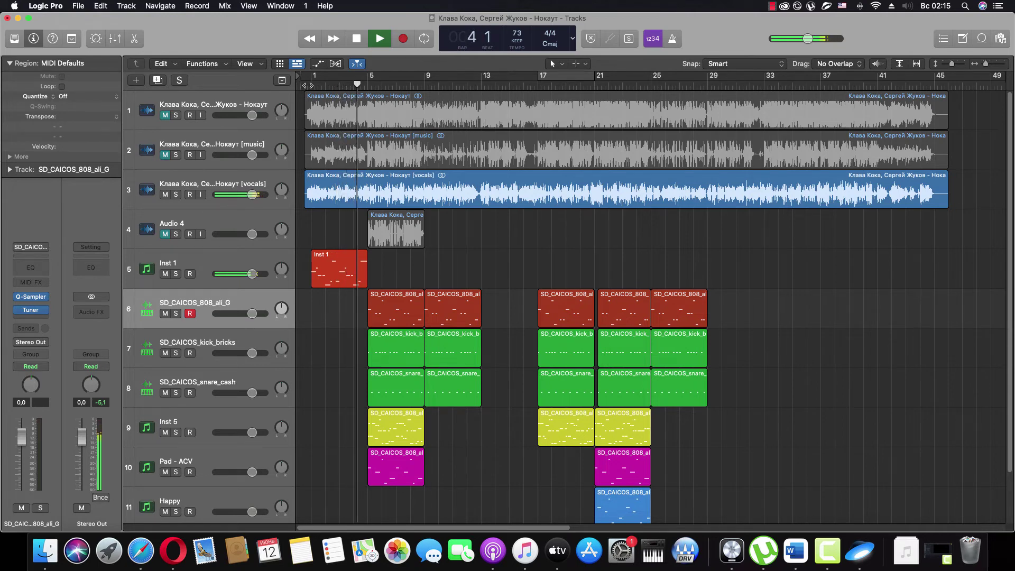
scroll(465, 385, down, 3)
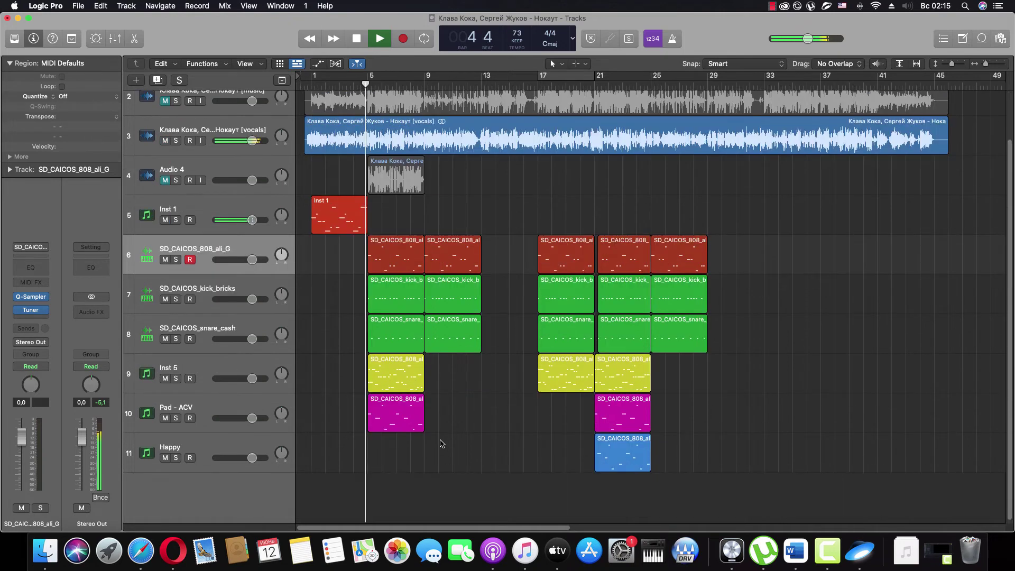
drag(441, 437, 447, 392)
click(408, 441)
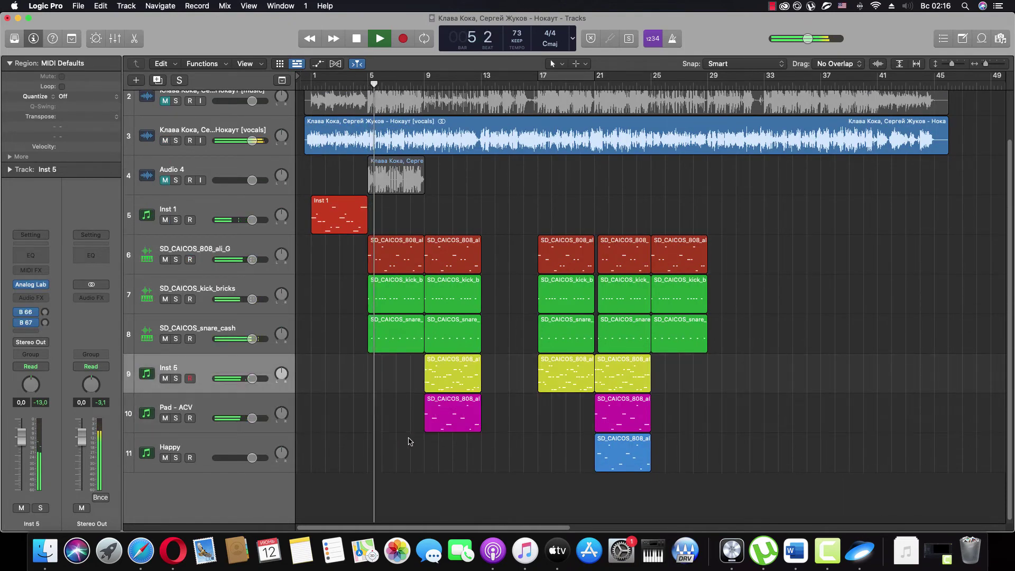
Step: Copy the Inst 5 region from bar 9 back to bar 5 during playback
scroll(397, 401, up, 2)
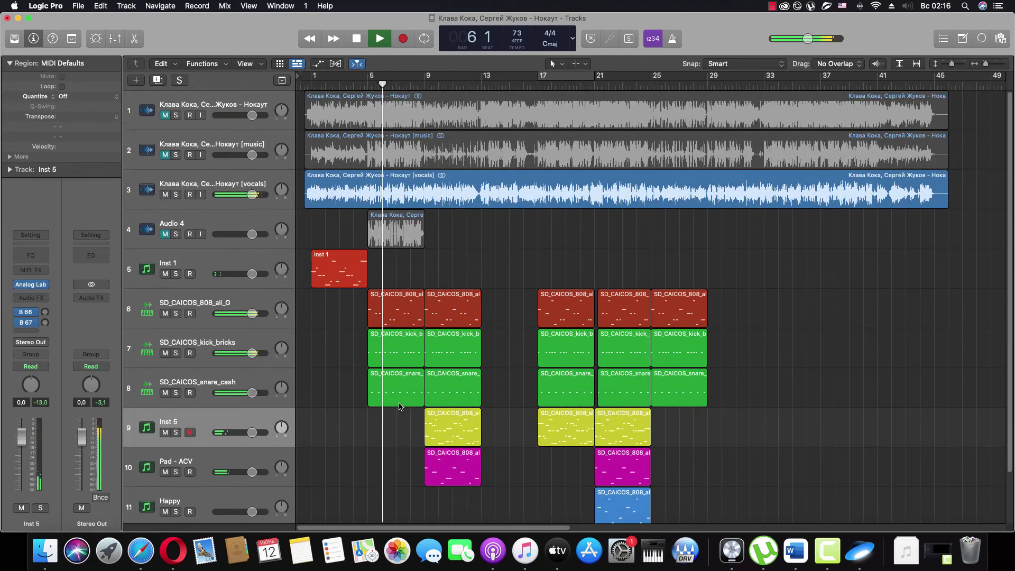
scroll(401, 402, down, 2)
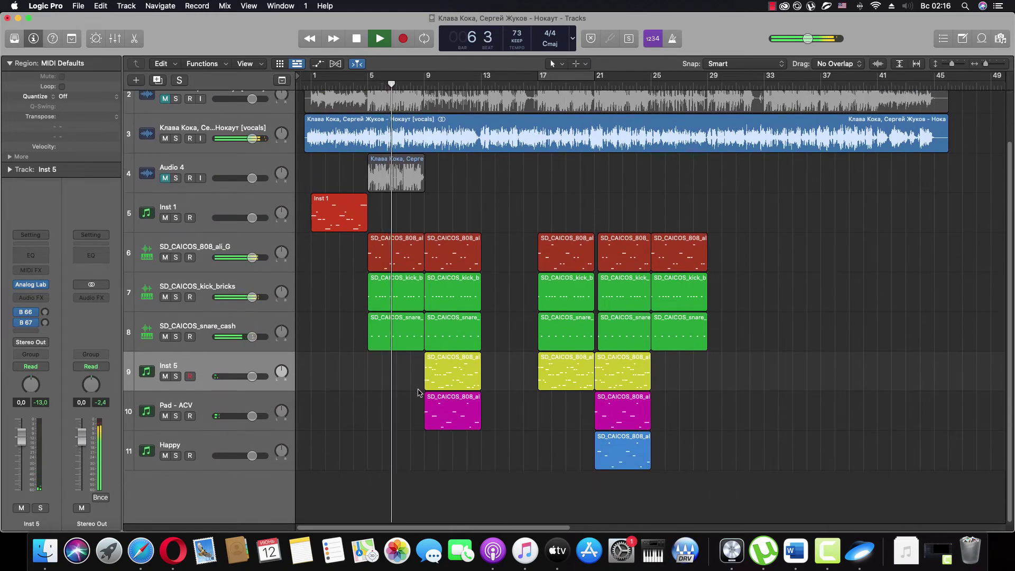
drag(449, 378, 395, 376)
click(511, 429)
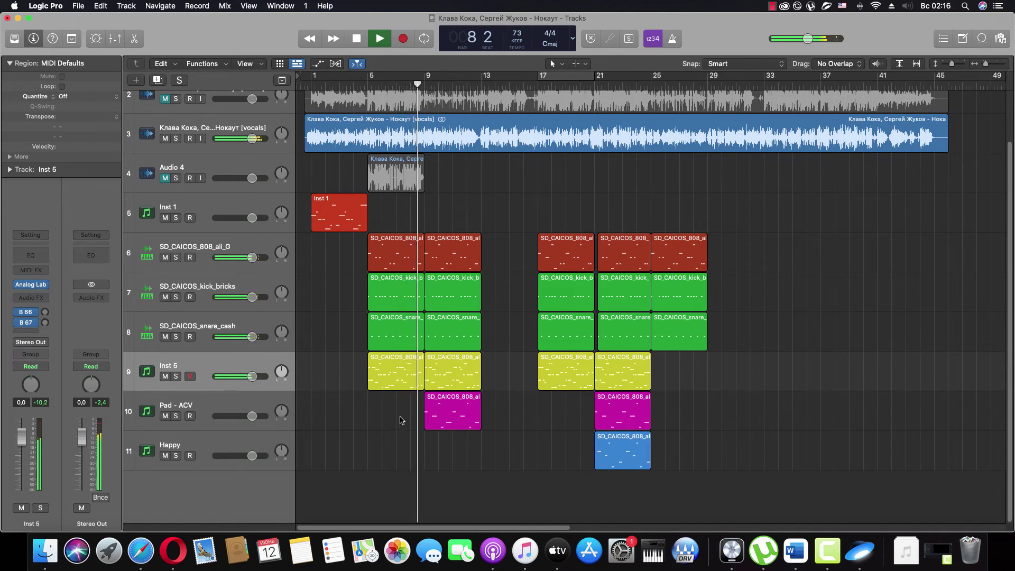
Step: Solo the original [music] track and listen to it from just before bar 5
scroll(344, 117, up, 3)
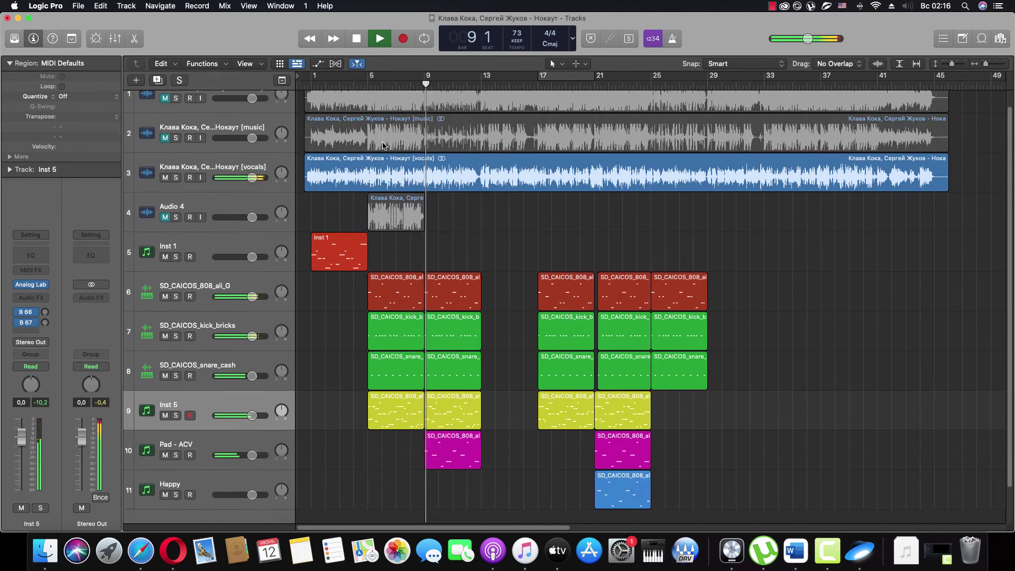
click(177, 155)
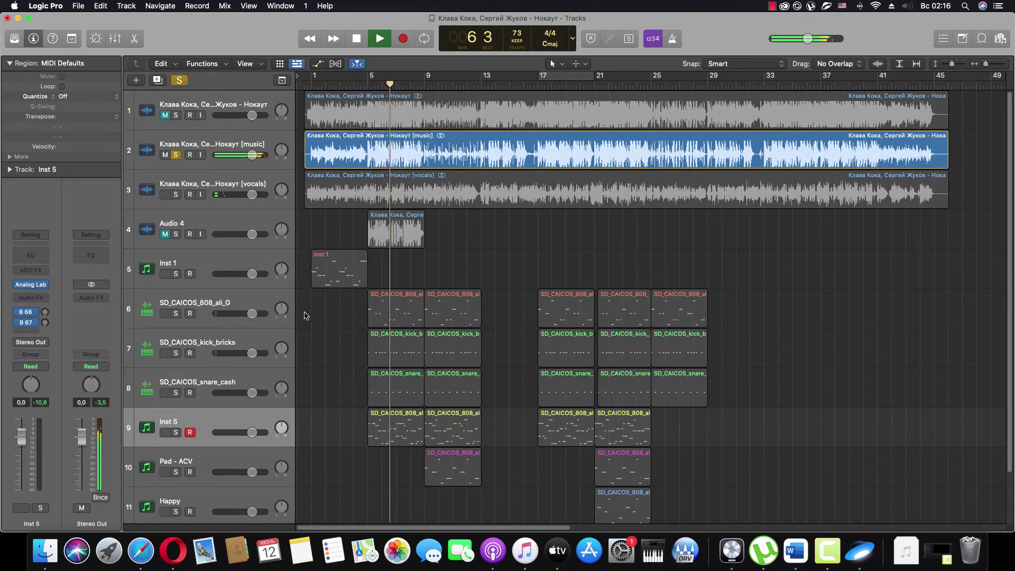
click(357, 84)
Step: Delete the D#3 and D#2 notes in the second half of bar 8 from the bar 5 Inst 5 region
double_click(405, 423)
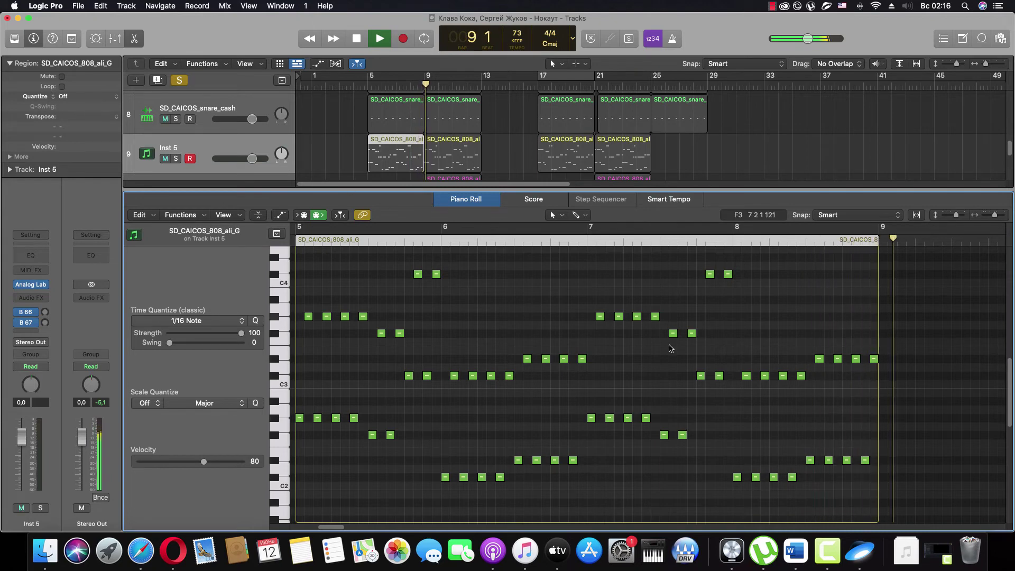
key(space)
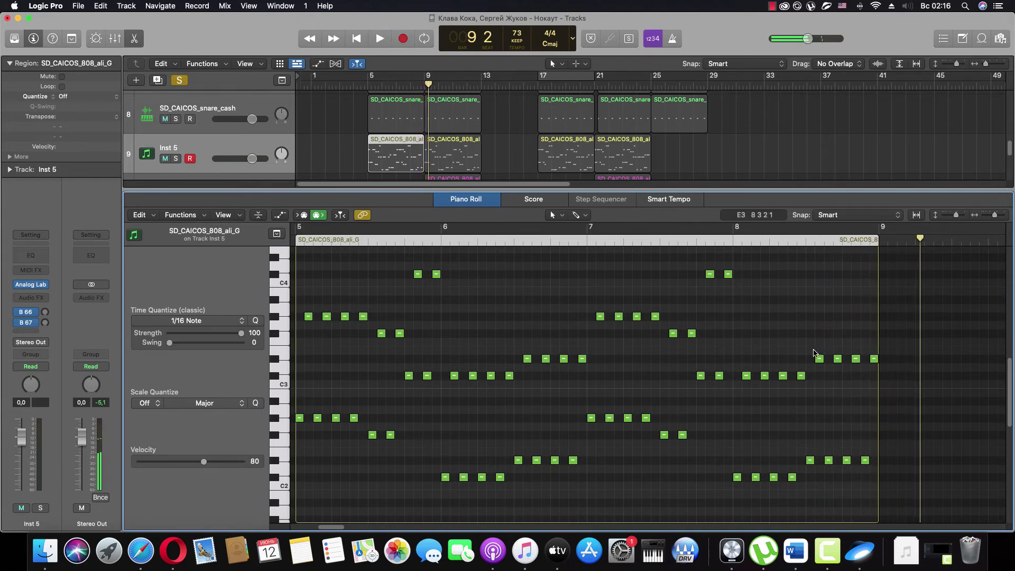
drag(813, 353, 735, 375)
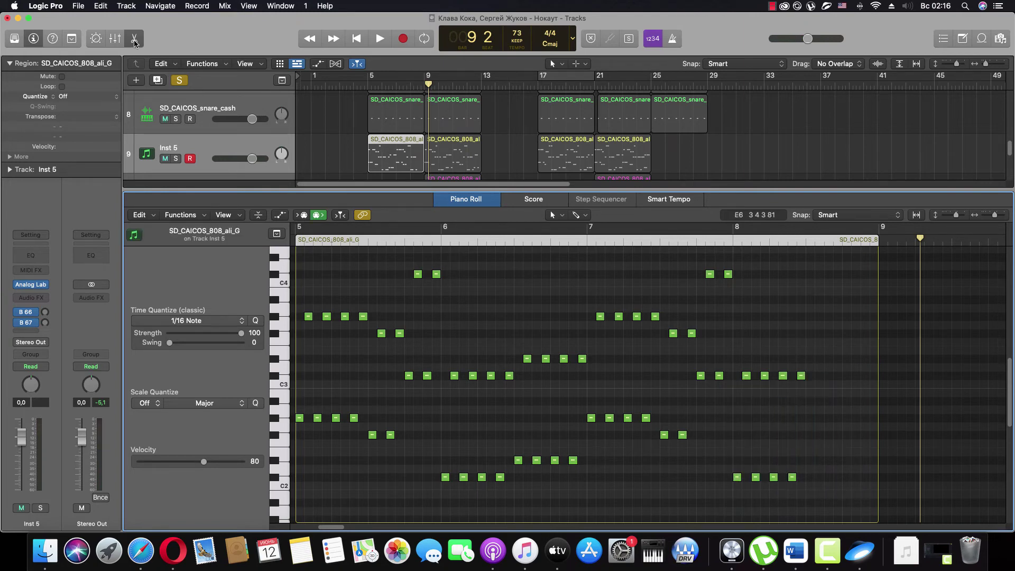
key(e)
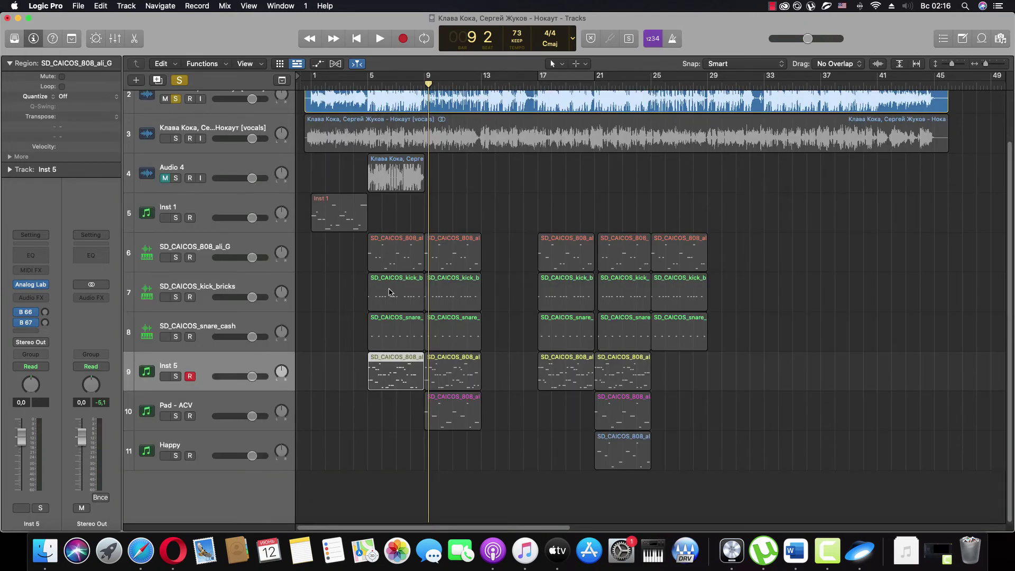
Step: Unsolo track 2 and replace the Inst 5 regions at bars 9, 17 and 21 with the edited one, trimming one beat off bar 21's start
click(175, 100)
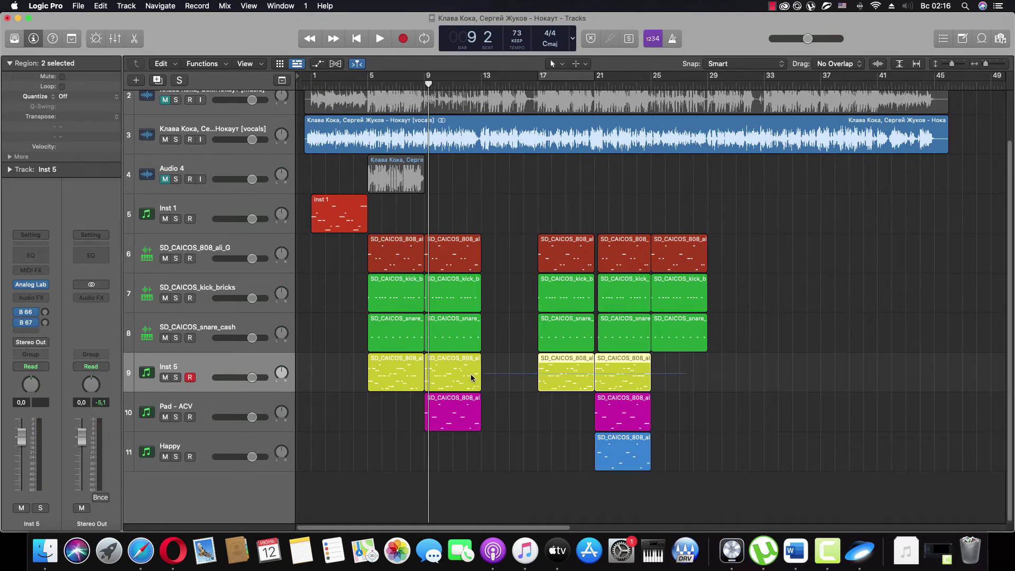
key(Delete)
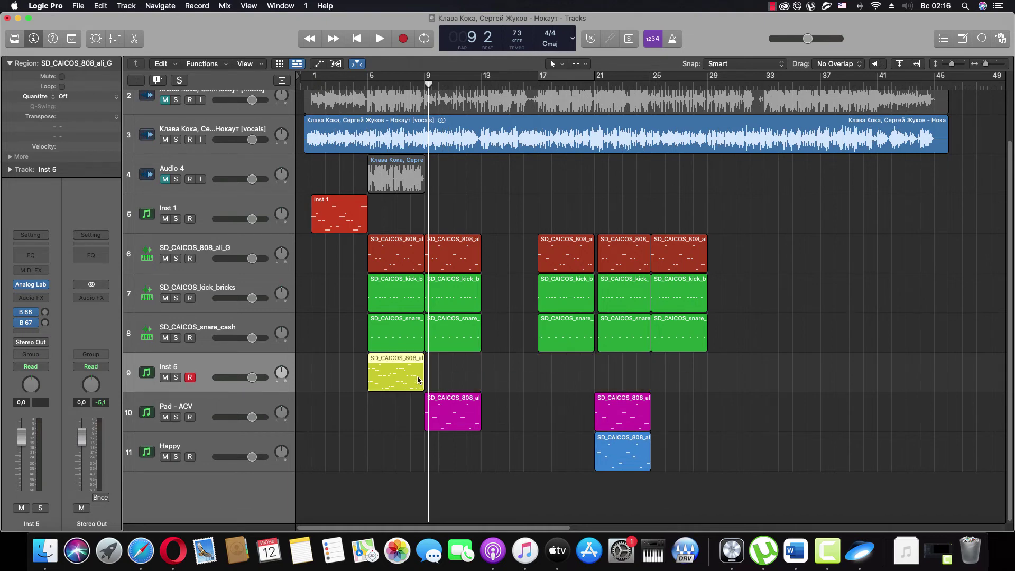
drag(418, 379, 471, 380)
drag(615, 378, 585, 391)
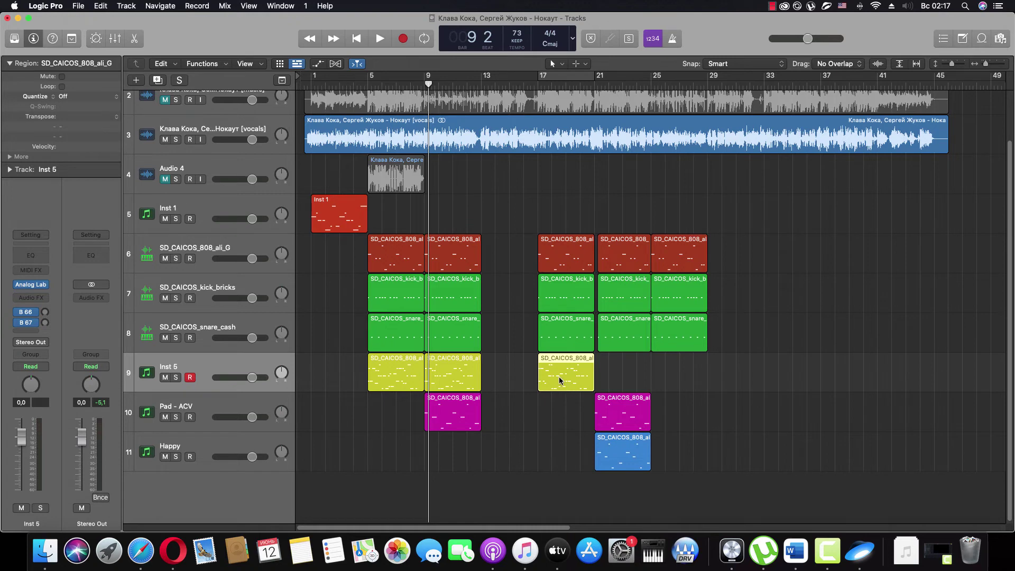
drag(555, 380, 598, 376)
Step: Play from bar 9 and copy the bar 9 regions of the 808 and kick tracks to bar 13
key(space)
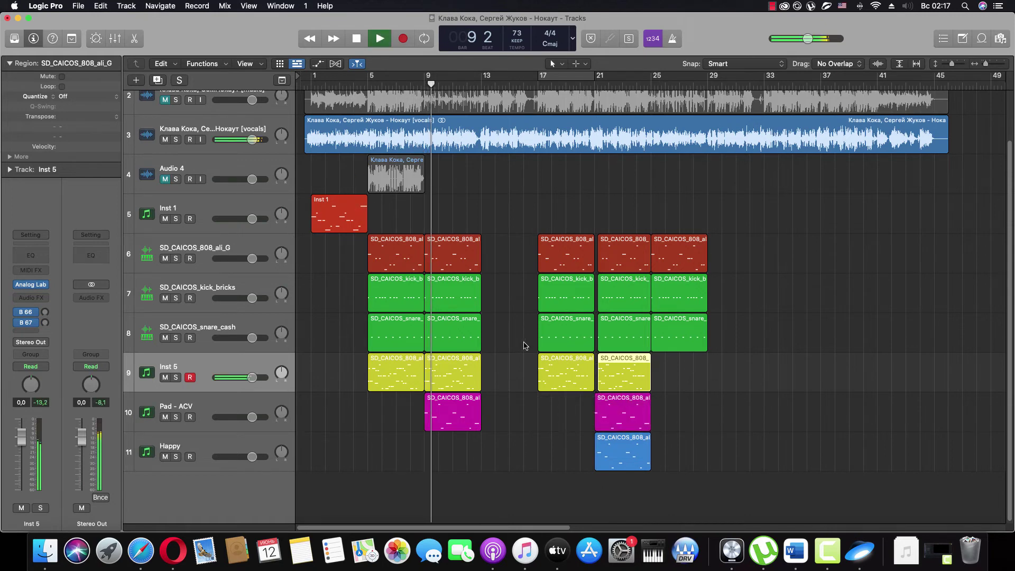
click(502, 347)
scroll(510, 351, up, 2)
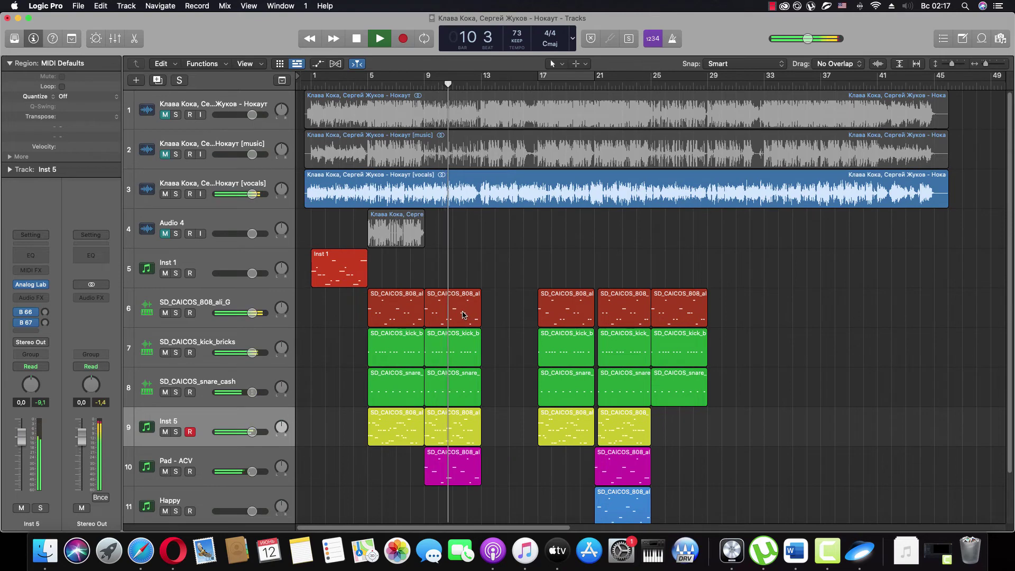
drag(466, 314, 520, 317)
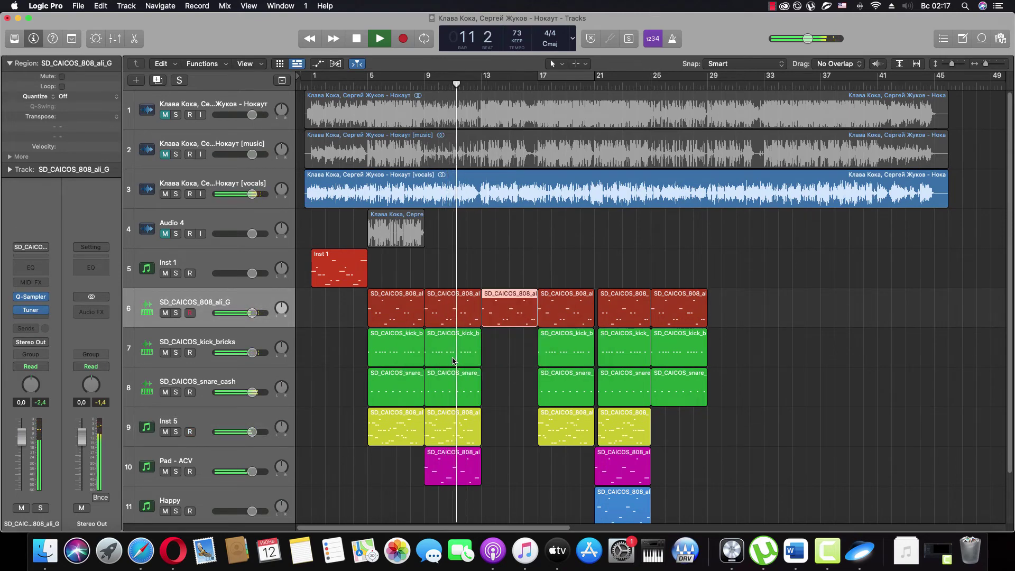
drag(460, 348, 505, 352)
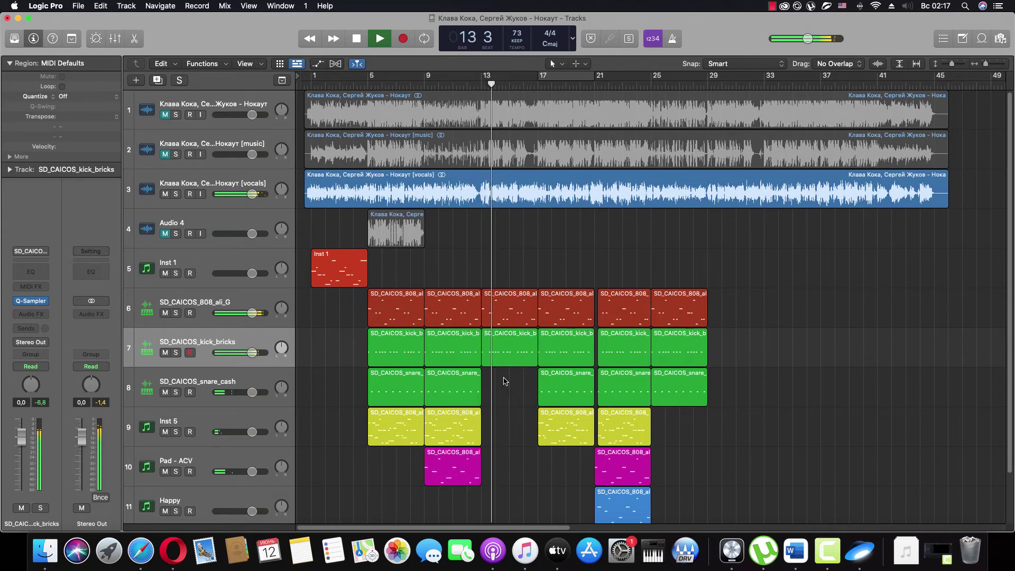
Step: Compare the section from bar 13 to bar 17 with the original song by alternately soloing and unsoloing track 1
click(176, 115)
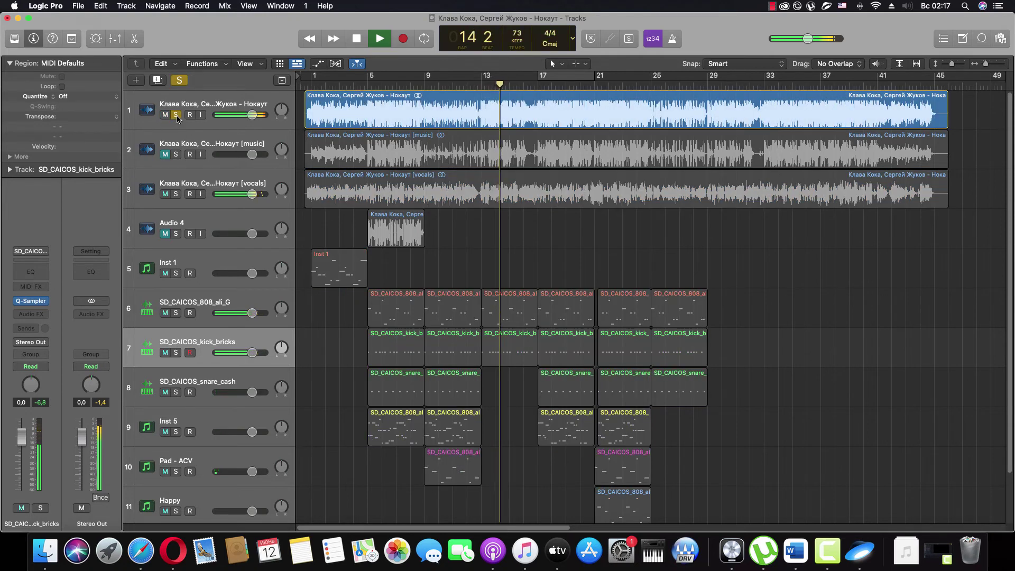
click(176, 115)
click(176, 115)
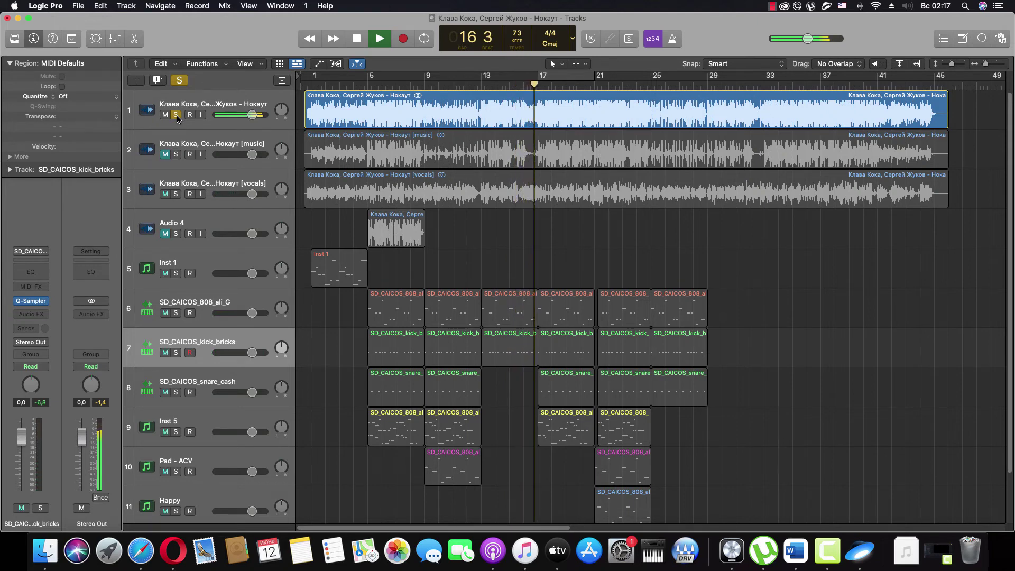
click(176, 115)
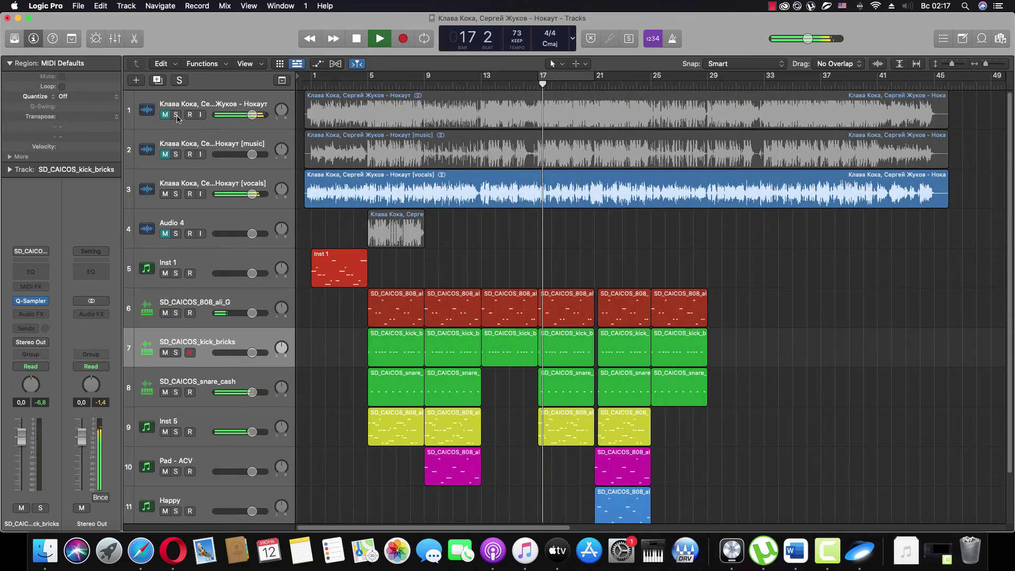
Step: Browse the Drum One Shots Hat folder and preview samples in Rolled Hat, including SD_CAICOS_hat_fall.wav
scroll(525, 418, down, 2)
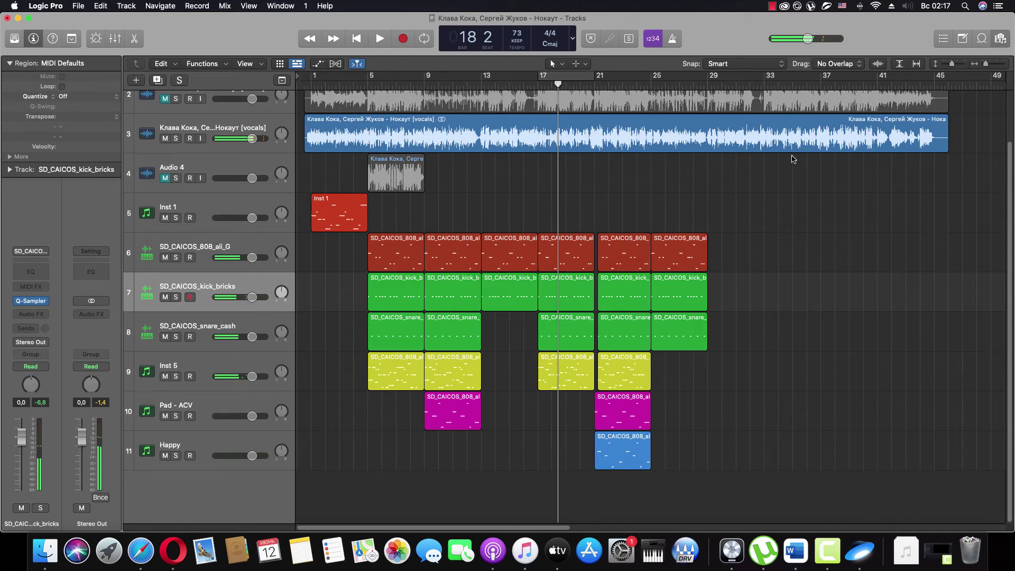
key(f)
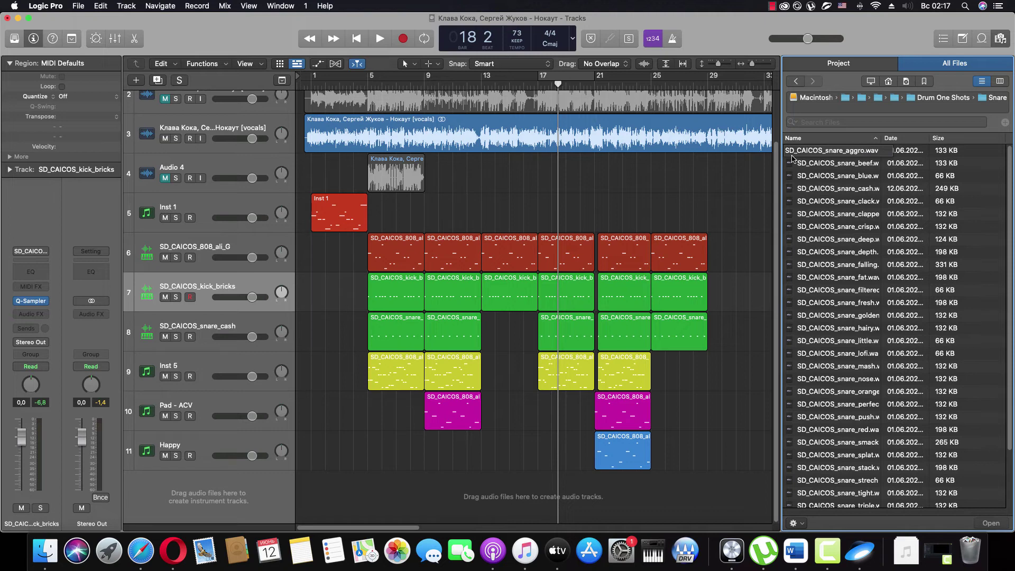
click(795, 81)
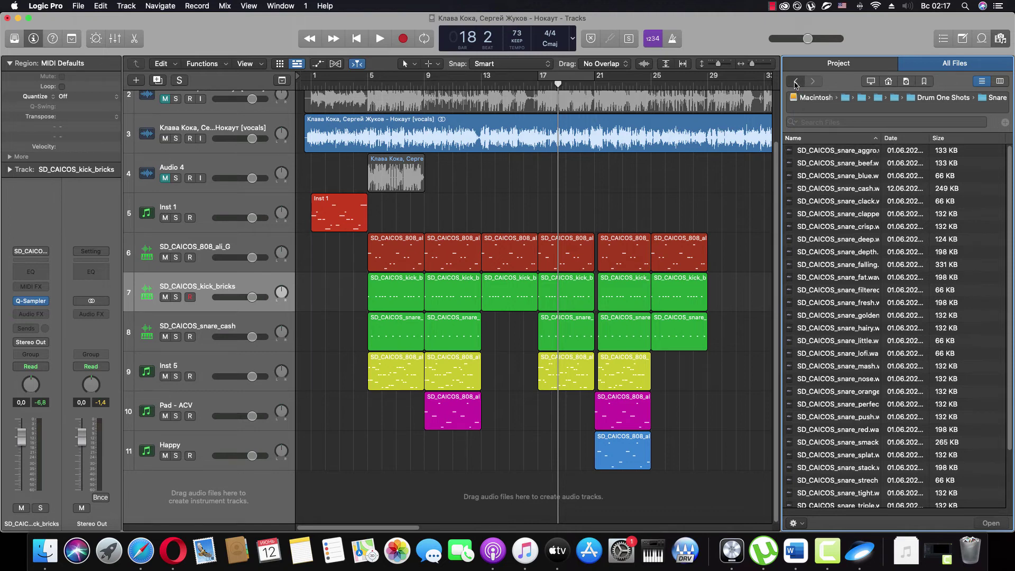
double_click(803, 176)
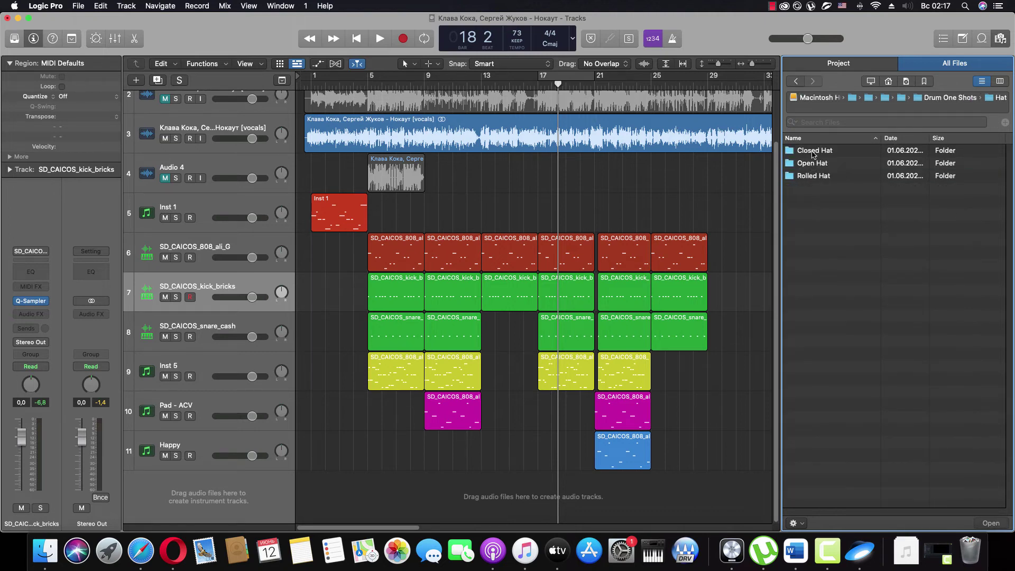
double_click(812, 151)
click(796, 80)
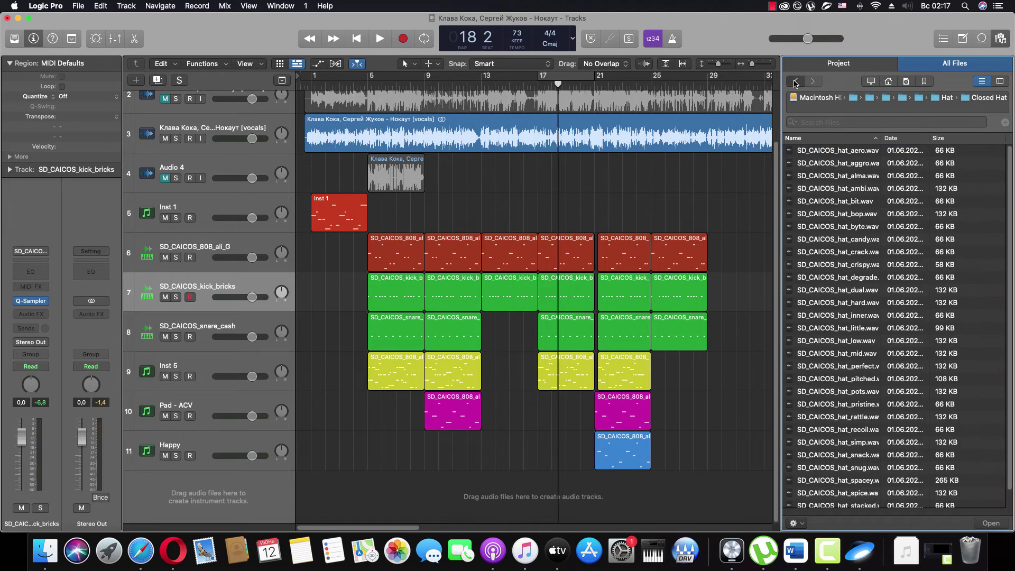
double_click(816, 176)
click(824, 163)
click(826, 201)
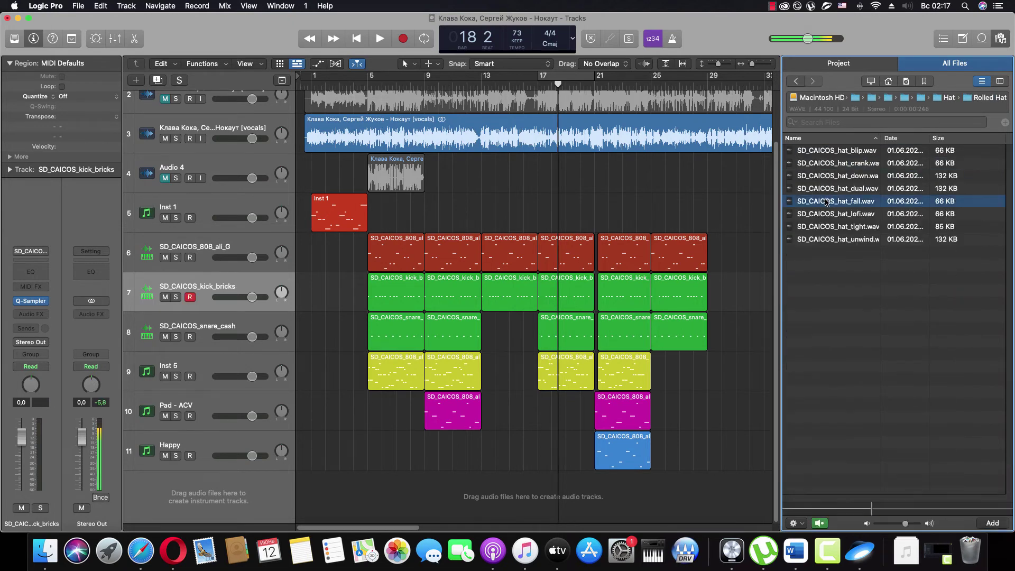
Step: Preview samples in the Closed Hat folder and load SD_CAICOS_hat_bit.wav into a new Quick Sampler track below the Happy track
click(796, 80)
double_click(812, 151)
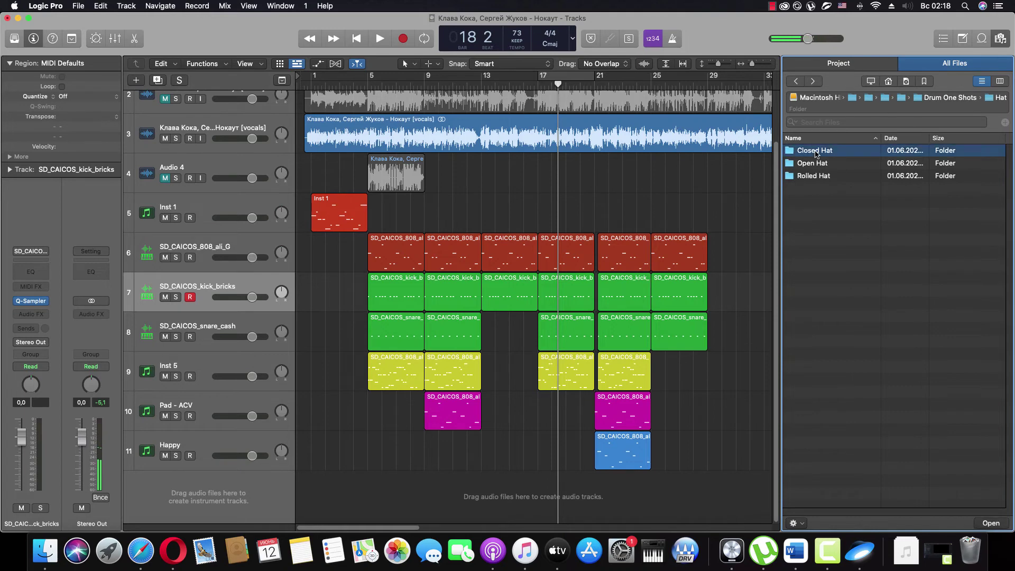
click(814, 150)
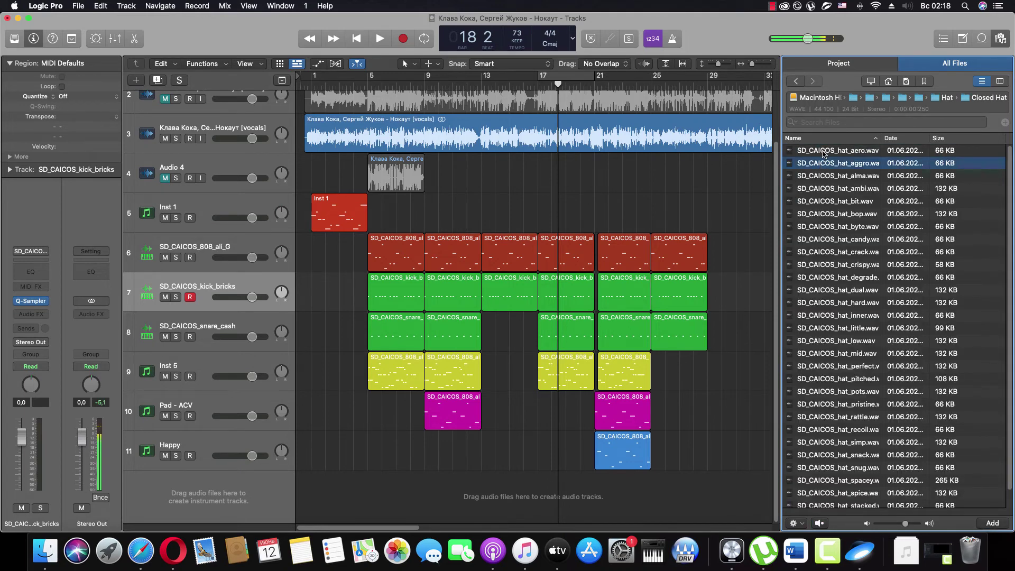
click(826, 177)
click(823, 190)
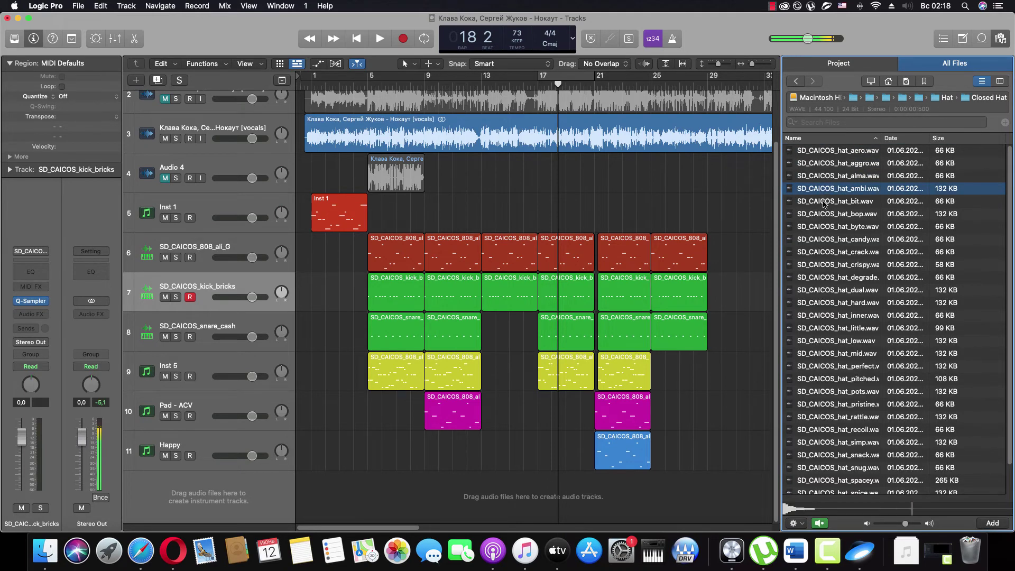
click(817, 203)
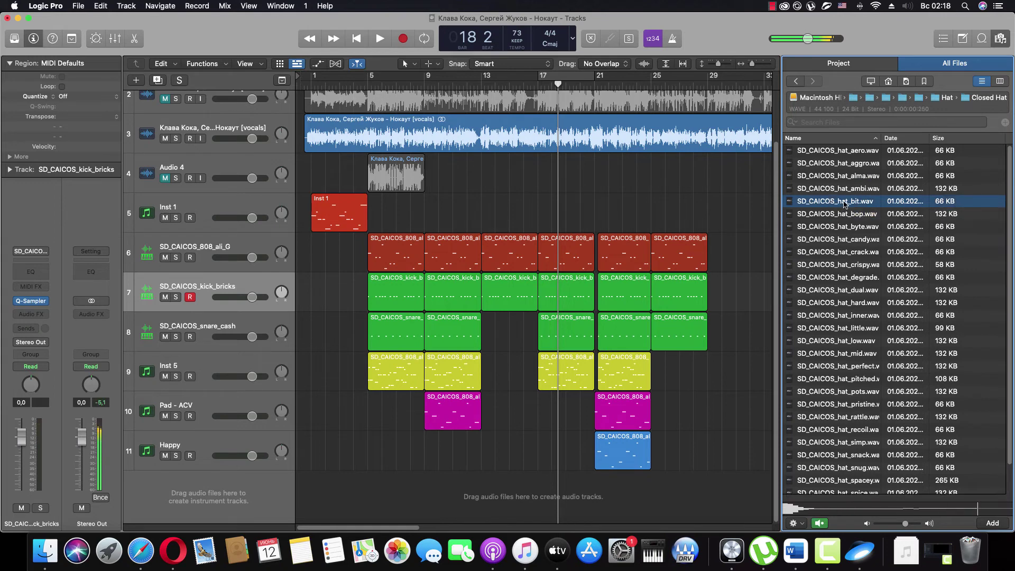
drag(829, 203, 211, 442)
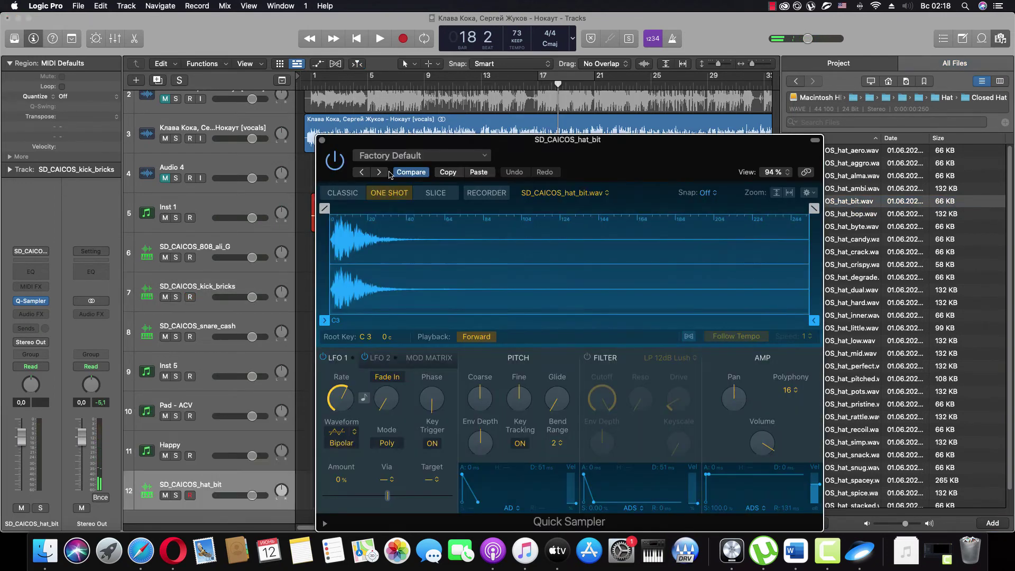
click(322, 141)
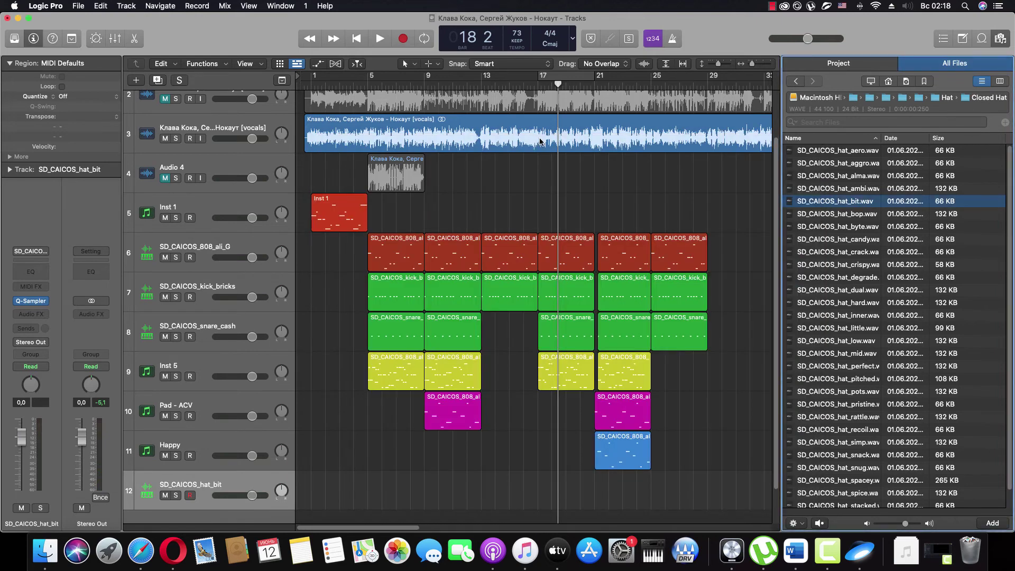
Step: Set the cycle range to bars 5–9, play it briefly, and ready the Piano Roll's Pencil tool for the hat track
click(571, 81)
drag(571, 81, 405, 97)
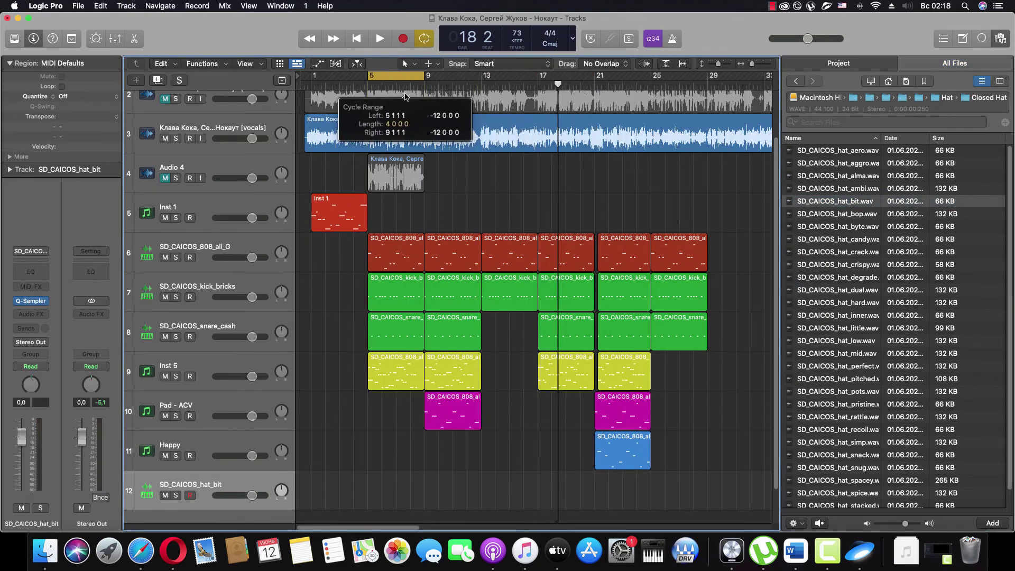
key(space)
scroll(156, 147, down, 2)
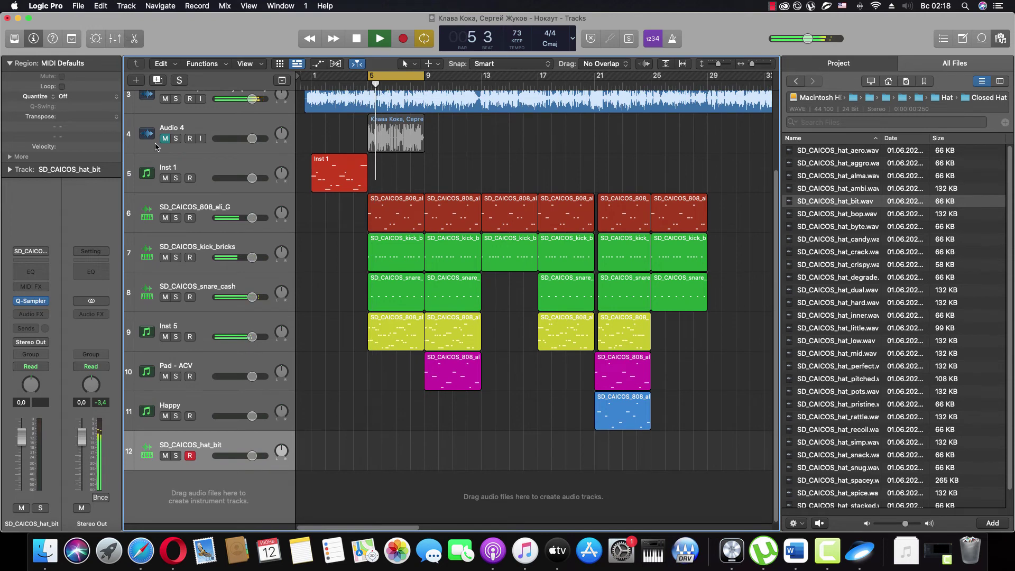
key(p)
key(space)
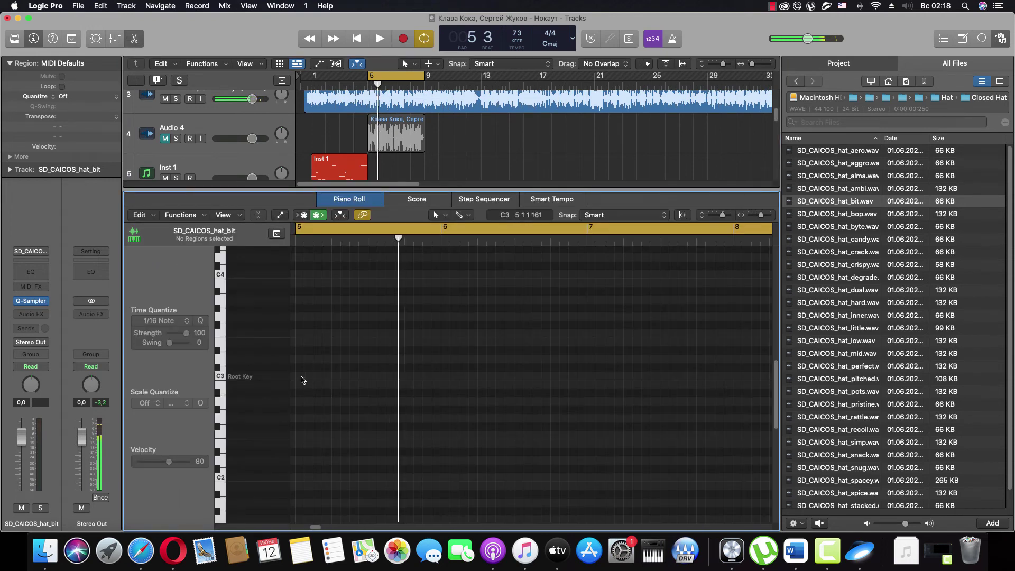
click(447, 218)
click(465, 243)
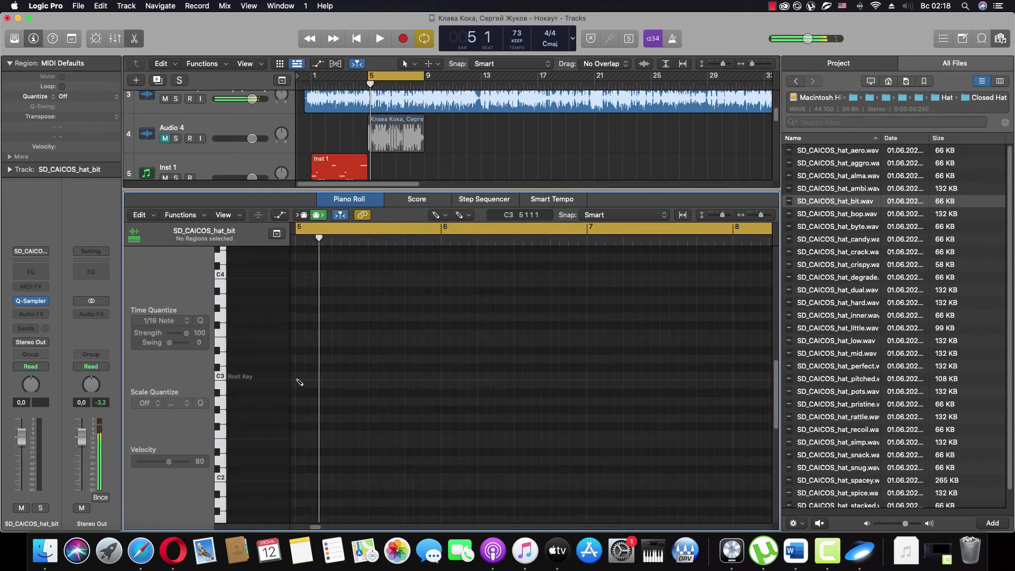
Step: Draw eight evenly spaced C3 hat notes on the eighth-note positions of bar 5 and play the pattern
click(298, 378)
drag(309, 377, 299, 380)
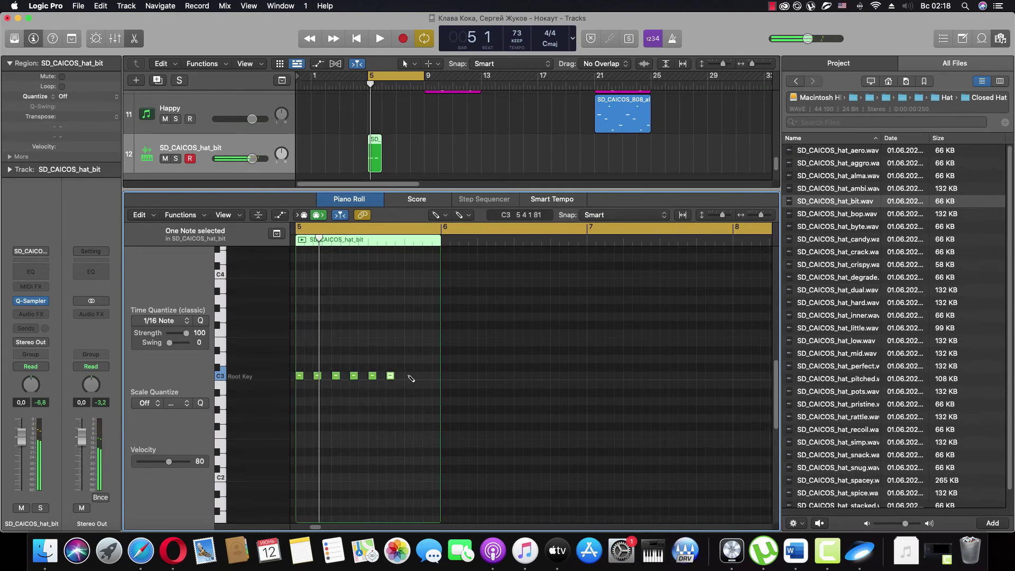
key(space)
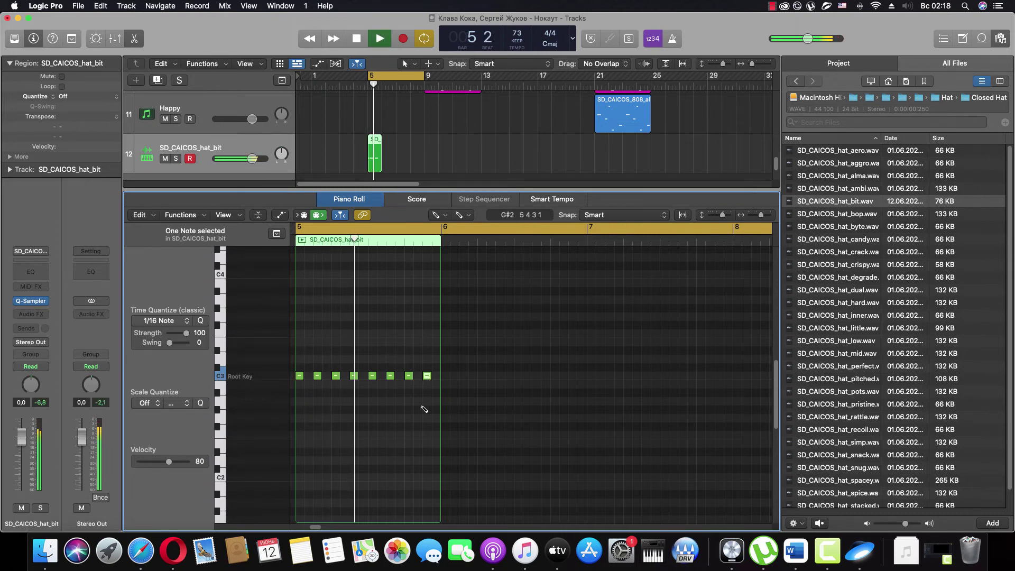
key(super+Right)
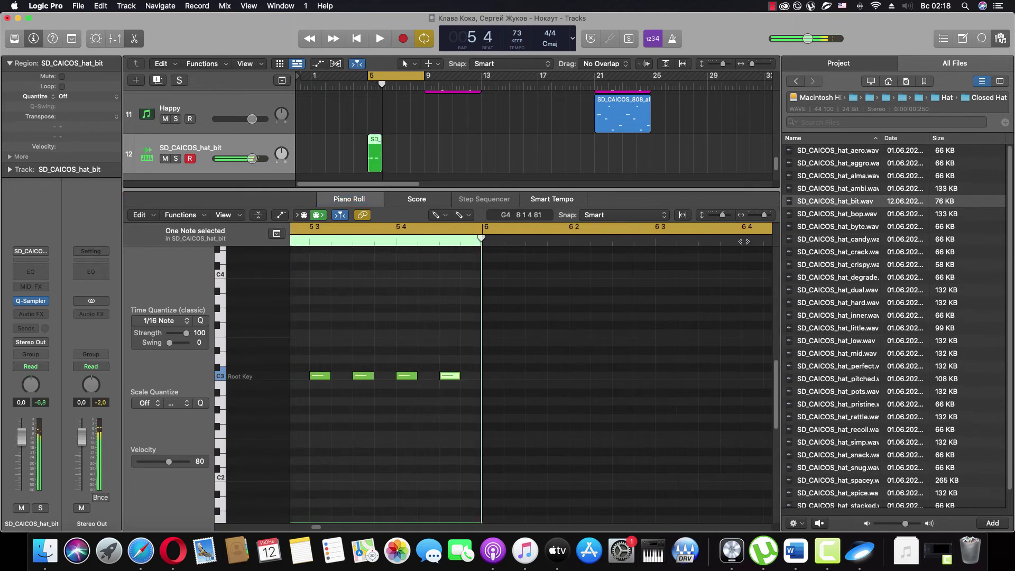
key(space)
Step: Fill the gaps in bar 5 with C3 sixteenth-note hats, leaving the second sixteenth of beat 4 empty, and play it back
click(321, 375)
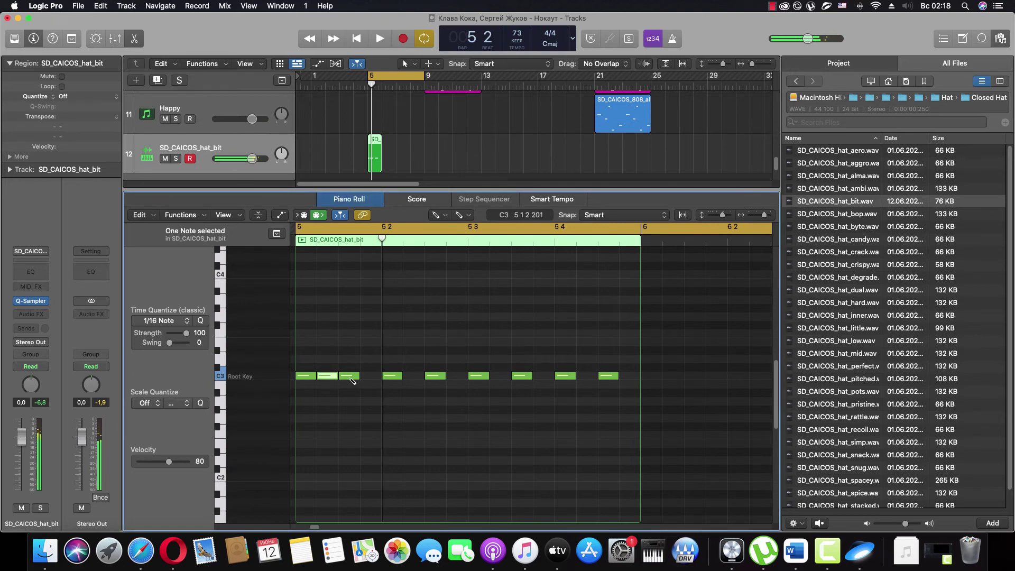
key(space)
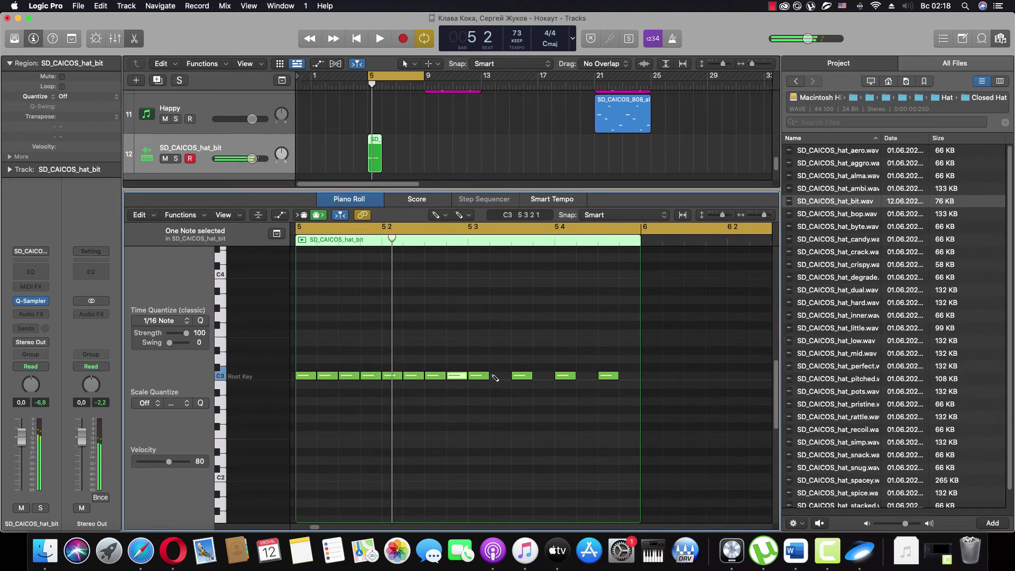
click(537, 376)
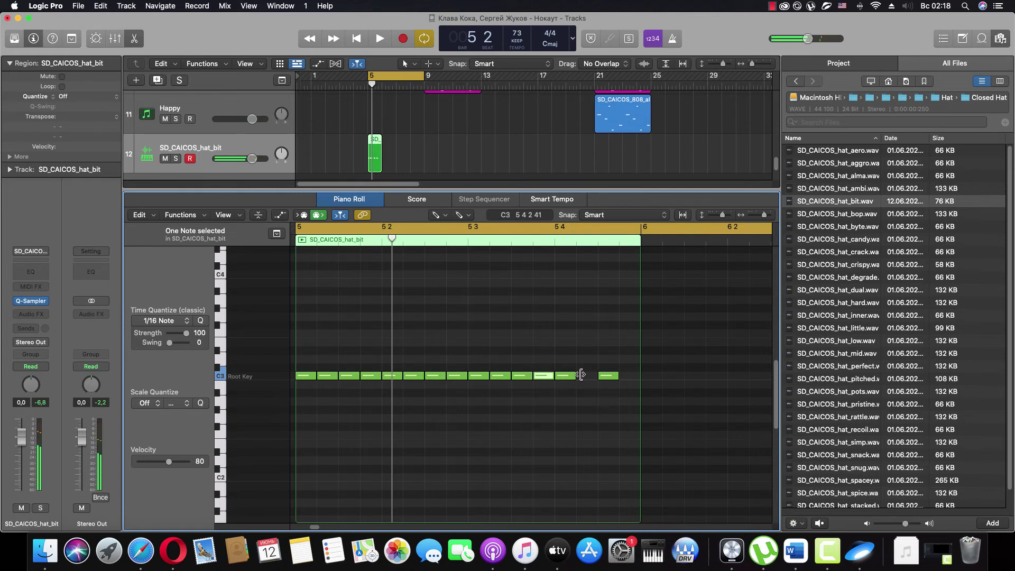
click(584, 375)
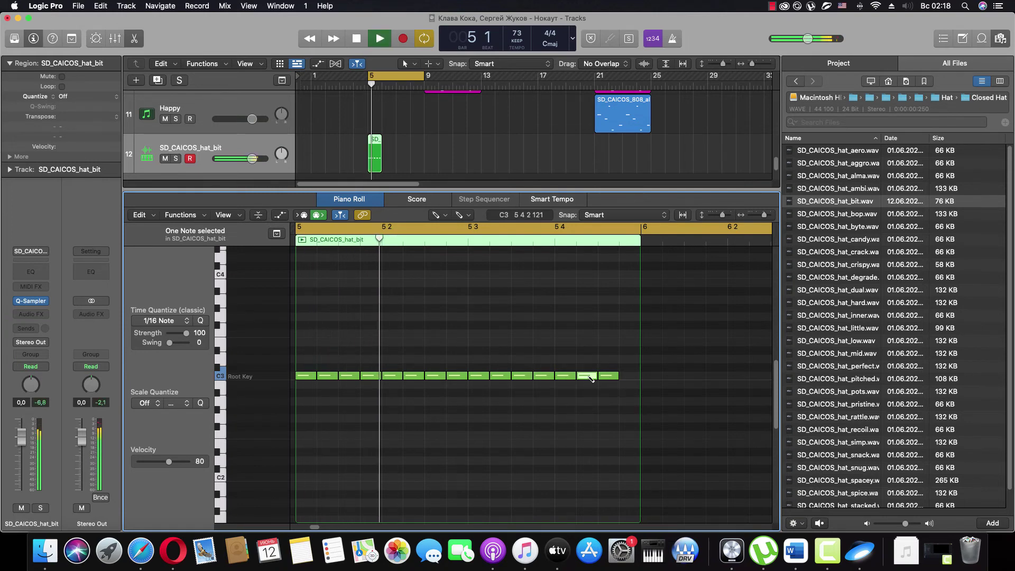
key(Delete)
click(626, 376)
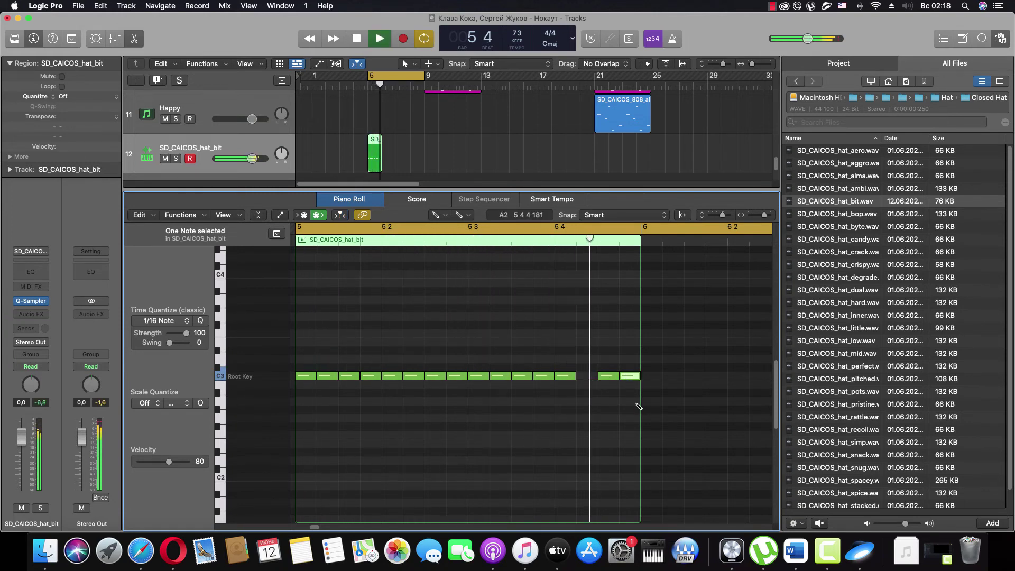
key(space)
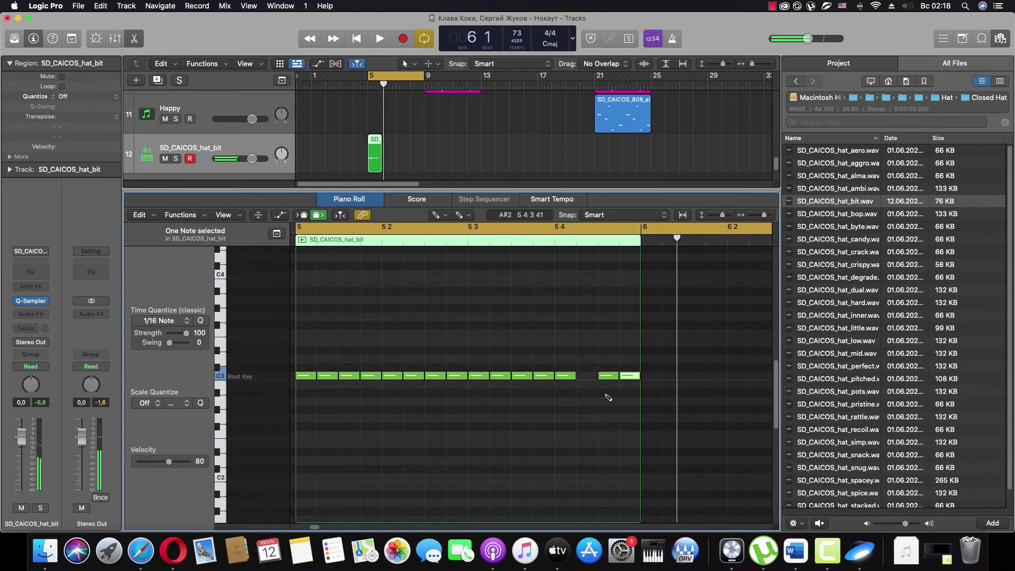
Step: Continue the C3 sixteenth-note hats through bar 6, leaving gaps at 6 2 1, 6 3 1 and 6 4 2
drag(764, 219, 763, 219)
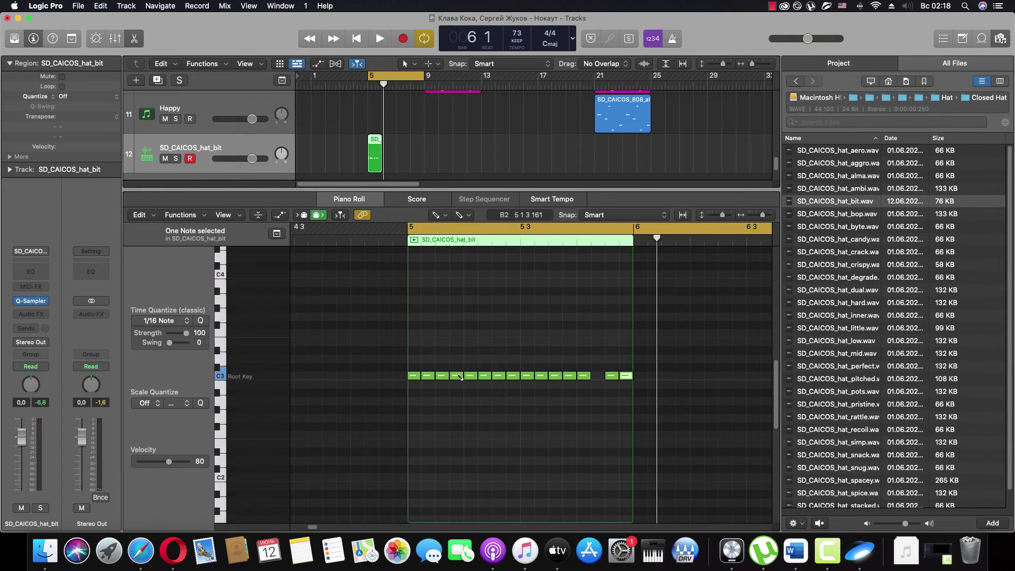
mouse_move(305, 527)
mouse_down()
mouse_move(323, 528)
mouse_move(313, 529)
mouse_up()
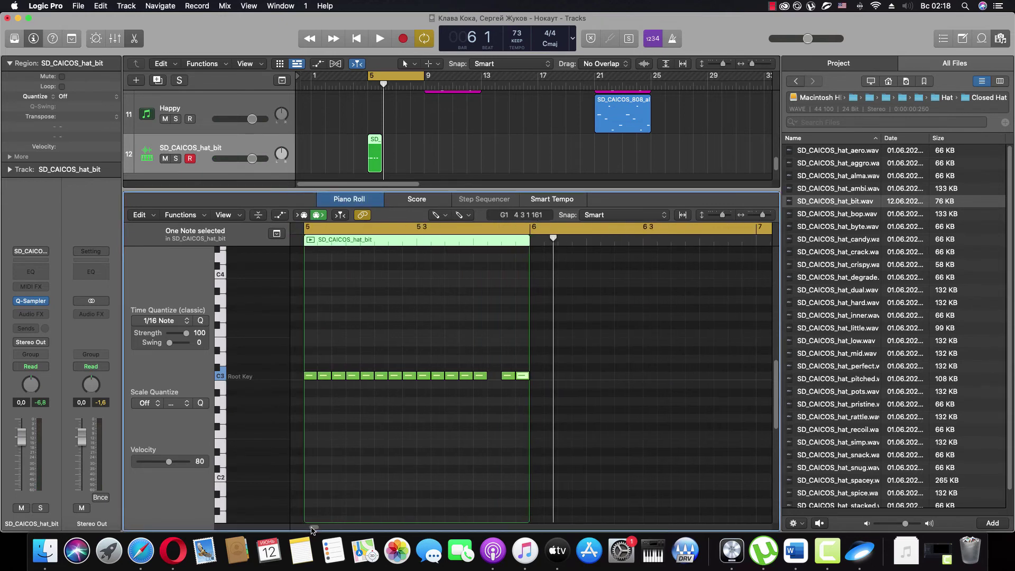
drag(762, 218, 761, 219)
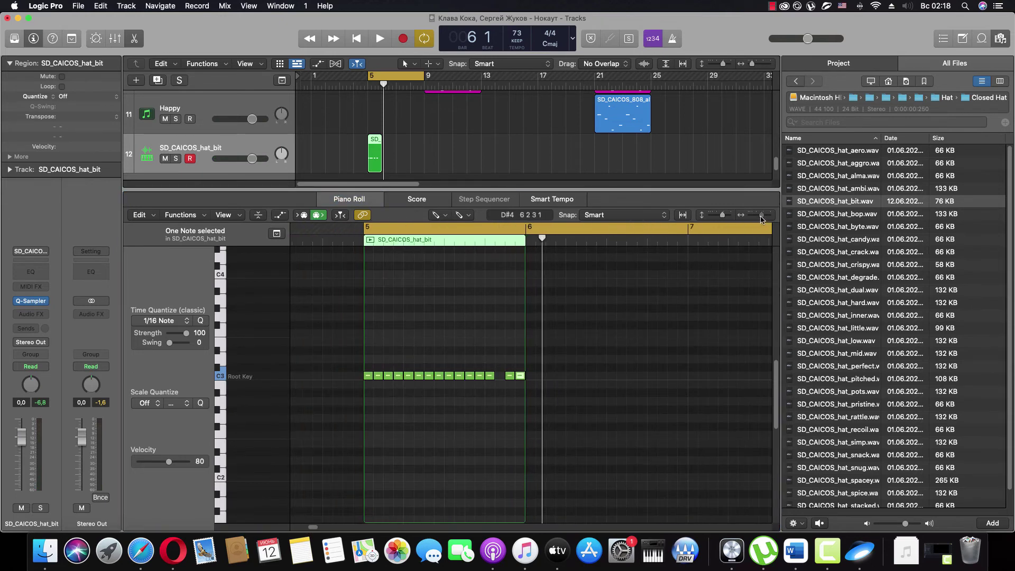
click(530, 375)
click(540, 375)
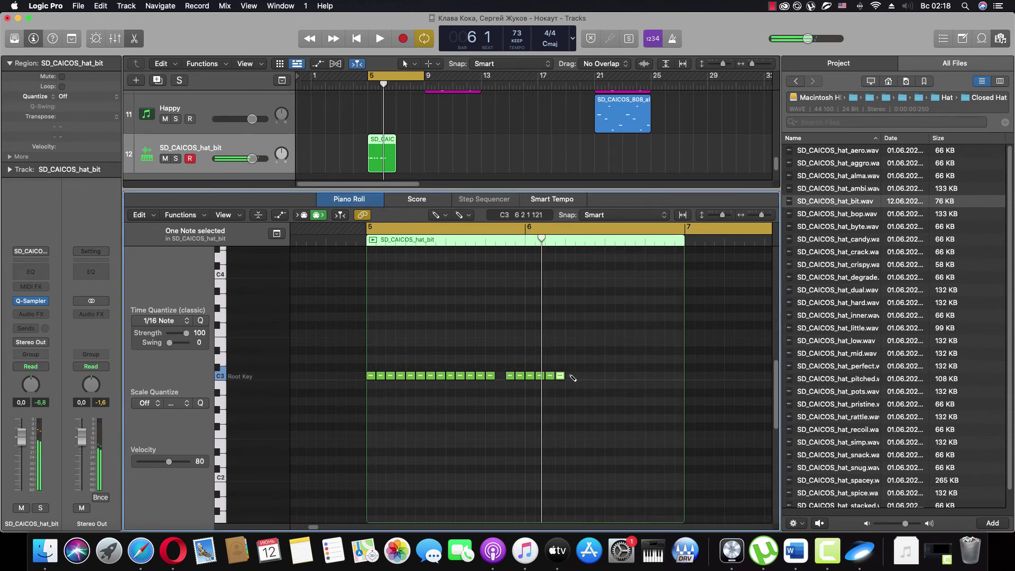
click(589, 375)
click(600, 375)
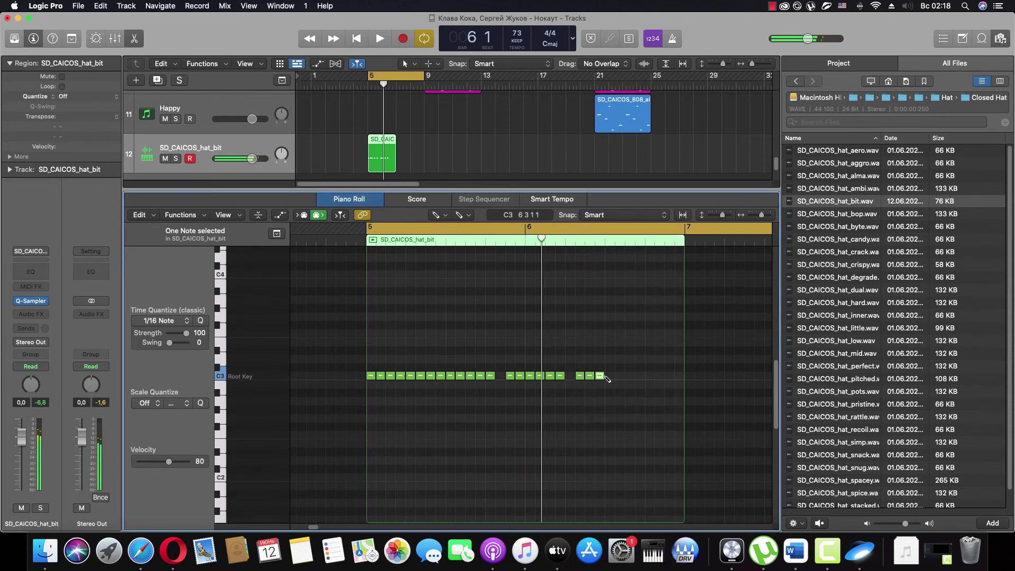
click(629, 375)
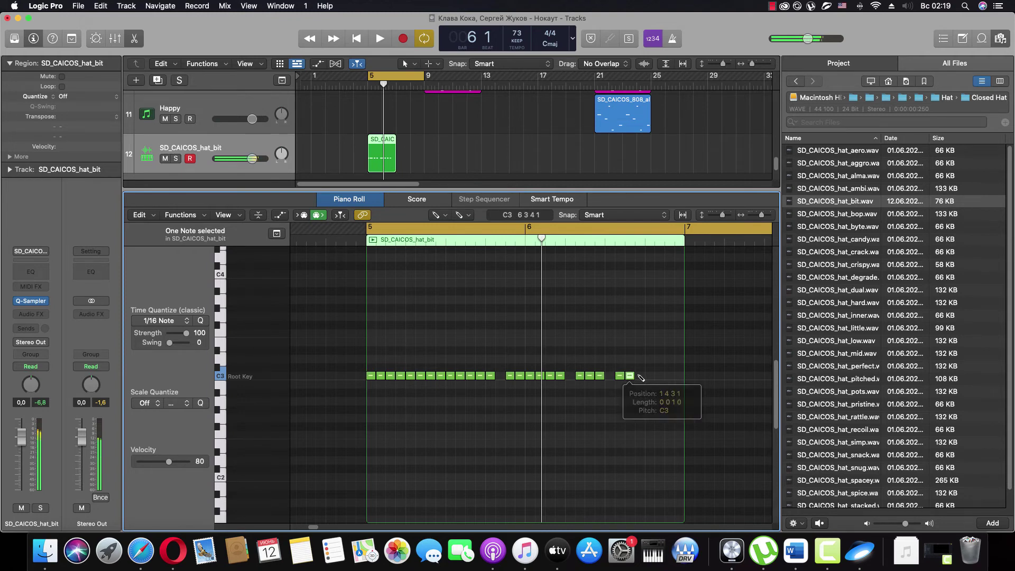
click(639, 375)
click(649, 375)
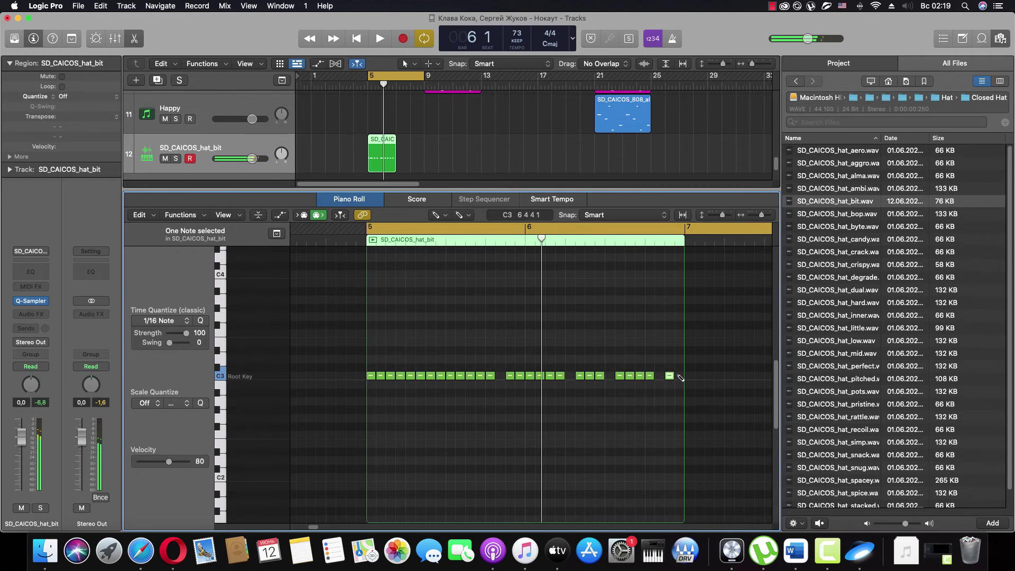
Step: Play back the hat pattern through bar 6 and select the C3 note at the start of beat 4
key(space)
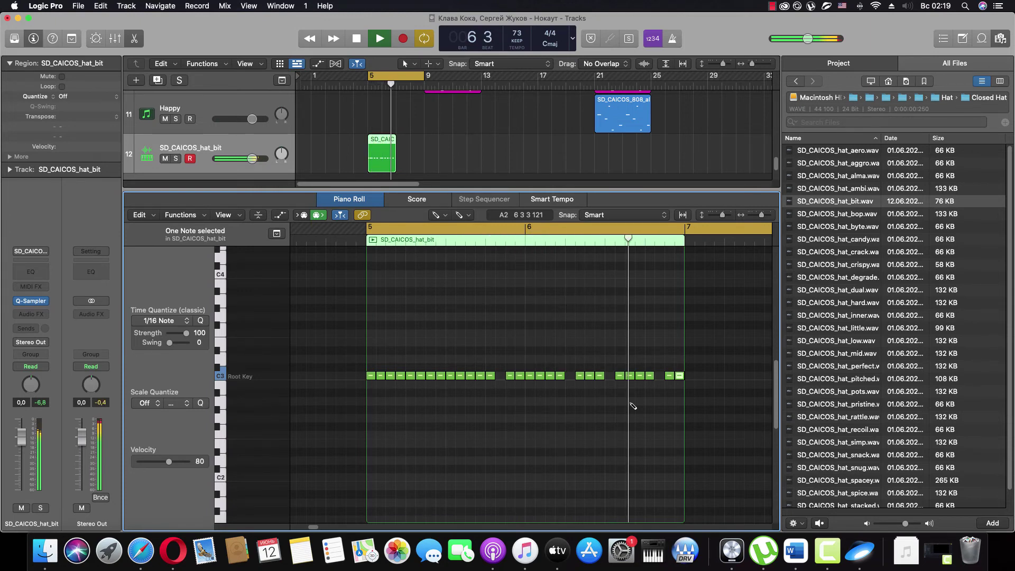
key(space)
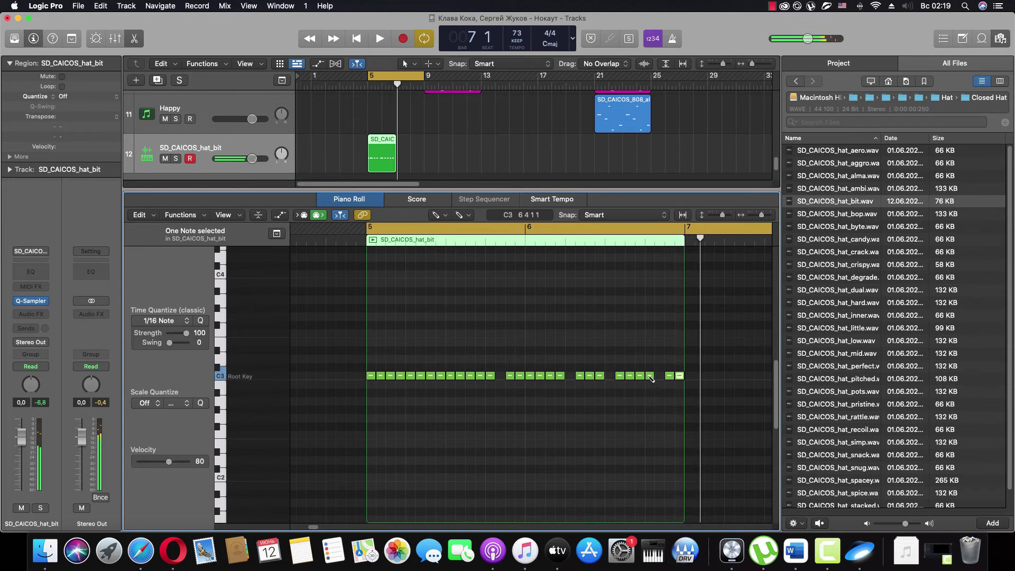
click(650, 376)
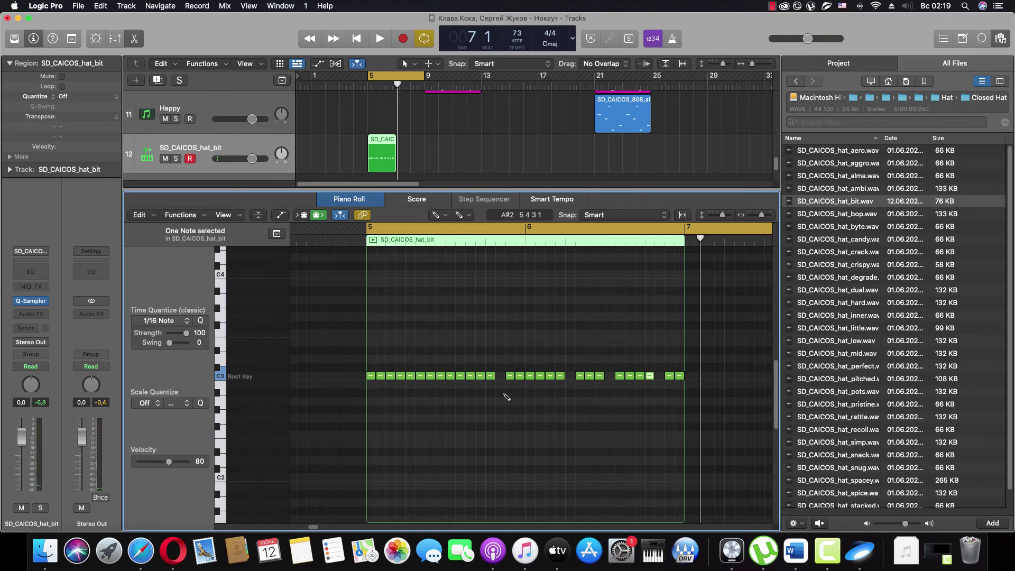
Step: Play back the hats and try to shorten the C3 note at 5 4 3 with snap values of 1/16 and 1/8
key(space)
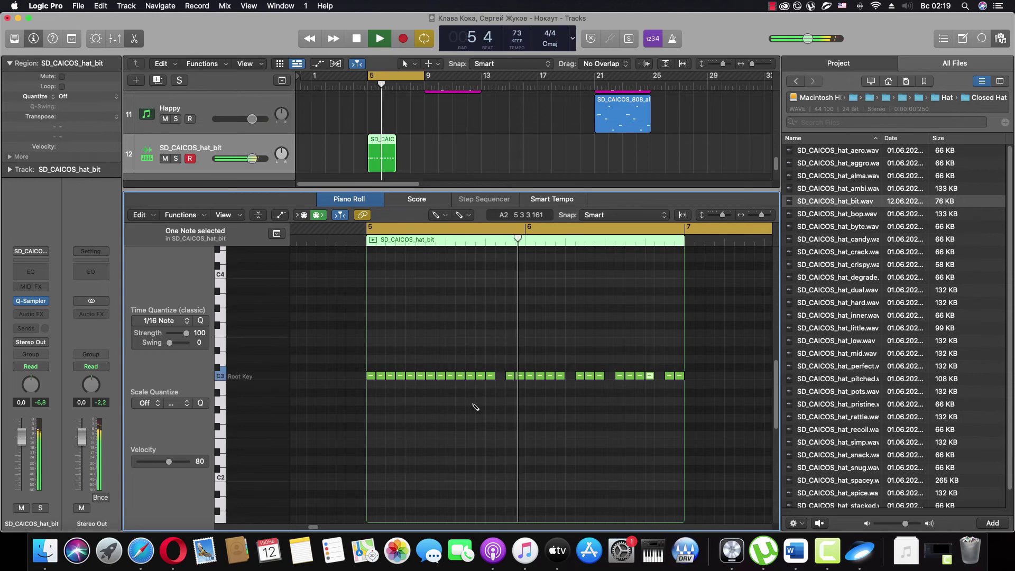
key(space)
drag(761, 215, 766, 217)
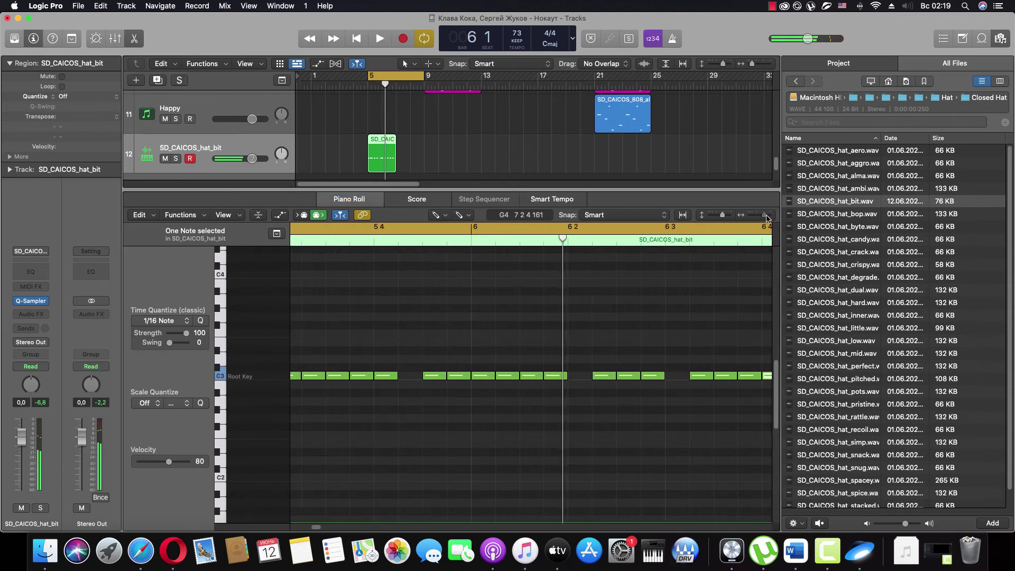
drag(457, 378, 453, 377)
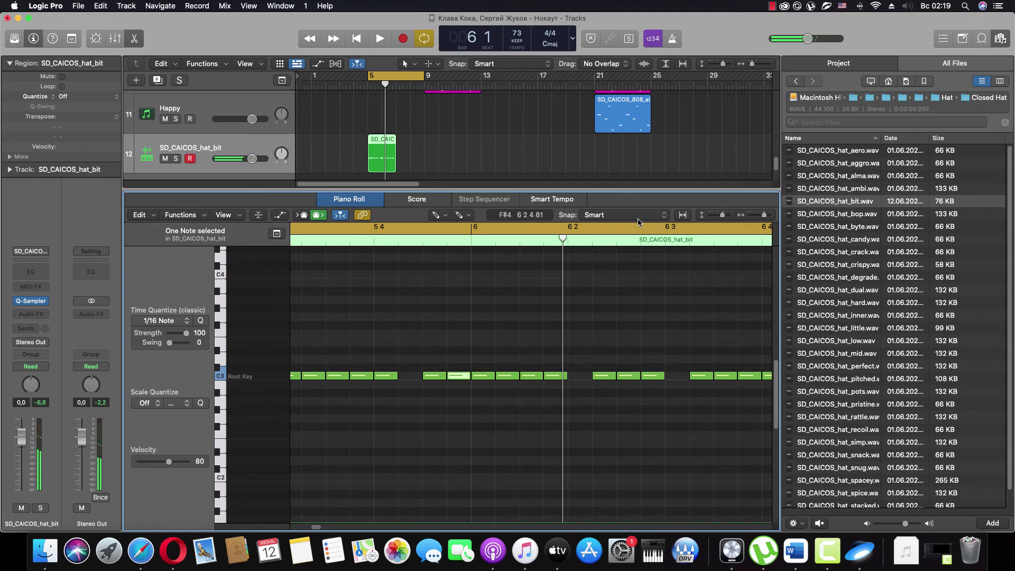
click(664, 218)
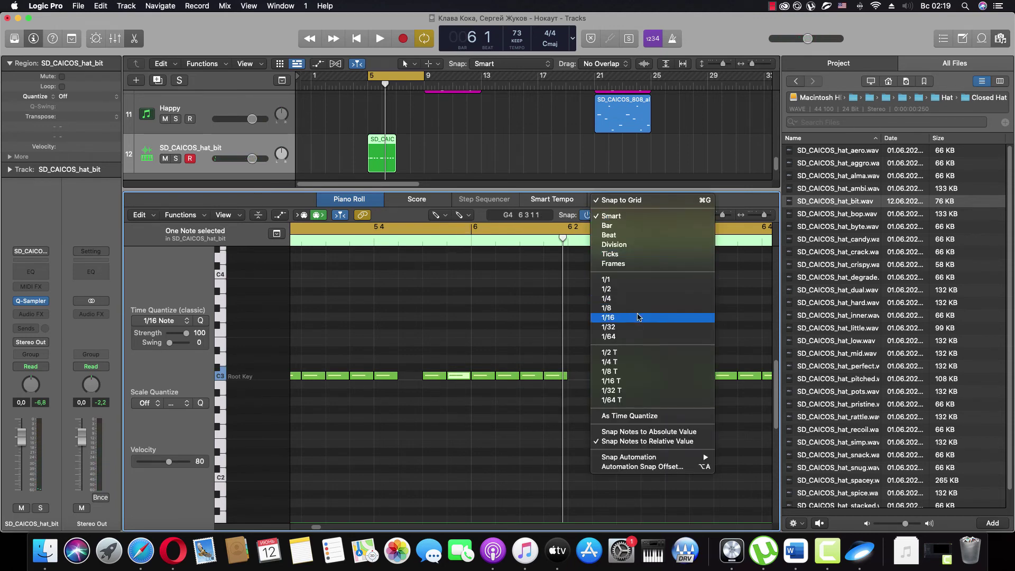
click(634, 317)
click(443, 377)
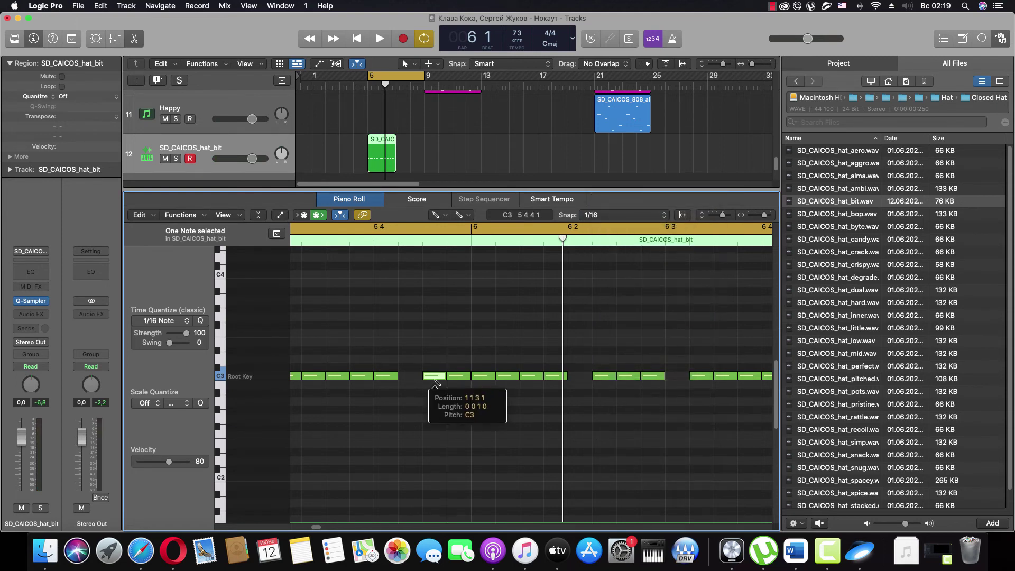
click(635, 216)
click(637, 205)
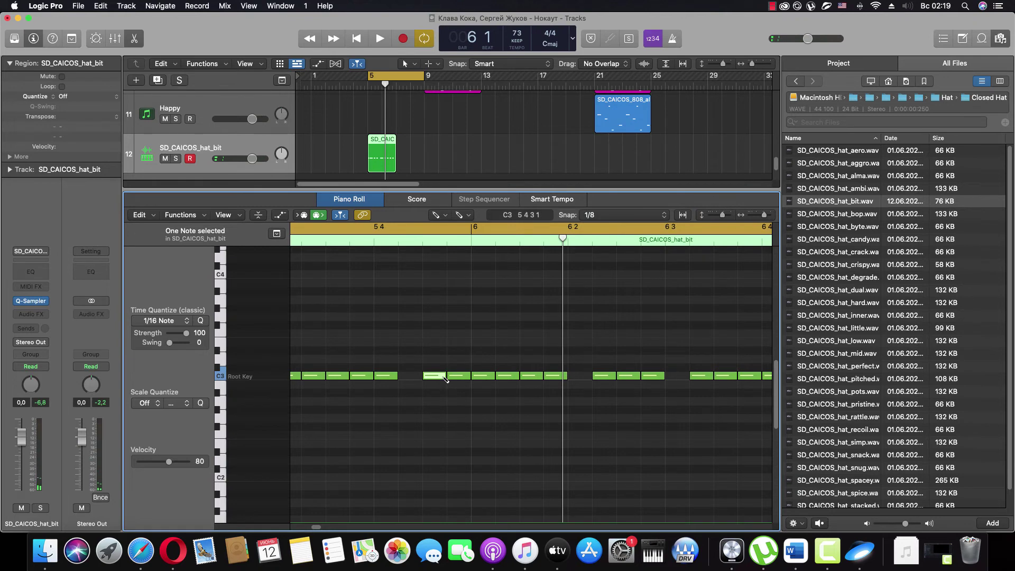
mouse_move(443, 376)
mouse_down()
mouse_move(432, 379)
mouse_move(441, 379)
mouse_up()
Step: Set the snap to 1/32, replace bar 5's last two sixteenths with four 32nd notes rising from C3 to D#3, and play them
click(632, 216)
click(632, 235)
mouse_move(426, 377)
mouse_down()
mouse_move(458, 375)
mouse_move(467, 367)
mouse_move(433, 368)
mouse_move(452, 369)
mouse_move(465, 351)
mouse_move(430, 387)
mouse_move(430, 379)
mouse_up()
key(space)
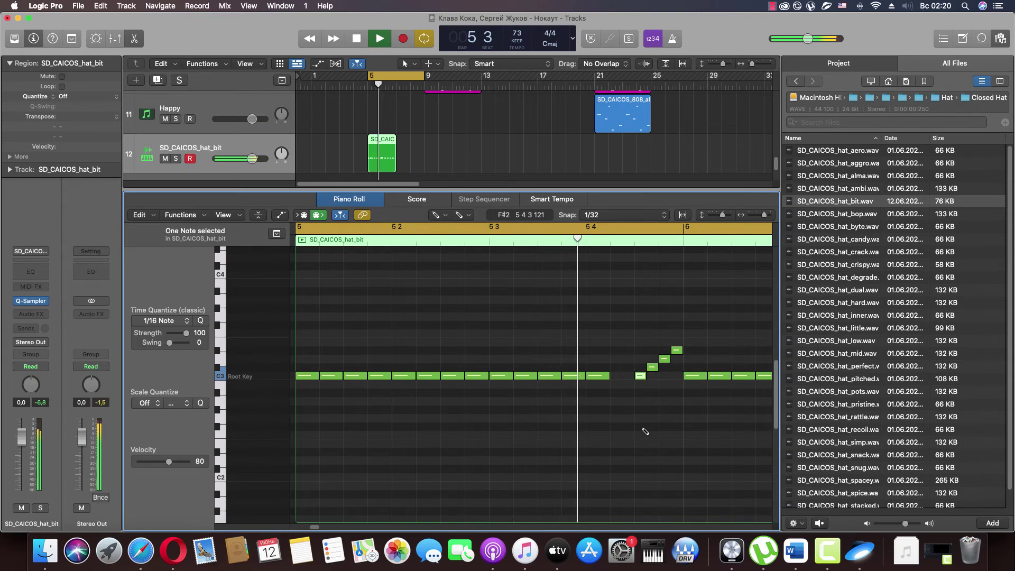
key(space)
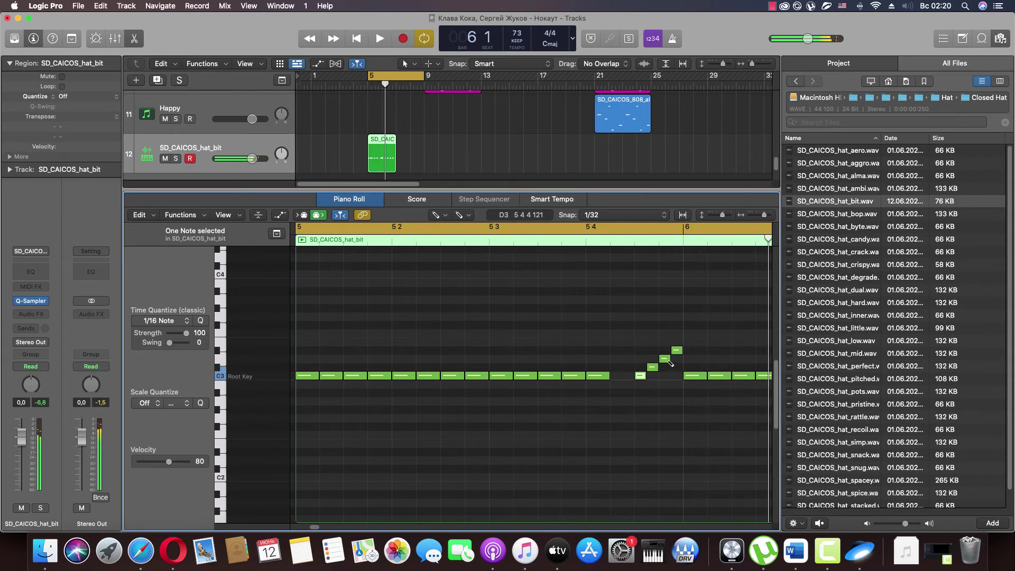
Step: Try the bar 5 roll as C3, C#3, C#3, B2 and as a descending C3, B2, A#2, A2, playing each version
drag(666, 363, 672, 386)
key(space)
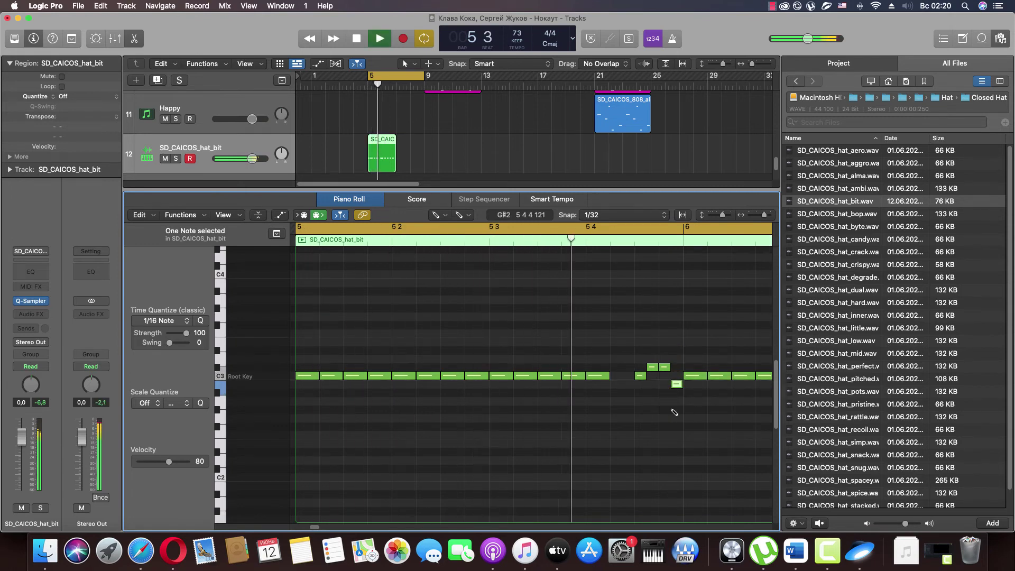
key(space)
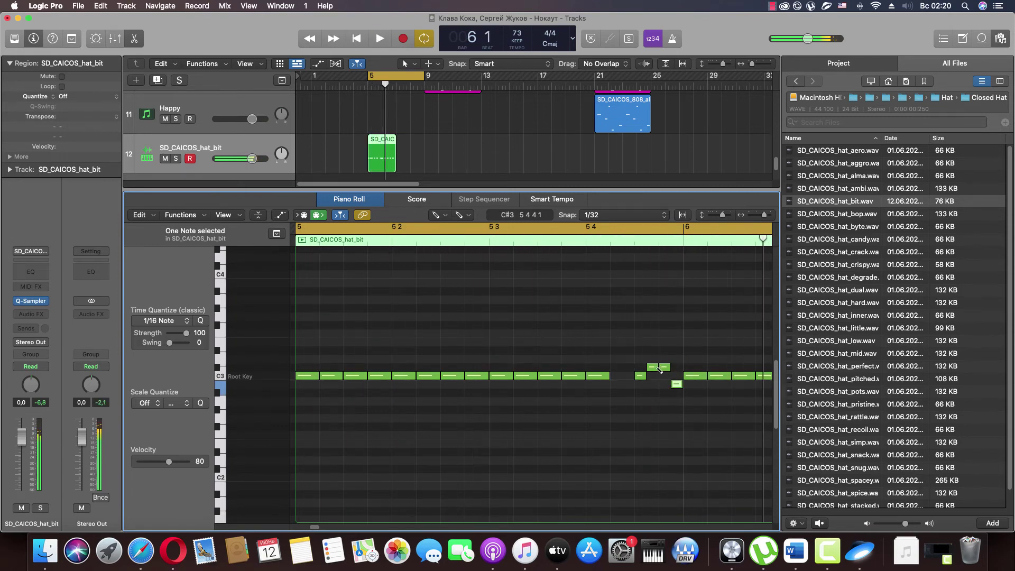
drag(655, 370, 682, 405)
key(space)
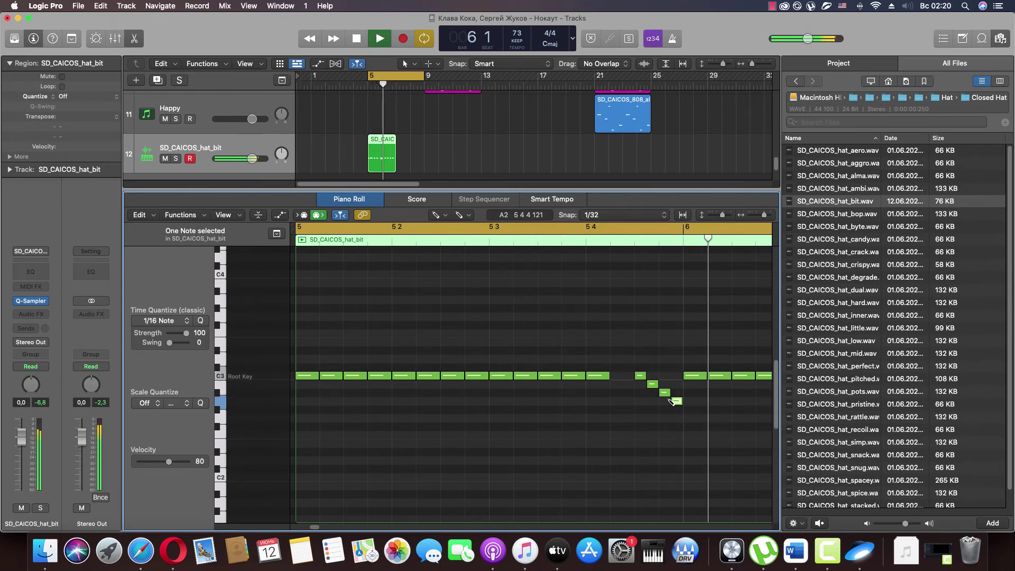
Step: Repitch the four 32nd notes at the end of bar 5 to C3, C3, B2, B2 and play the pattern
drag(653, 381, 676, 384)
key(space)
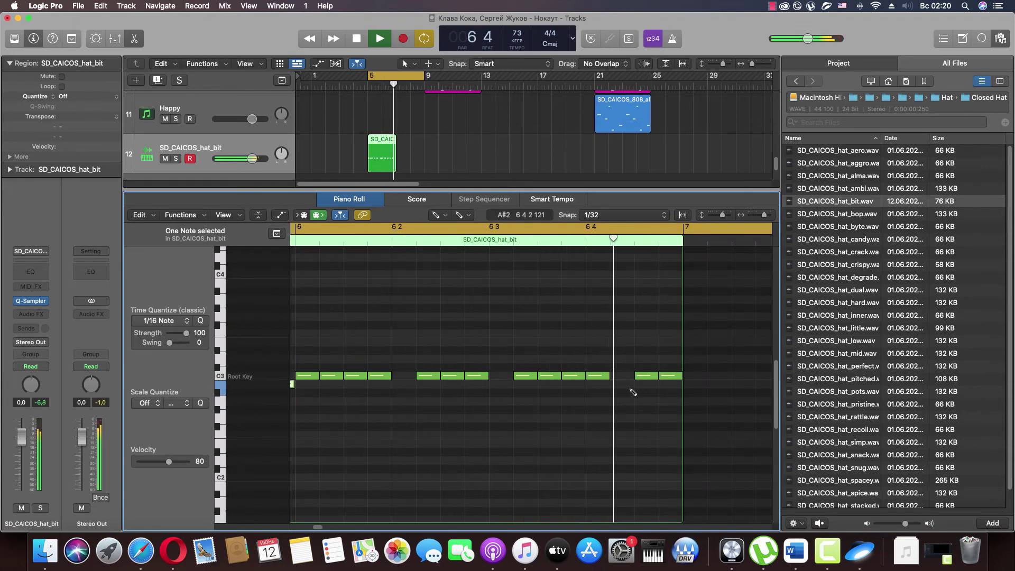
key(space)
Step: Replace the last two sixteenths of bar 6 with four 32nd notes pitched C3, C#3, C#3 and D3
mouse_move(654, 375)
mouse_down()
mouse_move(645, 375)
mouse_move(669, 367)
mouse_up()
click(672, 359)
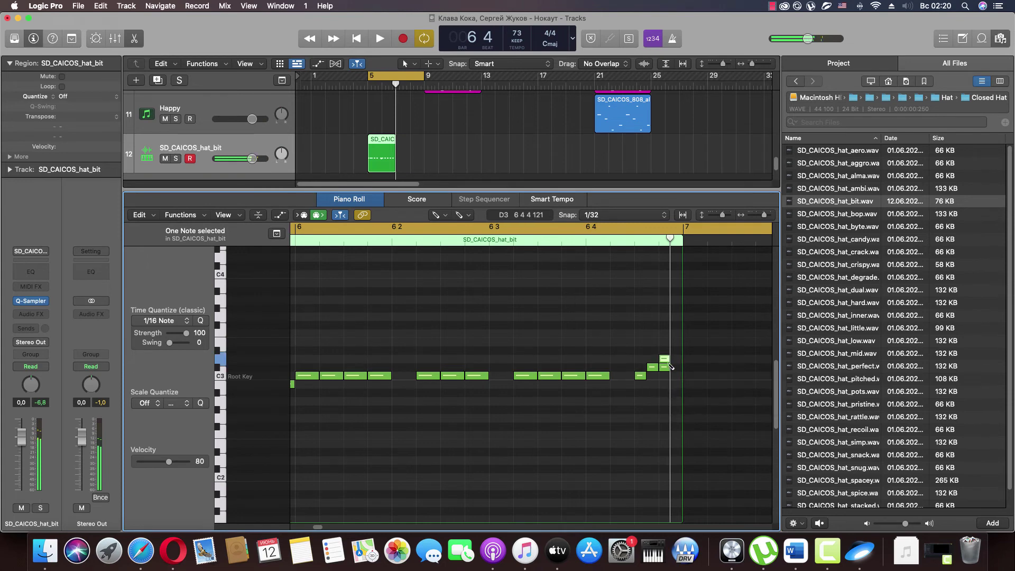
click(667, 360)
key(space)
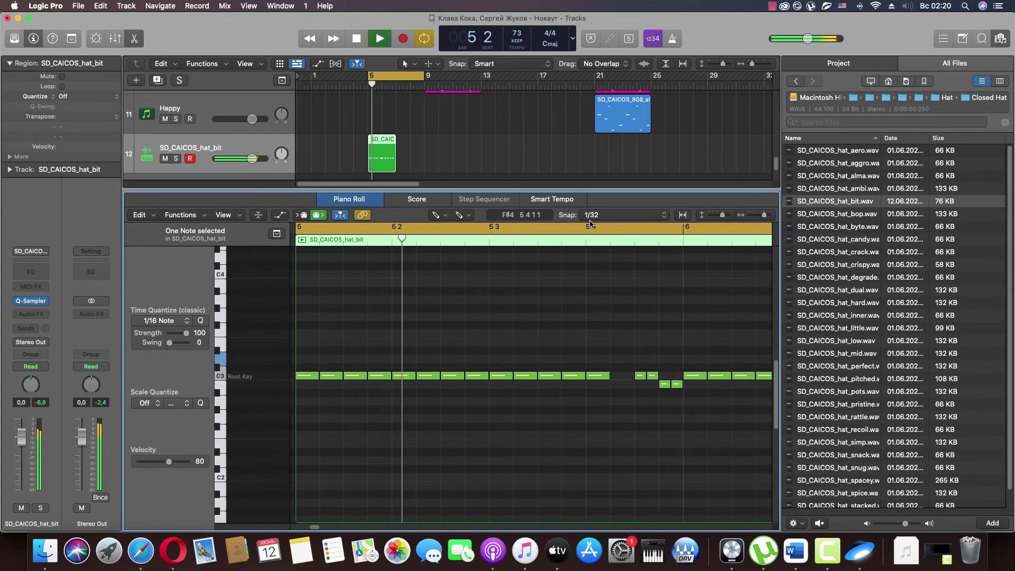
Step: Set the snap back to Smart and play back the two-bar hat pattern
click(608, 214)
click(611, 105)
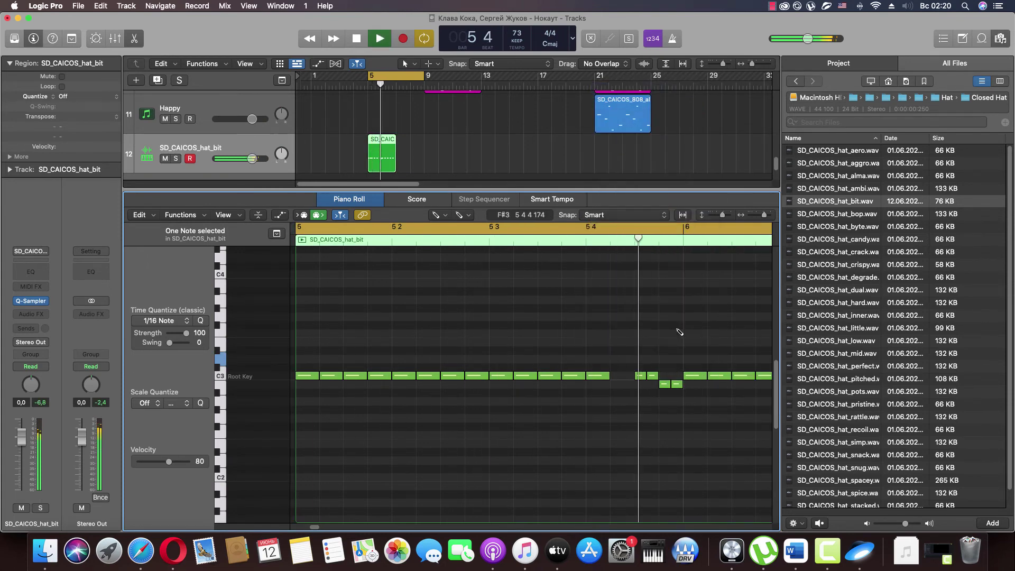
drag(764, 215, 760, 215)
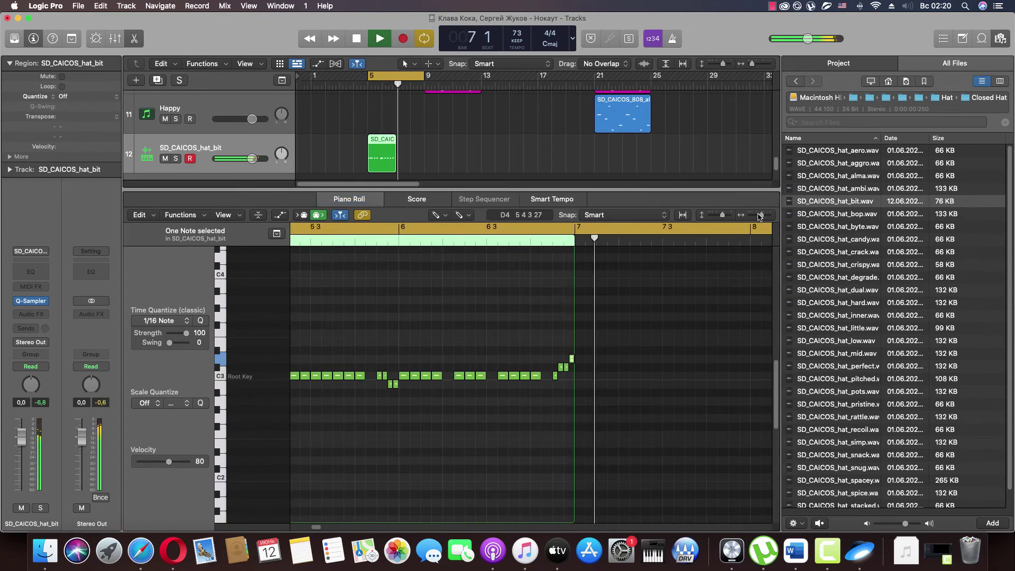
key(space)
key(space)
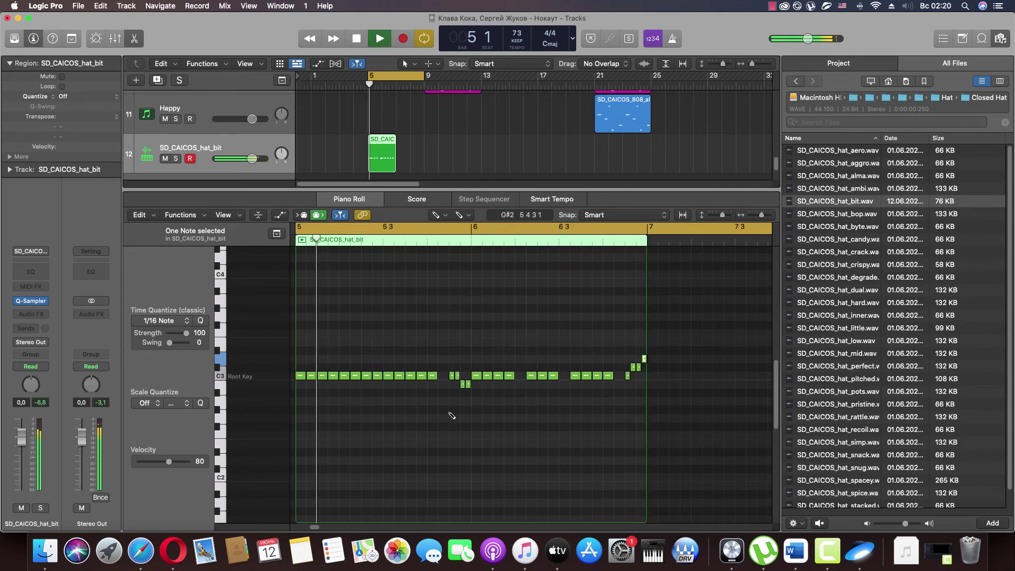
Step: Show the Note Velocity lane, lower every second hat to about 55 through 6 1 4, and ramp bar 5's closing roll upward
click(279, 215)
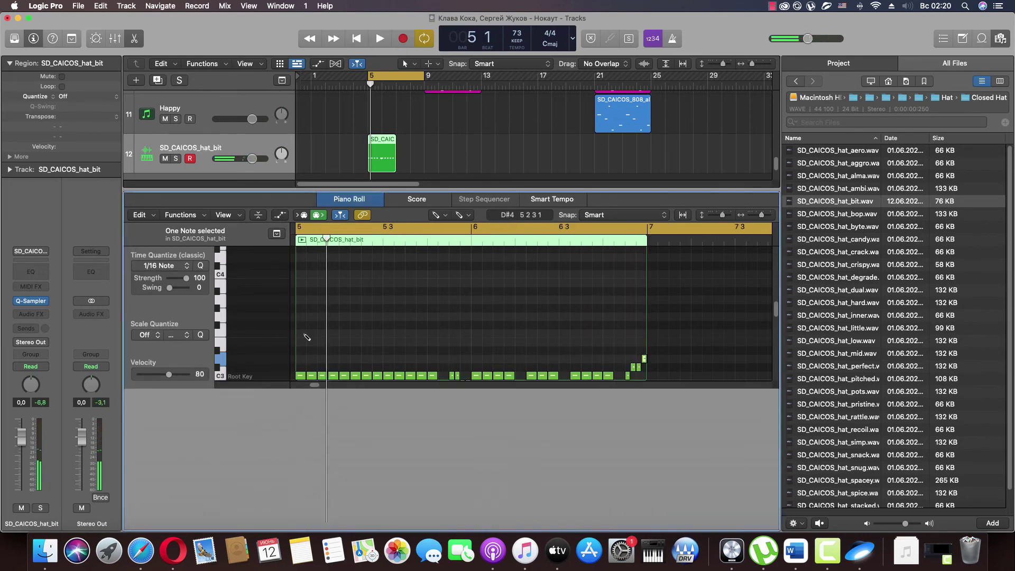
scroll(334, 314, down, 3)
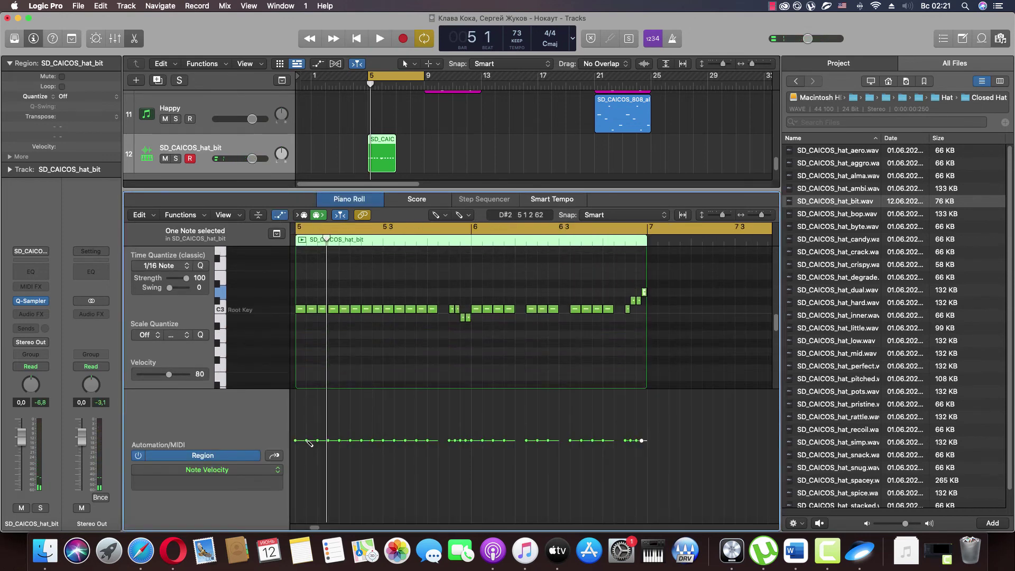
click(438, 214)
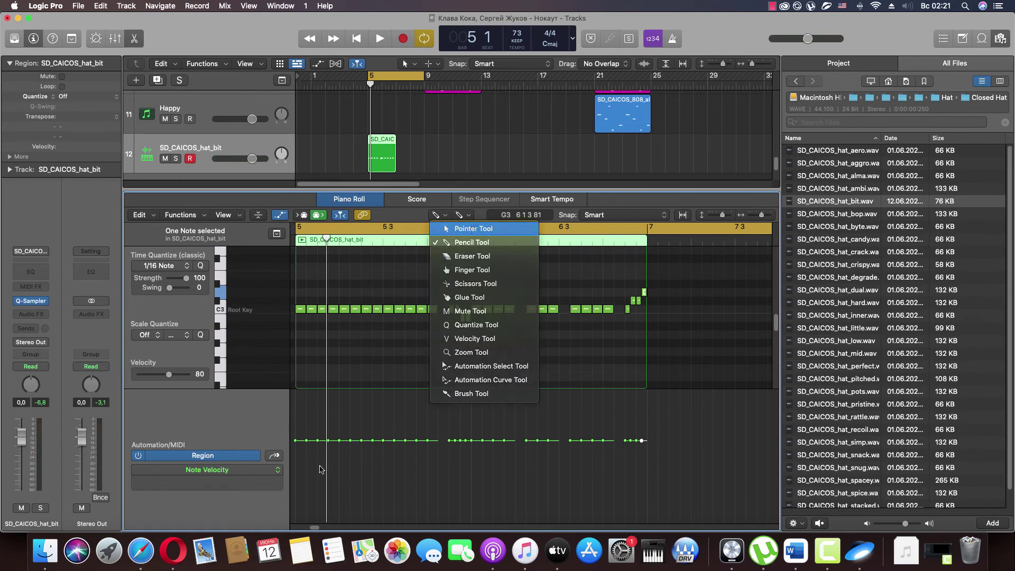
click(454, 228)
drag(306, 440, 511, 467)
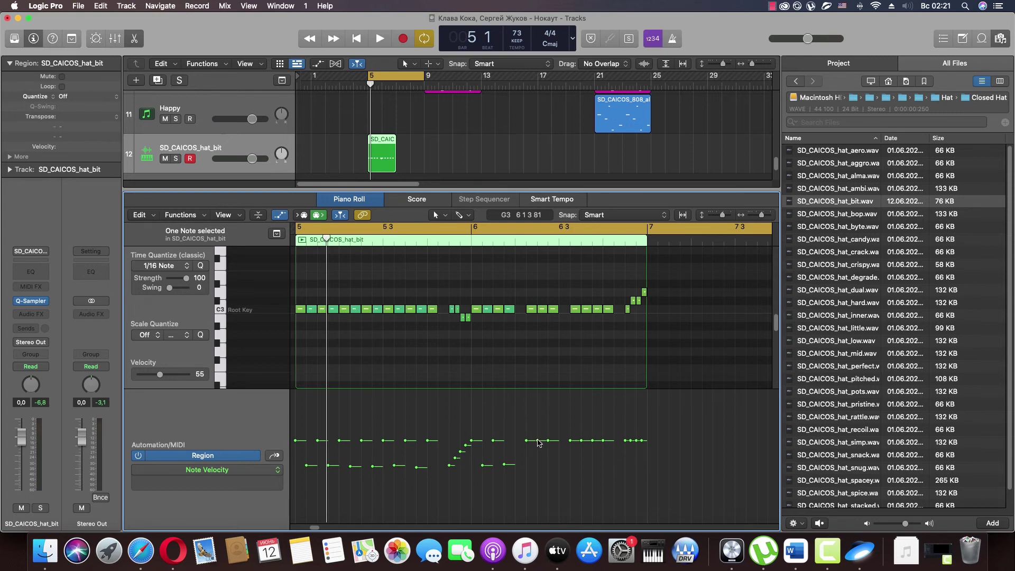
Step: Lower the velocities of the hats at 6 2 3, 6 3 3 and 6 4 1, ramp bar 6's closing roll upward, and play back
drag(537, 441, 537, 465)
drag(581, 440, 581, 462)
drag(603, 440, 637, 445)
key(space)
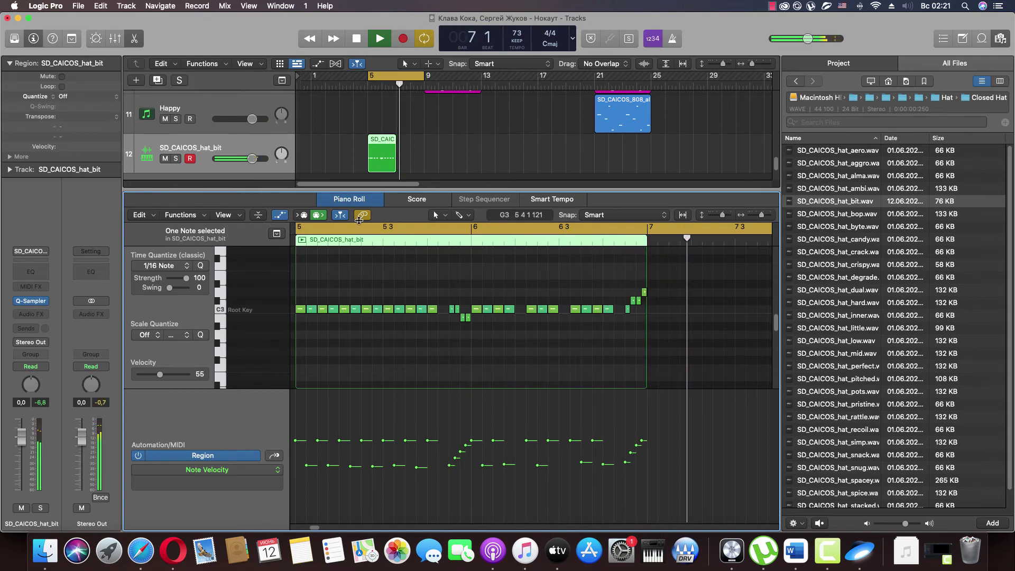
key(space)
Step: Close the note editor, reopen the hat region in the Piano Roll and hide its velocity lane
click(131, 38)
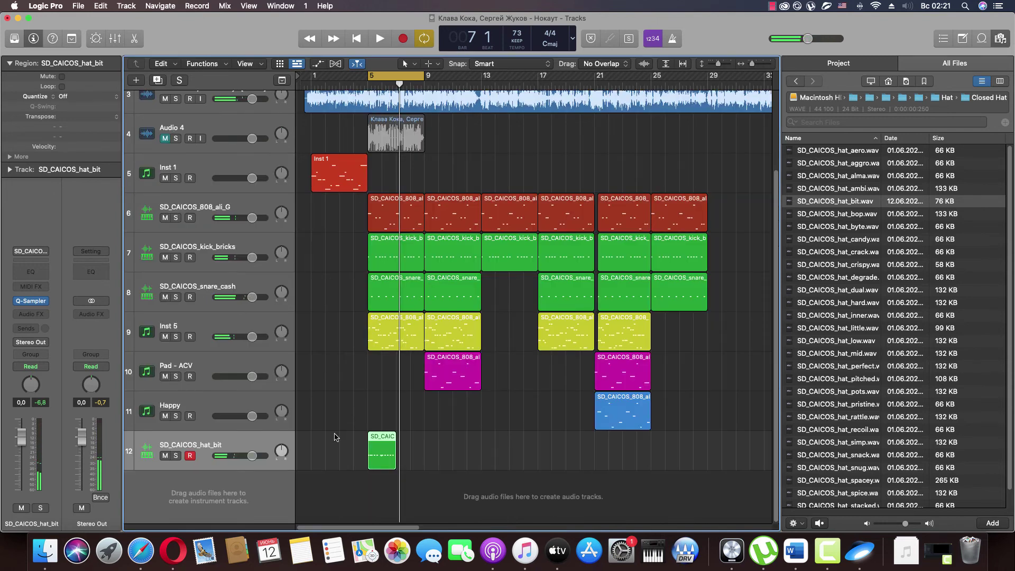
double_click(377, 449)
click(279, 215)
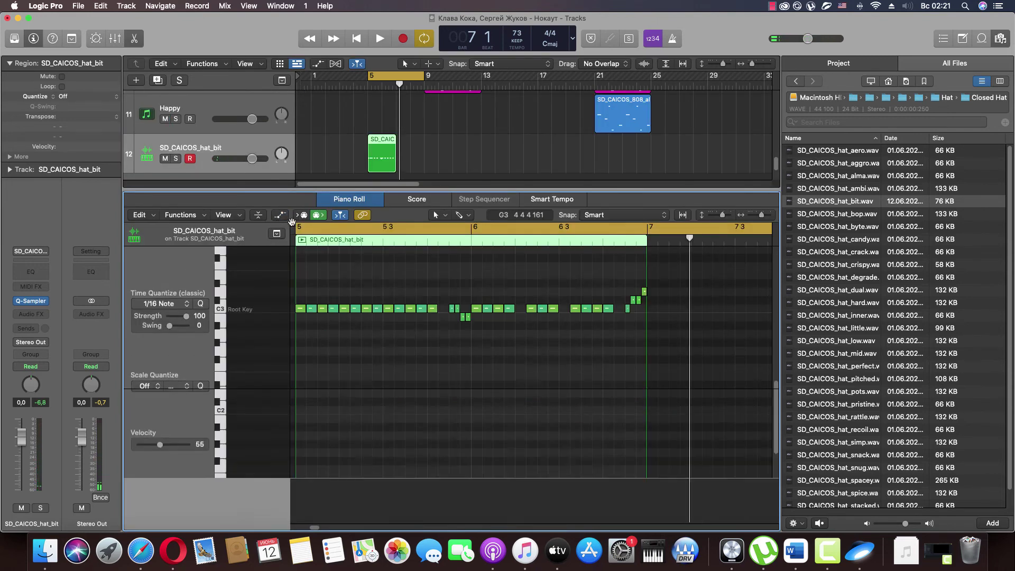
drag(765, 214, 767, 215)
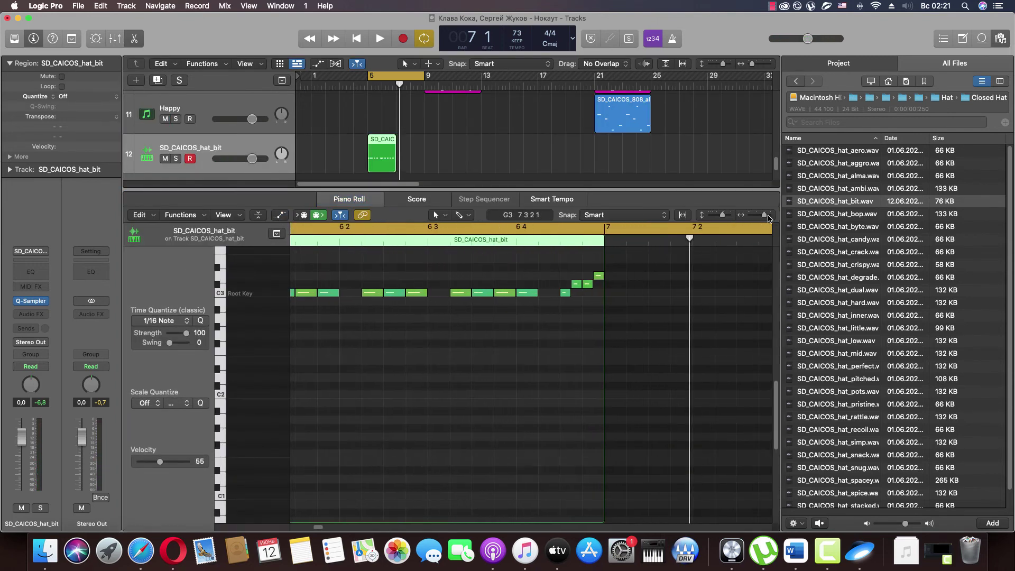
Step: Move all four 32nd notes at the end of bar 6 to C3, set the snap to 1/16, and play the result
drag(577, 288, 577, 295)
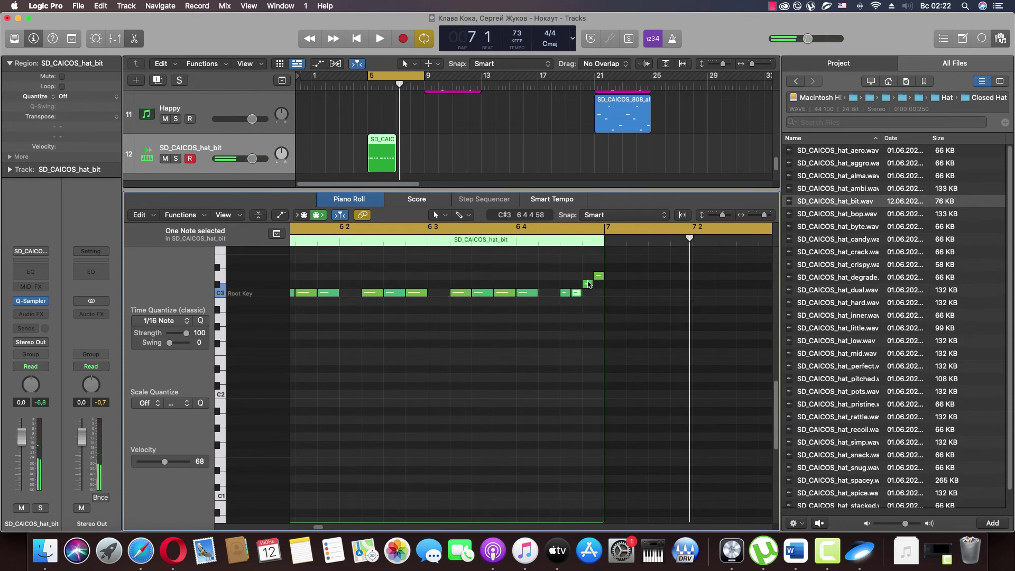
click(598, 218)
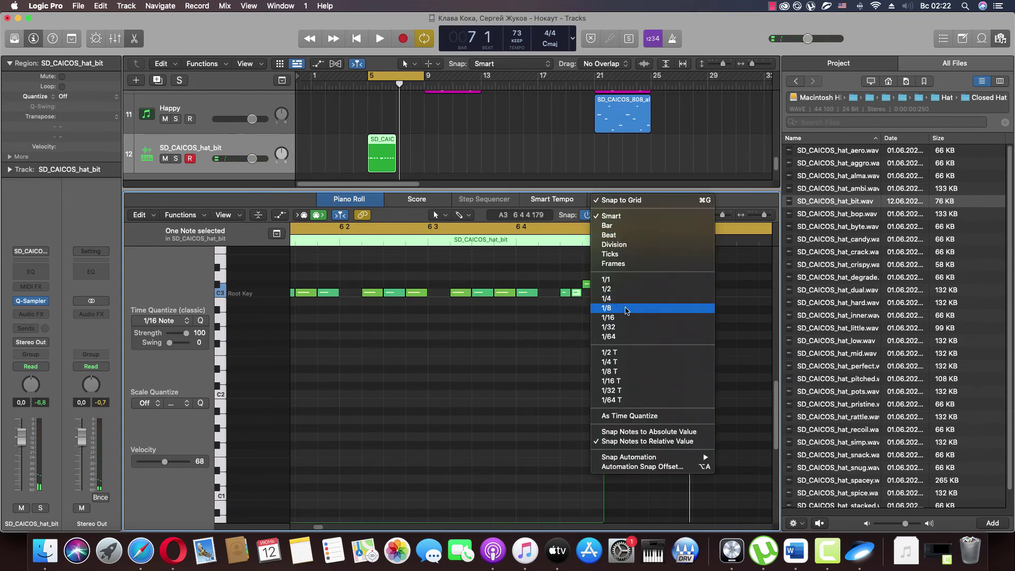
click(630, 324)
drag(584, 285, 644, 306)
key(space)
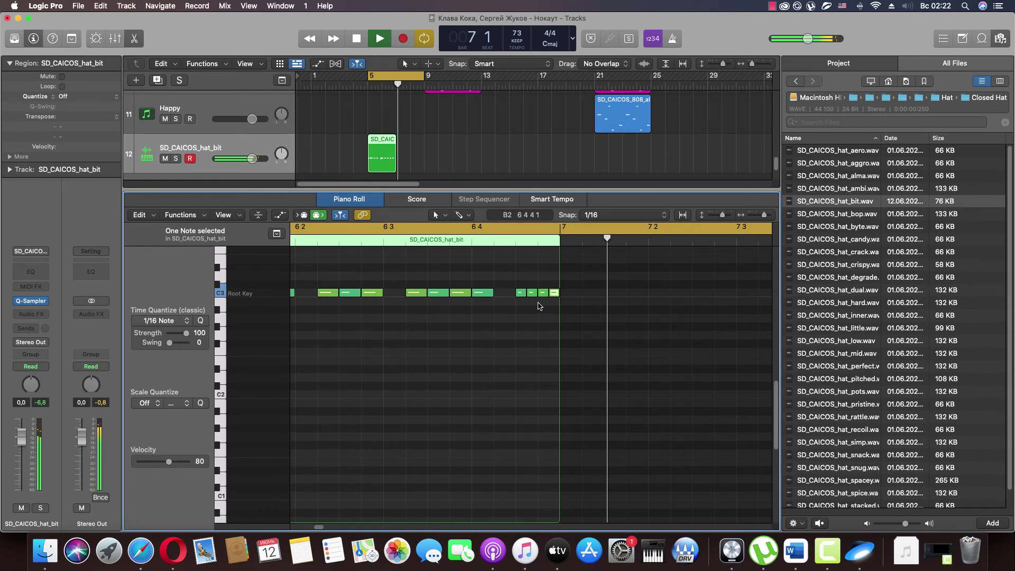
key(space)
Step: Try the first note of bar 6's closing roll one sixteenth earlier at 6 4 2, play it, and return the note to 6 4 3
drag(522, 295, 508, 295)
key(space)
click(763, 215)
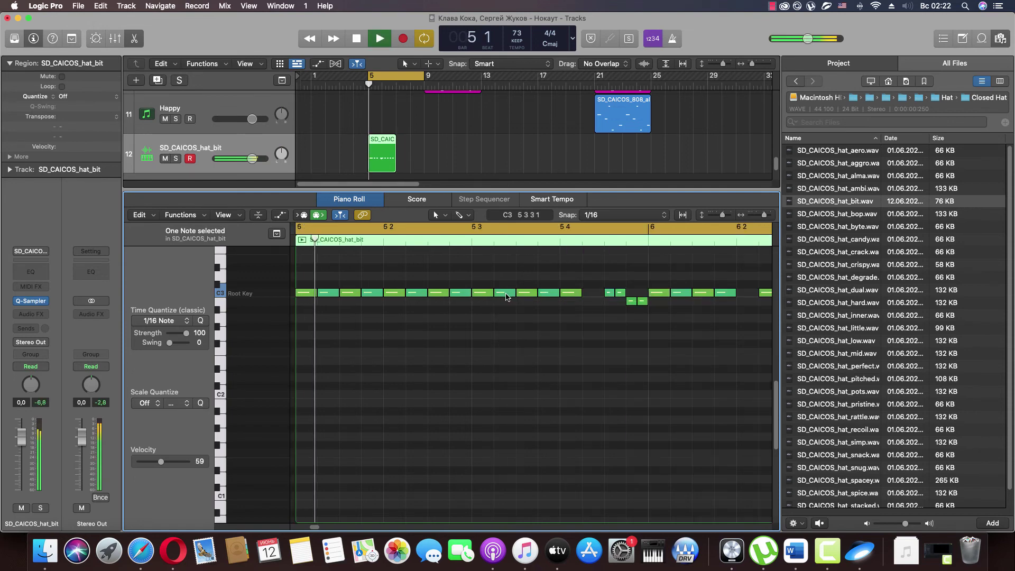
click(761, 215)
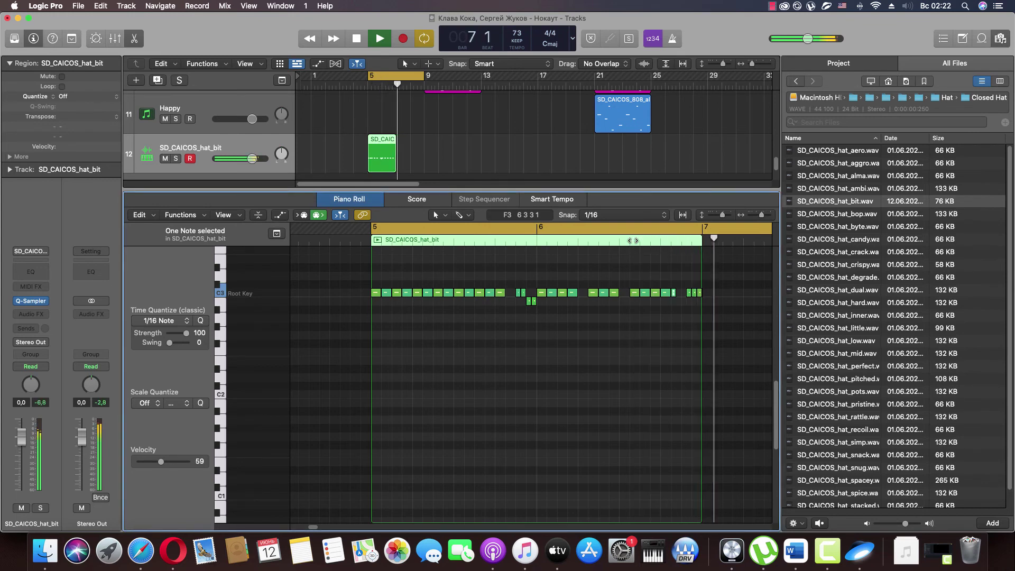
key(space)
key(space)
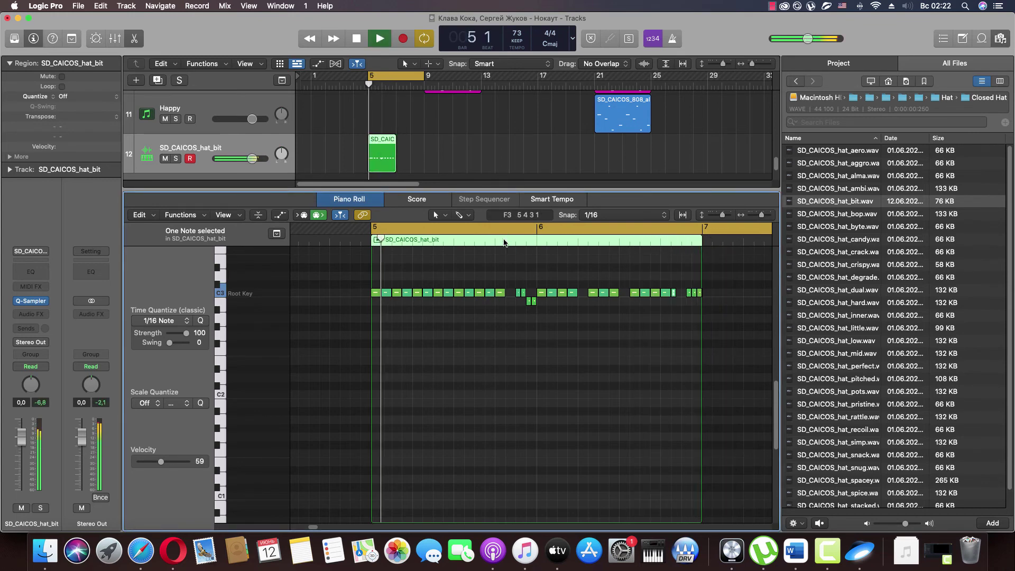
key(space)
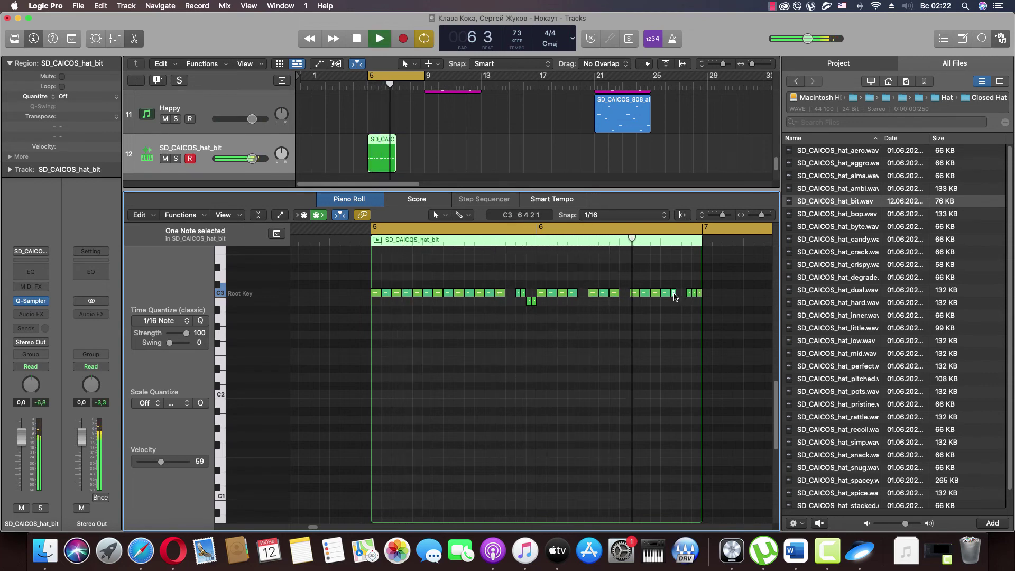
key(space)
key(super+Right)
key(super+Right)
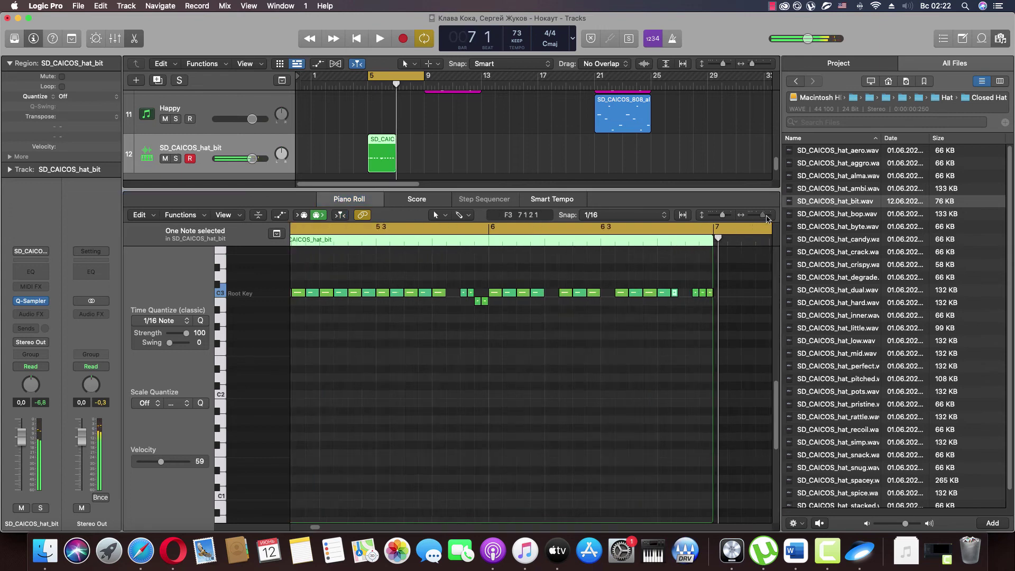
drag(679, 295, 705, 312)
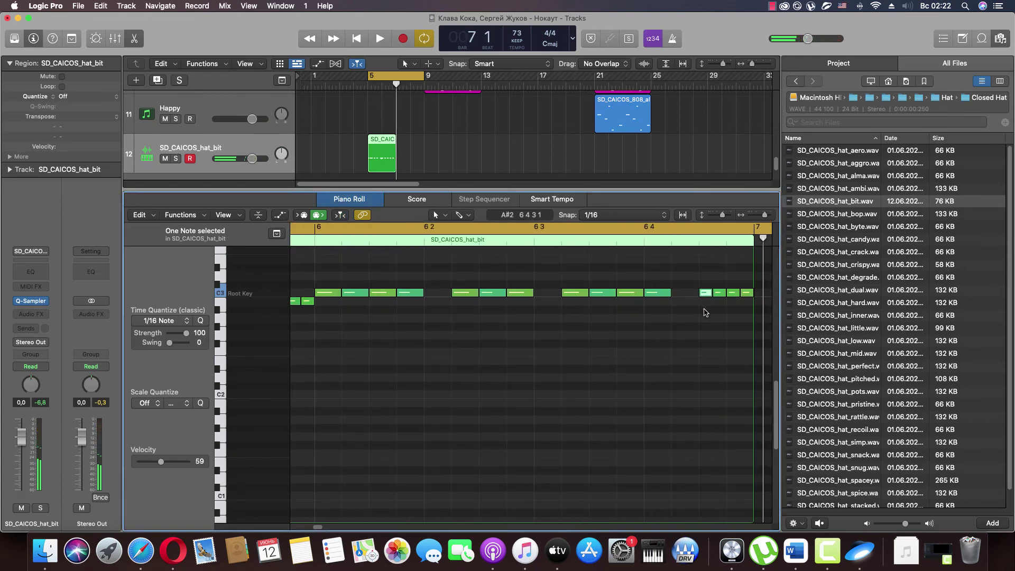
Step: Play back the complete hat pattern across bars 5 and 6
click(760, 217)
key(space)
click(637, 228)
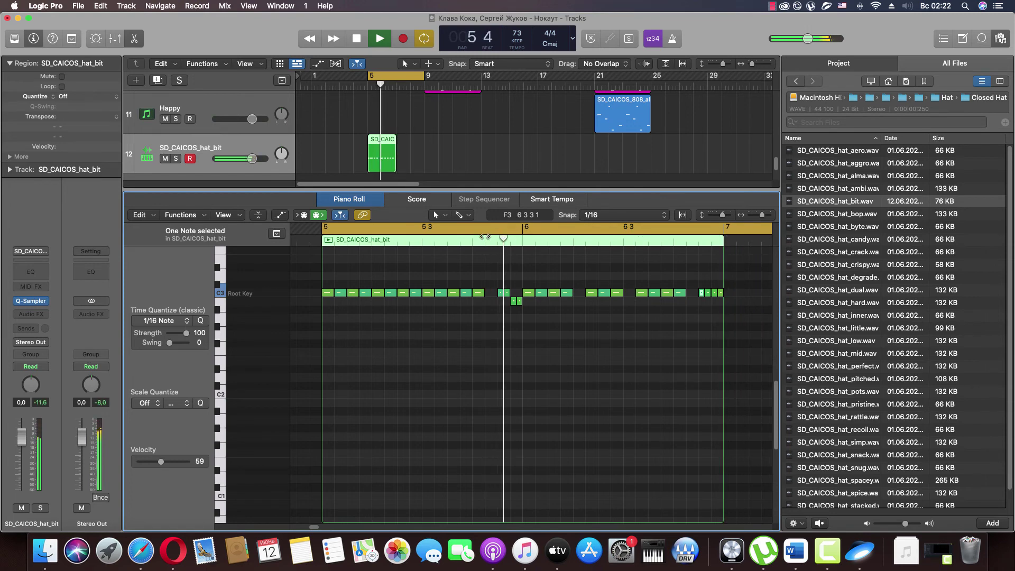
Step: Play the hat pattern through the end of bar 6, stop playback, and inspect the bar 6 notes up close
click(697, 238)
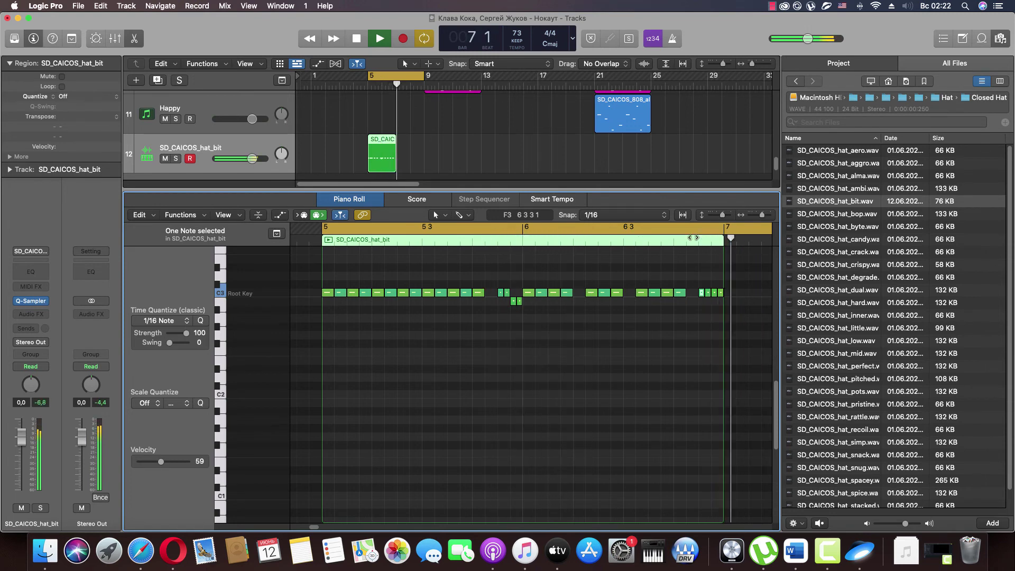
click(656, 237)
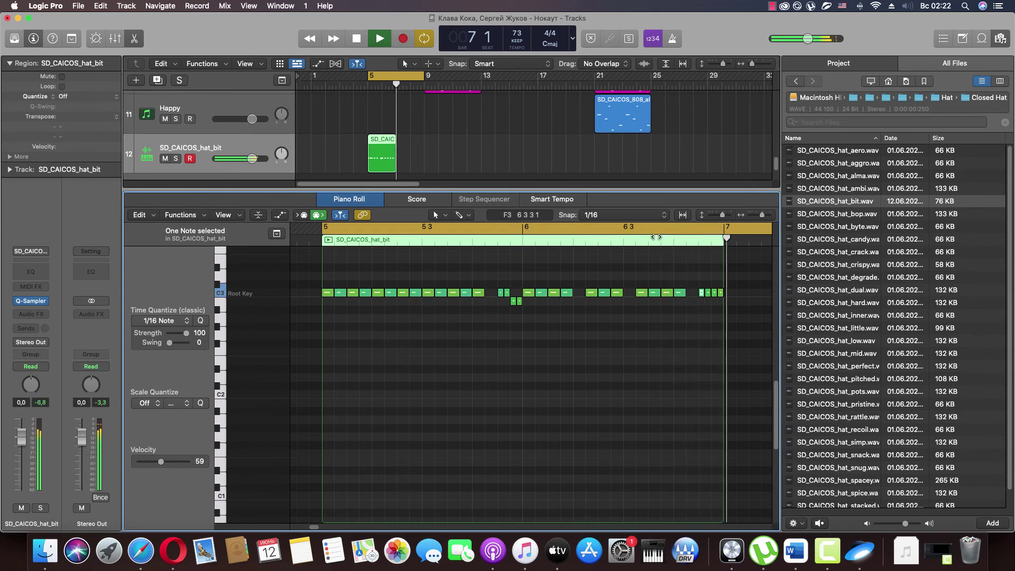
key(space)
drag(761, 215, 770, 219)
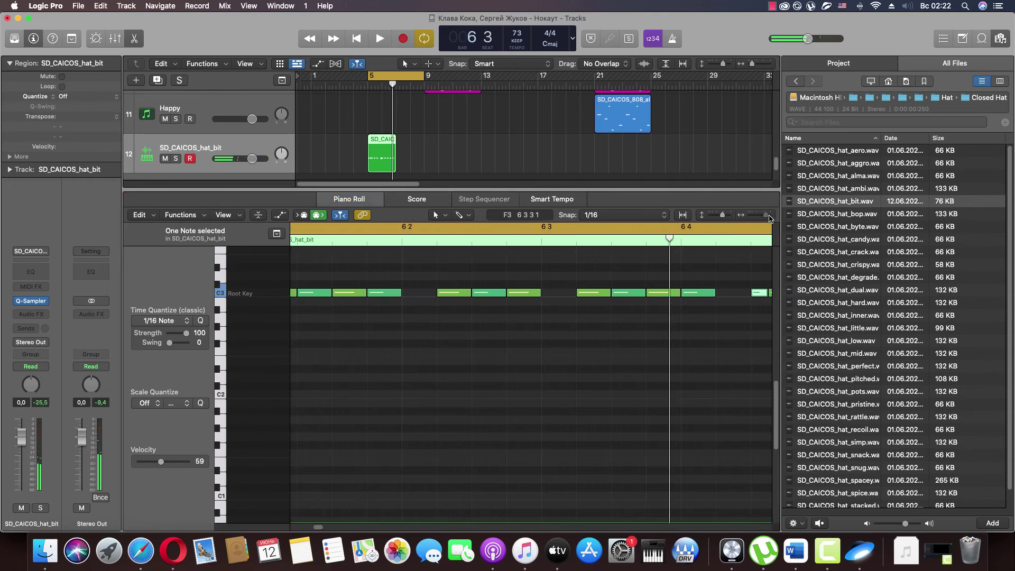
drag(308, 528, 315, 526)
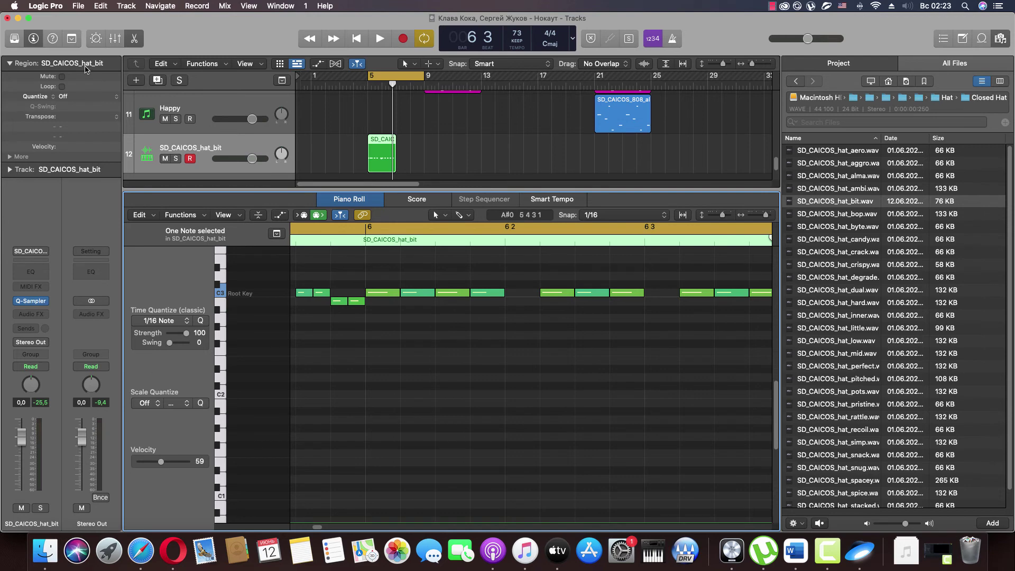
Step: Close the note editor, loop the hat_bit region out to bar 13, and copy the looped region to bar 17
click(131, 41)
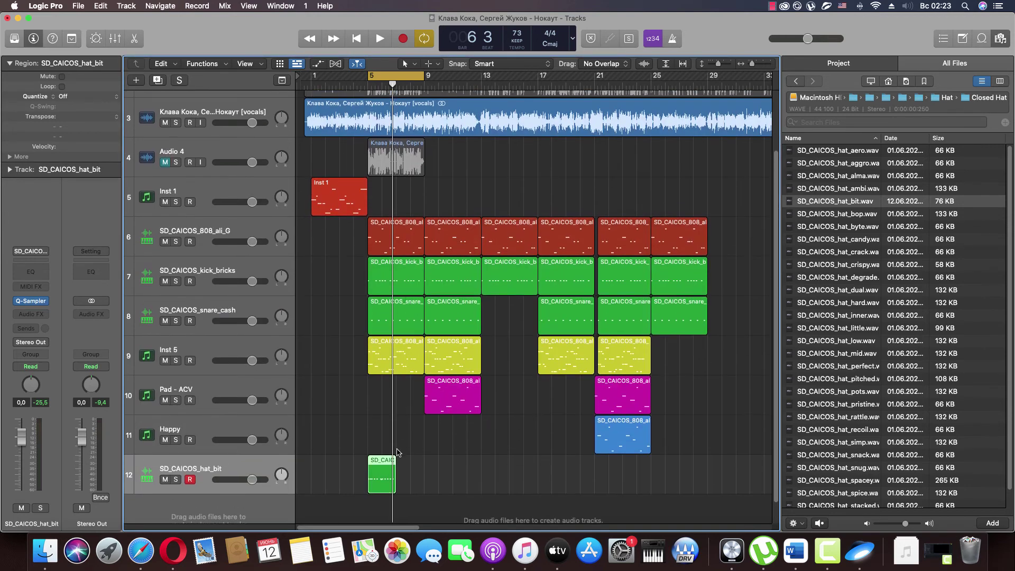
drag(395, 459, 481, 497)
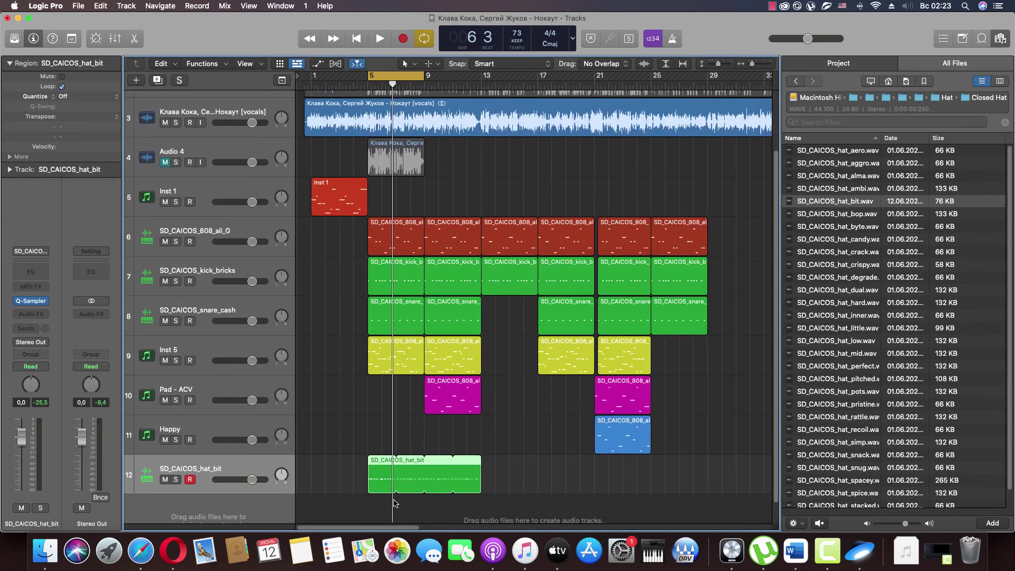
drag(378, 487, 548, 489)
Step: Play the arrangement from bar 5 with cycle mode off, and lower the hat_bit track's volume to -3.7 dB
key(space)
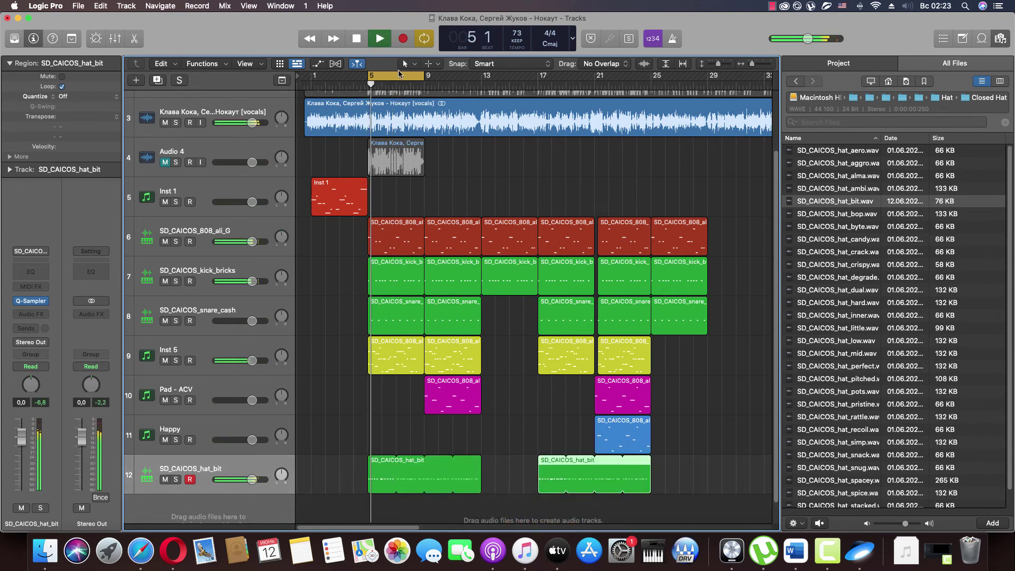
key(c)
scroll(251, 458, down, 1)
drag(250, 458, 244, 457)
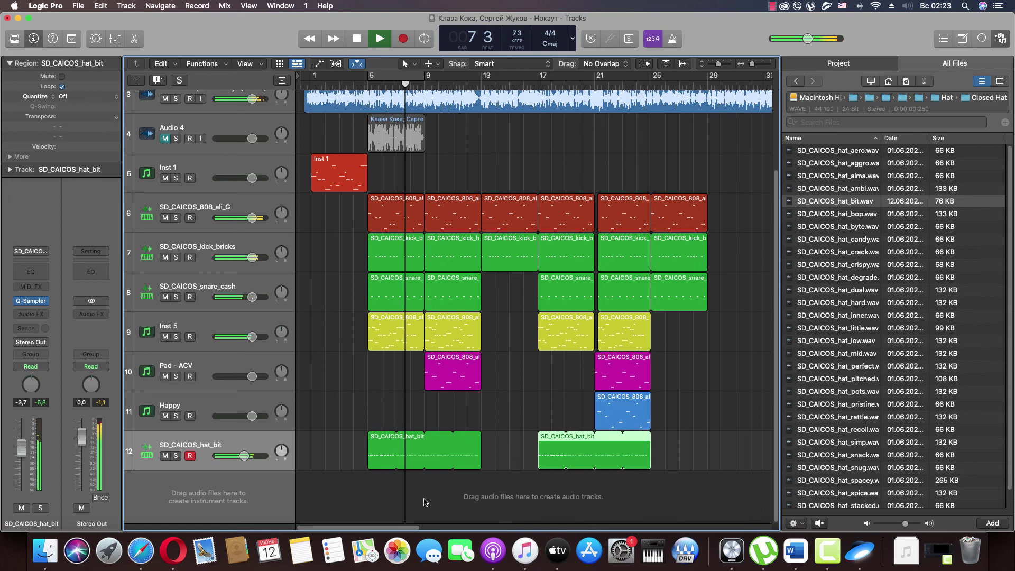
Step: Solo the original full song, play it from bar 5 with cycle mode on, and clear its solo
scroll(370, 370, up, 5)
click(175, 116)
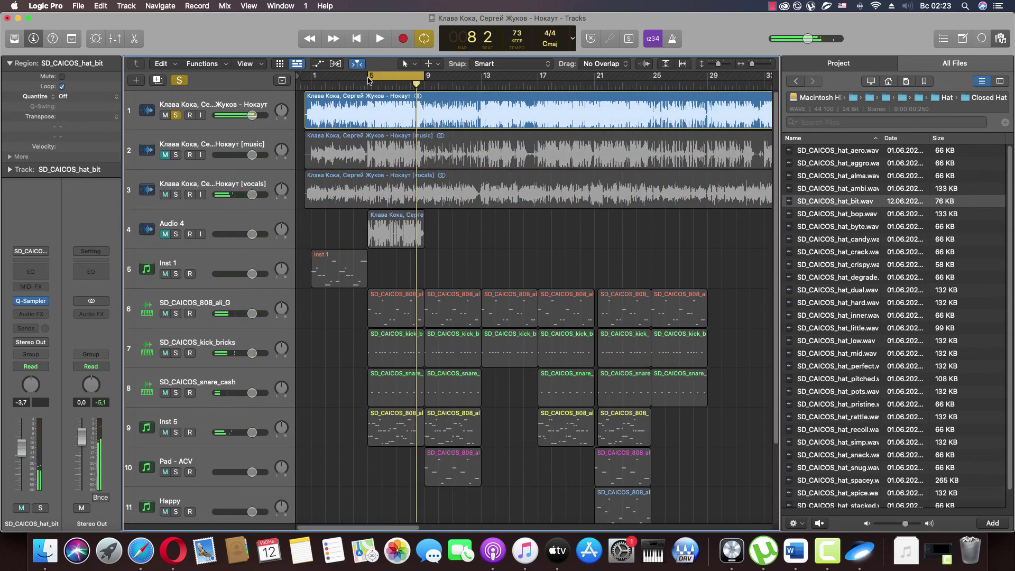
double_click(369, 79)
click(182, 115)
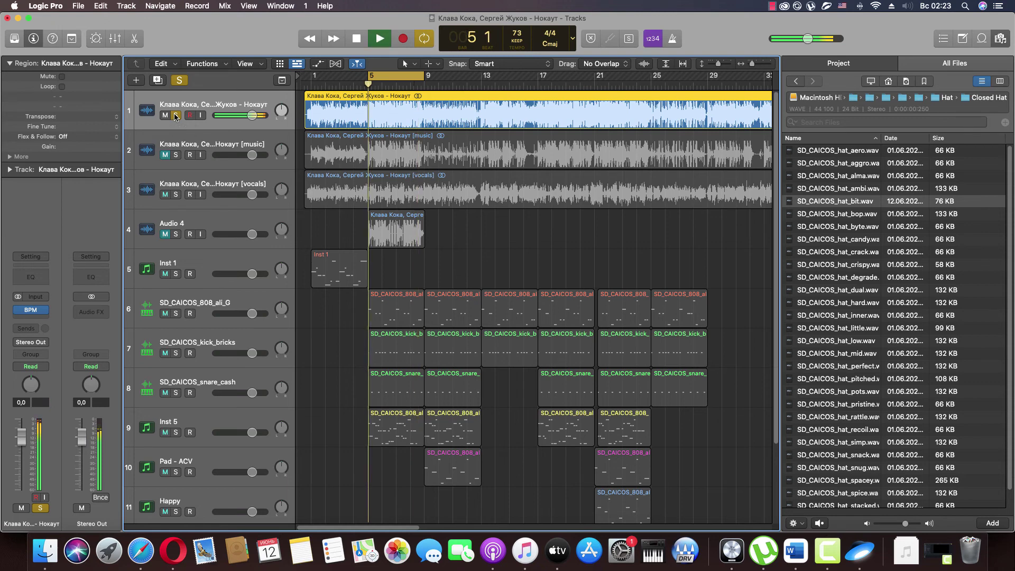
click(176, 116)
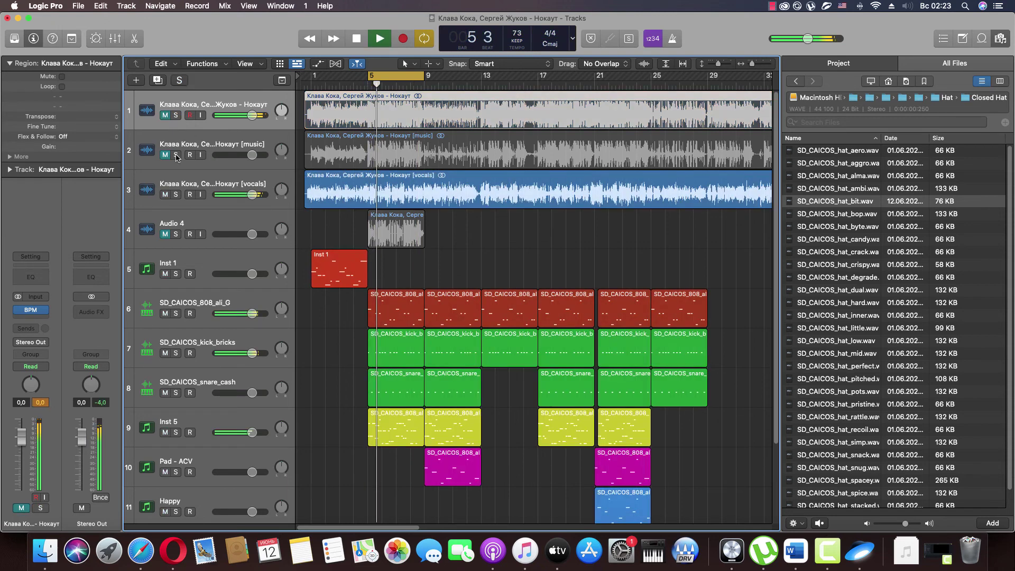
Step: Play the song's [music] stem soloed, and switch the solo back to the full original to hear its hats
click(176, 155)
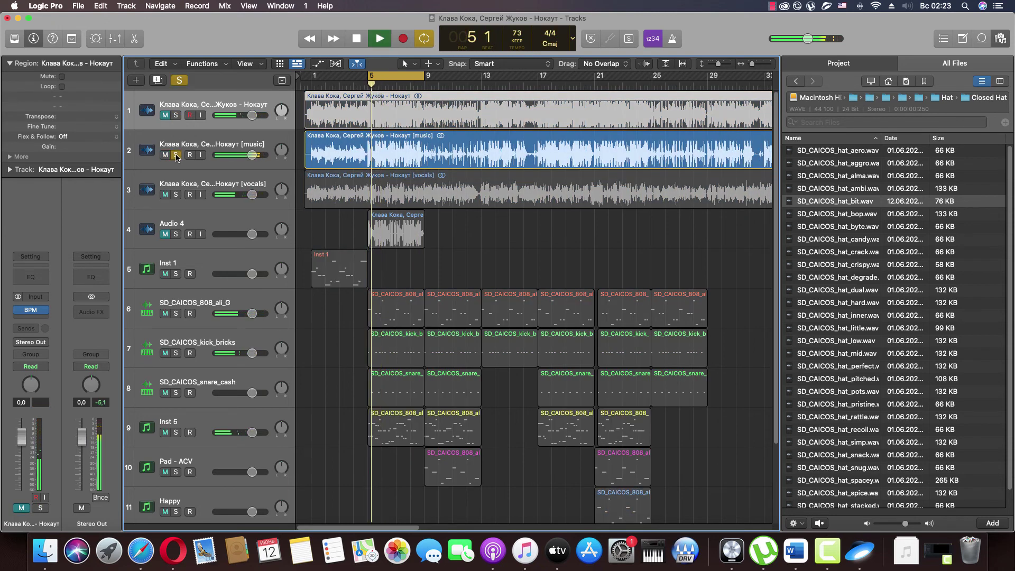
click(176, 155)
click(176, 115)
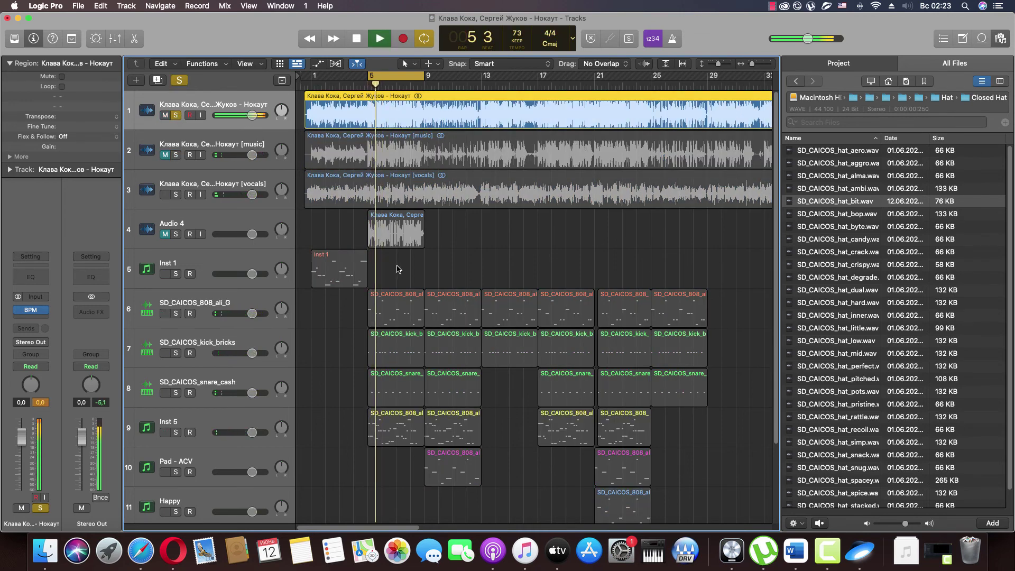
scroll(423, 310, down, 3)
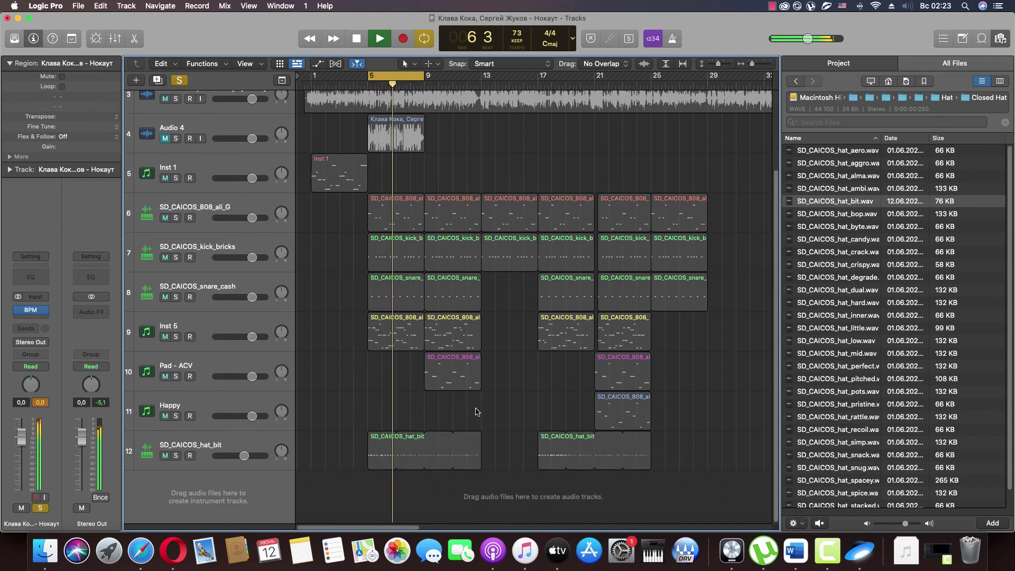
Step: Audition the hat_bop, hat_byte and hat_candy samples, and load SD_CAICOS_hat_candy.wav on a new Quick Sampler track
click(839, 206)
click(840, 215)
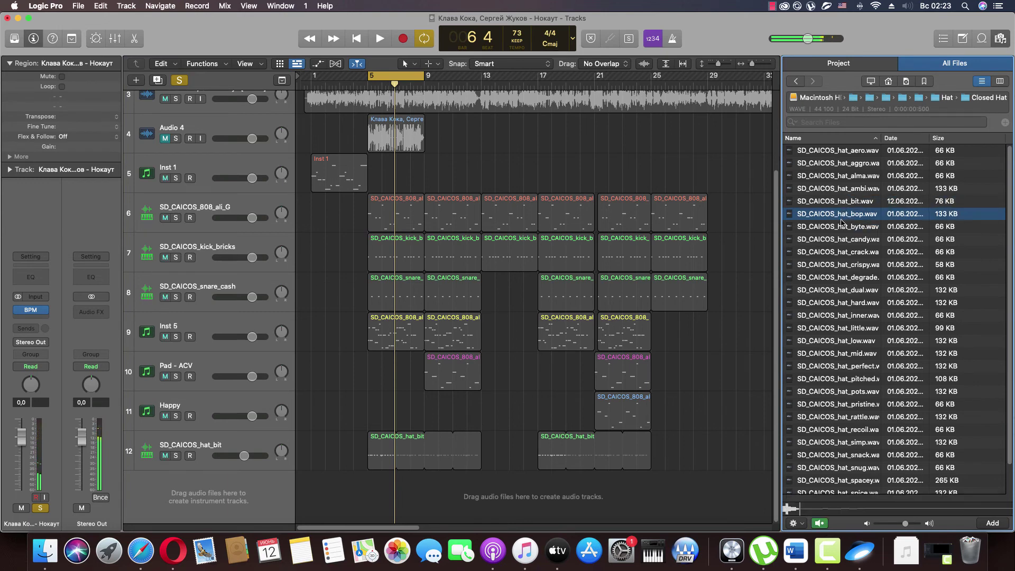
click(841, 227)
click(839, 241)
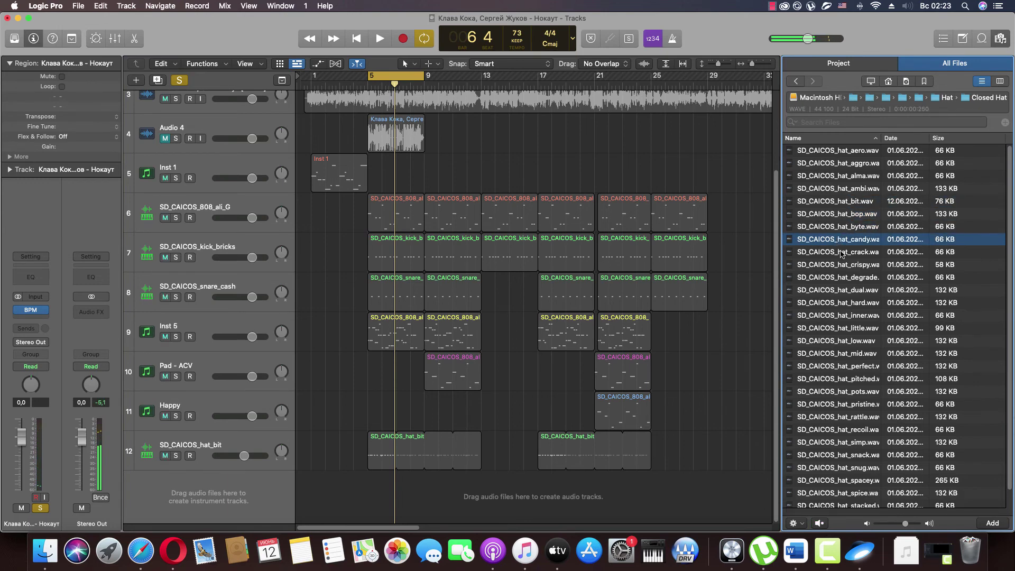
drag(841, 239, 228, 438)
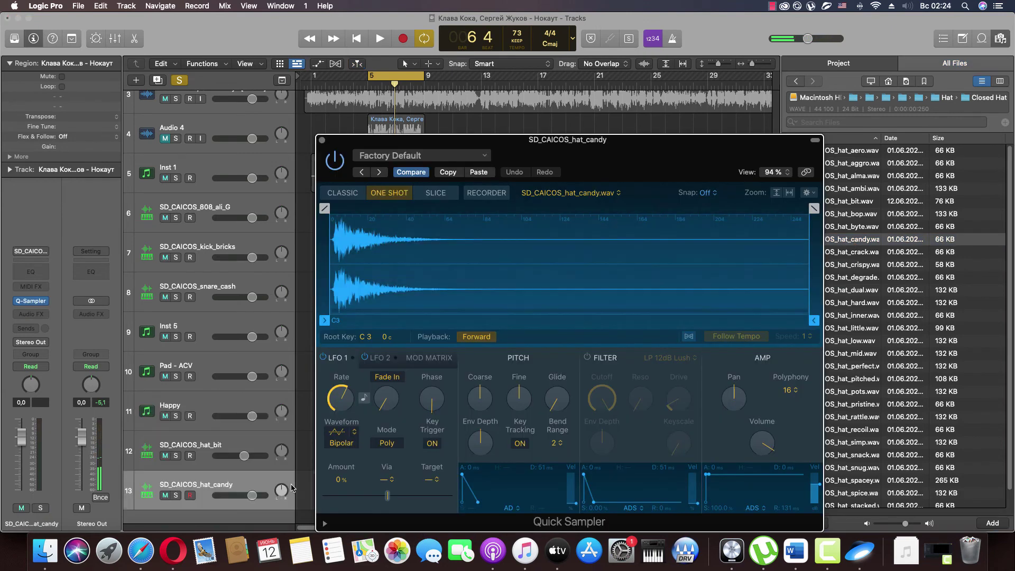
click(322, 141)
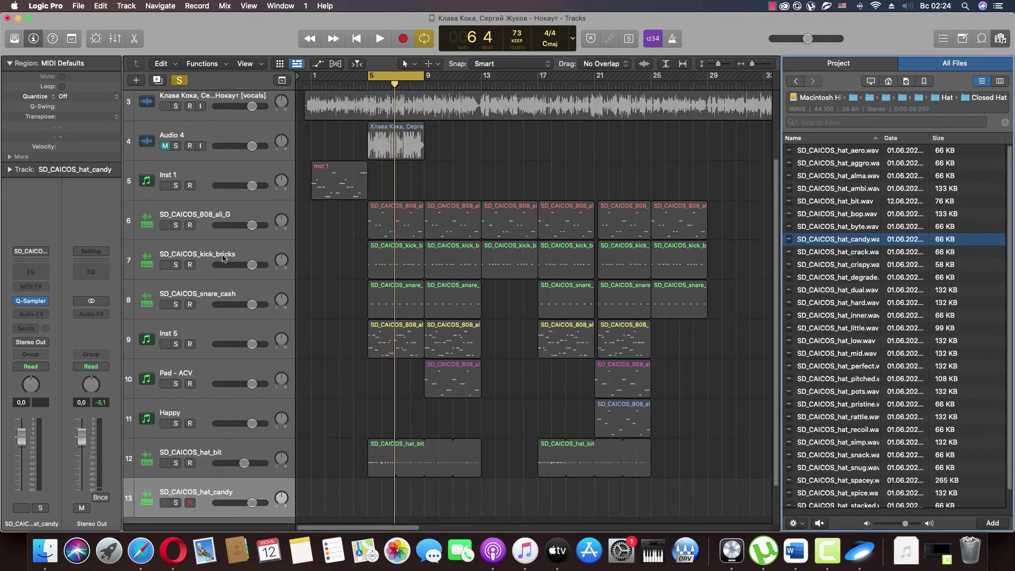
Step: Clear the original song's solo and copy the looped bar 5 hat_bit region onto the hat_candy track
scroll(314, 395, up, 3)
scroll(314, 394, down, 3)
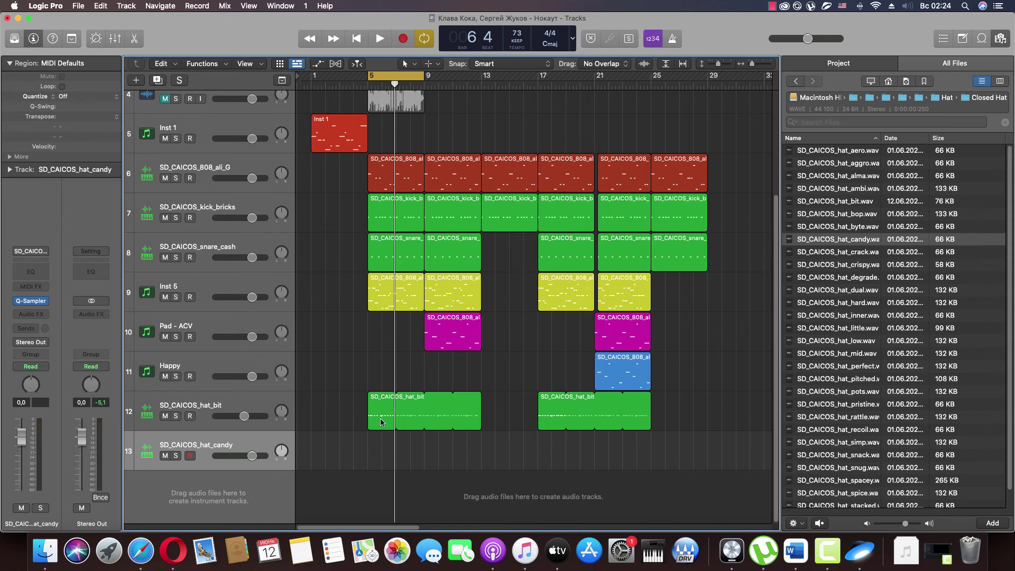
drag(380, 421, 379, 453)
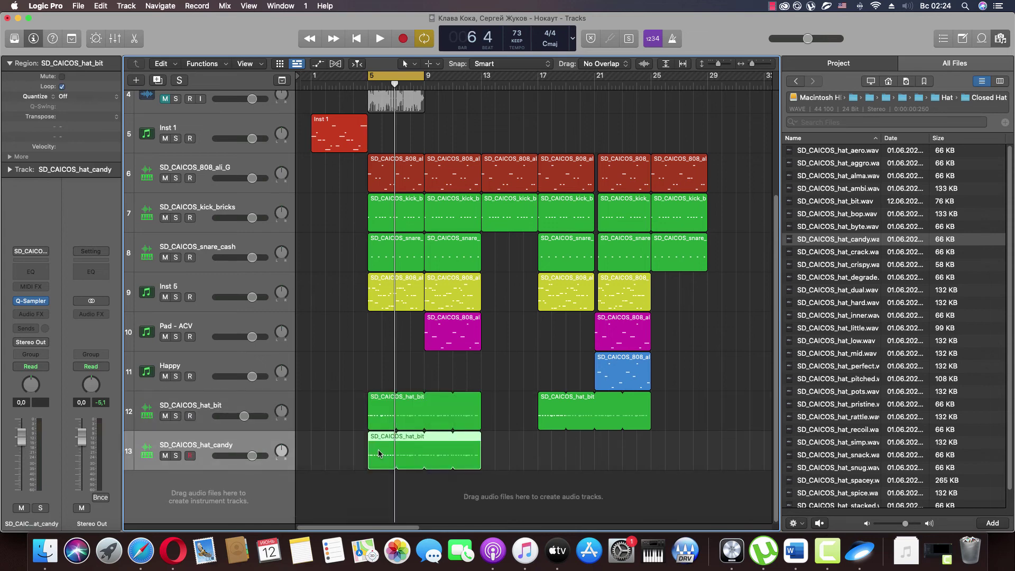
Step: Open the bar 5 hat_bit region in the Piano Roll and play it with its track soloed
double_click(381, 423)
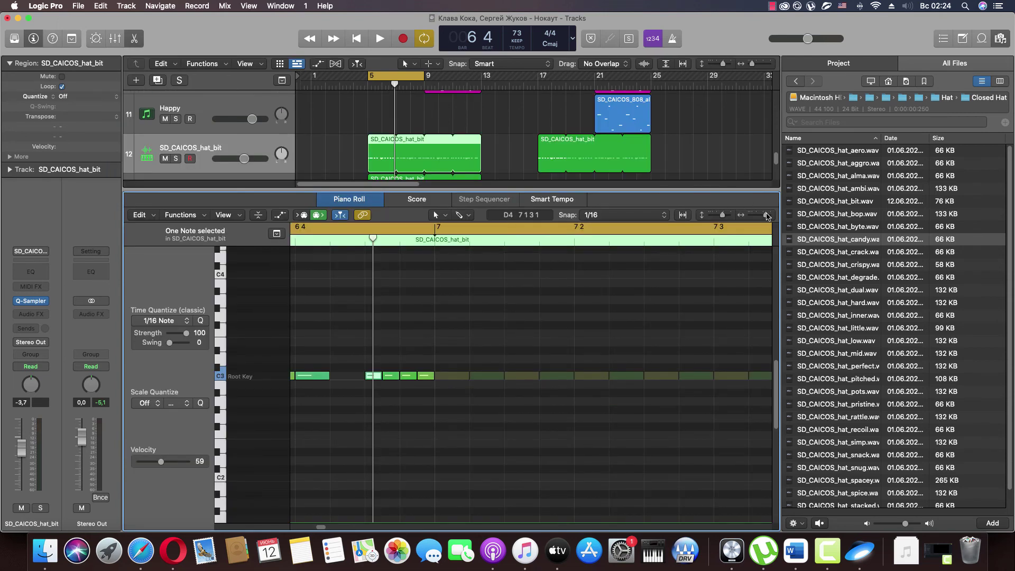
drag(766, 216, 758, 216)
key(space)
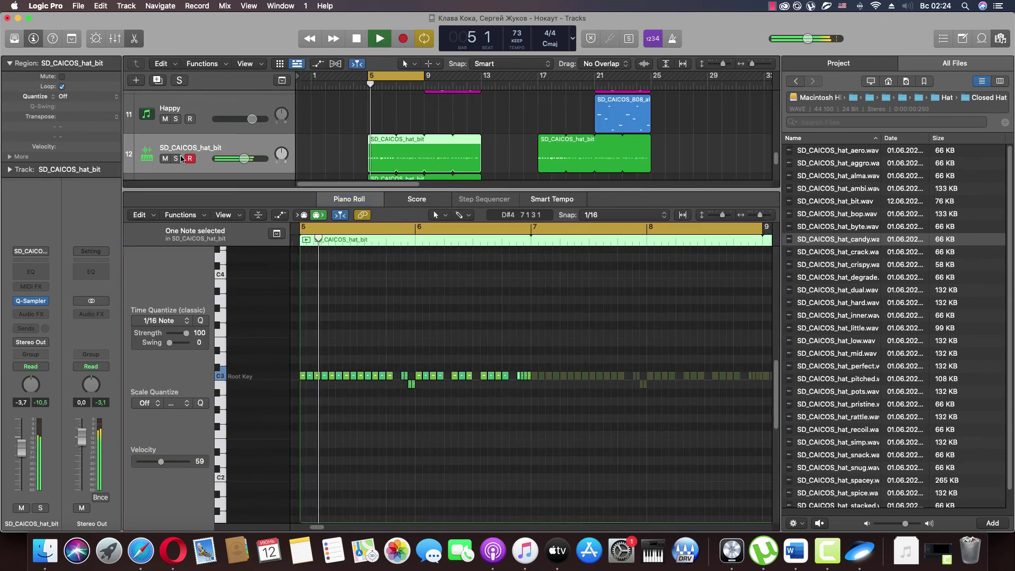
key(s)
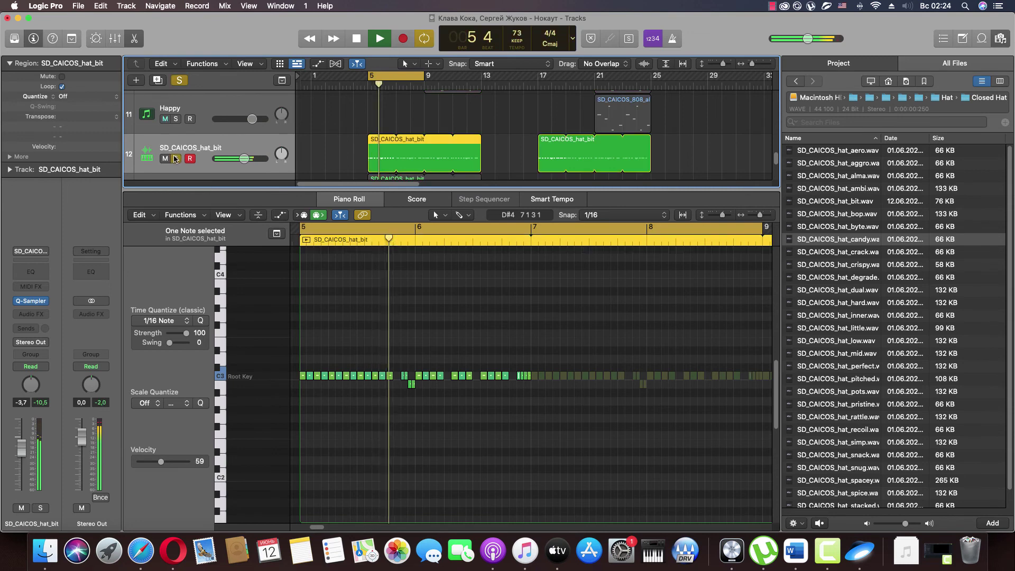
drag(759, 215, 763, 214)
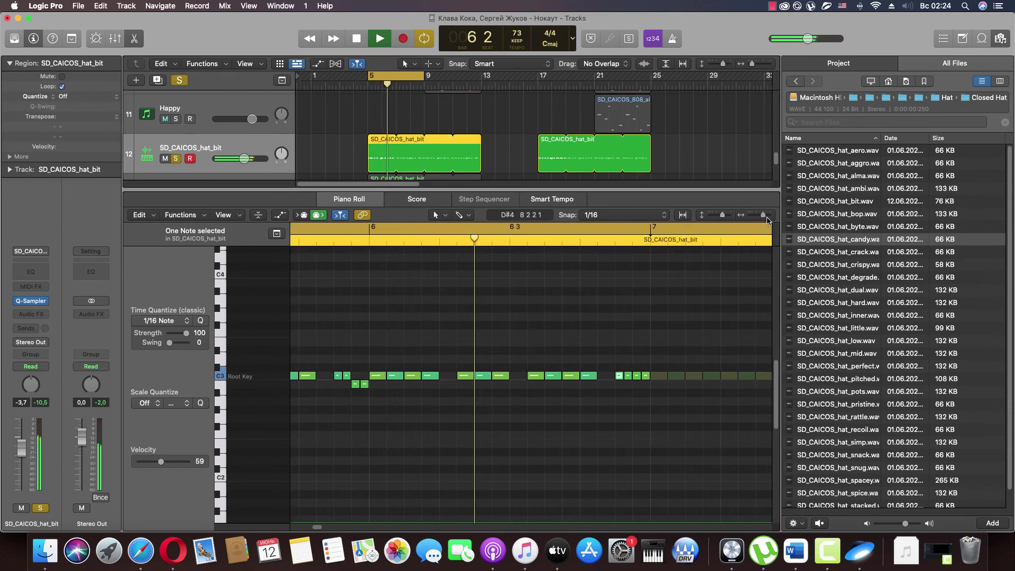
key(space)
Step: Thin bar 5 and the start of bar 6 to eighth notes by deleting the in-between 16ths and bar 5's closing roll
click(321, 376)
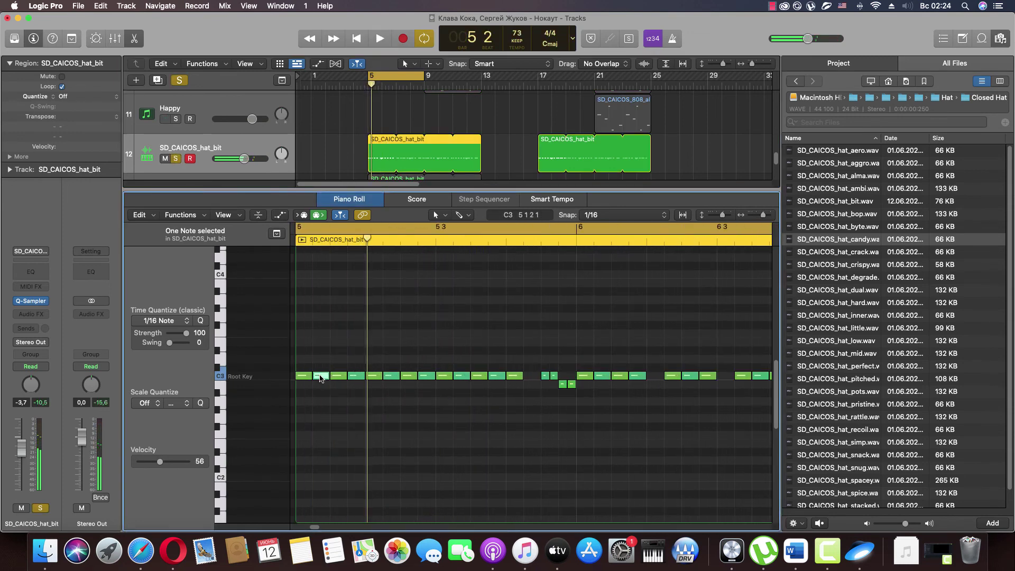
drag(353, 378, 369, 382)
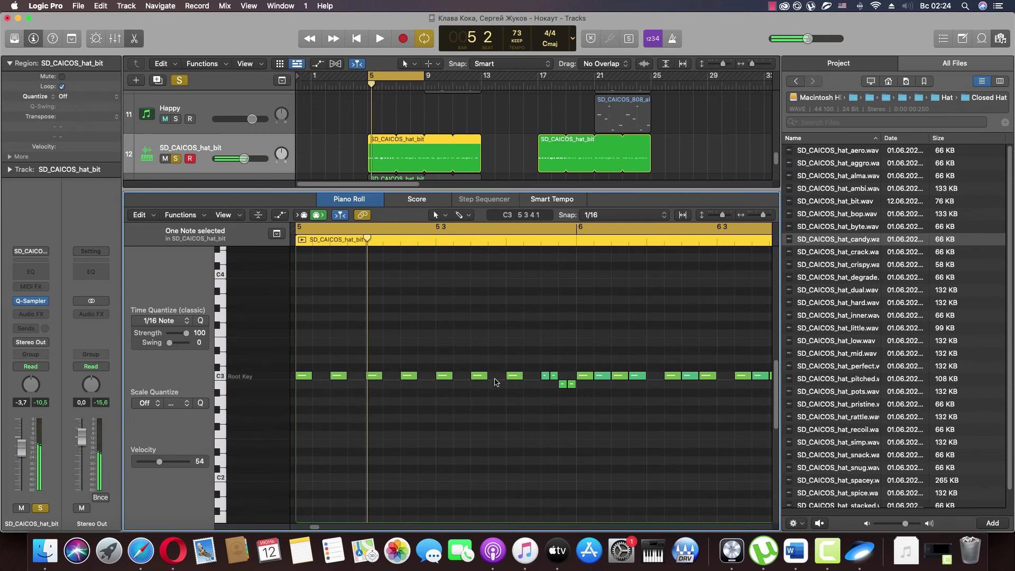
drag(533, 366, 575, 393)
key(Delete)
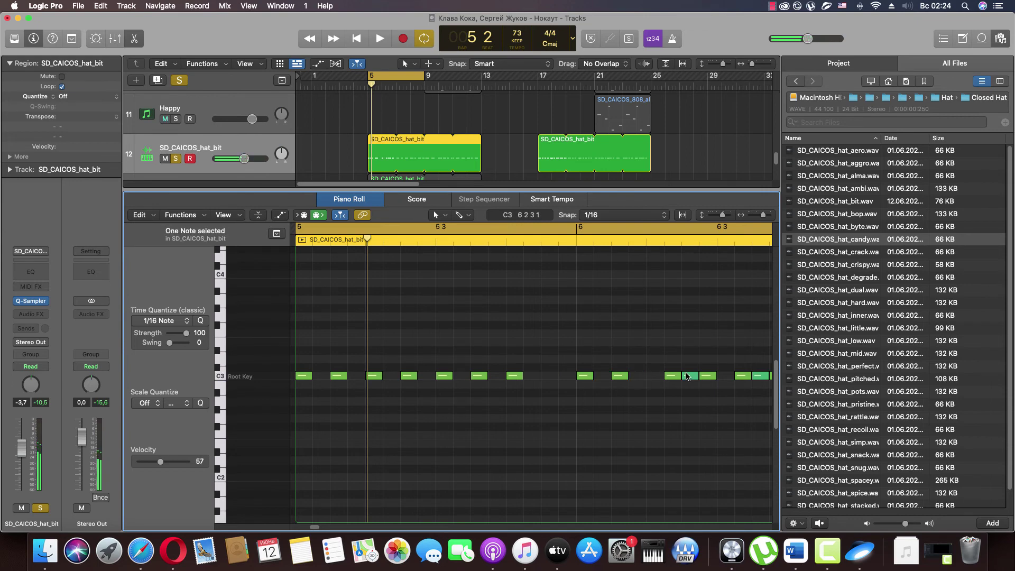
Step: Rearrange the rest of bar 6 into even eighth notes up to 6 4 1, delete its closing four-note roll, and close the editor
drag(672, 379, 695, 382)
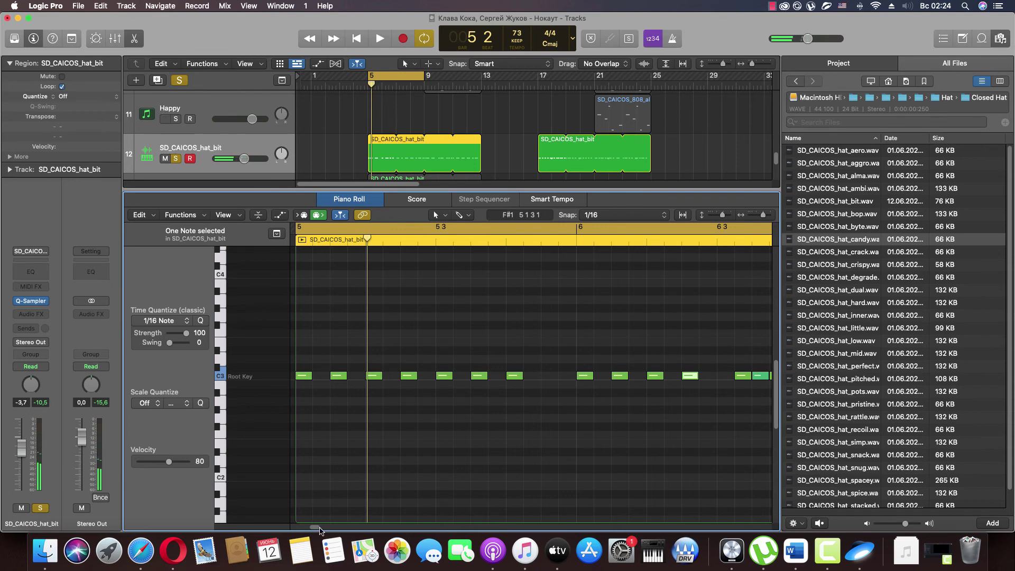
scroll(319, 530, right, 5)
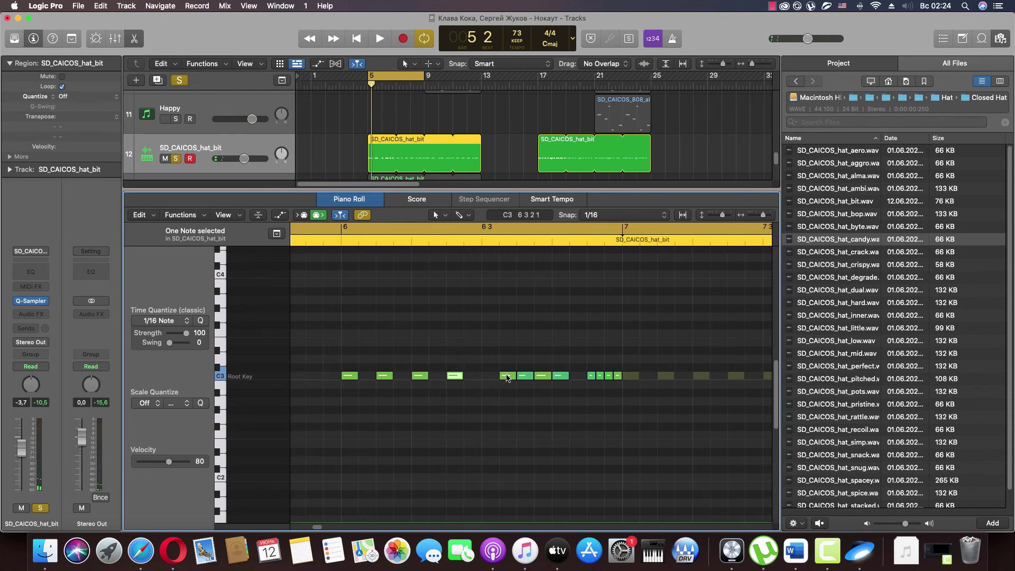
mouse_move(506, 377)
mouse_down()
mouse_move(490, 378)
mouse_move(562, 378)
mouse_move(621, 396)
mouse_up()
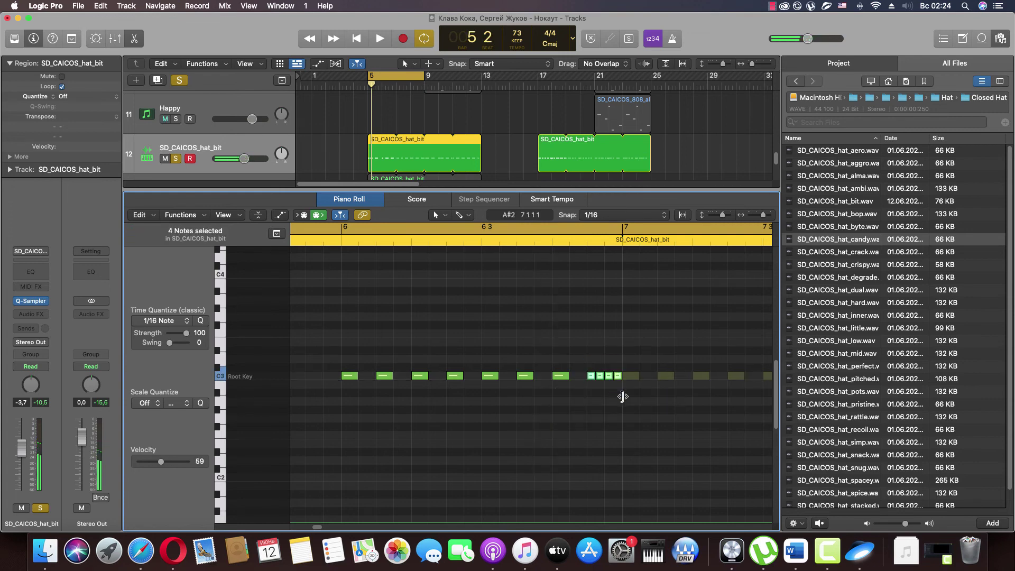
click(137, 44)
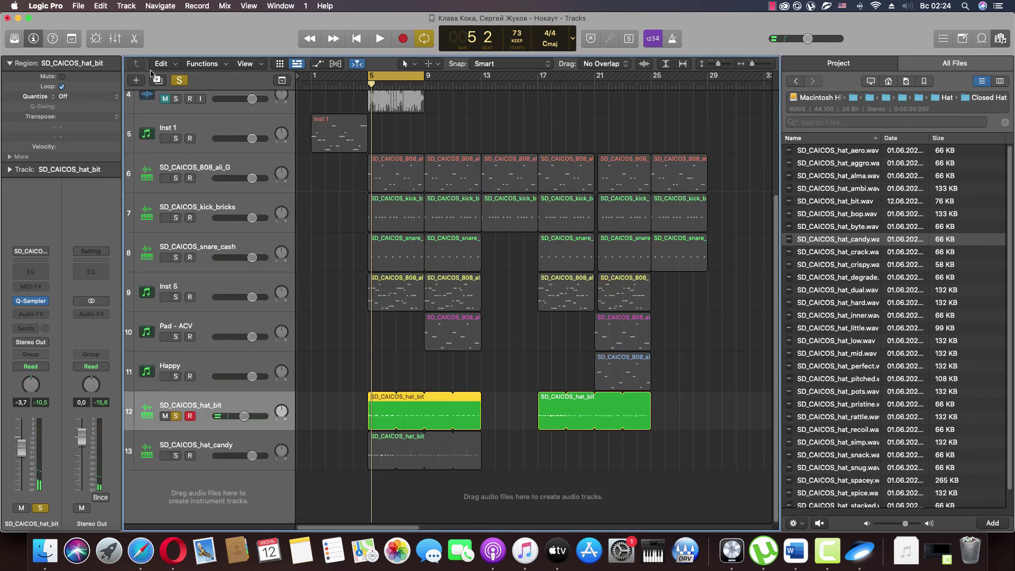
Step: Replace the hat_candy region at bar 5 with a copy of the thinned hat_bit region, and clear hat_bit's solo
click(384, 462)
key(Delete)
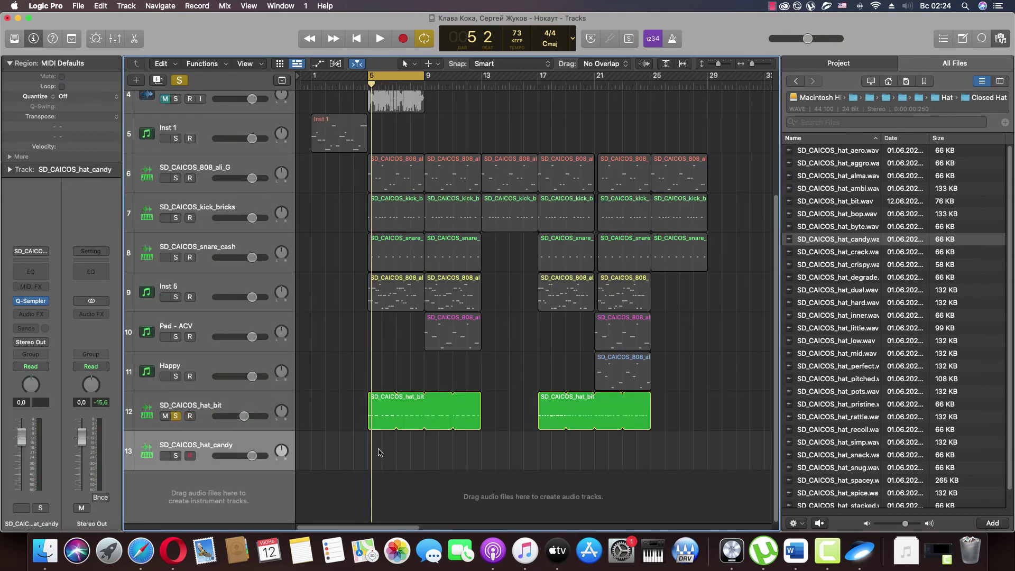
alt+drag(381, 428, 378, 454)
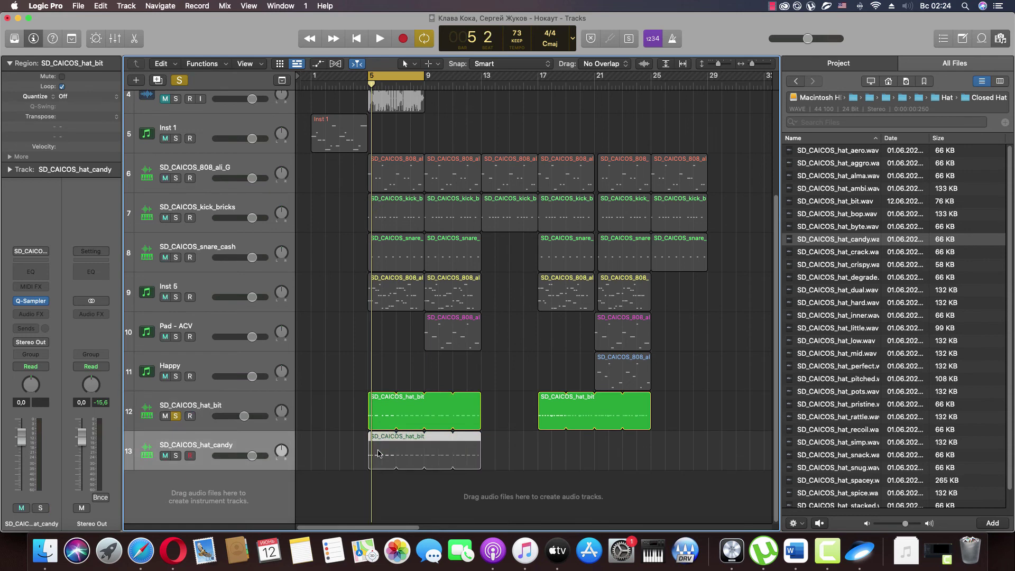
click(182, 416)
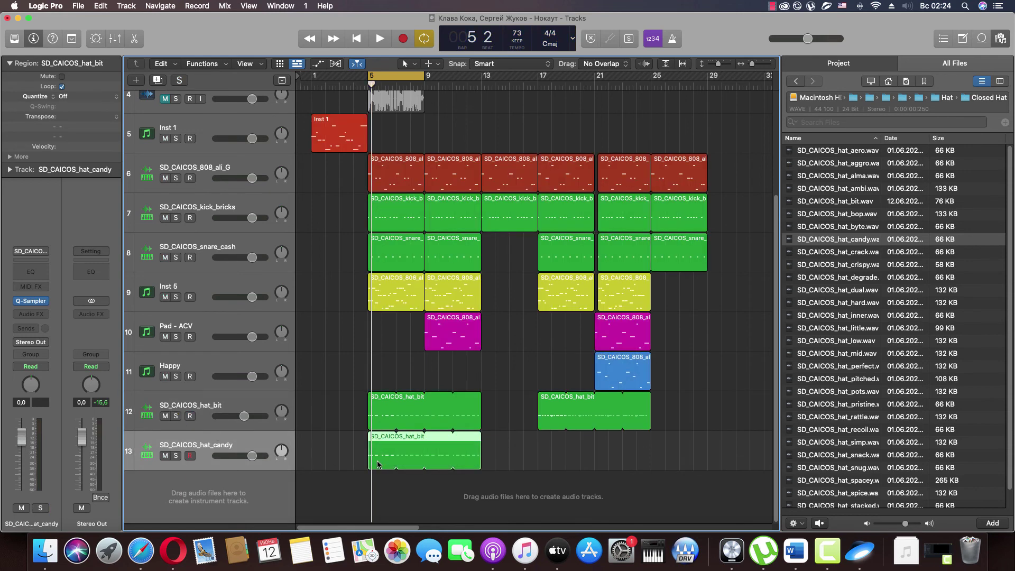
Step: Open the bar 5 hat_candy region in the Piano Roll, shift all its notes one sixteenth later, and play the result
double_click(378, 464)
drag(763, 215, 763, 215)
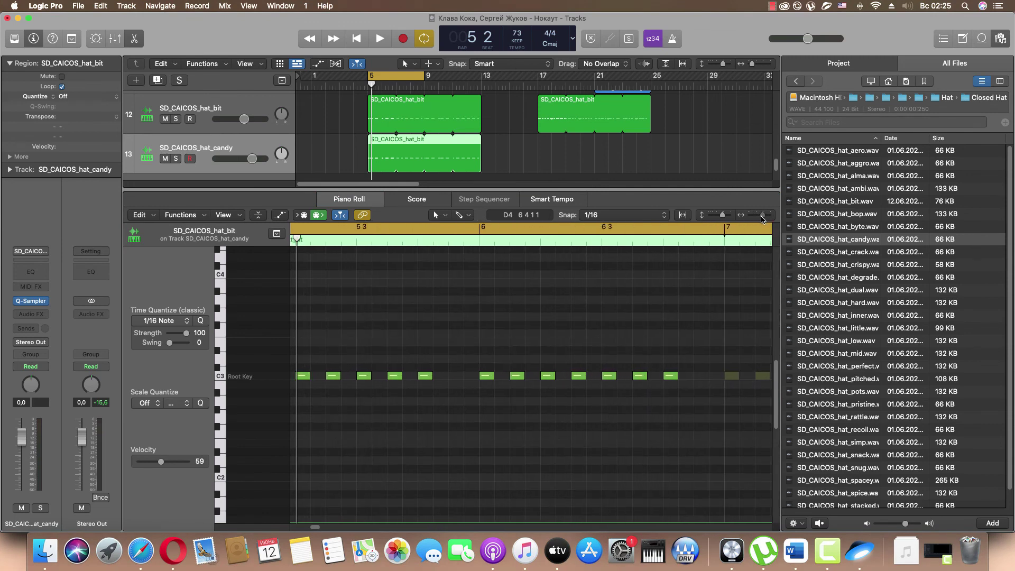
key(space)
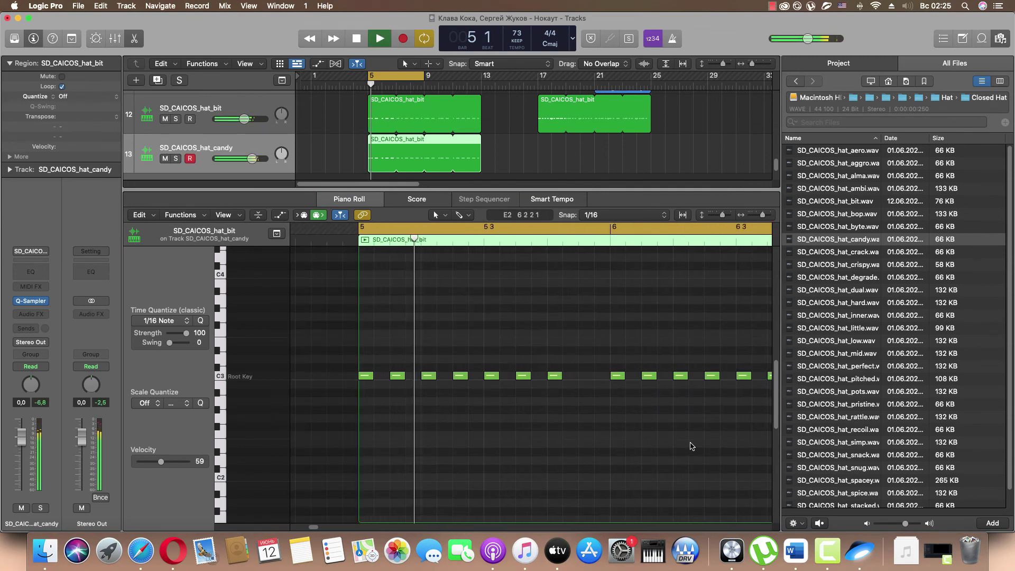
click(701, 435)
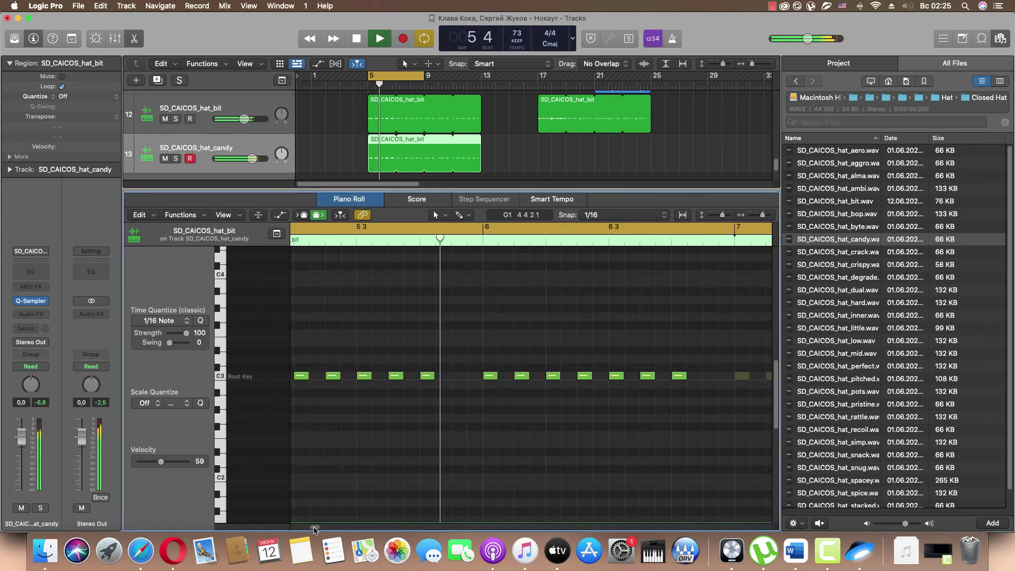
key(space)
drag(710, 410, 349, 377)
key(space)
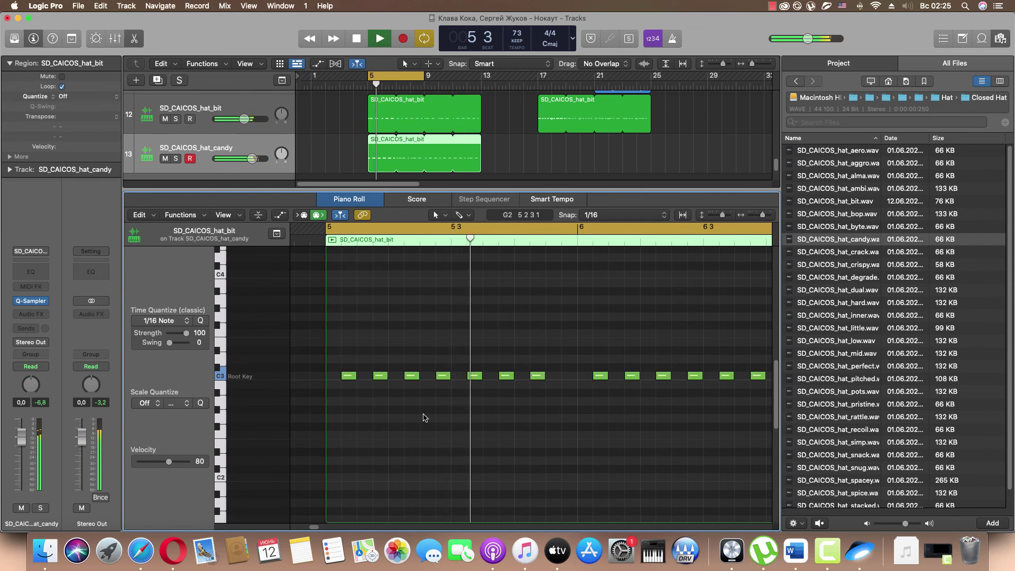
click(437, 420)
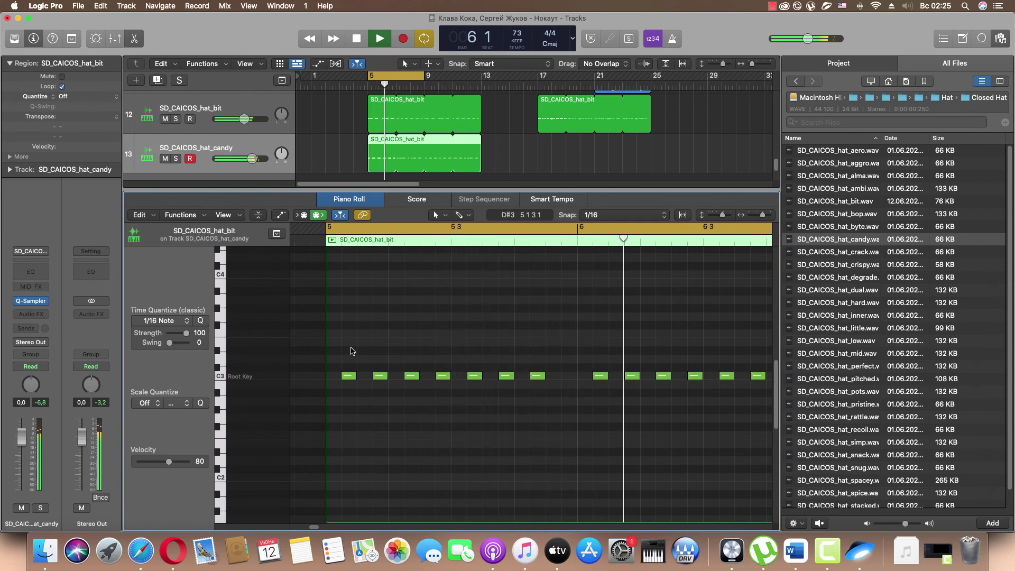
key(space)
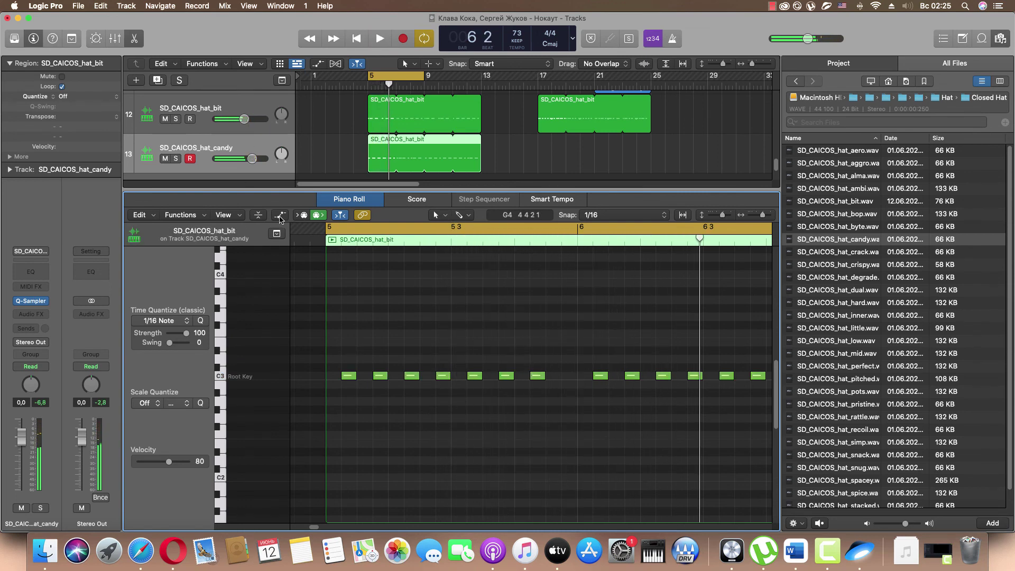
Step: Compare the bar 5 hat_bit and hat_candy patterns, and set all 14 hat_candy notes to velocity 50
click(378, 154)
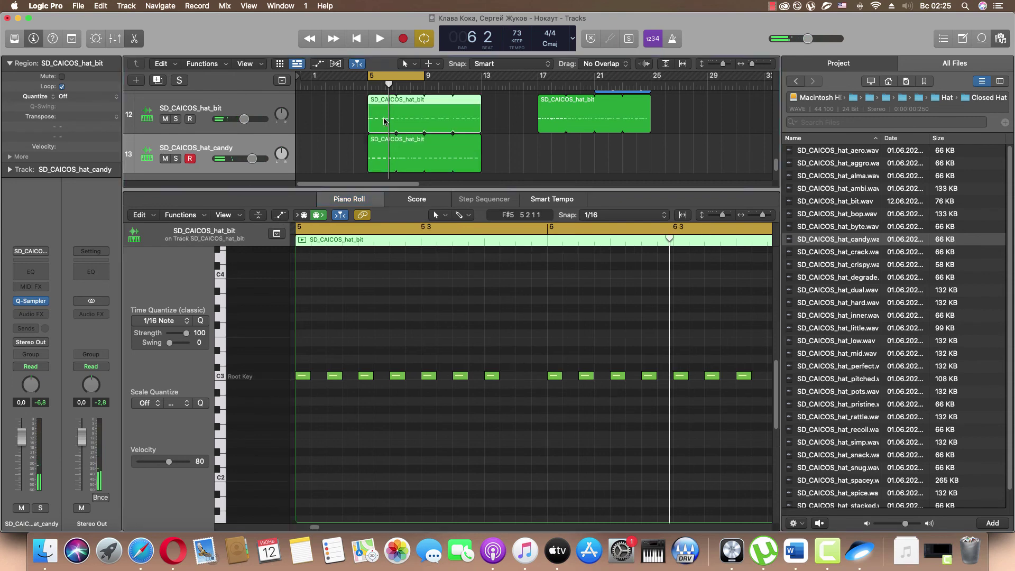
click(379, 154)
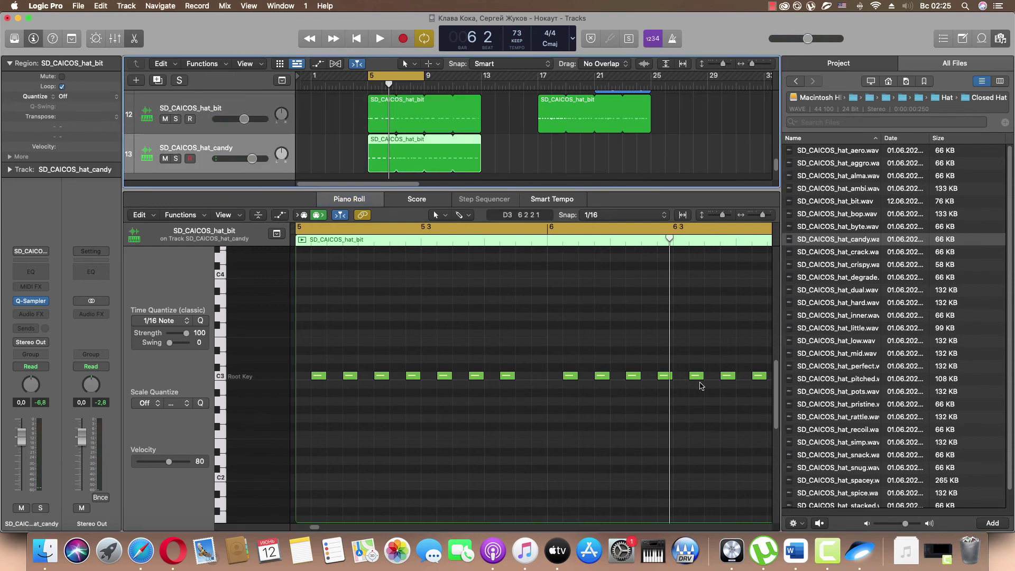
drag(763, 215, 758, 216)
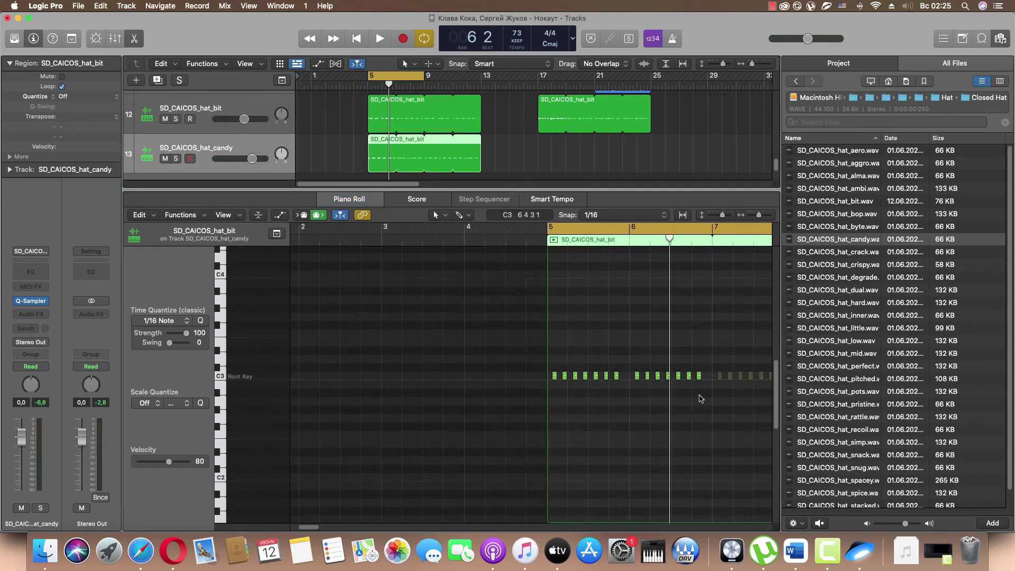
drag(550, 359, 708, 382)
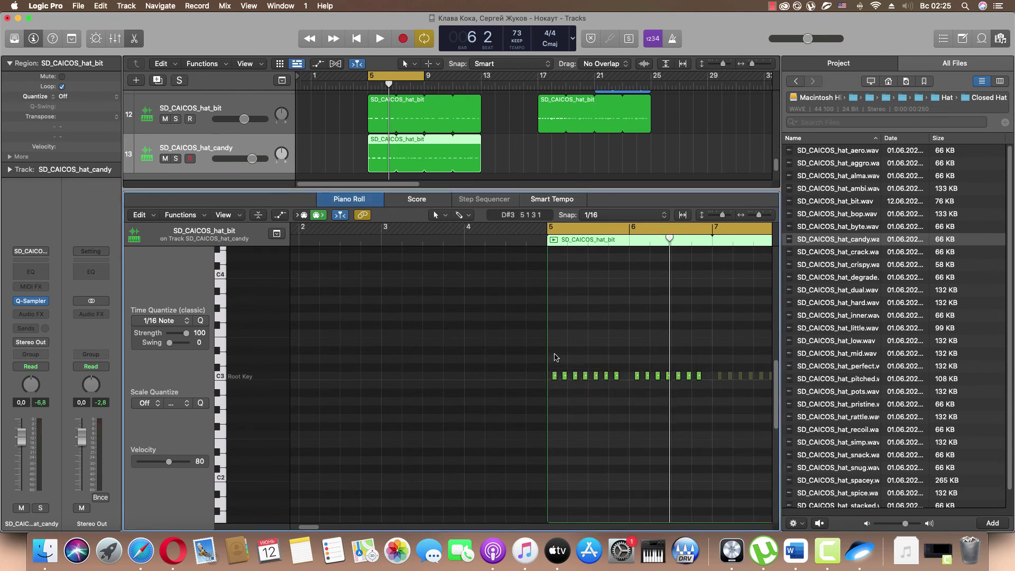
drag(598, 399, 701, 411)
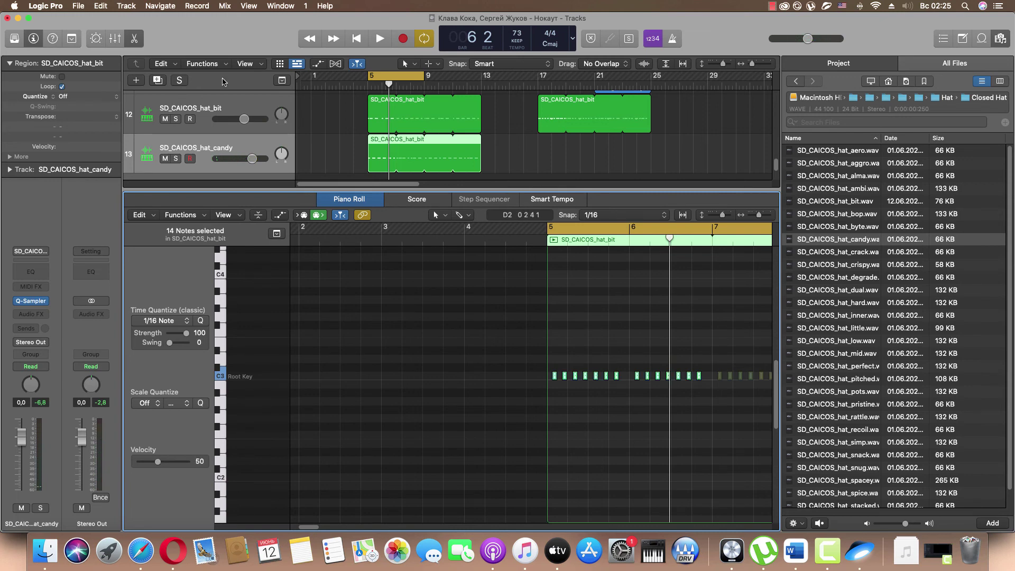
Step: Close the Piano Roll and lower the hat_candy track's volume to -3.3 dB while playing the arrangement from bar 5
click(134, 38)
click(380, 38)
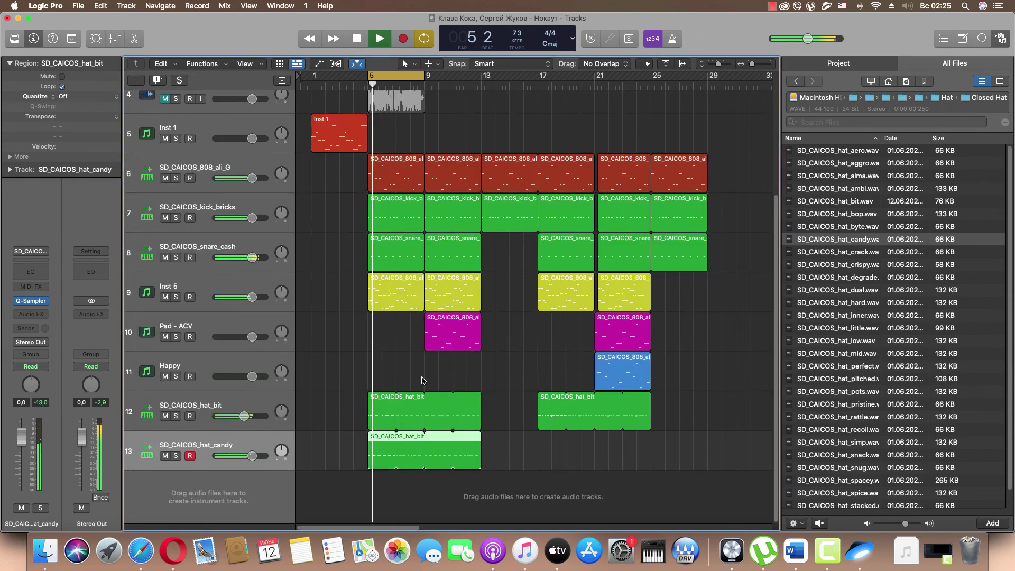
drag(252, 455, 245, 456)
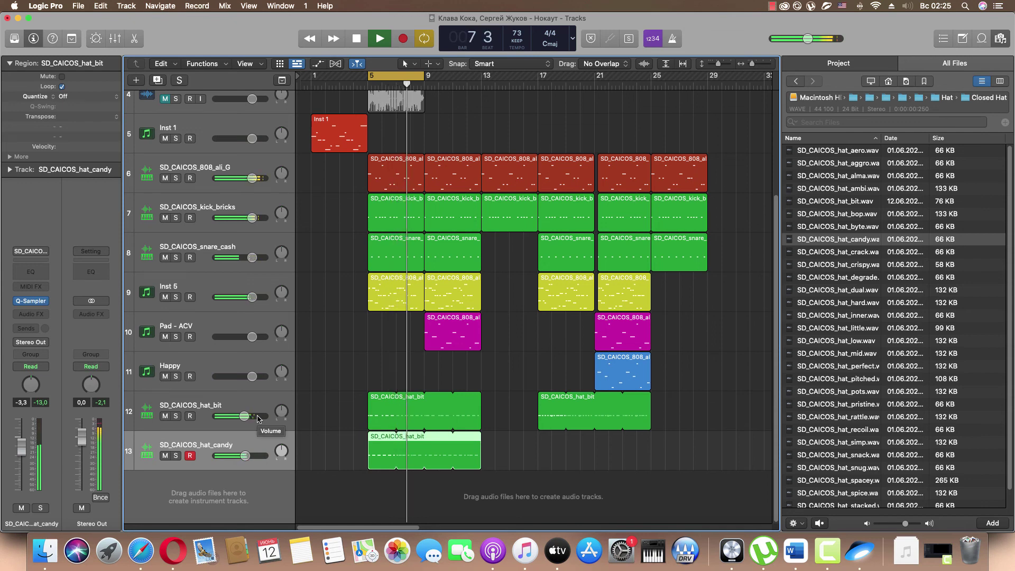
key(space)
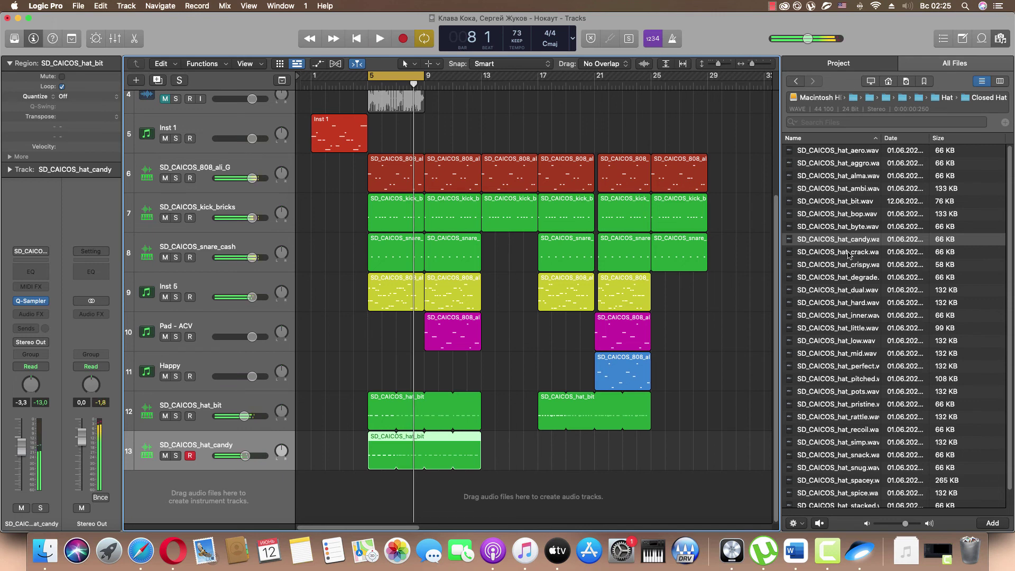
Step: Audition the closed hat samples from hat_crack through hat_little in the file browser
click(847, 252)
click(848, 265)
click(849, 277)
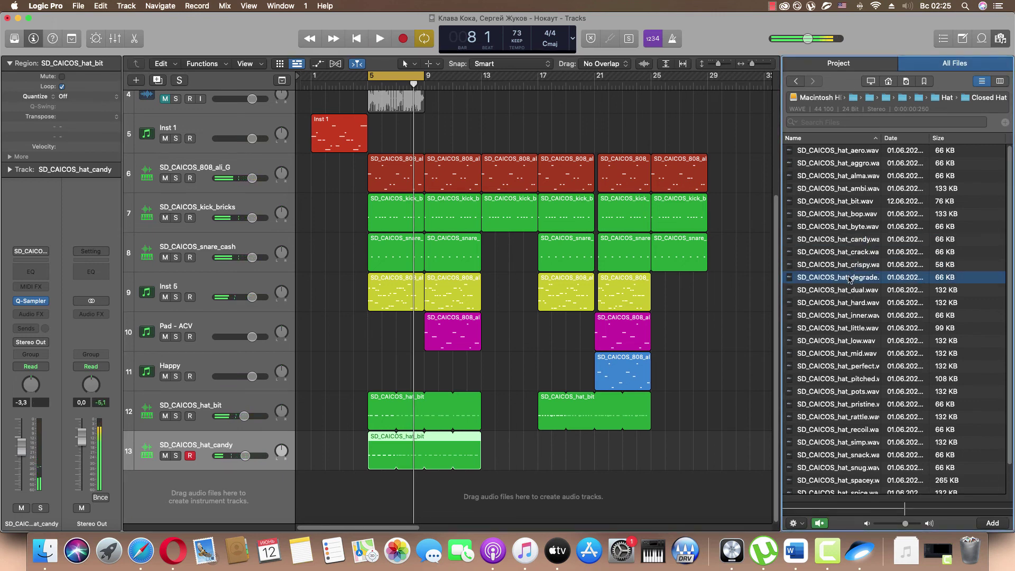
click(848, 290)
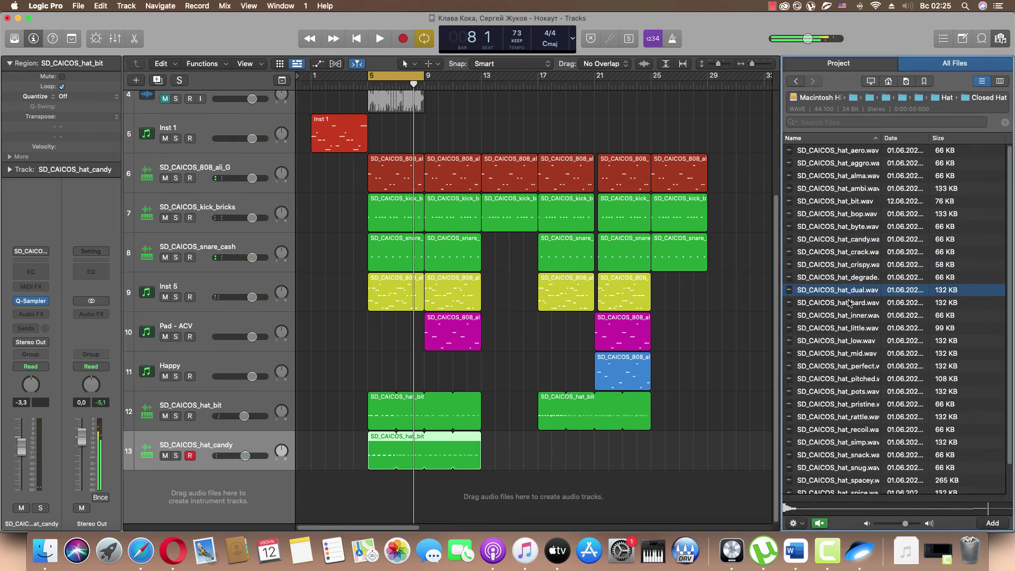
click(850, 302)
click(852, 314)
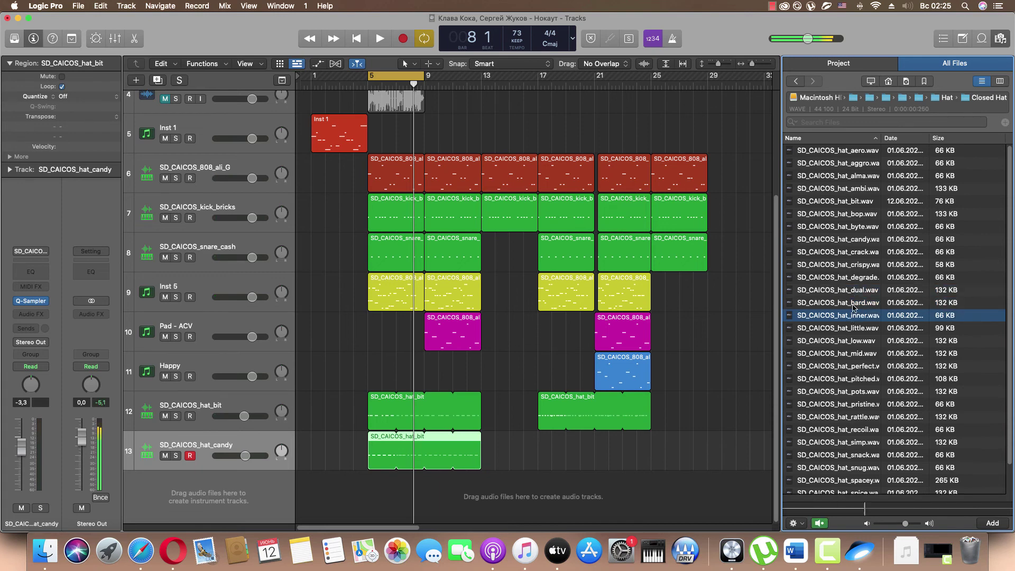
click(852, 306)
click(855, 316)
click(856, 327)
click(861, 318)
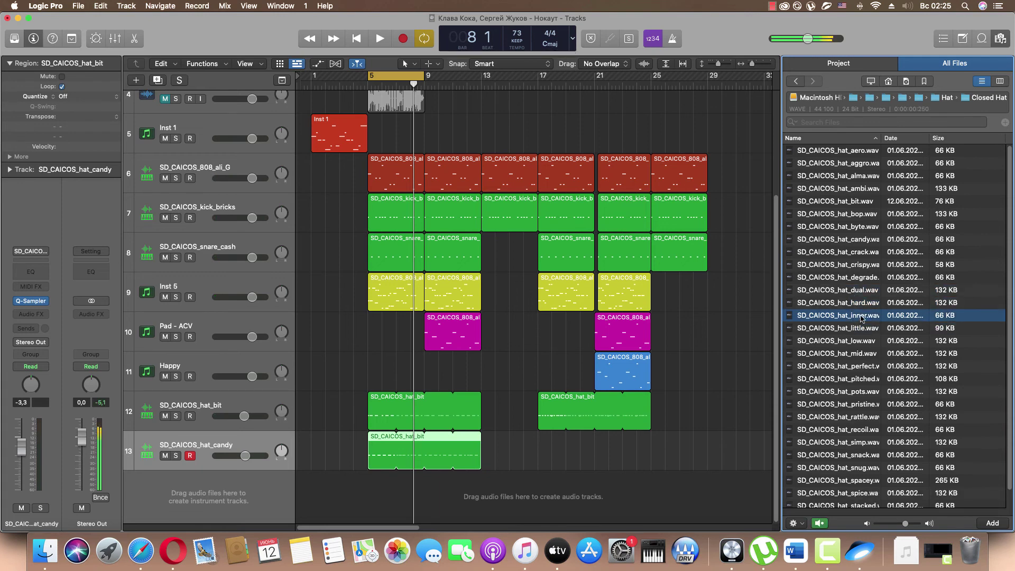
Step: Add SD_CAICOS_hat_inner.wav as a new Quick Sampler track below hat_candy, and close the sampler window
drag(861, 317, 232, 491)
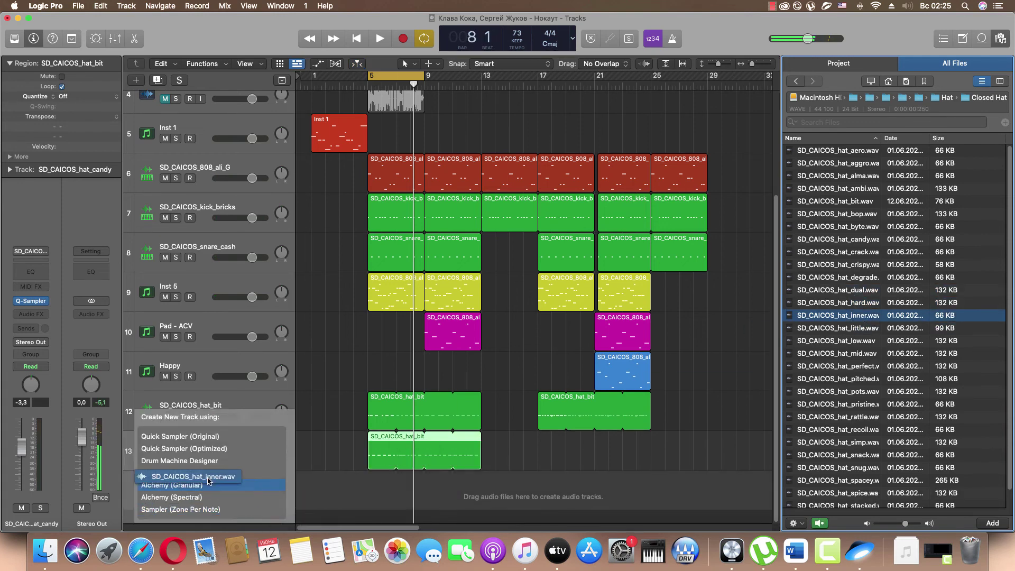
click(237, 442)
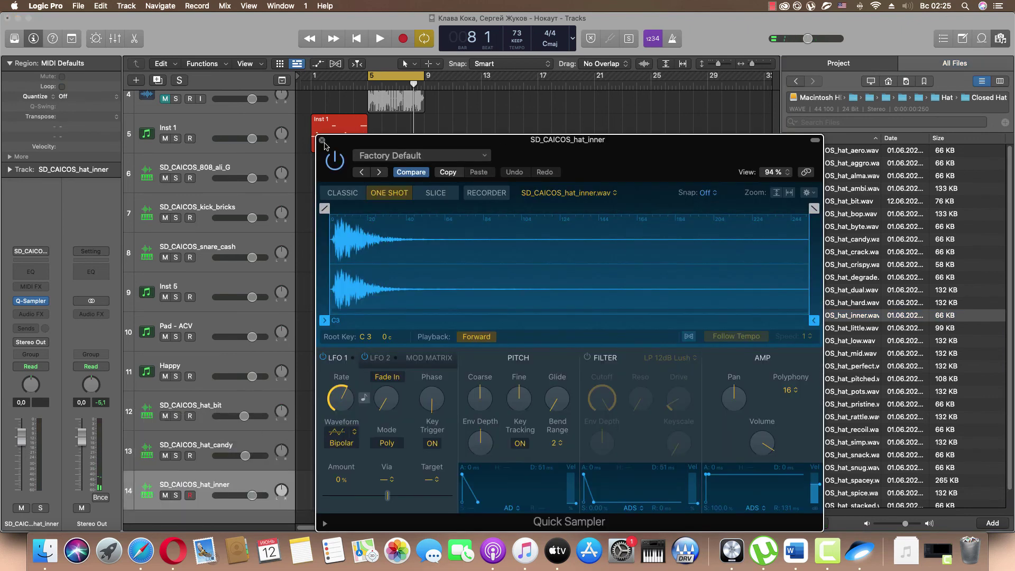
key(super+w)
Step: Review the bar 5 hat_bit pattern in the Piano Roll during playback, and close the editor
double_click(392, 417)
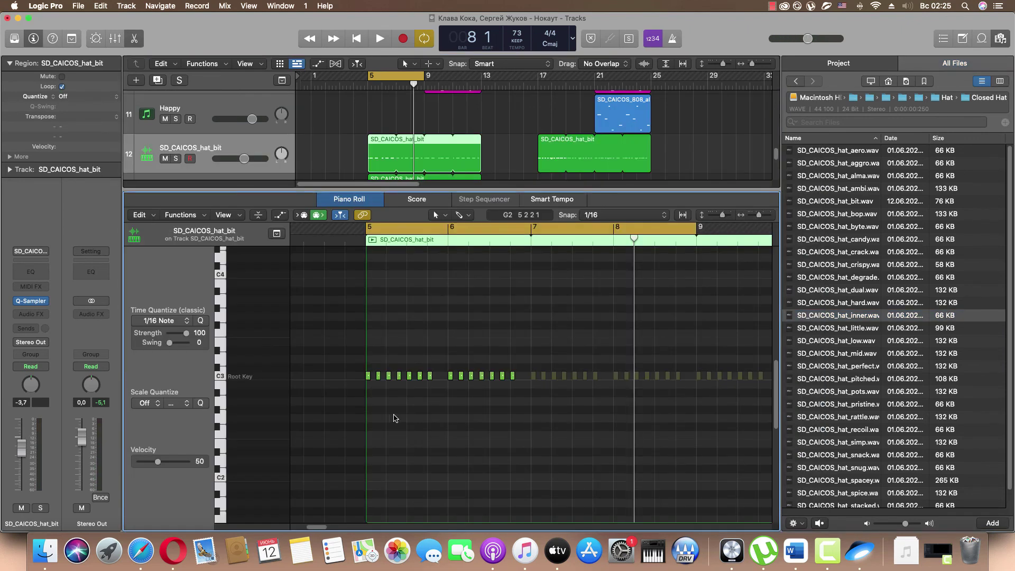
key(space)
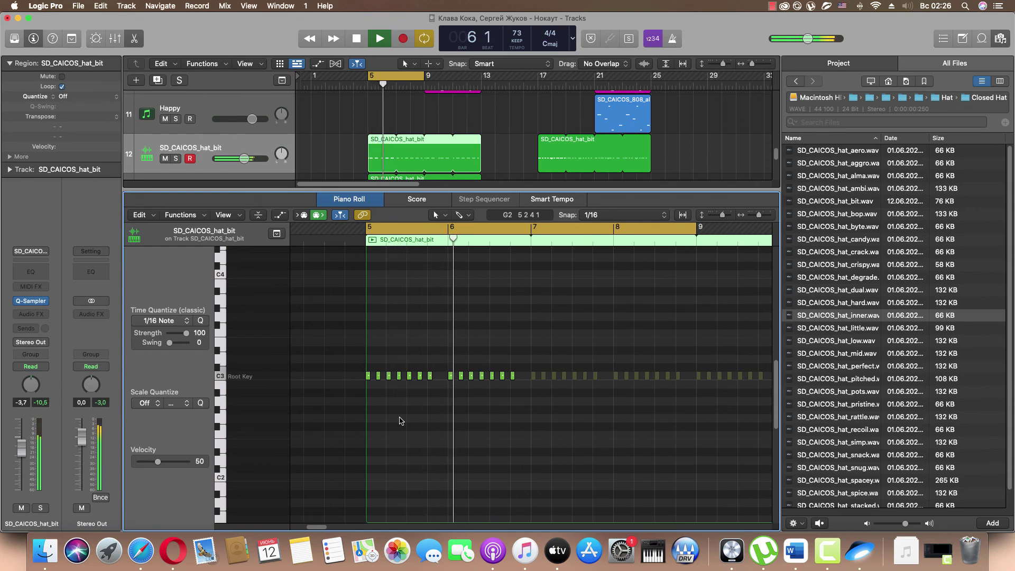
click(423, 179)
key(space)
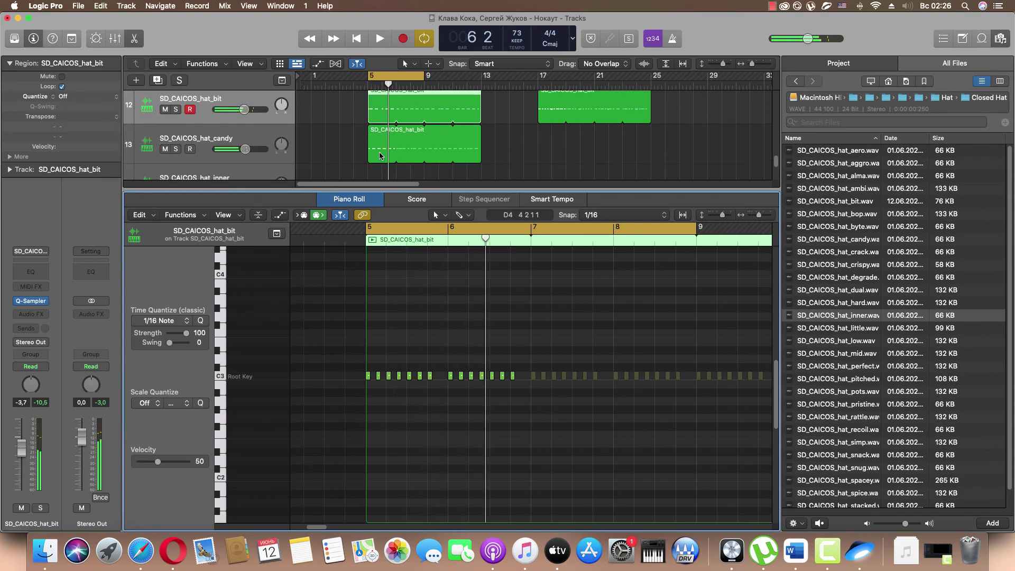
key(p)
Step: Play the arrangement from bar 5 with the vocals, briefly soloing the vocals track to compare
scroll(204, 157, up, 5)
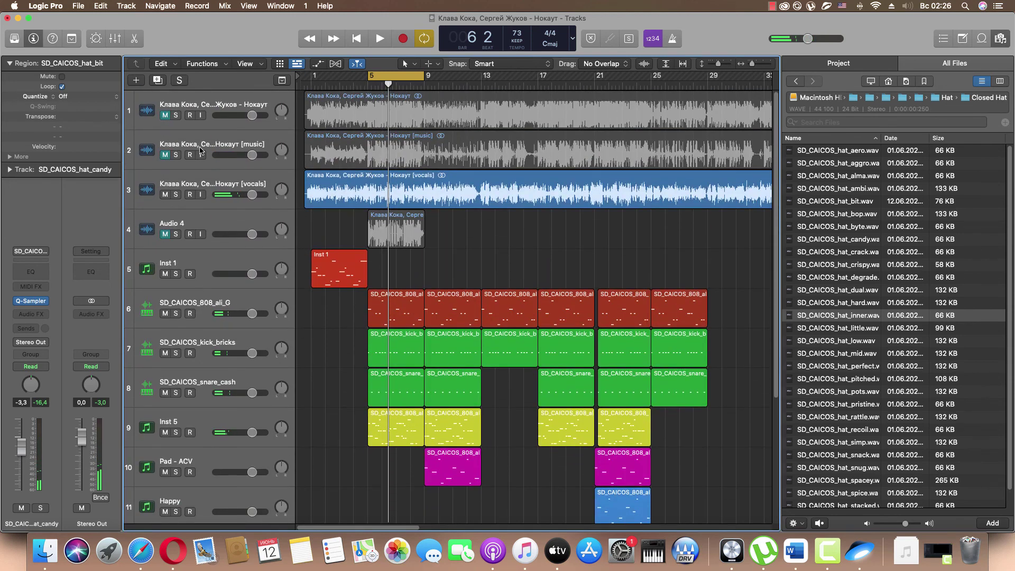
key(space)
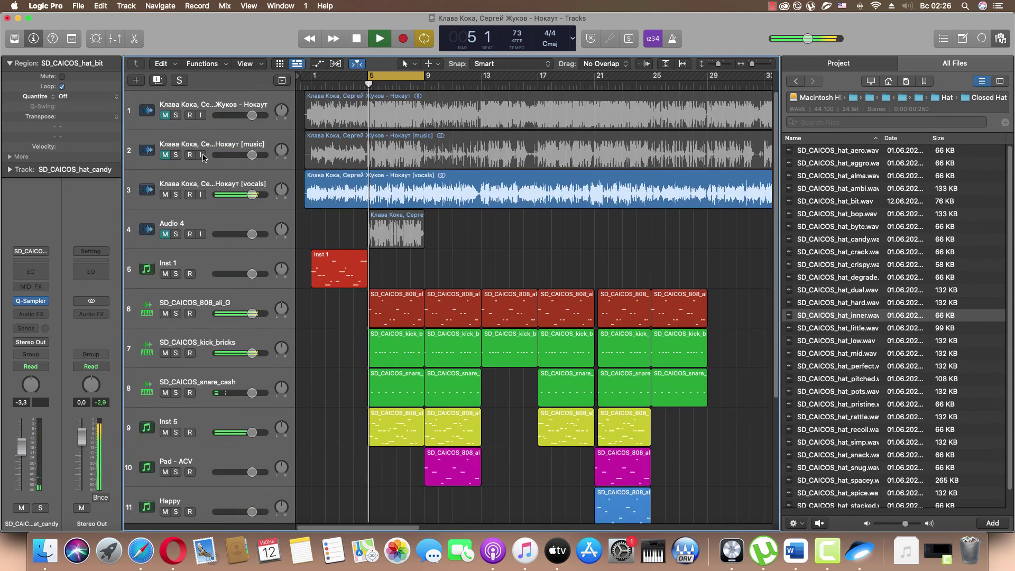
click(175, 194)
click(176, 194)
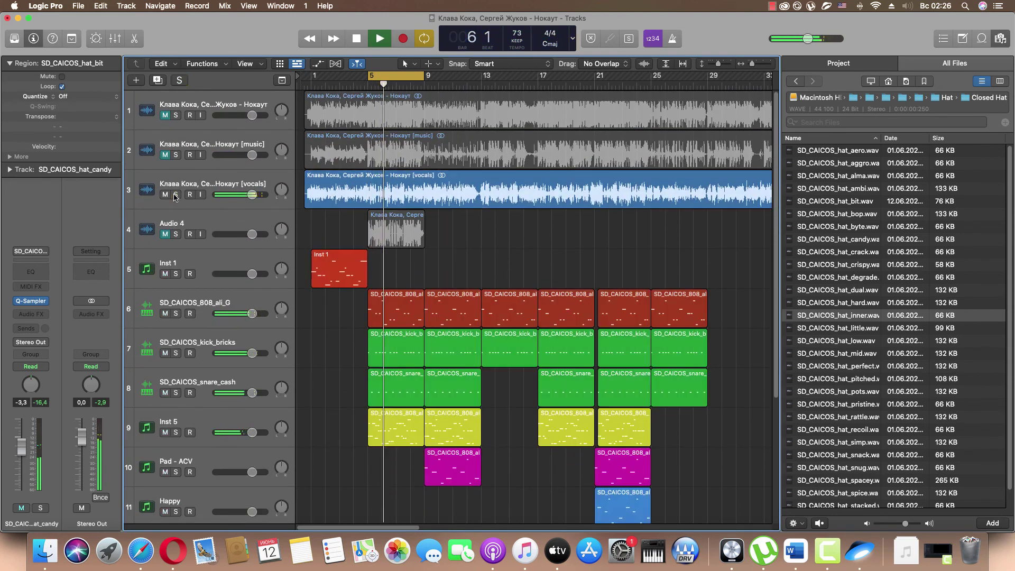
scroll(372, 339, down, 5)
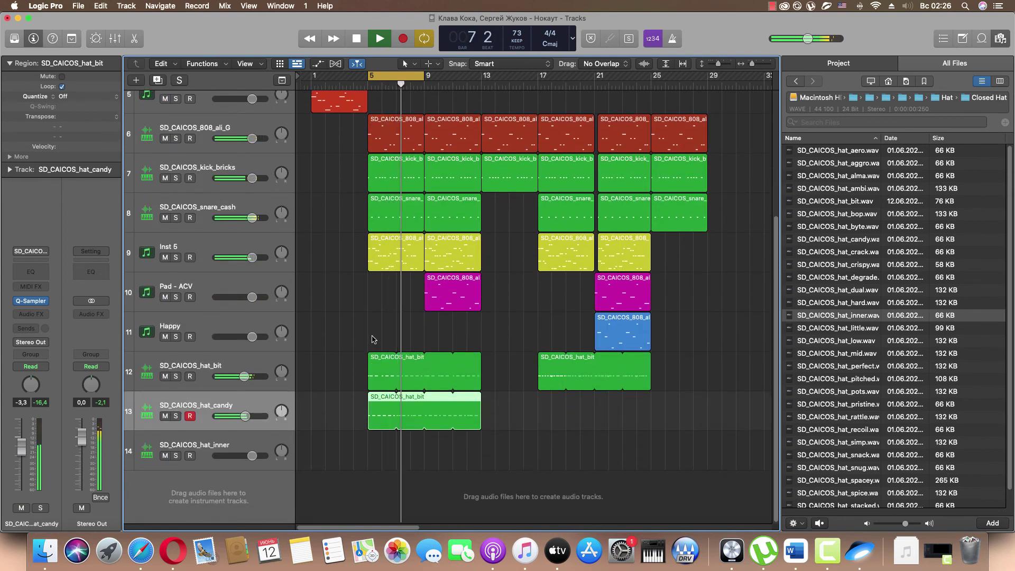
scroll(372, 339, up, 4)
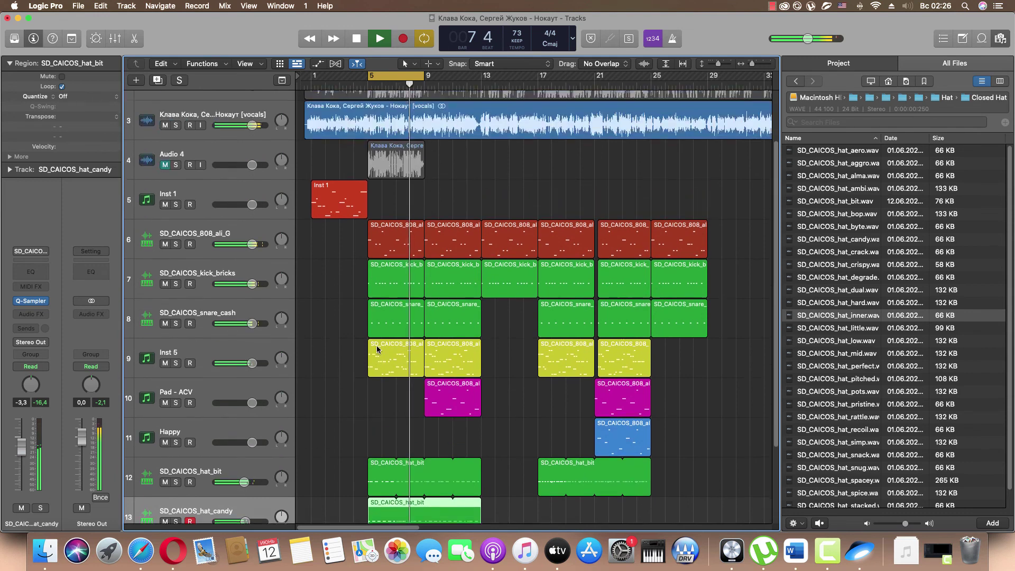
scroll(377, 349, up, 2)
click(176, 194)
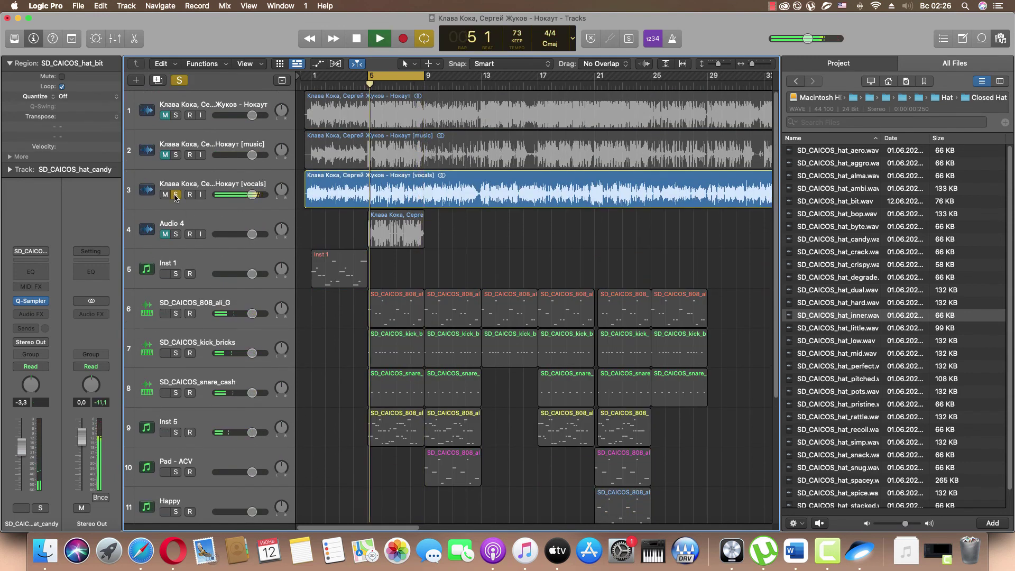
click(176, 195)
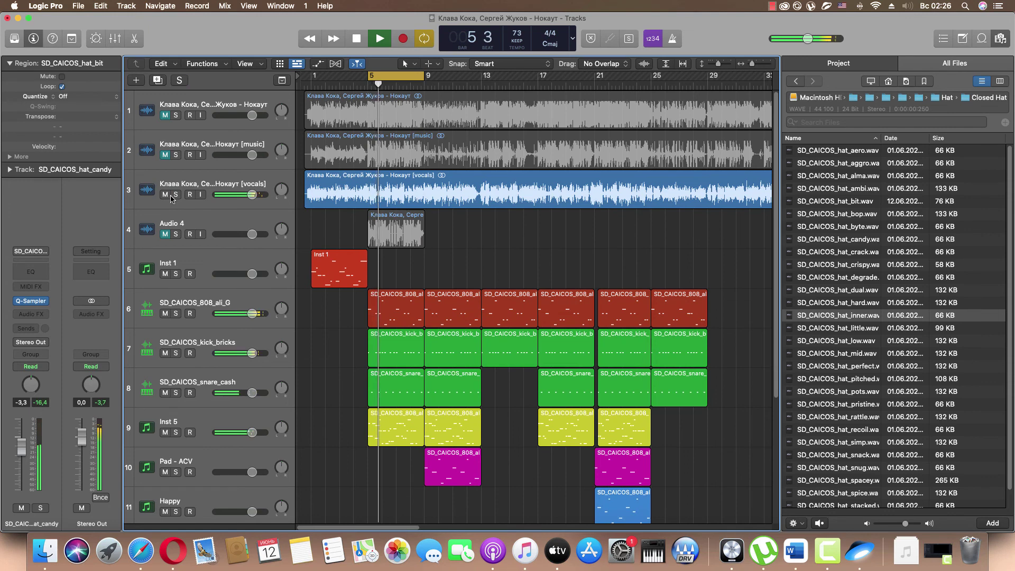
Step: Open the hat_inner track in the Piano Roll and draw a C3 sixteenth note near the end of bar 5
scroll(411, 370, down, 5)
click(411, 410)
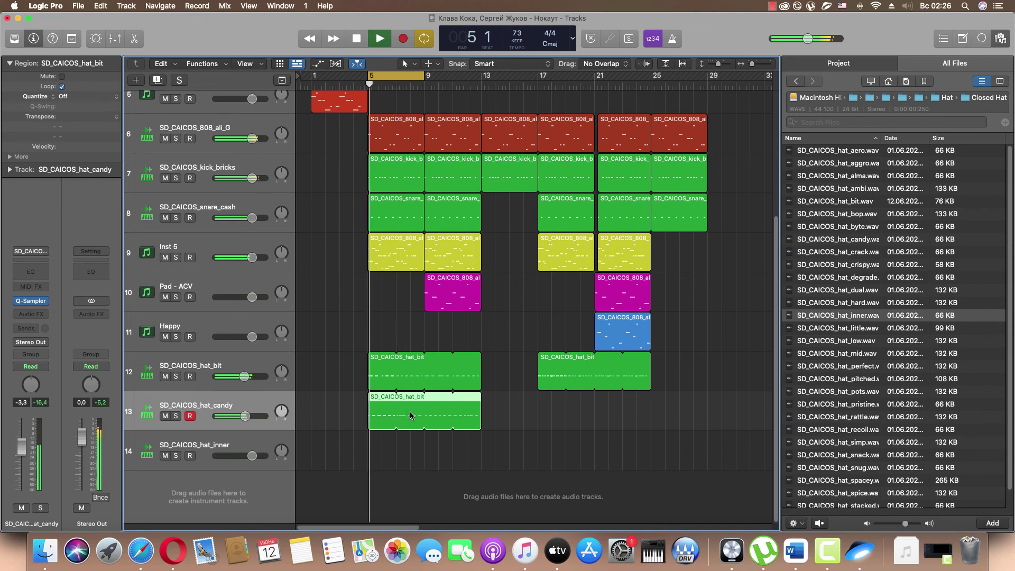
click(239, 441)
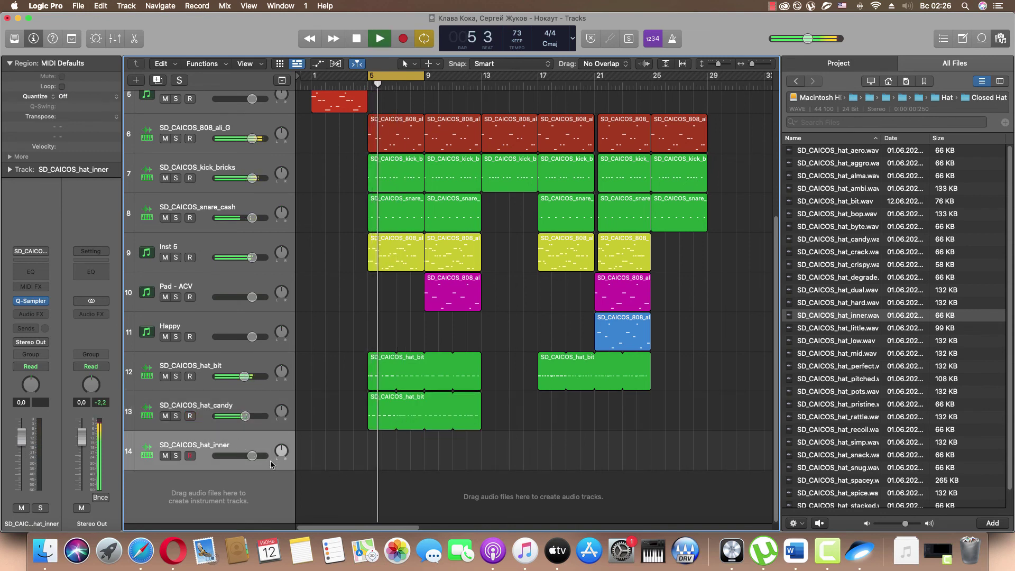
click(135, 38)
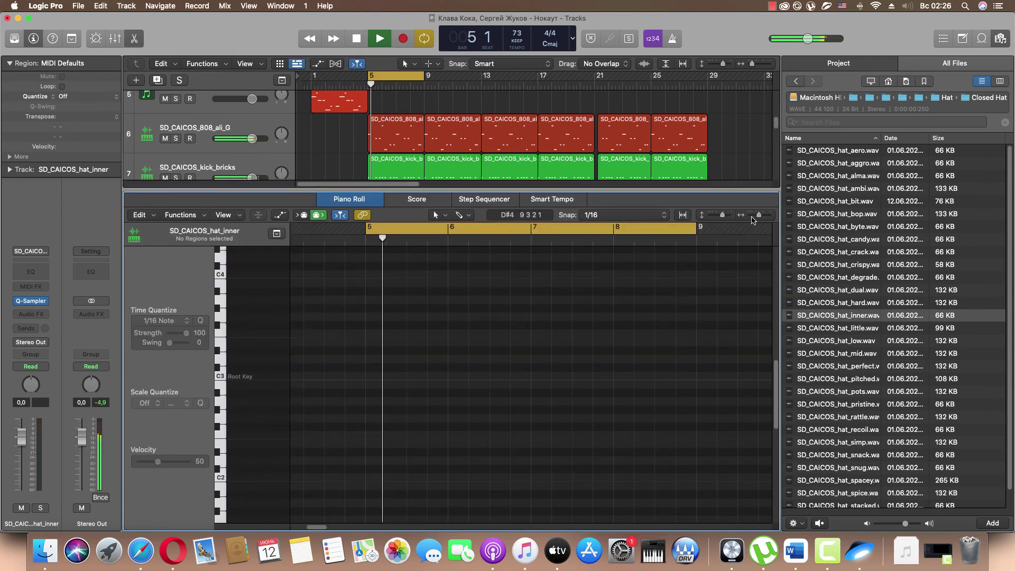
click(623, 215)
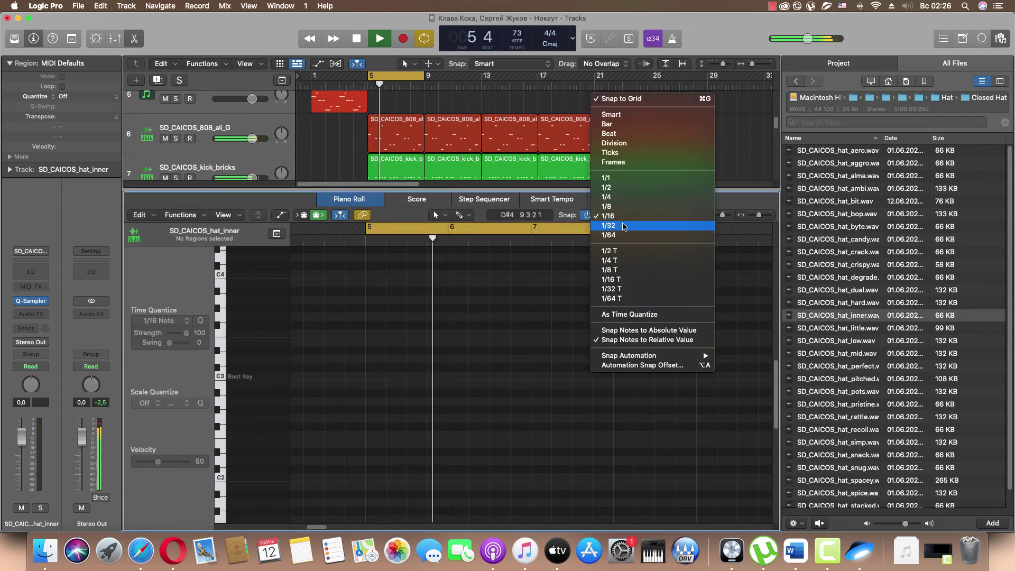
click(759, 216)
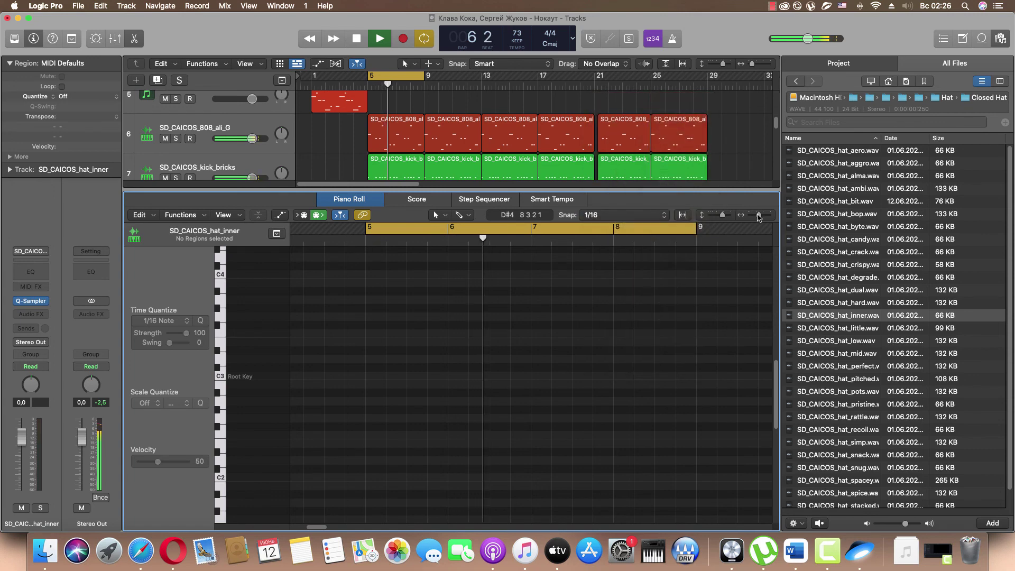
drag(759, 216, 761, 216)
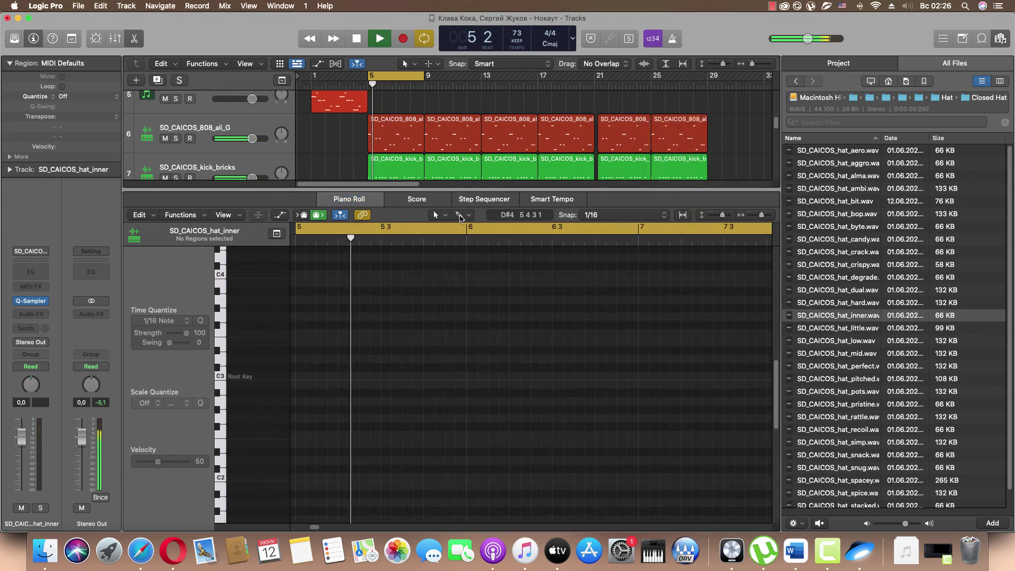
click(437, 215)
click(460, 243)
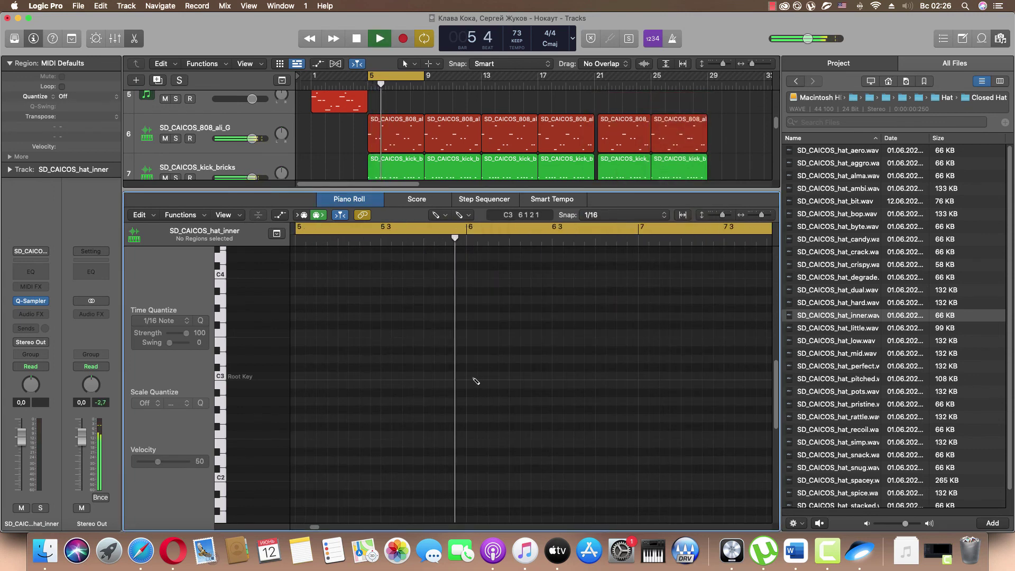
click(449, 375)
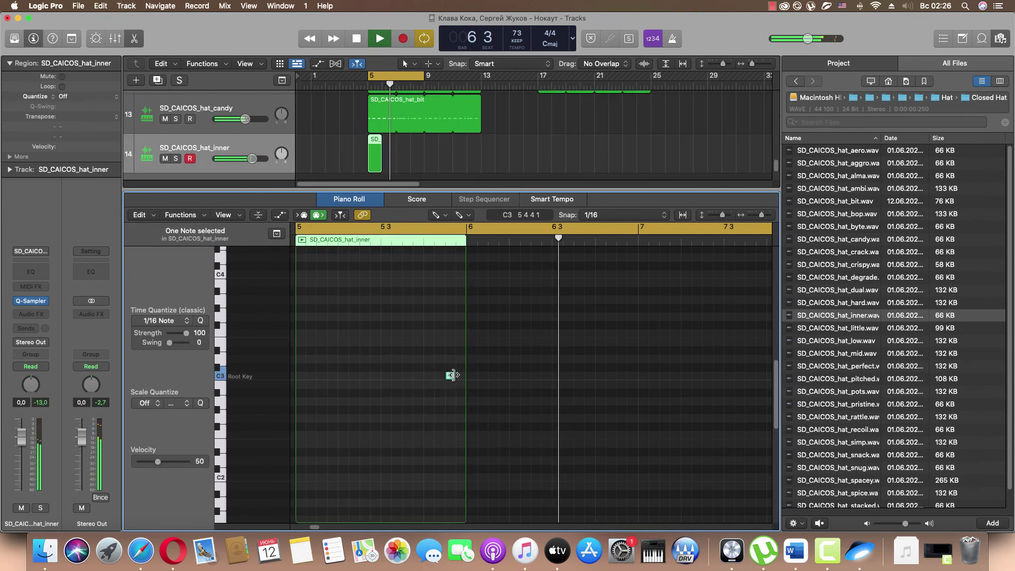
Step: Add a second C3 sixteenth note at the end of bar 5 and set both hat_inner notes to velocity 80
key(space)
click(437, 215)
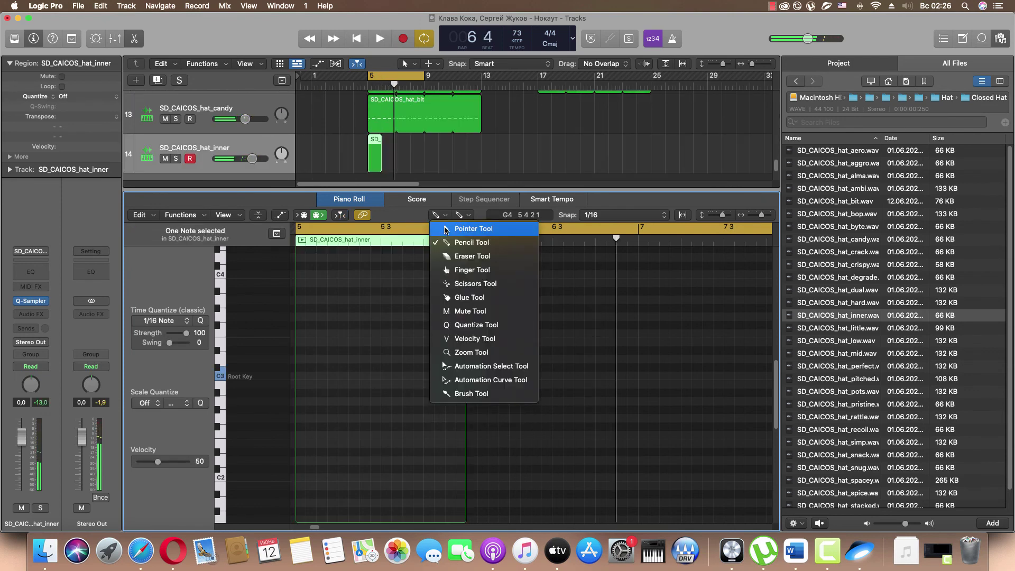
click(445, 229)
drag(409, 362, 463, 393)
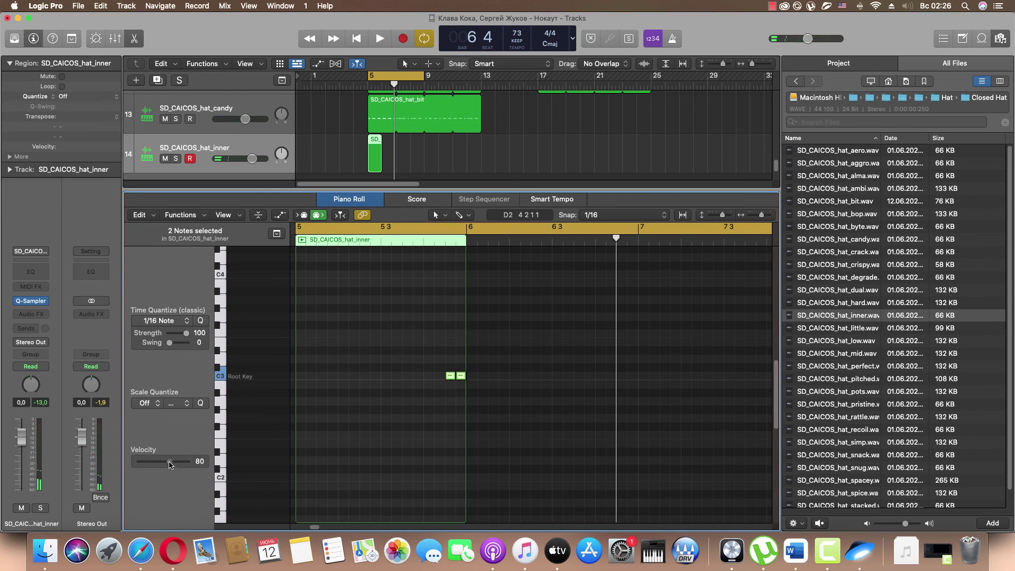
key(space)
click(418, 369)
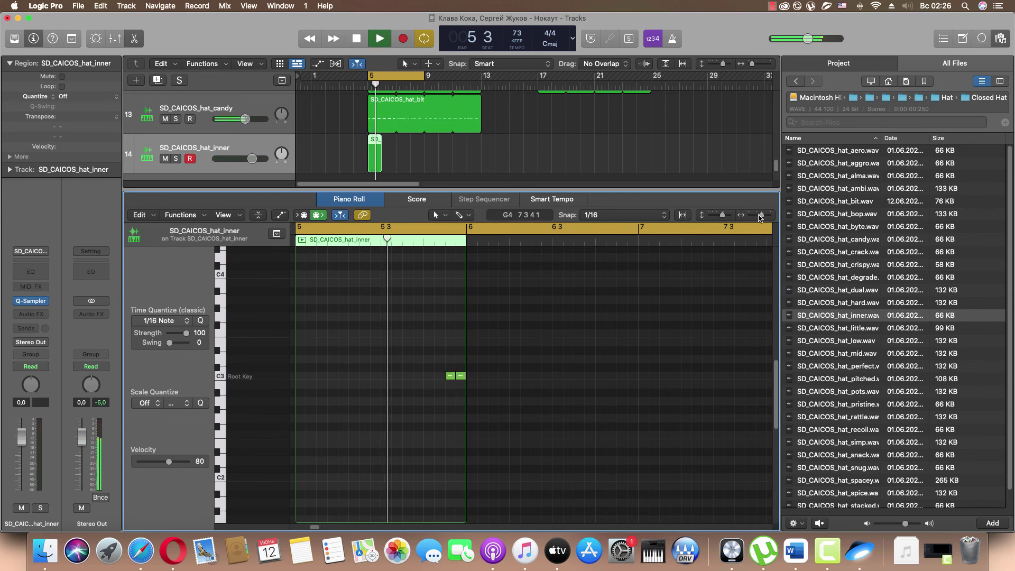
Step: Set the Piano Roll snap to 1/32 and turn the two C3 notes into a four-note 1/32 roll ending bar 5
drag(760, 216, 762, 217)
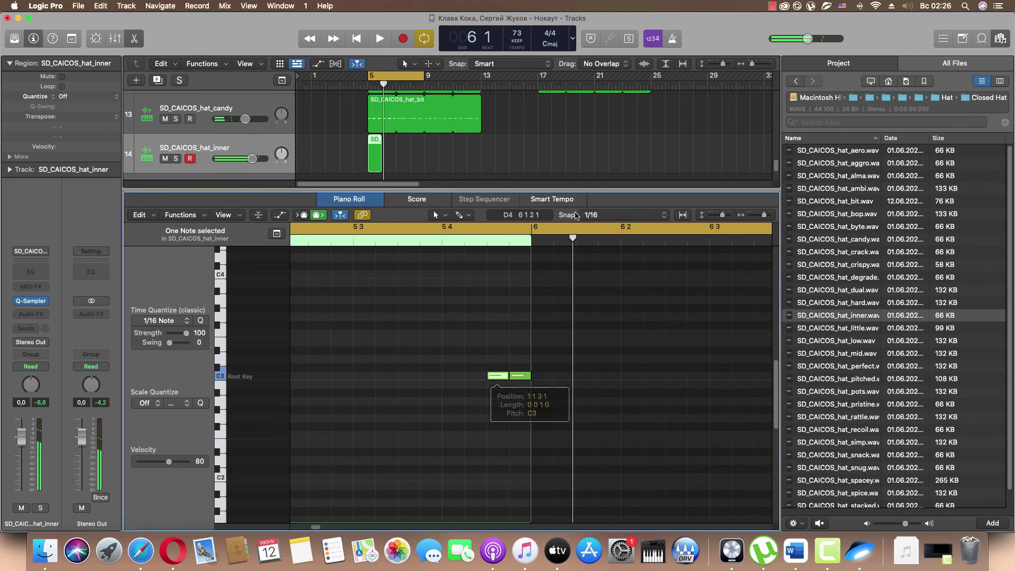
click(621, 214)
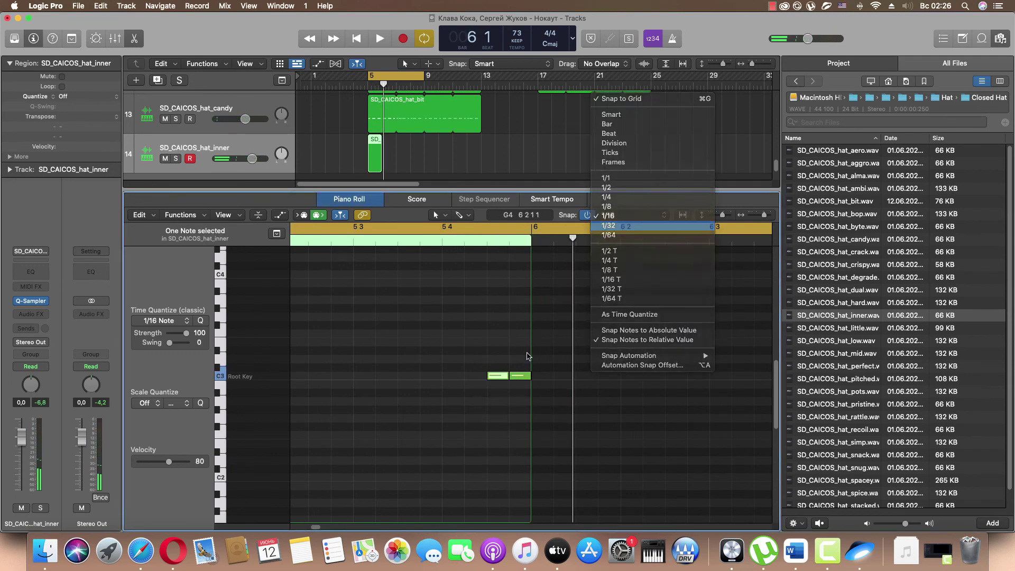
click(608, 225)
mouse_move(508, 377)
mouse_down()
mouse_move(488, 379)
mouse_move(510, 379)
mouse_up()
mouse_move(510, 386)
mouse_down()
mouse_move(492, 378)
mouse_move(515, 379)
mouse_up()
key(space)
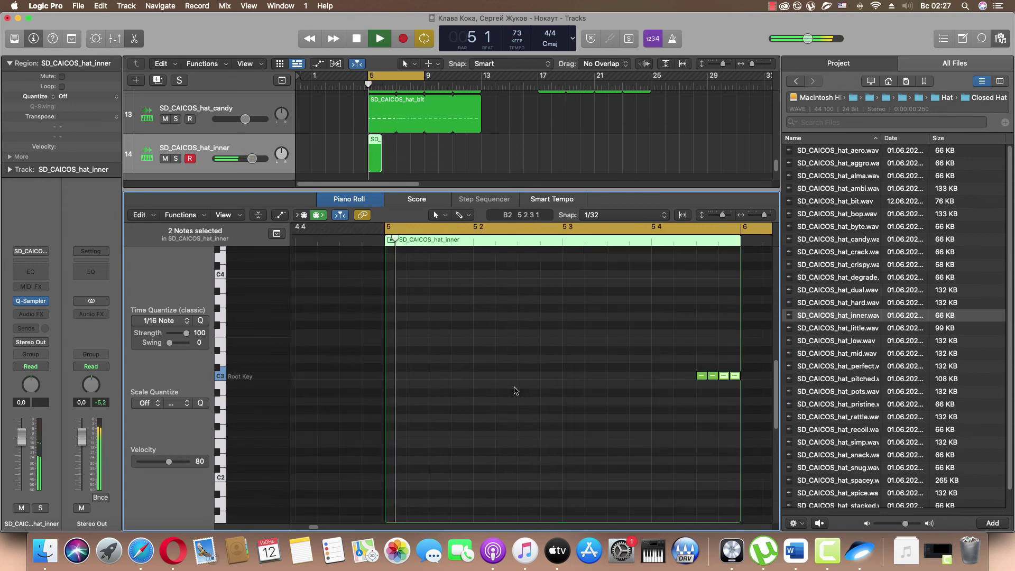
click(581, 399)
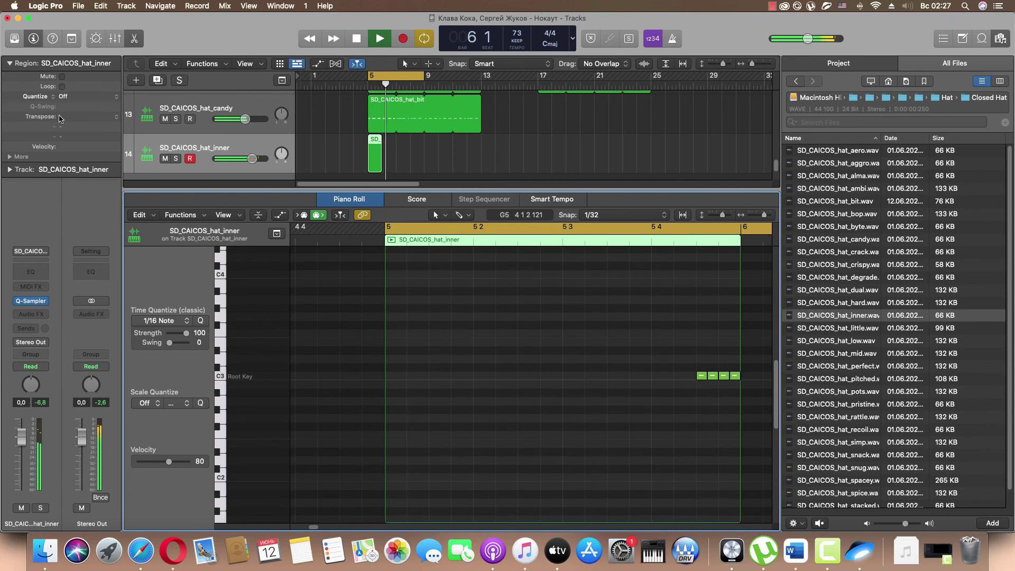
Step: Extend the hat_inner region to two bars, ending at bar 7, and reopen it in the Piano Roll
click(127, 37)
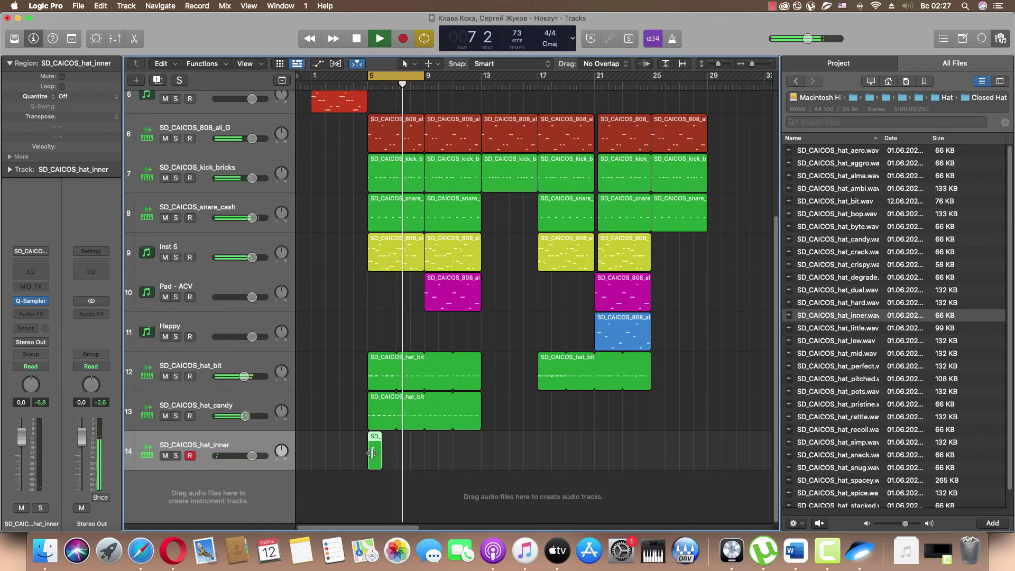
drag(372, 453, 384, 453)
key(space)
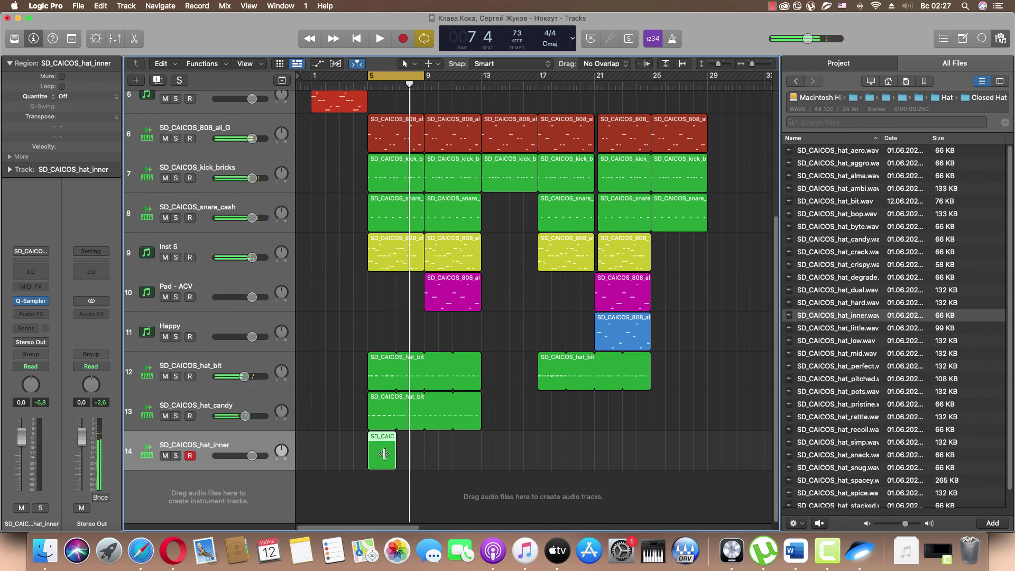
double_click(384, 453)
key(space)
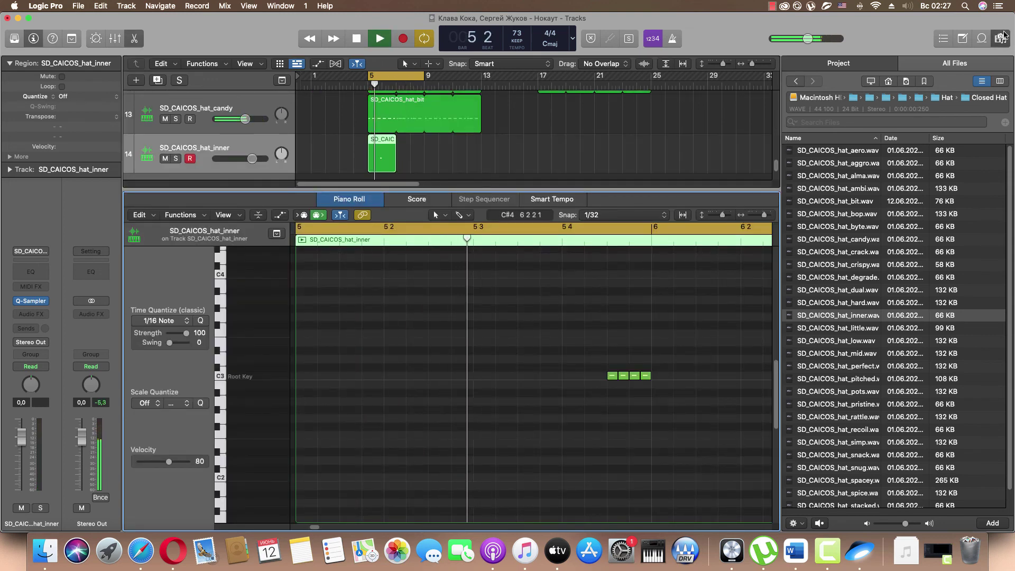
Step: Hide the file browser and copy the four-note hat_inner roll to the end of bar 6
key(f)
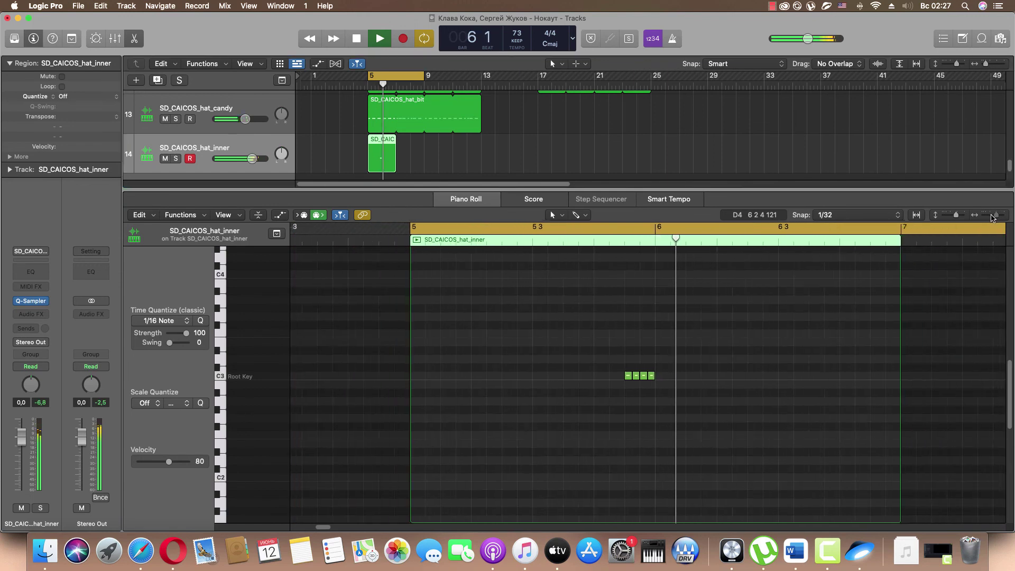
drag(667, 405, 868, 380)
click(808, 378)
key(space)
key(space)
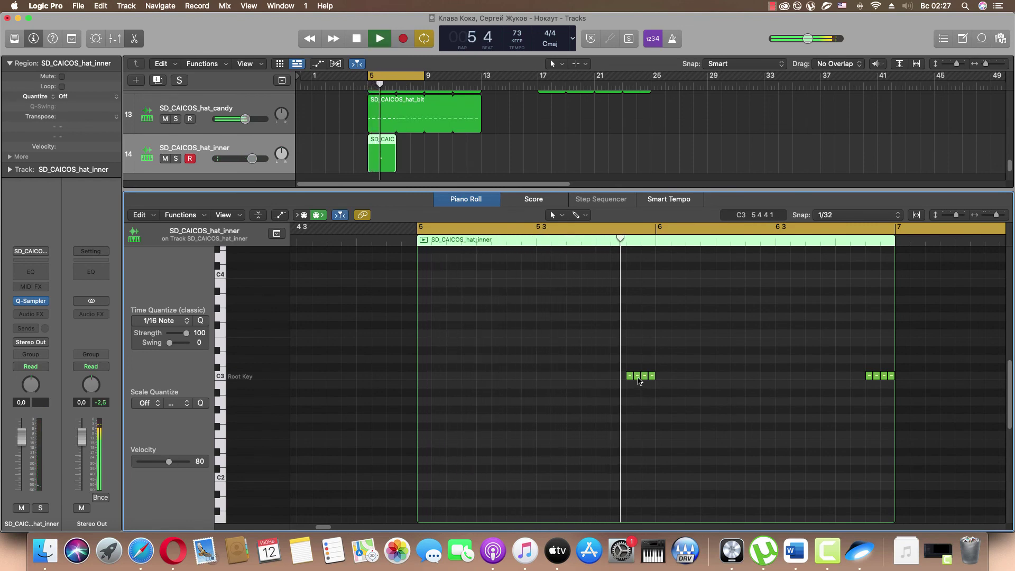
Step: Try the bar 5 hat_inner roll without its third note during playback, and restore the note
mouse_move(638, 379)
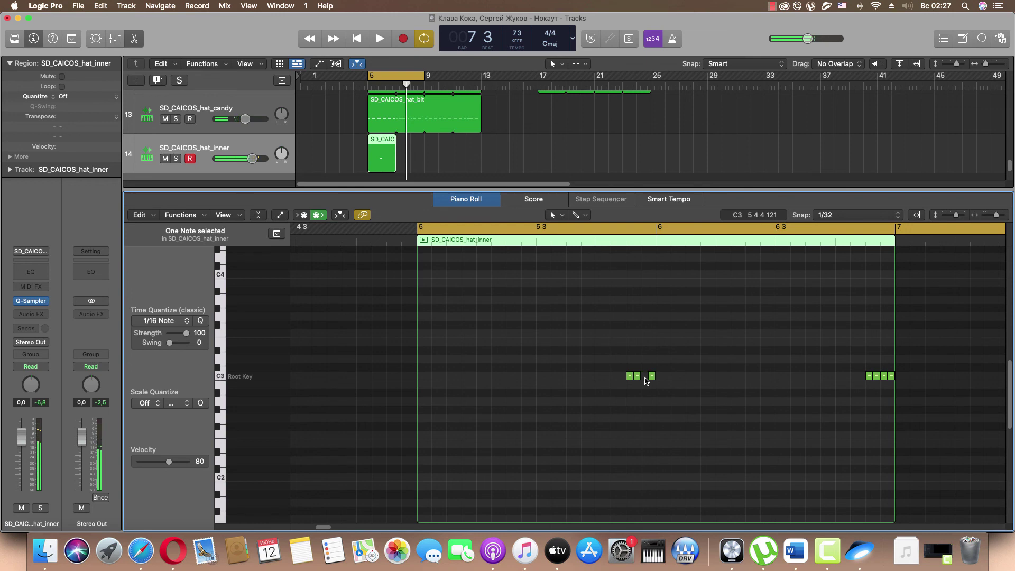
key(space)
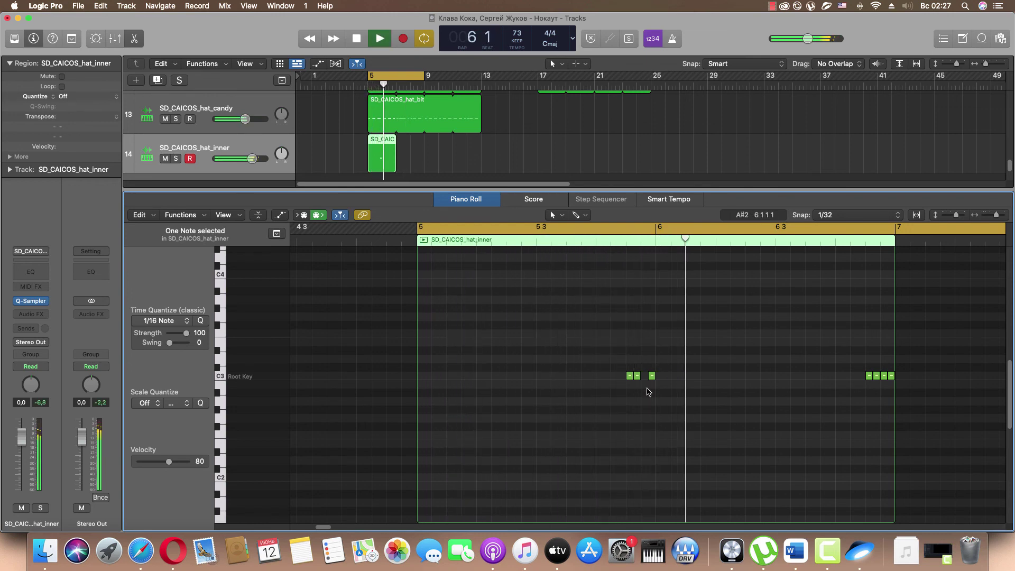
click(653, 390)
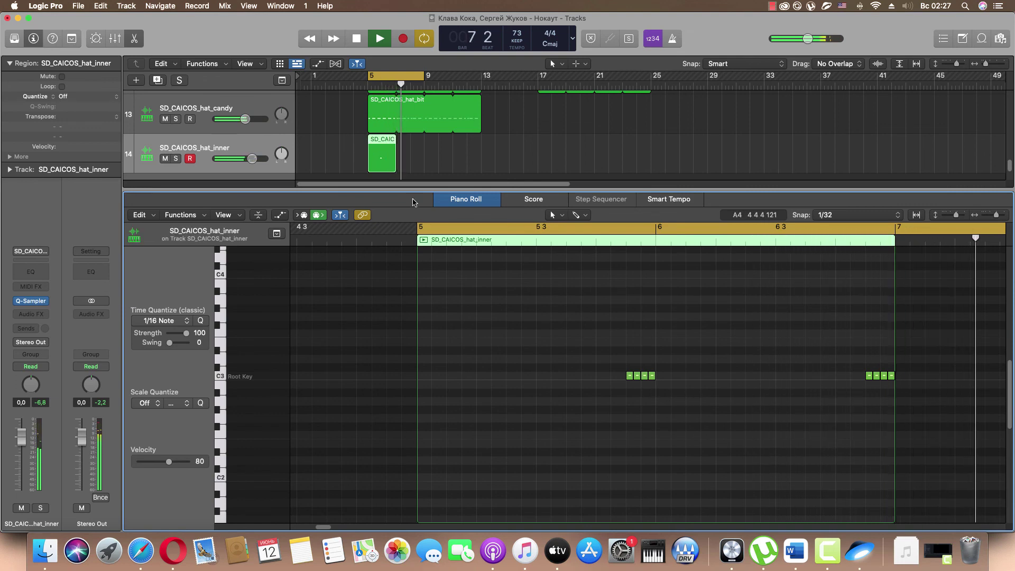
Step: Compare the bar 5 hat_candy and hat_bit patterns in the Piano Roll during playback
click(381, 120)
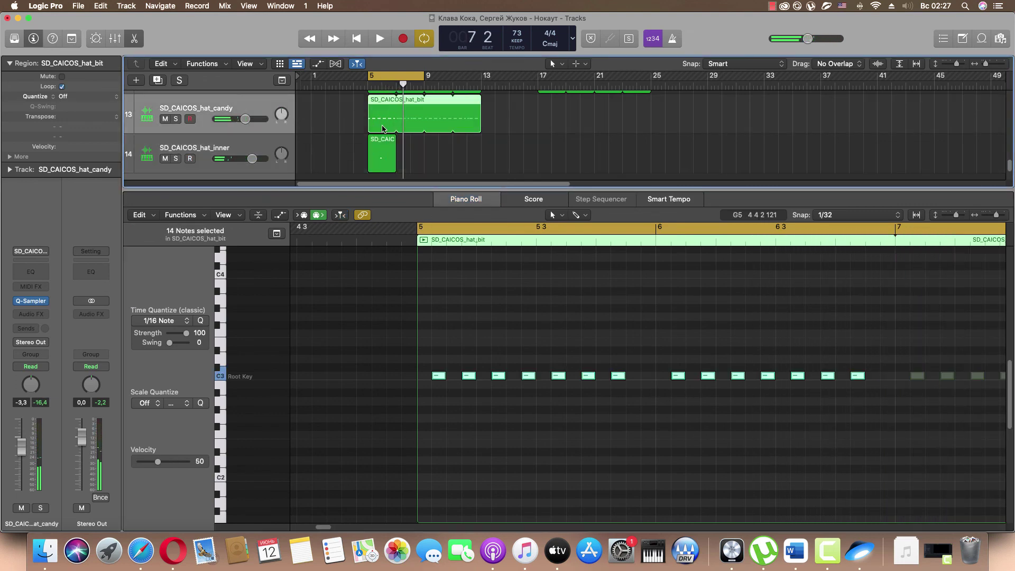
key(space)
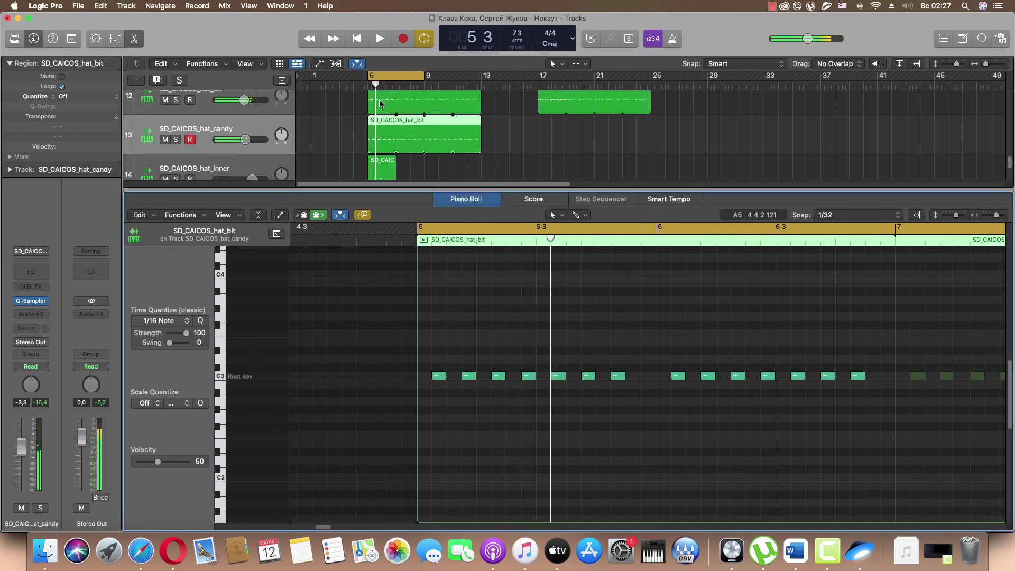
key(Up)
click(446, 230)
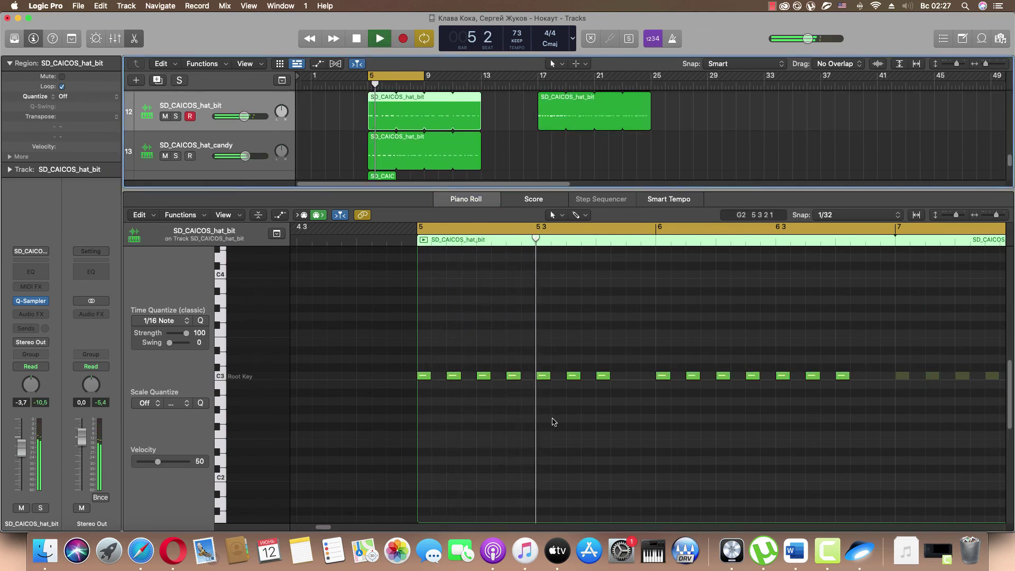
key(space)
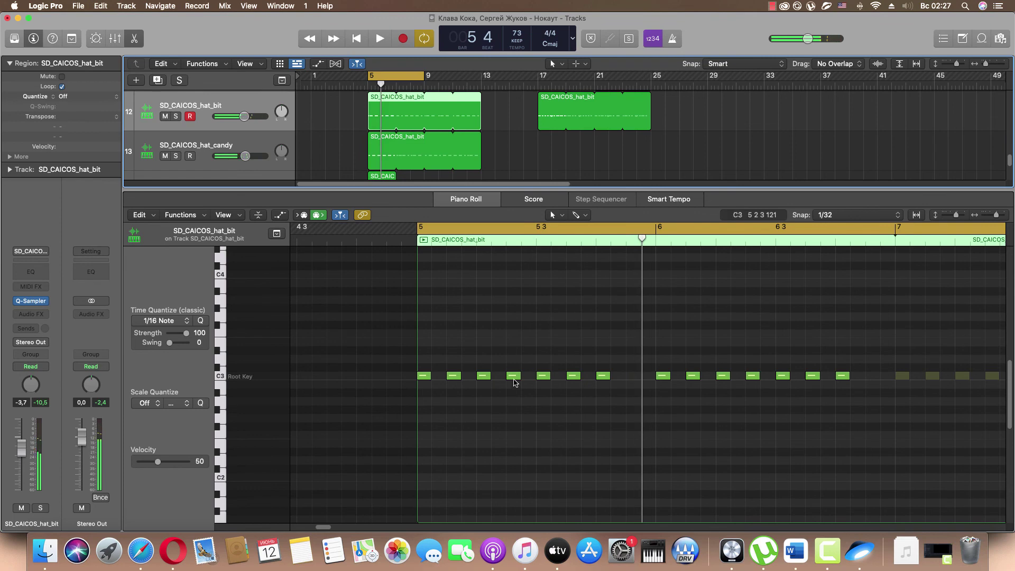
click(513, 377)
key(space)
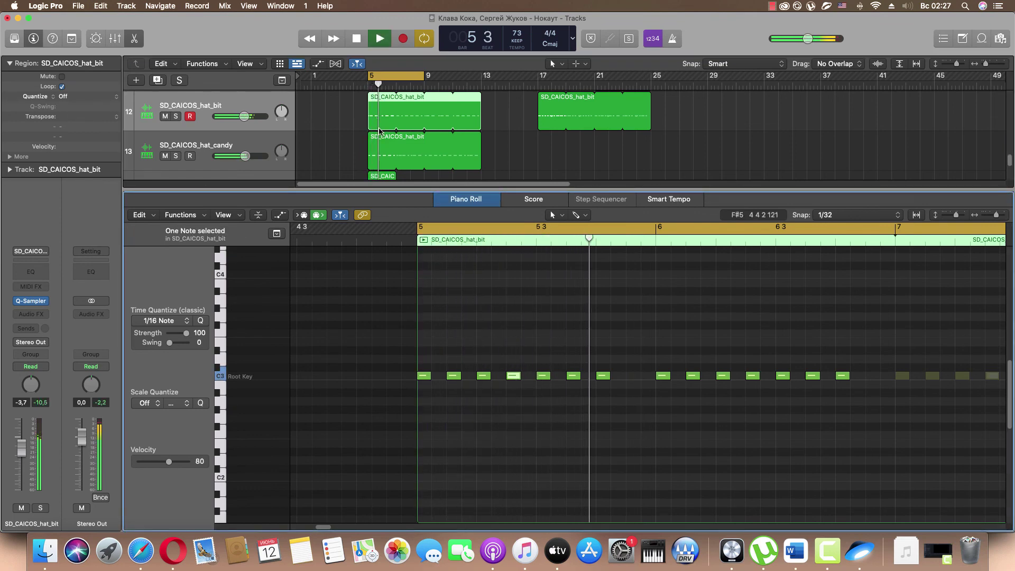
Step: Delete the fourth hat_candy note in bar 5 and the fourth one in bar 6
key(Down)
click(515, 391)
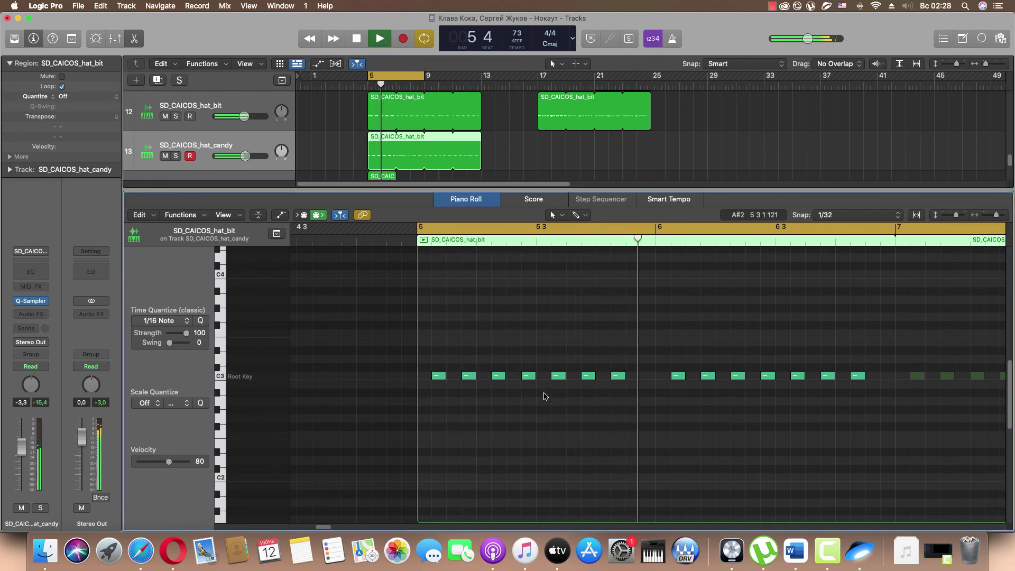
key(space)
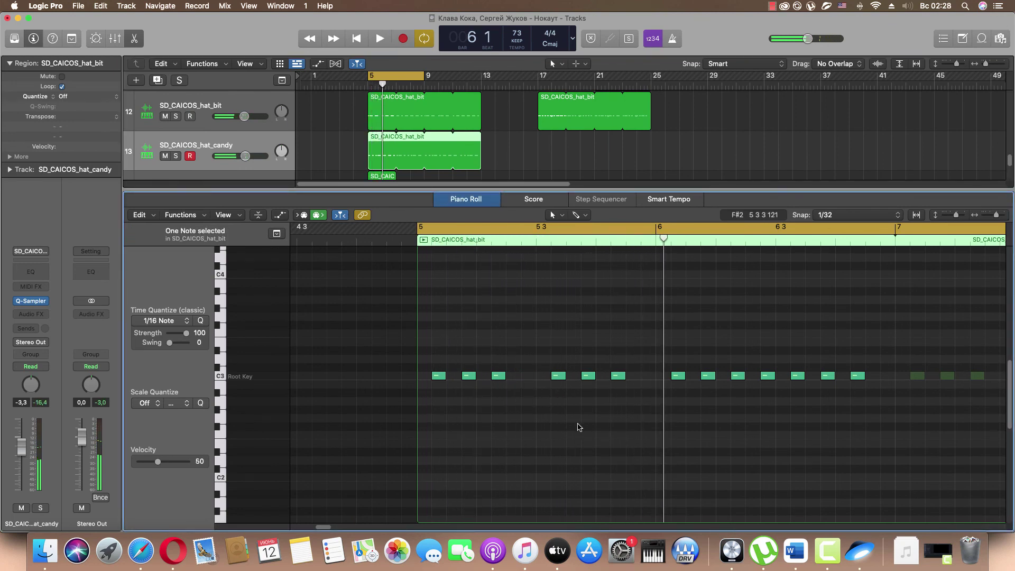
key(space)
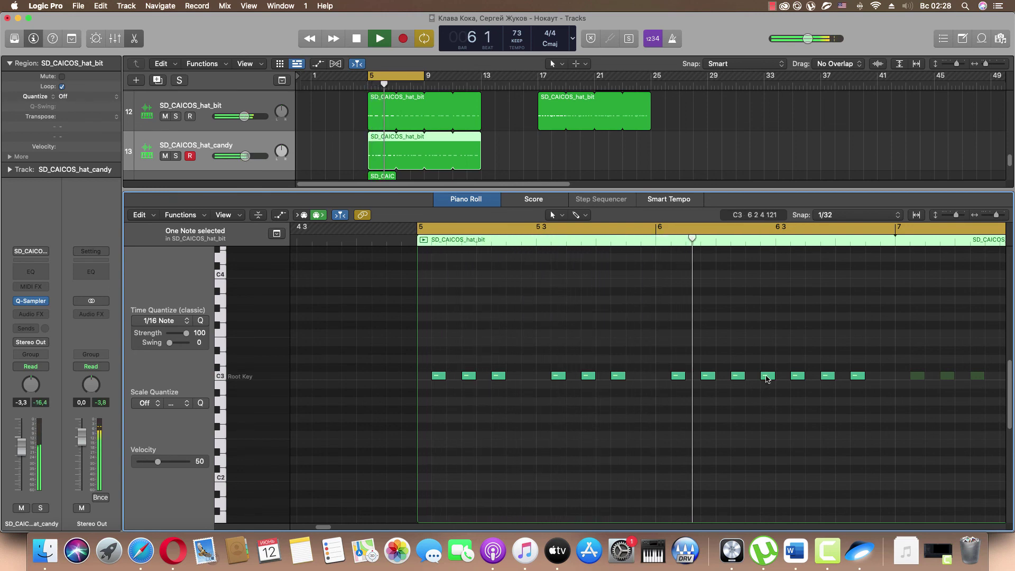
key(Delete)
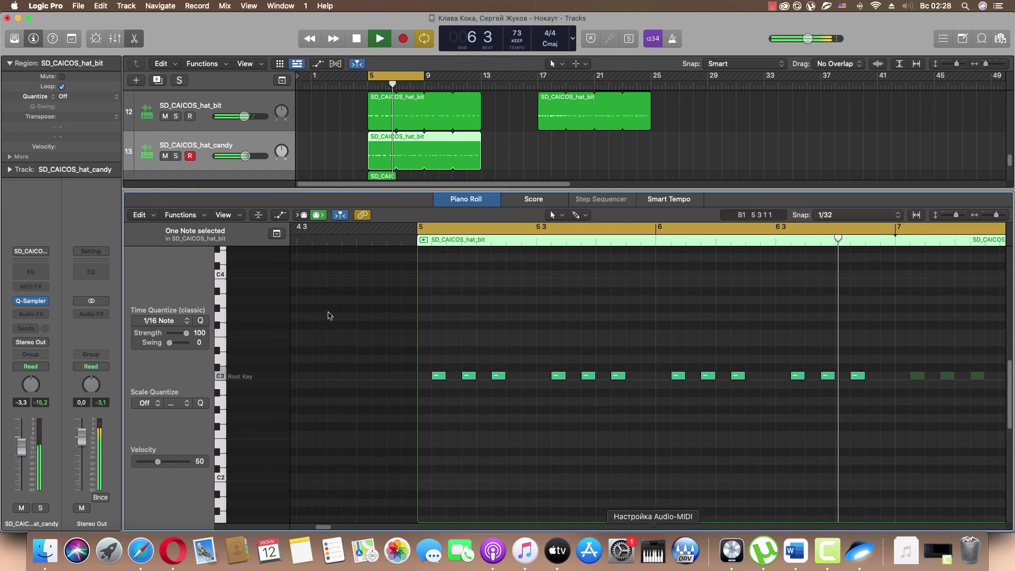
Step: Draw two adjacent 1/32 C3 notes just before beat 3 of bar 5 in the hat_inner region, with velocity 80
key(Down)
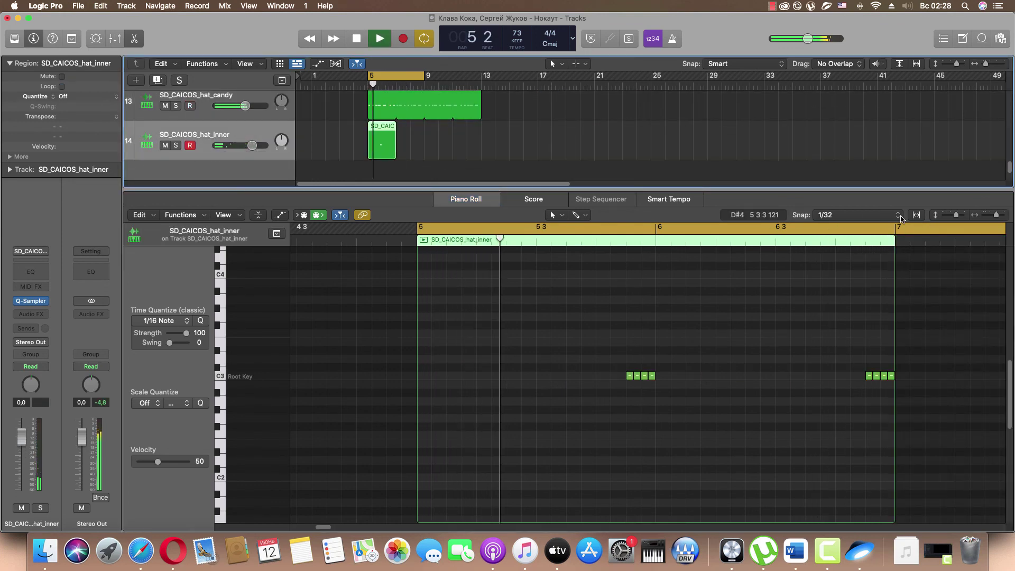
key(space)
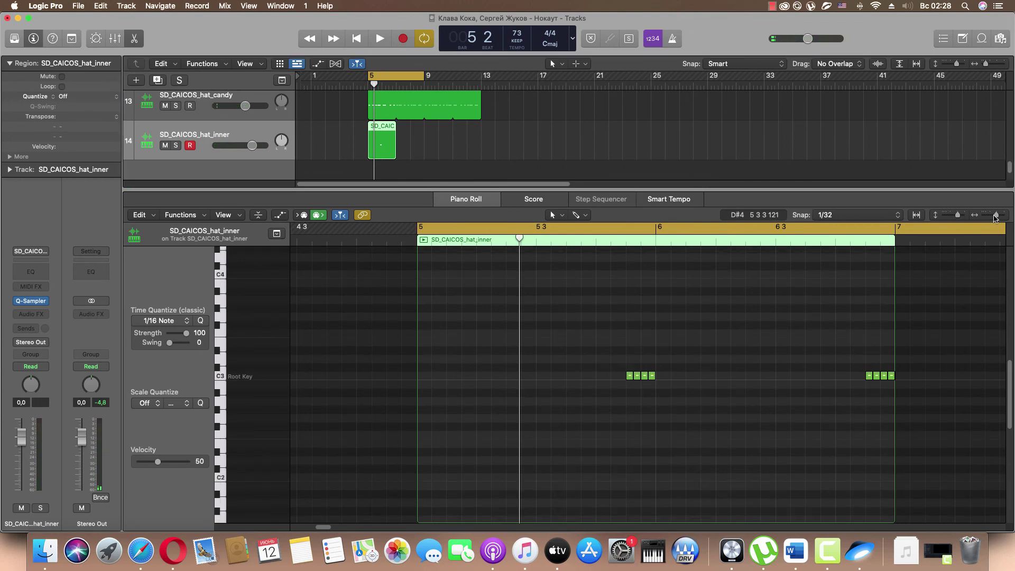
drag(995, 214, 998, 215)
key(space)
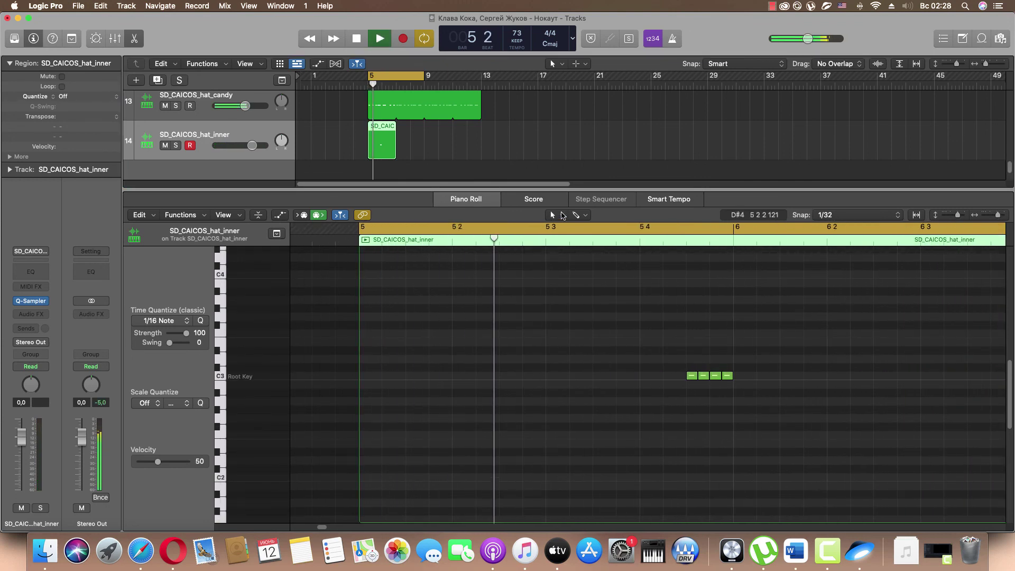
click(552, 214)
click(569, 238)
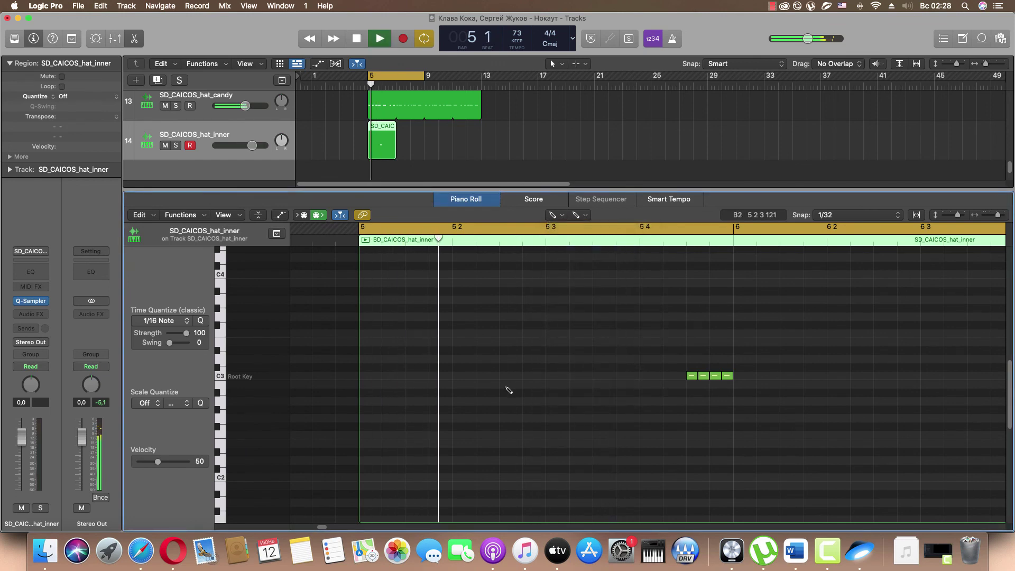
click(523, 375)
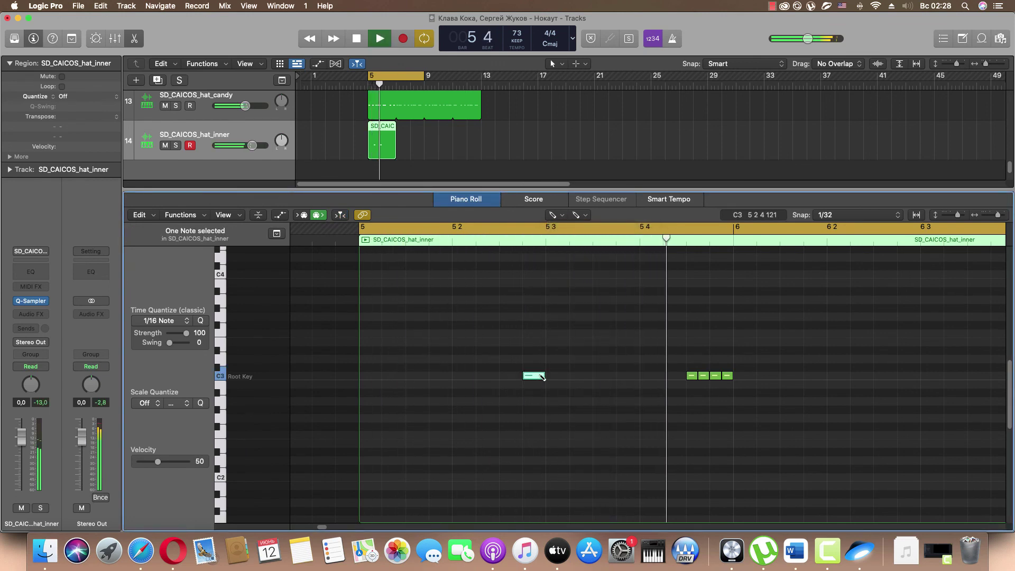
key(space)
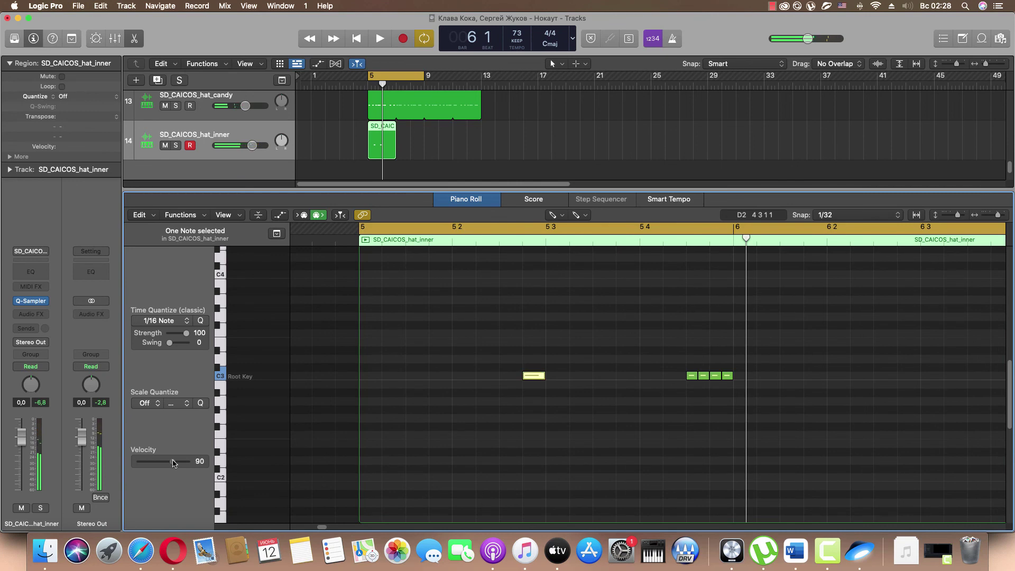
mouse_move(540, 376)
mouse_down()
mouse_move(532, 387)
mouse_move(531, 378)
mouse_up()
click(548, 375)
click(529, 377)
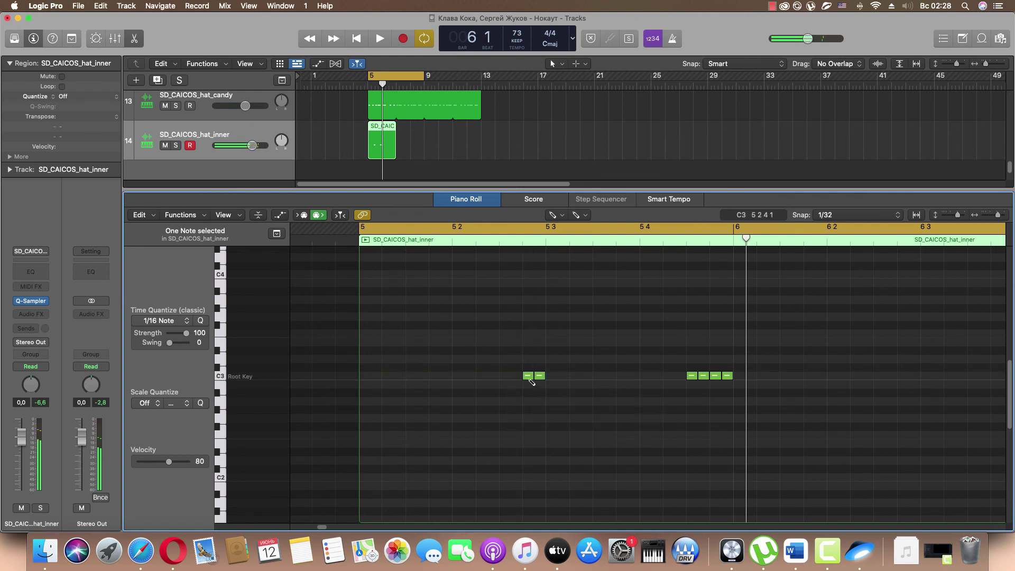
click(528, 377)
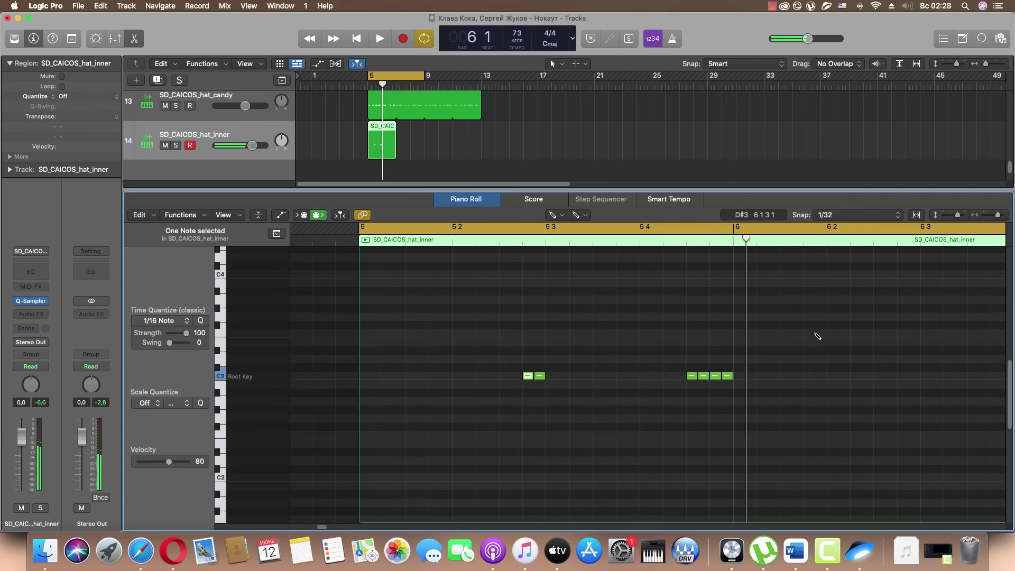
Step: Add two separate 1/32 C3 notes to bar 6 of the hat_inner region, one just before beat 3 and one on it
key(space)
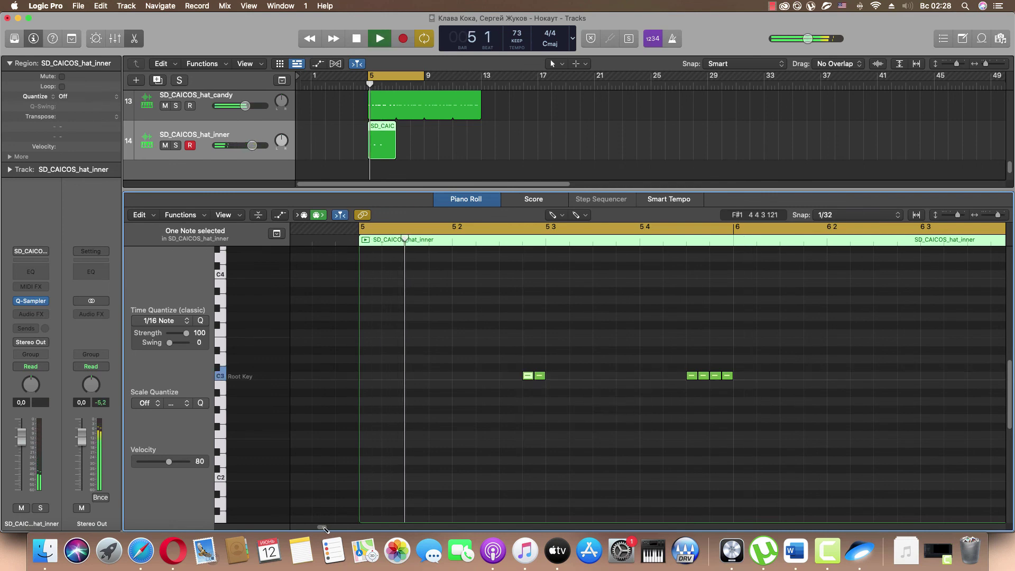
drag(324, 527, 329, 528)
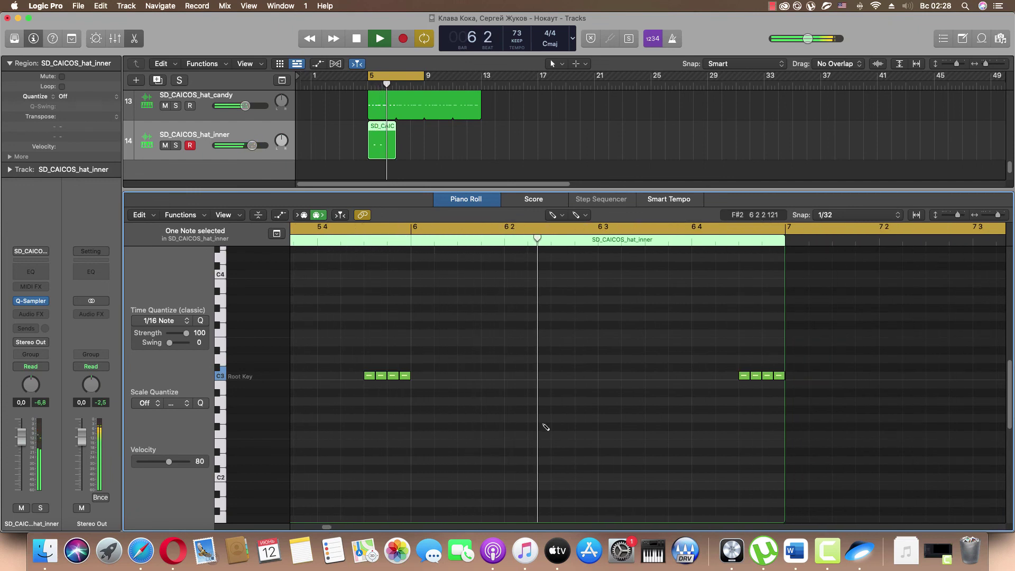
click(579, 375)
click(603, 375)
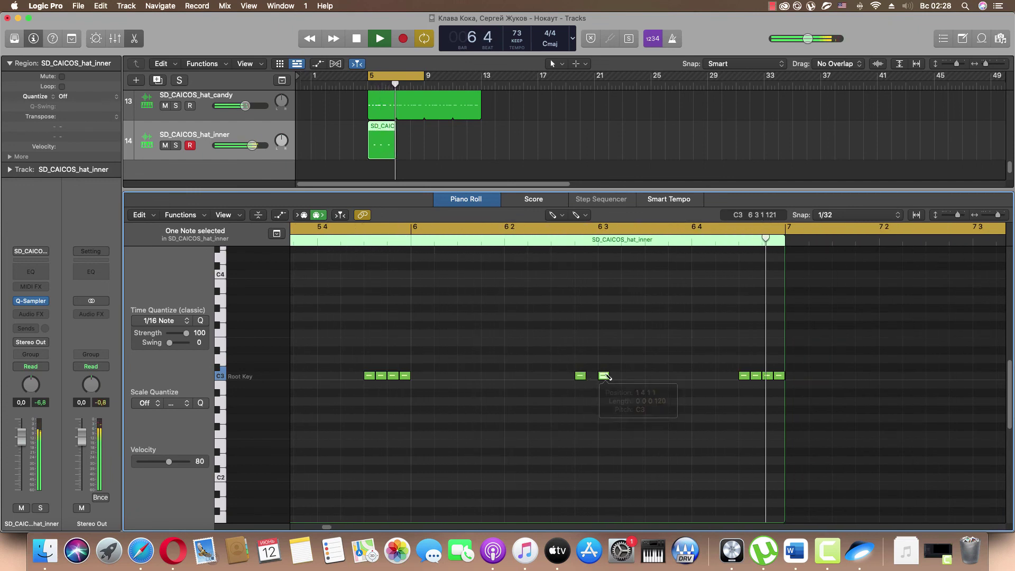
Step: Close the note editor, check the hat_inner sampler, and loop the hat_inner region up to bar 9
click(135, 38)
click(518, 367)
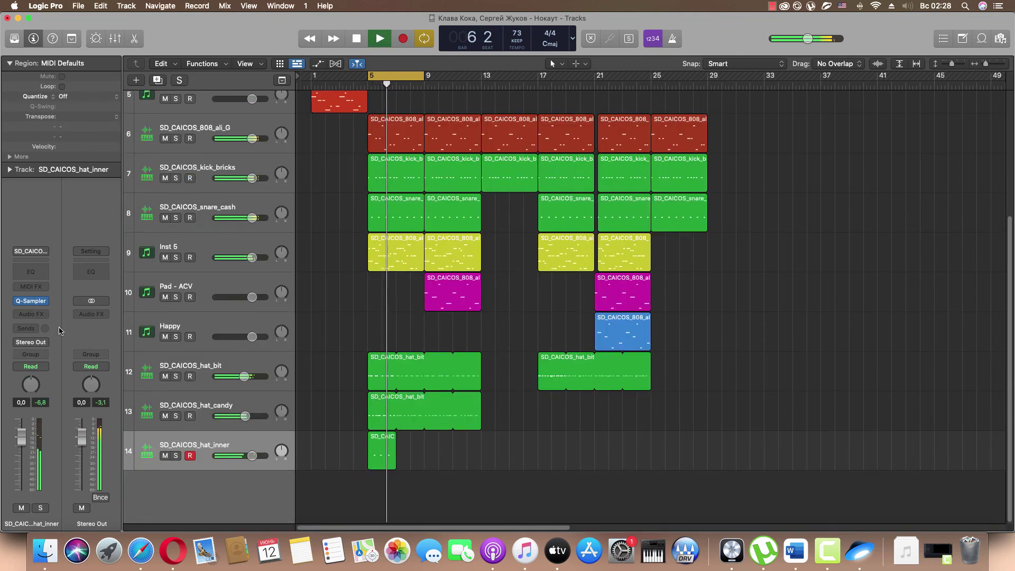
click(31, 301)
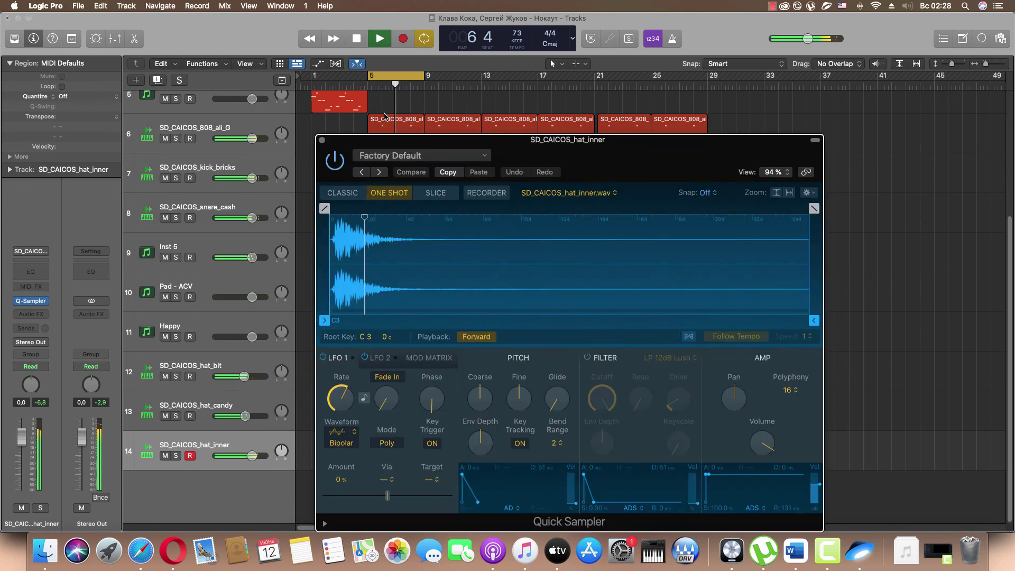
key(space)
click(321, 141)
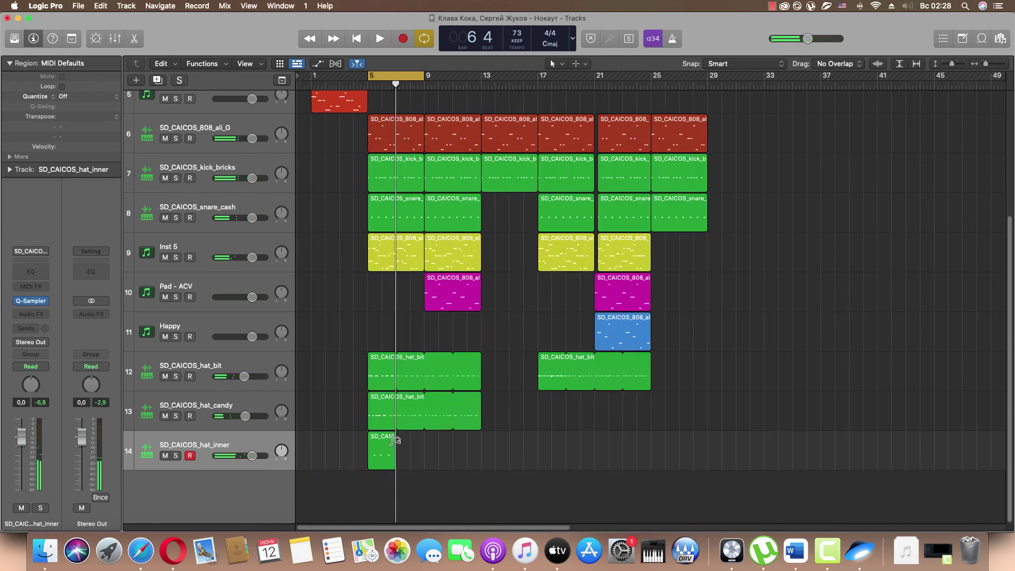
drag(400, 437, 424, 436)
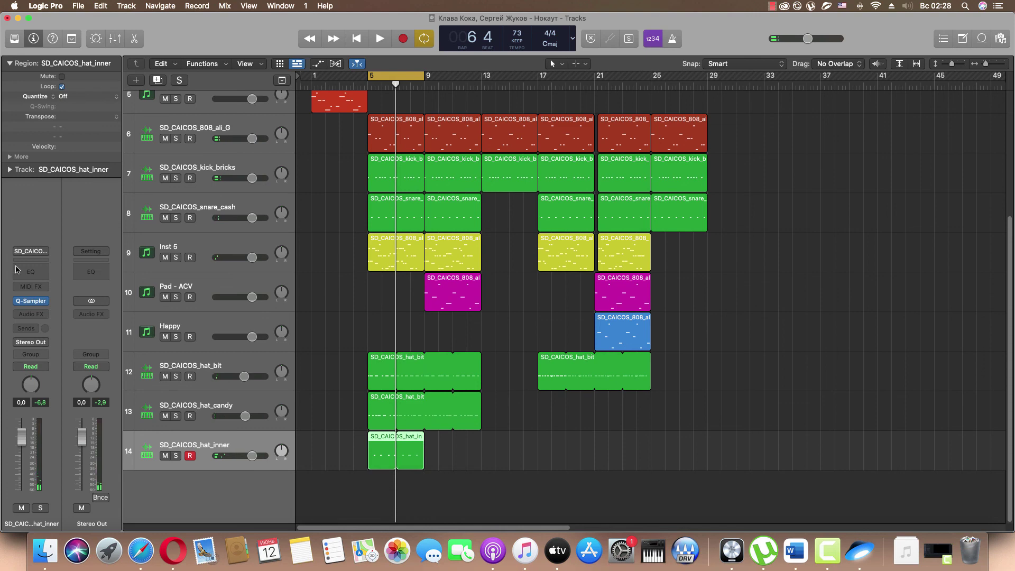
Step: Show track automation and bring up Coarse Tune automation from the hat_inner sampler in Touch mode
key(v)
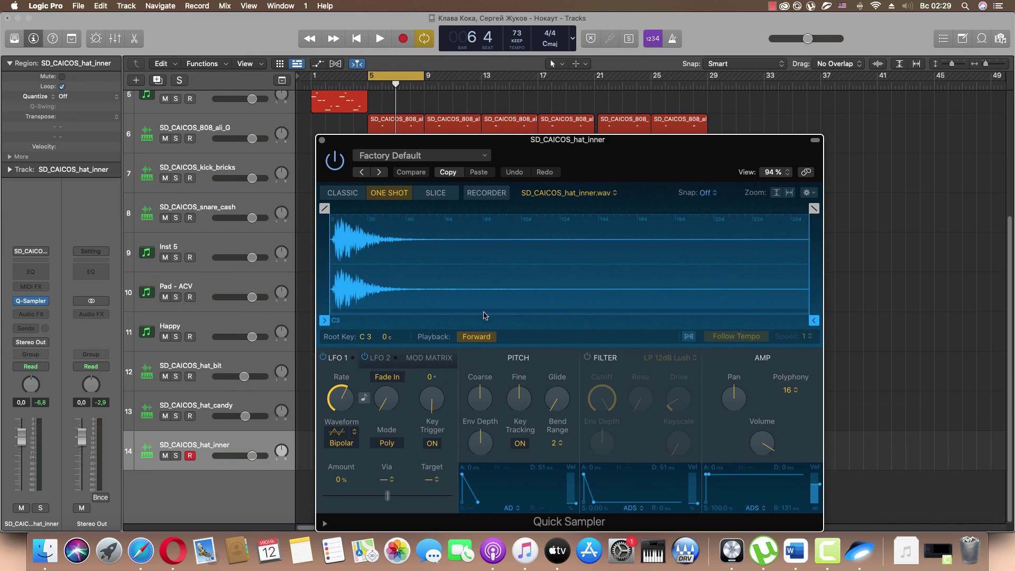
drag(600, 153, 650, 88)
key(space)
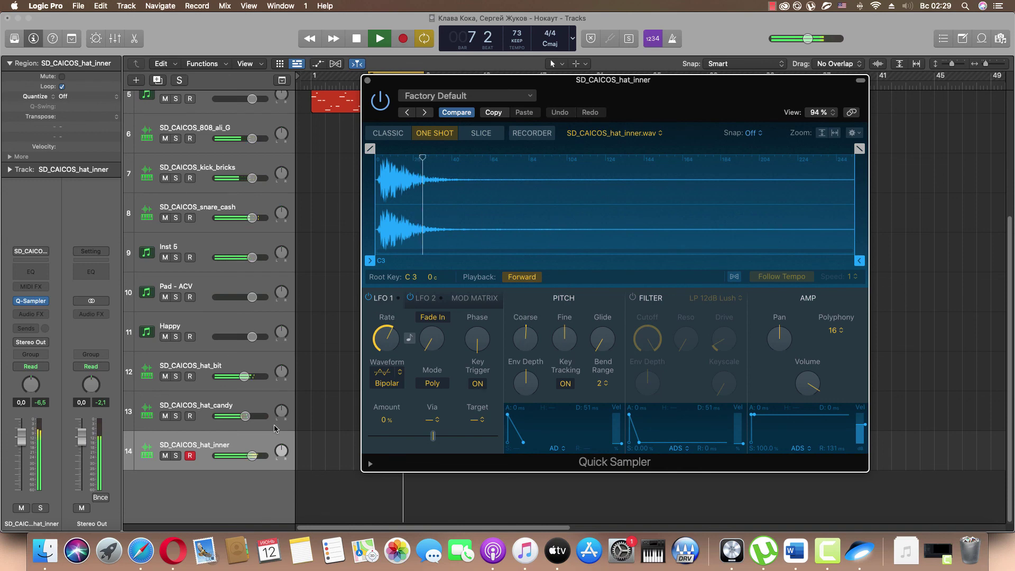
key(a)
click(180, 467)
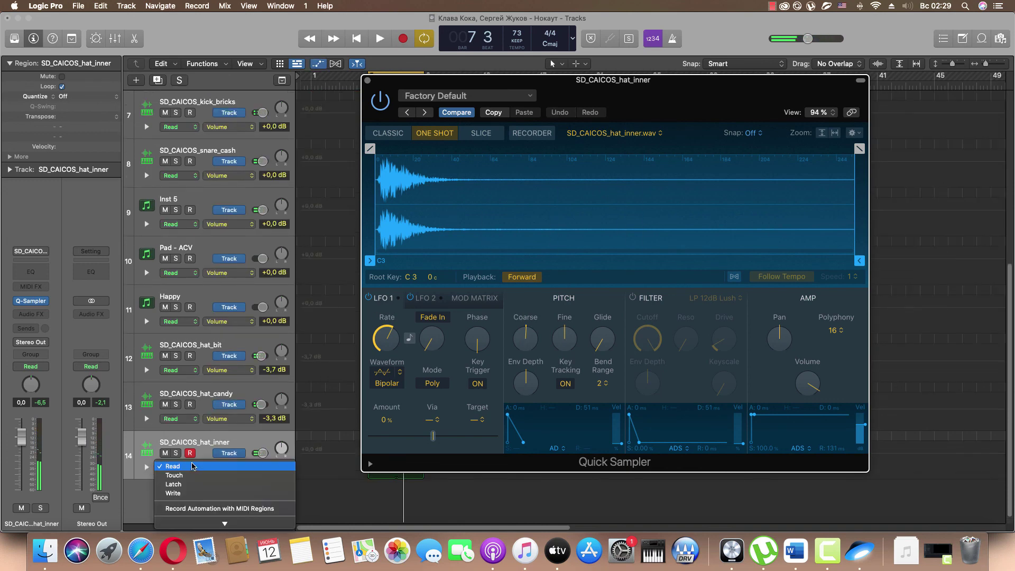
click(180, 478)
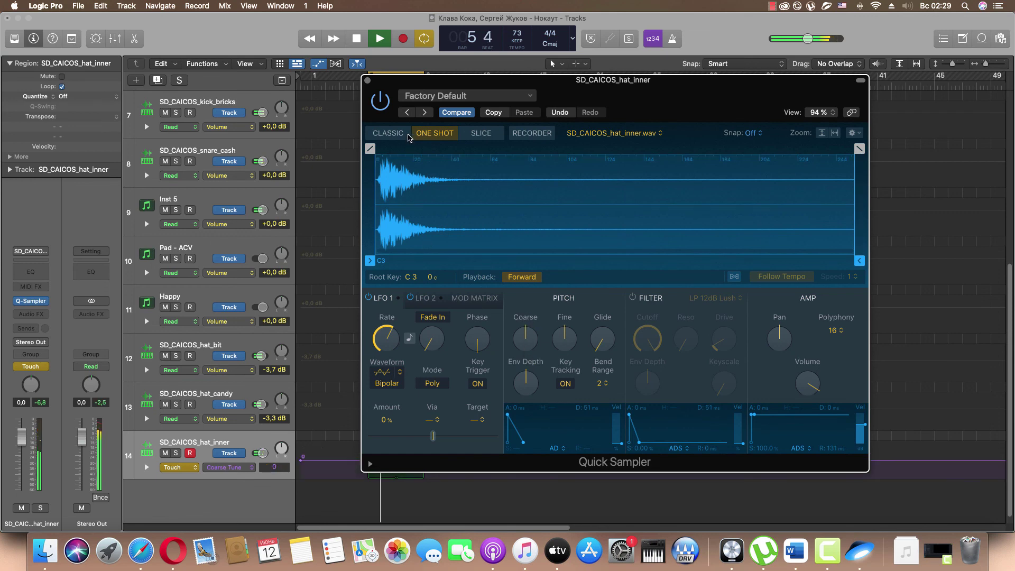
click(367, 80)
Step: Enlarge the bars 5 to 8 timeline and switch the hat_inner track's automation to Read mode
click(377, 460)
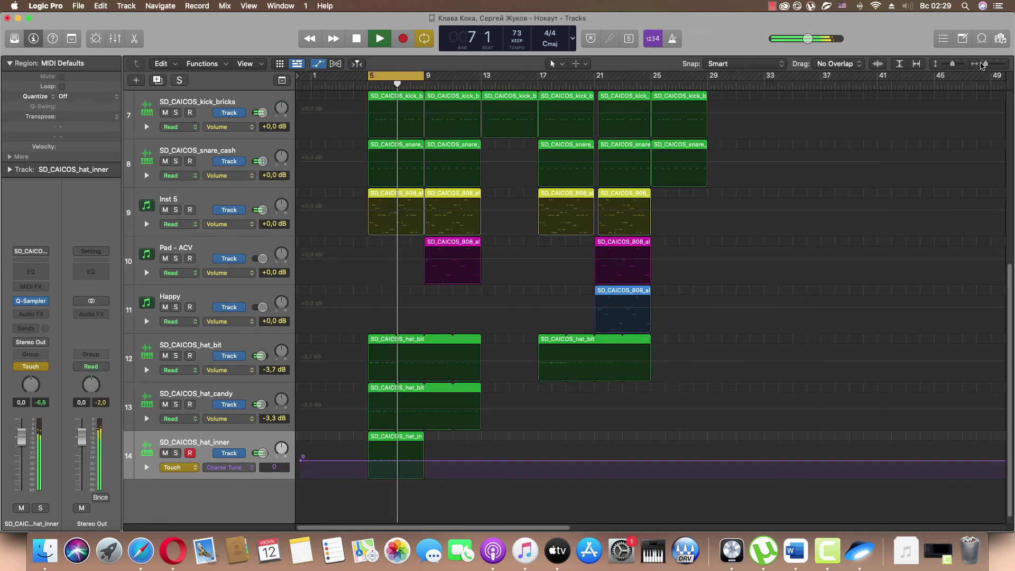
drag(985, 67, 989, 67)
key(space)
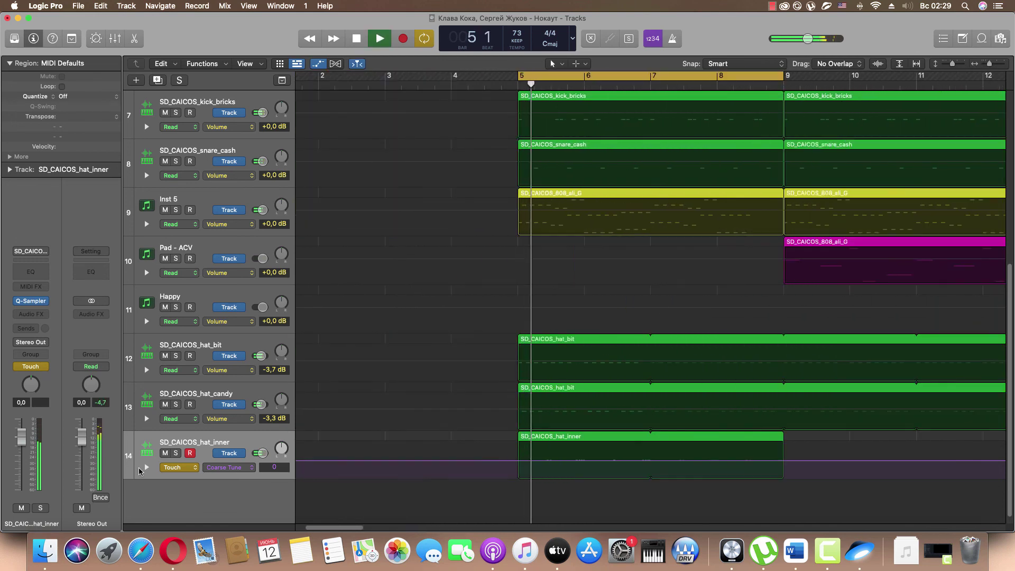
click(178, 467)
click(173, 457)
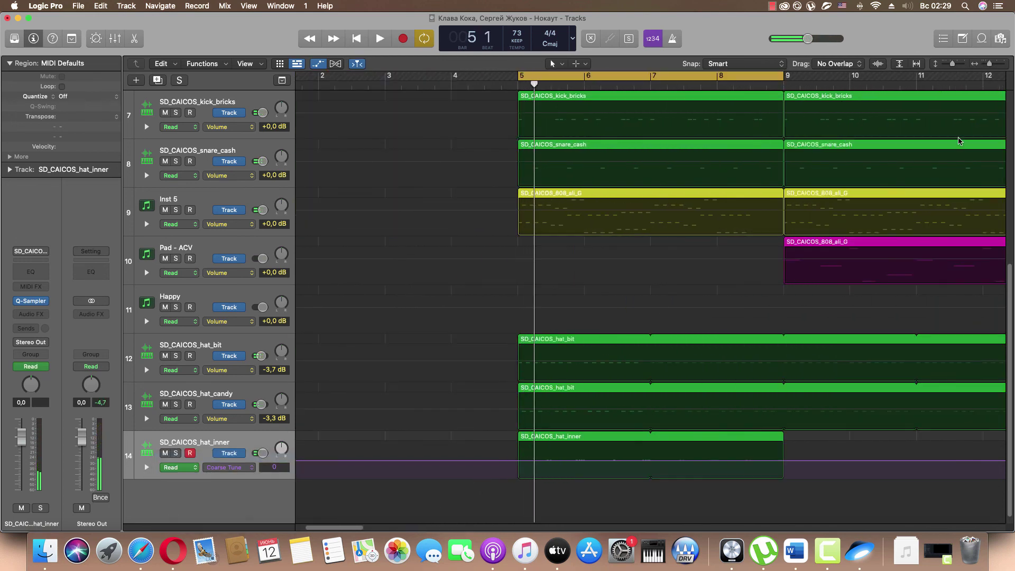
Step: Draw a Coarse Tune automation dip to -6 in the middle of bar 5 on the hat_inner track
drag(954, 67, 956, 67)
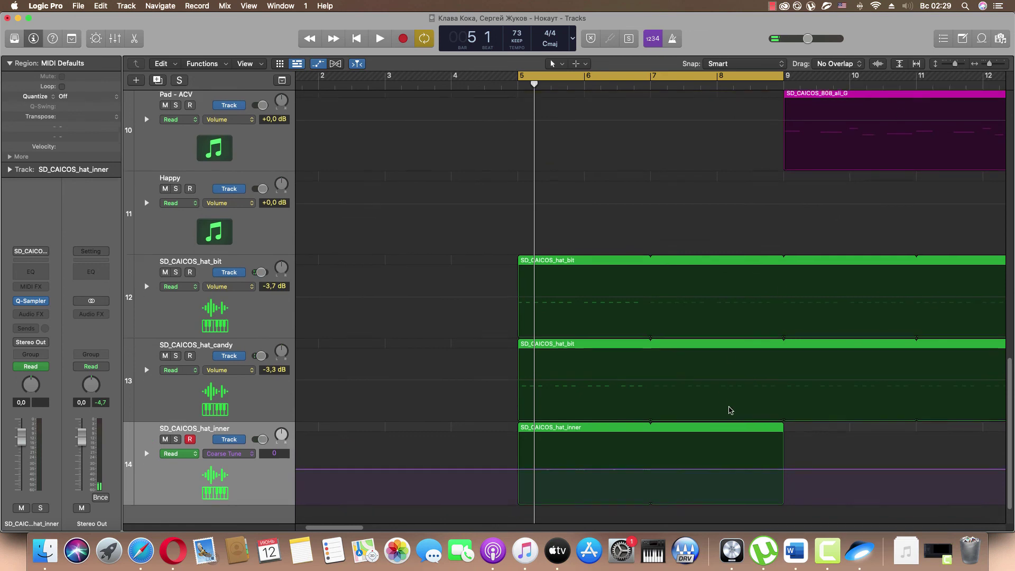
scroll(729, 410, down, 2)
key(space)
key(space)
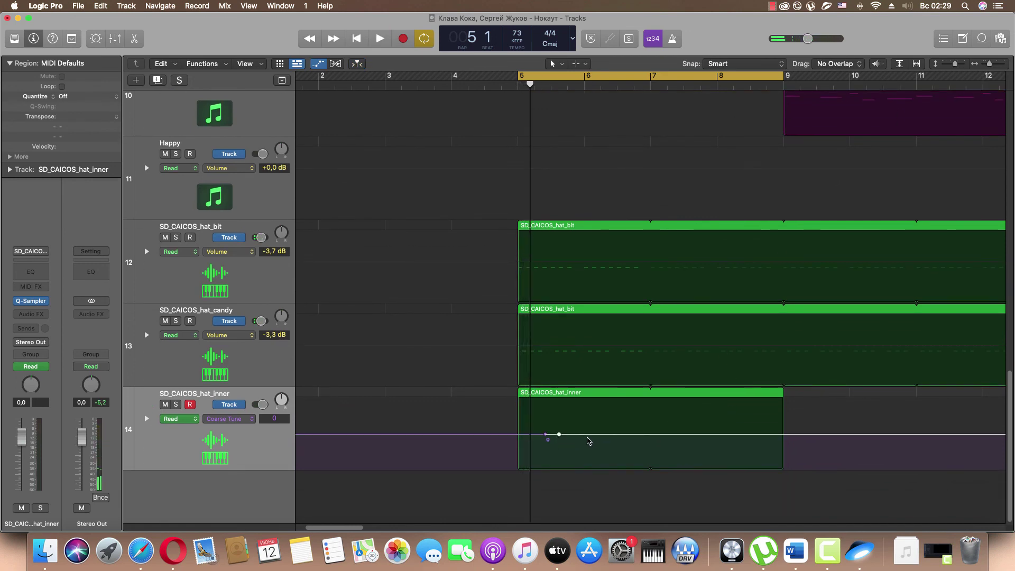
key(space)
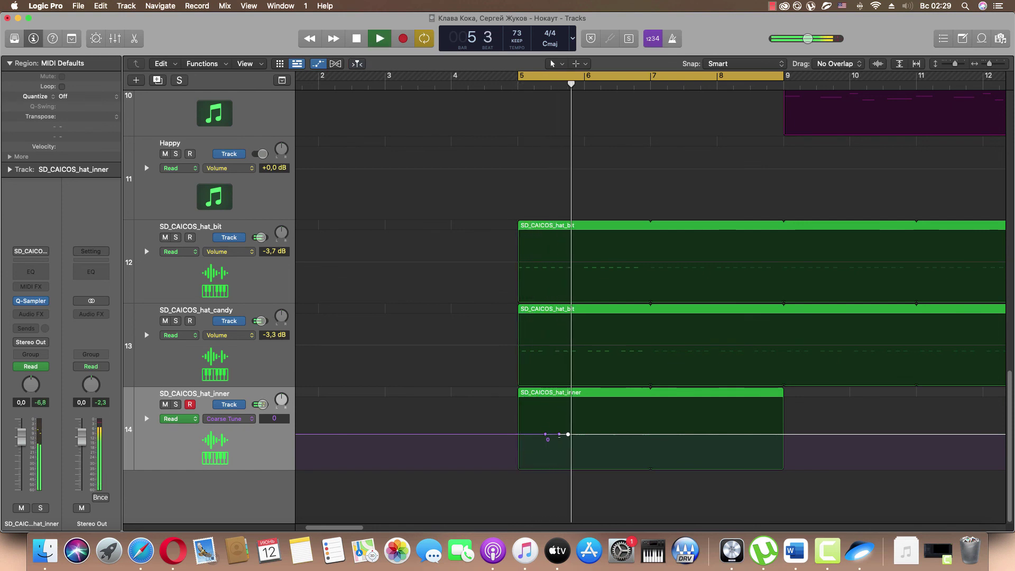
drag(559, 434, 554, 449)
key(space)
key(space)
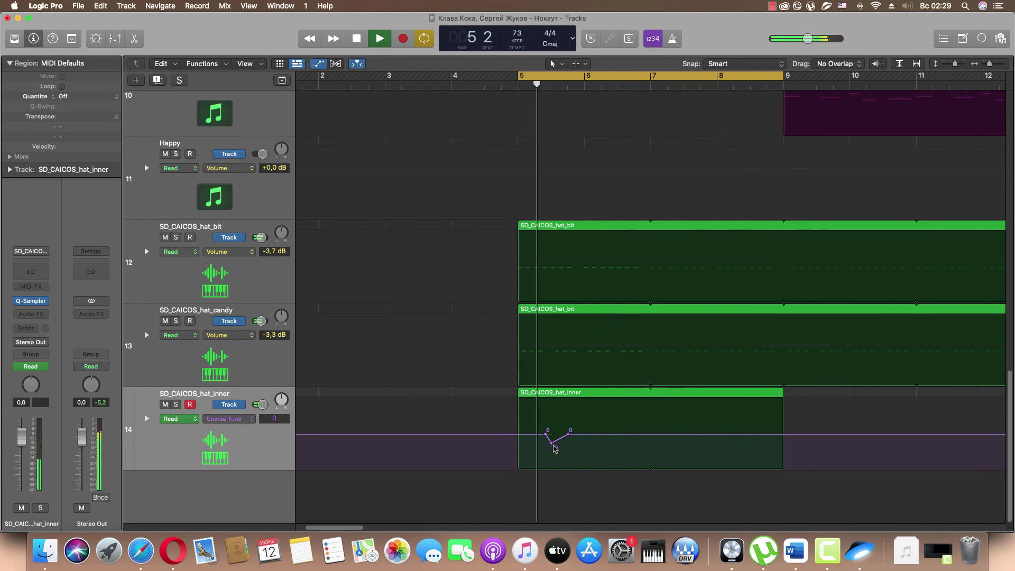
drag(553, 448, 552, 445)
key(space)
key(space)
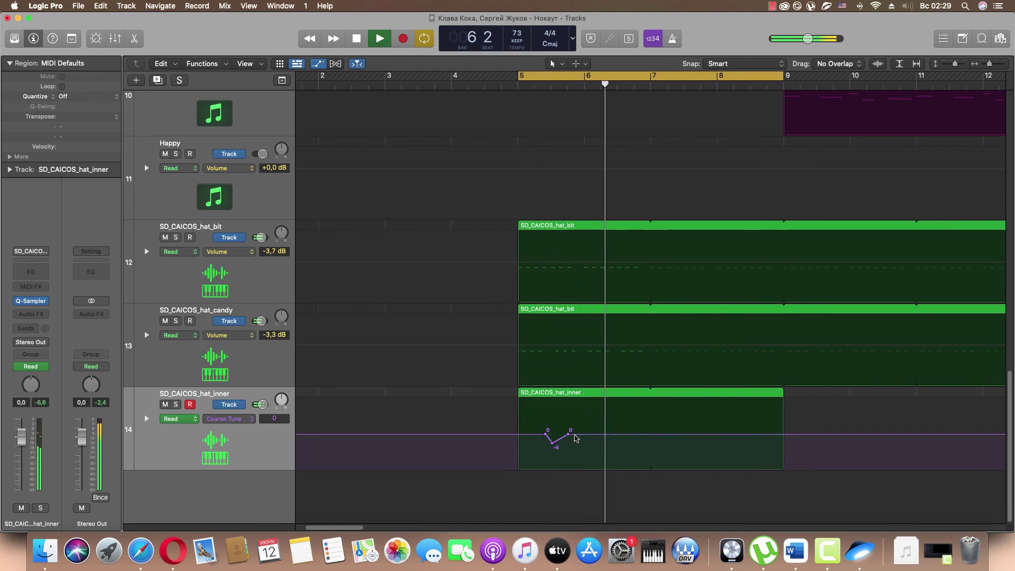
Step: Add a Coarse Tune peak of +6 at the start of bar 6 and narrow the bar 5 dip by moving its end point earlier
drag(586, 434, 586, 425)
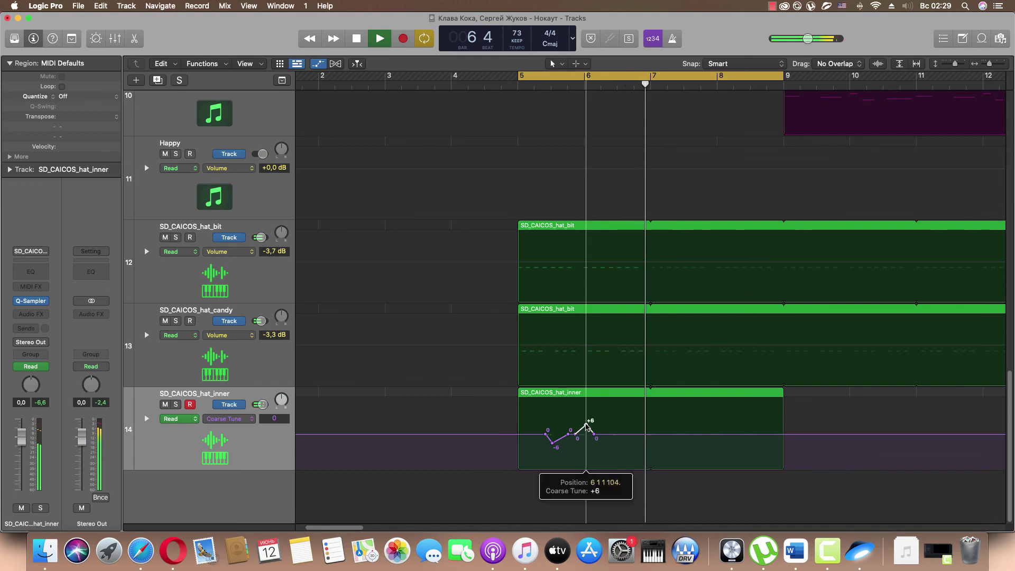
key(space)
key(space)
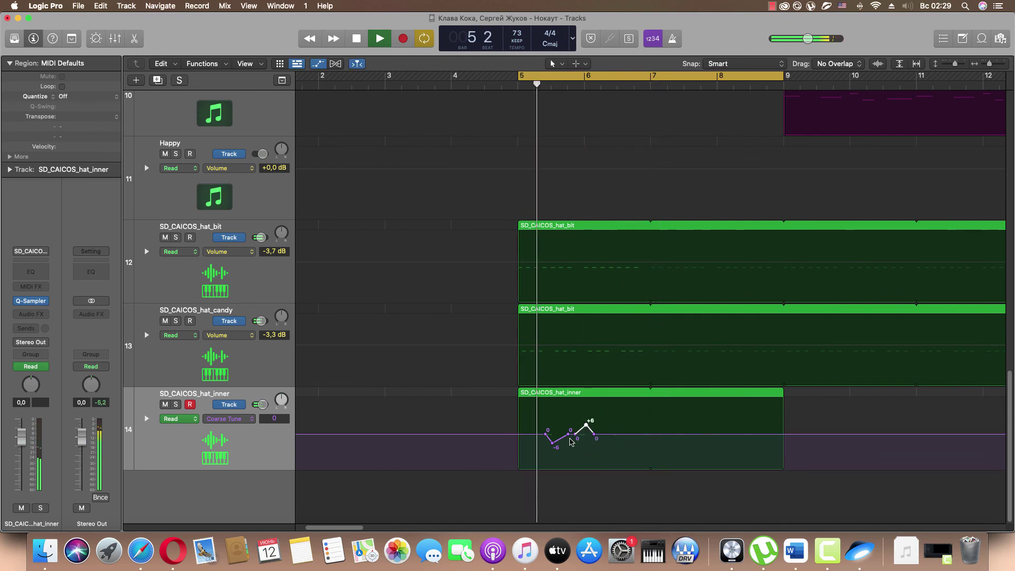
drag(569, 435, 561, 431)
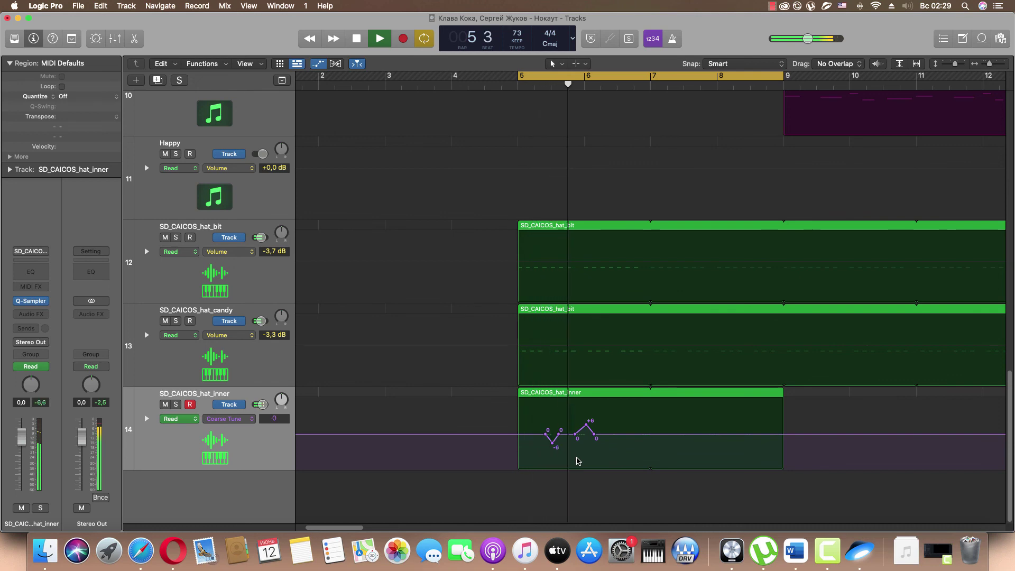
Step: Lower the Coarse Tune peak at the start of bar 6 to +3 while checking it in playback
key(space)
drag(585, 425, 584, 427)
key(space)
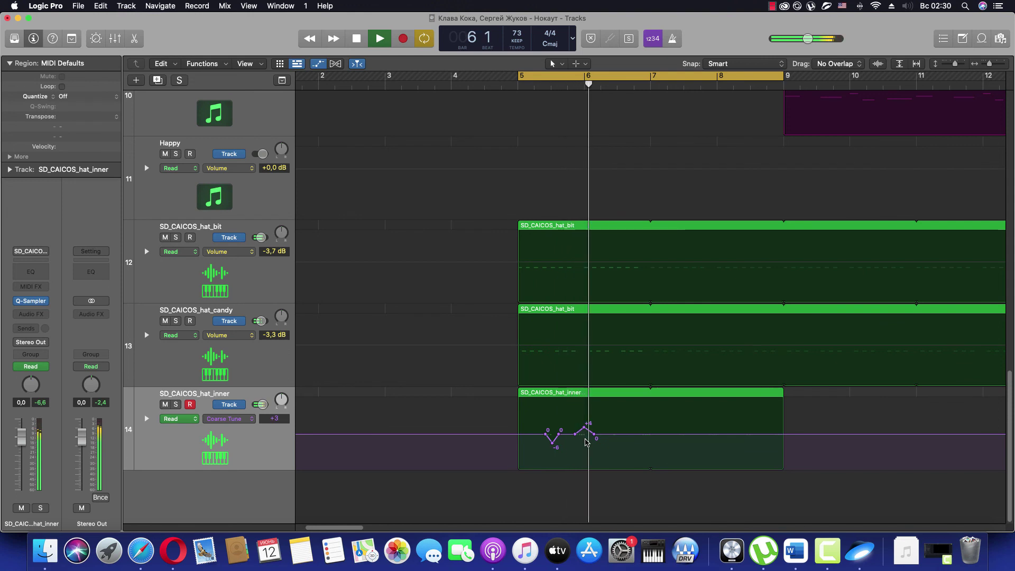
drag(584, 426, 584, 428)
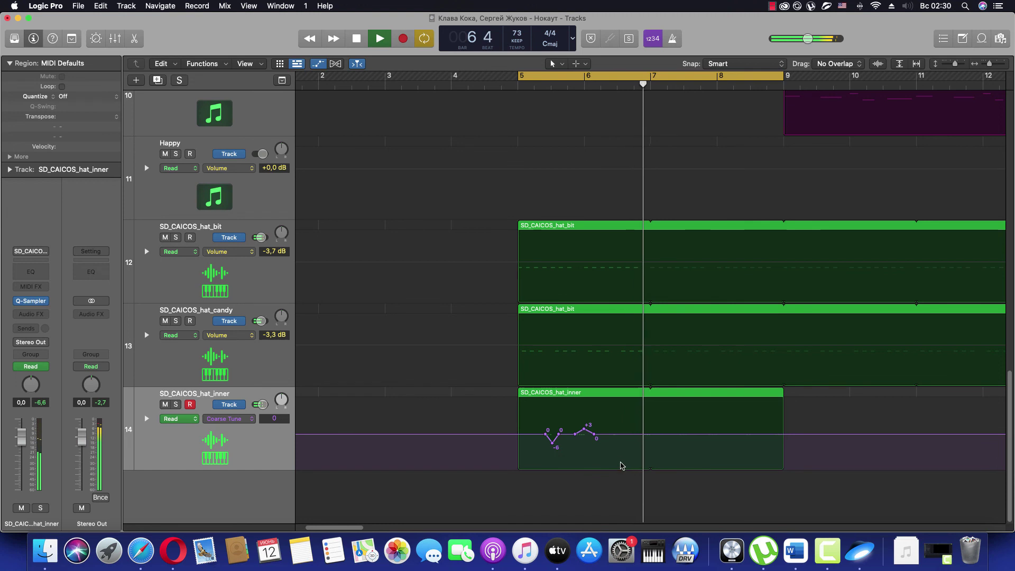
Step: Copy the hat_inner Coarse Tune dip-and-peak shape repeatedly up to bar 9 and play it back
click(534, 428)
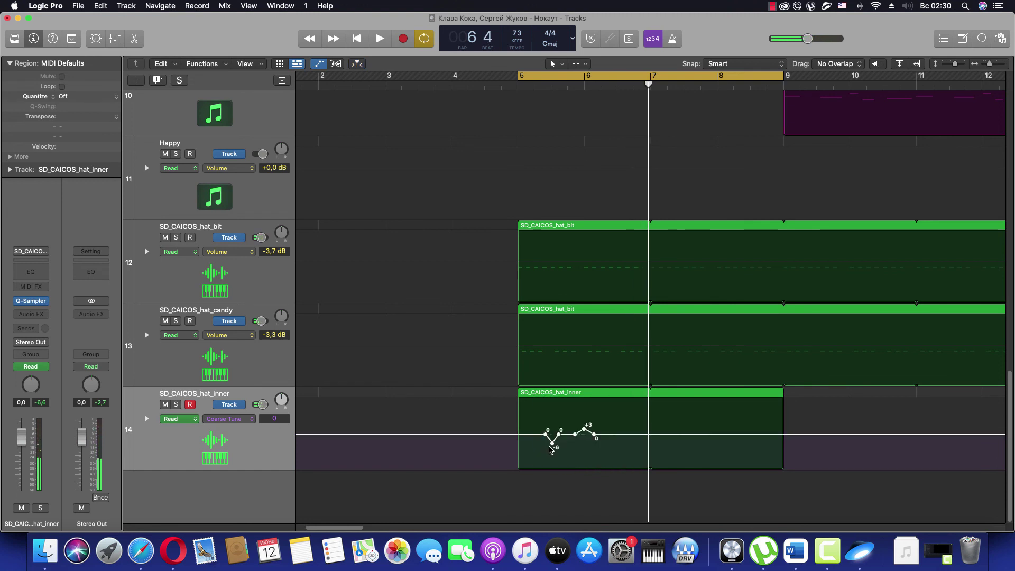
drag(548, 437, 612, 439)
mouse_move(681, 462)
mouse_down()
mouse_move(646, 407)
mouse_move(535, 435)
mouse_move(713, 445)
mouse_move(672, 444)
mouse_move(680, 445)
mouse_up()
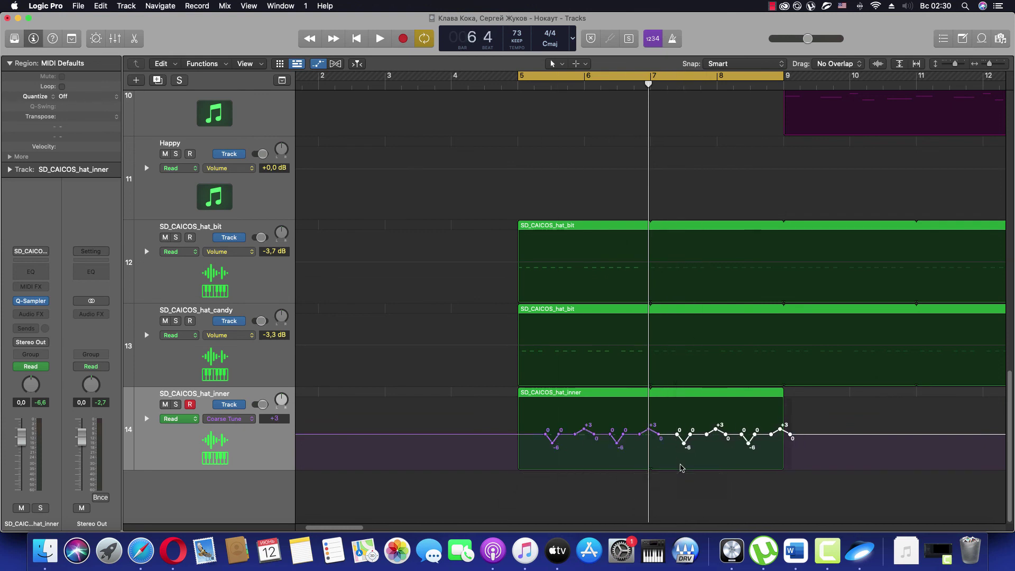
key(space)
click(723, 465)
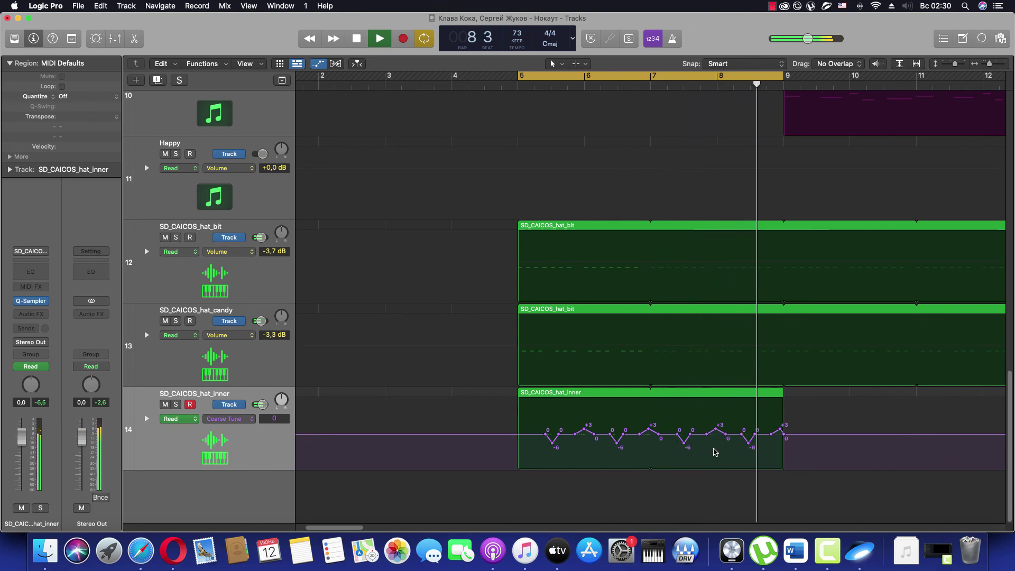
Step: Hide the track automation, stop playback, and shrink the tracks to show the whole arrangement
click(133, 39)
key(e)
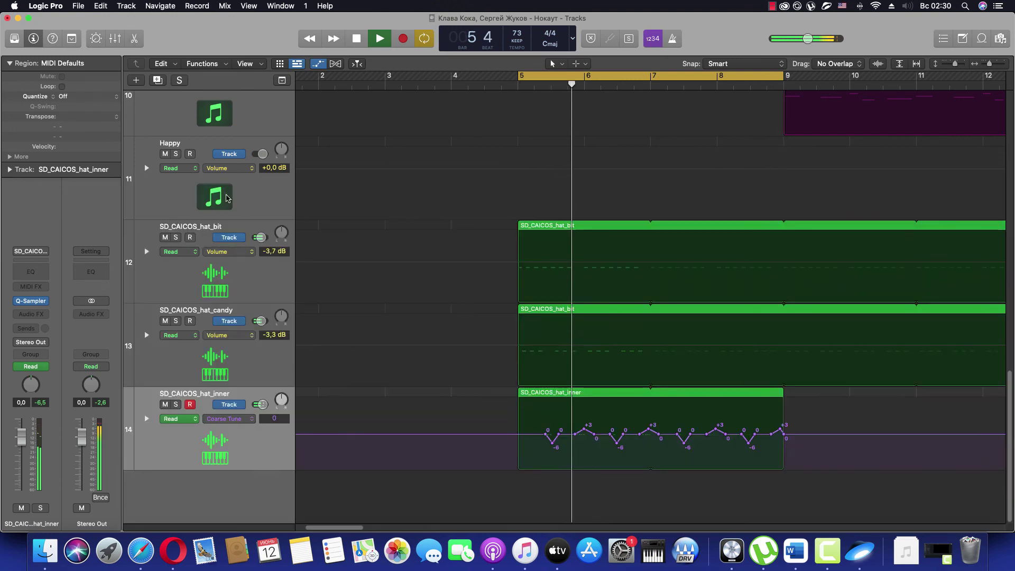
key(a)
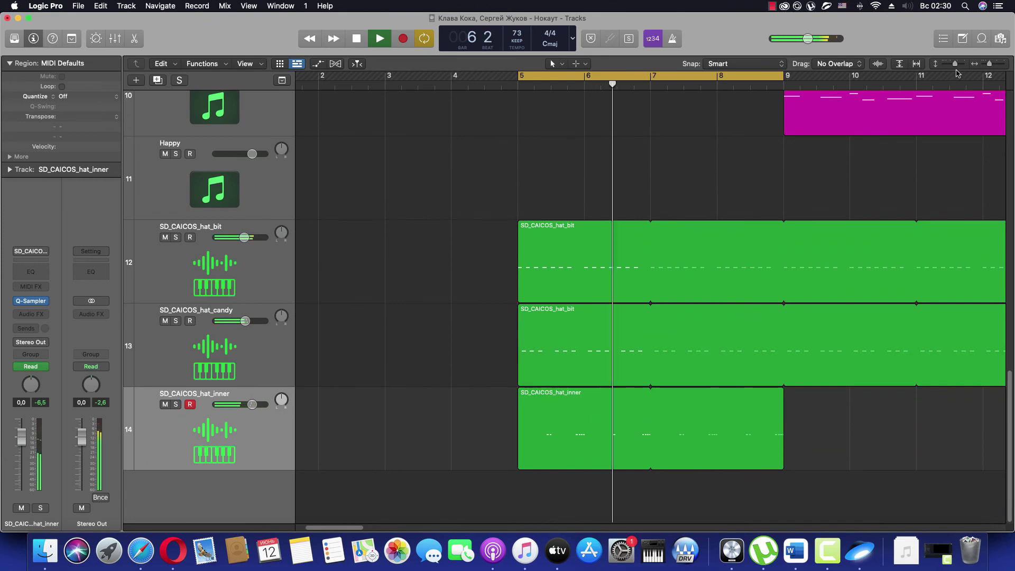
key(space)
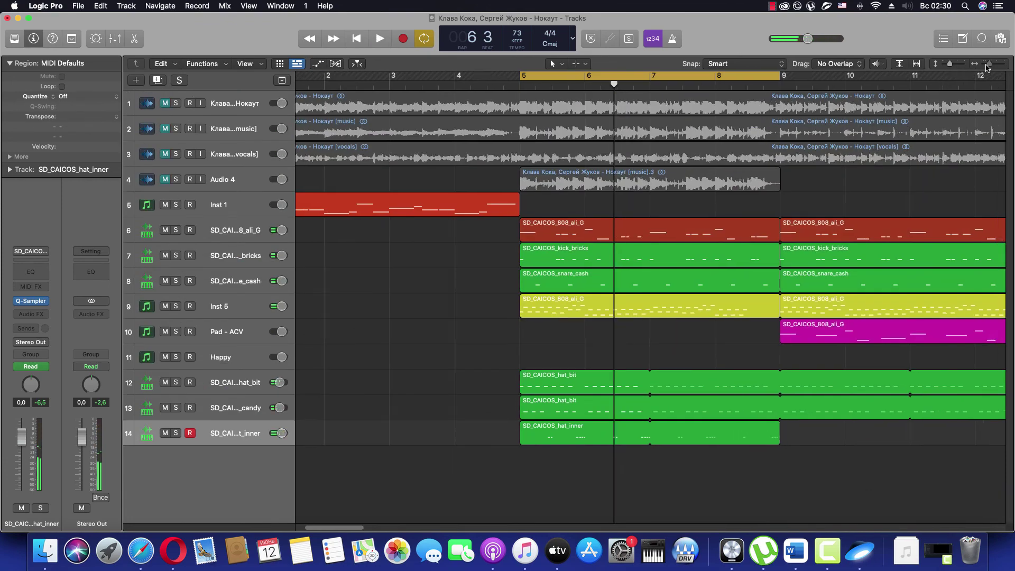